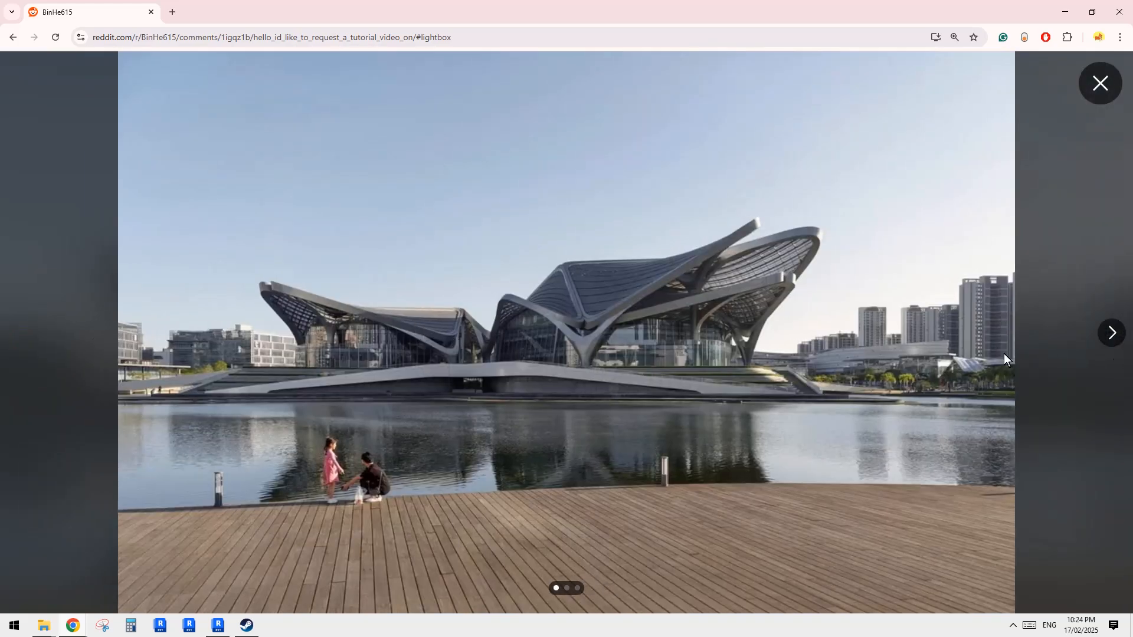
- Browse the three reference photos of the star-shaped waterfront building in the image viewer
left_click(1112, 334)
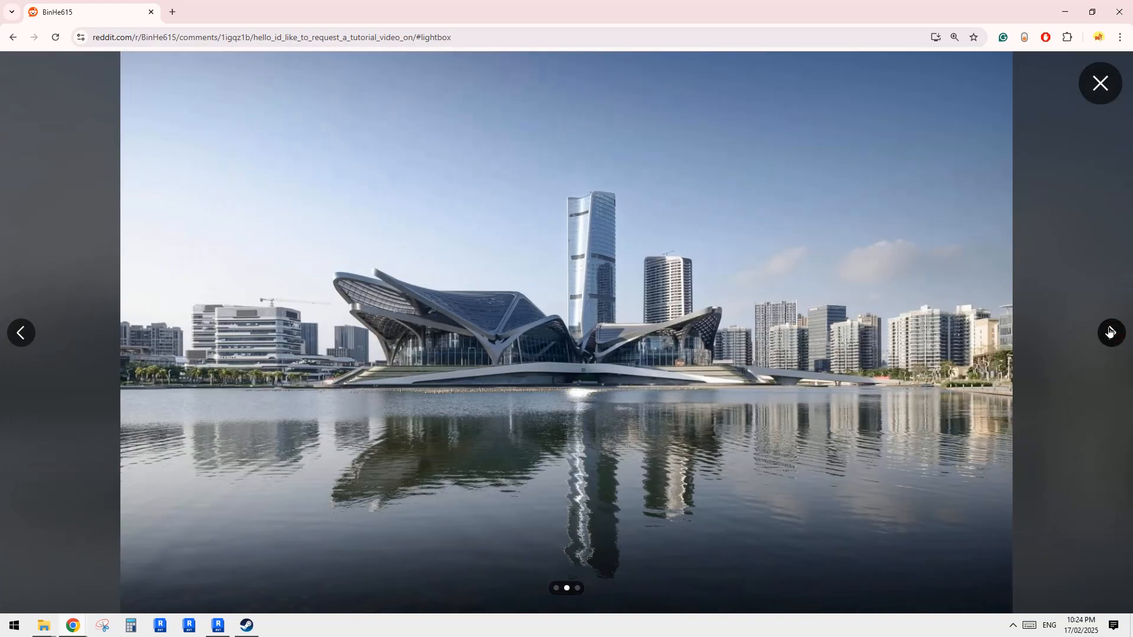
left_click(1110, 332)
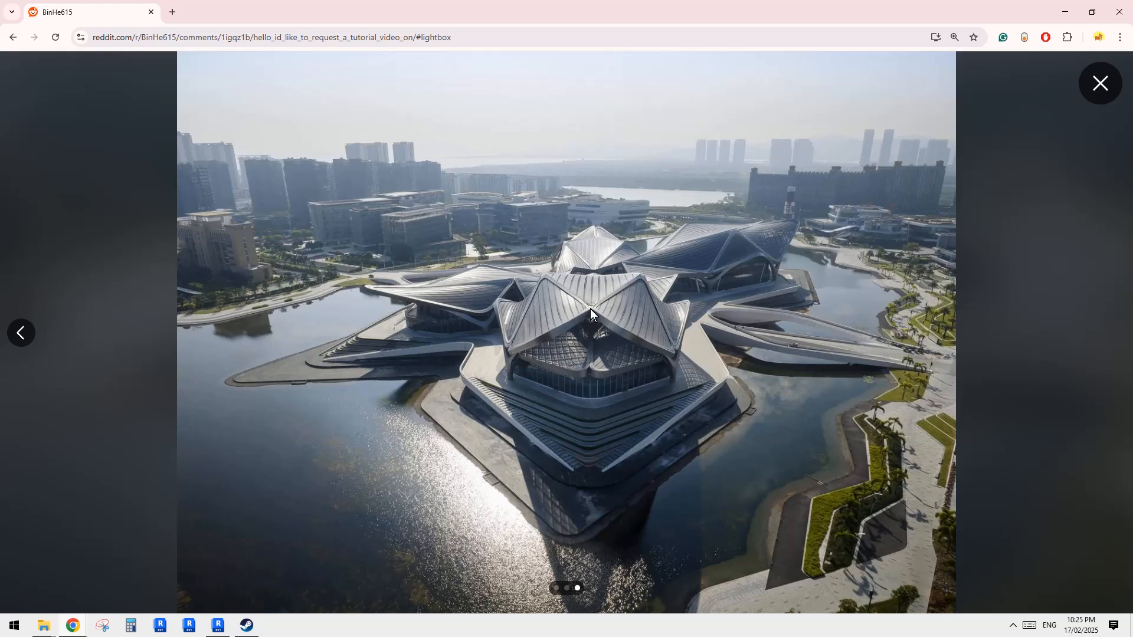
left_click(21, 332)
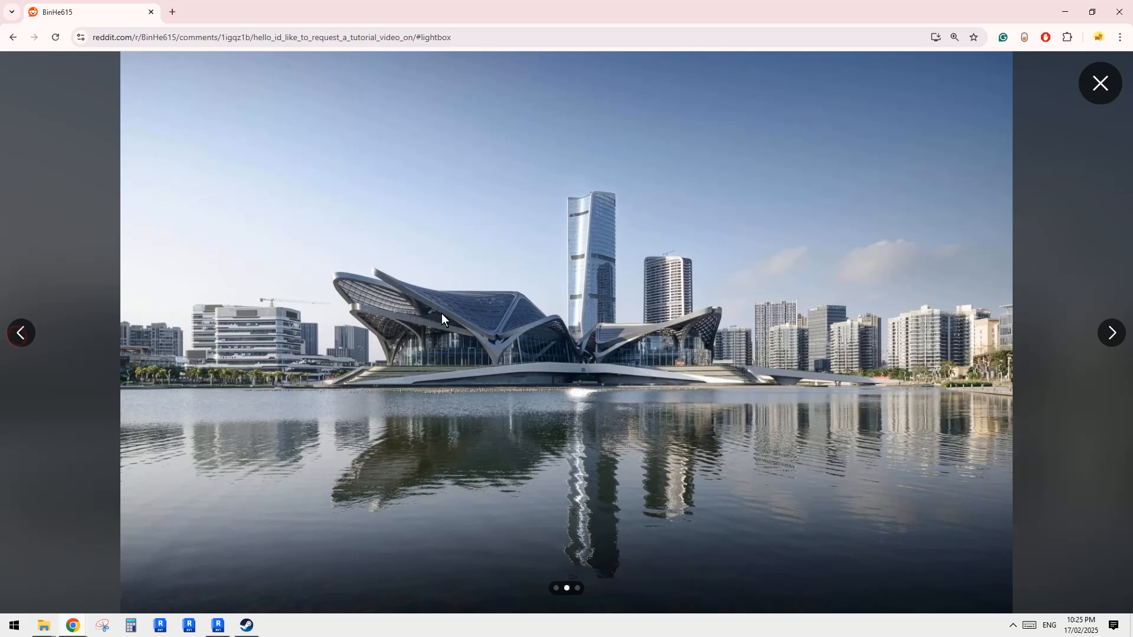
left_click(1111, 332)
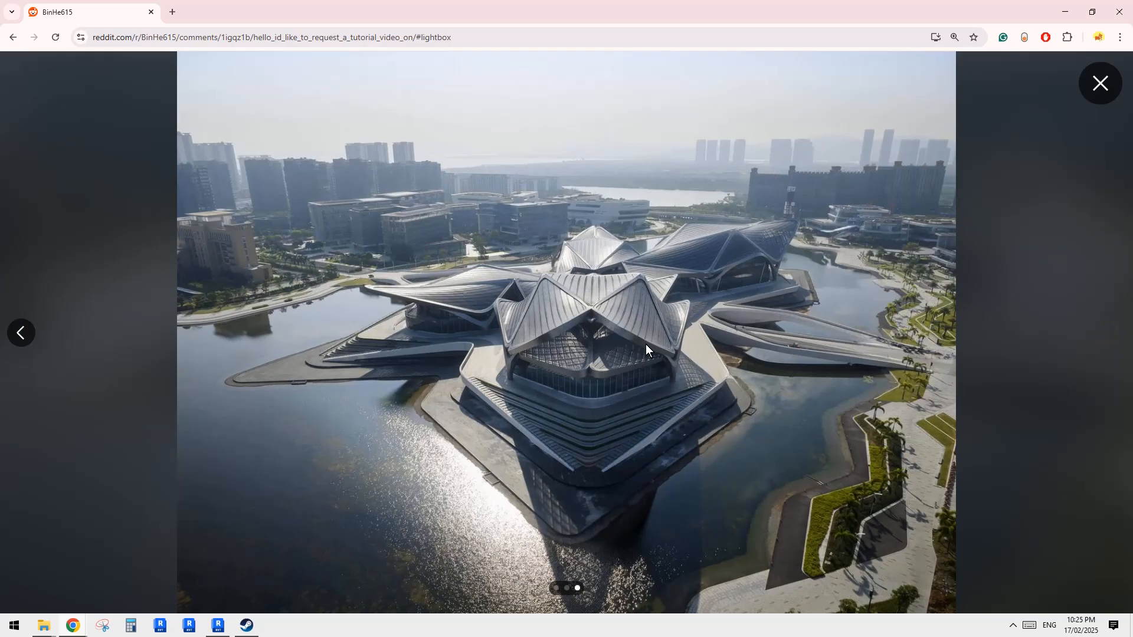
left_click(22, 332)
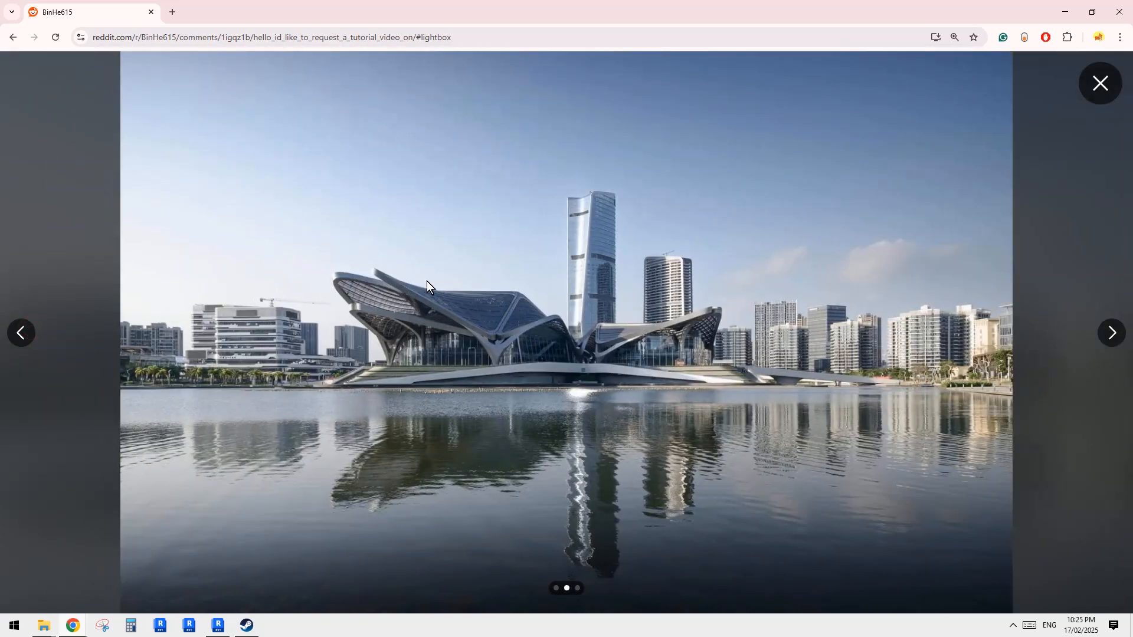
left_click(1112, 335)
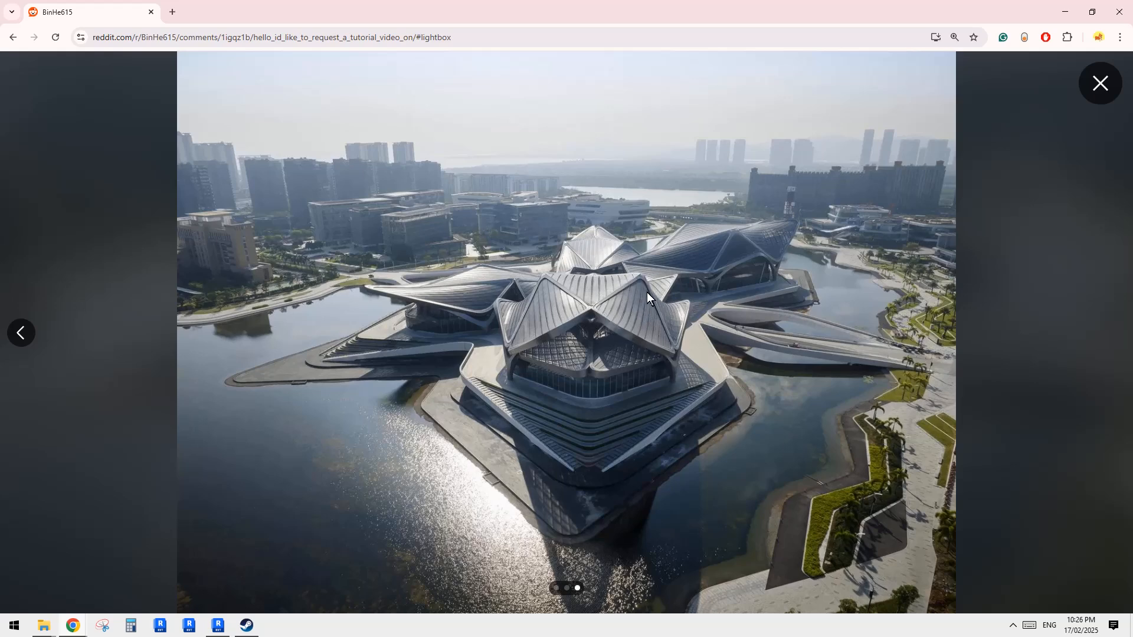
left_click(23, 334)
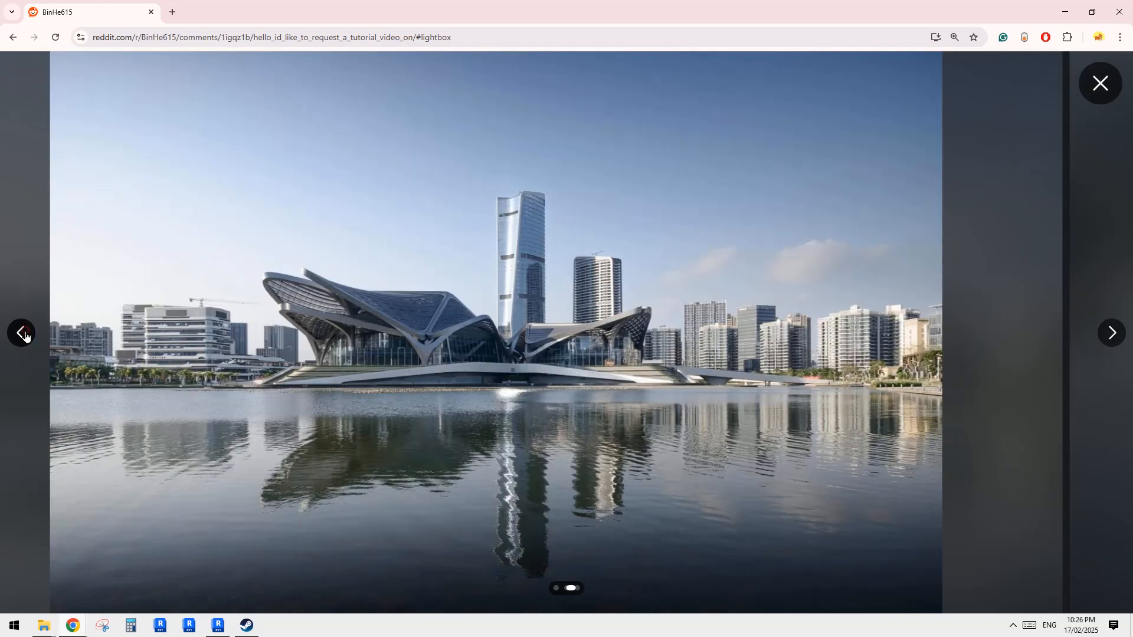
left_click(23, 334)
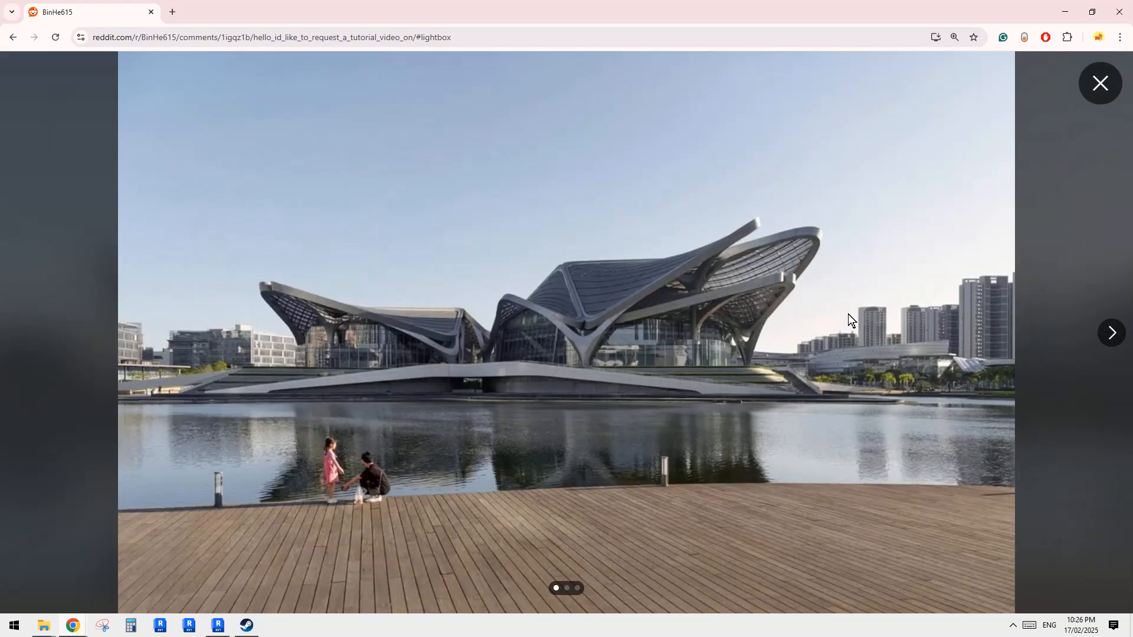
left_click(1112, 333)
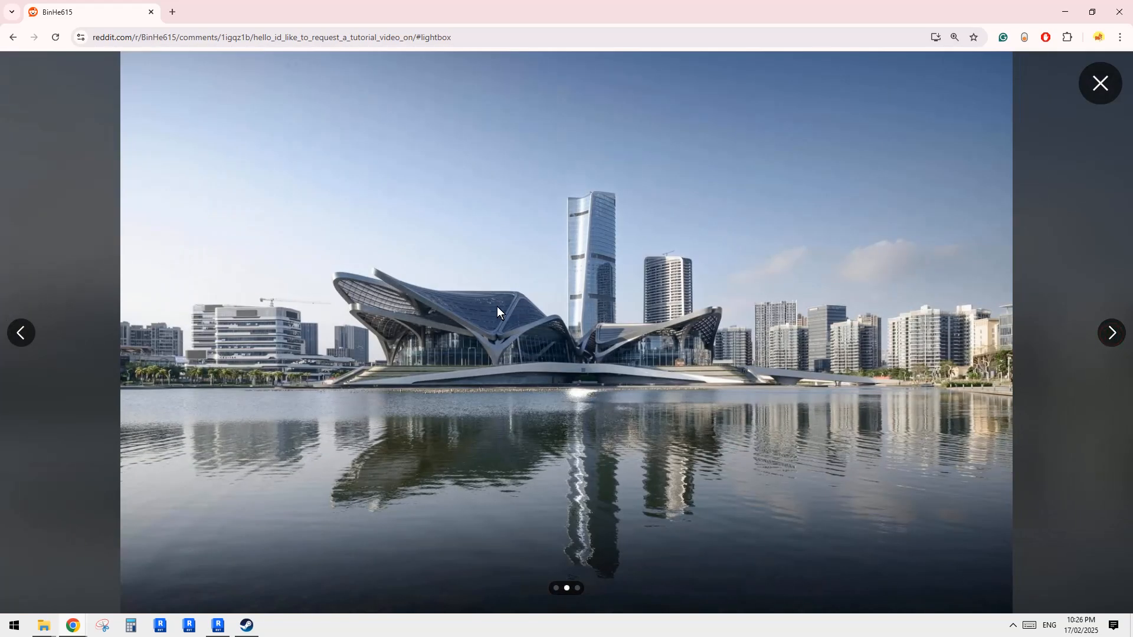
left_click(1113, 334)
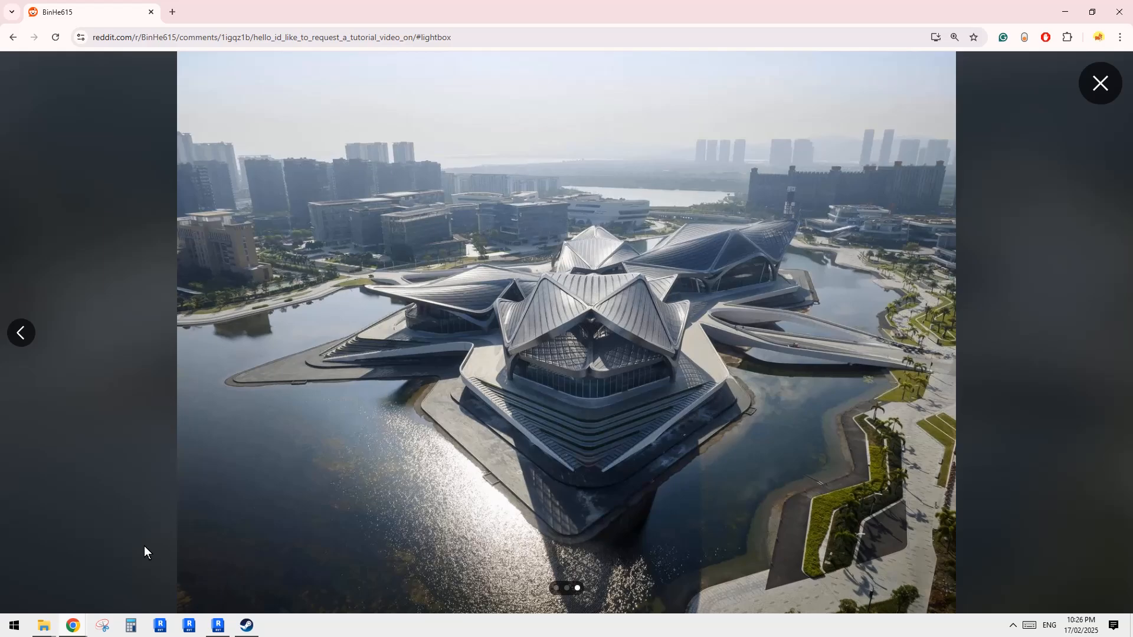
- Create a new project from the Architectural Template and open the Site floor plan
left_click(214, 626)
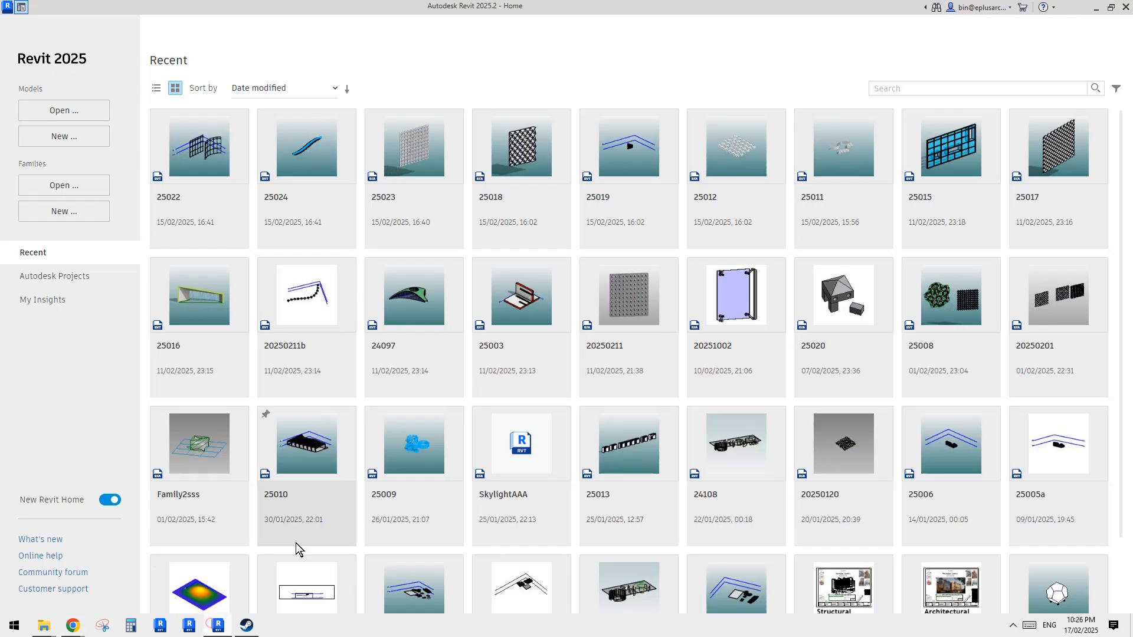
left_click(61, 144)
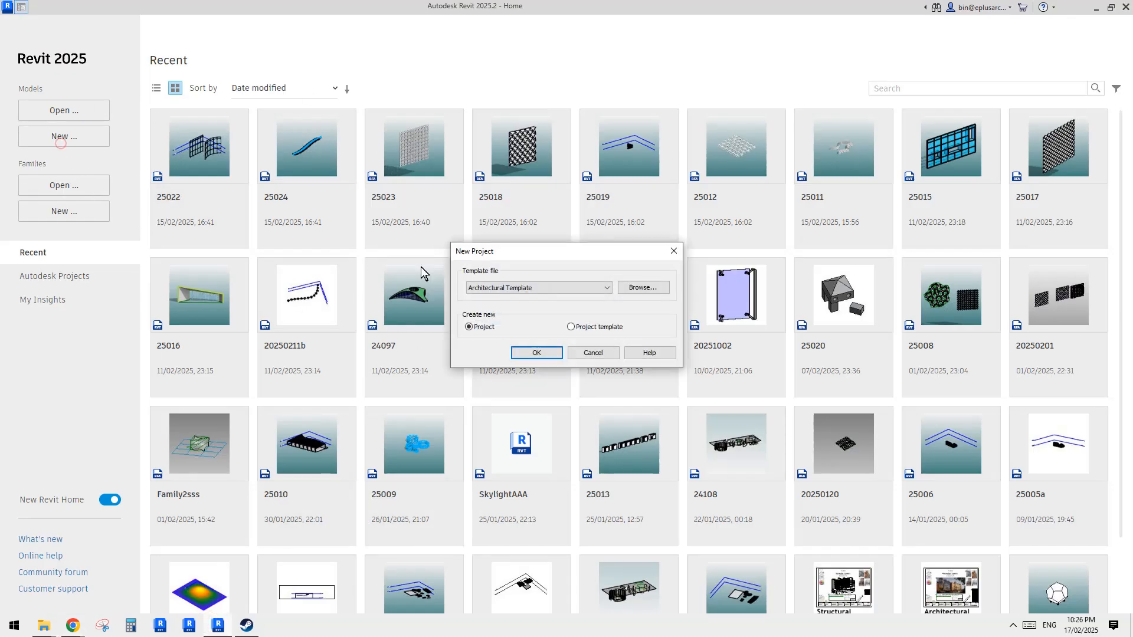
left_click(554, 347)
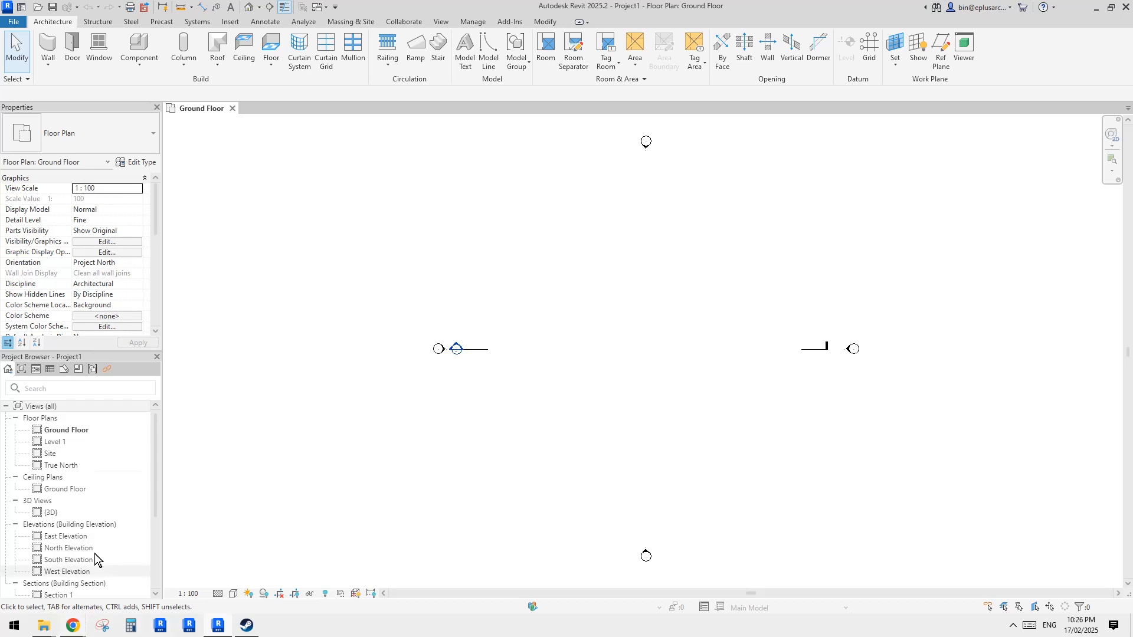
double_click(51, 455)
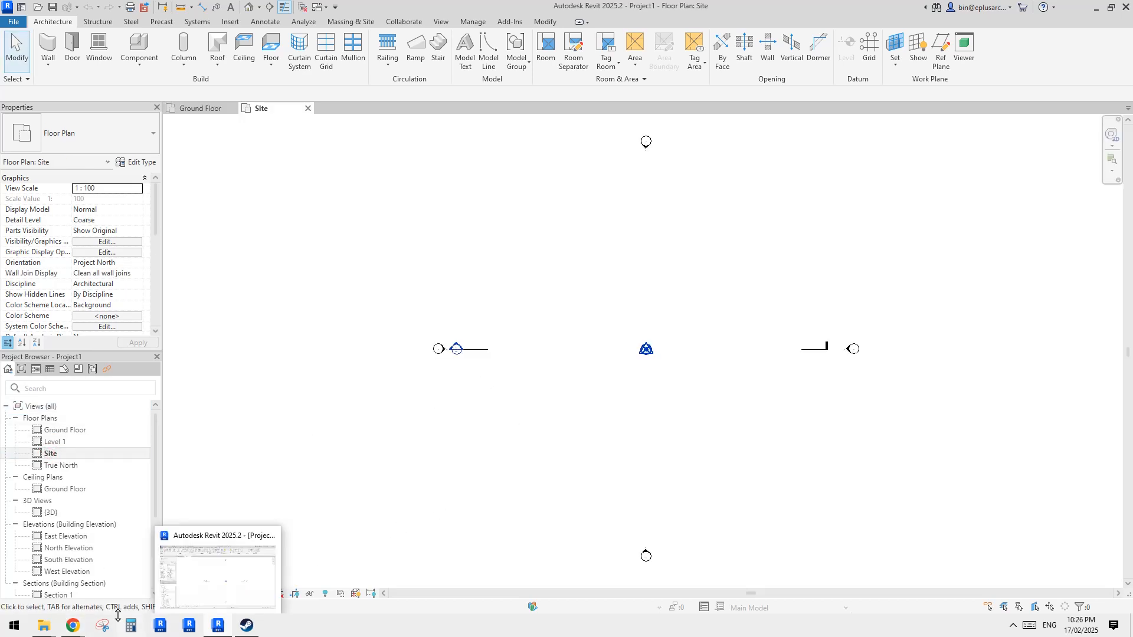
- Check the aerial reference photo and return to the model
mouse_move(72, 627)
left_click(233, 565)
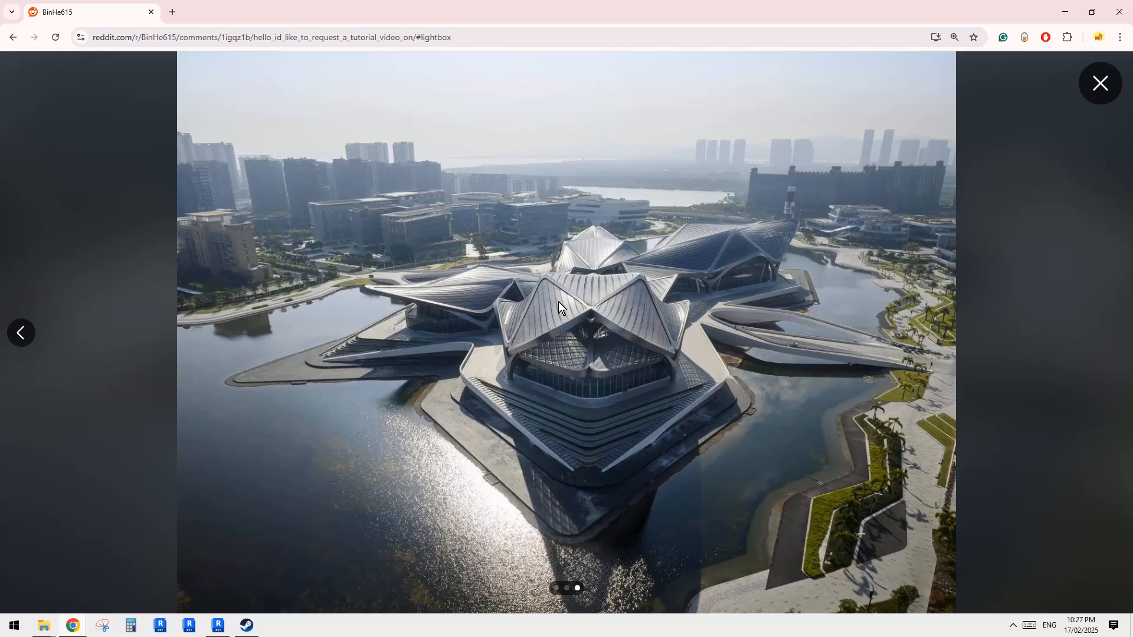
left_click(219, 626)
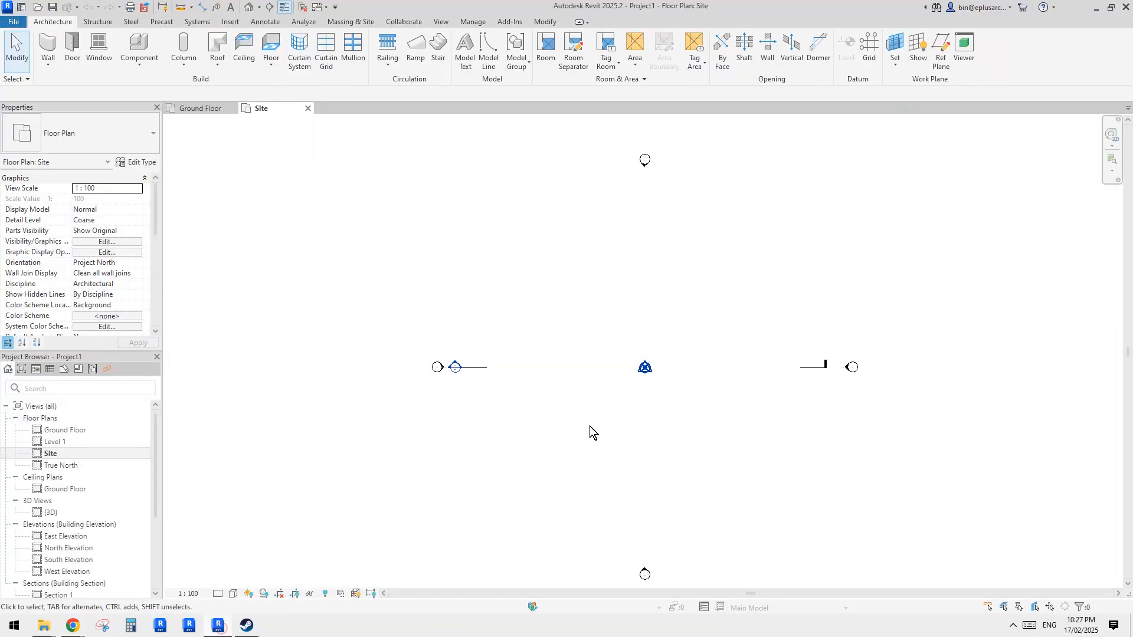
- Draw two crossing reference planes forming an X, one at 120° and one at 60°
key("r")
key("p")
left_click(615, 299)
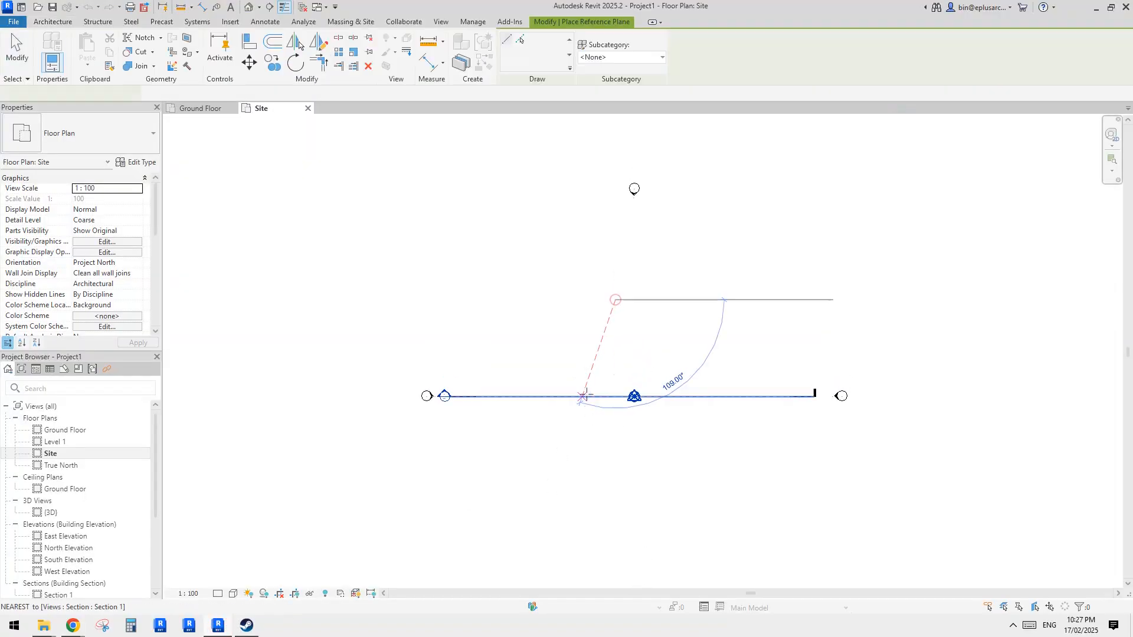
left_click(524, 457)
left_click(555, 282)
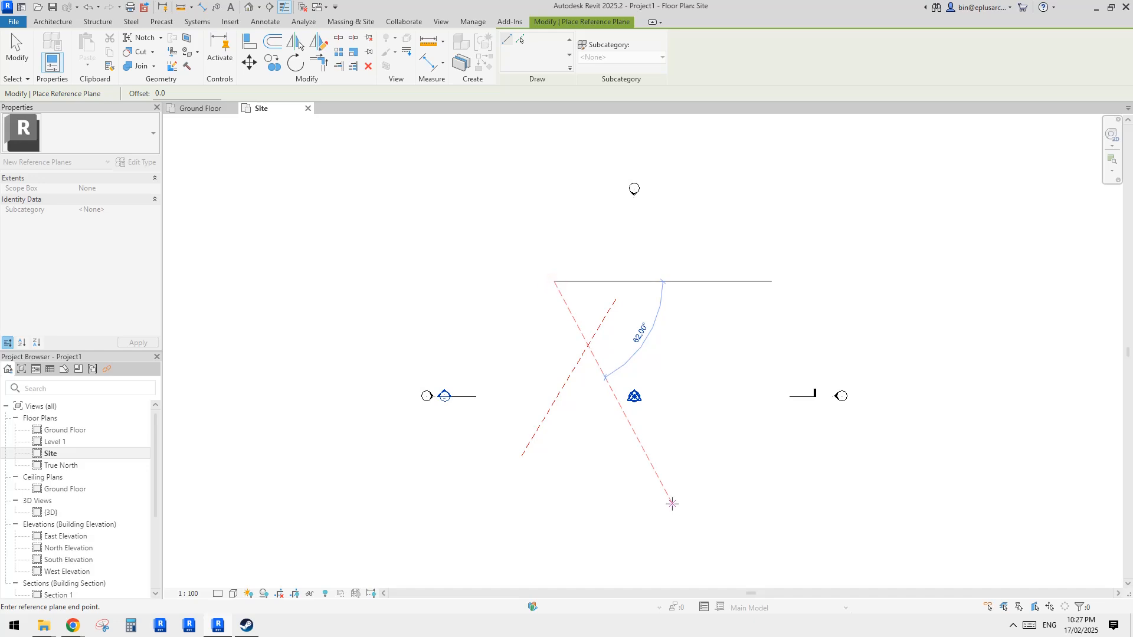
left_click(672, 503)
key("Escape")
key("Escape")
- Try to copy the crossing reference planes to offset positions
left_click(614, 412)
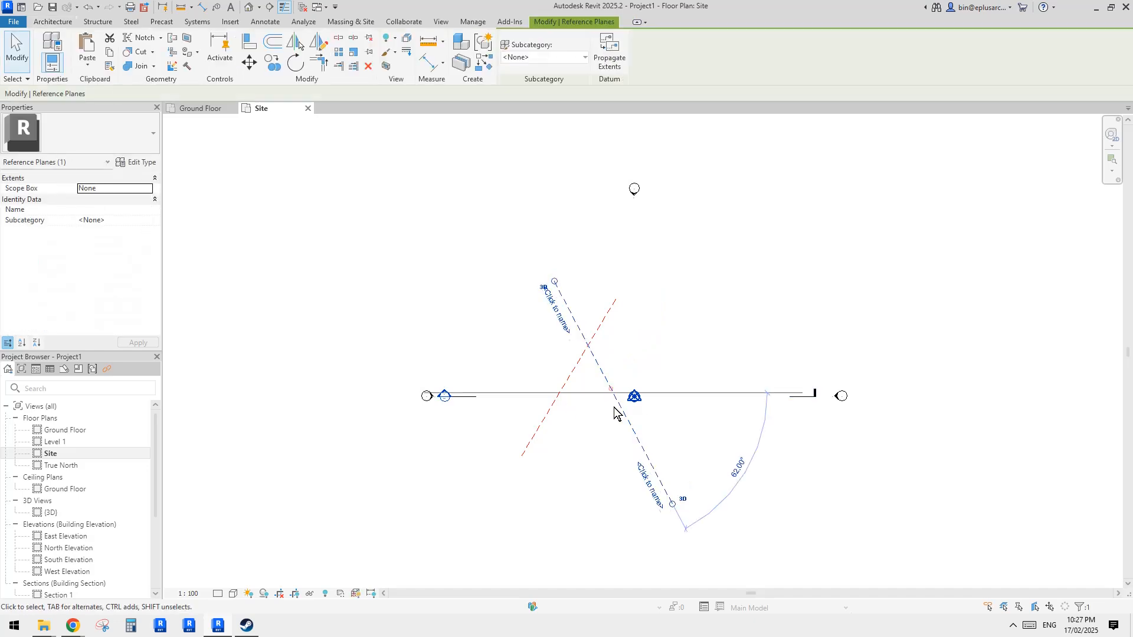
key("c")
key("o")
left_click(612, 392)
left_click(567, 446)
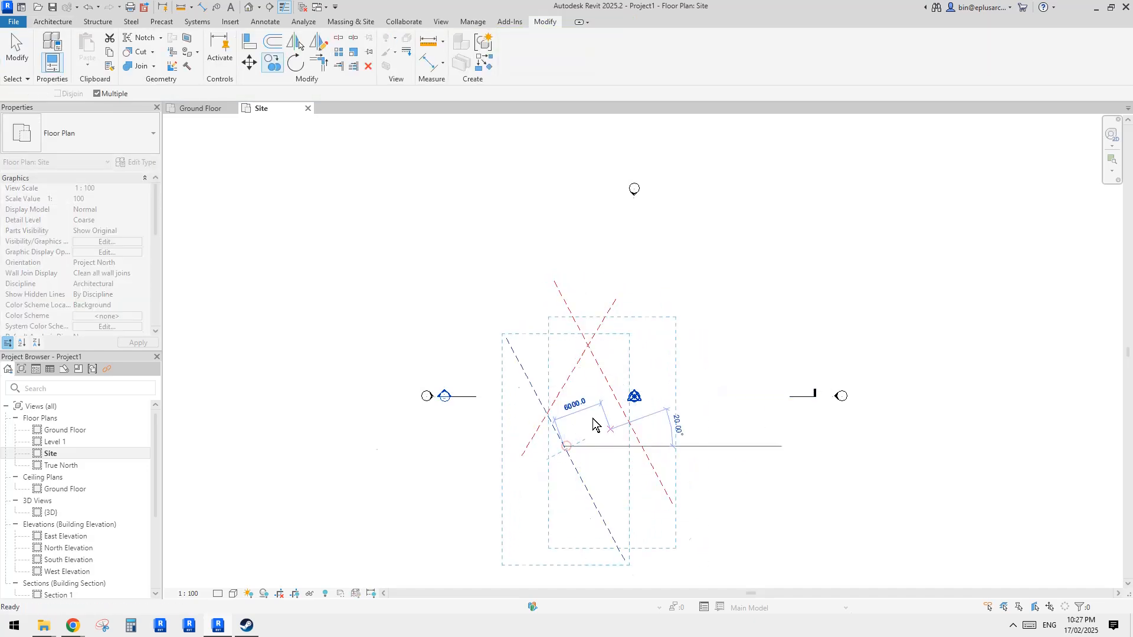
key("Escape")
left_click(562, 391)
key("c")
key("o")
left_click(568, 378)
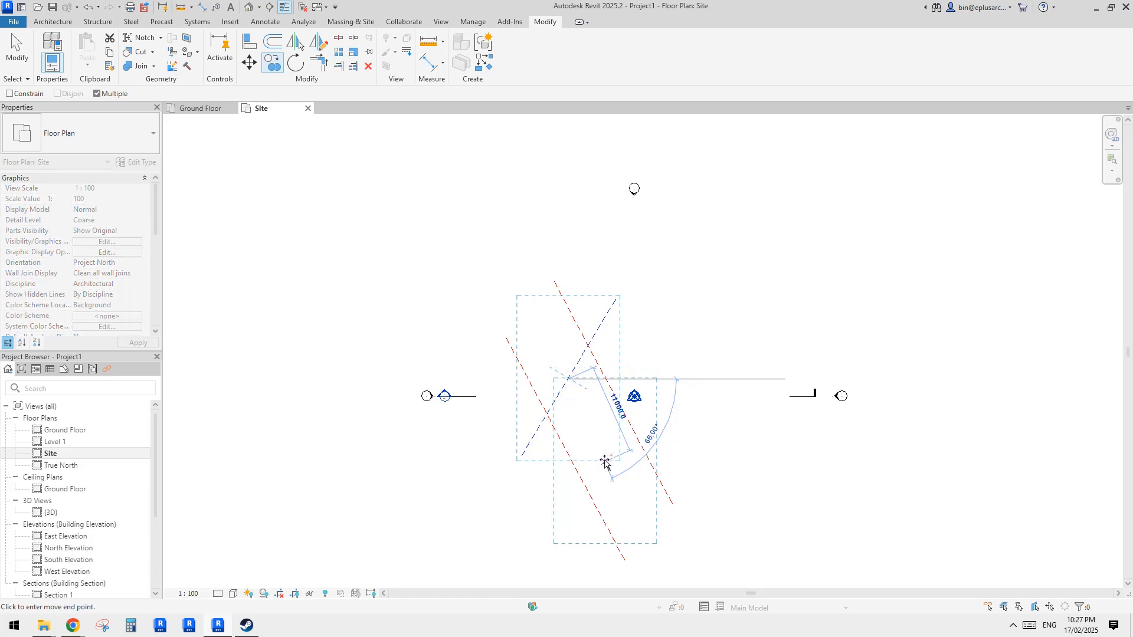
key("Escape")
left_click(566, 373)
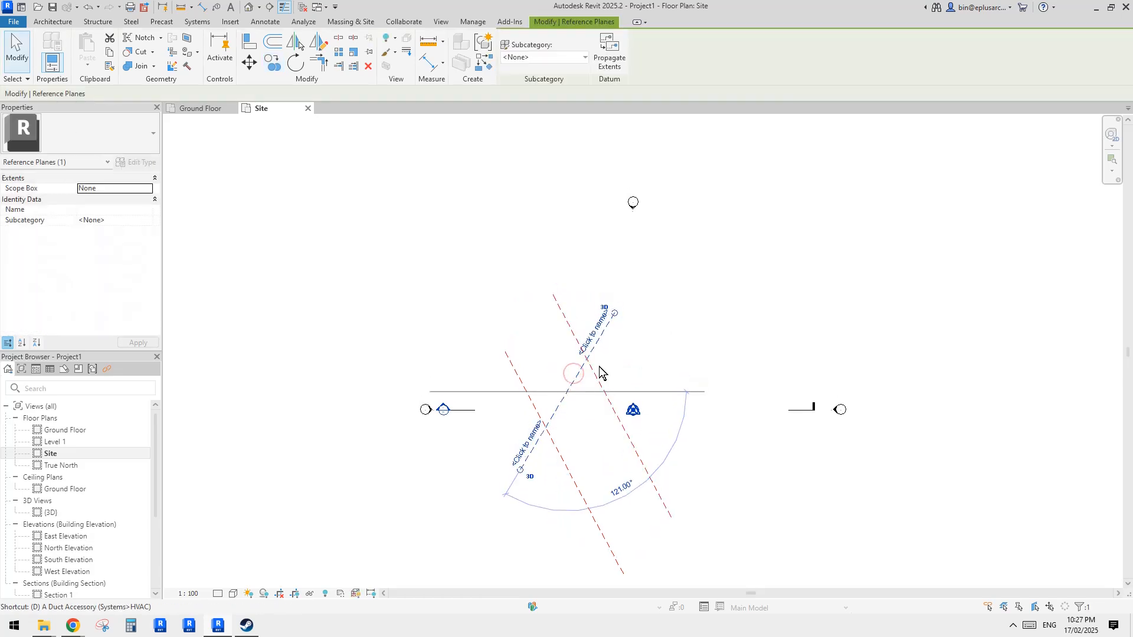
- Draw another descending reference plane through the crossing area
key("r")
key("p")
left_click(560, 310)
left_click(654, 469)
key("Escape")
key("Escape")
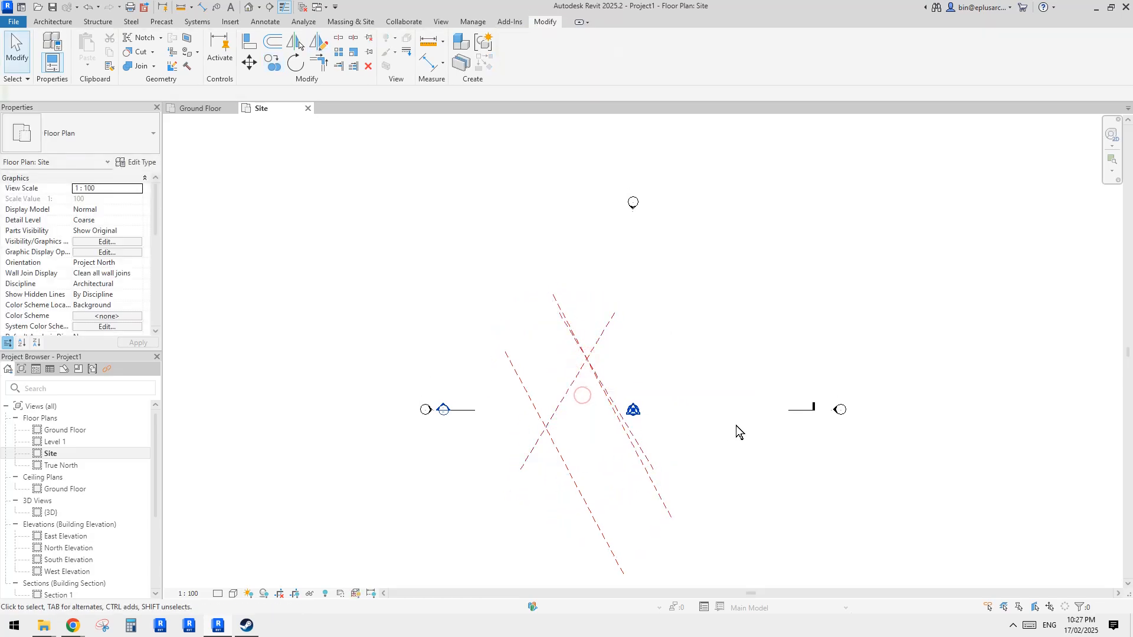
- Delete the two extra reference planes, leaving a single X pair
left_click(593, 462)
key("Delete")
left_click(597, 470)
key("Delete")
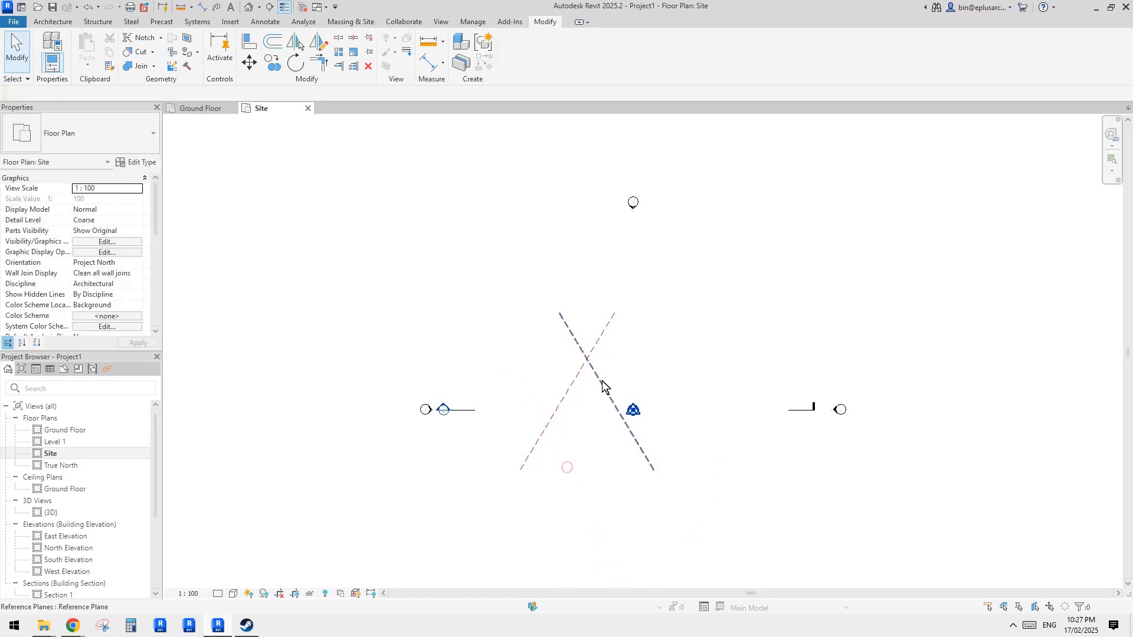
- Copy both crossing reference planes 11000 mm straight down to form a second X
left_click(602, 383)
key("c")
key("o")
left_click(588, 358)
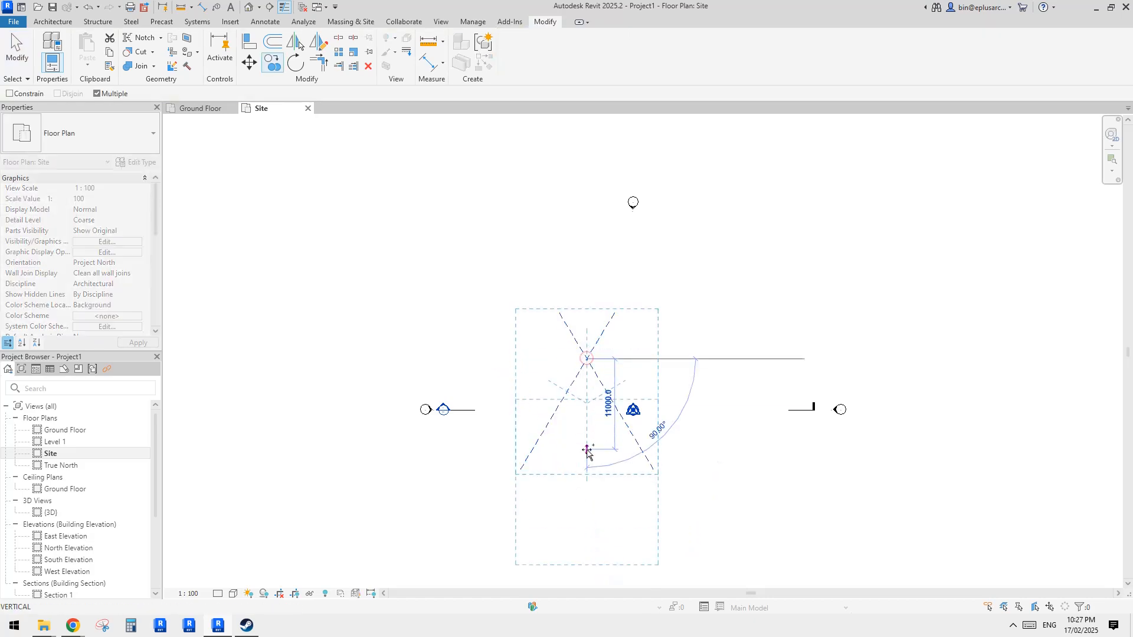
left_click(588, 466)
key("Escape")
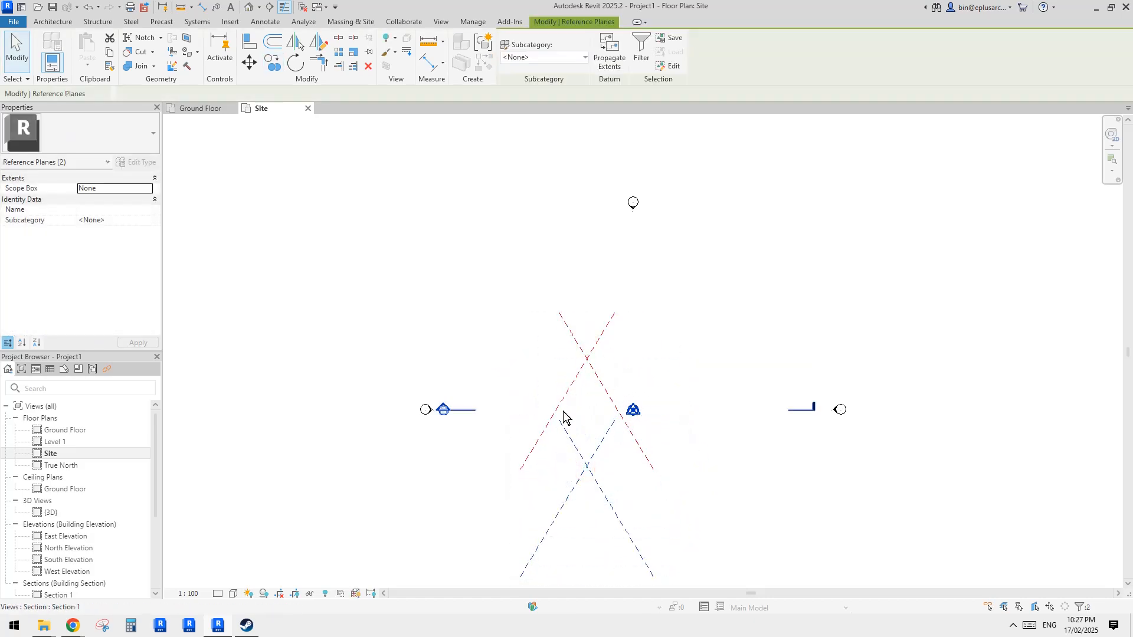
- Move the two lower reference planes up so all four form a diamond lattice
scroll(573, 486, "up", 2)
left_click(572, 426)
left_click_drag(556, 399, 517, 329)
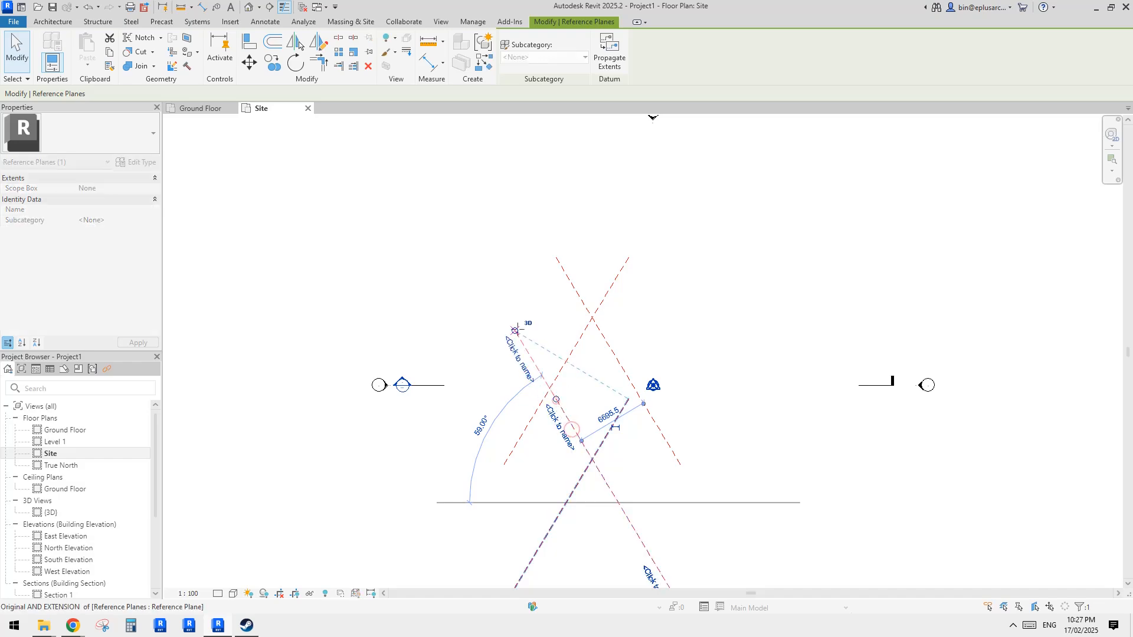
key("Escape")
left_click(615, 420)
left_click_drag(629, 398, 679, 313)
key("Escape")
middle_click_drag(702, 357, 698, 357)
- Check the aerial reference photo again and return to the model
mouse_move(72, 626)
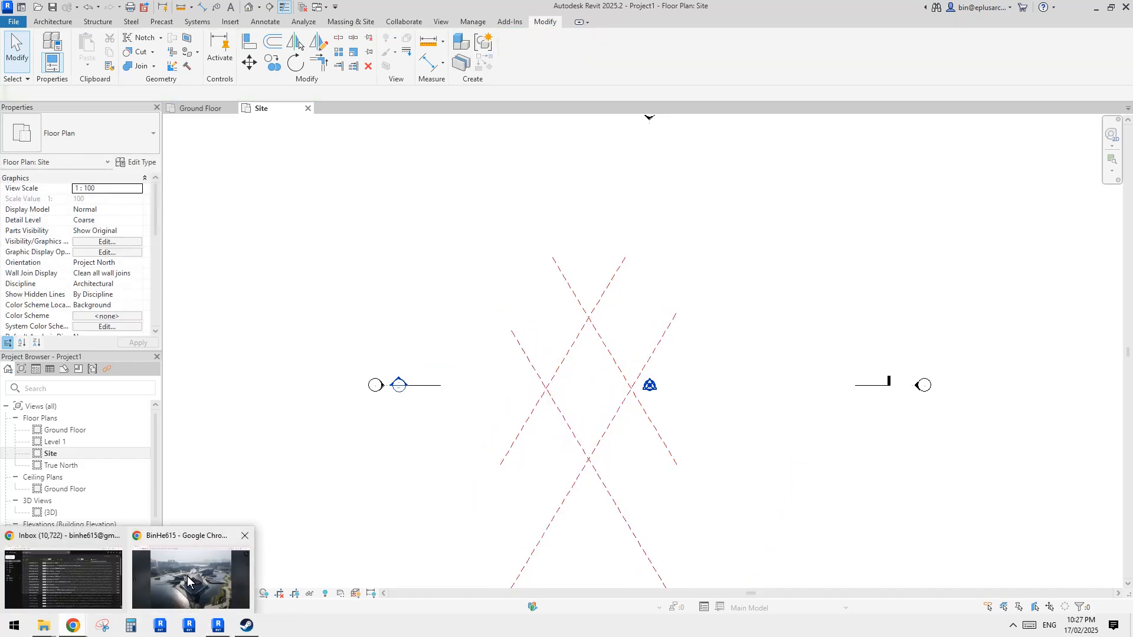
left_click(187, 576)
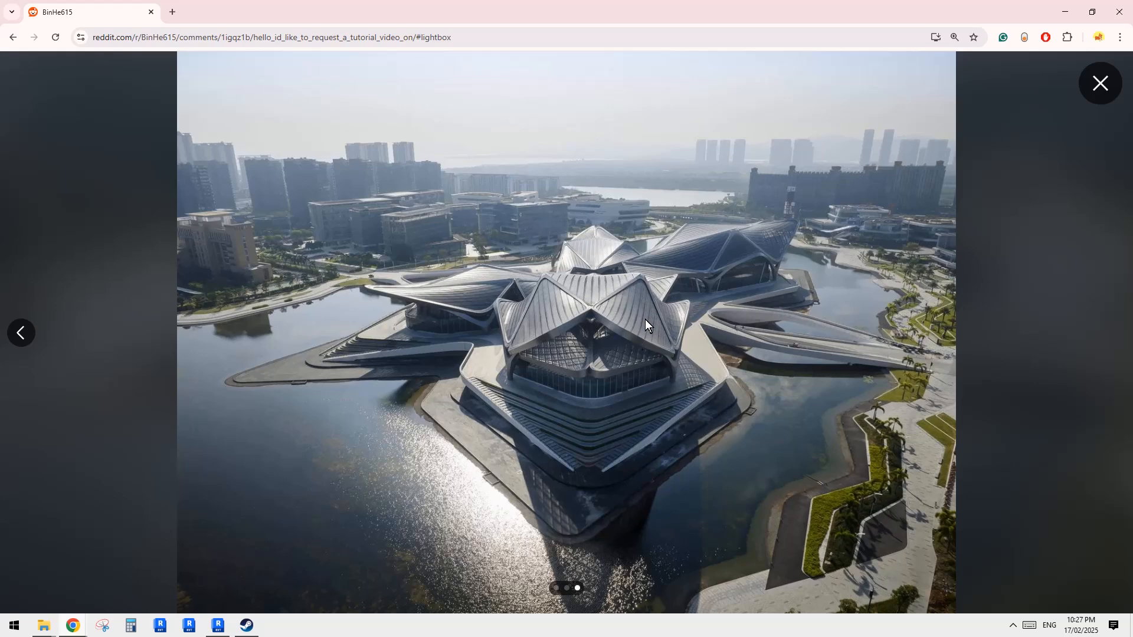
left_click(218, 625)
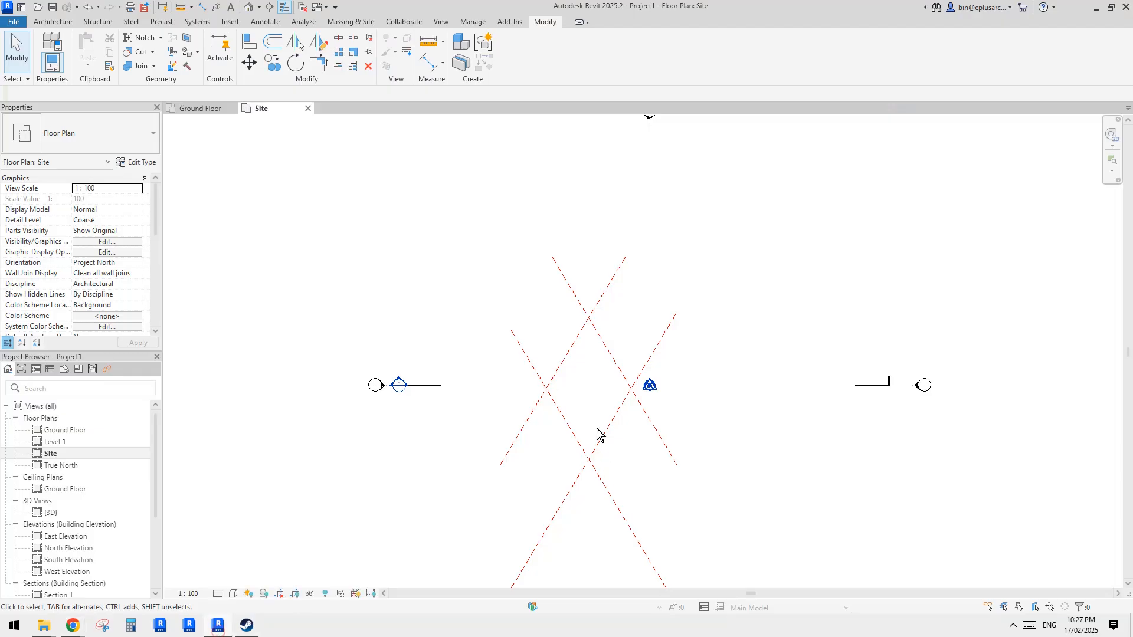
- Copy a descending reference plane to add another parallel line to the lattice
middle_click_drag(600, 433, 622, 377)
left_click(612, 357)
left_click(615, 284, "ctrl")
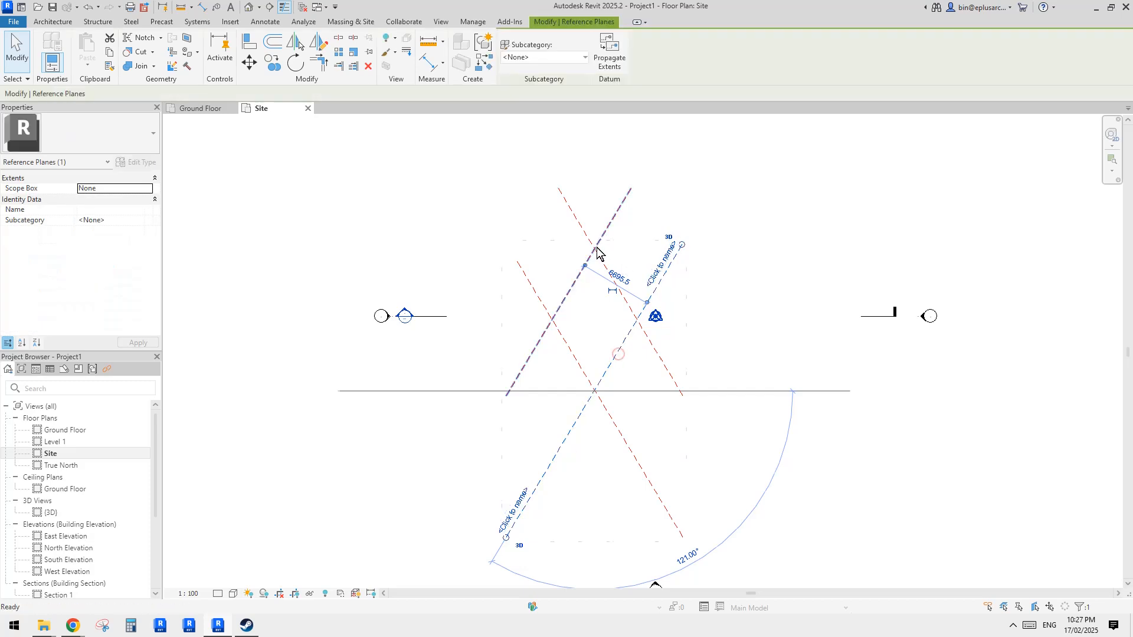
key("c")
key("o")
left_click(593, 248)
left_click(639, 323)
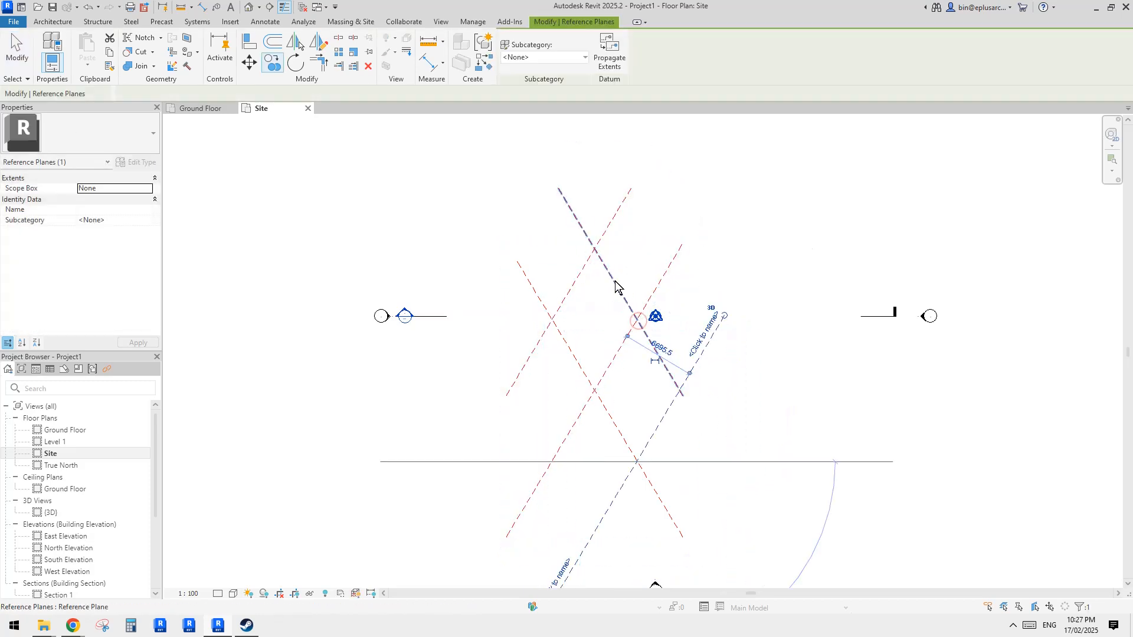
left_click(551, 321)
key("Escape")
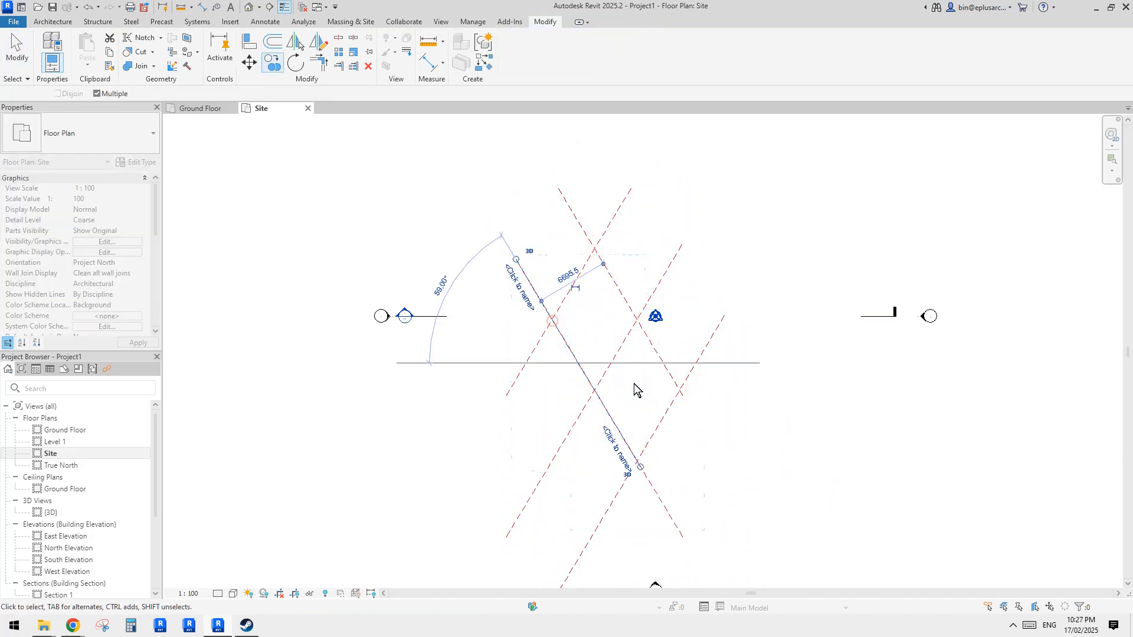
key("Escape")
- Copy the selected descending reference plane to a new parallel position in the lattice
left_click(577, 362)
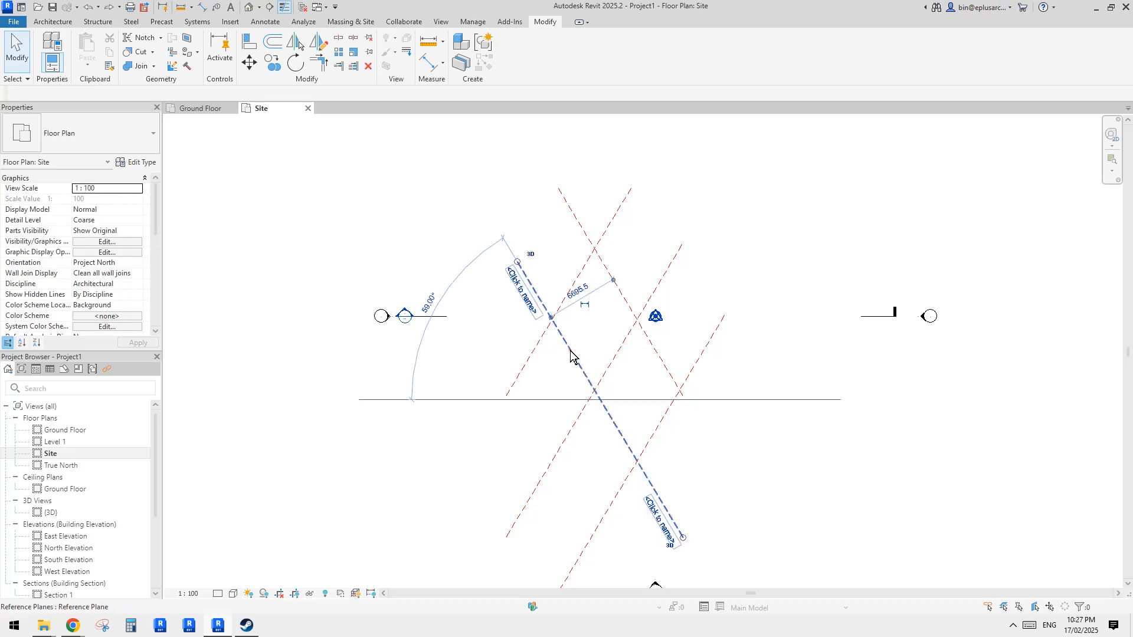
key("c")
key("o")
left_click(594, 248)
left_click(548, 324)
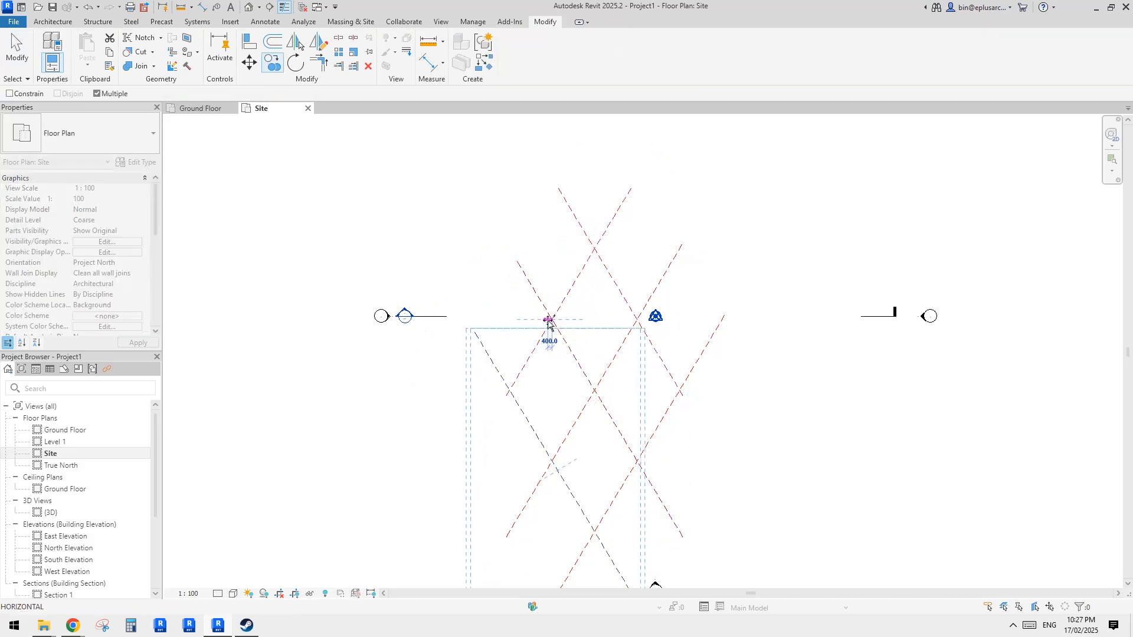
- Copy another reference plane to a new parallel position to extend the diamond lattice
key("Escape")
key("Escape")
left_click(562, 341)
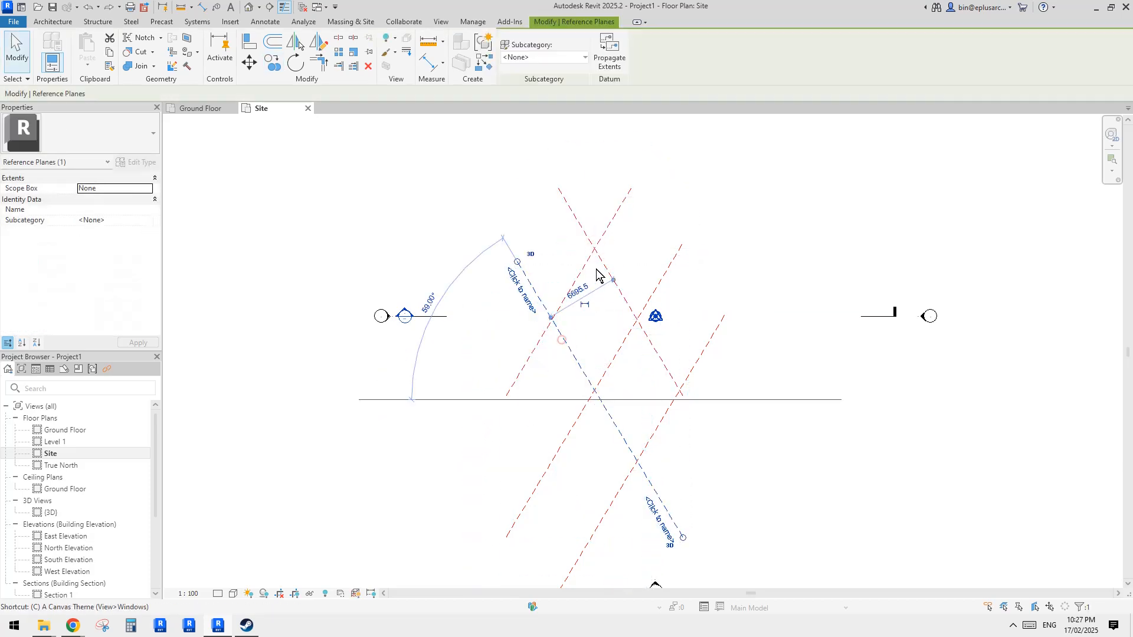
key("c")
key("o")
left_click(595, 248)
left_click(553, 321)
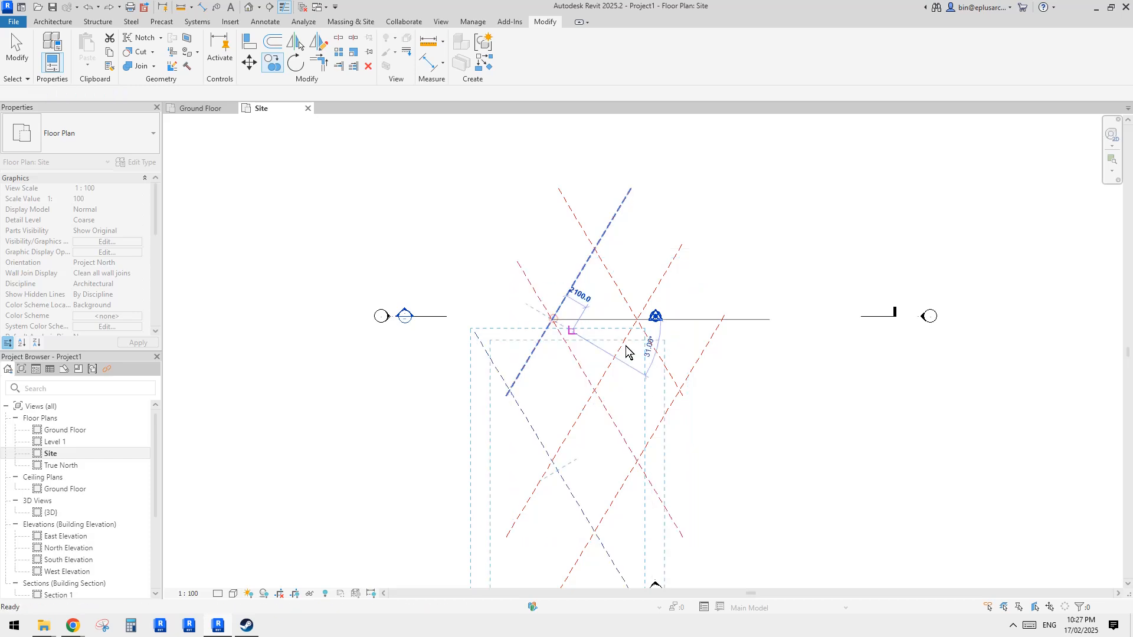
scroll(636, 360, "up", 2)
key("Escape")
key("Escape")
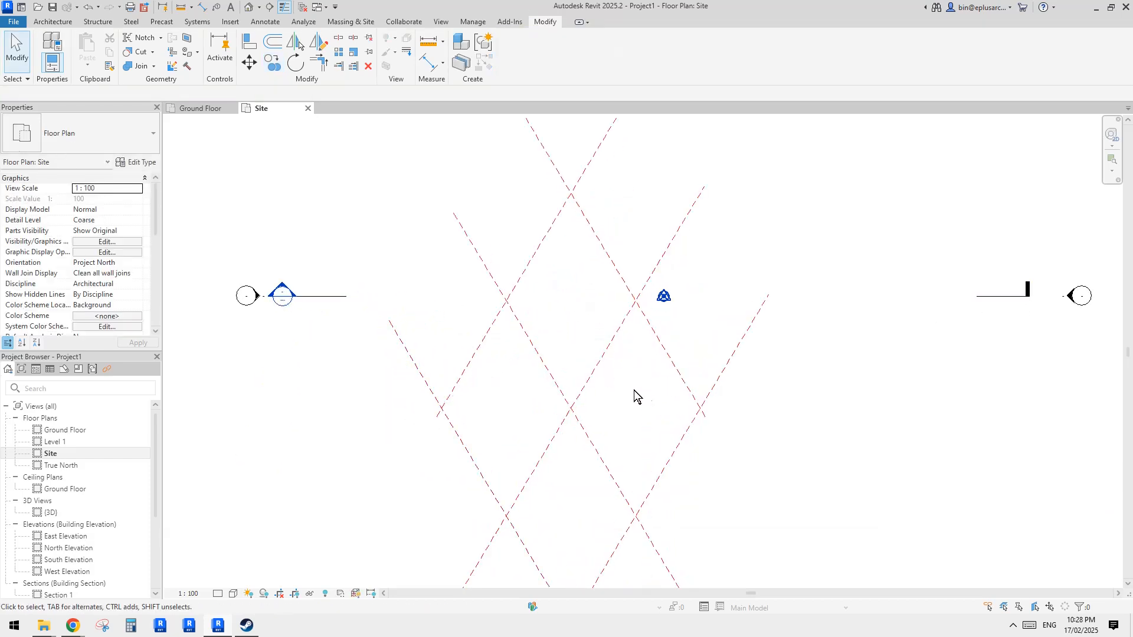
- Compare the lattice against the aerial reference photo and return to the model
middle_click_drag(634, 391, 654, 325)
middle_click_drag(738, 280, 685, 352)
middle_click_drag(652, 395, 666, 356)
mouse_move(73, 625)
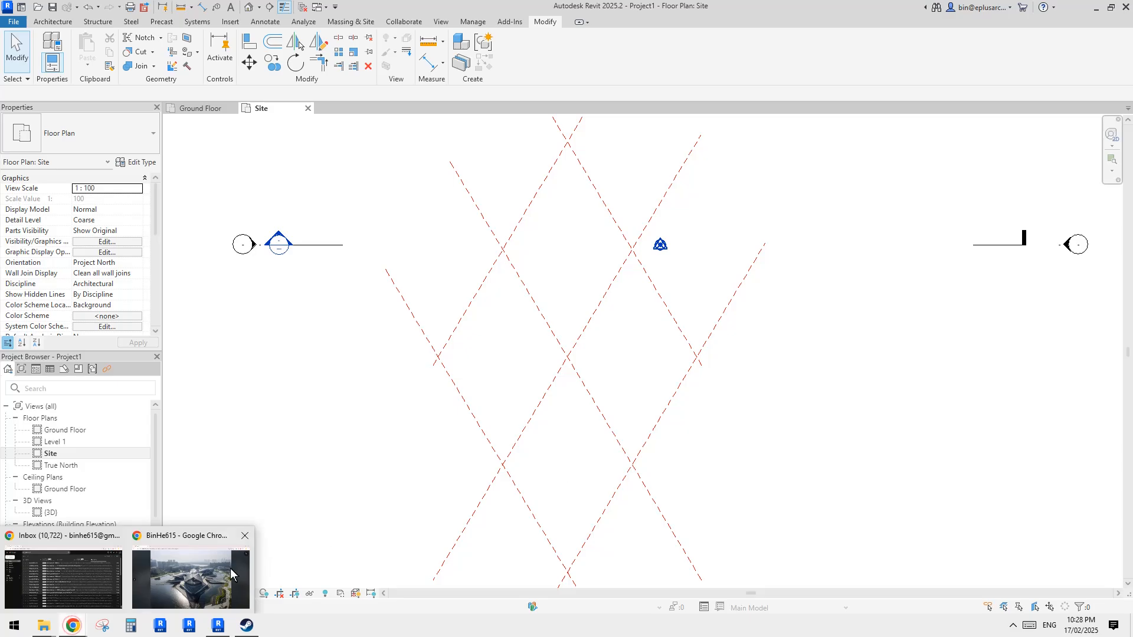
left_click(205, 573)
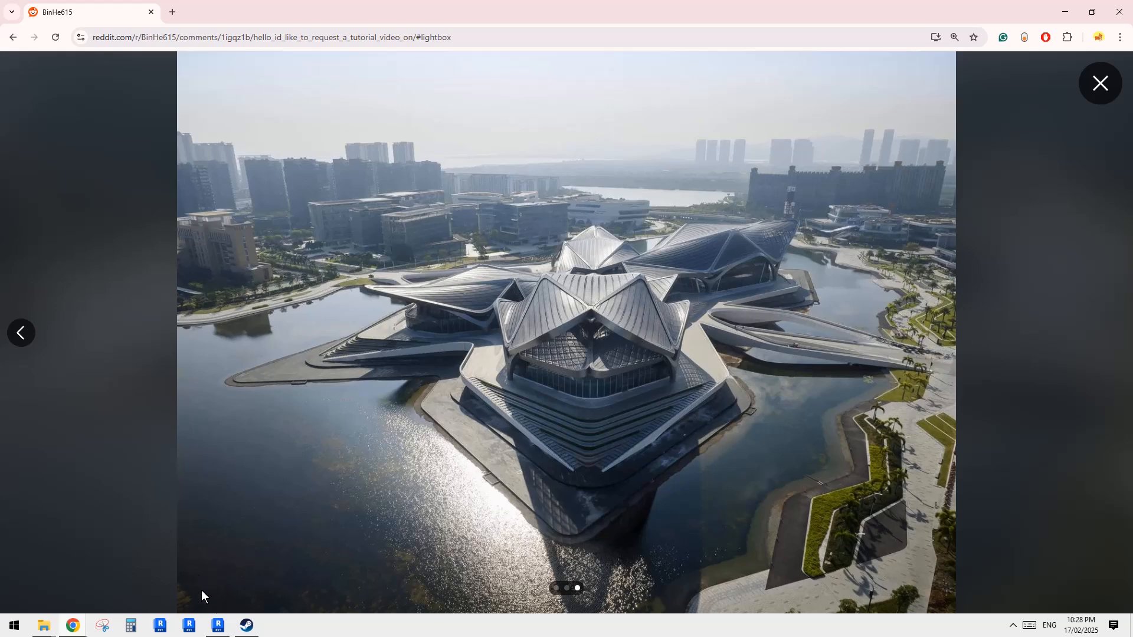
left_click(218, 626)
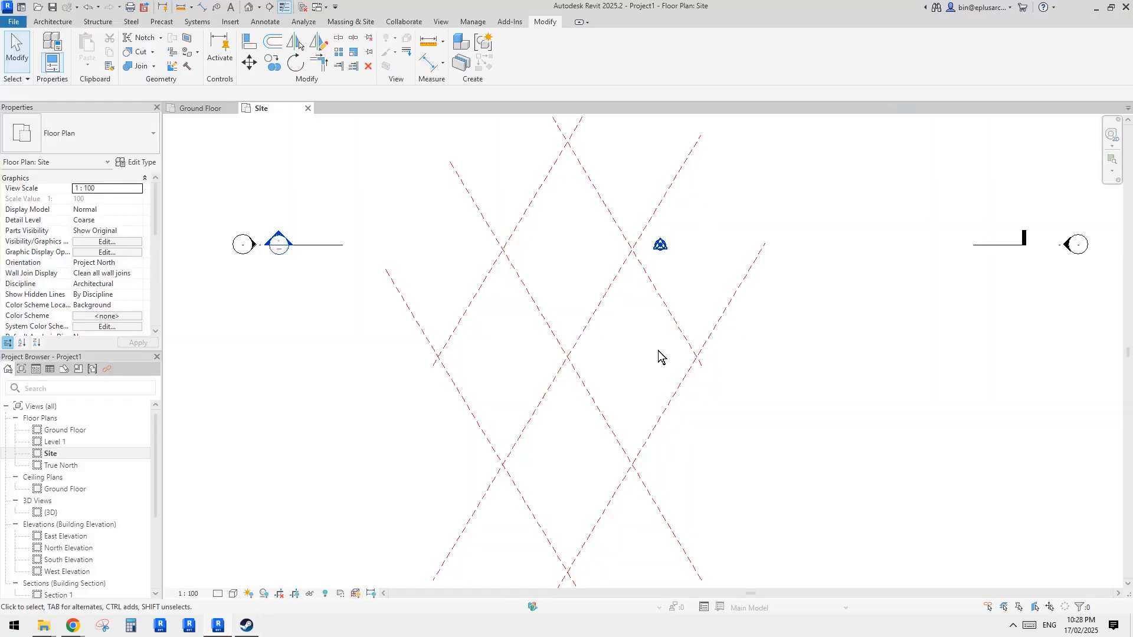
- Start a roof by footprint on Level 1 and pick four reference planes as its boundary lines
scroll(652, 311, "up", 2)
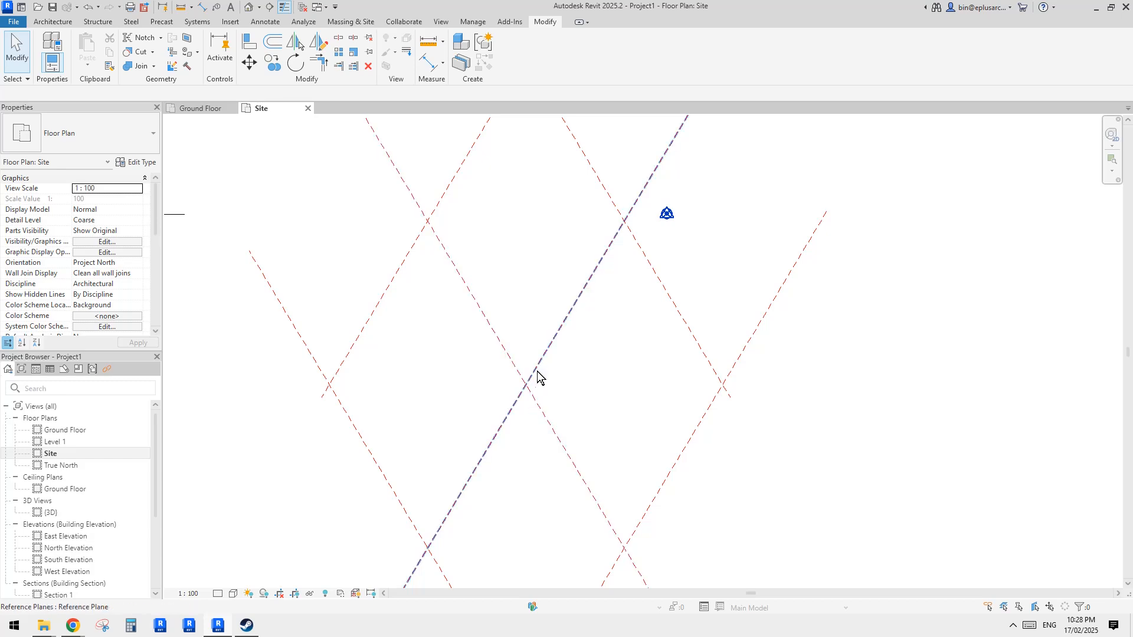
scroll(689, 424, "down", 2)
middle_click_drag(664, 416, 586, 408)
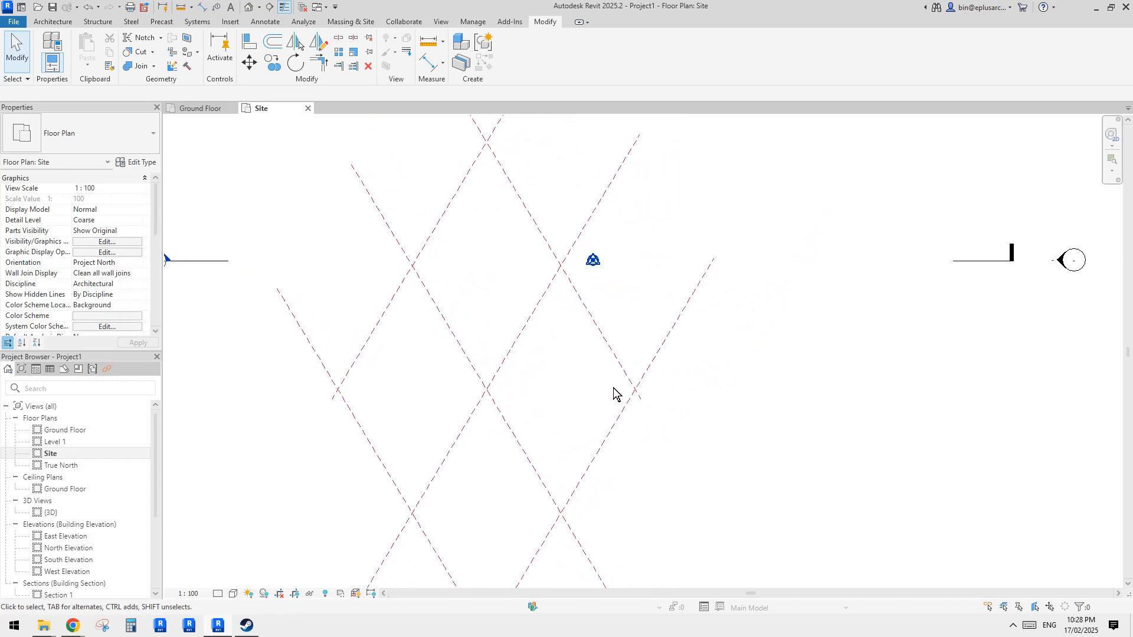
scroll(617, 384, "up", 1)
left_click(62, 23)
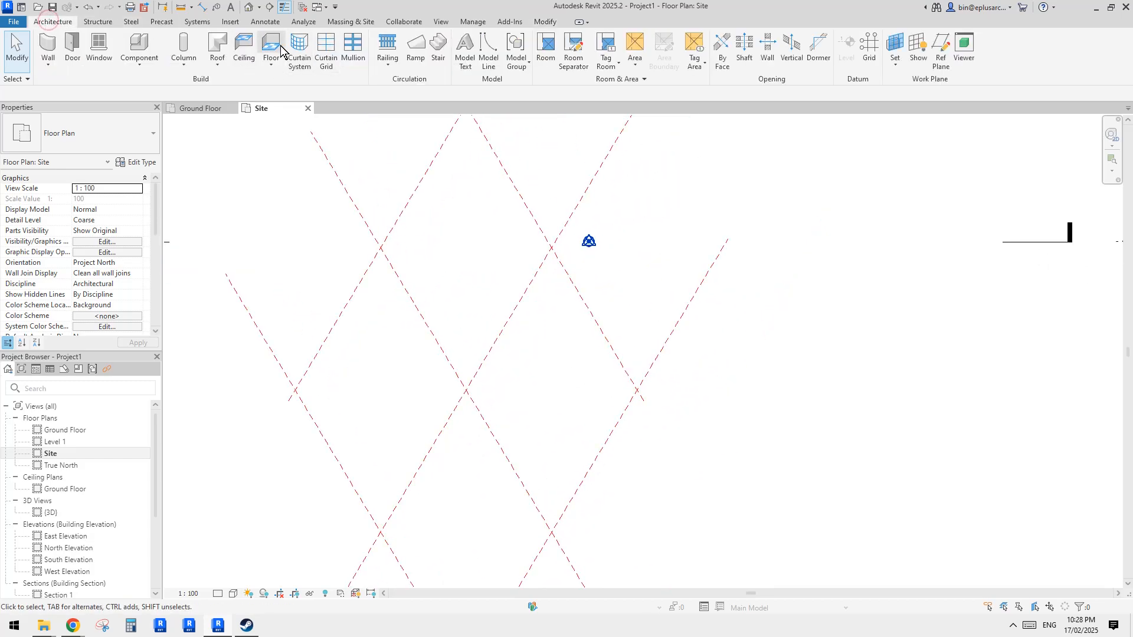
middle_click_drag(503, 252, 526, 293)
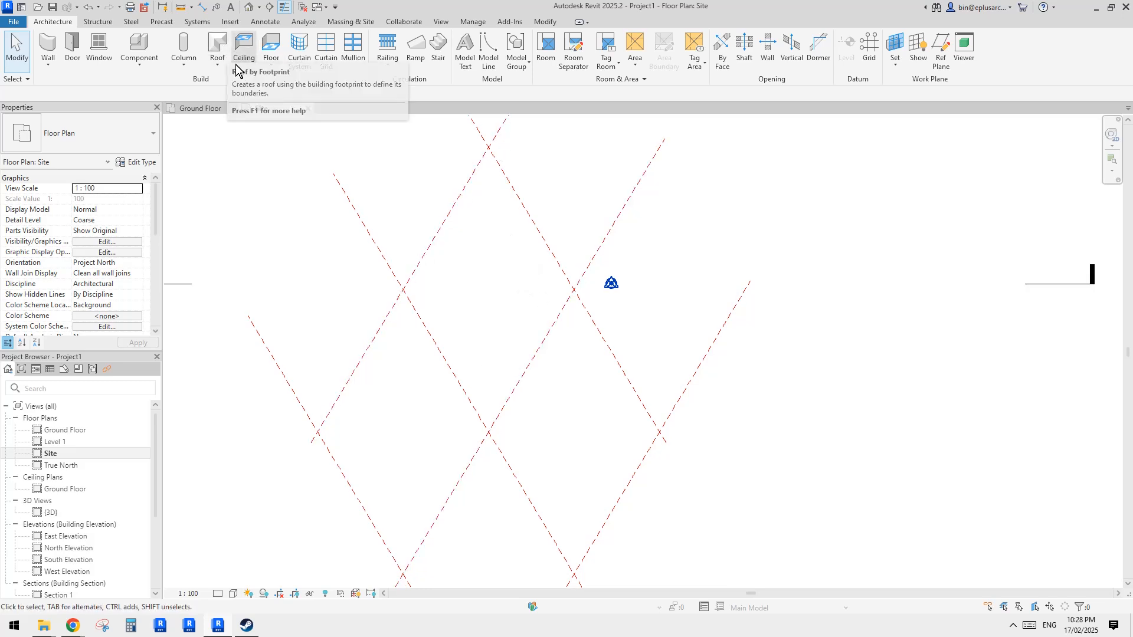
left_click(217, 46)
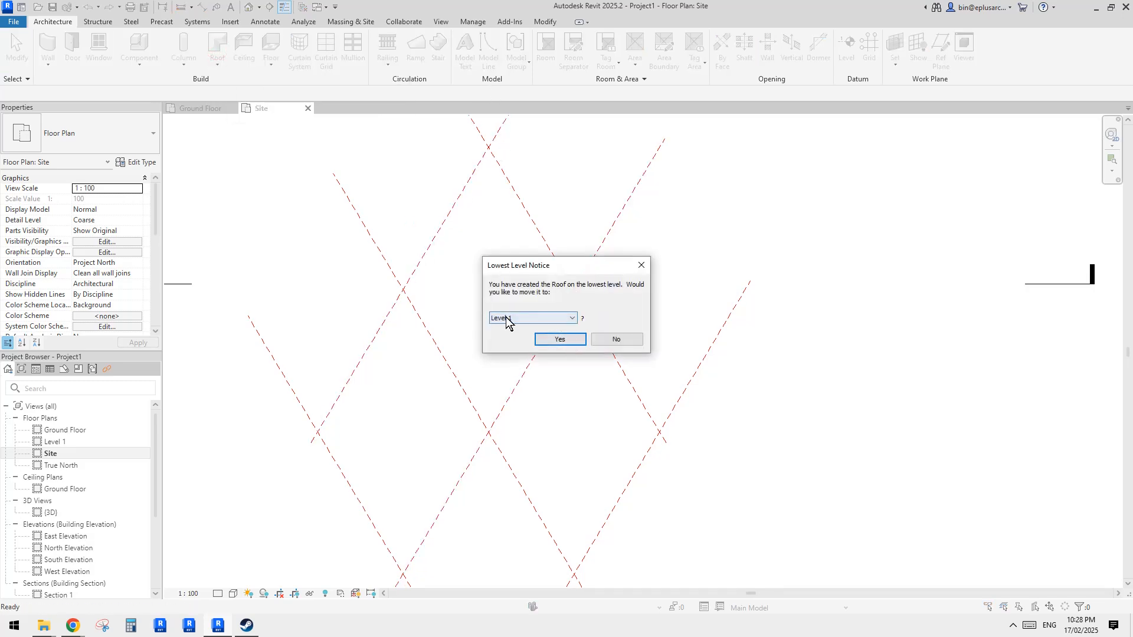
left_click(563, 340)
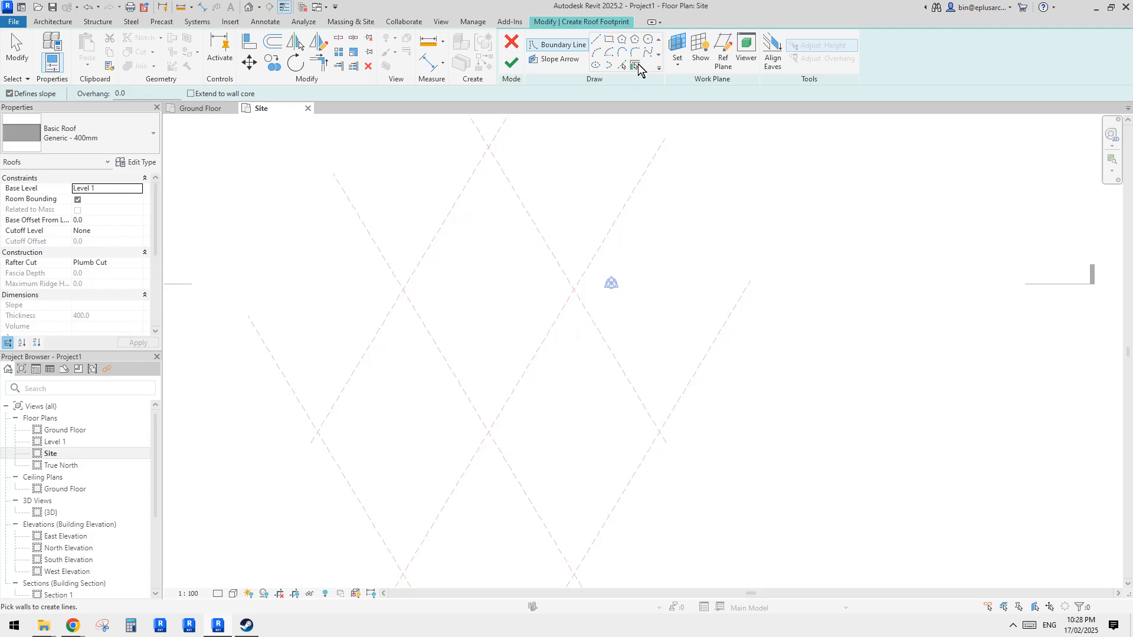
left_click(622, 65)
left_click(508, 175)
left_click(407, 276)
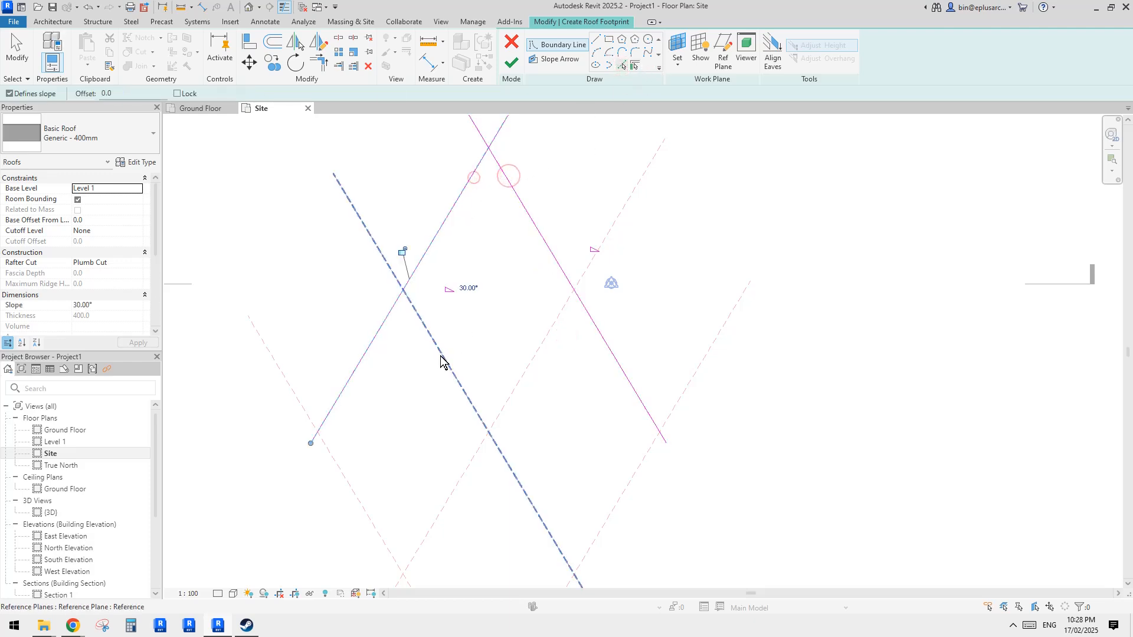
left_click(438, 353)
left_click(538, 352)
- Trim the picked boundary lines into a closed diamond outline
key("t")
key("r")
left_click(571, 294)
left_click(569, 281)
left_click(565, 272)
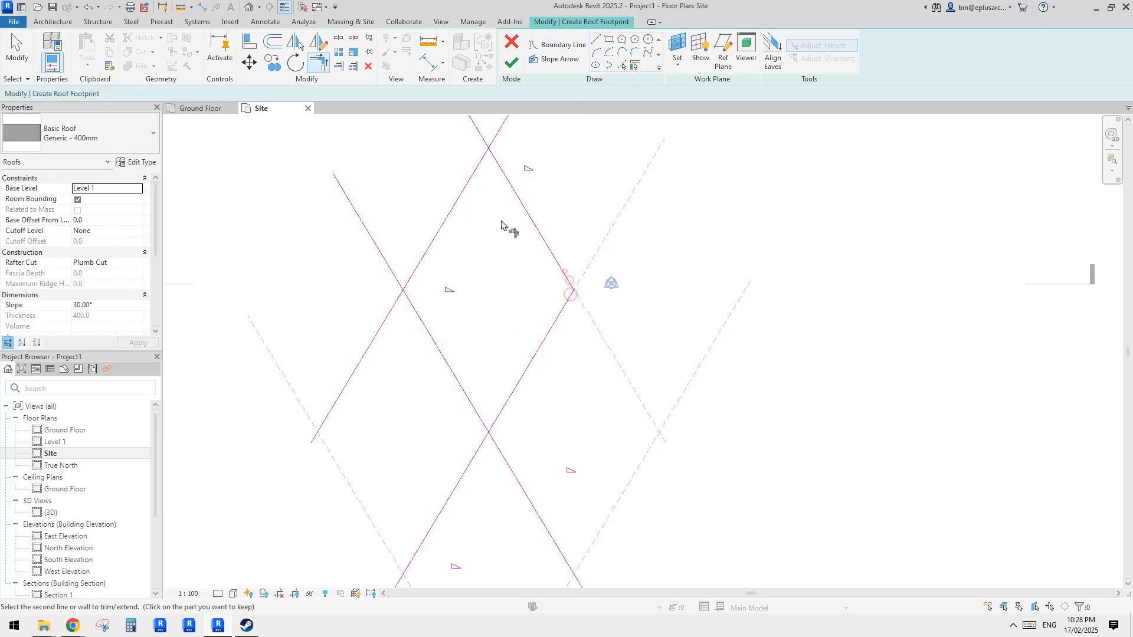
left_click(468, 193)
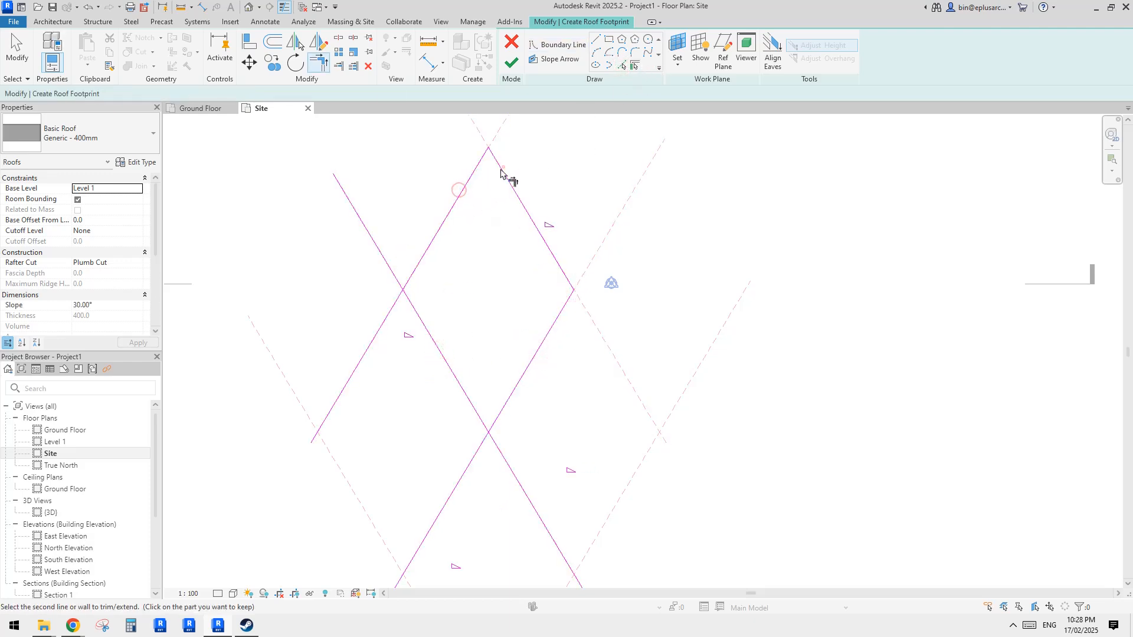
left_click(430, 248)
left_click(417, 316)
left_click(419, 317)
left_click(515, 389)
middle_click_drag(541, 319, 547, 326)
key("t")
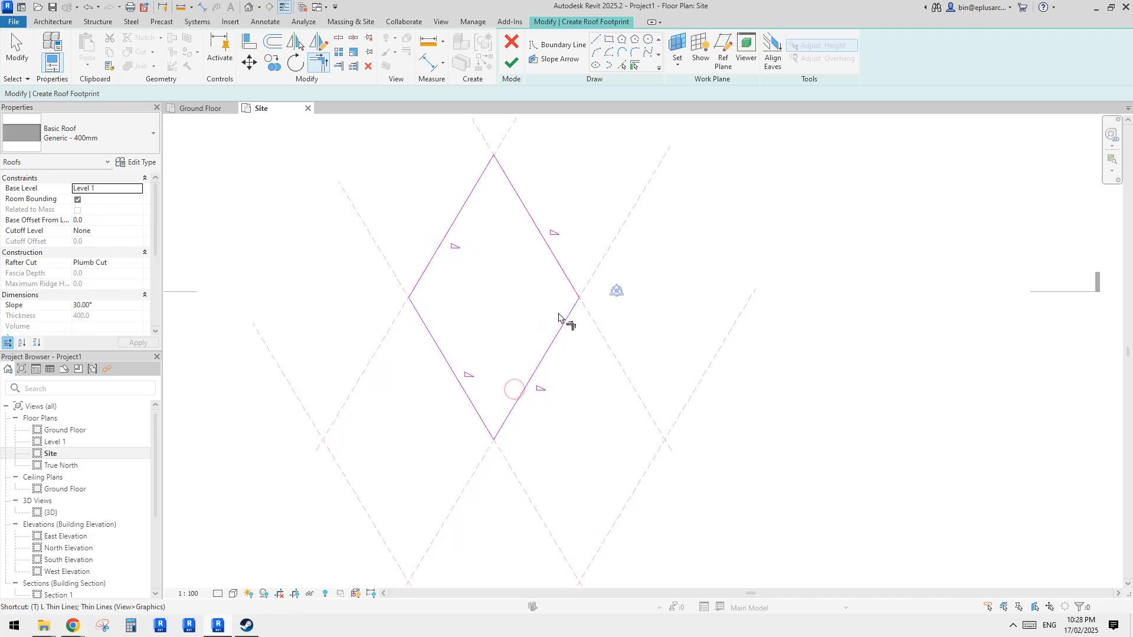
key("Escape")
key("Escape")
- Change the view scale to 1 : 500
left_click(190, 594)
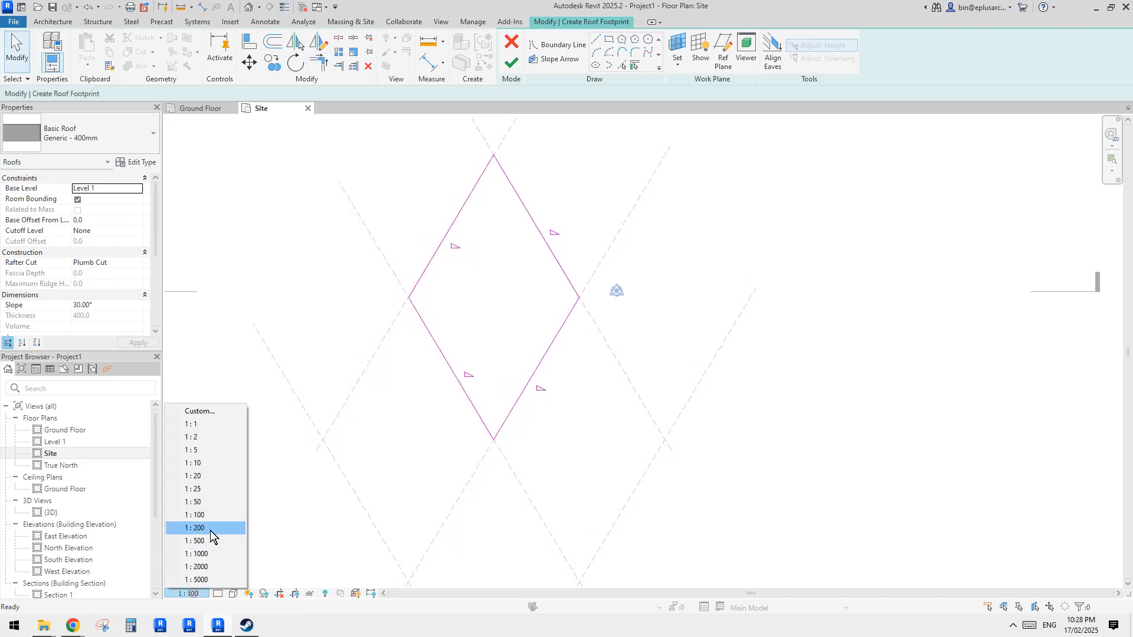
left_click(211, 529)
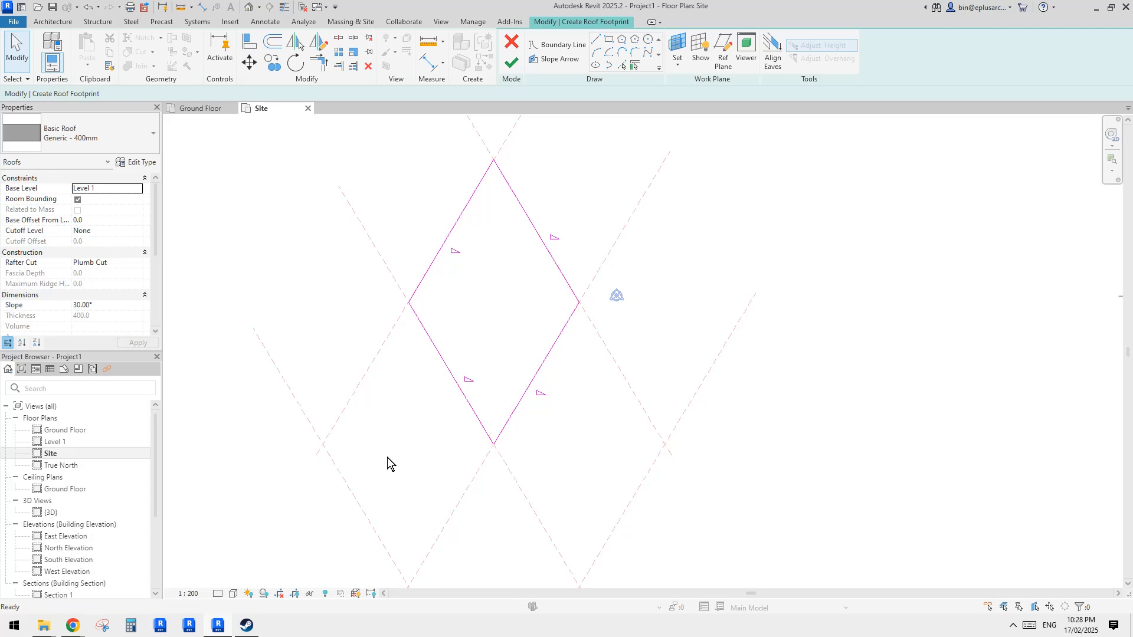
left_click(189, 593)
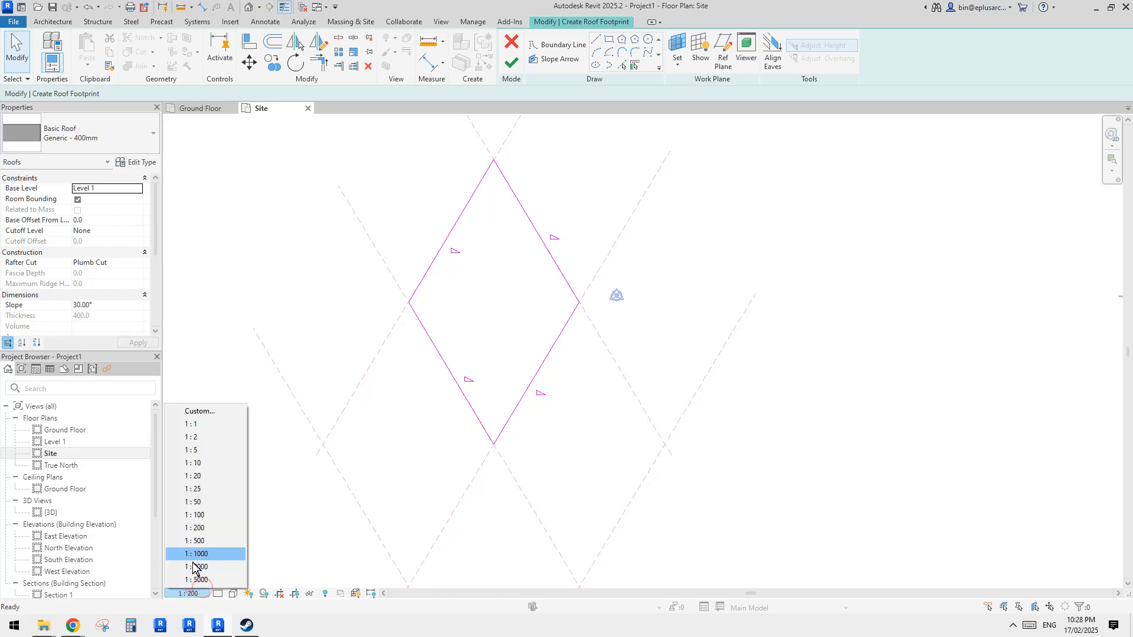
left_click(194, 541)
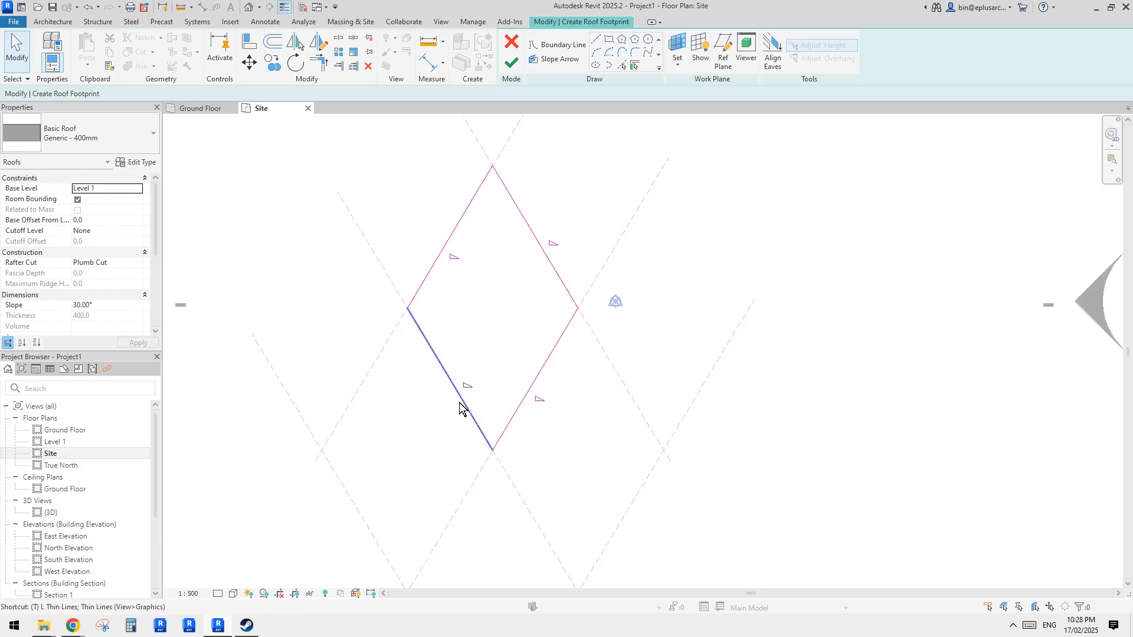
- Select all four diamond boundary lines and turn off Defines Slope for them
key("l")
middle_click_drag(562, 292, 567, 338)
left_click_drag(592, 246, 395, 417)
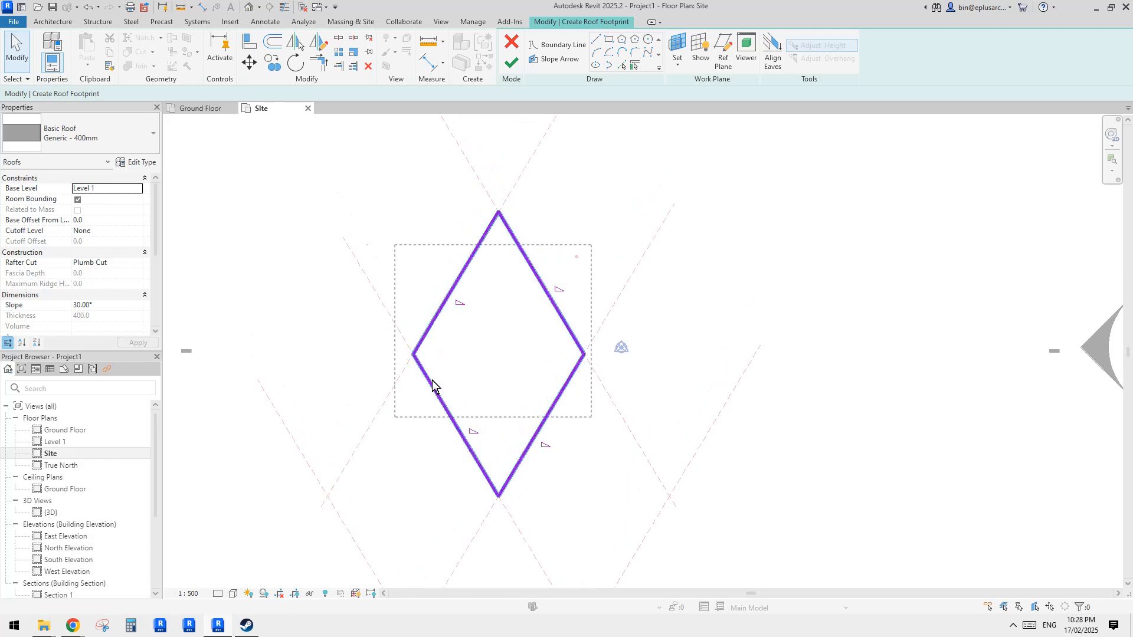
left_click(245, 93)
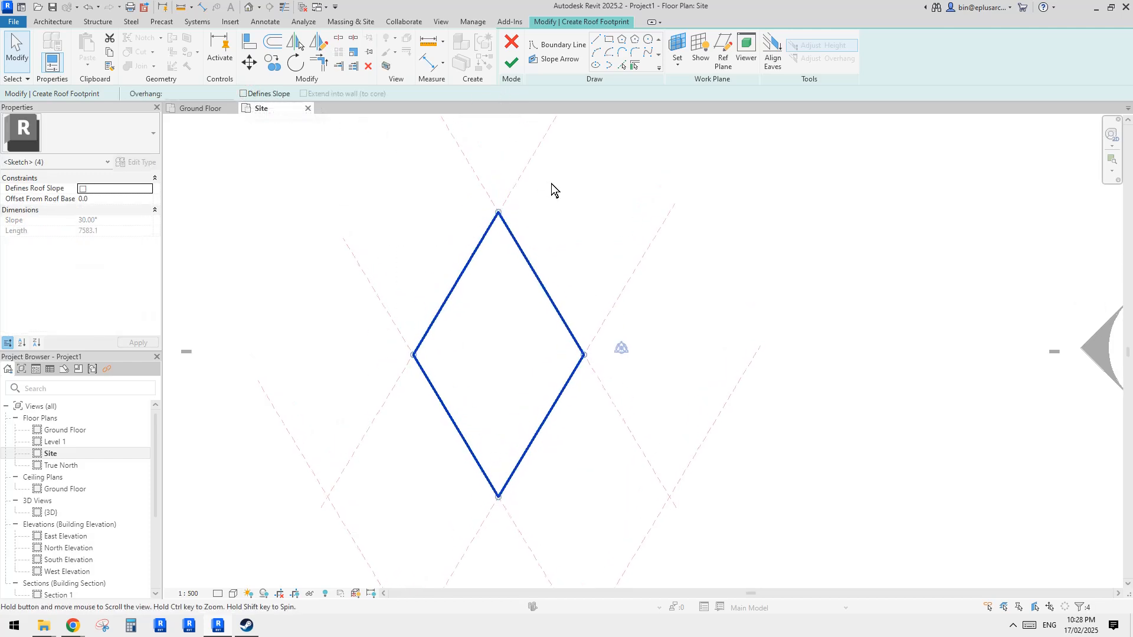
- Finish the roof sketch and open the default 3D view of the flat diamond roof
left_click(511, 61)
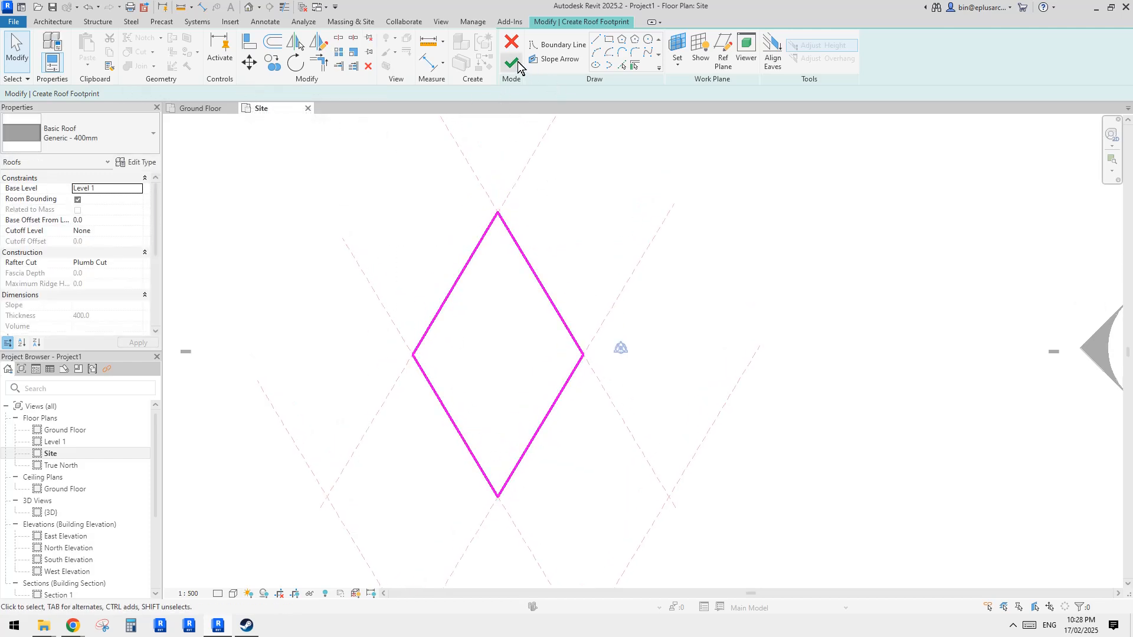
left_click(249, 8)
left_click(699, 296)
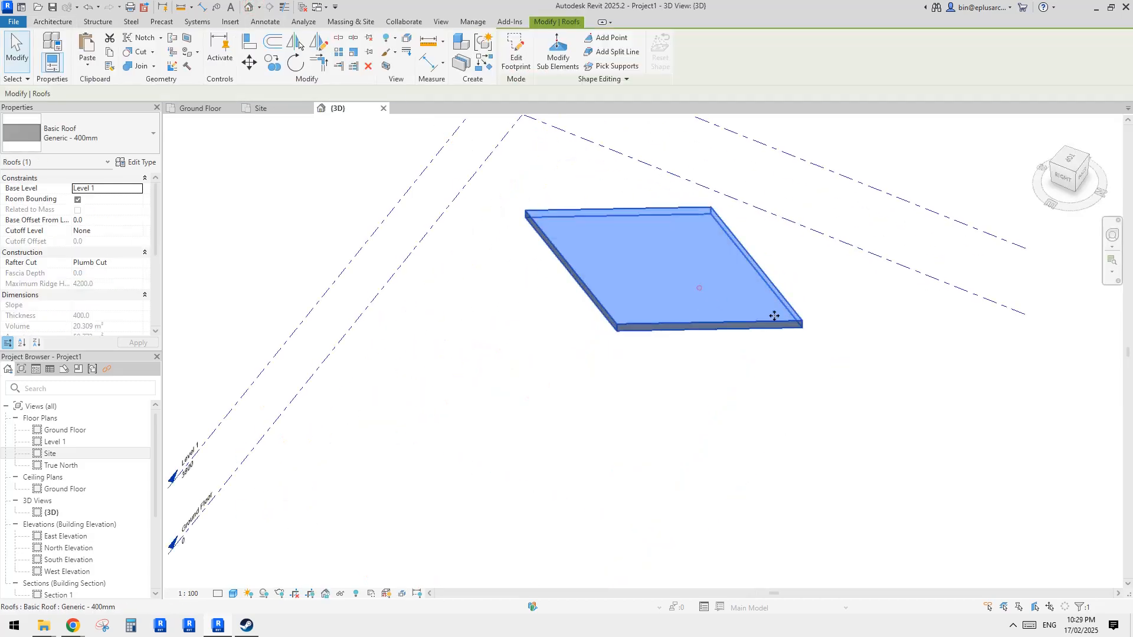
middle_click_drag(771, 316, 330, 451, "shift")
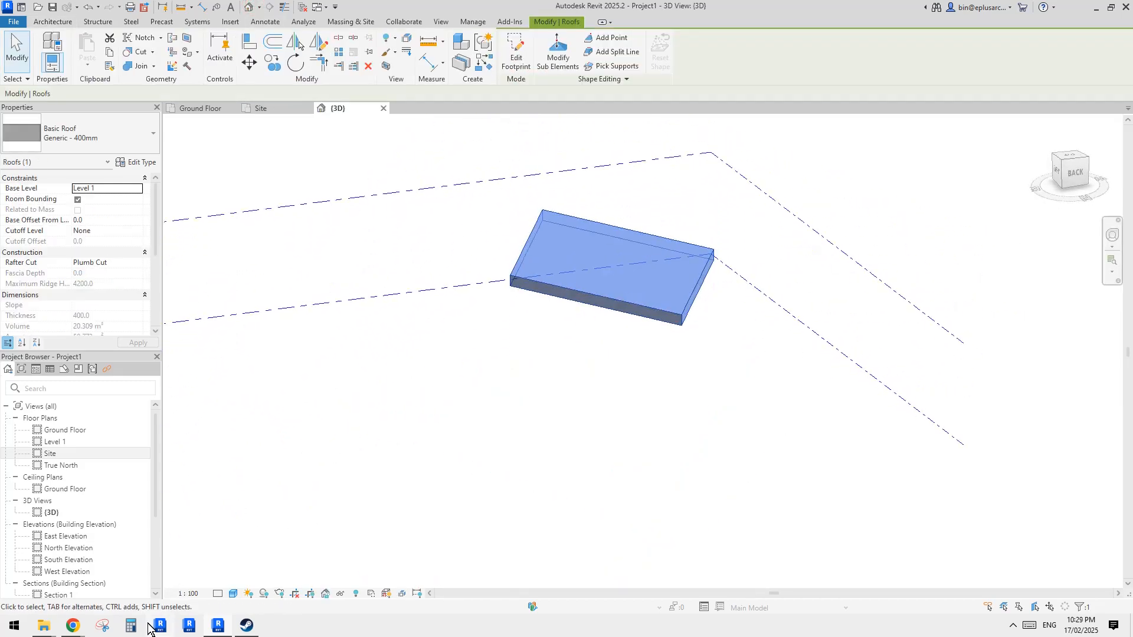
- Check the aerial reference photo again and come back to the 3D view
mouse_move(73, 625)
left_click(173, 579)
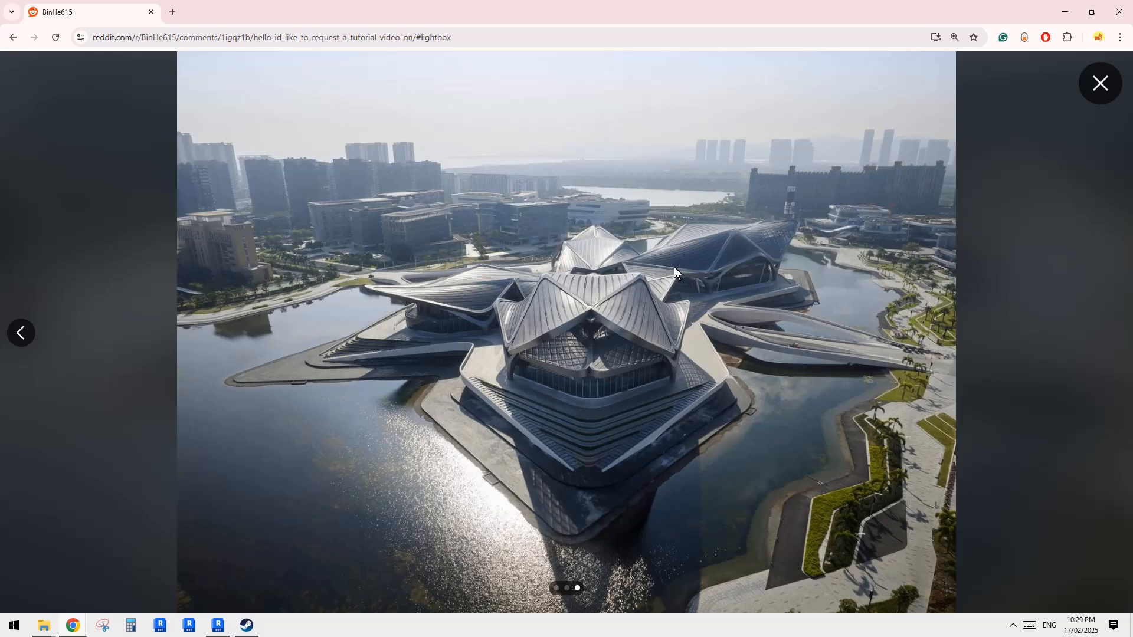
left_click(228, 626)
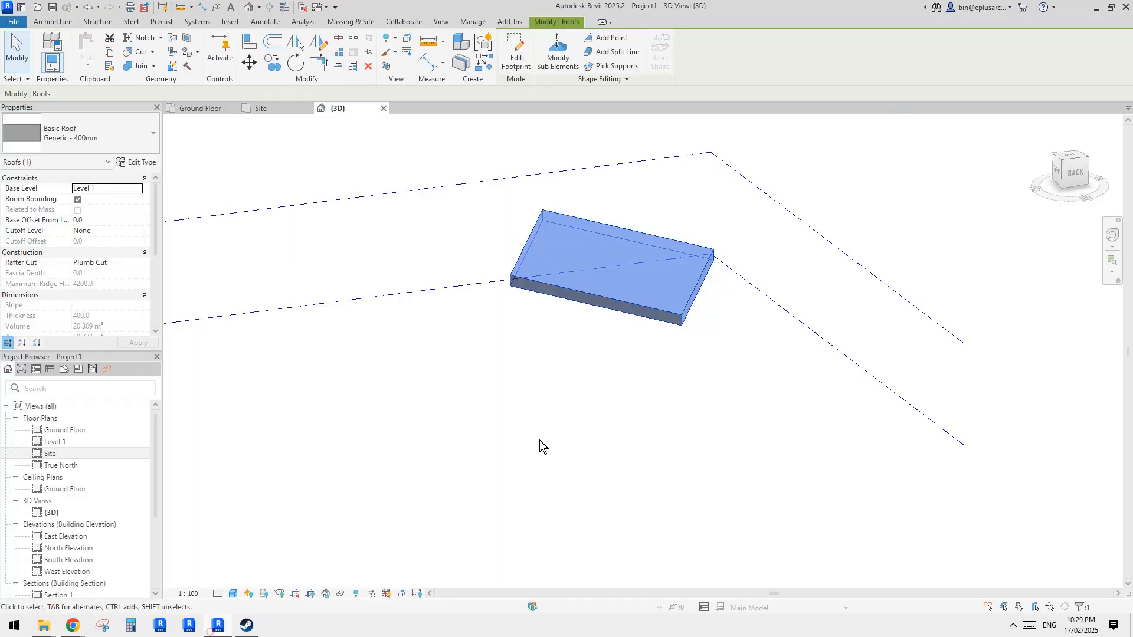
- Activate Modify Sub Elements on the roof and select its near corner point
middle_click_drag(575, 390, 640, 274, "shift")
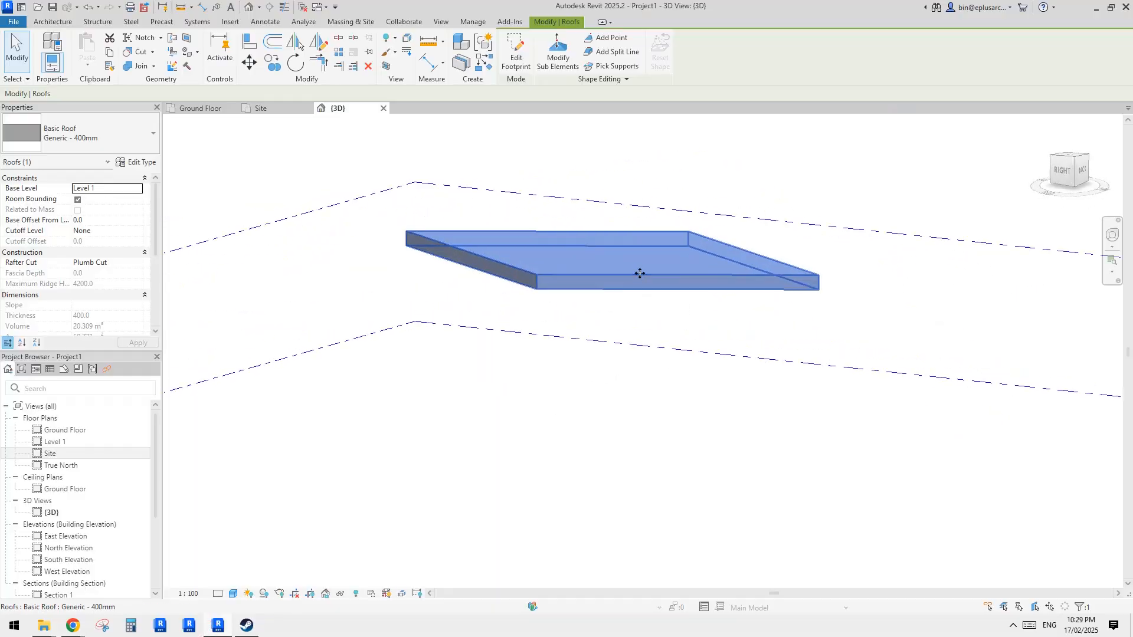
left_click(558, 59)
middle_click_drag(713, 251, 649, 259, "shift")
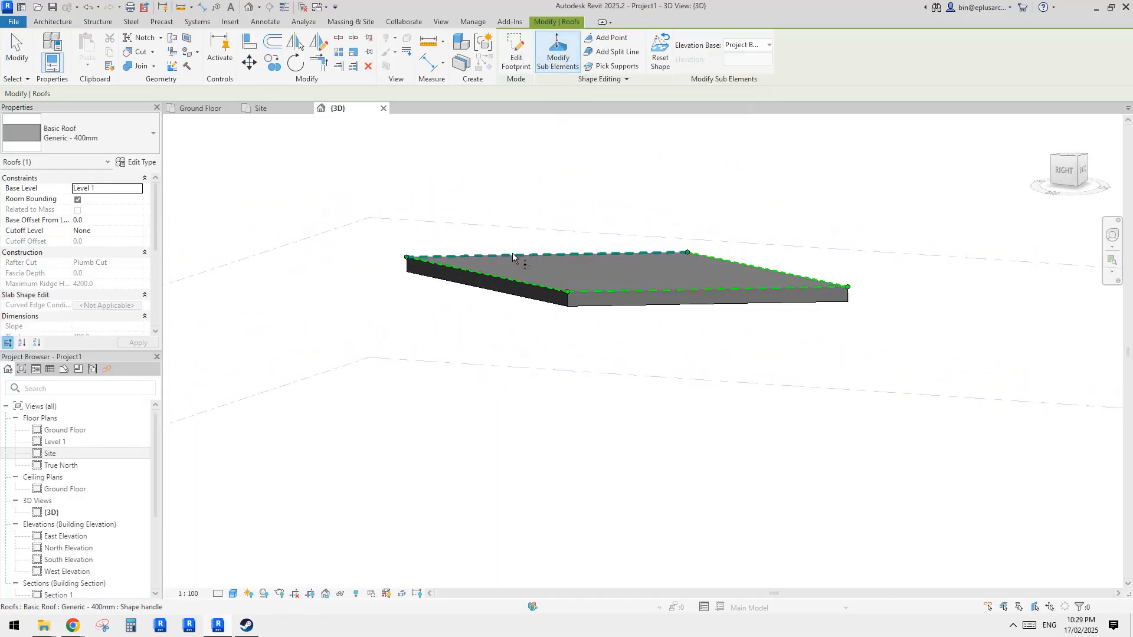
left_click(407, 257)
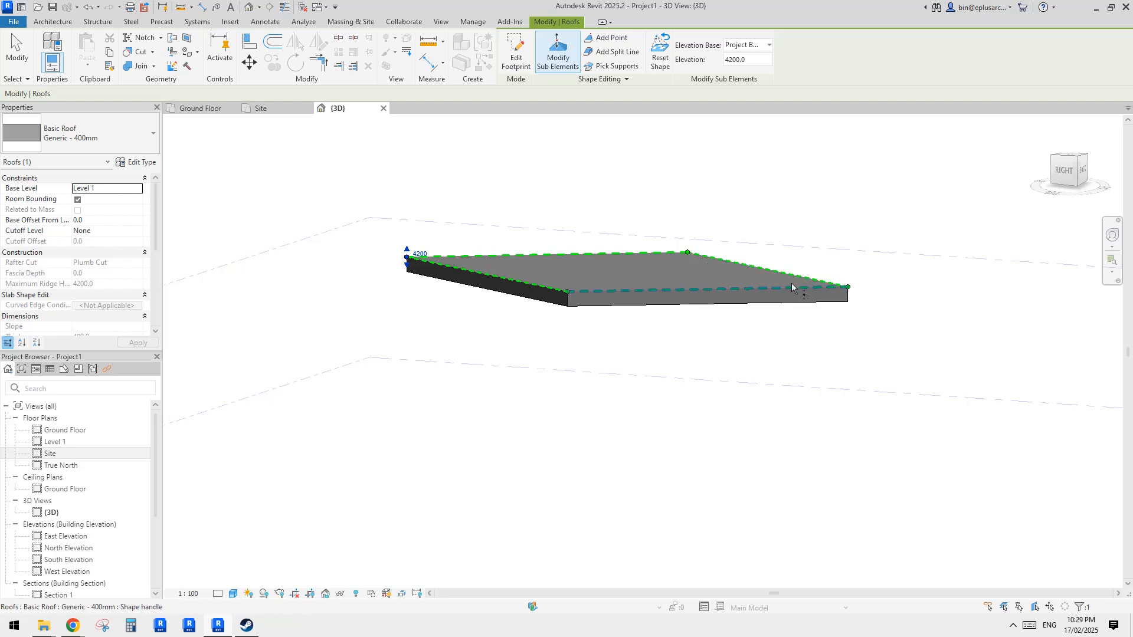
left_click(413, 251)
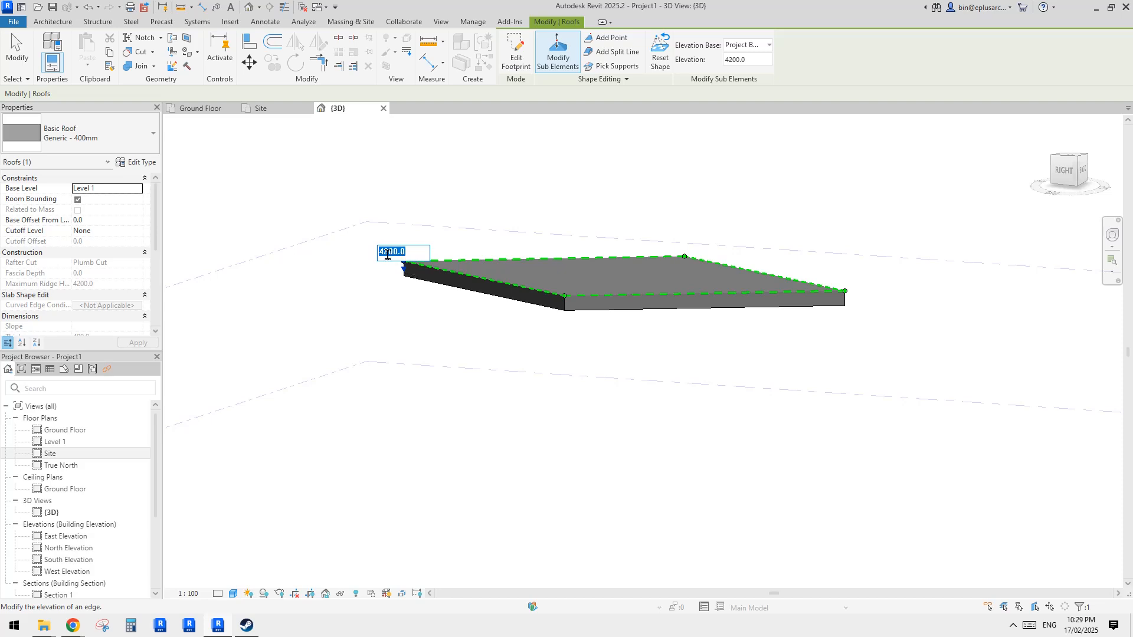
middle_click_drag(543, 250, 619, 354, "shift")
mouse_move(618, 272)
middle_mouse_down("shift")
mouse_move(665, 306)
mouse_move(809, 211)
mouse_move(608, 280)
middle_mouse_up("shift")
middle_click_drag(485, 247, 476, 222, "shift")
left_click(491, 185)
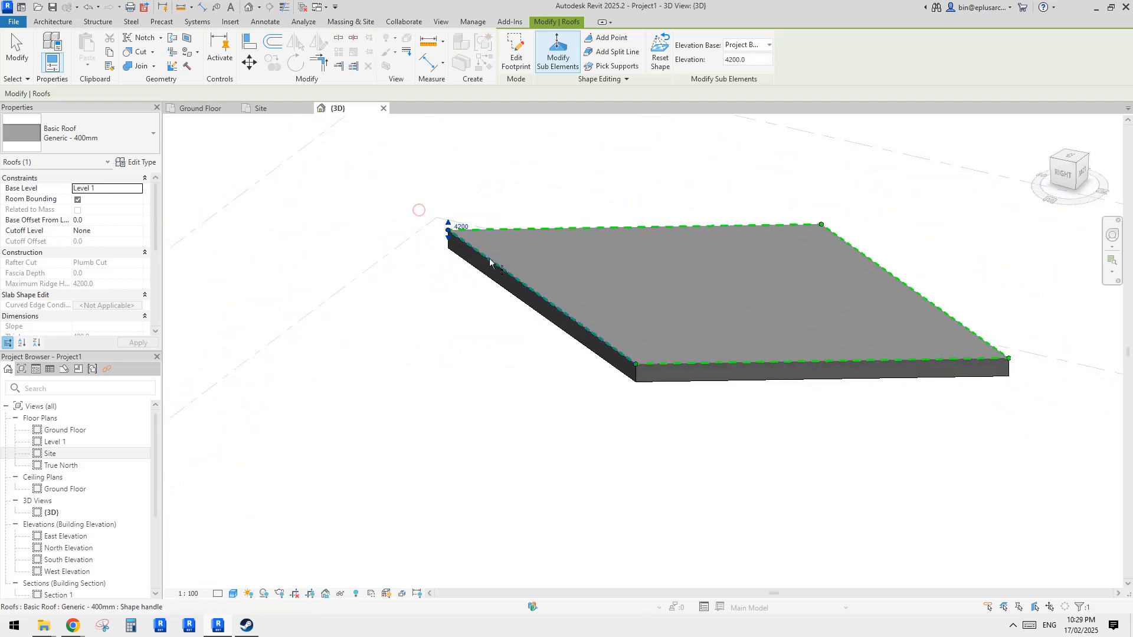
- Set the roof corner point's elevation to 5400
left_click(449, 230)
left_click(462, 227)
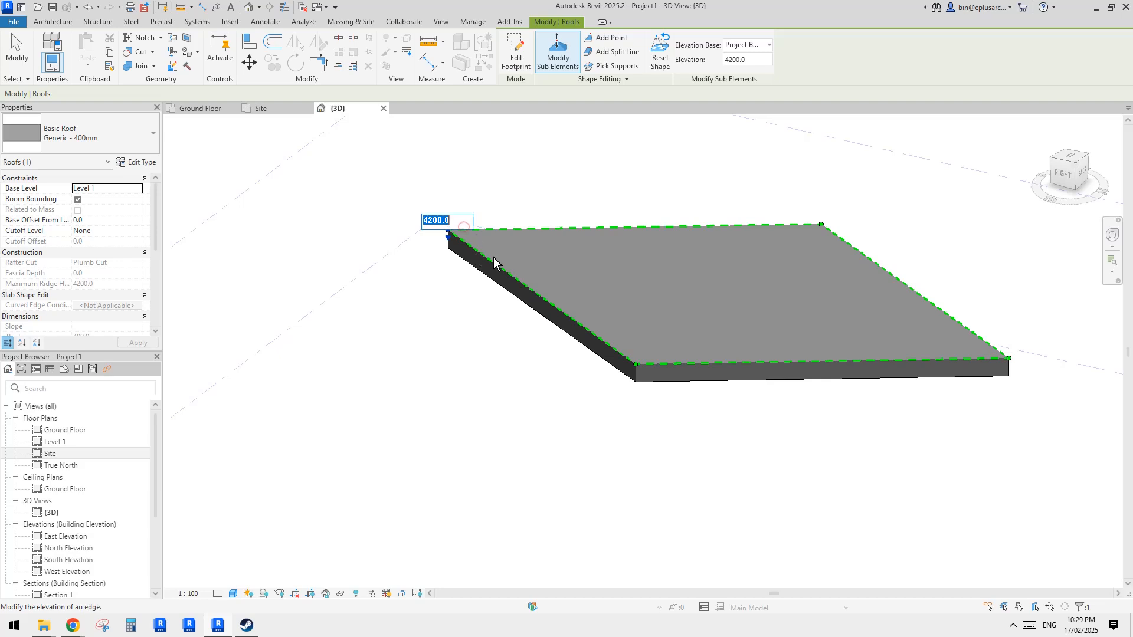
middle_click_drag(473, 258, 477, 277)
type("6000")
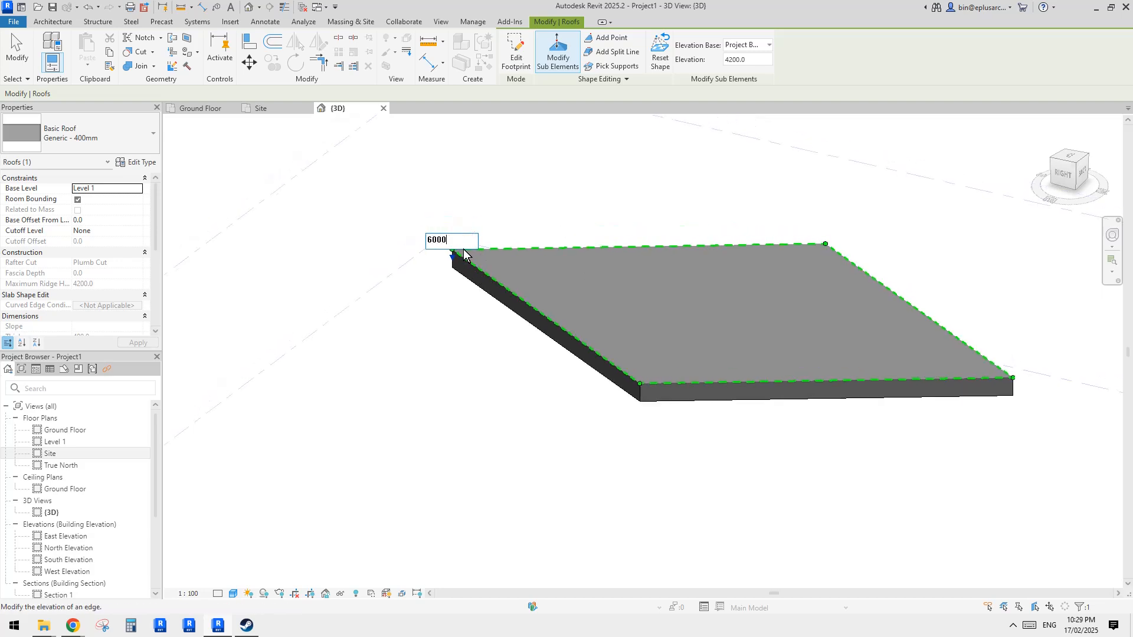
left_click_drag(461, 242, 378, 238)
type("5400")
key("Return")
middle_click_drag(450, 192, 625, 212, "shift")
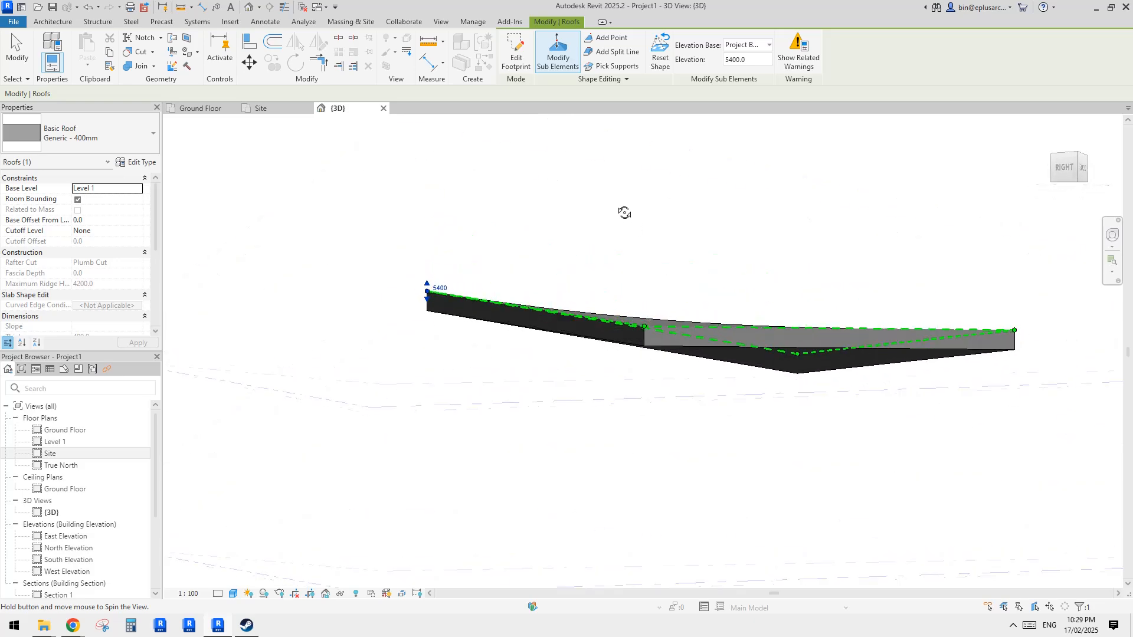
- Select the roof again in Modify Sub Elements and raise its opposite corner point to an elevation of 5400
middle_click_drag(880, 385, 694, 401, "shift")
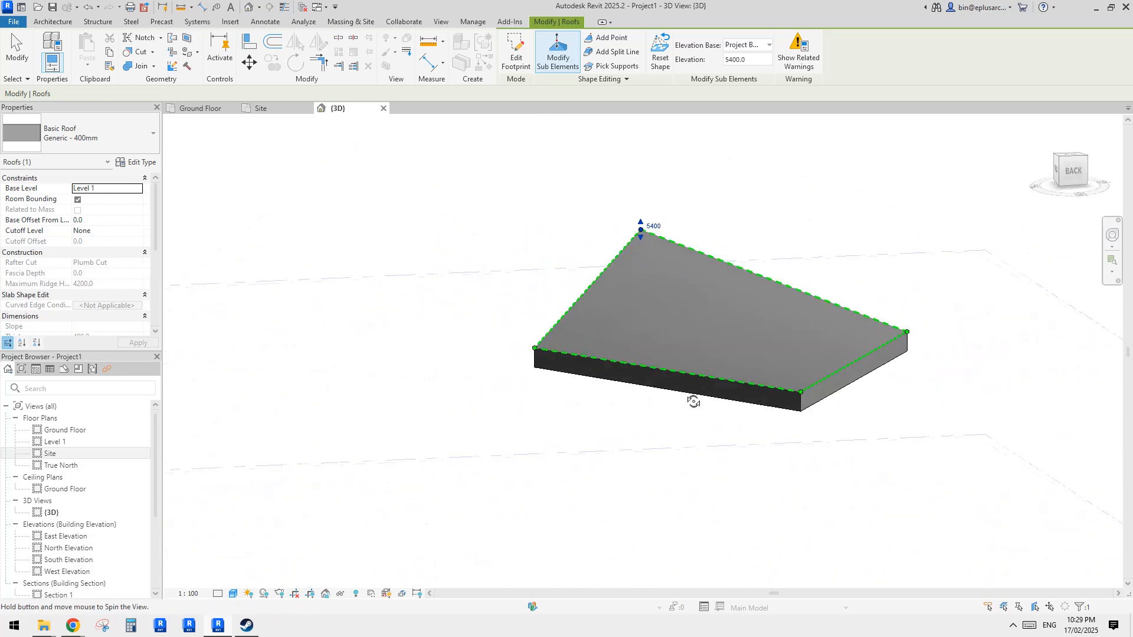
key("Escape")
key("Escape")
left_click(694, 318)
middle_click_drag(694, 317, 819, 366, "shift")
left_click(802, 451)
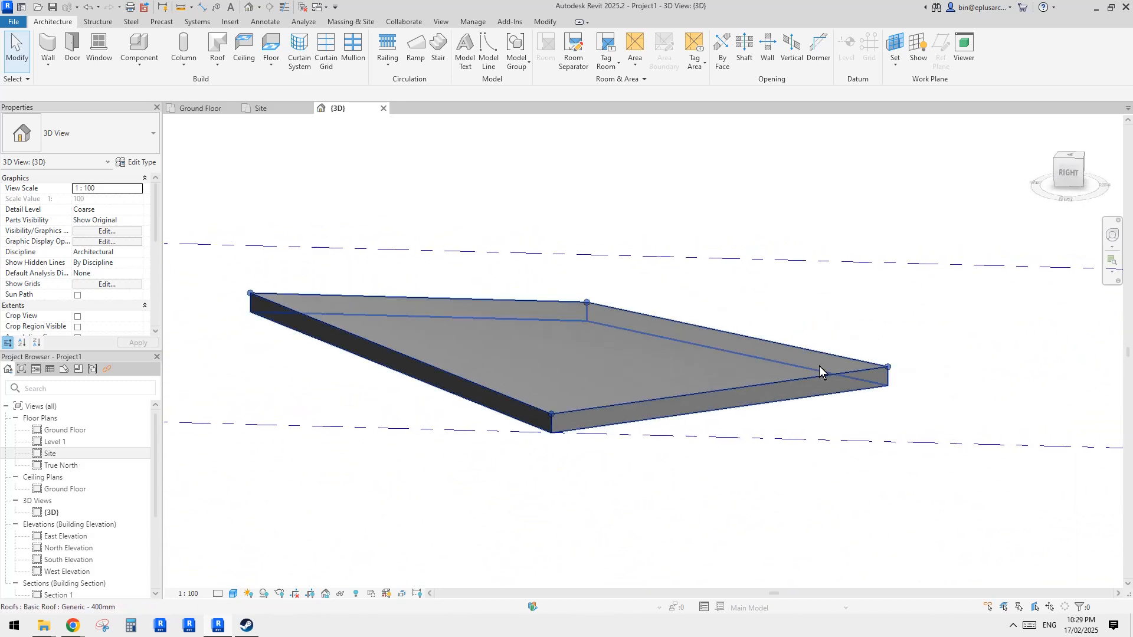
left_click(796, 352)
left_click(565, 58)
left_click_drag(854, 334, 888, 377)
left_click(891, 361)
type("54")
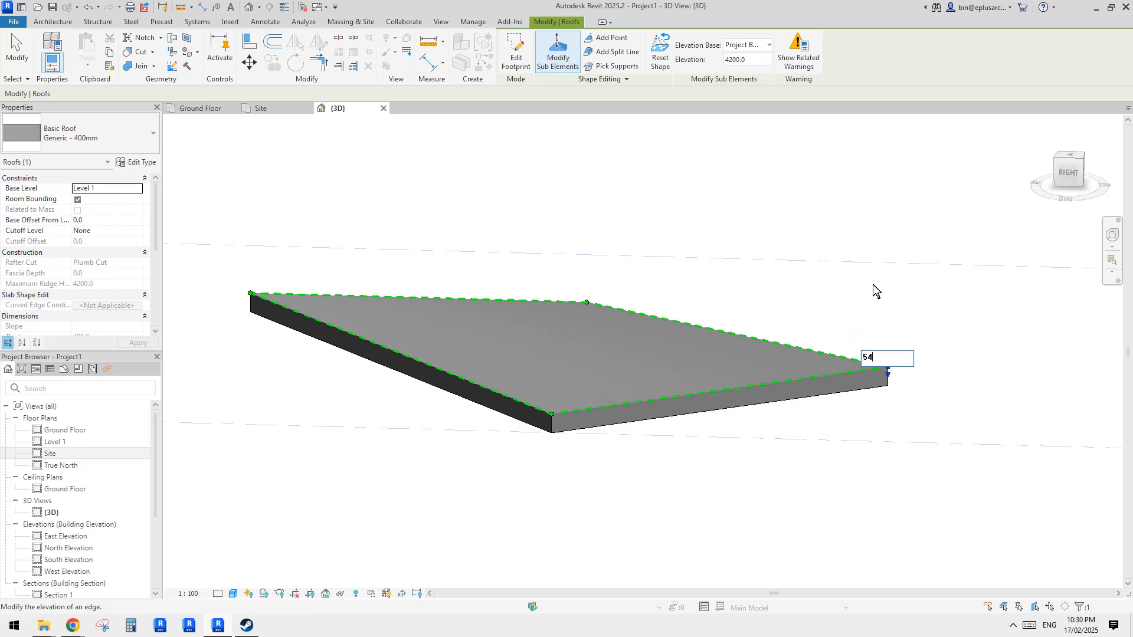
type("00")
key("Return")
- Orbit around the shaped roof and compare it with the aerial reference photo of the building
middle_click_drag(872, 286, 624, 299, "shift")
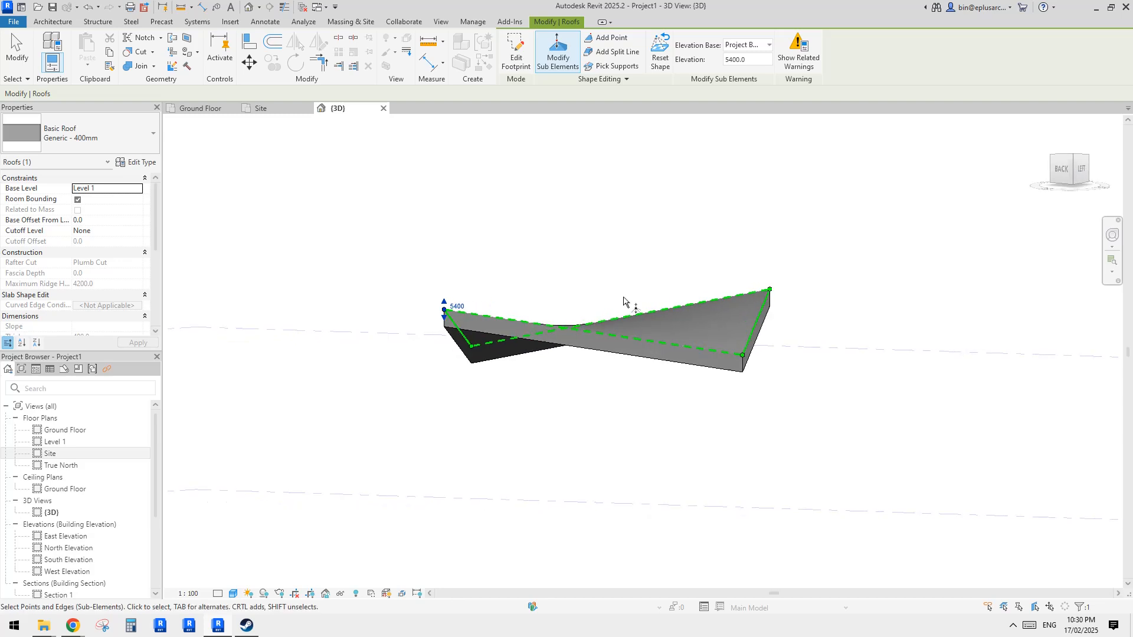
key("Escape")
key("Escape")
middle_click_drag(813, 344, 236, 519, "shift")
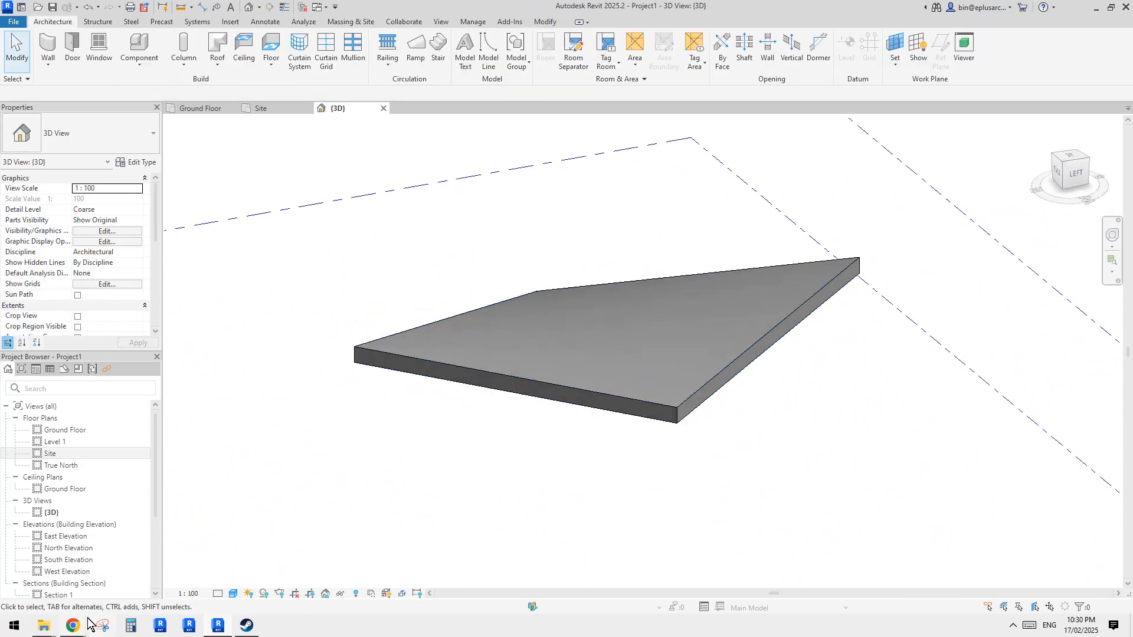
left_click(245, 538)
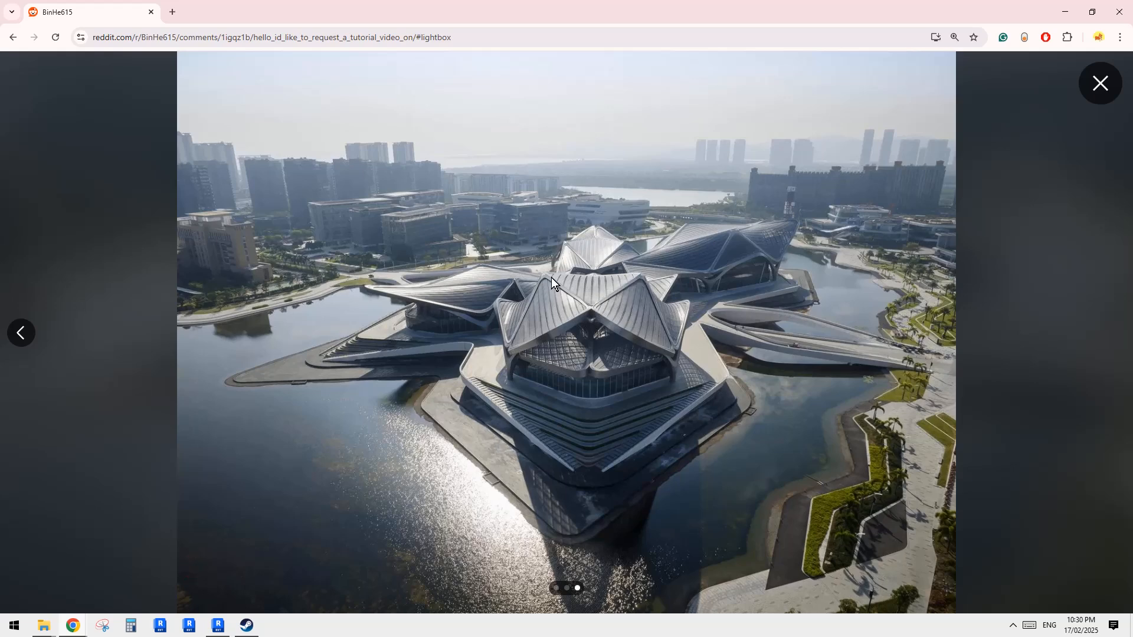
left_click(231, 623)
mouse_move(72, 625)
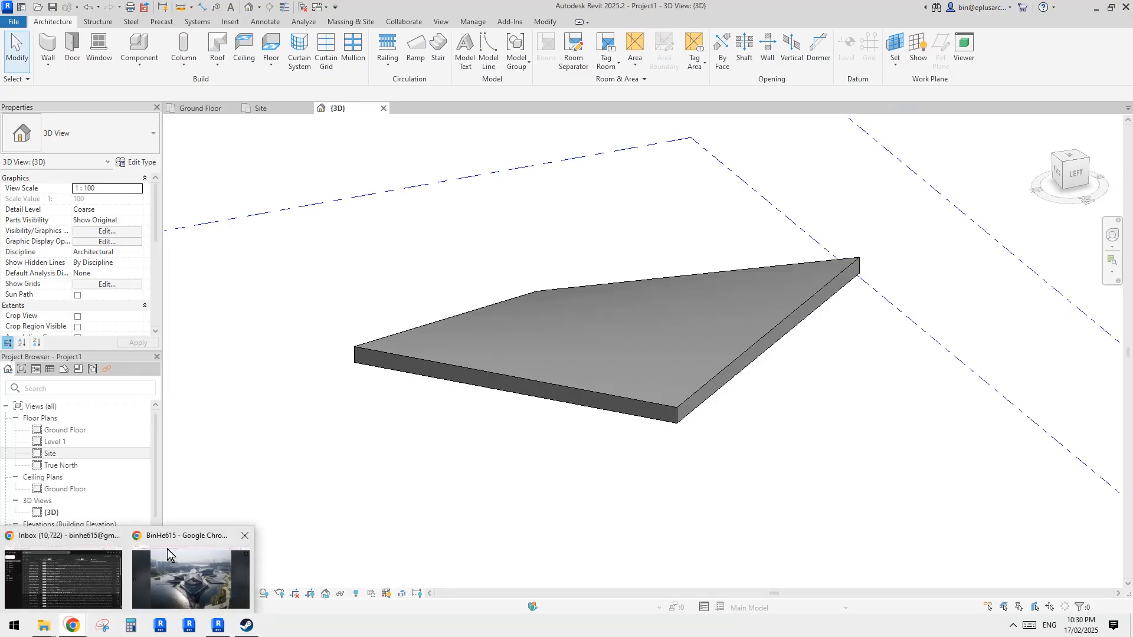
left_click(167, 549)
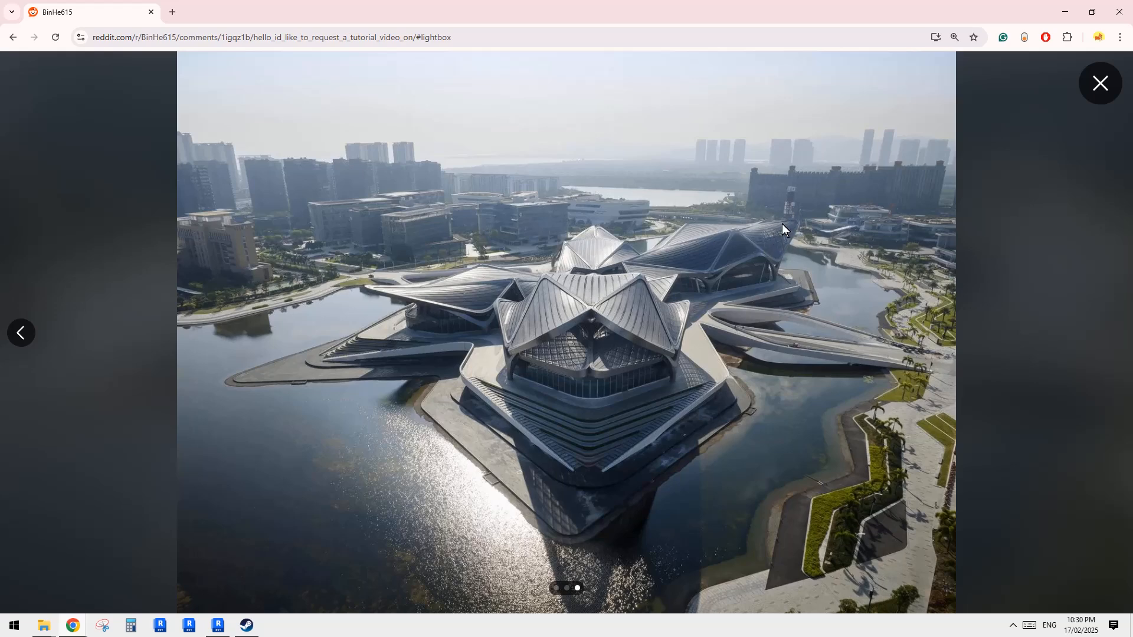
left_click(219, 626)
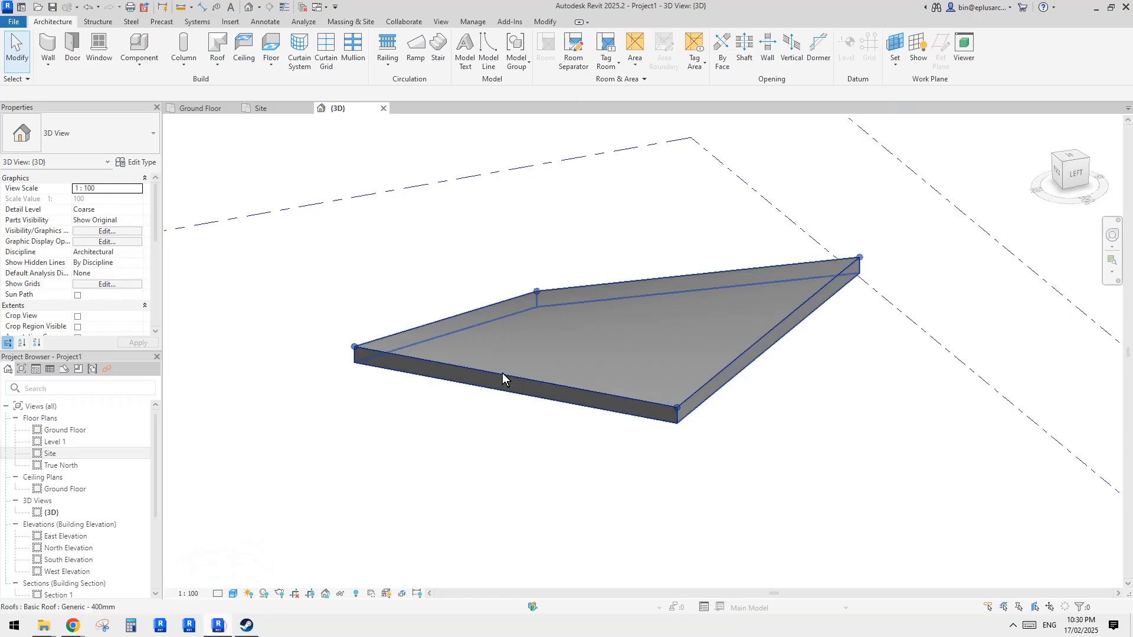
left_click(708, 356)
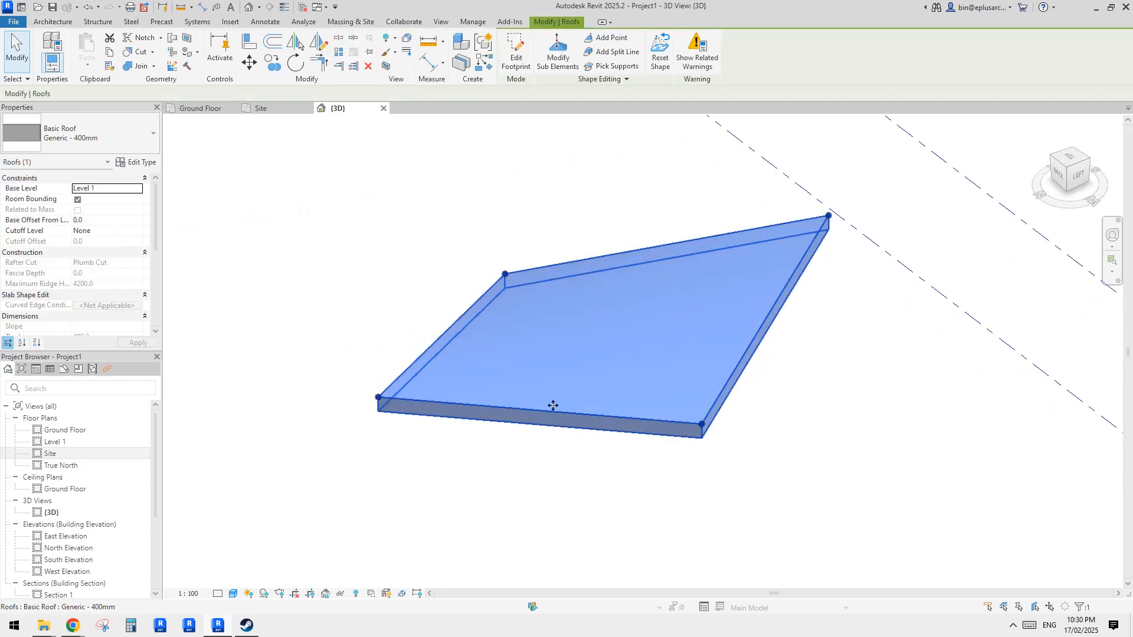
middle_click_drag(608, 285, 767, 248, "shift")
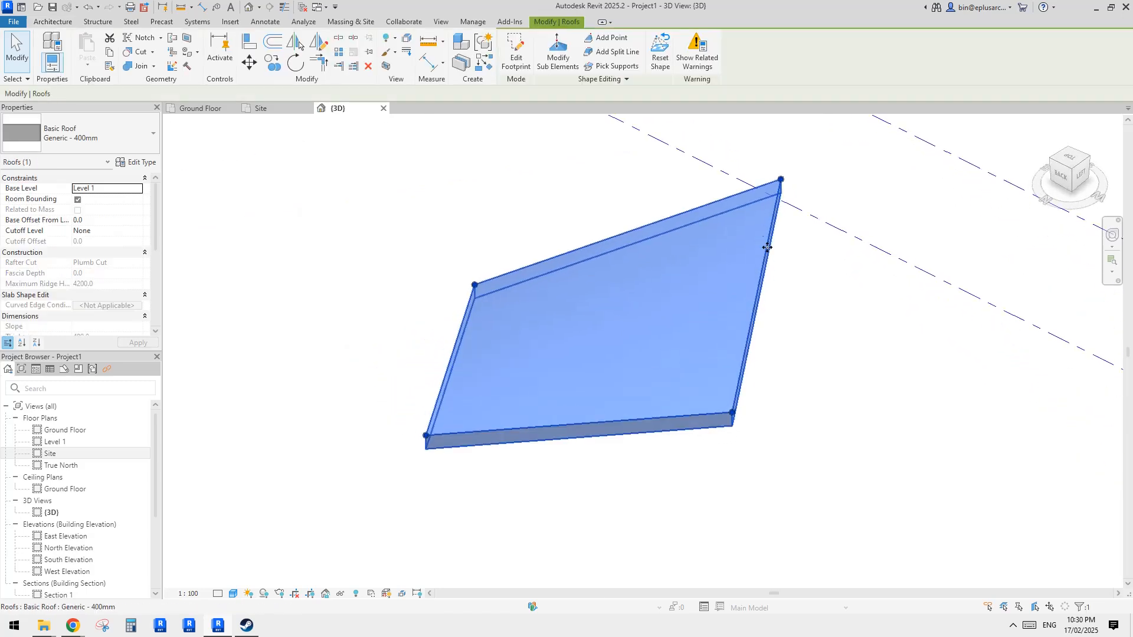
middle_click_drag(780, 199, 813, 224, "shift")
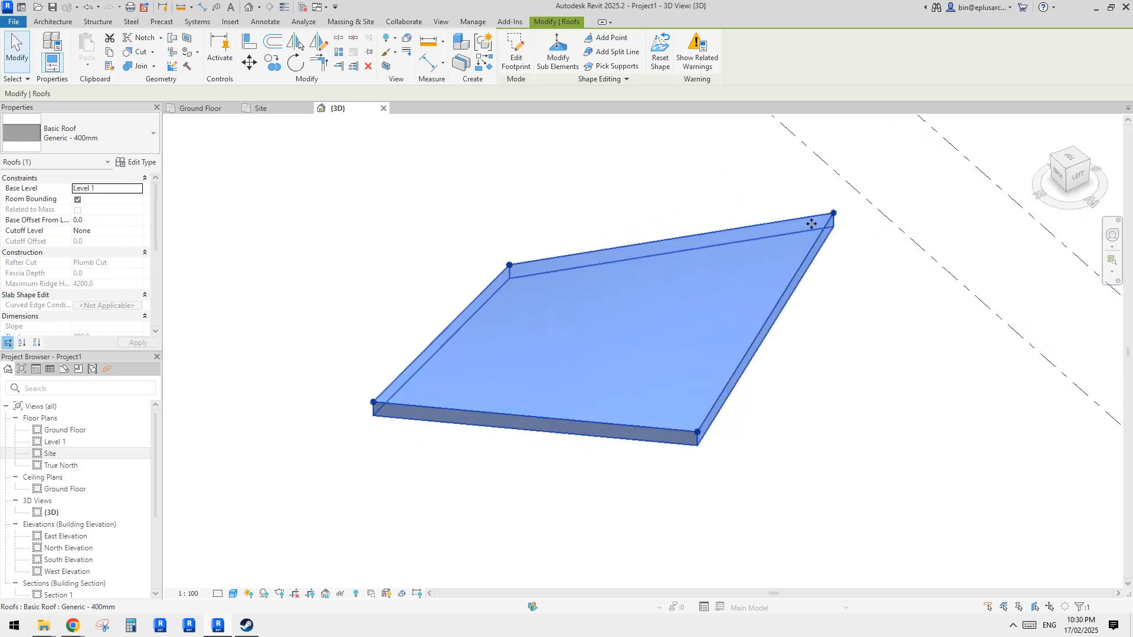
mouse_move(74, 627)
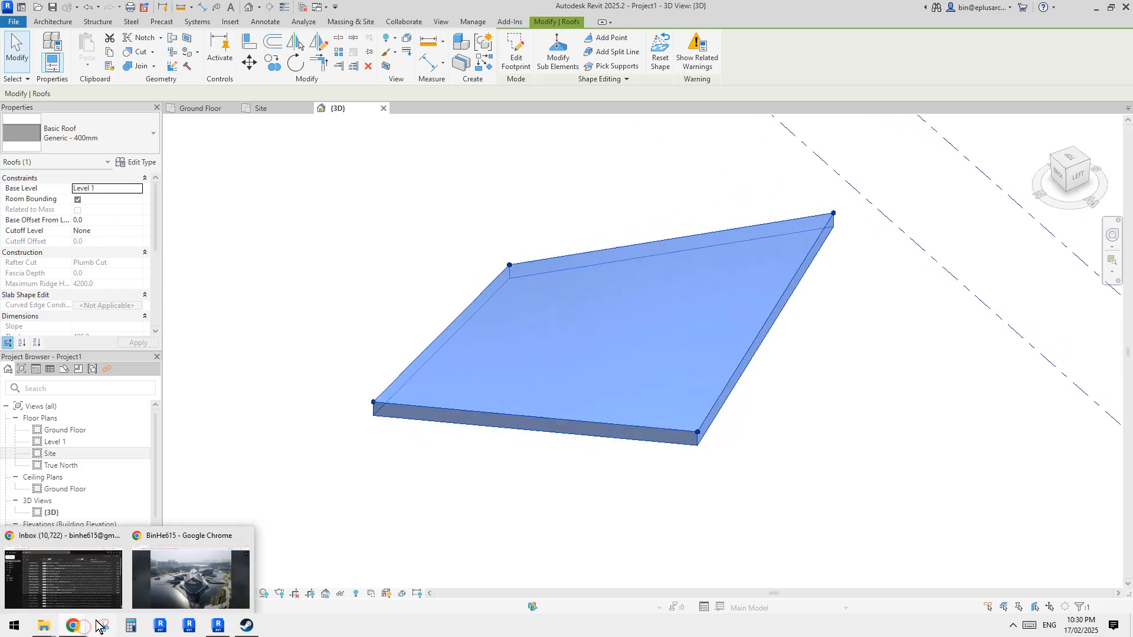
left_click(189, 581)
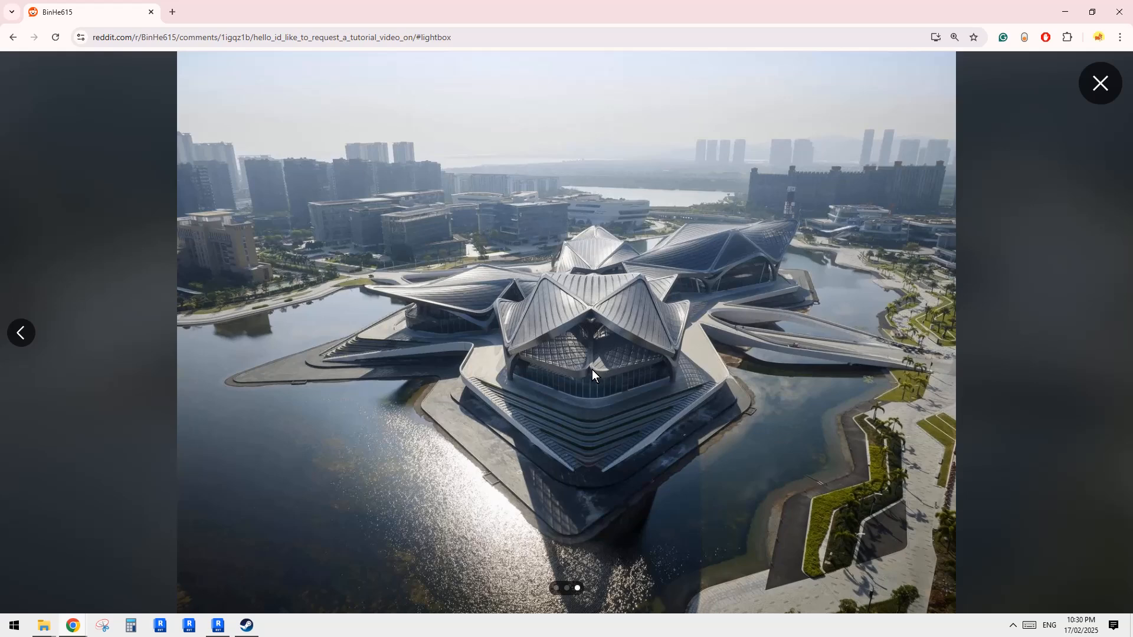
left_click(217, 625)
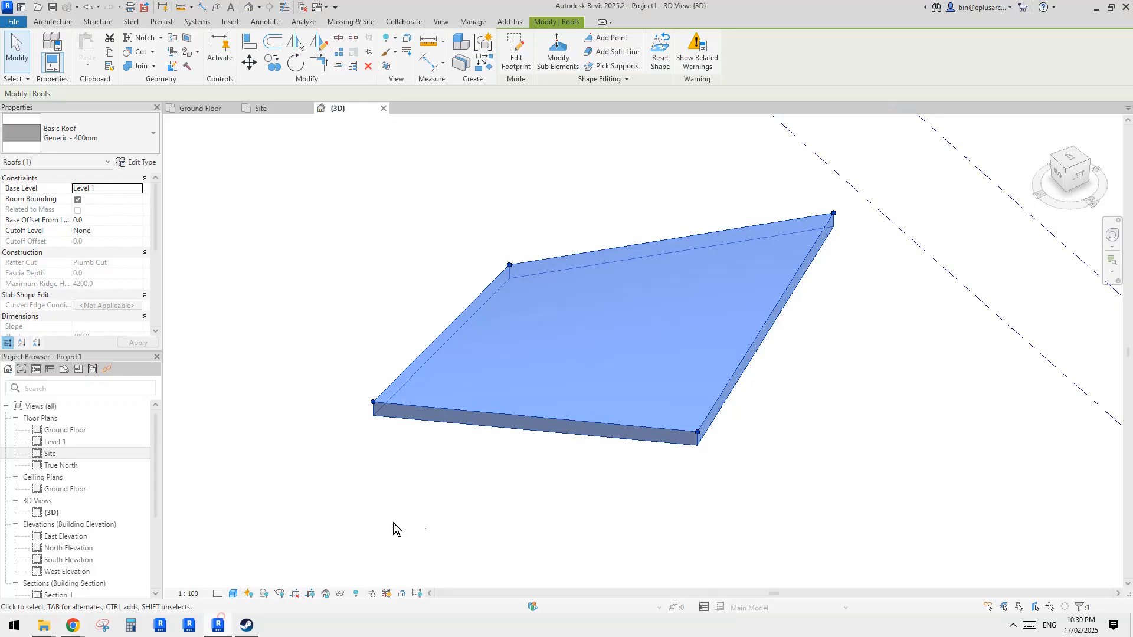
- Open the Site plan view and start a Vertical opening cut through the diamond roof
double_click(51, 454)
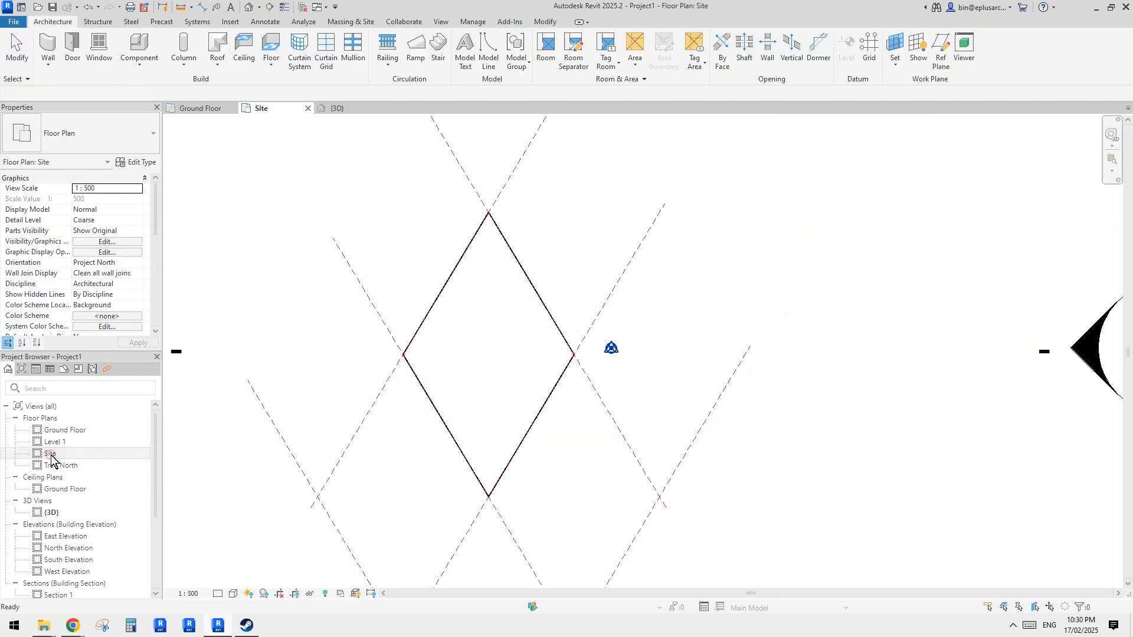
middle_click_drag(585, 322, 721, 321)
scroll(652, 377, "down", 2)
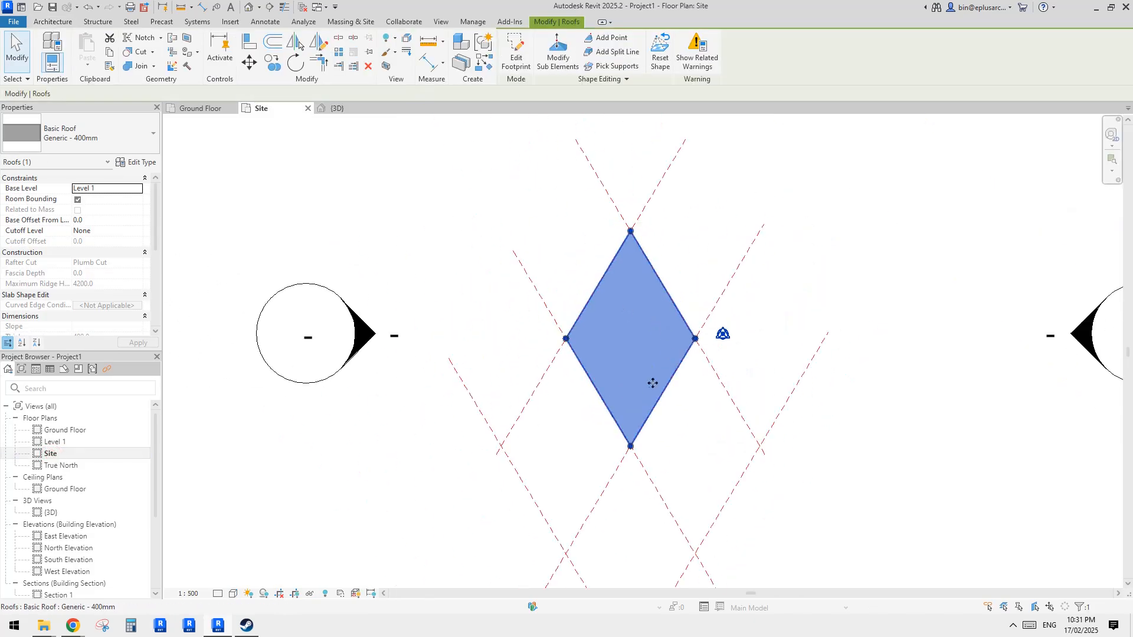
key("Escape")
left_click(642, 348)
scroll(642, 347, "up", 3)
middle_click_drag(620, 352, 619, 359)
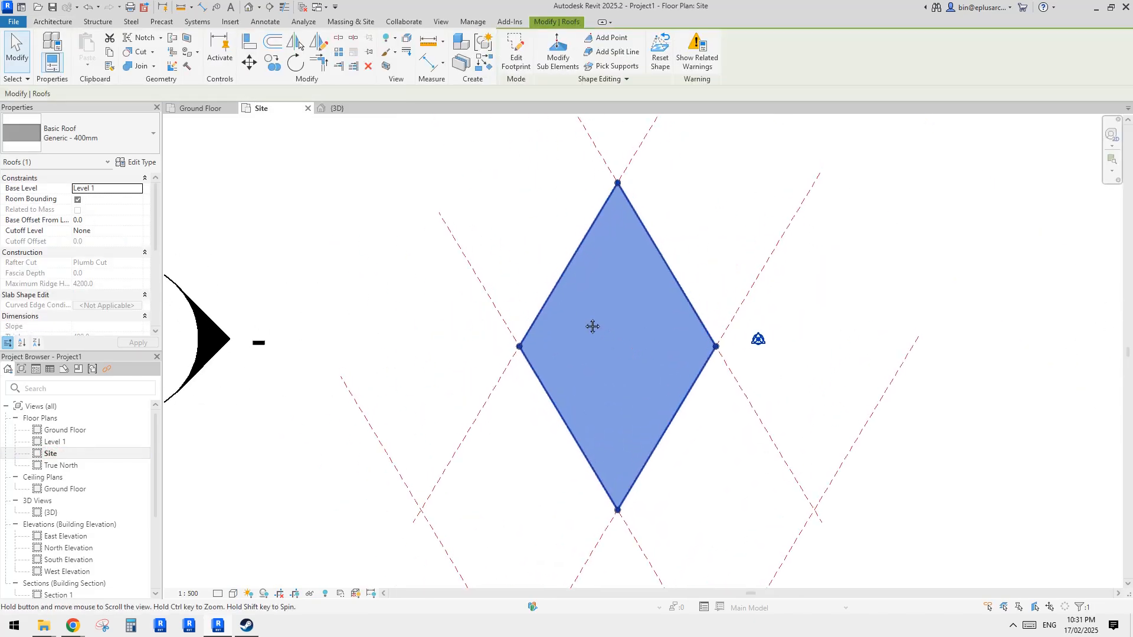
left_click(516, 262)
left_click(614, 304)
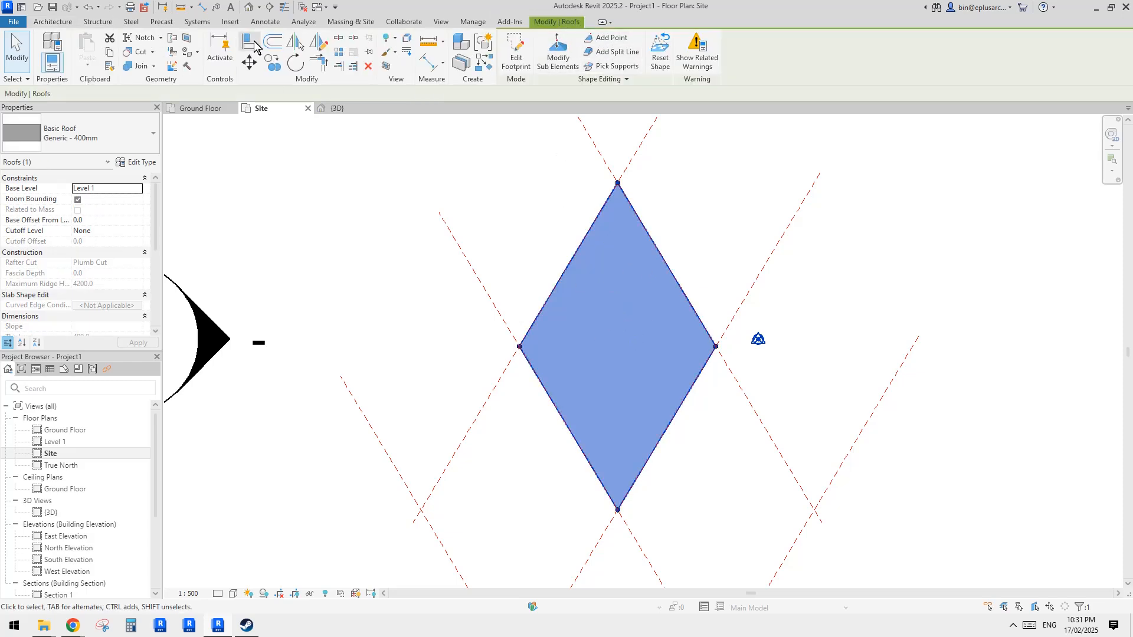
left_click(48, 24)
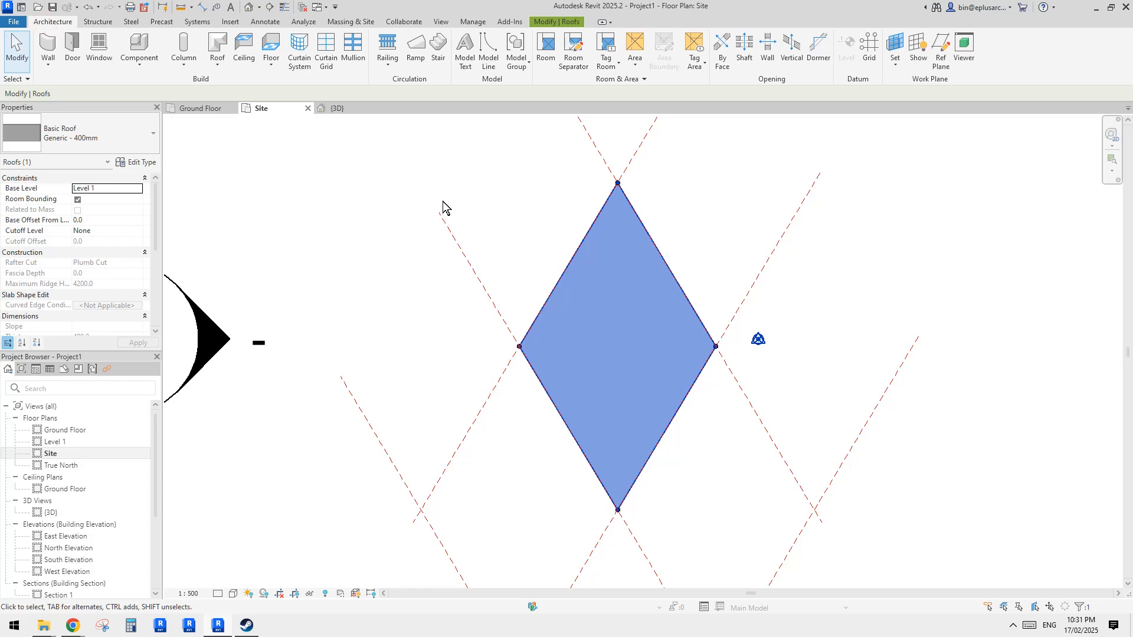
left_click(368, 208)
left_click(580, 284)
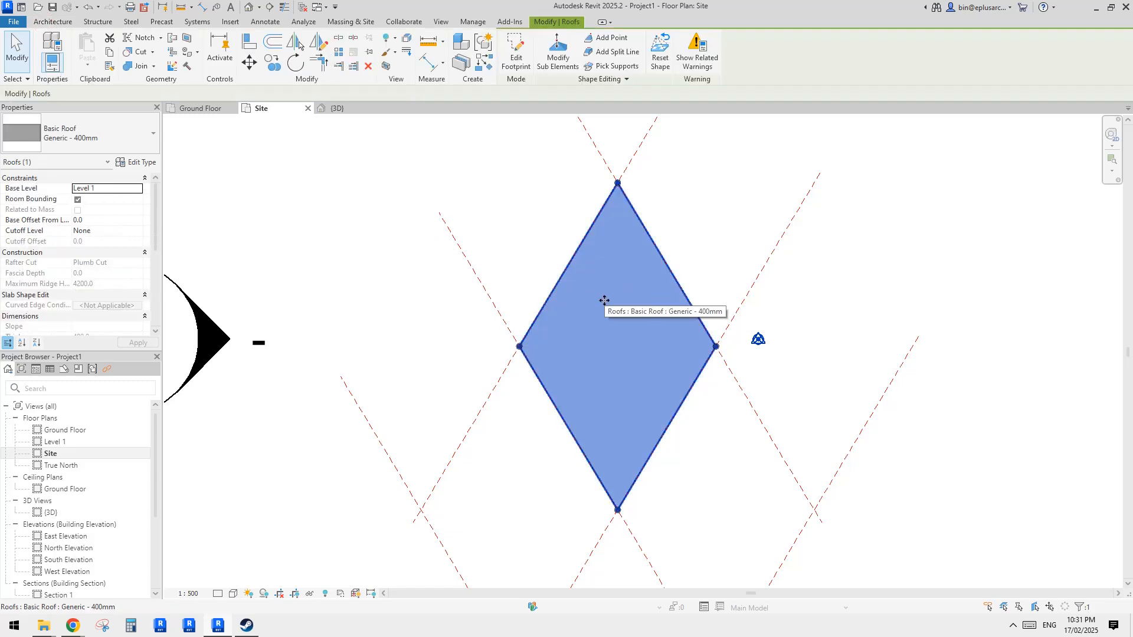
left_click(42, 22)
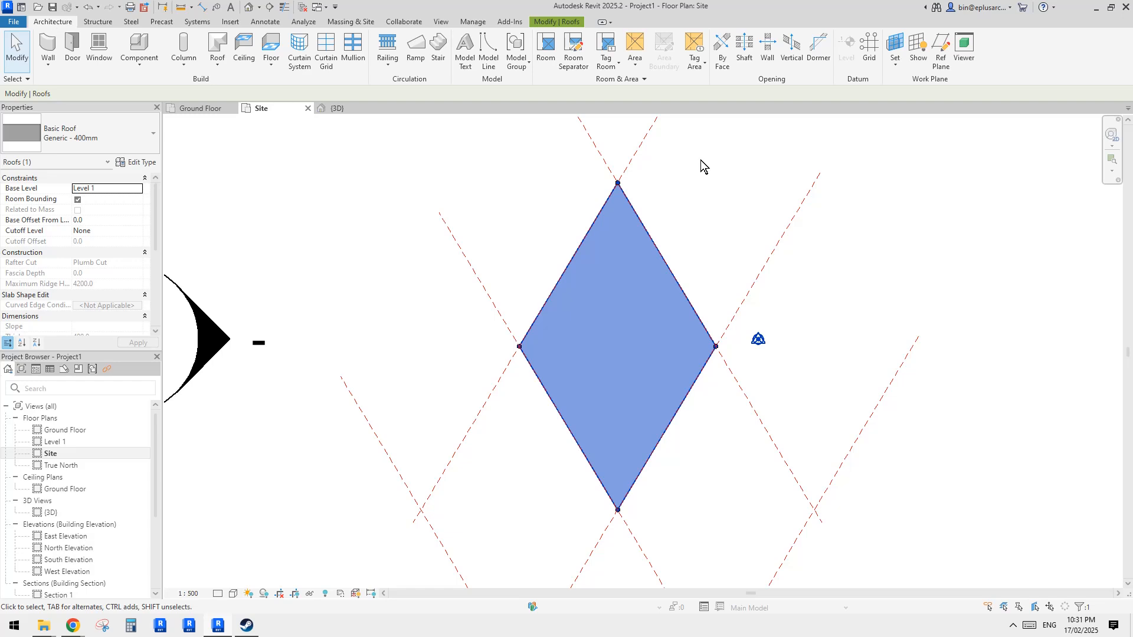
left_click(790, 54)
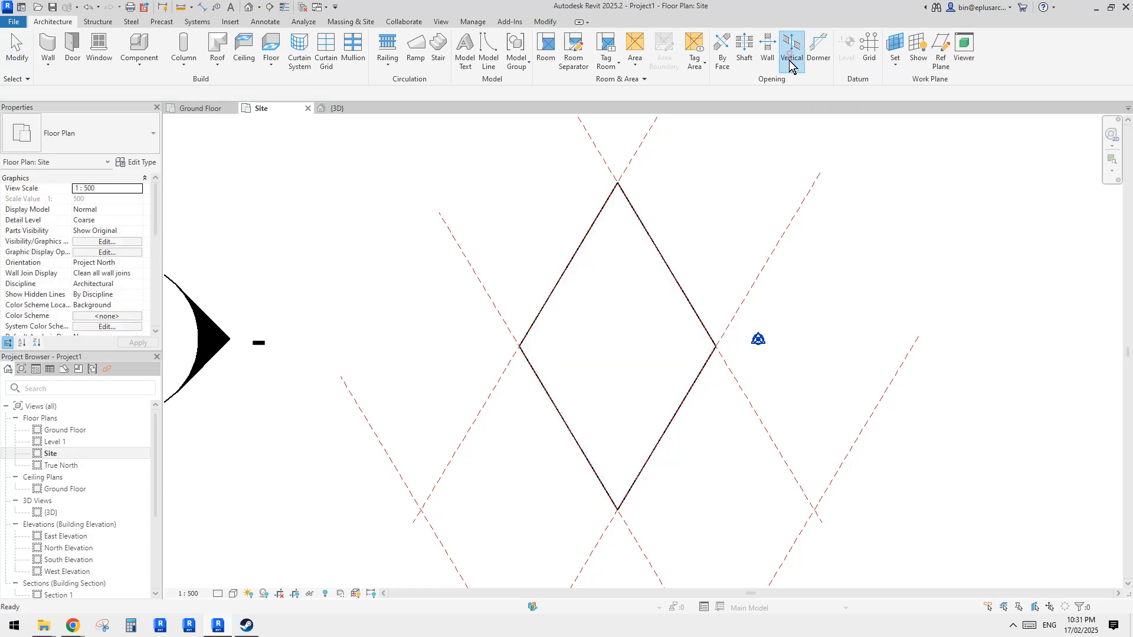
left_click(680, 294)
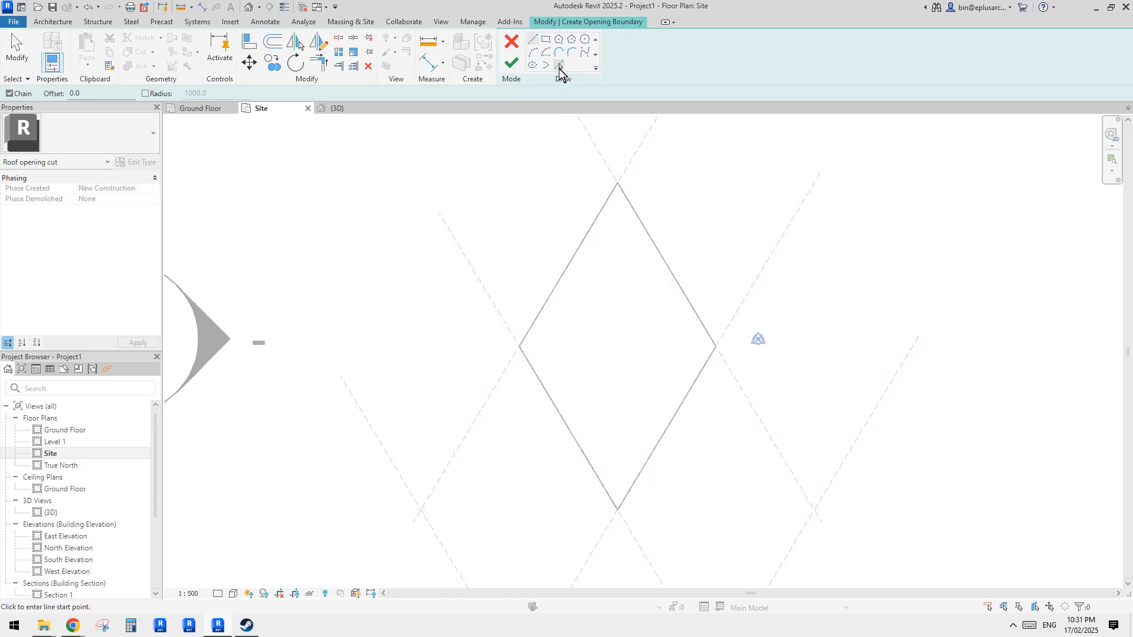
- Pick the four diamond edges of the roof as the opening boundary lines
middle_click_drag(617, 250, 603, 274)
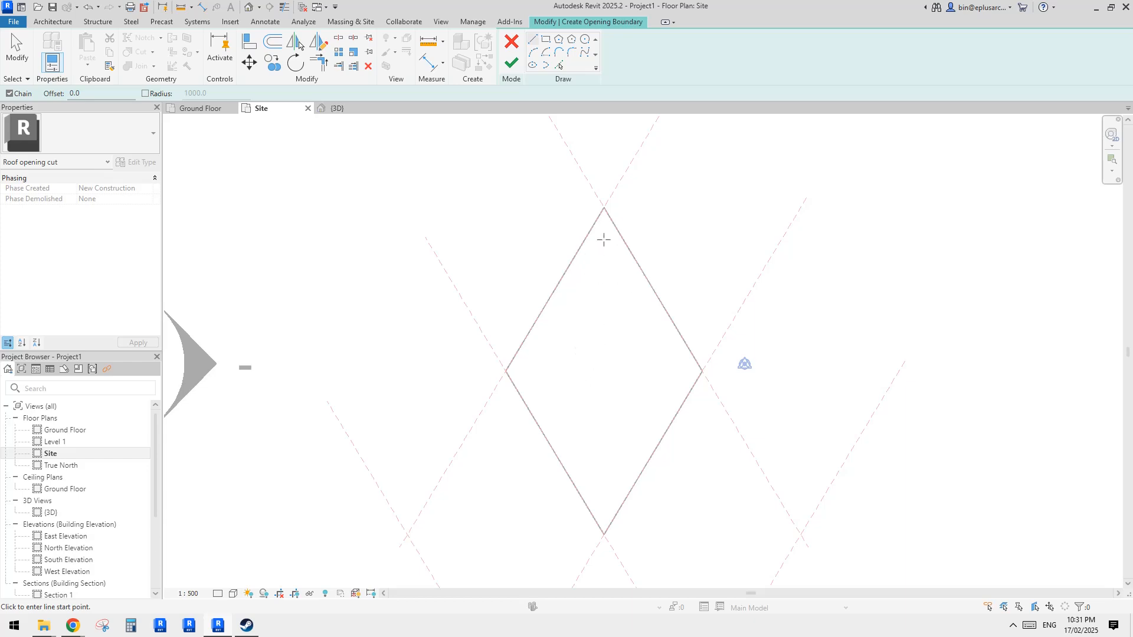
middle_click_drag(593, 394, 597, 363)
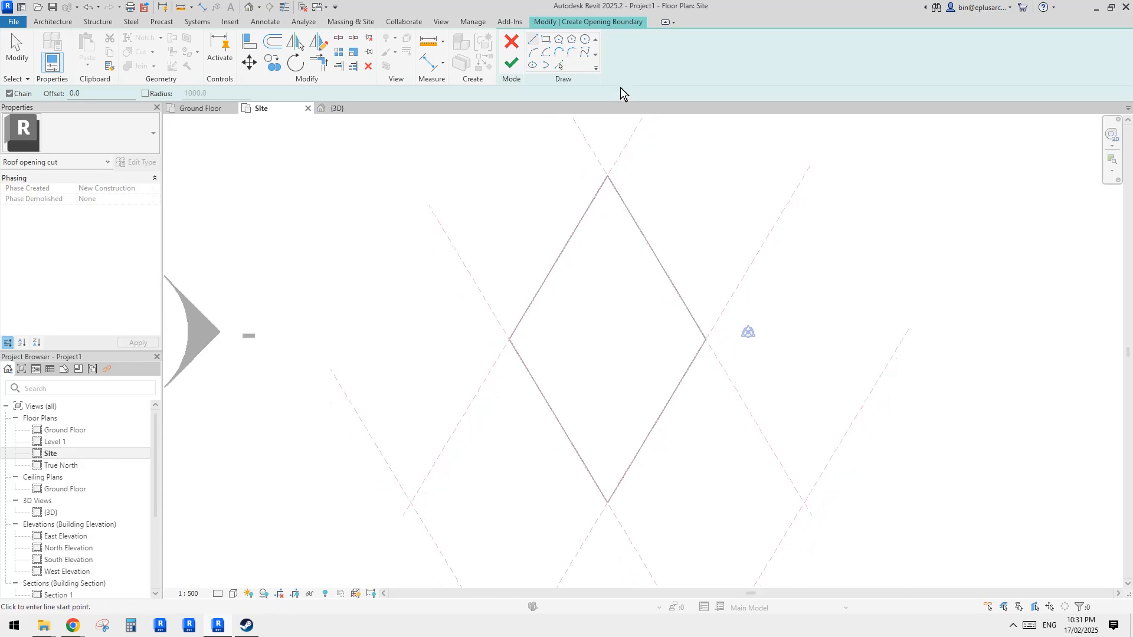
left_click(559, 65)
left_click(586, 211)
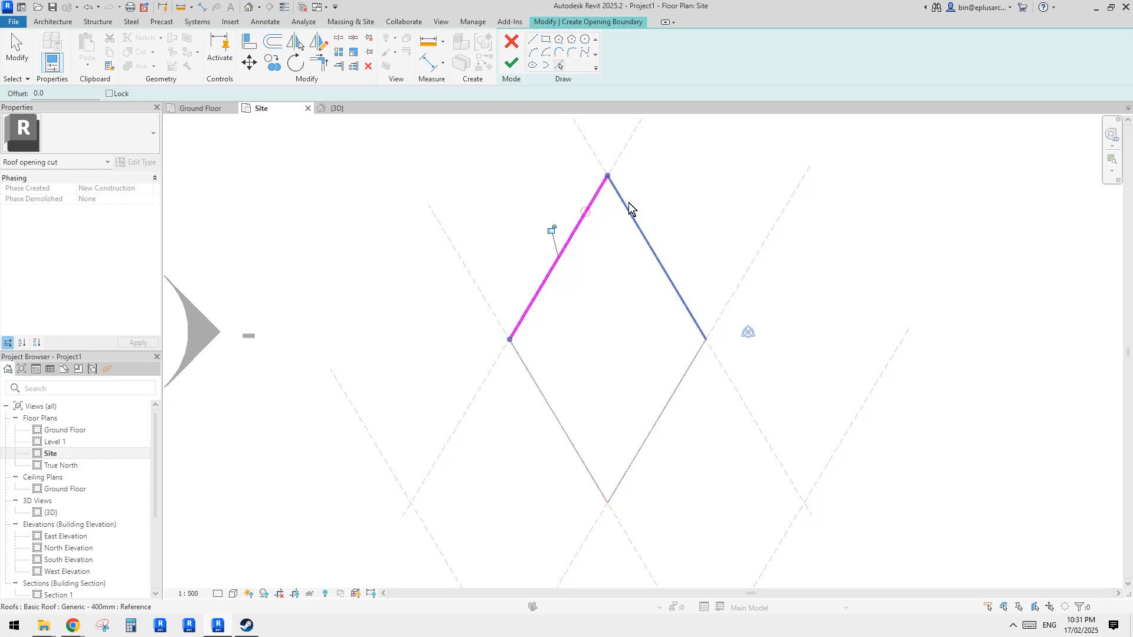
left_click(626, 203)
left_click(568, 432)
left_click(660, 420)
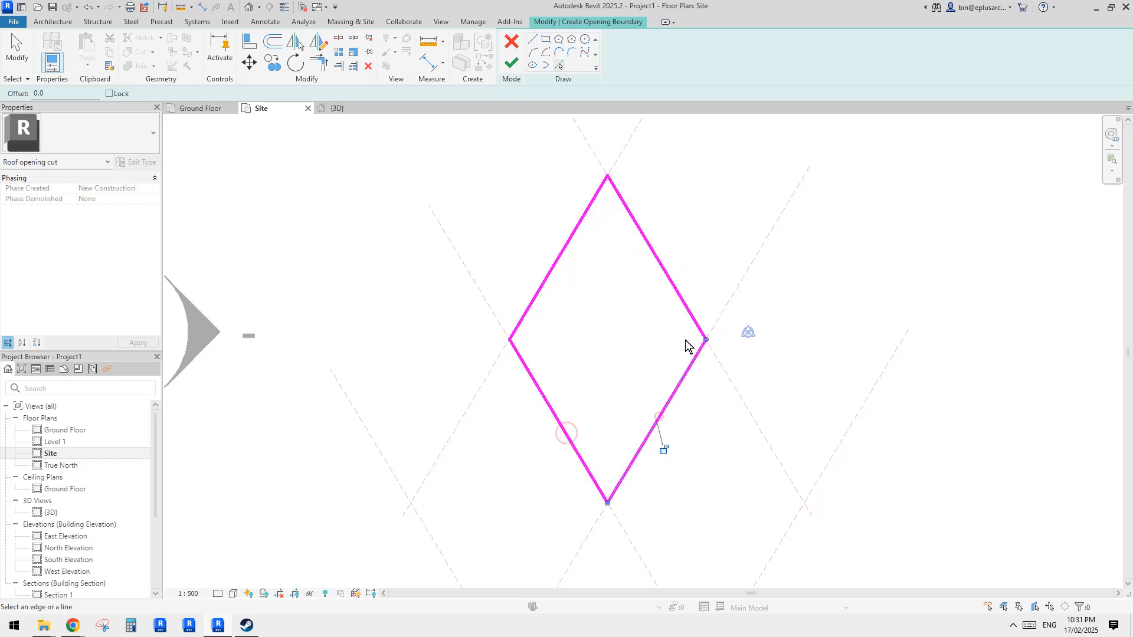
- Fillet the top corner of the opening boundary with a radius of 500
middle_click_drag(634, 278, 631, 292)
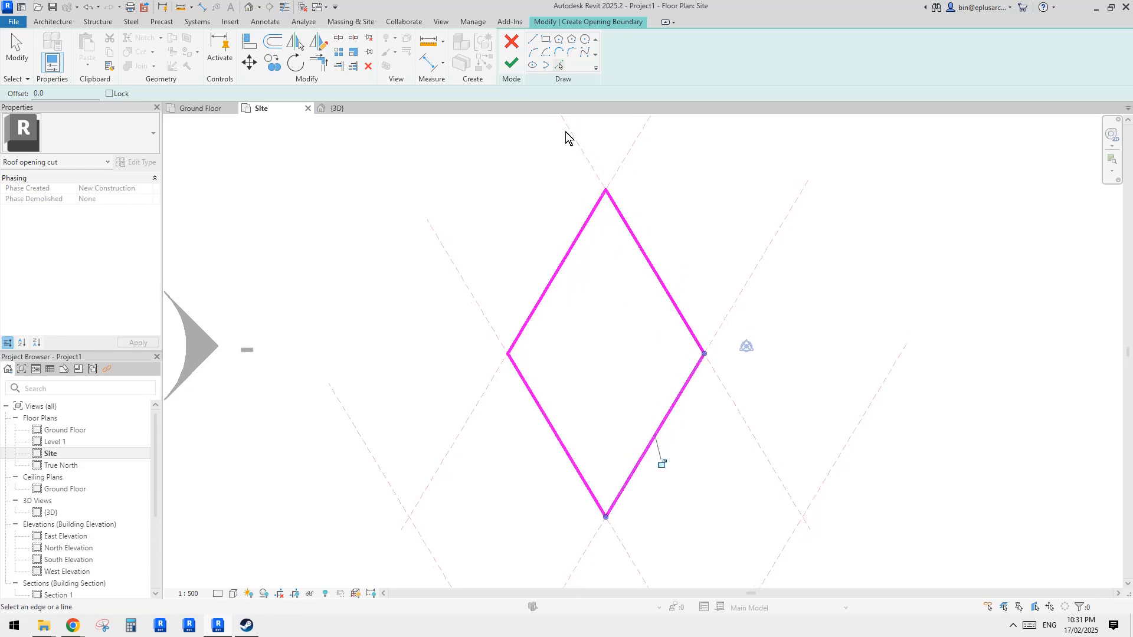
left_click(571, 53)
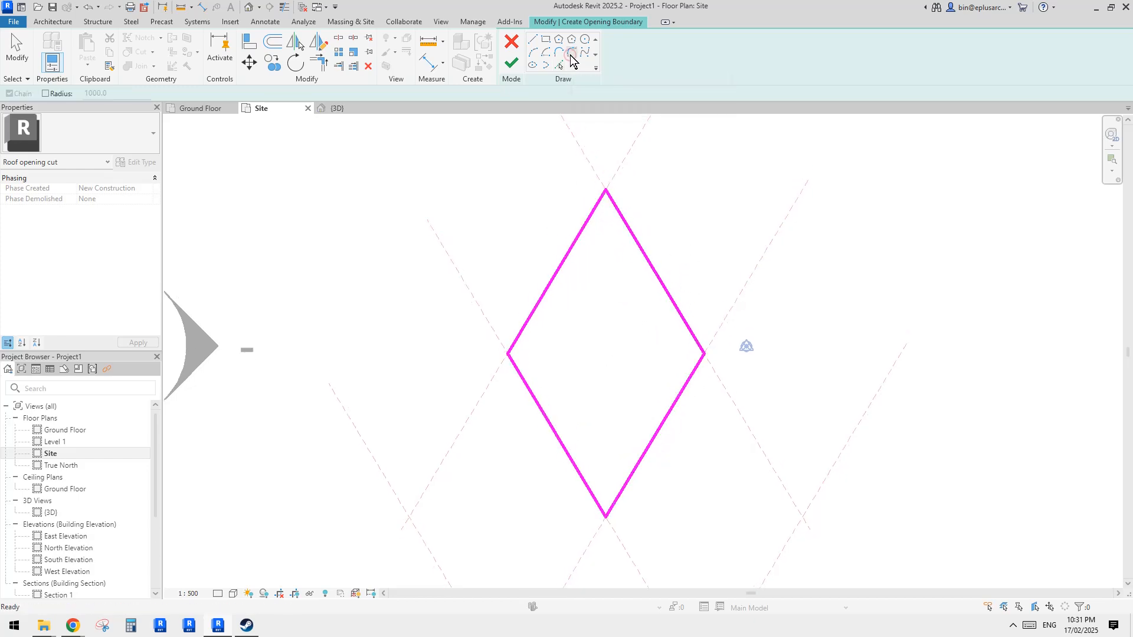
left_click(51, 94)
middle_click_drag(542, 207, 541, 210)
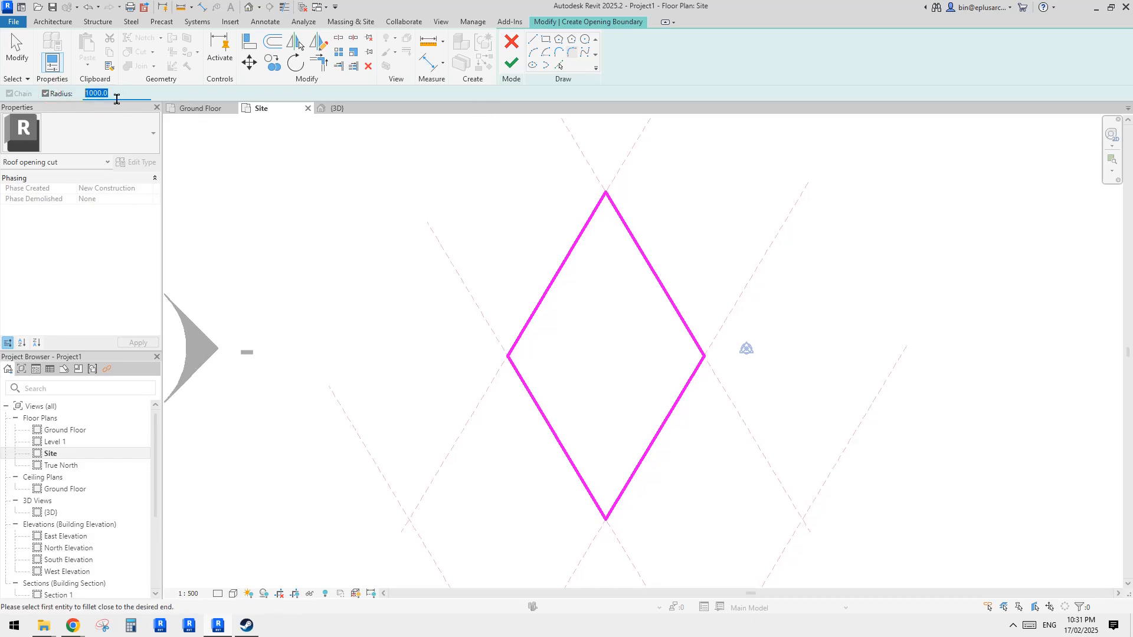
middle_click_drag(601, 225, 594, 228)
left_click(586, 219)
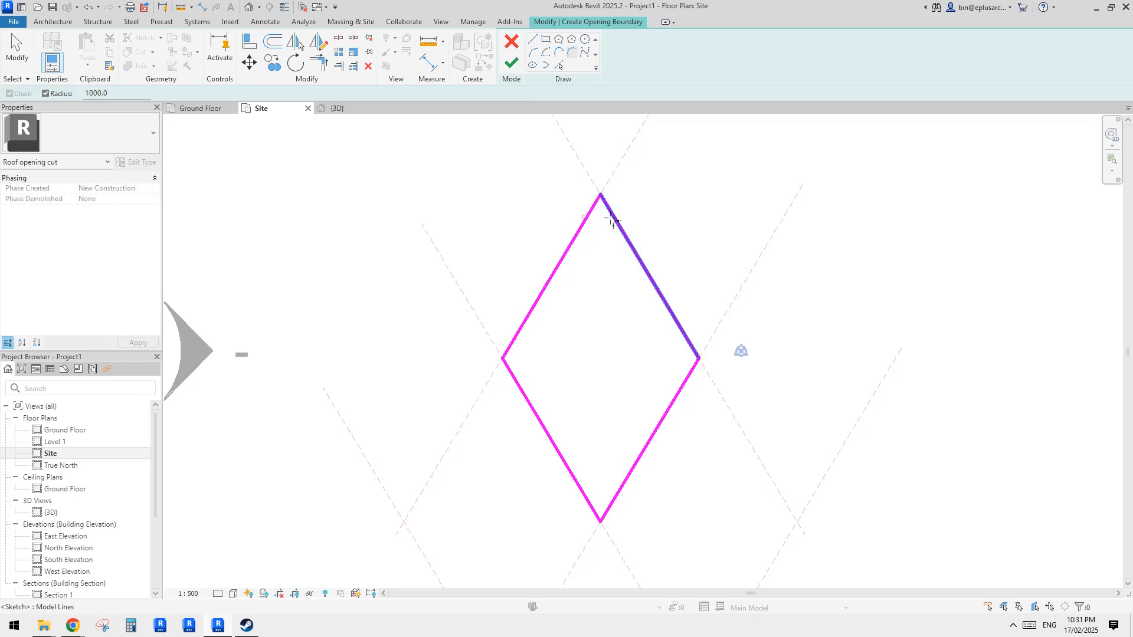
left_click(617, 235)
left_click(601, 231)
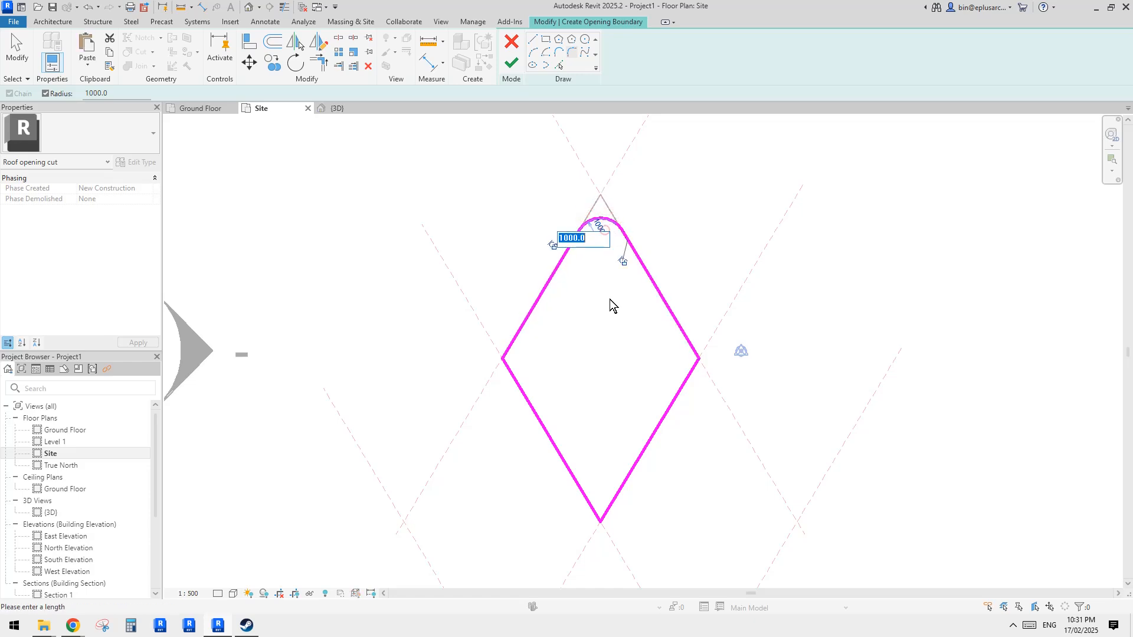
type("500")
key("Return")
middle_click_drag(685, 321, 670, 263)
scroll(670, 289, "up", 1)
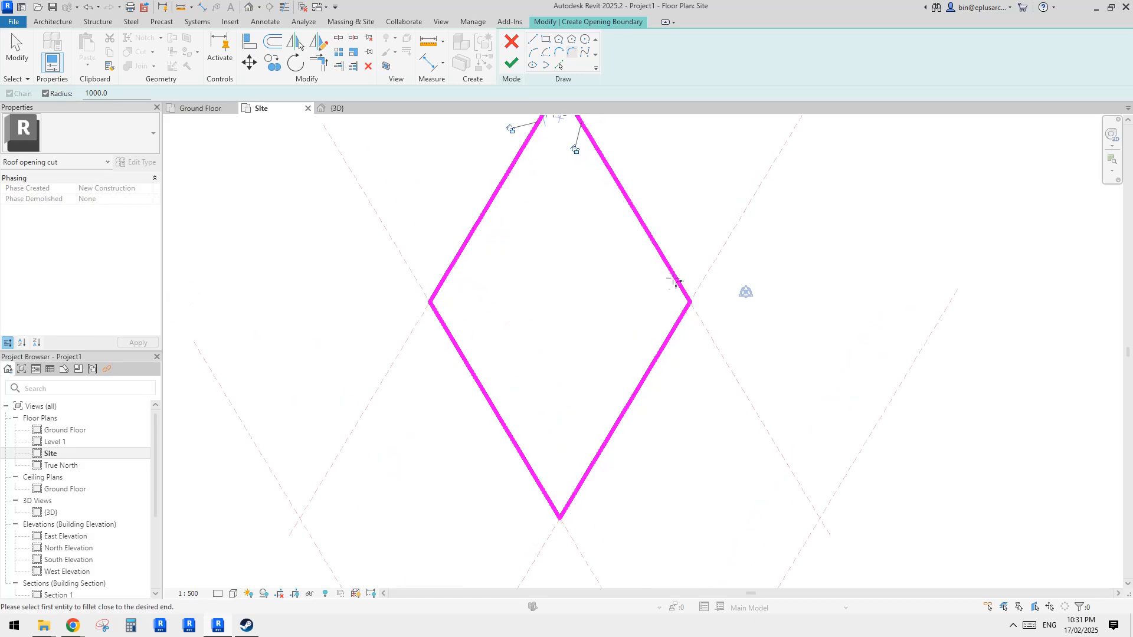
scroll(604, 341, "down", 1)
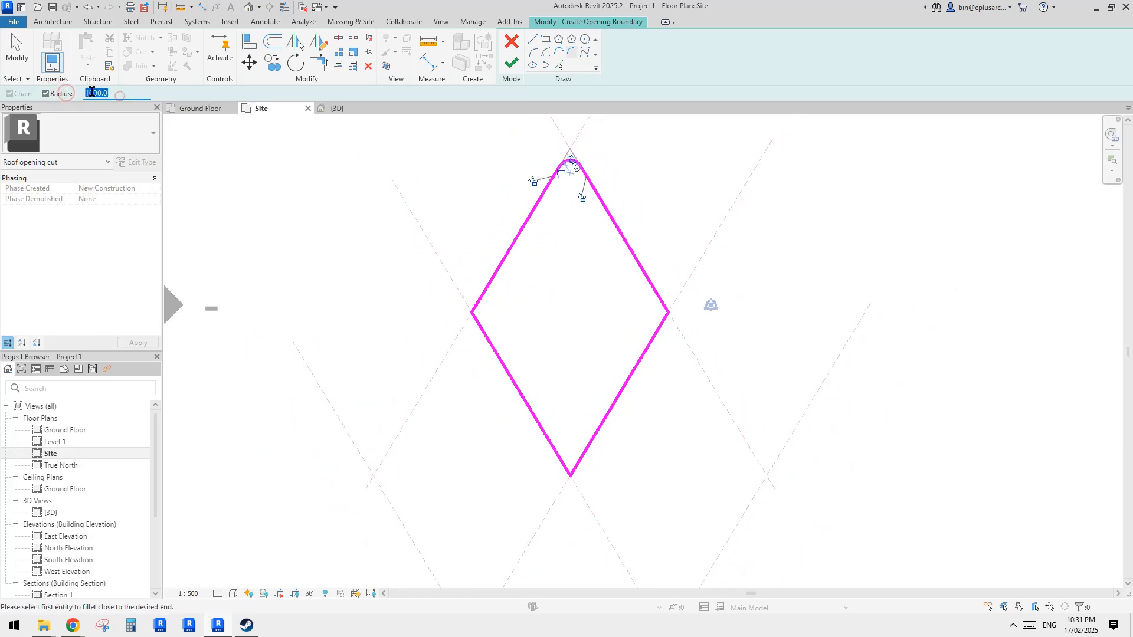
- Fillet the bottom corner of the opening boundary with the same 500 radius
left_click(552, 446)
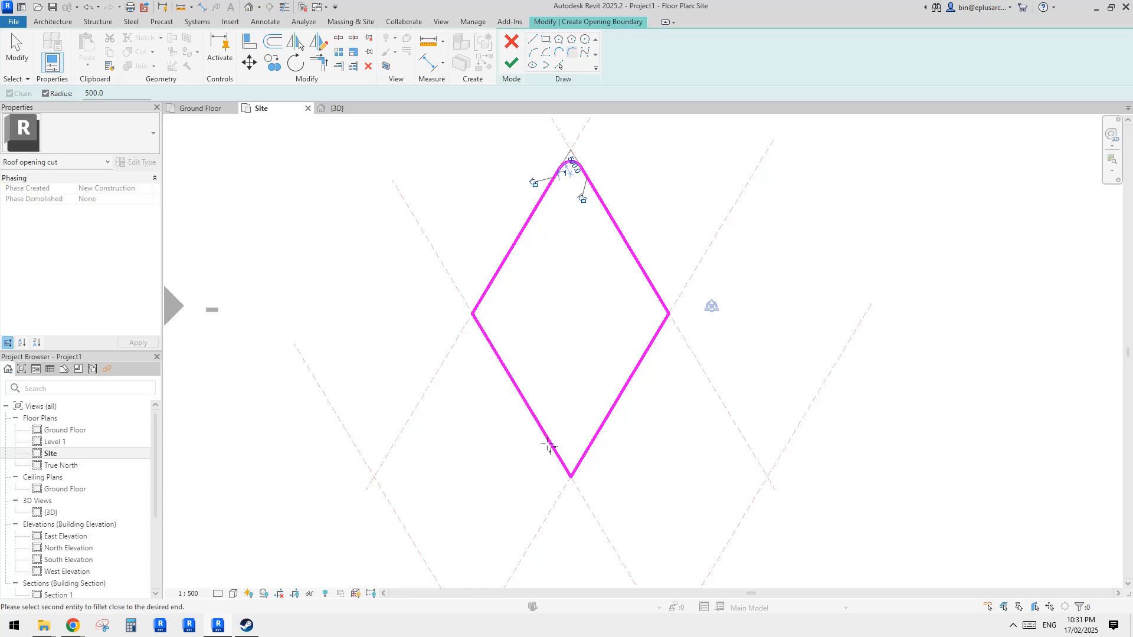
left_click(587, 452)
middle_click_drag(647, 412, 635, 406)
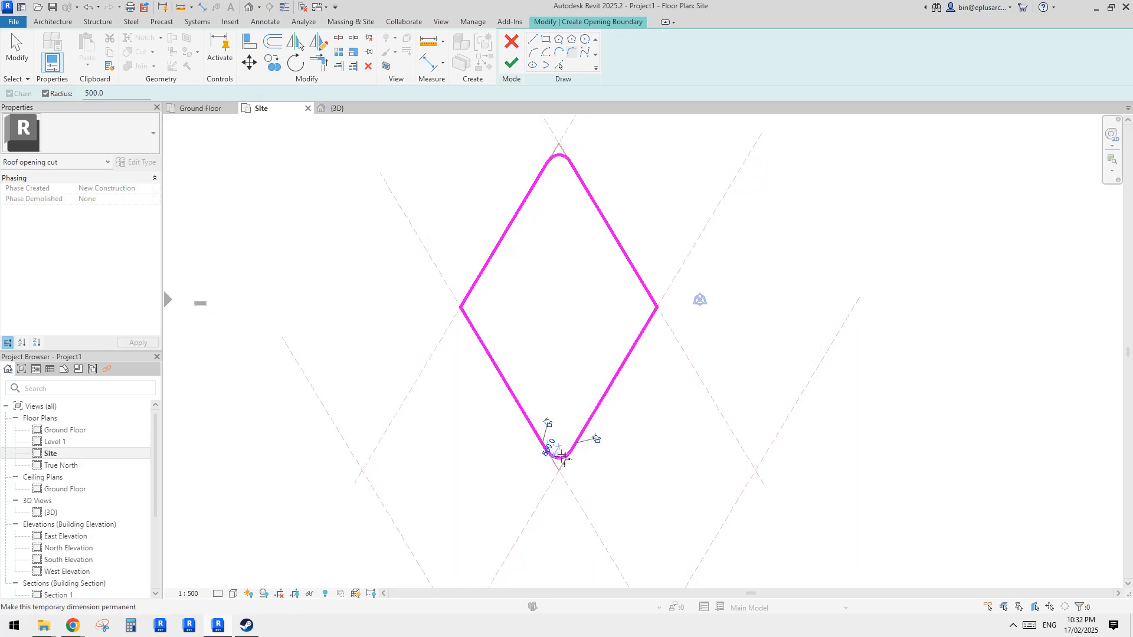
- Fillet the right and left corners of the opening boundary with a radius of 1000
scroll(654, 324, "up", 2)
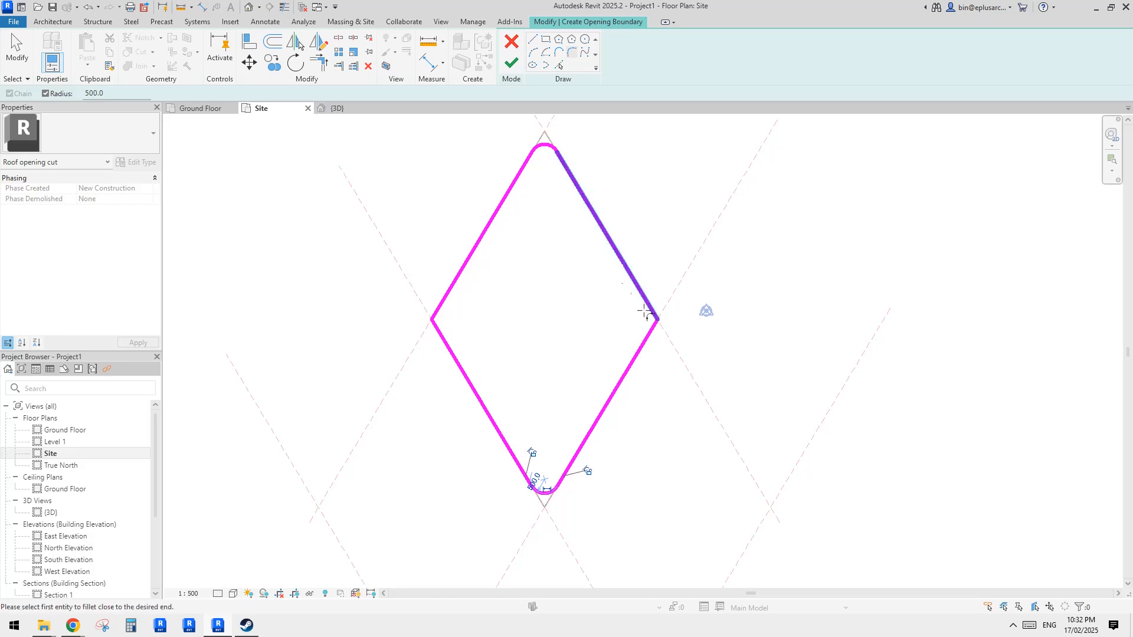
type("10")
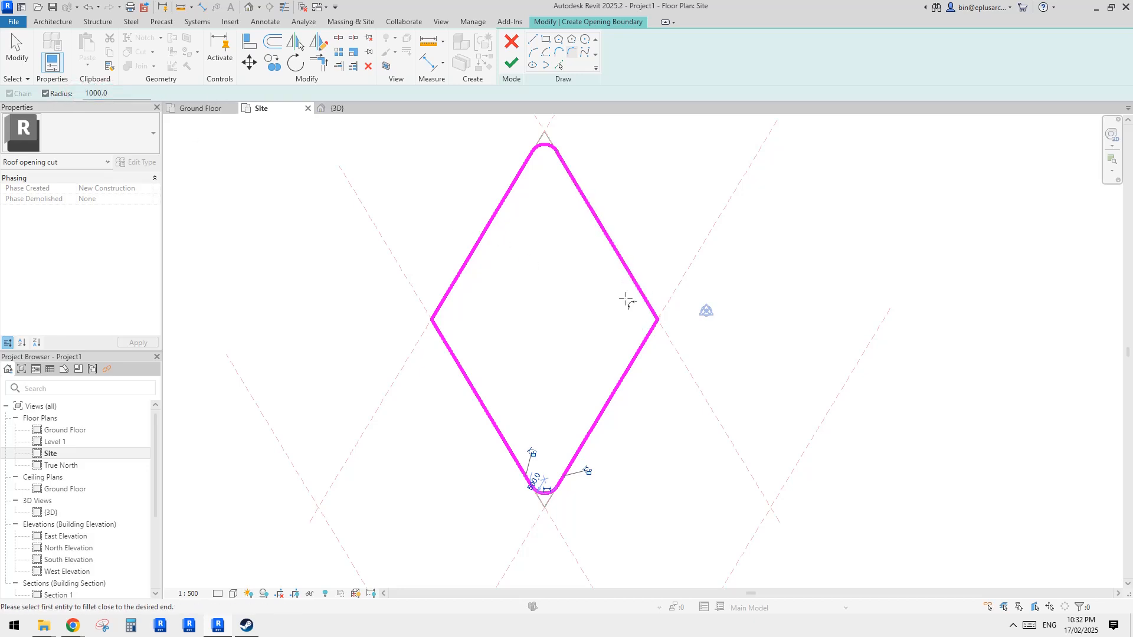
left_click(643, 304)
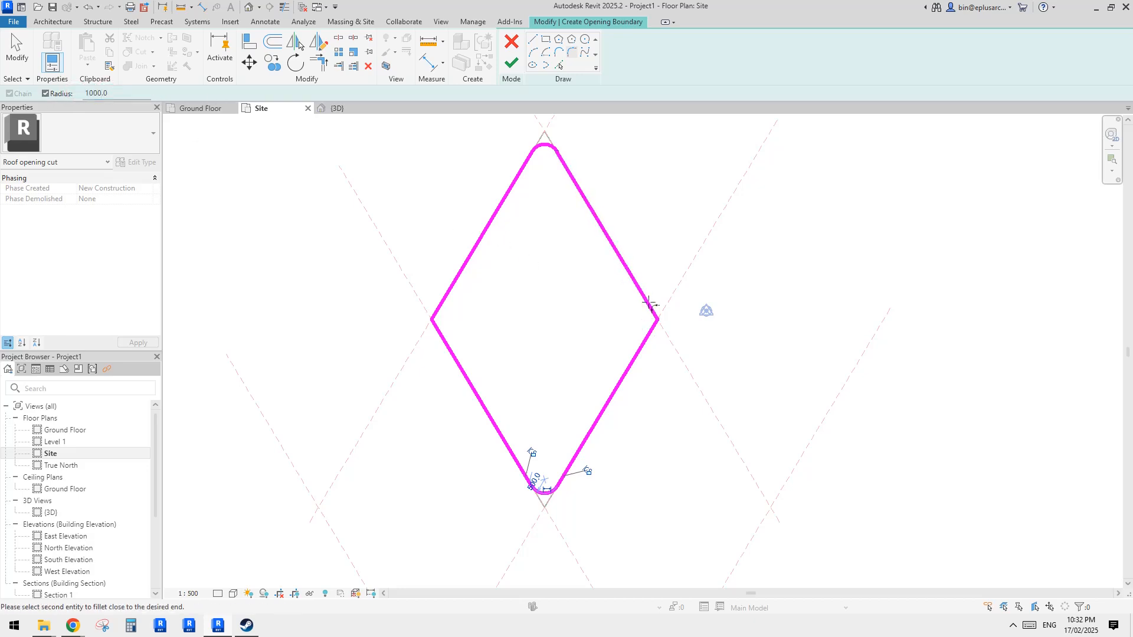
left_click(647, 340)
left_click(452, 322)
left_click(447, 325)
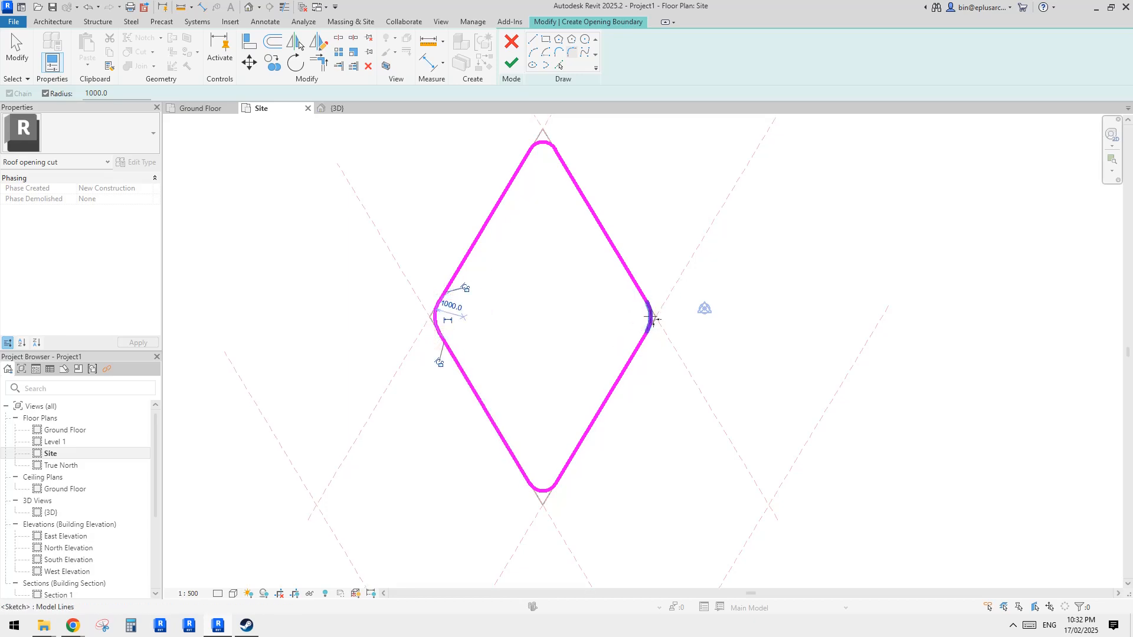
key("Escape")
key("Escape")
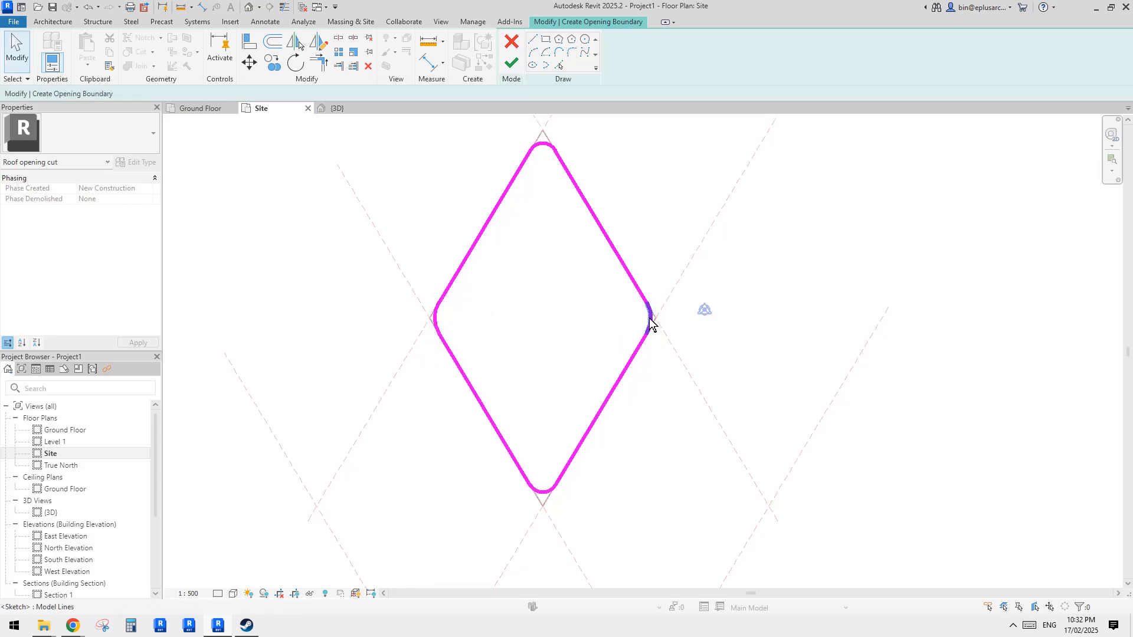
- Finish the opening boundary sketch
left_click(649, 320)
key("Escape")
scroll(677, 284, "down", 1)
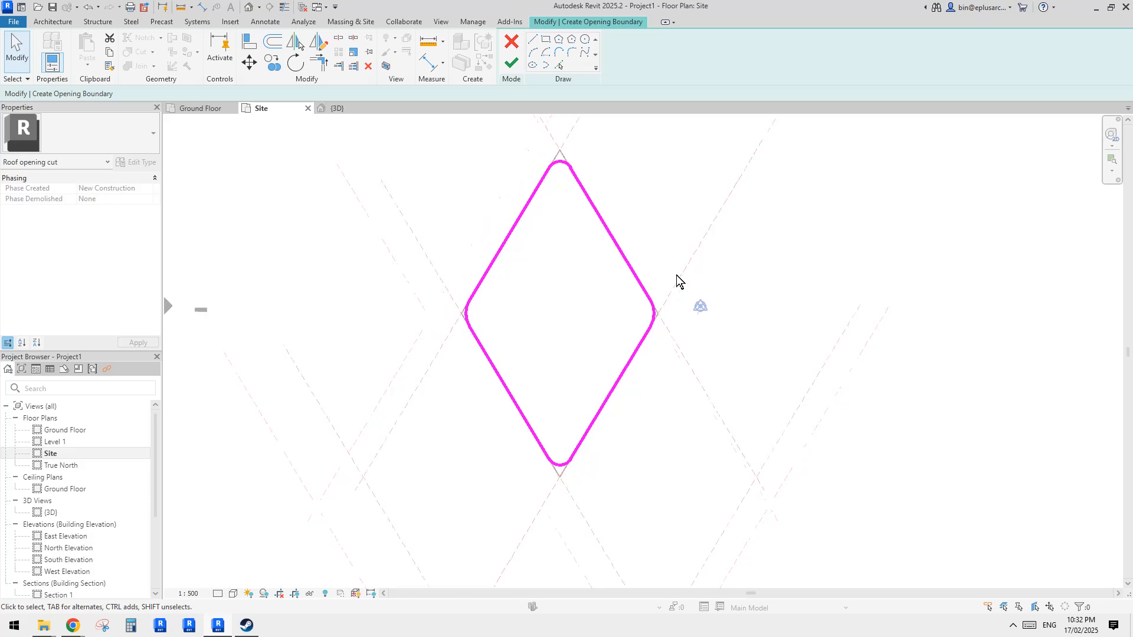
middle_click_drag(620, 313, 627, 310)
scroll(630, 313, "up", 2)
scroll(540, 241, "down", 1)
middle_click_drag(540, 248, 537, 311)
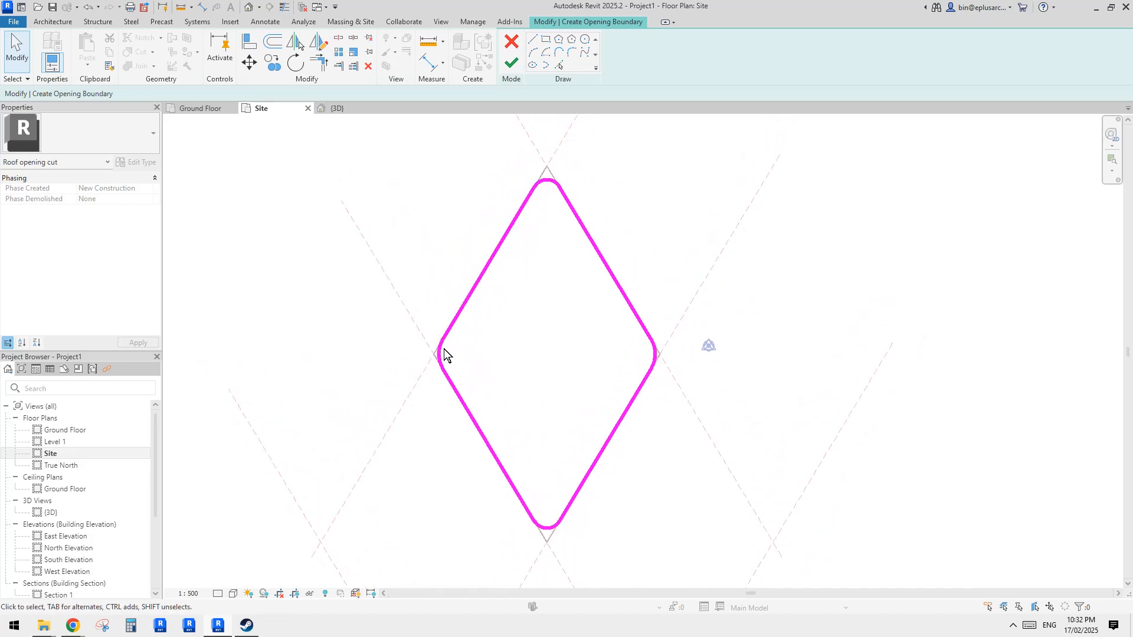
left_click(511, 62)
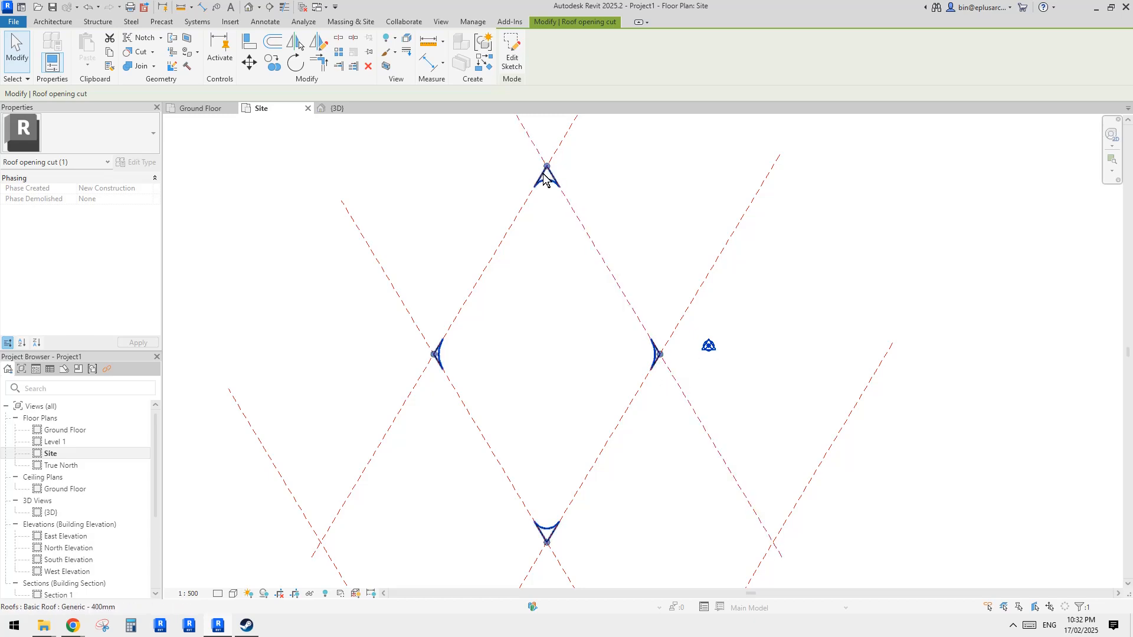
- Reopen the opening sketch and trim the two top edges to a sharp point enclosing the top fillet arc
left_click(512, 55)
scroll(569, 232, "up", 3)
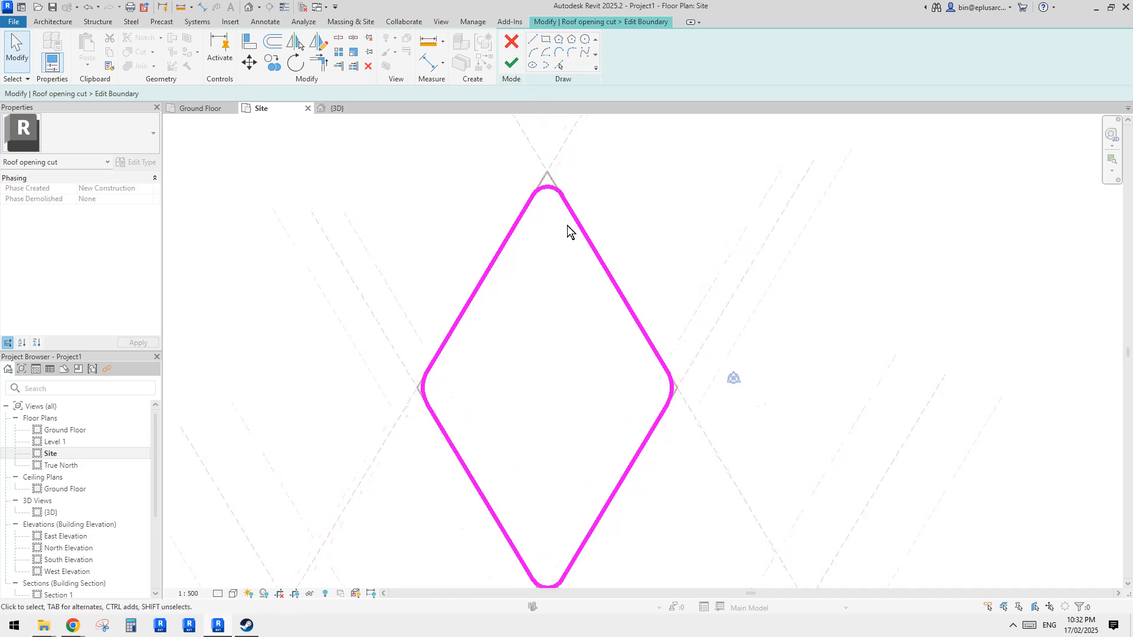
key("t")
key("r")
middle_click_drag(569, 233, 575, 248)
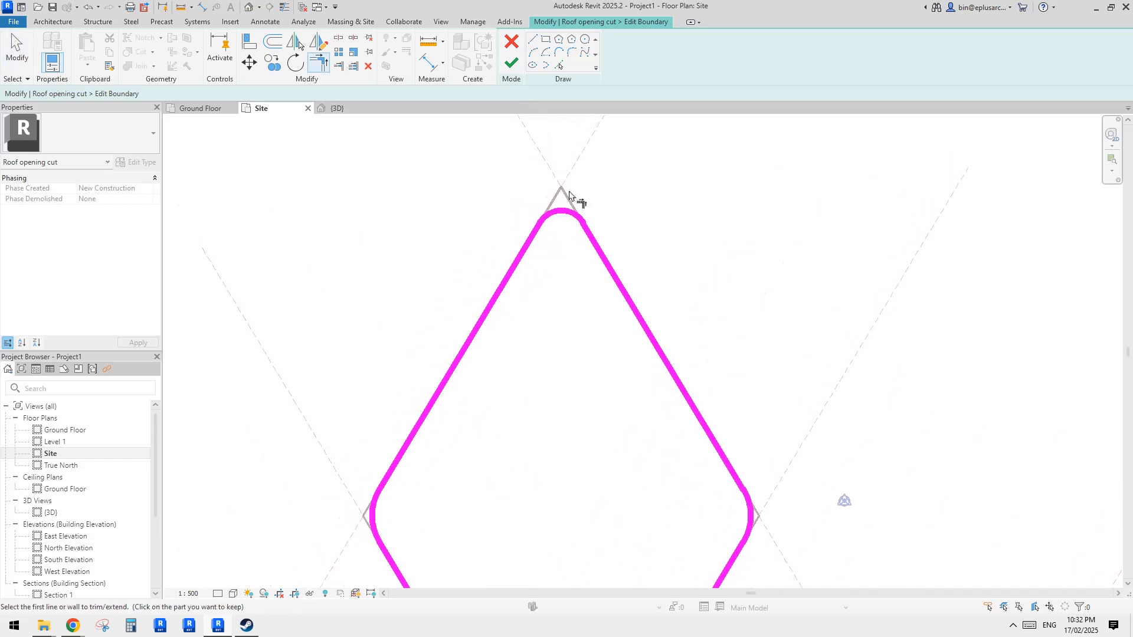
left_click(592, 239)
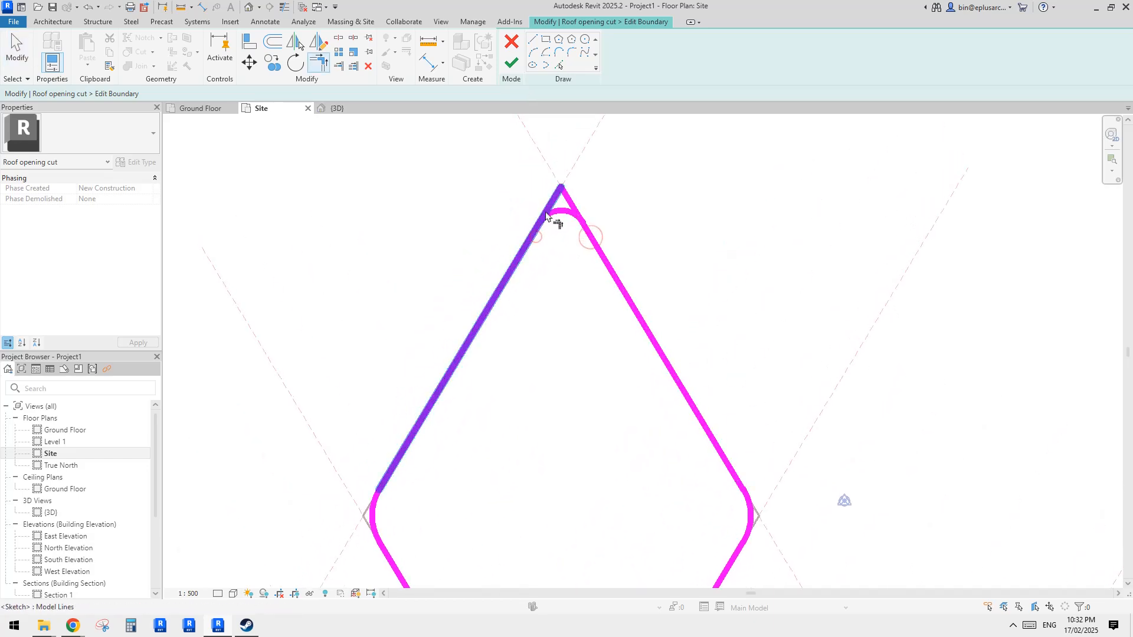
left_click(545, 215)
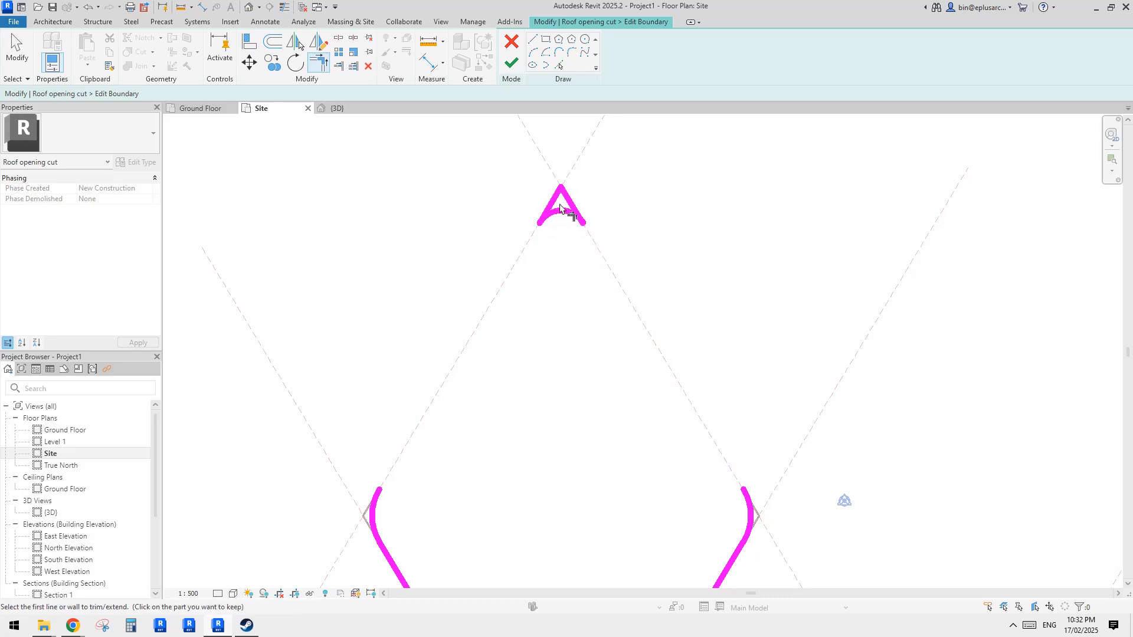
- Pick the reference plane through the right corner and trim it with the edge to close around the right fillet arc, unjoining the elements
scroll(590, 260, "down", 2)
middle_click_drag(597, 266, 572, 177)
scroll(682, 334, "up", 3)
mouse_move(692, 367)
middle_mouse_down()
mouse_move(684, 335)
mouse_move(683, 349)
middle_mouse_up()
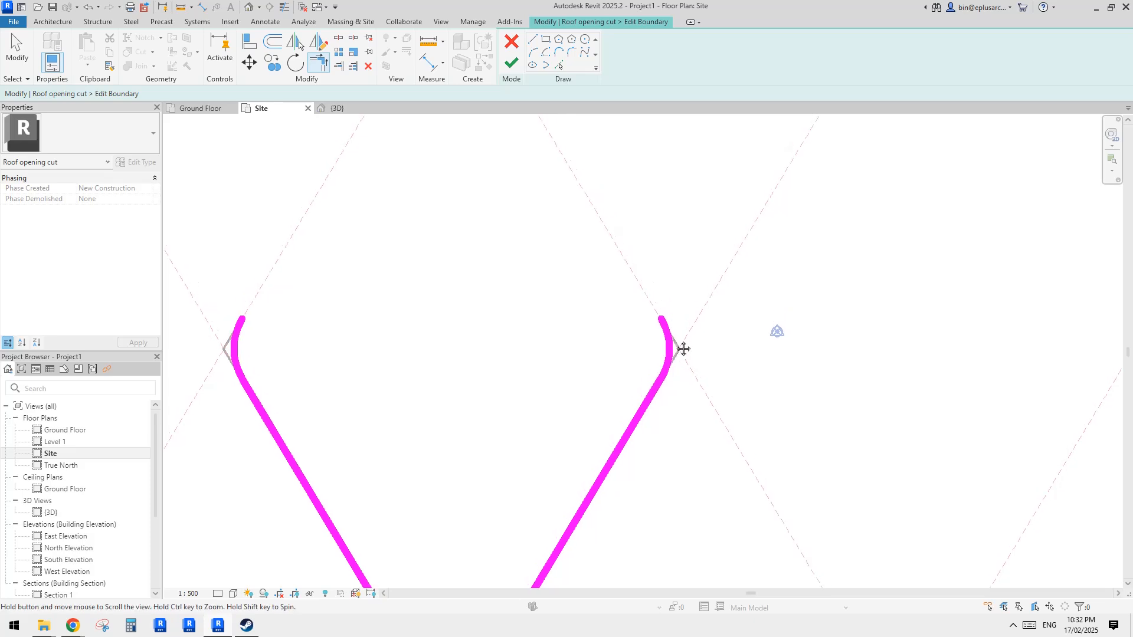
left_click(559, 65)
left_click(590, 203)
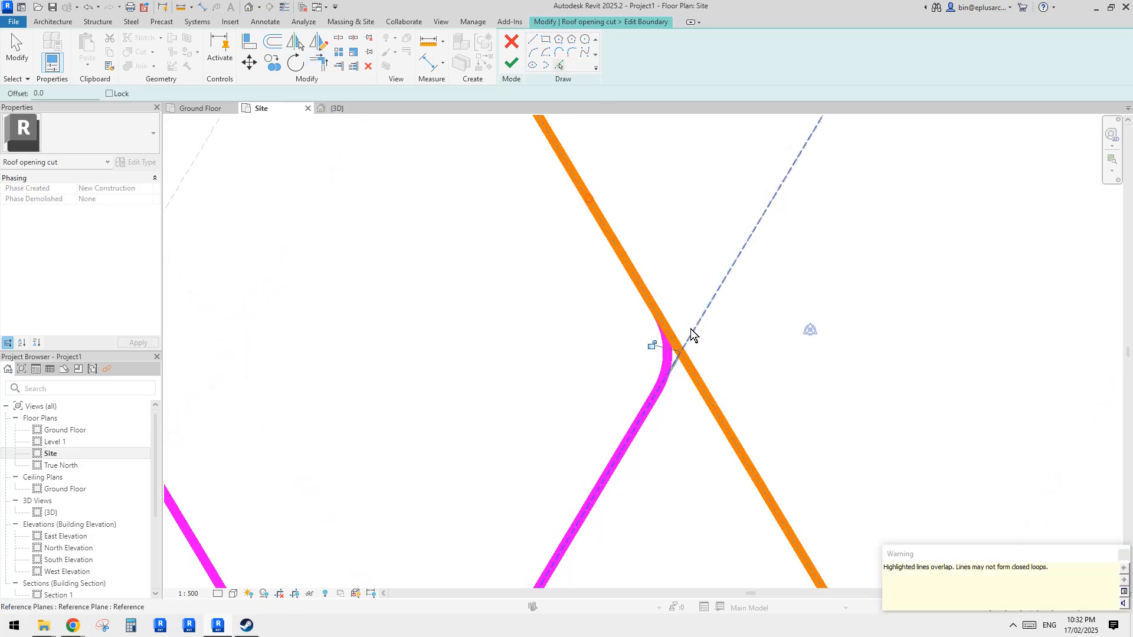
key("t")
key("r")
left_click(674, 344)
left_click(666, 346)
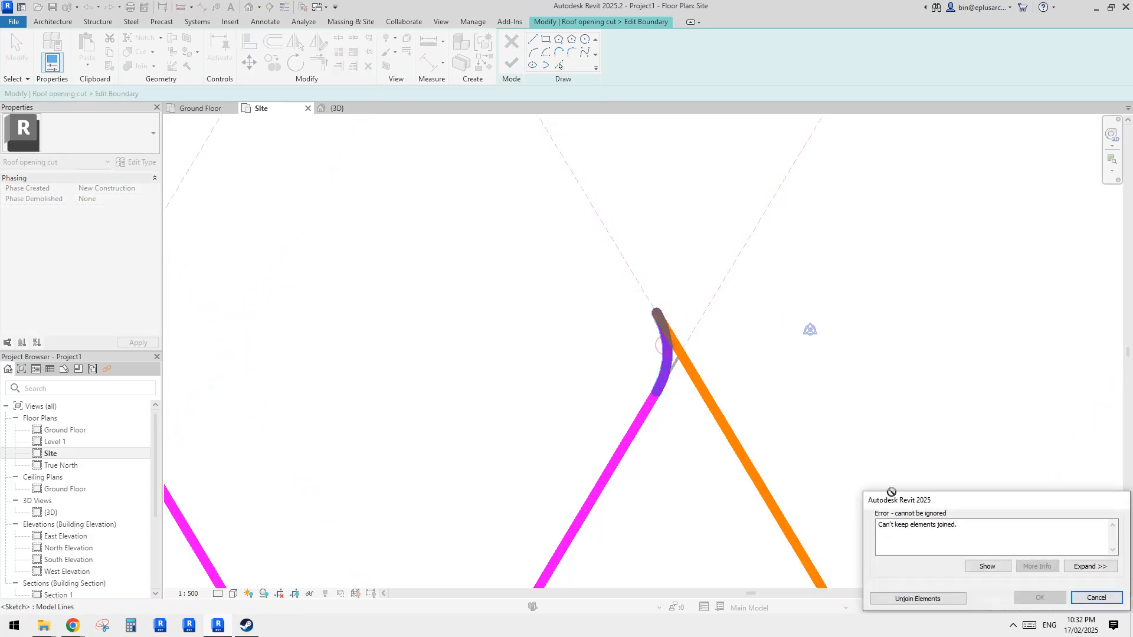
left_click(940, 600)
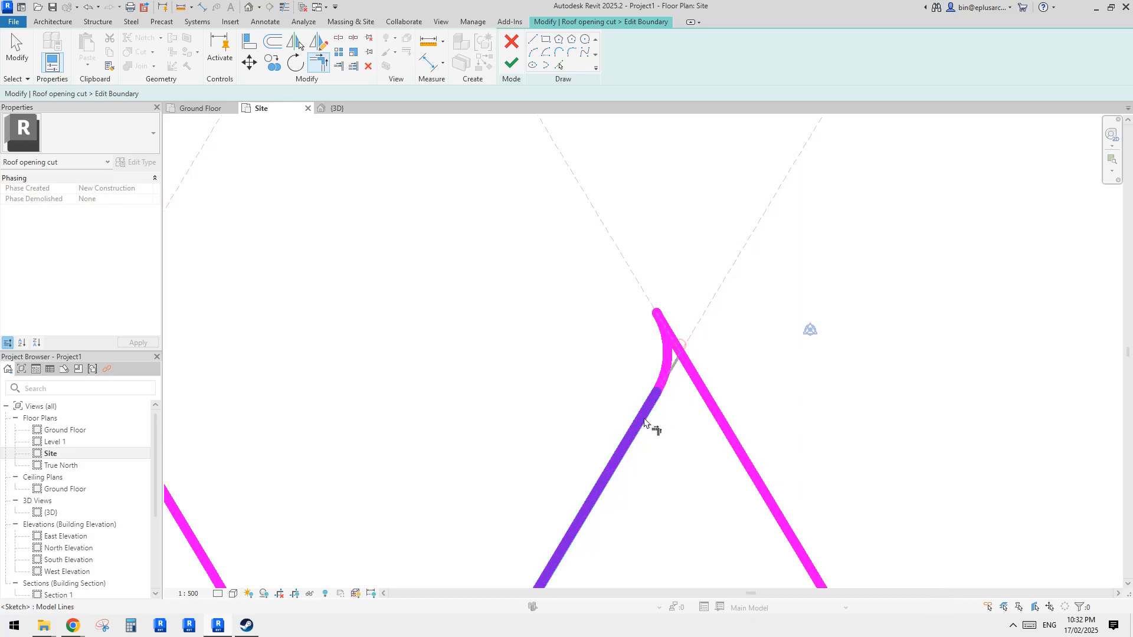
left_click(668, 360)
left_click(673, 365)
- Pick the reference plane through the left corner and trim it with the edge to close around the left fillet arc, unjoining the elements
scroll(691, 342, "down", 1)
middle_click_drag(566, 391, 667, 353)
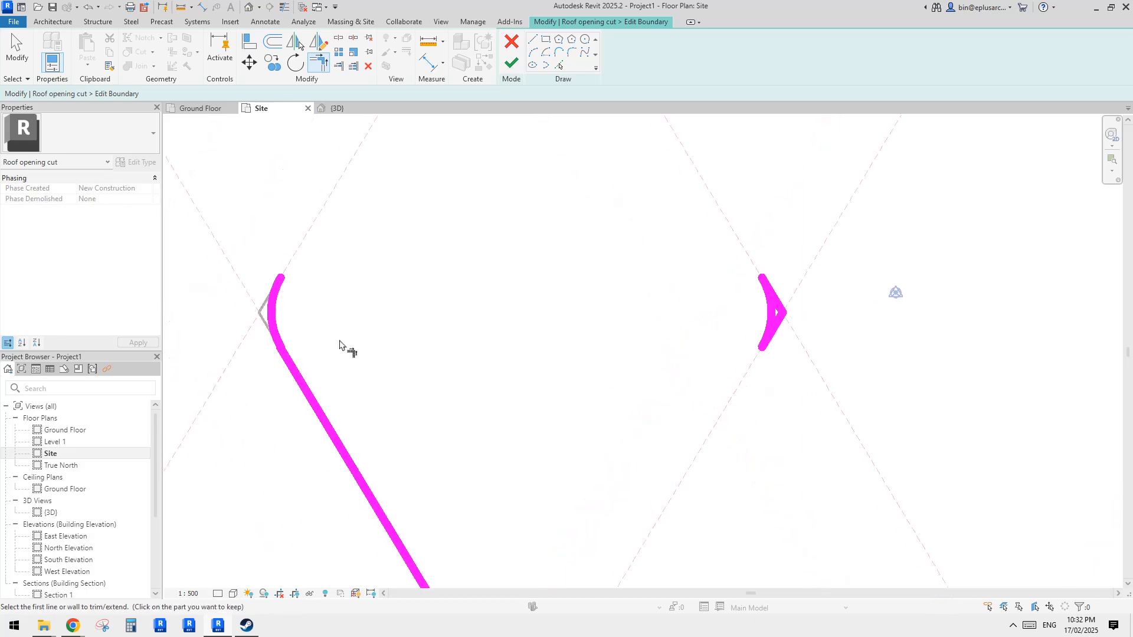
middle_click_drag(328, 307, 499, 340)
left_click(557, 64)
left_click(485, 264)
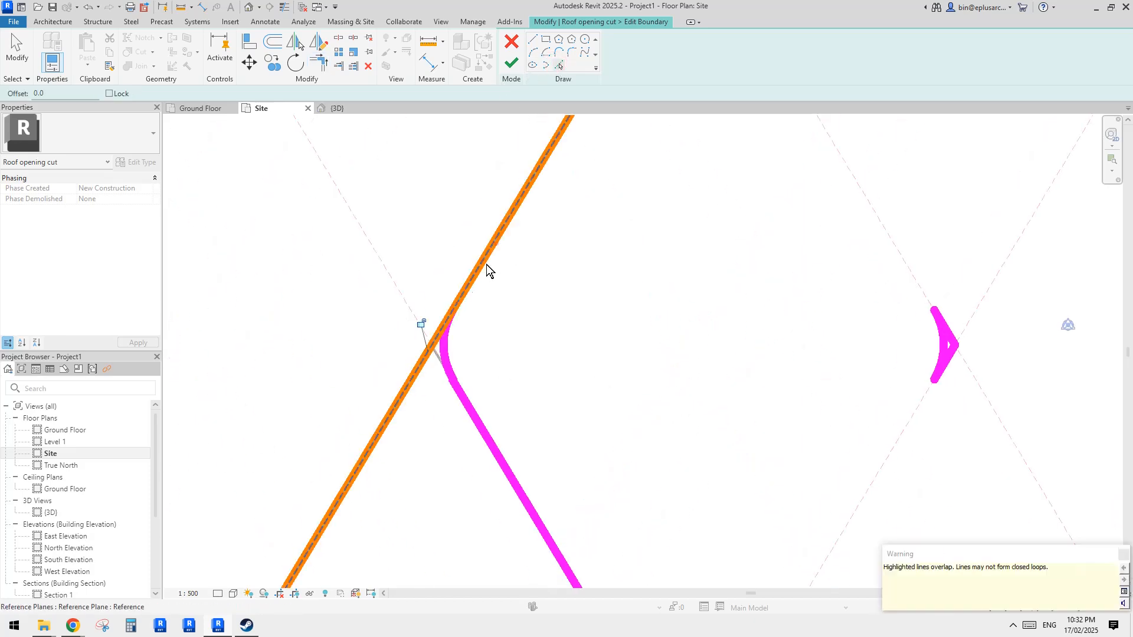
scroll(453, 318, "up", 2)
key("t")
key("r")
left_click(443, 348)
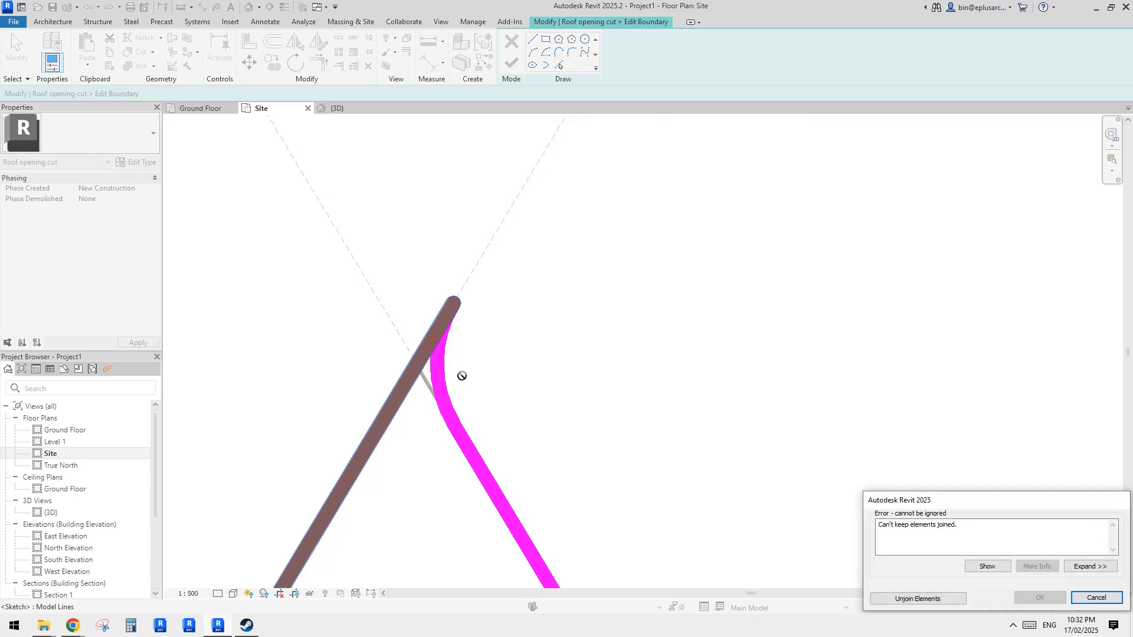
left_click(913, 600)
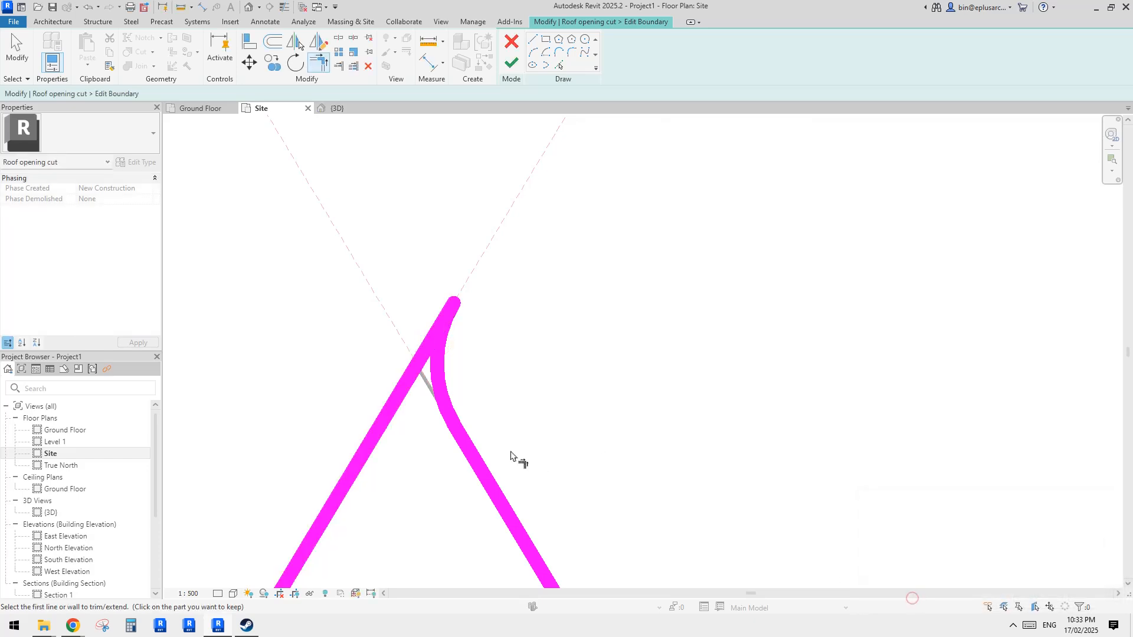
left_click(424, 374)
left_click(468, 450)
left_click(444, 384)
left_click(431, 391)
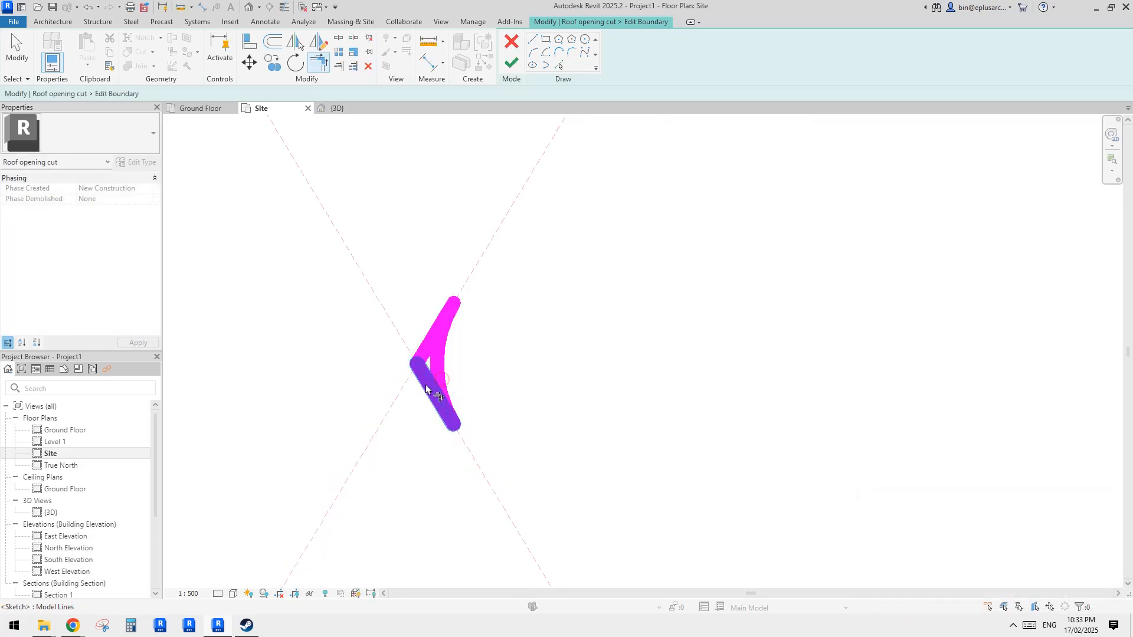
left_click(439, 378)
scroll(513, 372, "down", 3)
scroll(650, 469, "down", 2)
middle_click_drag(621, 474, 568, 317)
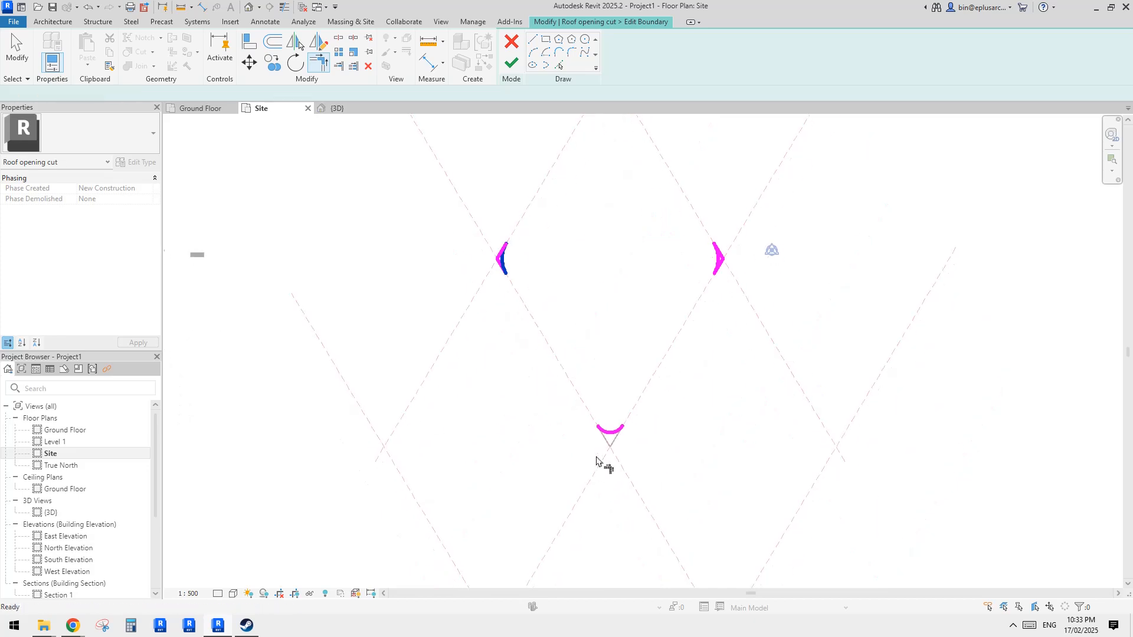
key("Escape")
key("Escape")
- Mirror a copy of the top corner's boundary lines to the bottom corner about a horizontal axis
scroll(617, 436, "down", 1)
middle_click_drag(605, 411, 605, 461)
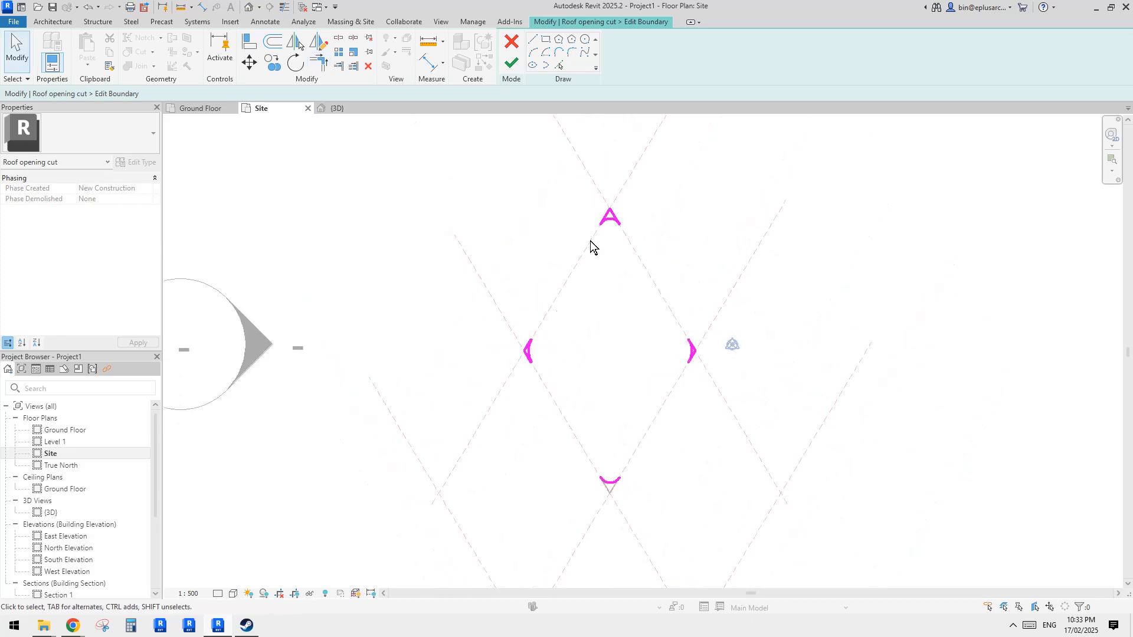
scroll(632, 221, "up", 1)
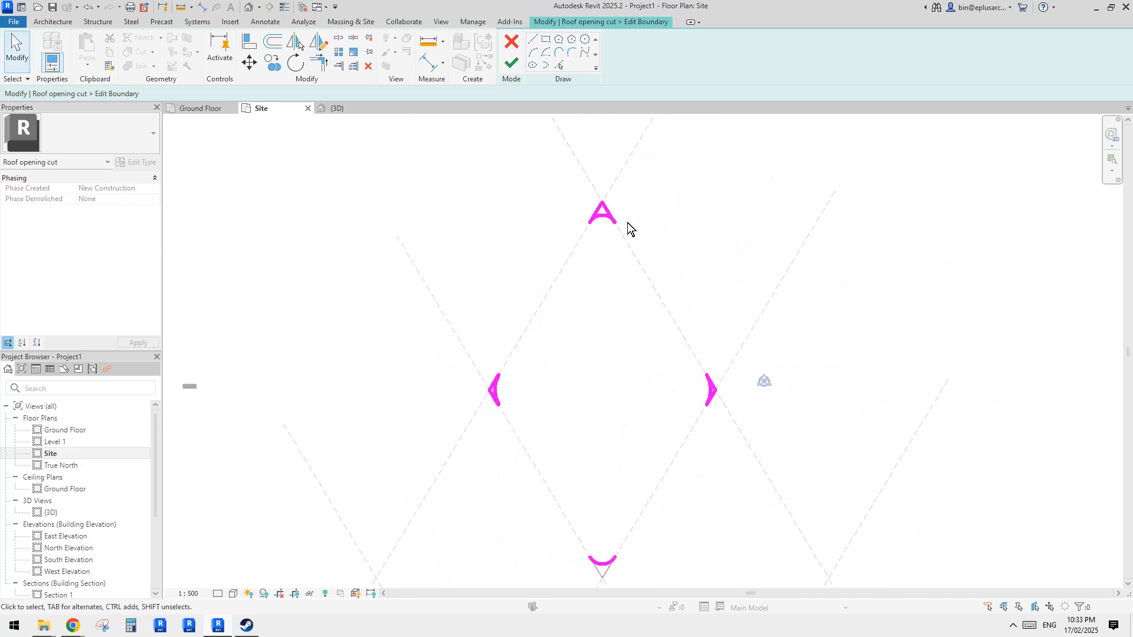
left_click(608, 213)
left_click(598, 211, "ctrl")
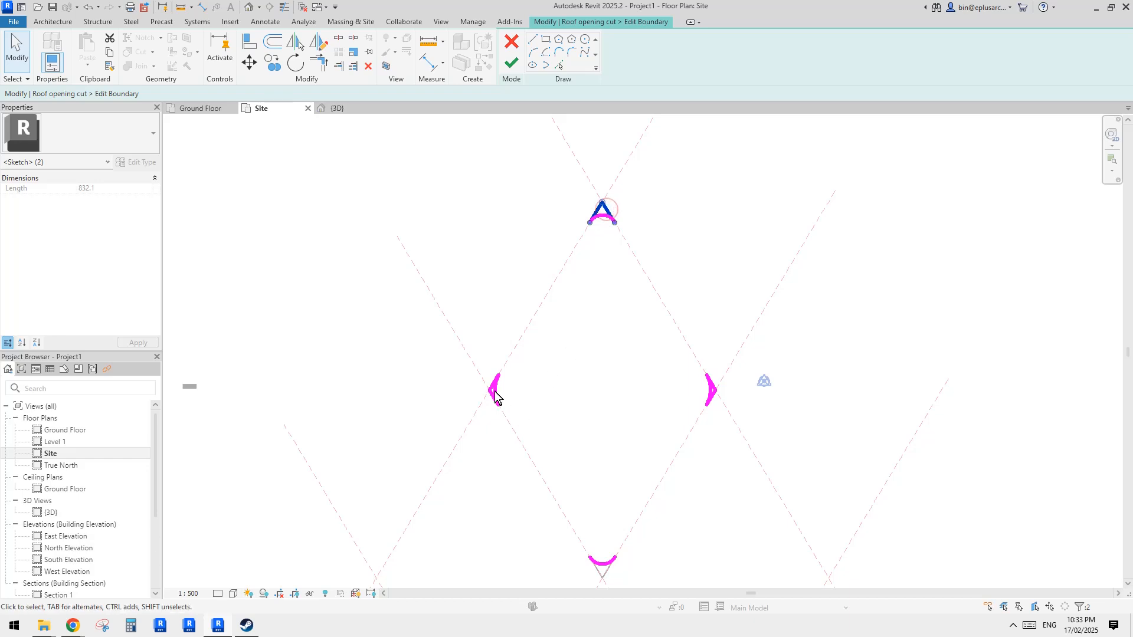
middle_click_drag(624, 386, 605, 366)
key("d")
key("m")
left_click(702, 372)
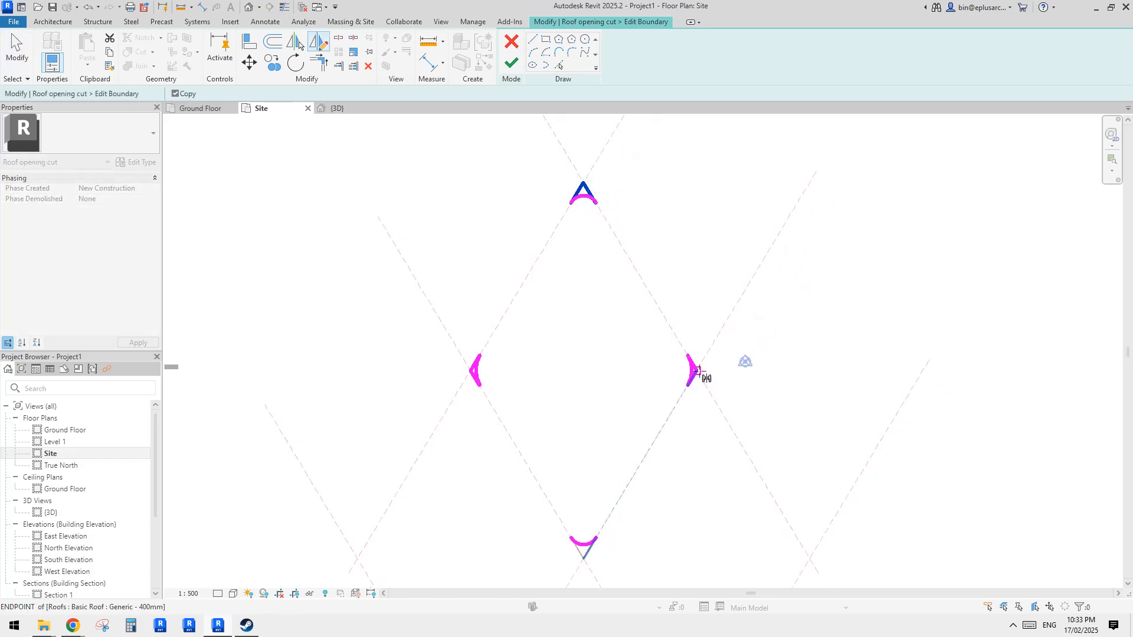
left_click(716, 374)
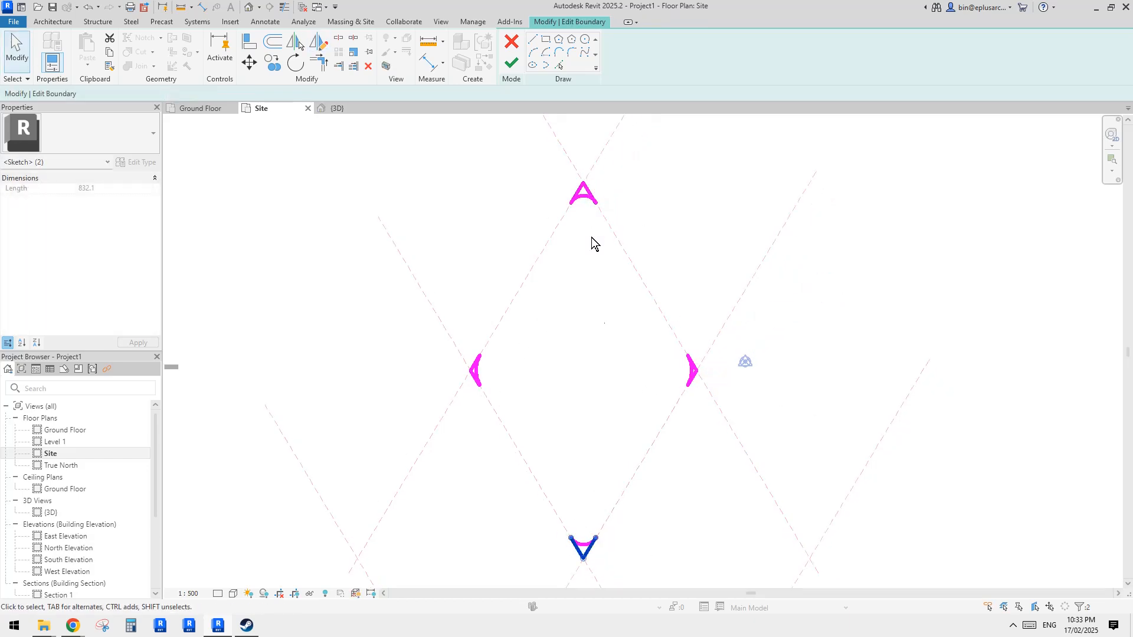
- Finish the edited opening sketch
middle_click_drag(671, 473, 664, 392)
left_click(664, 392)
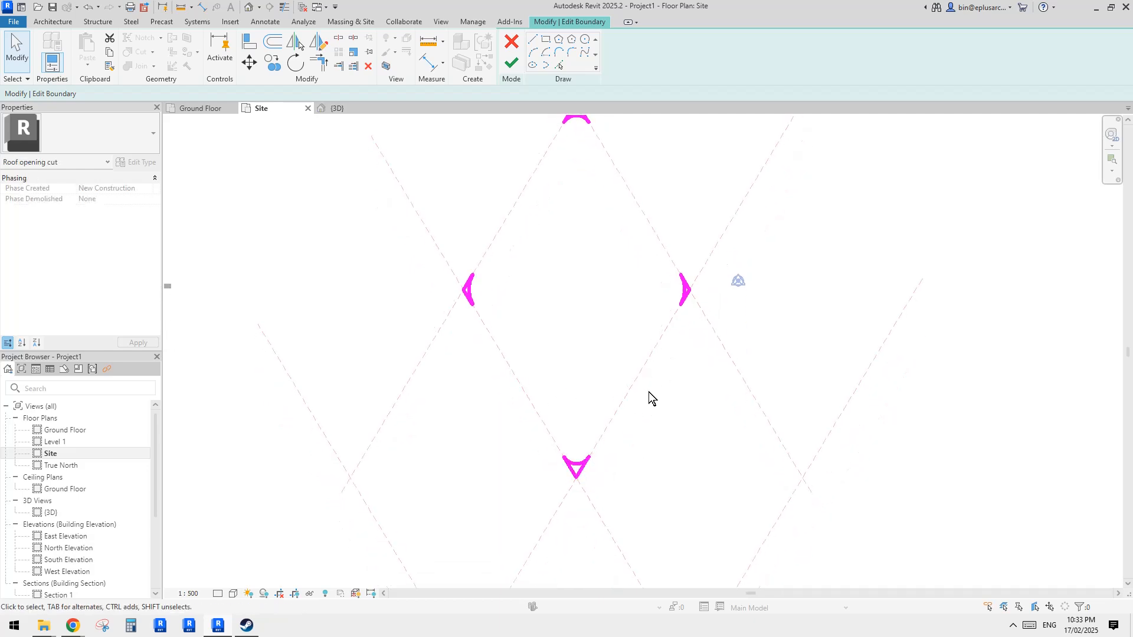
scroll(598, 448, "up", 1)
scroll(581, 396, "down", 1)
mouse_move(591, 340)
middle_mouse_down()
mouse_move(614, 386)
mouse_move(610, 425)
middle_mouse_up()
scroll(613, 386, "down", 1)
left_click(513, 65)
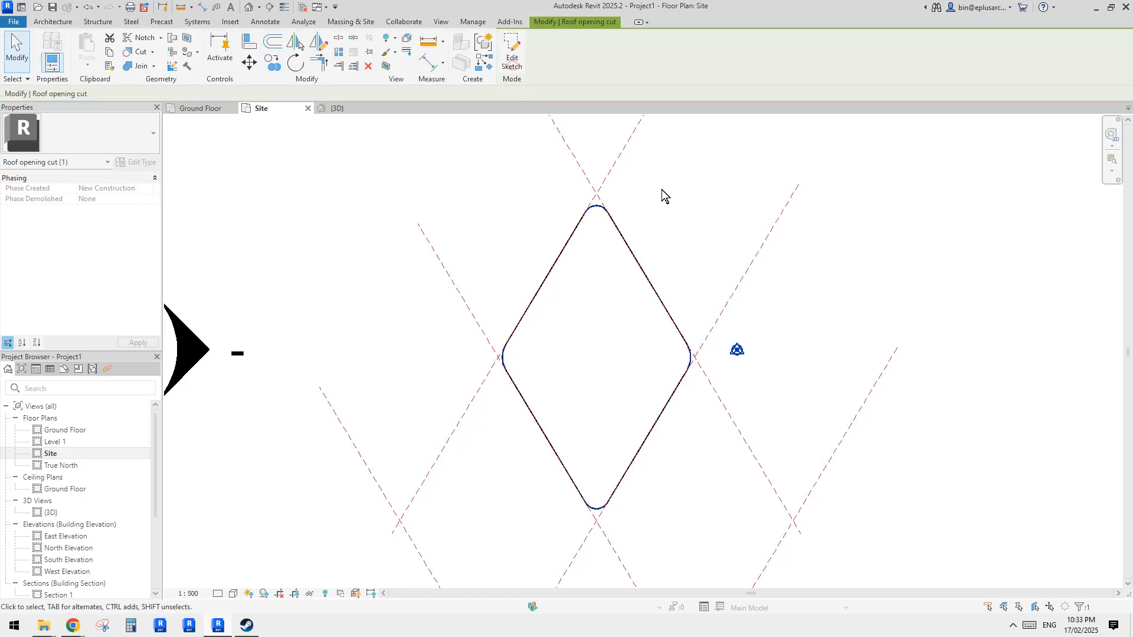
key("Escape")
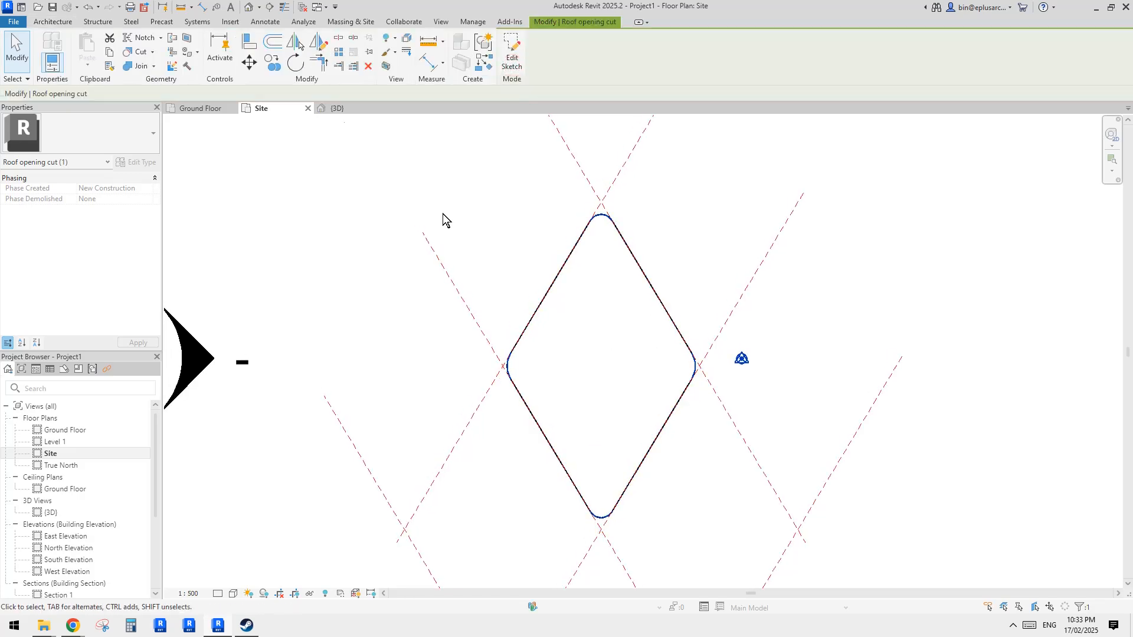
- Switch to the 3D view, orbit around the roof with its cut corners, and select the roof
left_click(249, 7)
middle_click_drag(761, 288, 731, 320, "shift")
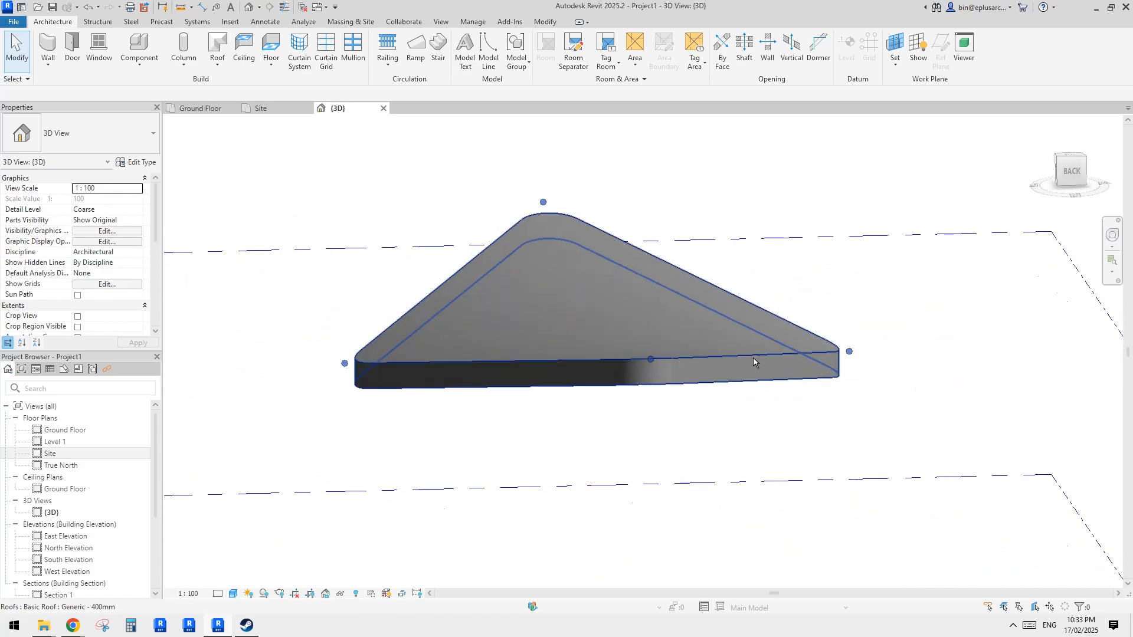
middle_click_drag(753, 361, 774, 433, "shift")
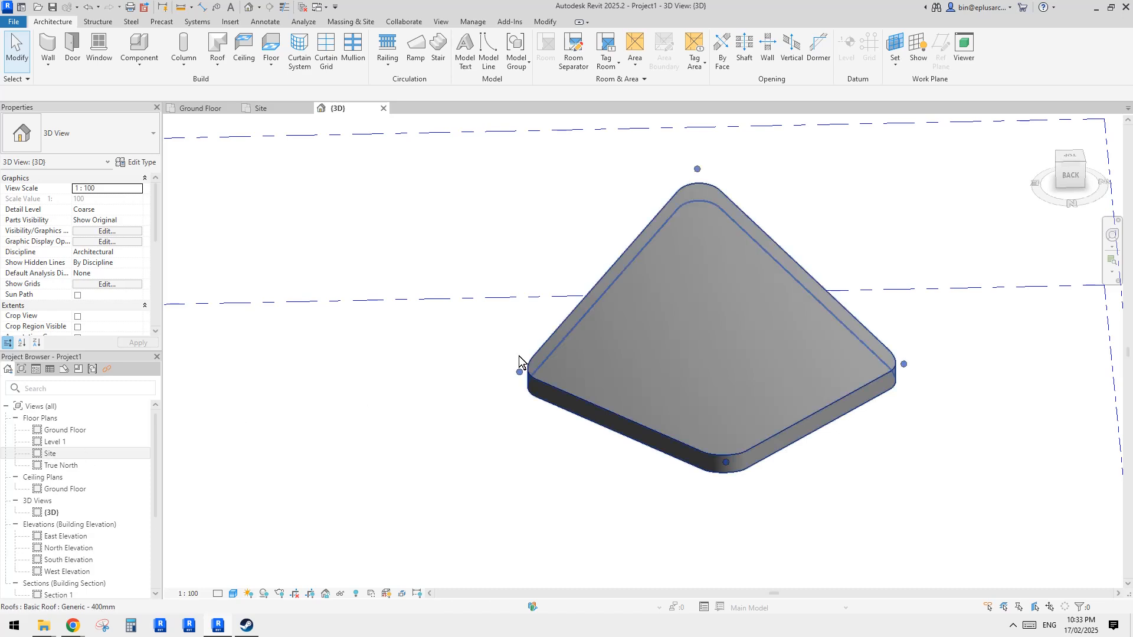
middle_click_drag(584, 311, 498, 330)
left_click(496, 325)
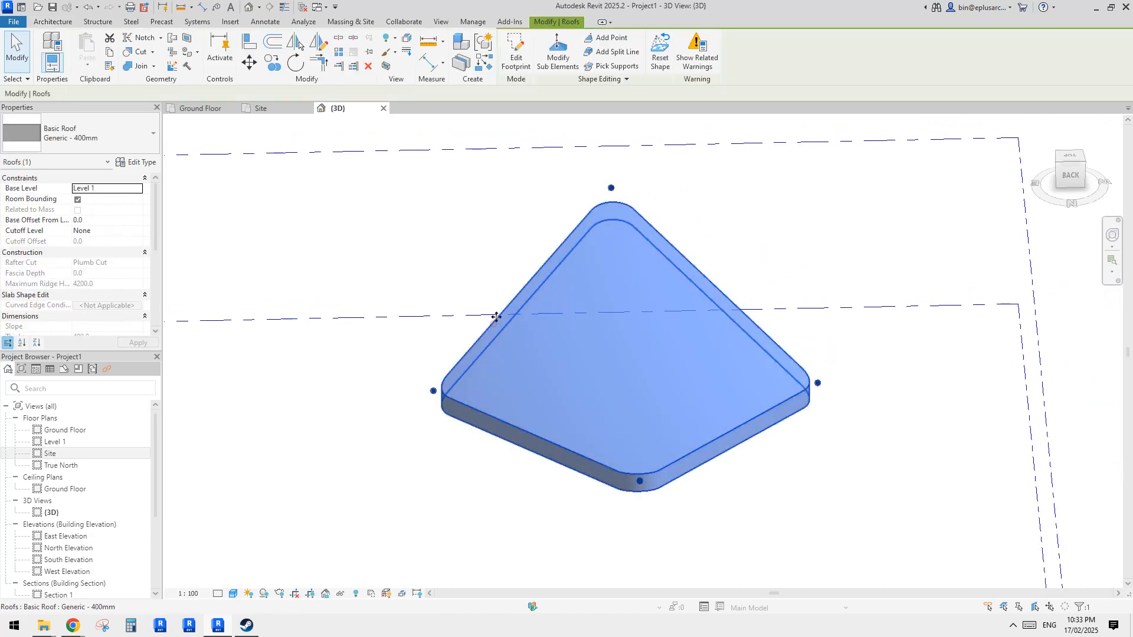
- Compare the reference photo of the building with the roof and orbit the 3D view around the roof
left_click(216, 578)
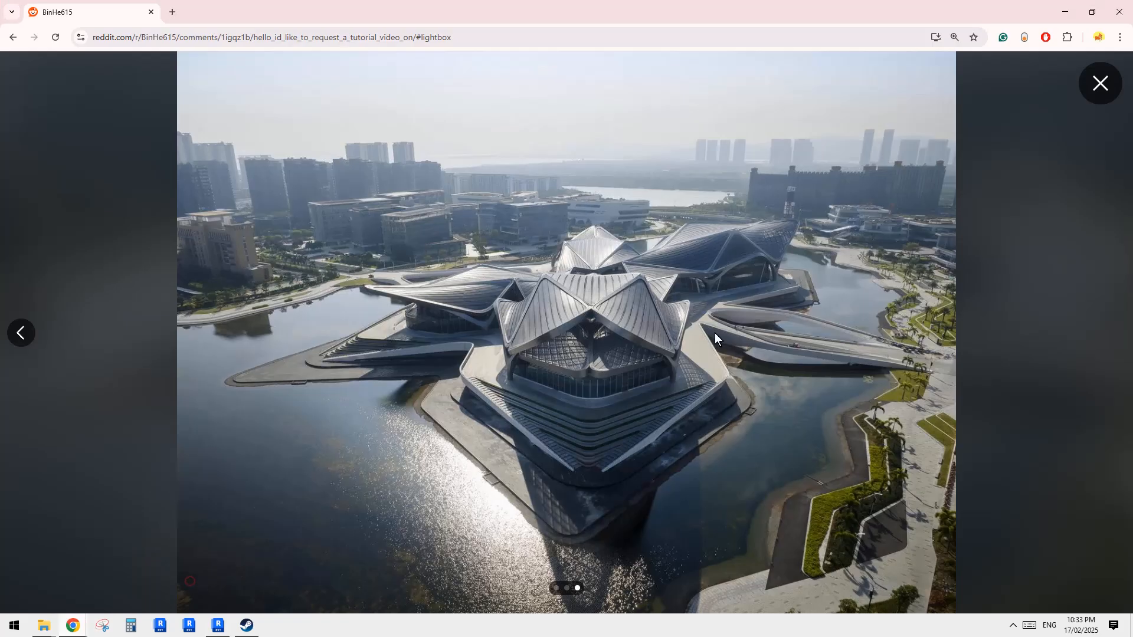
left_click(223, 624)
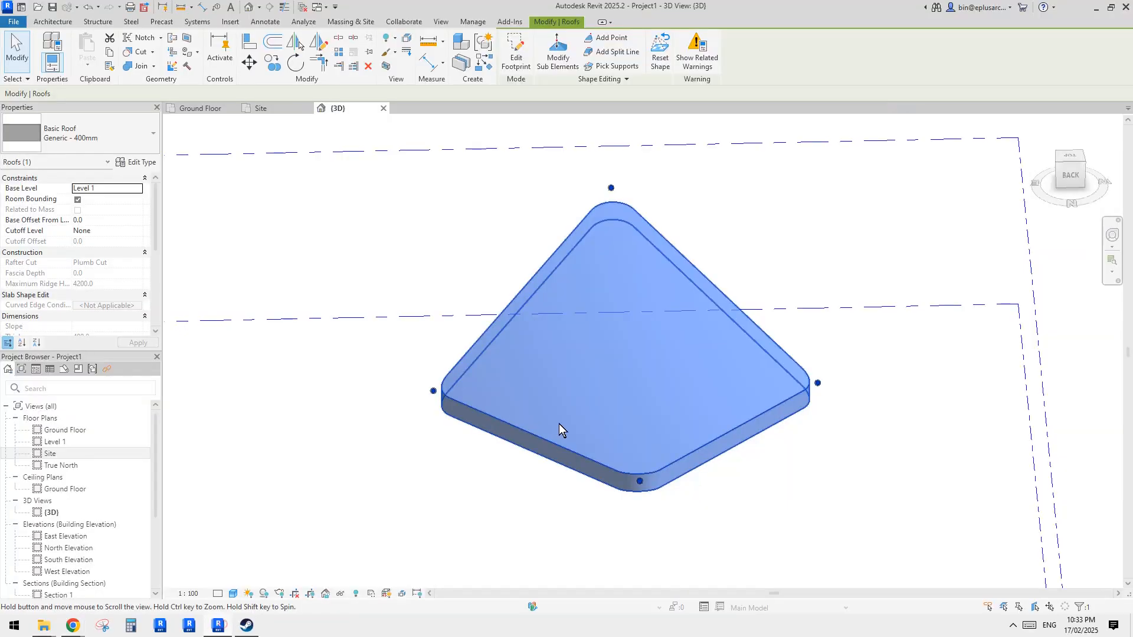
middle_click_drag(628, 229, 629, 240)
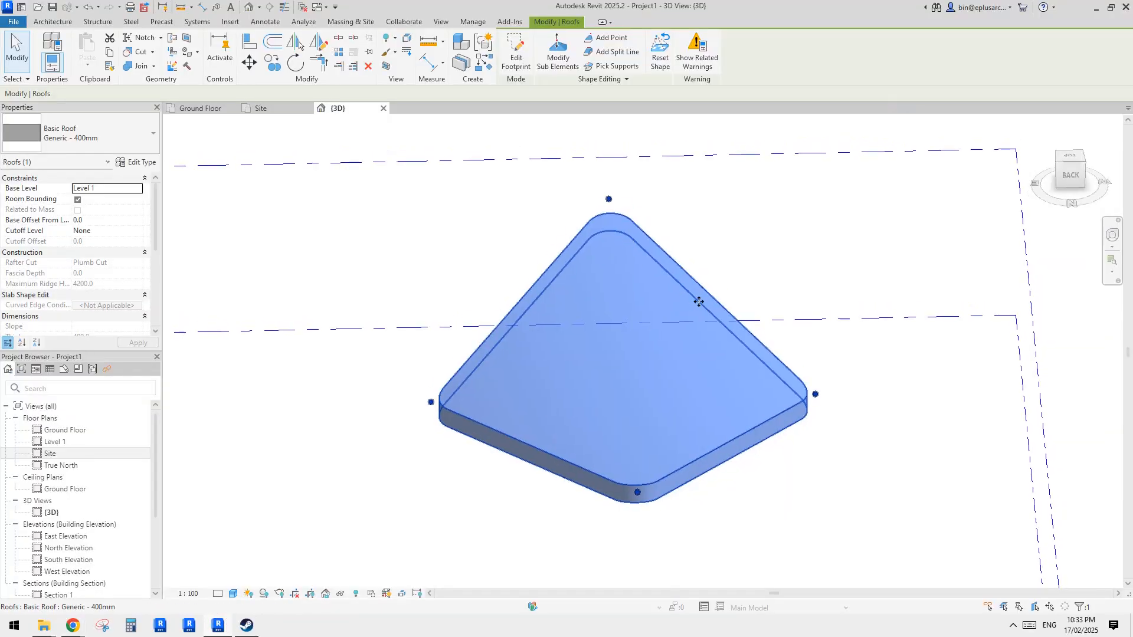
middle_click_drag(775, 283, 757, 283)
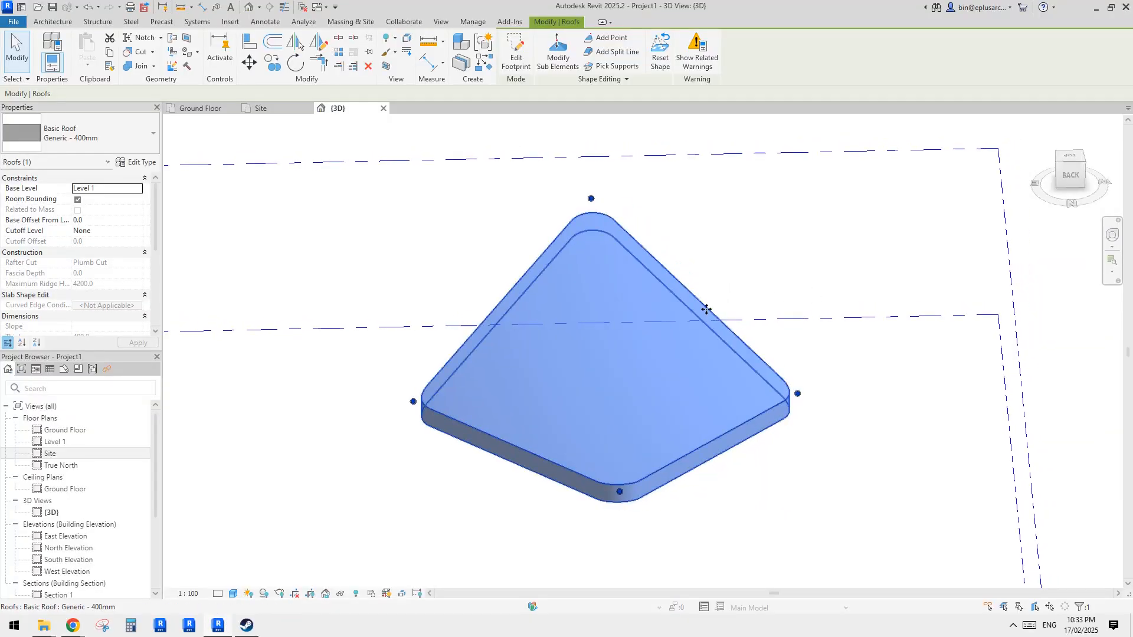
middle_click_drag(703, 309, 708, 379, "shift")
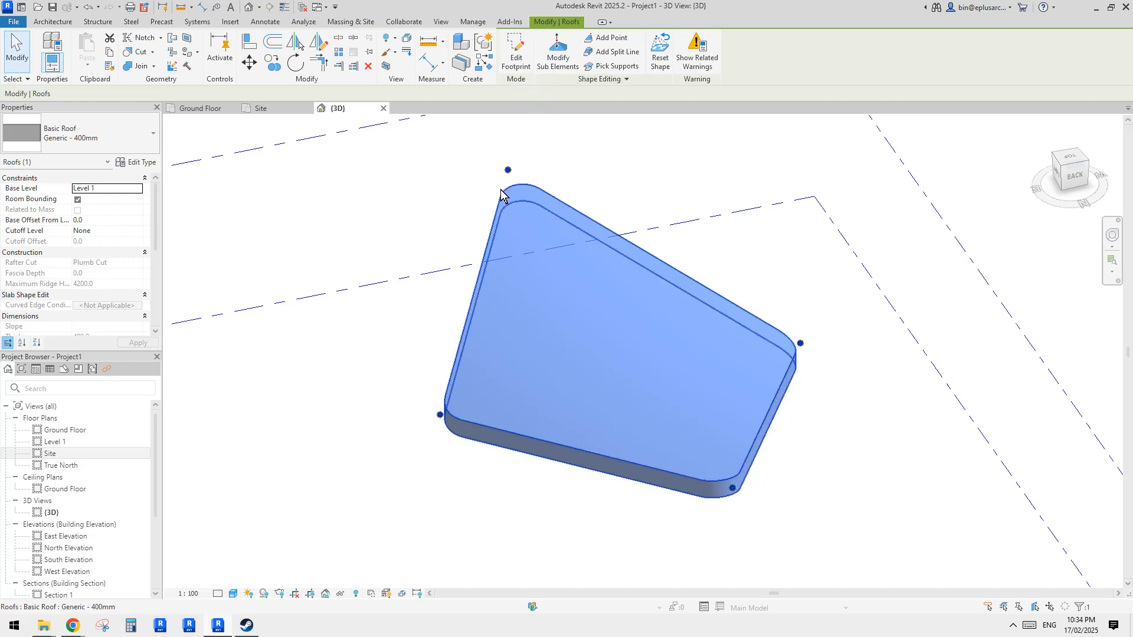
- Inspect the roof and its corner opening cut by selecting each in turn in the 3D view
left_click(412, 228)
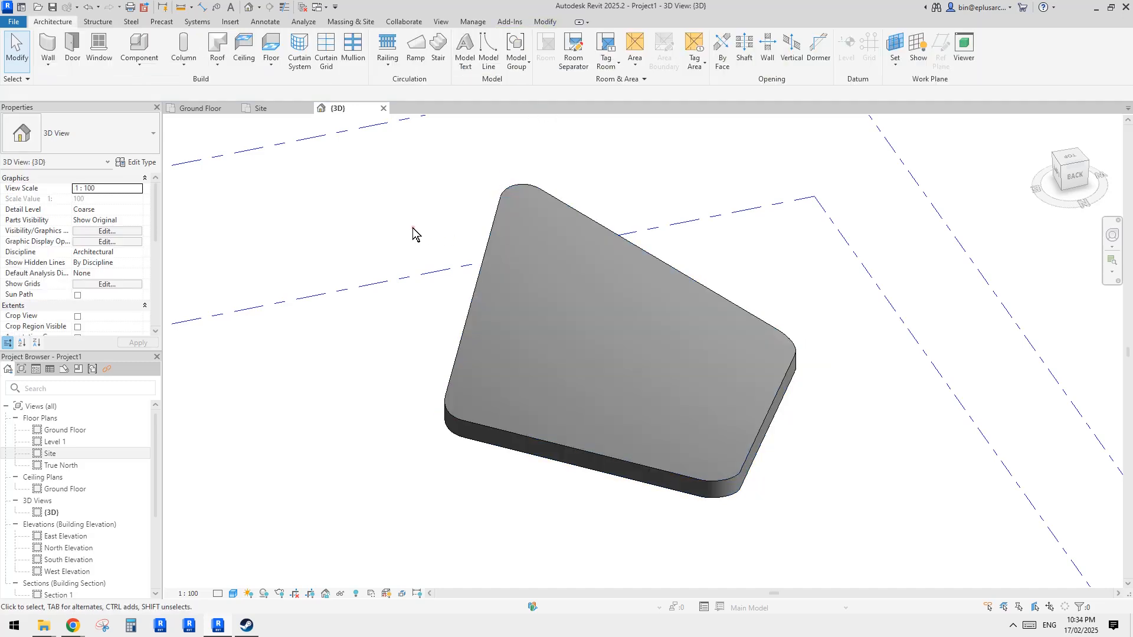
left_click(511, 190)
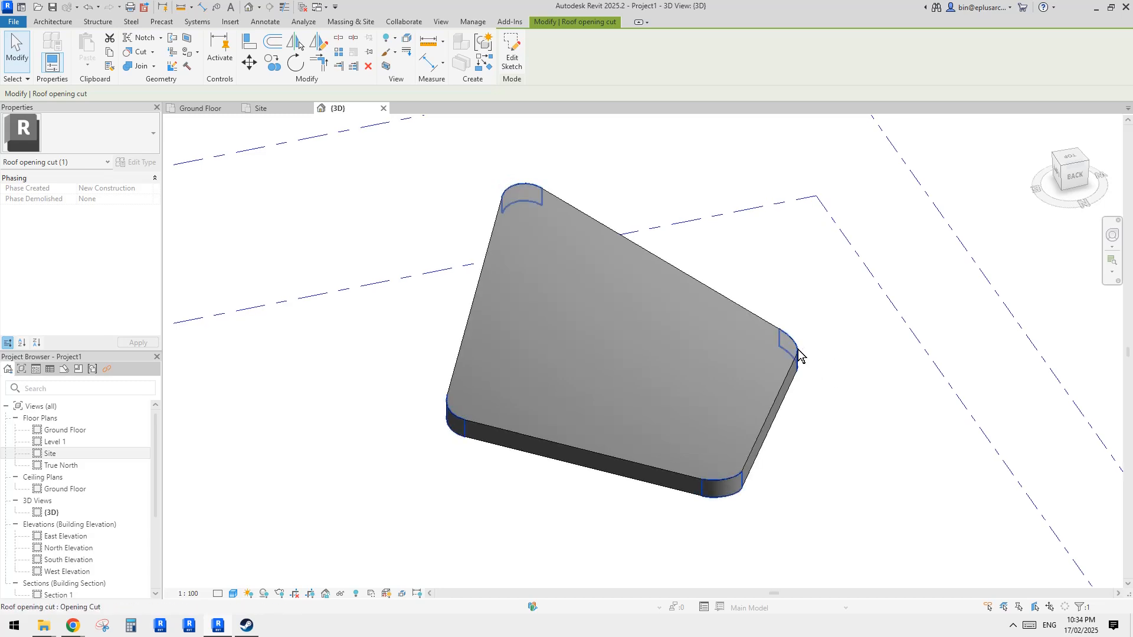
left_click(843, 354)
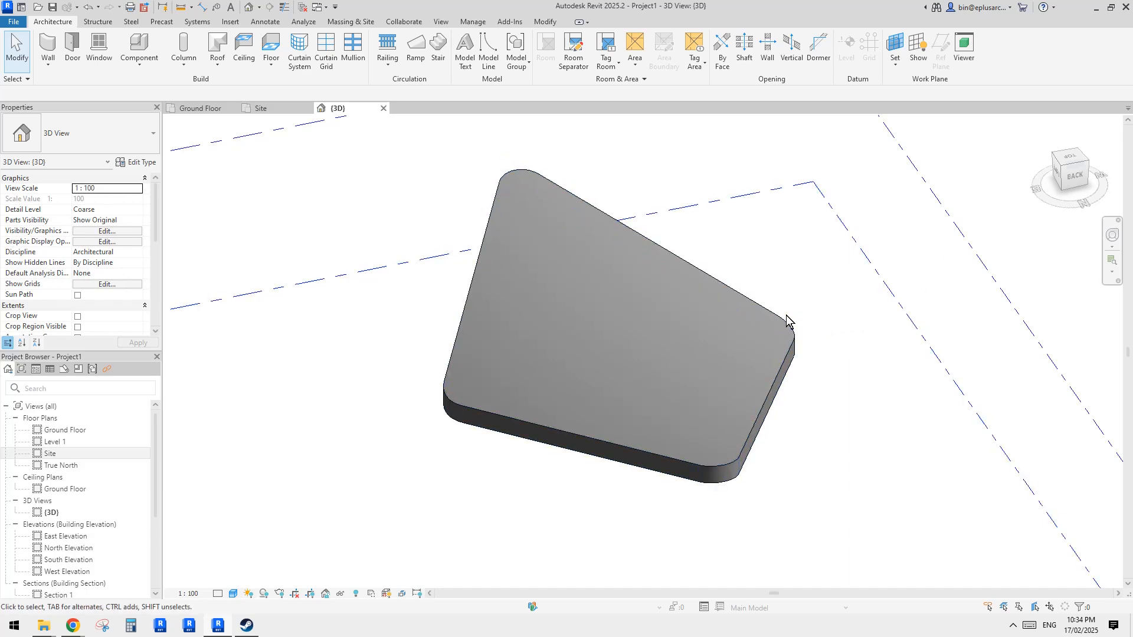
left_click(740, 471)
middle_click_drag(831, 368, 827, 369)
left_click(823, 367)
scroll(794, 362, "down", 1)
left_click(791, 350)
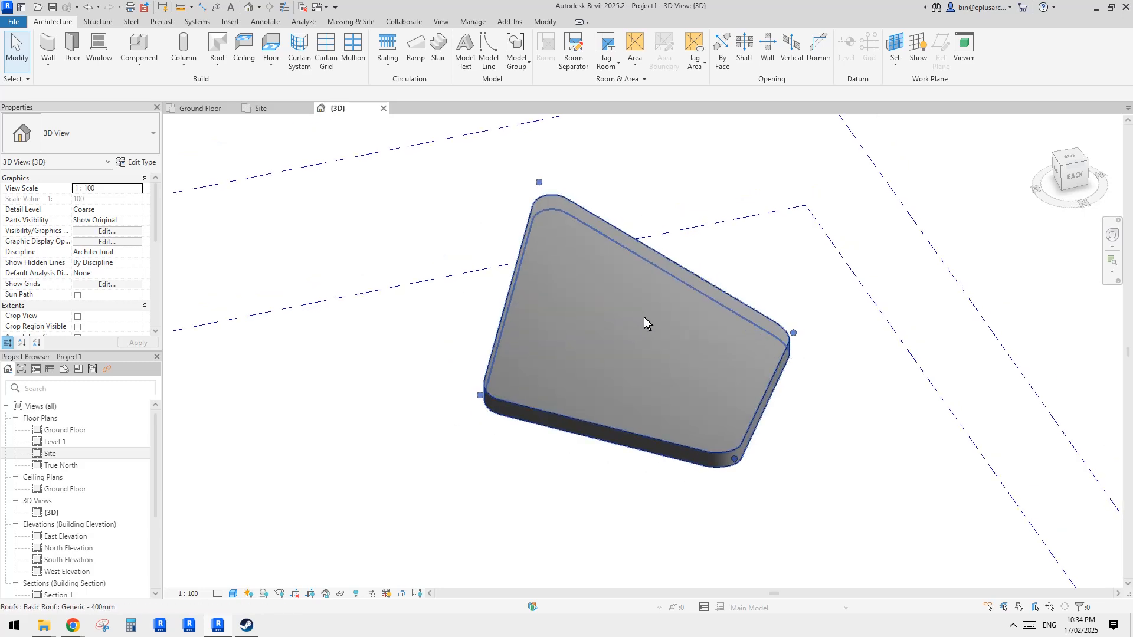
left_click(789, 286)
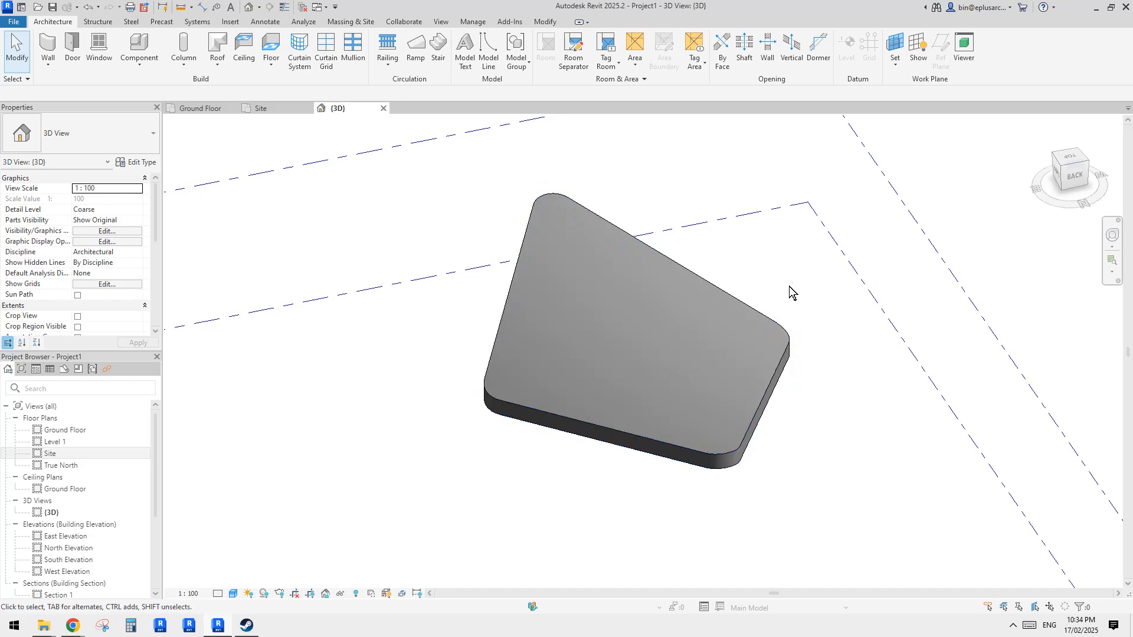
left_click(679, 286)
key("Escape")
left_click(766, 395)
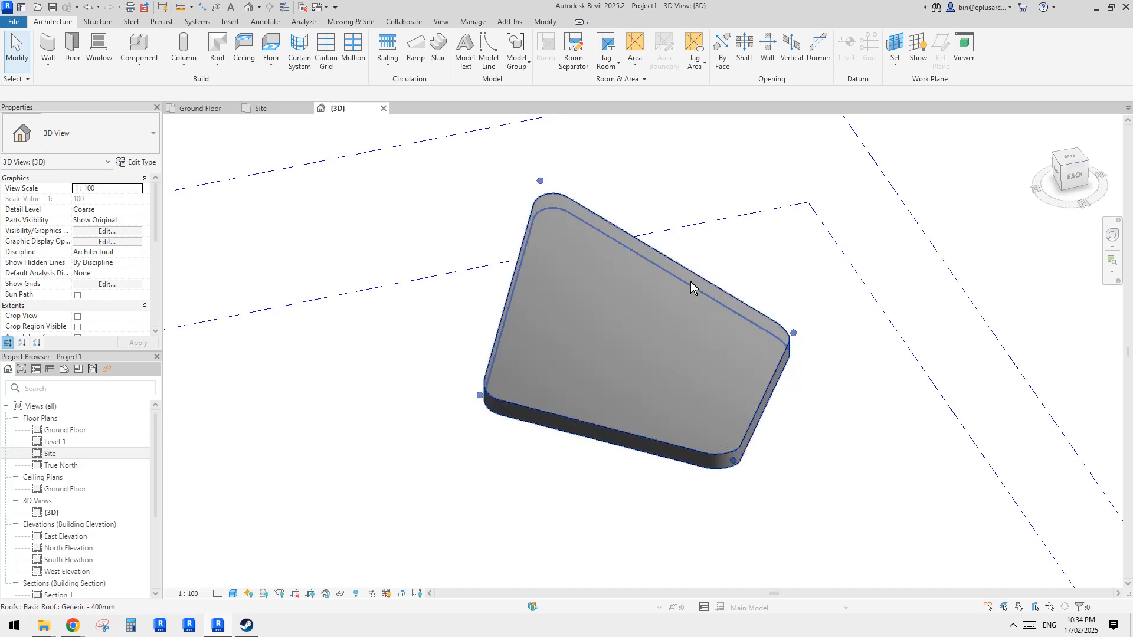
key("Escape")
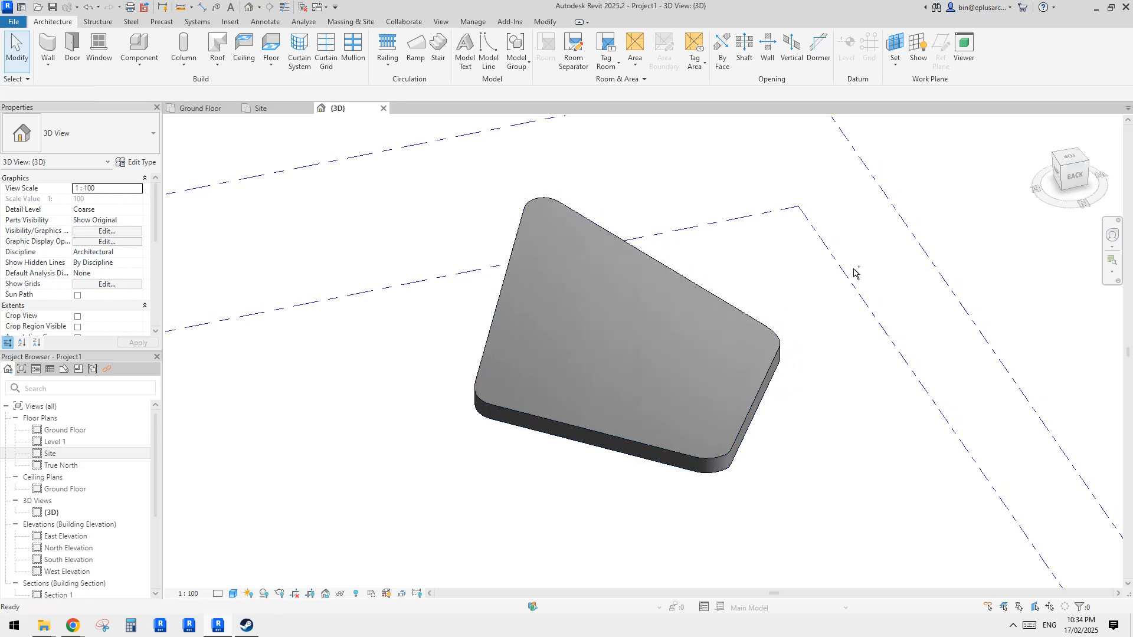
- Edit the opening cut's sketch on the Site plan and pick the four reference planes with a 500 mm offset for a central diamond
double_click(855, 274)
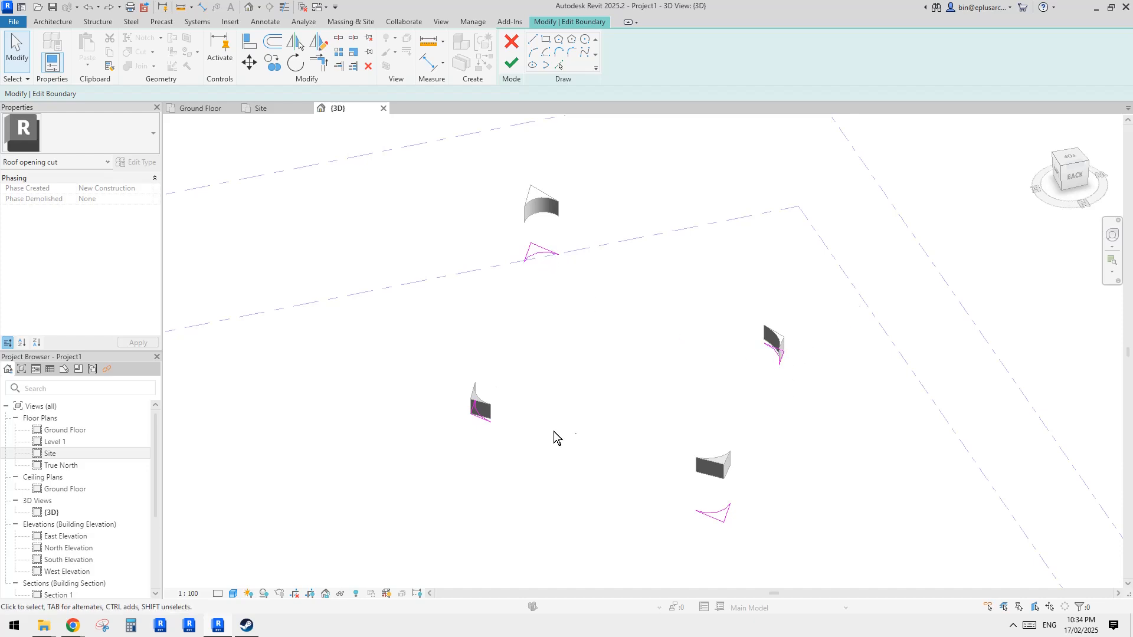
scroll(714, 386, "down", 3)
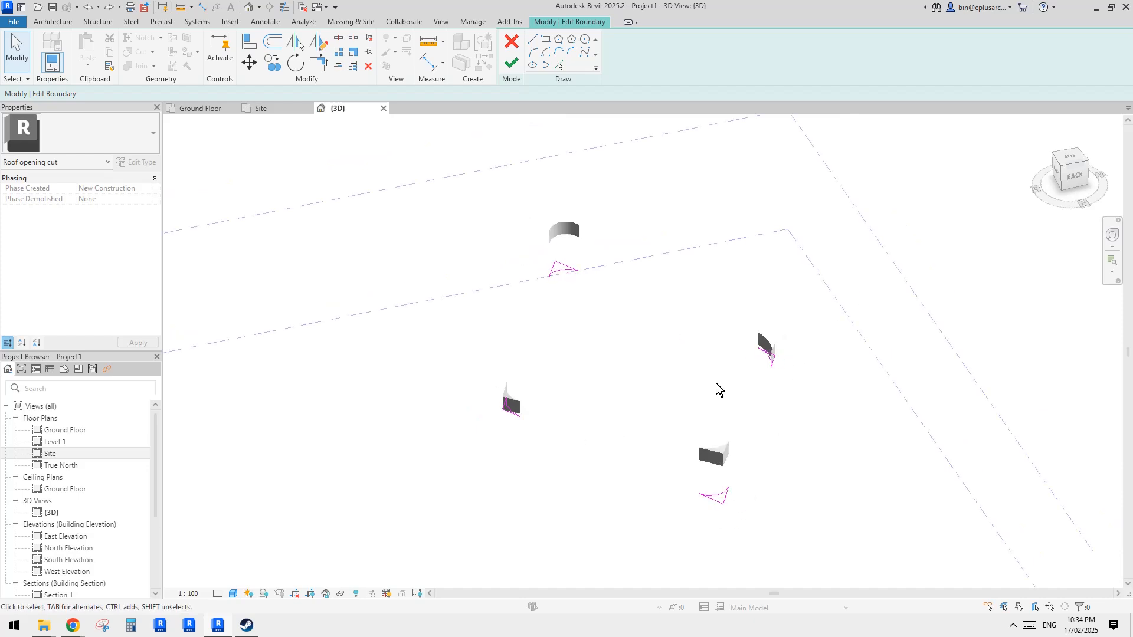
middle_click_drag(688, 384, 658, 427, "shift")
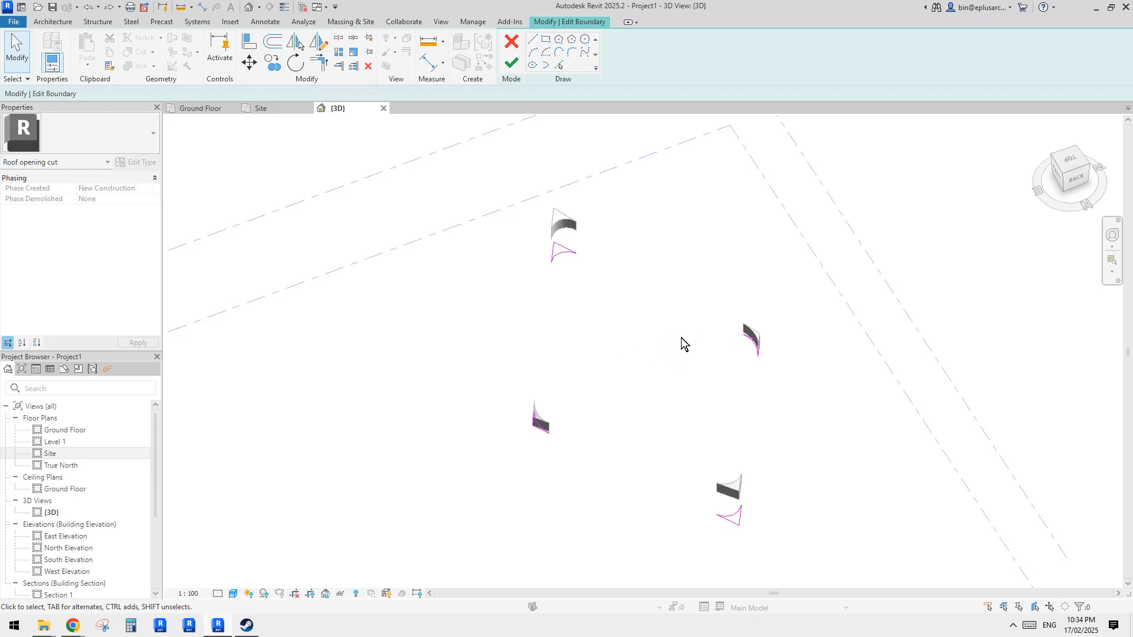
mouse_move(681, 338)
middle_mouse_down("shift")
mouse_move(667, 348)
mouse_move(681, 349)
middle_mouse_up("shift")
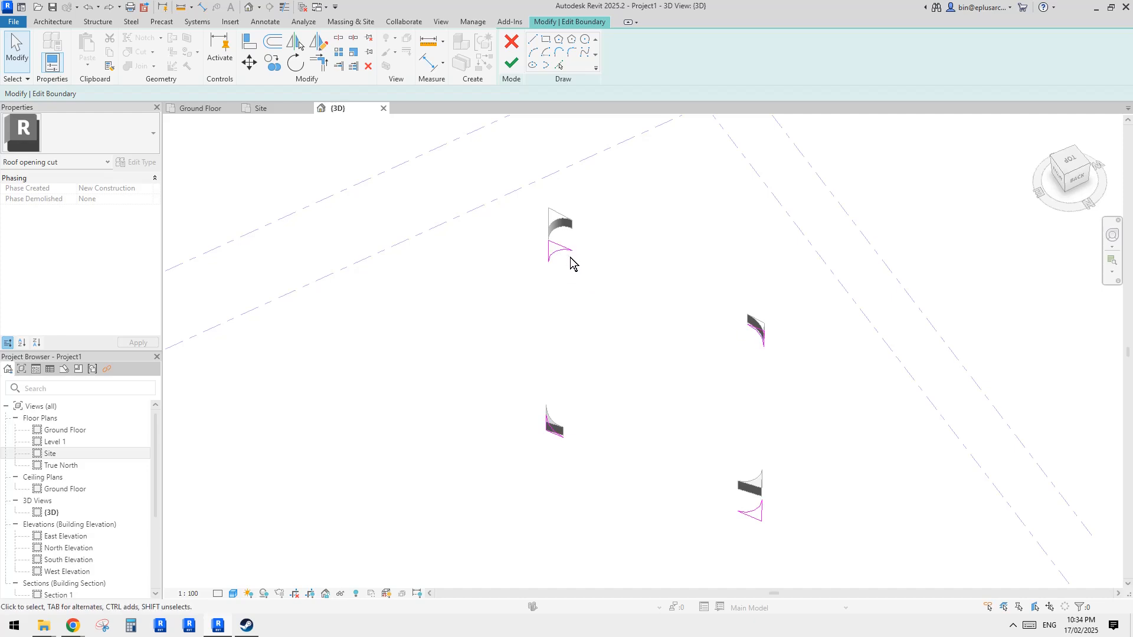
middle_click_drag(607, 249, 644, 314, "shift")
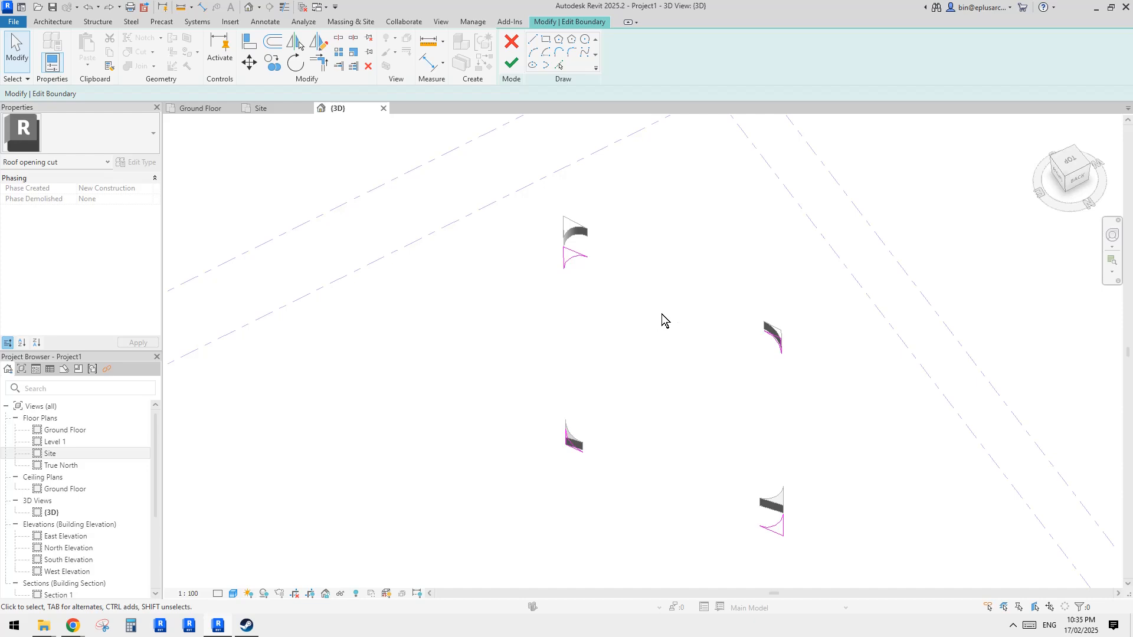
middle_click_drag(666, 313, 646, 314)
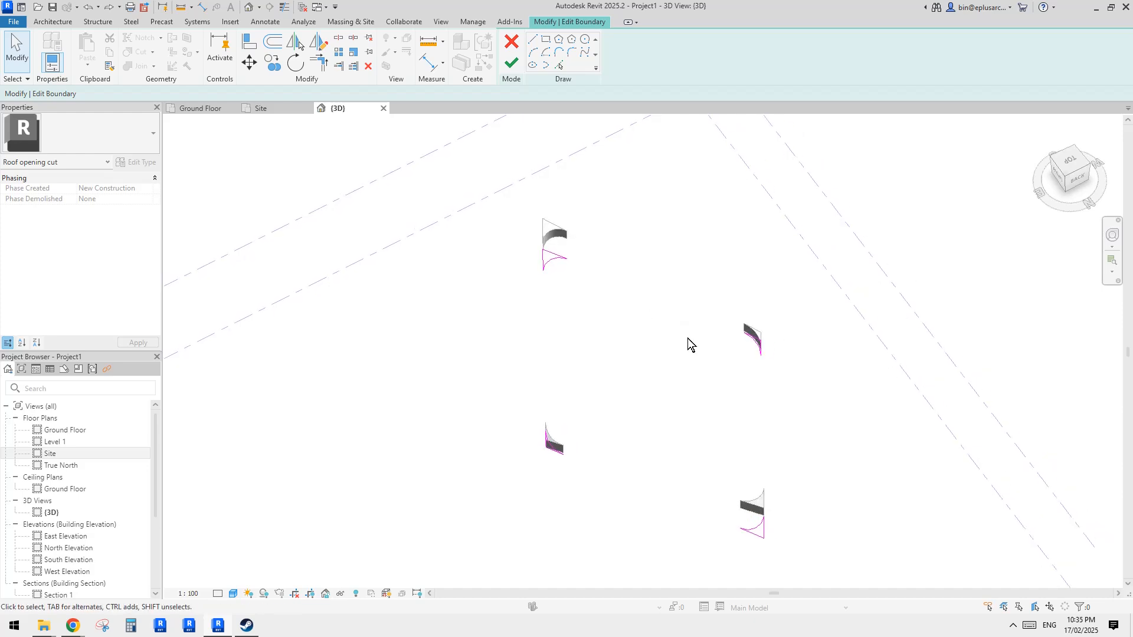
middle_click_drag(730, 349, 717, 349)
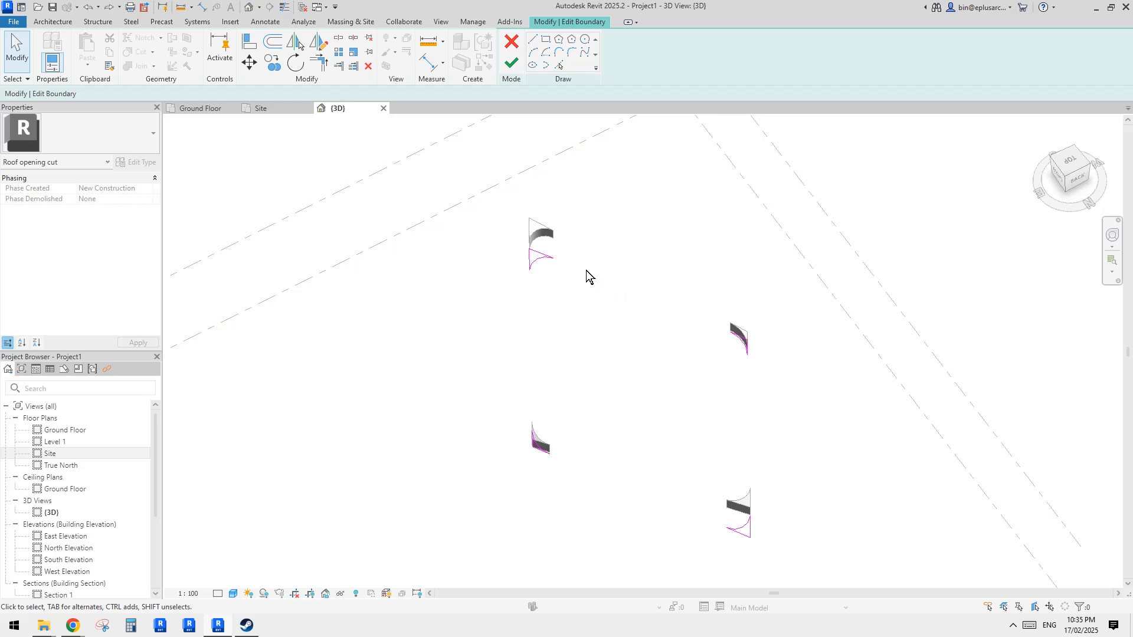
middle_click_drag(640, 277, 622, 275)
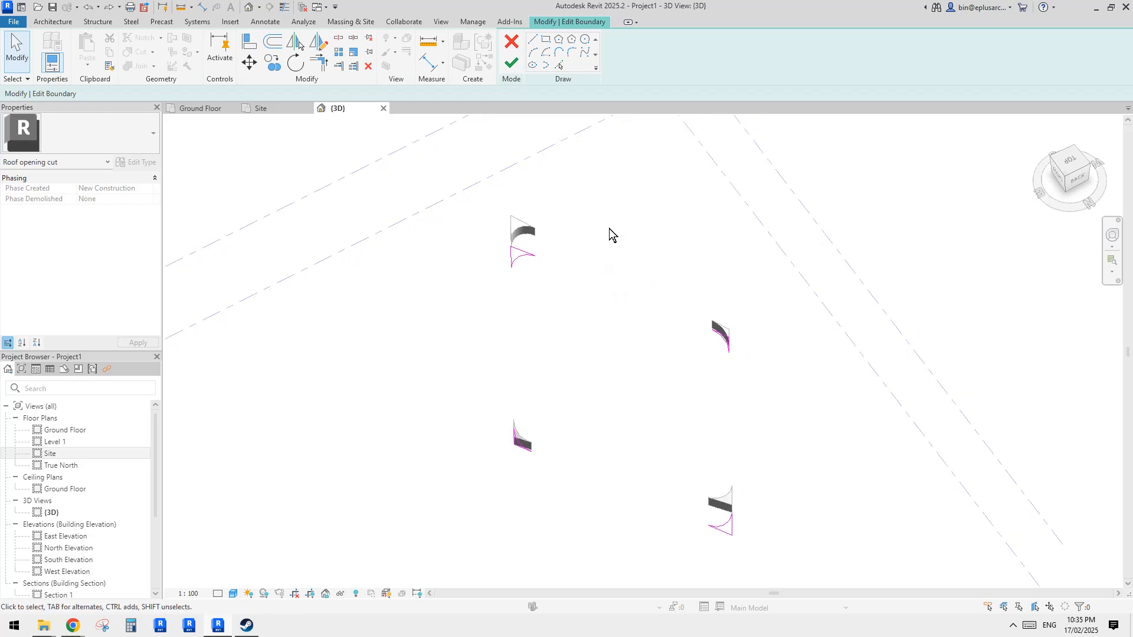
scroll(605, 180, "up", 2)
double_click(50, 454)
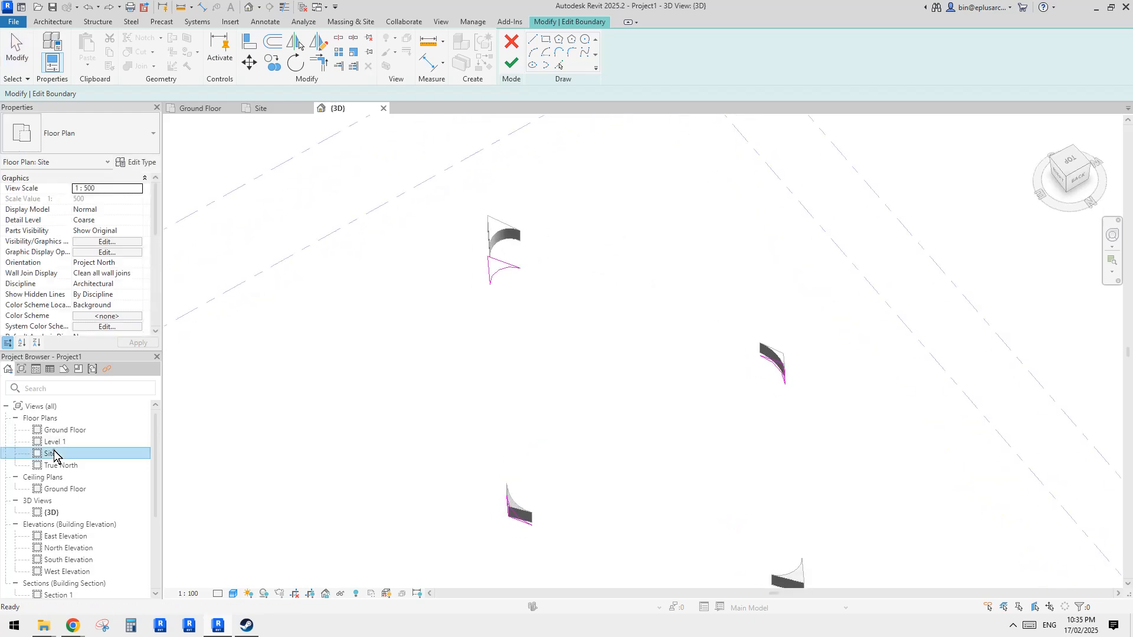
scroll(633, 339, "up", 1)
middle_click_drag(633, 336, 641, 335)
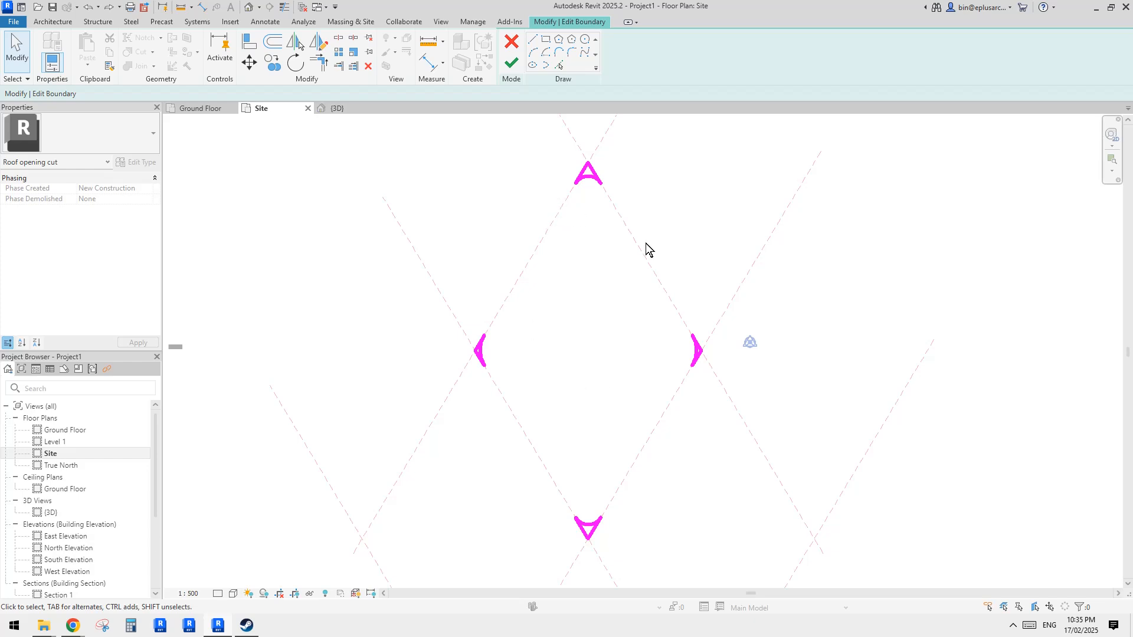
left_click(559, 65)
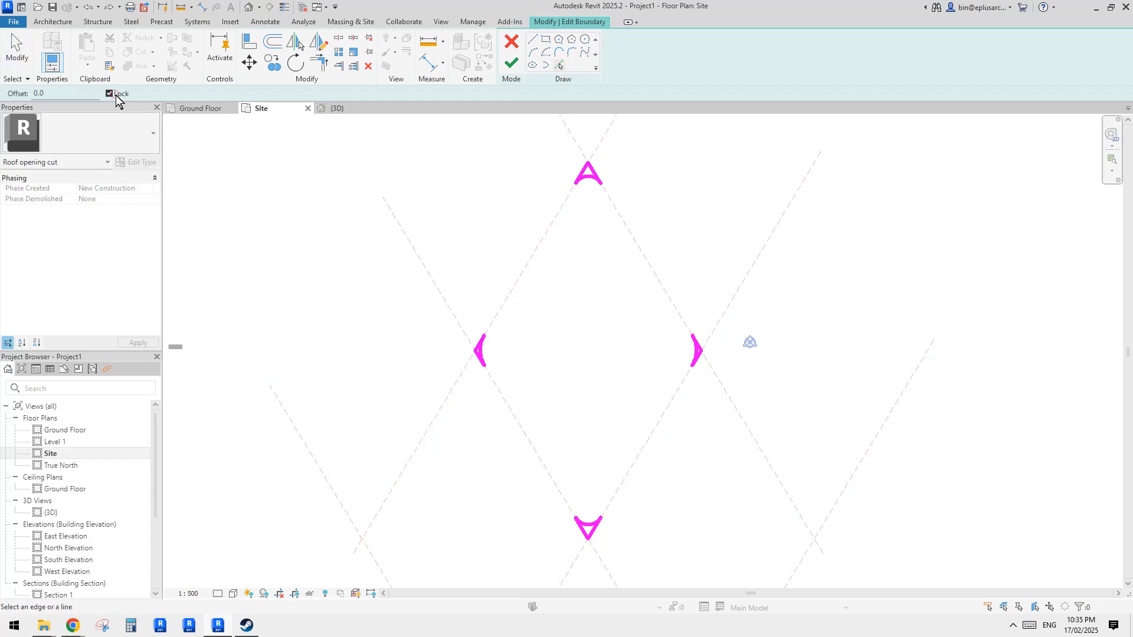
left_click(63, 94)
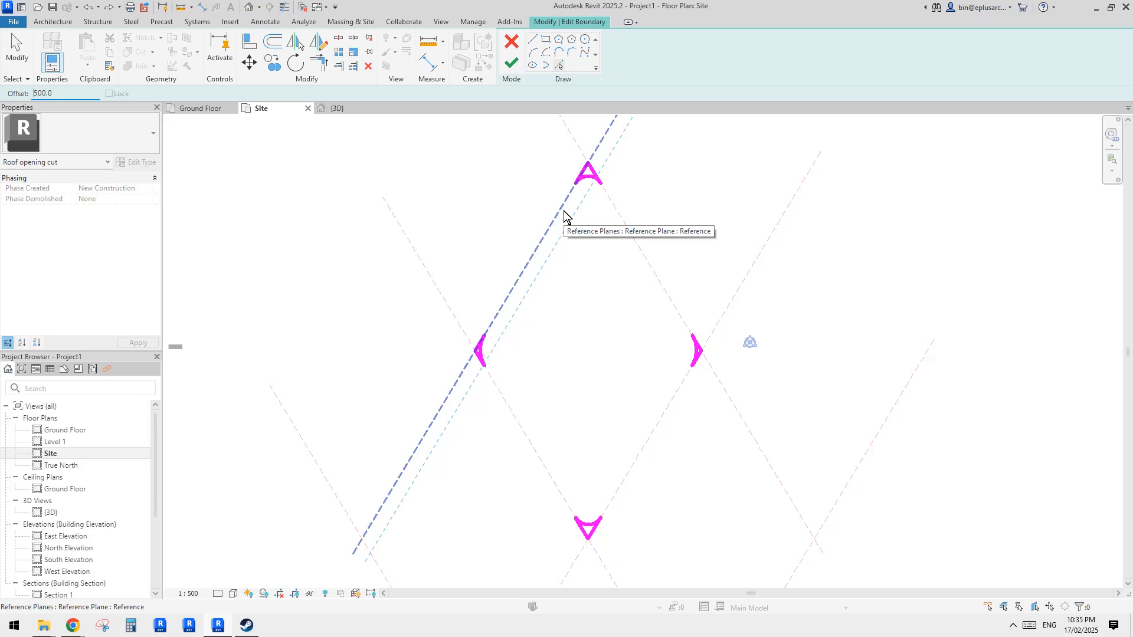
left_click(564, 216)
left_click(620, 222)
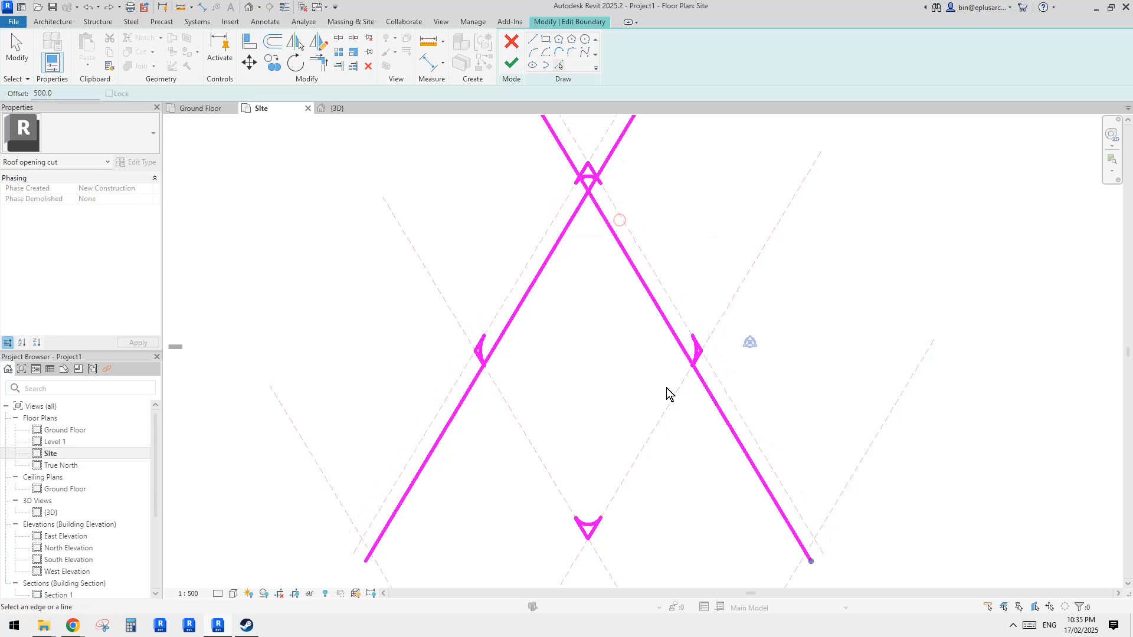
left_click(671, 393)
left_click(519, 414)
- Trim the four offset lines into a closed diamond at each corner and finish the opening sketch
key("t")
key("r")
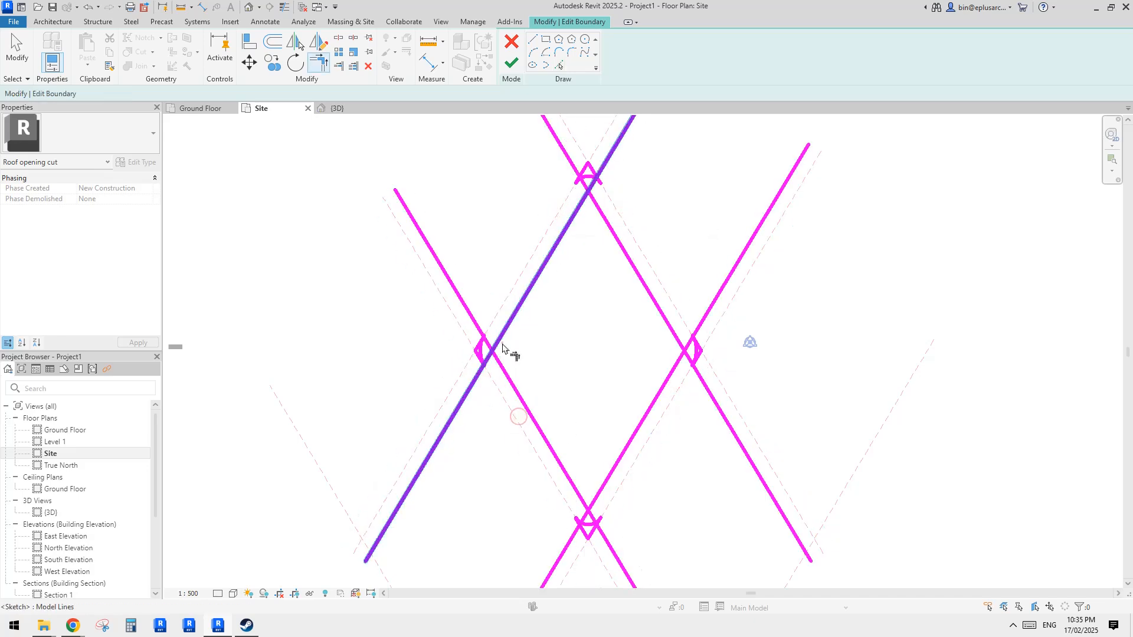
left_click(502, 343)
left_click(503, 365)
left_click(577, 223)
left_click(599, 213)
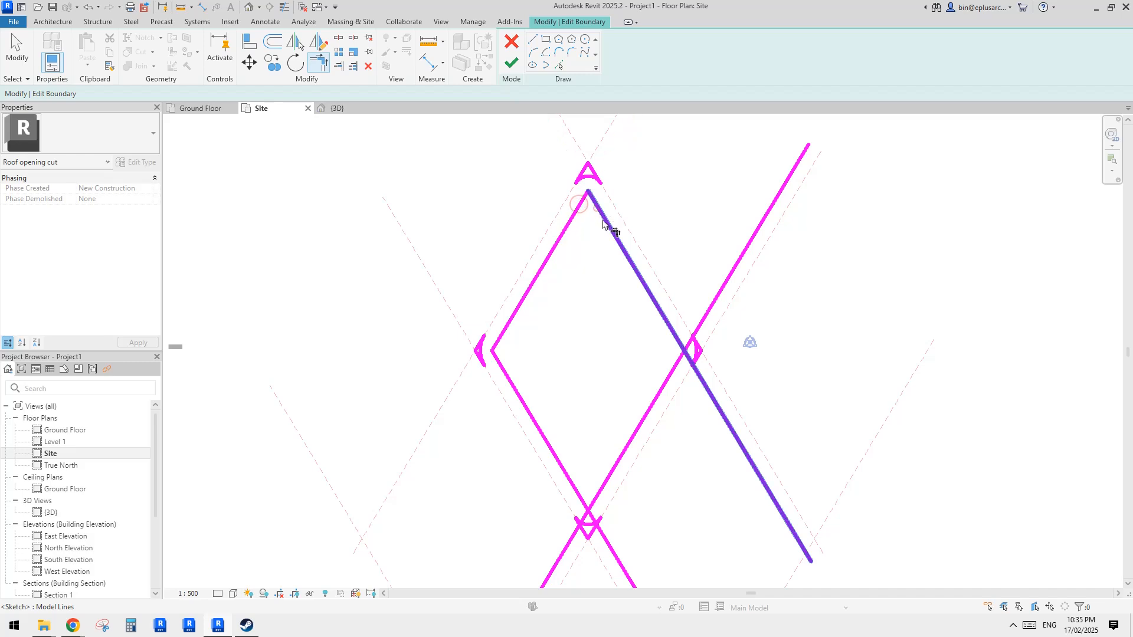
left_click(679, 373)
left_click(564, 469)
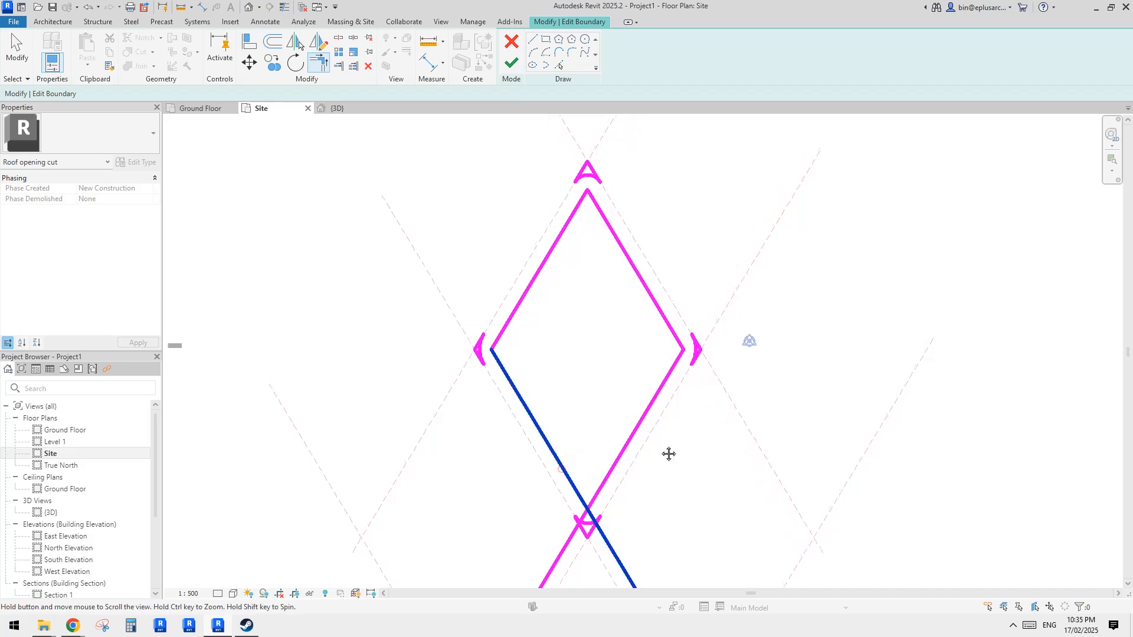
left_click(601, 475)
key("Escape")
left_click(512, 62)
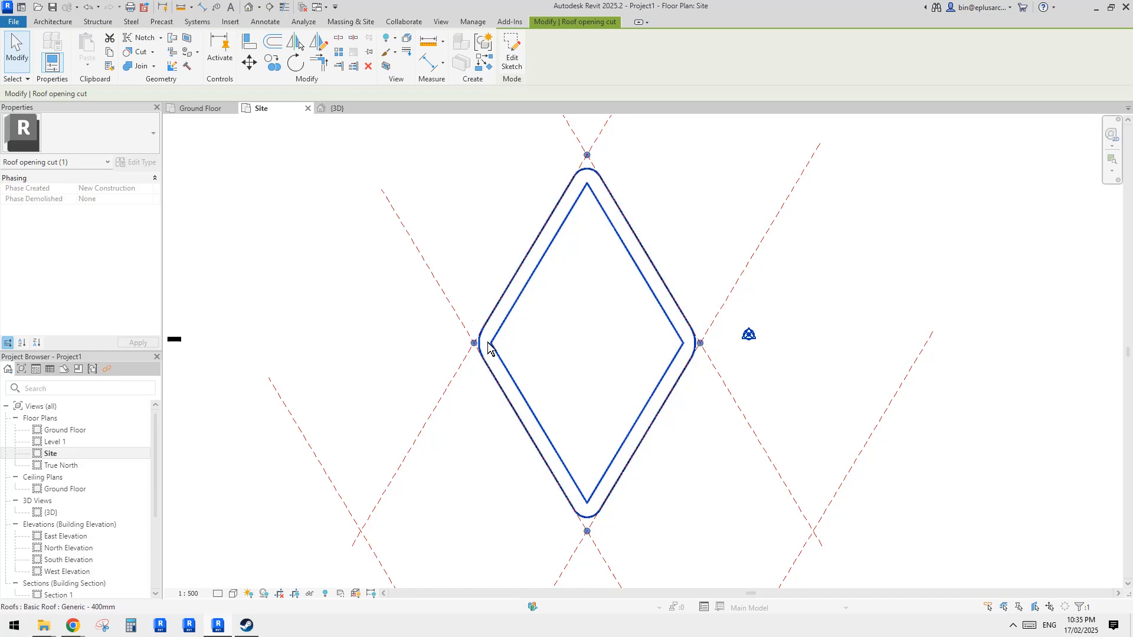
- Switch to the 3D view and orbit around the roof to examine its central diamond opening
left_click(248, 6)
middle_click_drag(796, 265, 901, 376, "shift")
middle_click_drag(703, 466, 855, 398, "shift")
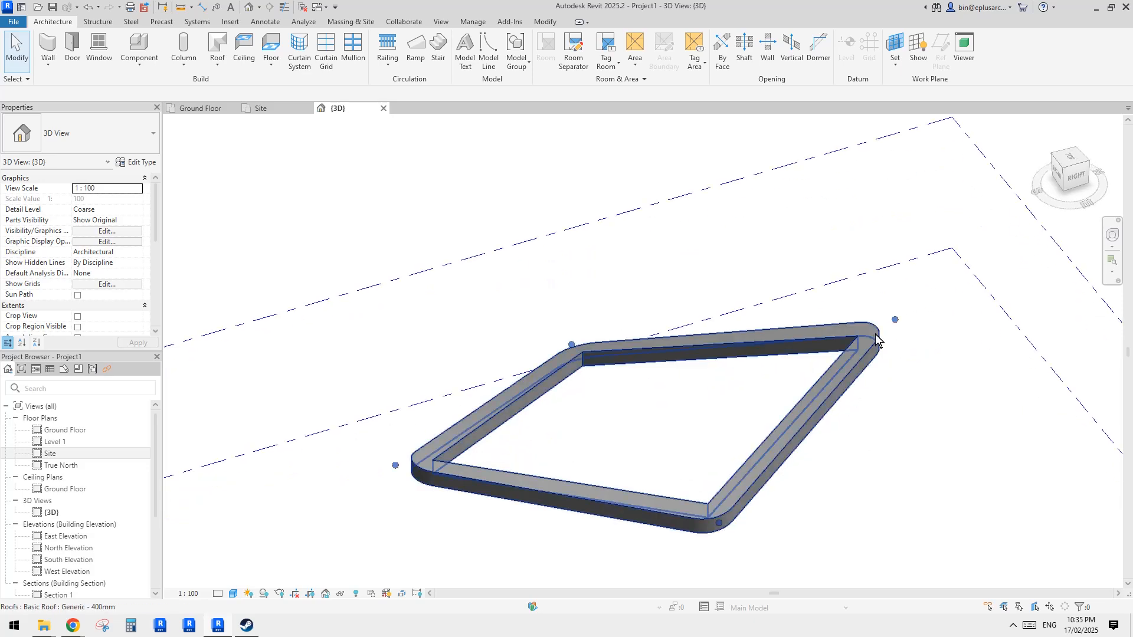
middle_click_drag(872, 348, 827, 417, "shift")
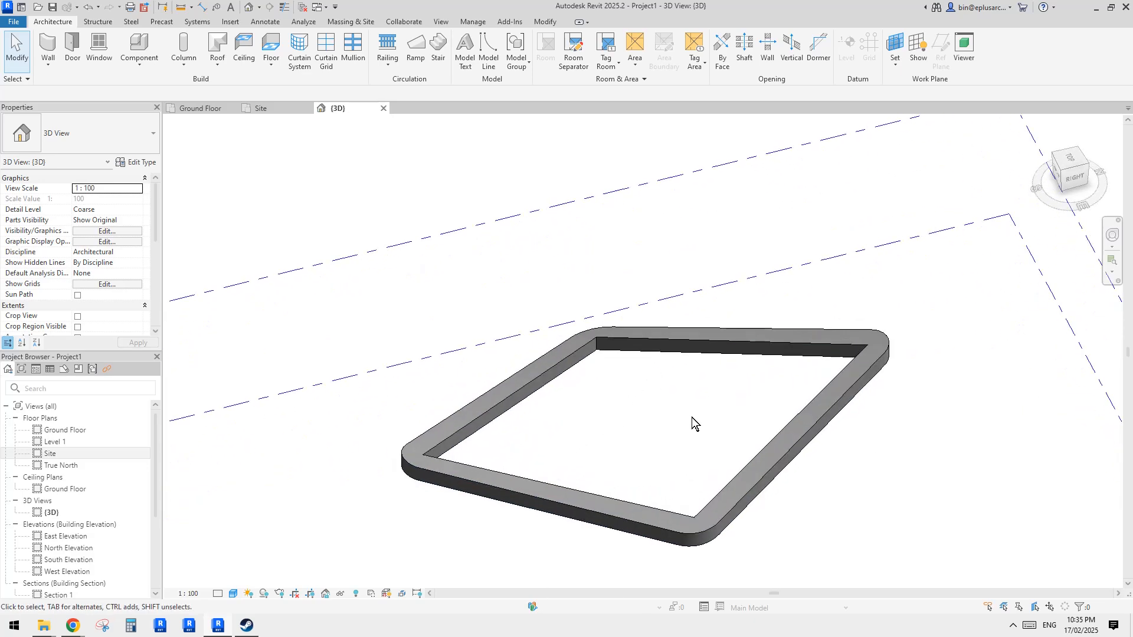
middle_click_drag(692, 417, 643, 407, "shift")
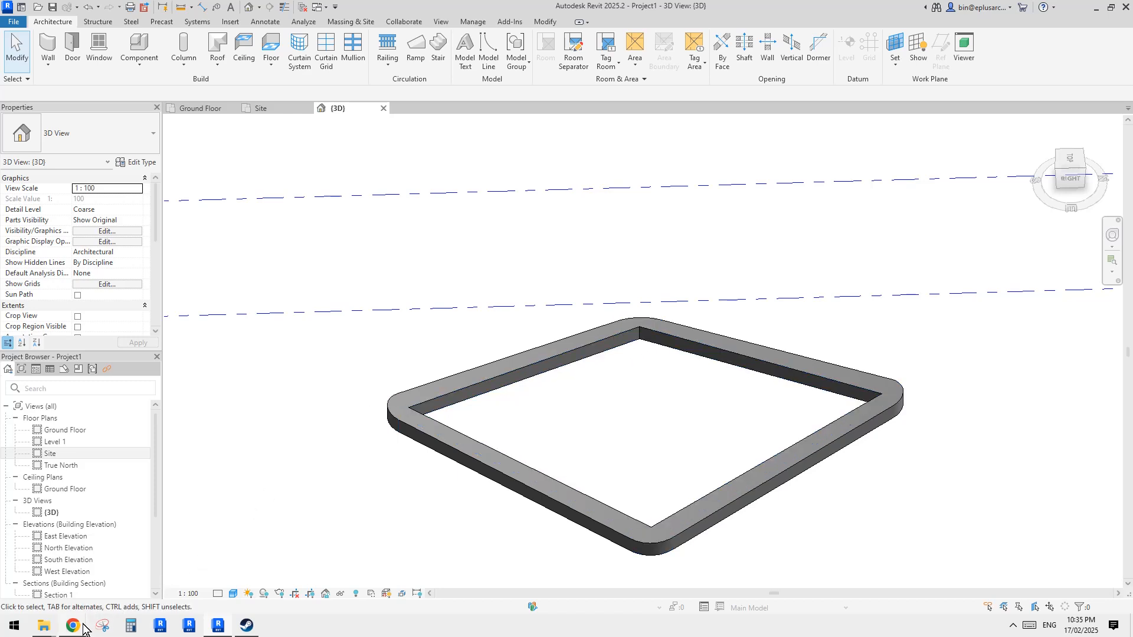
- Edit the opening cut's sketch on the Site plan and fillet its left corner with a 500 mm radius arc
double_click(662, 349)
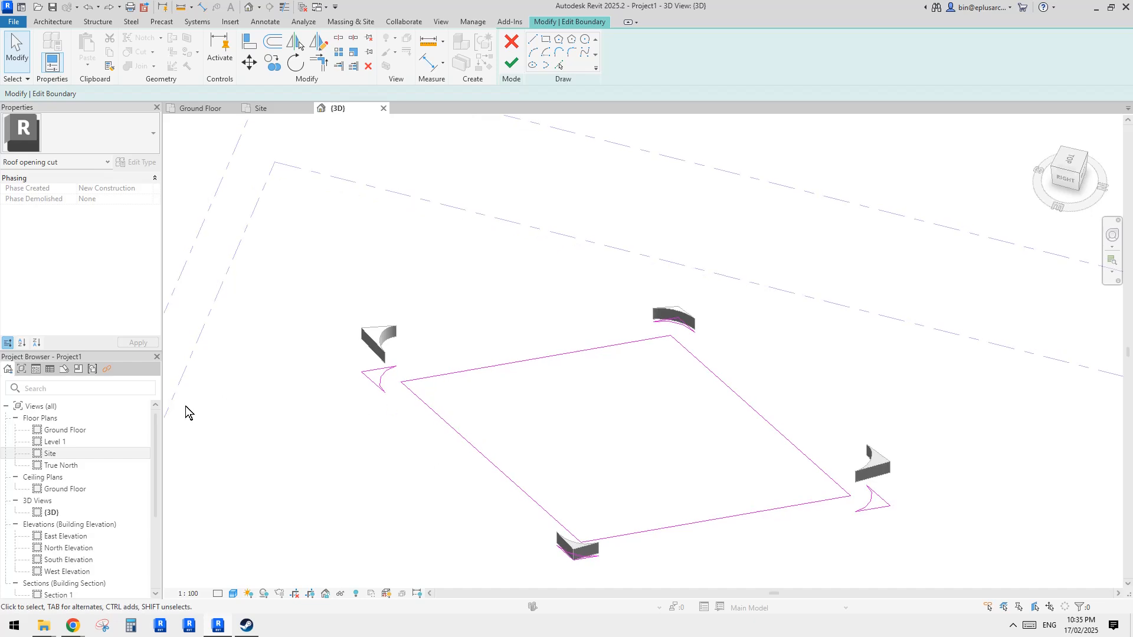
double_click(50, 453)
scroll(579, 215, "up", 3)
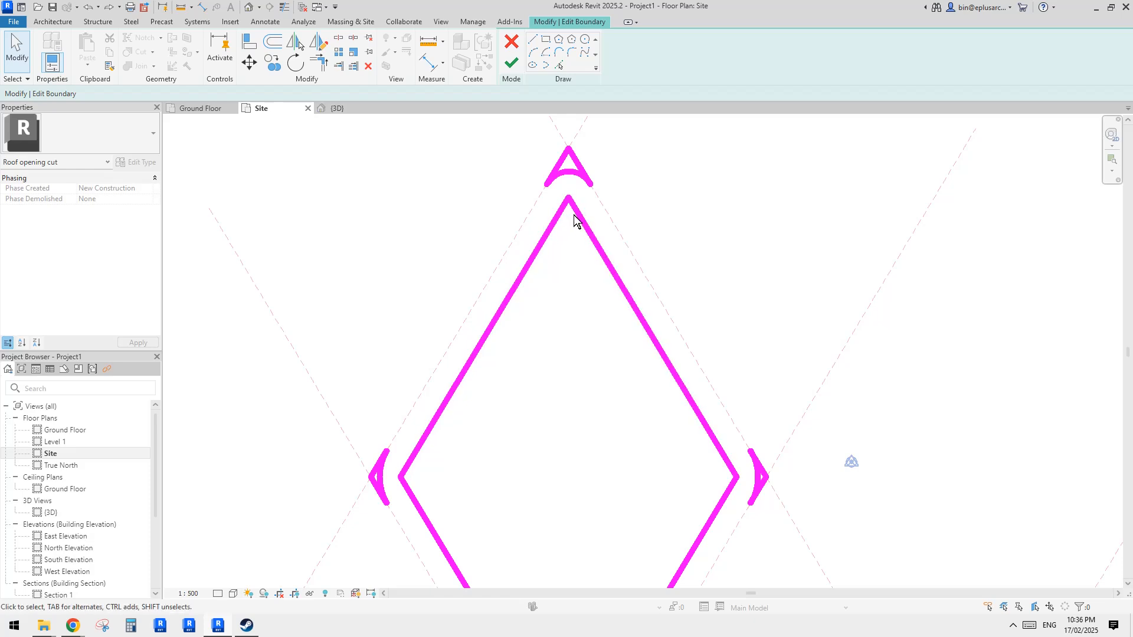
middle_click_drag(416, 466, 439, 374)
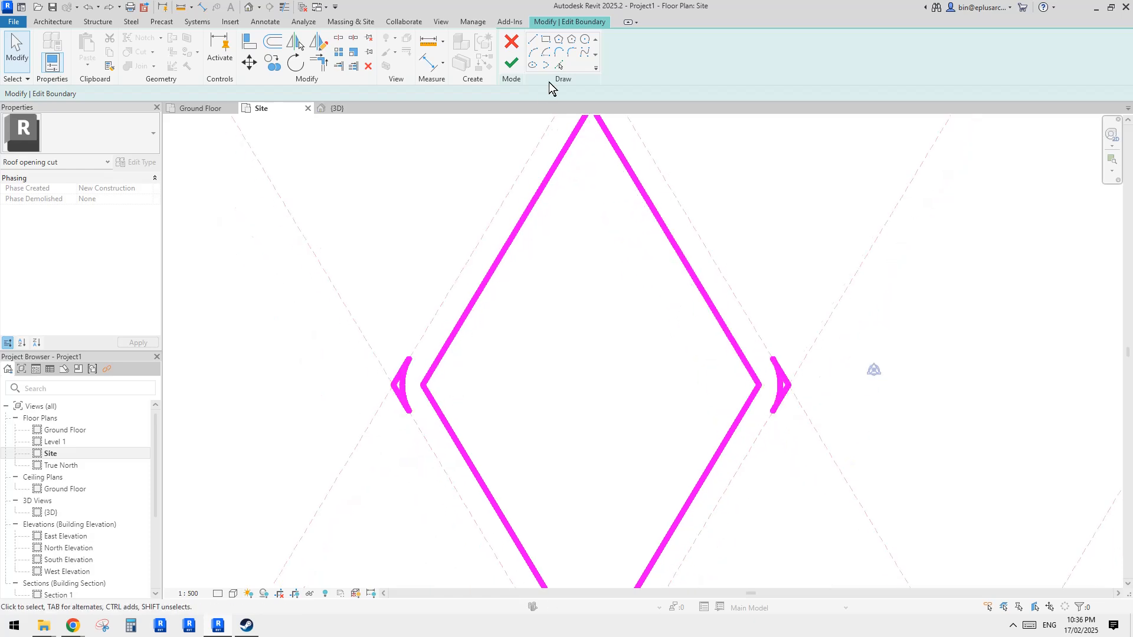
left_click(571, 51)
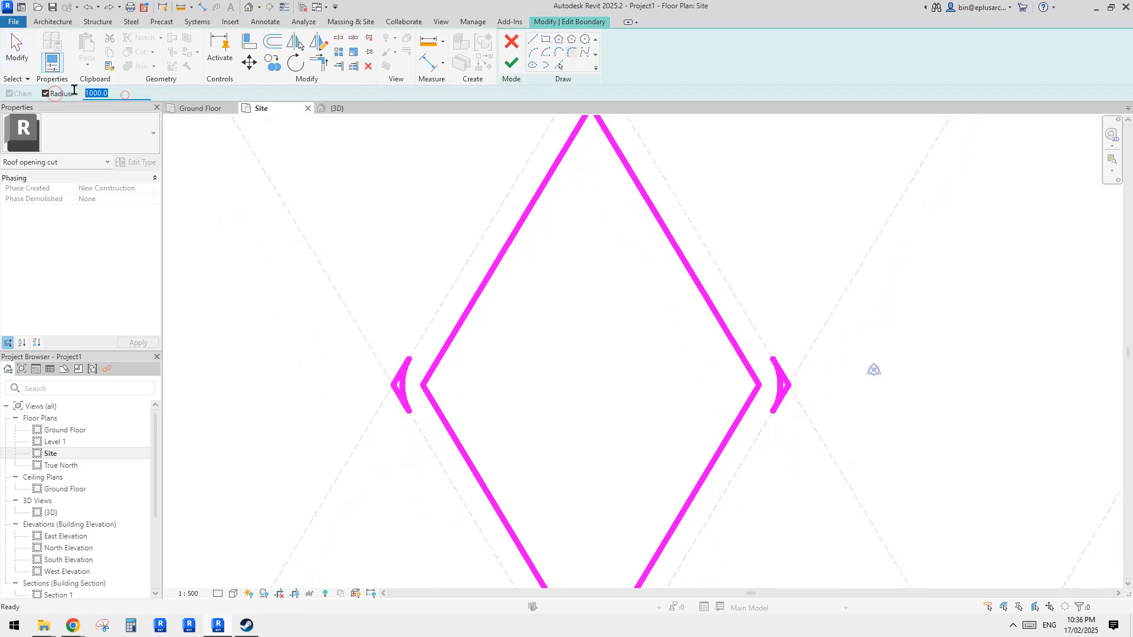
type("500")
key("Return")
middle_click_drag(265, 199, 264, 189)
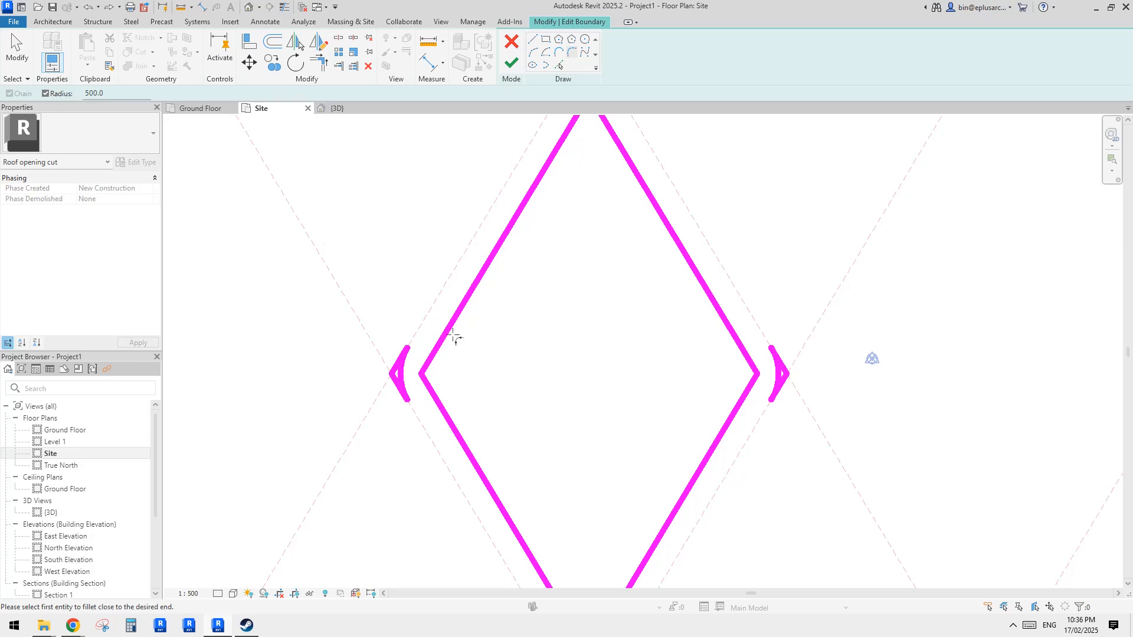
left_click(454, 336)
left_click(425, 384)
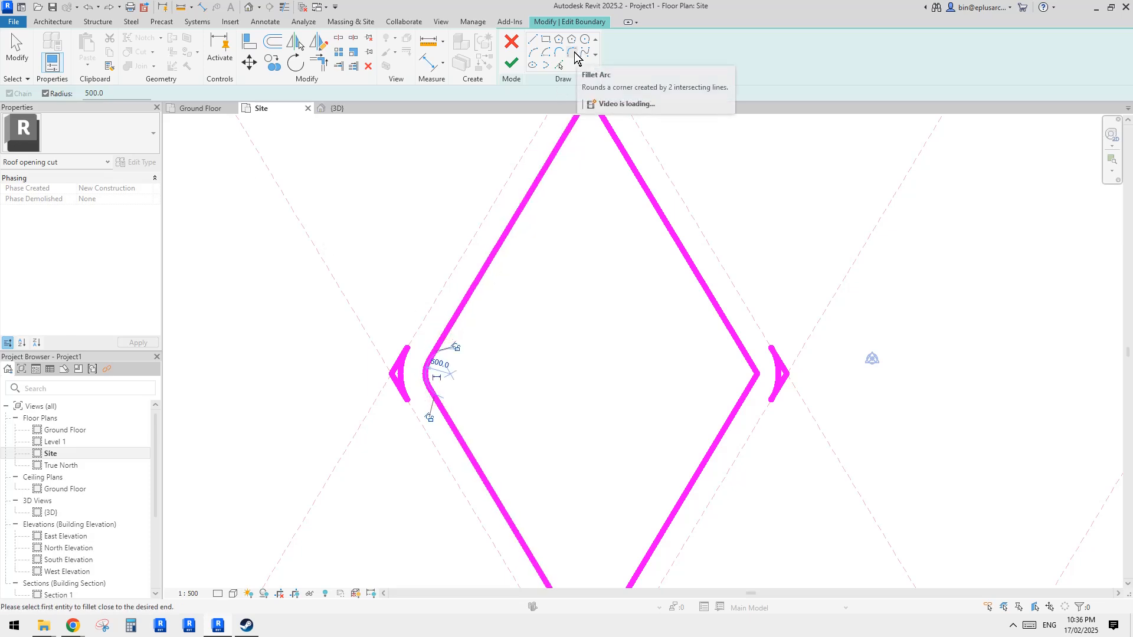
- Fillet the right corner of the opening's diamond sketch with a 500 mm arc
middle_click_drag(615, 440, 601, 318)
left_click(599, 494)
middle_click_drag(709, 337, 685, 411)
left_click(706, 299)
left_click(715, 335)
middle_click_drag(688, 310, 698, 453)
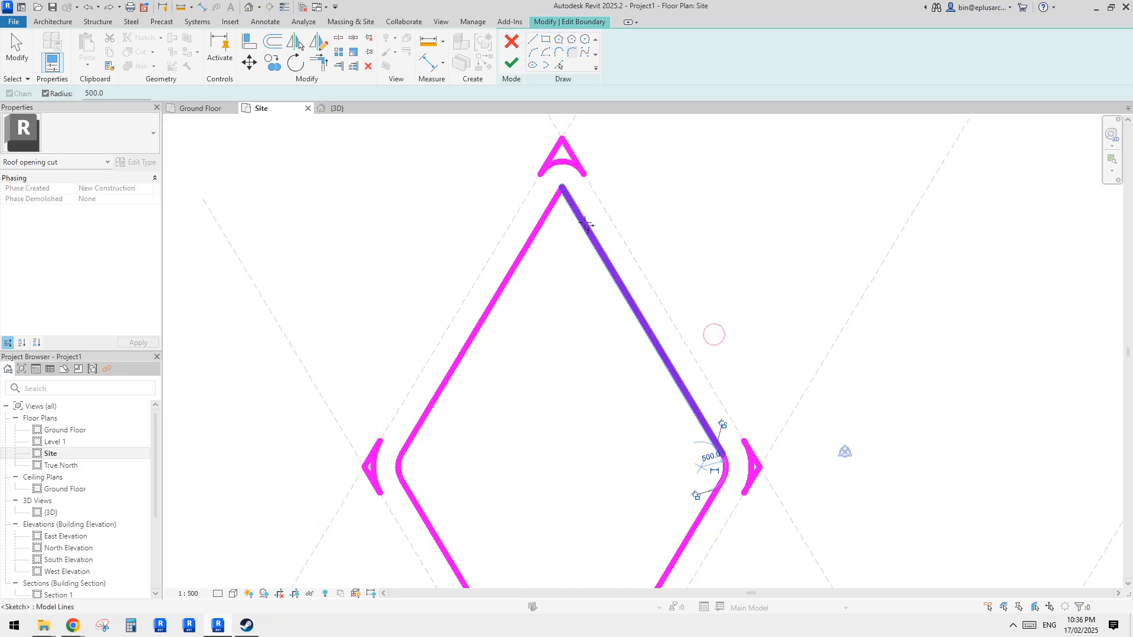
- Fillet the top and bottom corners of the diamond, setting the top fillet's radius to 200 mm
left_click(586, 221)
left_click(553, 213)
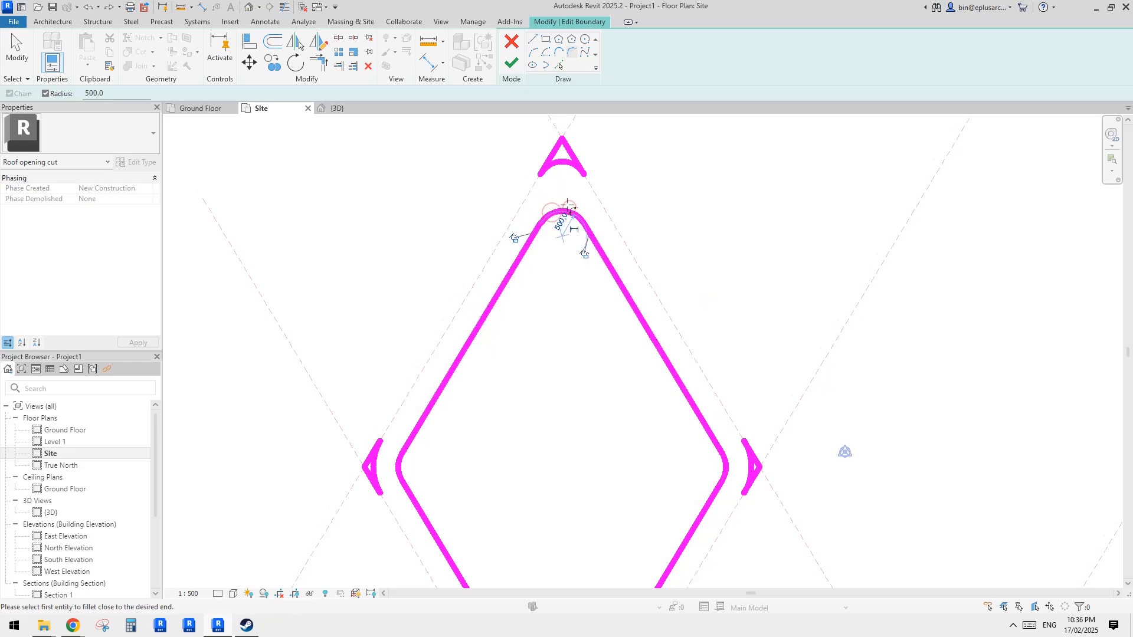
left_click(562, 223)
type("200")
middle_click_drag(587, 253, 621, 96)
left_click(668, 237)
scroll(603, 235, "down", 1)
key("Escape")
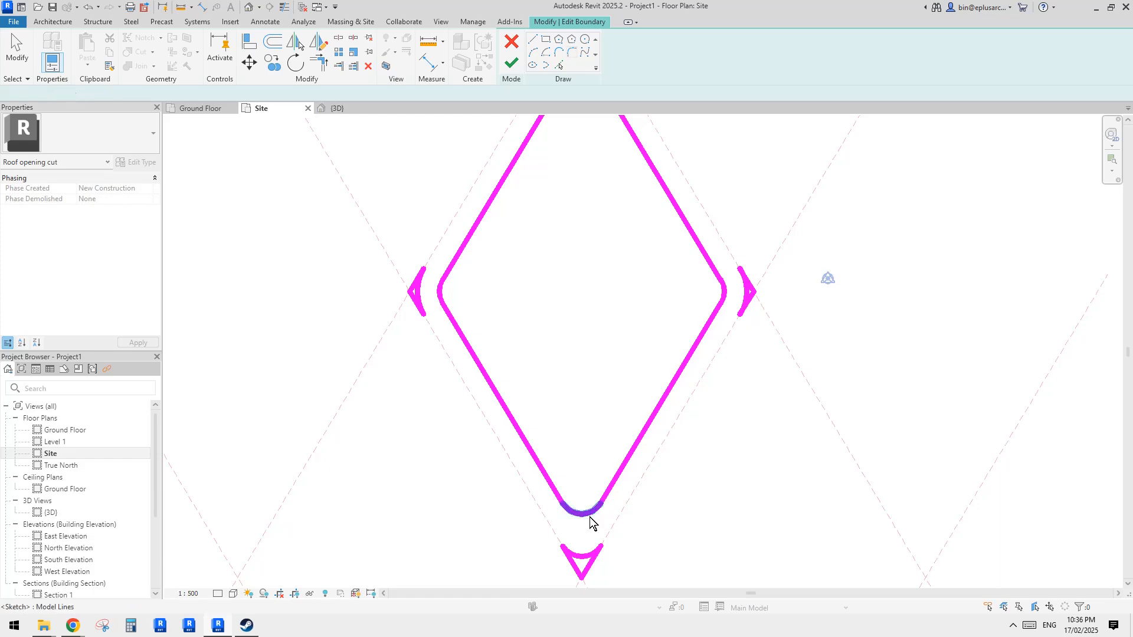
- Set the bottom fillet's radius to 200 mm and finish the opening sketch
left_click(589, 515)
left_click(578, 497)
type("200")
left_click(595, 412)
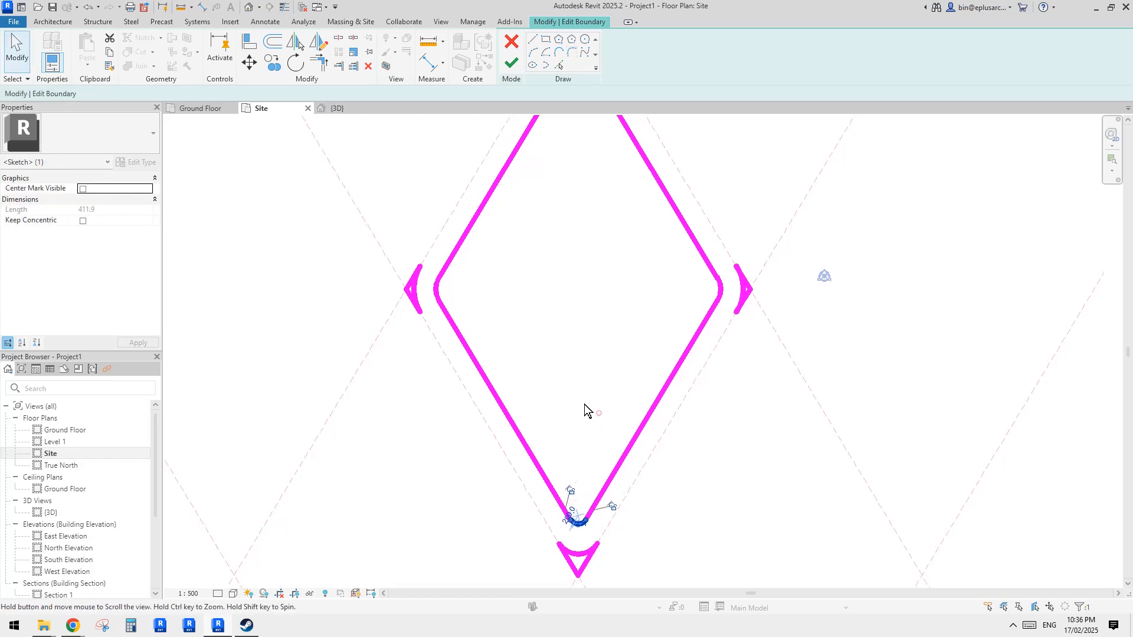
scroll(599, 414, "down", 2)
middle_click_drag(605, 424, 591, 461)
left_click(511, 69)
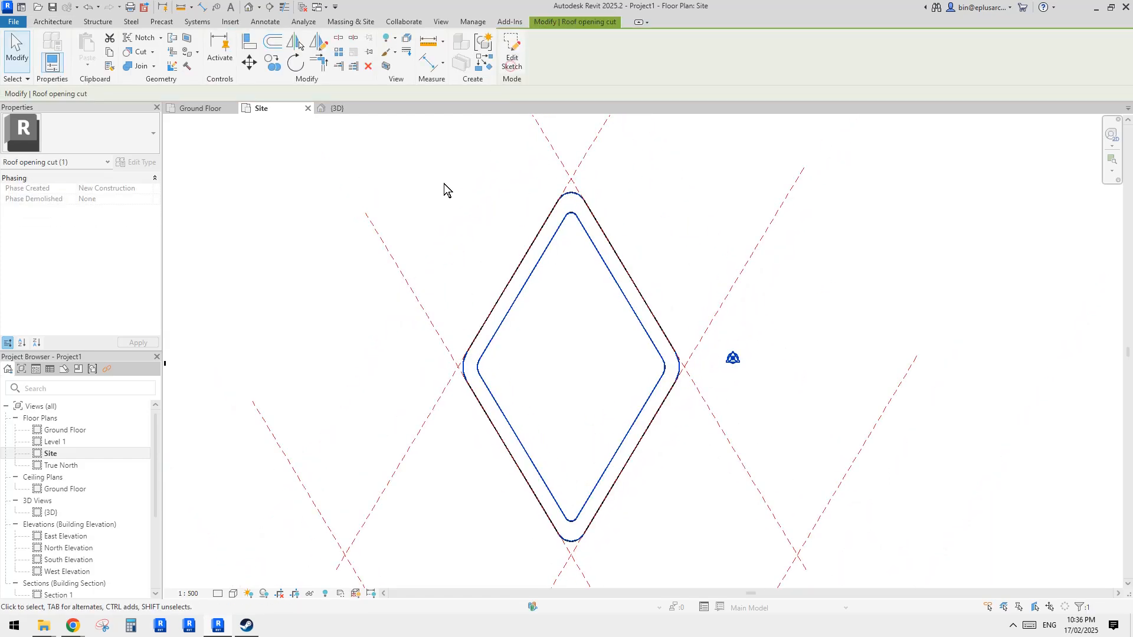
- Orbit the roof in the 3D view and compare it with the reference photo of the building
left_click(251, 8)
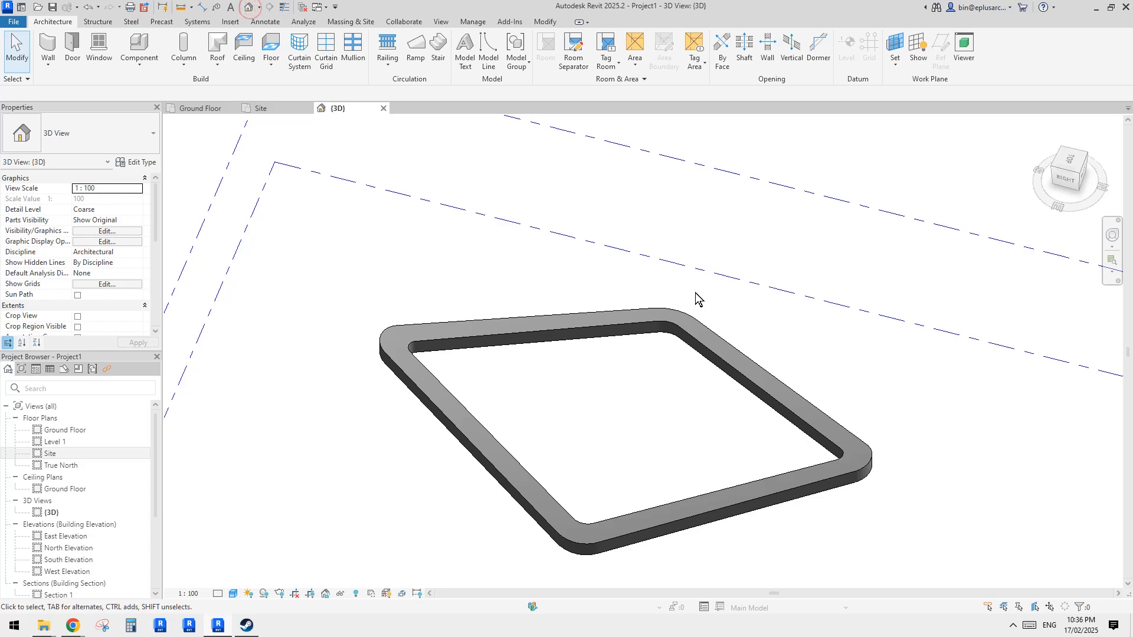
middle_click_drag(695, 296, 835, 487, "shift")
left_click(695, 422)
middle_click_drag(695, 421, 597, 345, "shift")
left_click(318, 537)
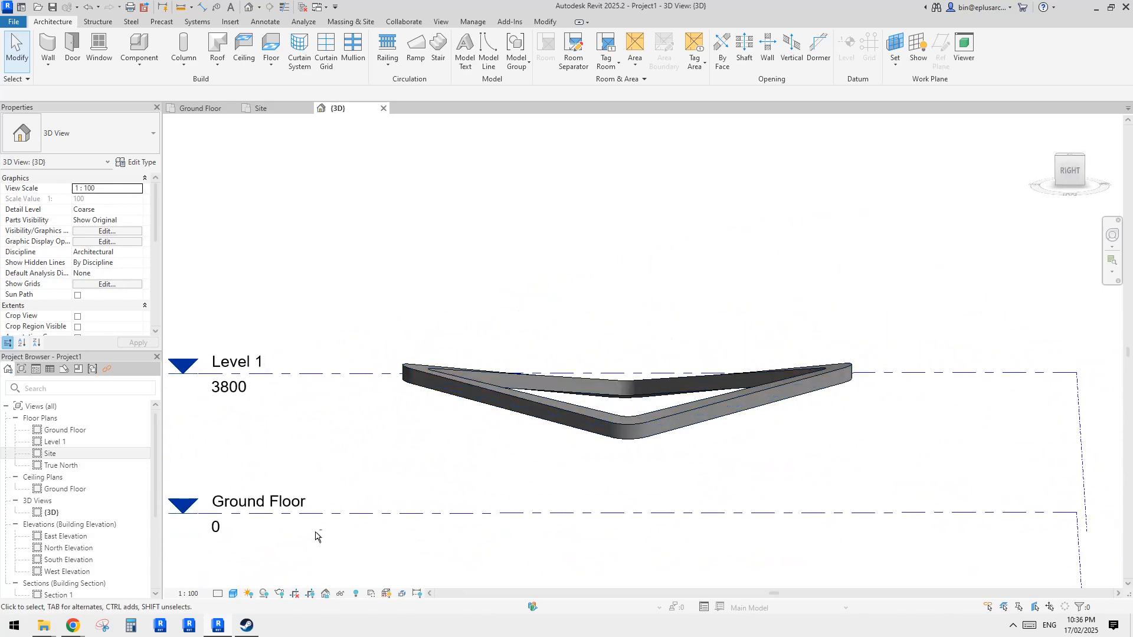
mouse_move(73, 626)
left_click(218, 572)
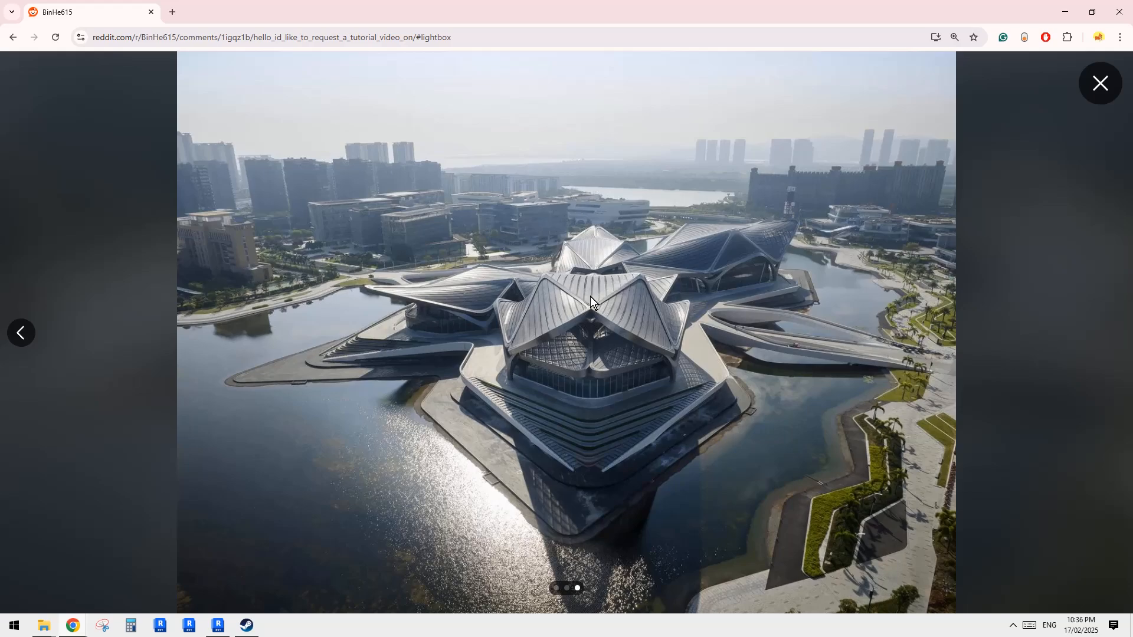
left_click(220, 626)
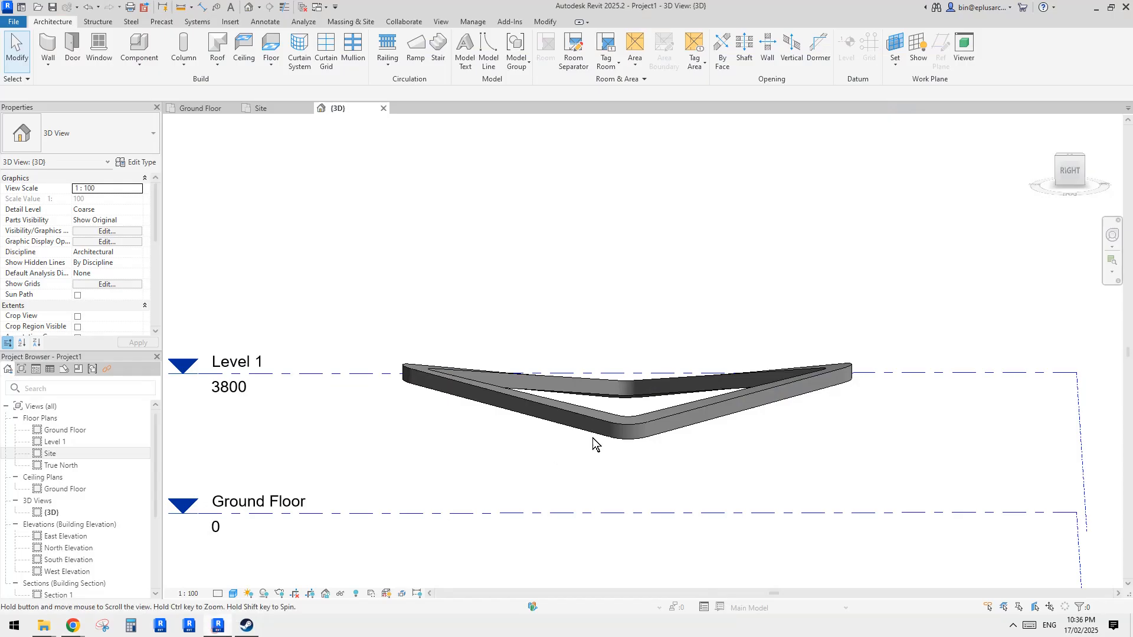
middle_click_drag(593, 438, 736, 399, "shift")
- Edit the opening sketch in 3D and offset its whole loop 200 mm outward without copying
double_click(735, 397)
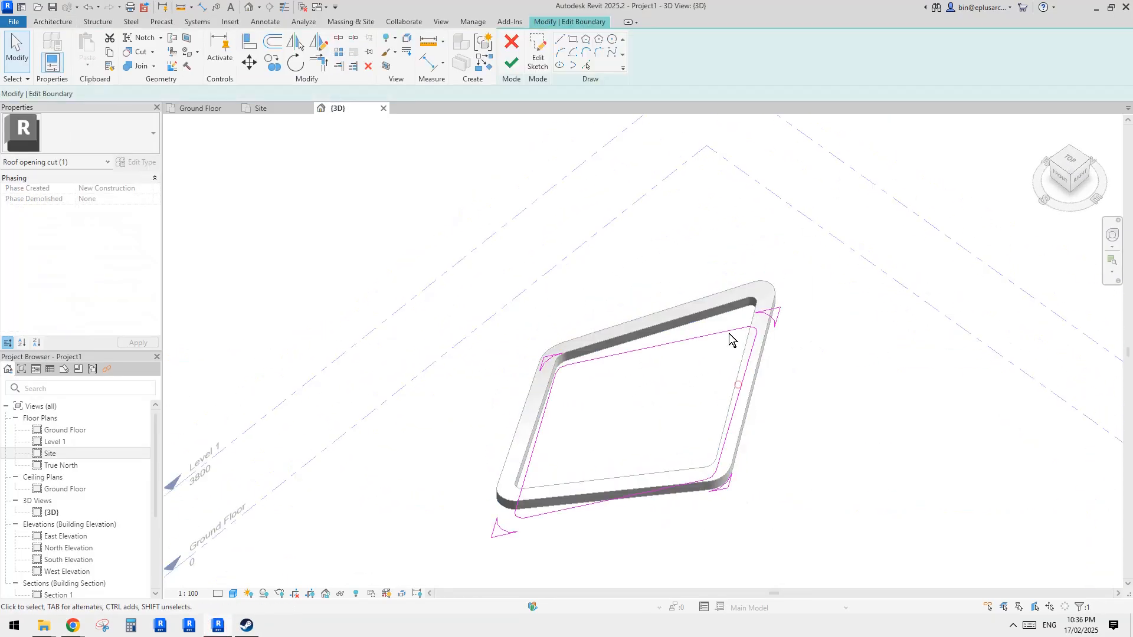
mouse_move(729, 334)
middle_mouse_down("shift")
mouse_move(700, 335)
mouse_move(698, 348)
middle_mouse_up("shift")
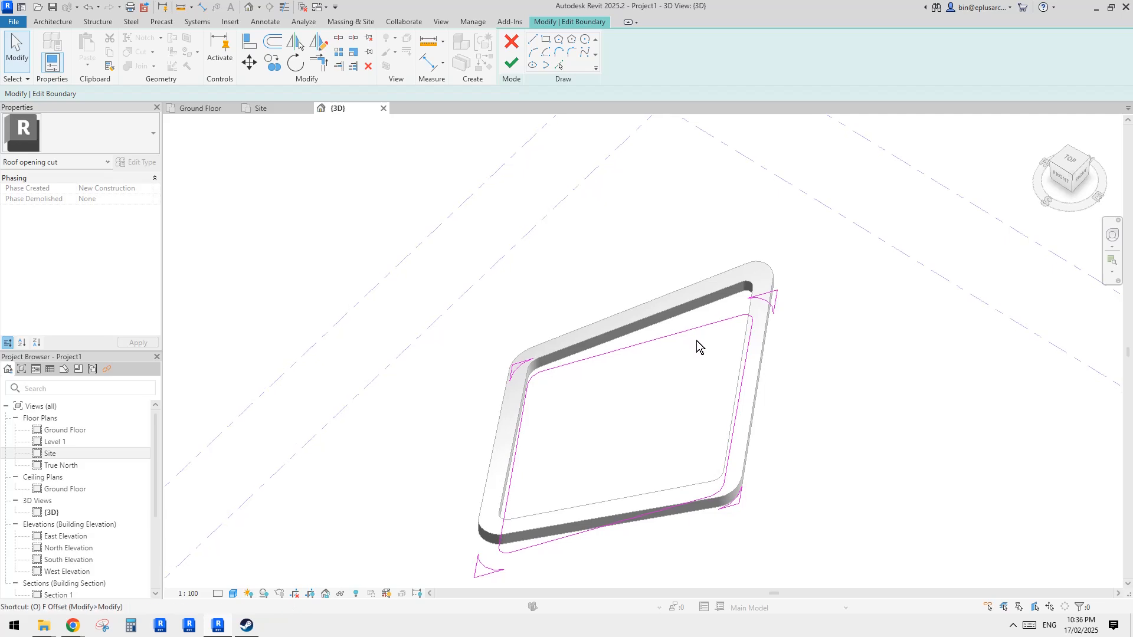
key("o")
key("f")
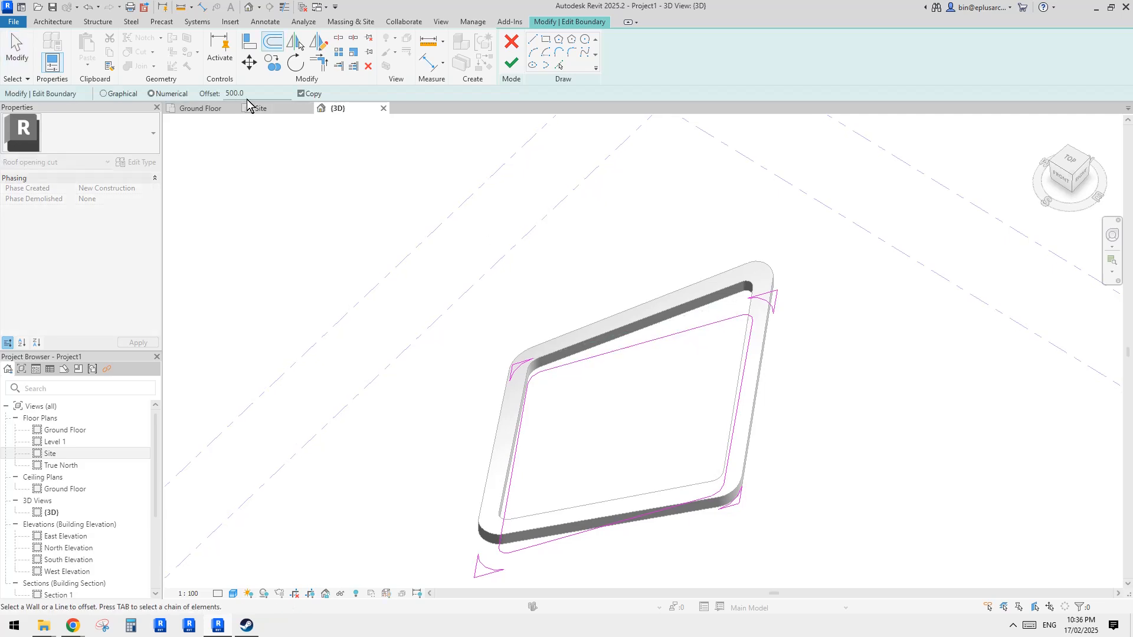
left_click(220, 94)
type("200")
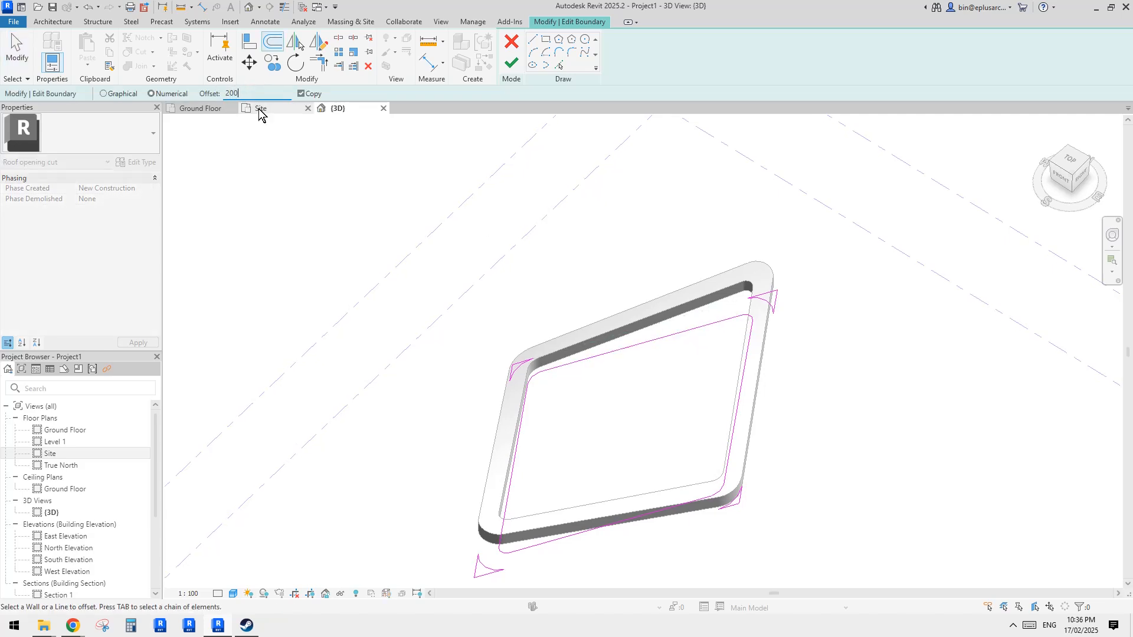
left_click(302, 93)
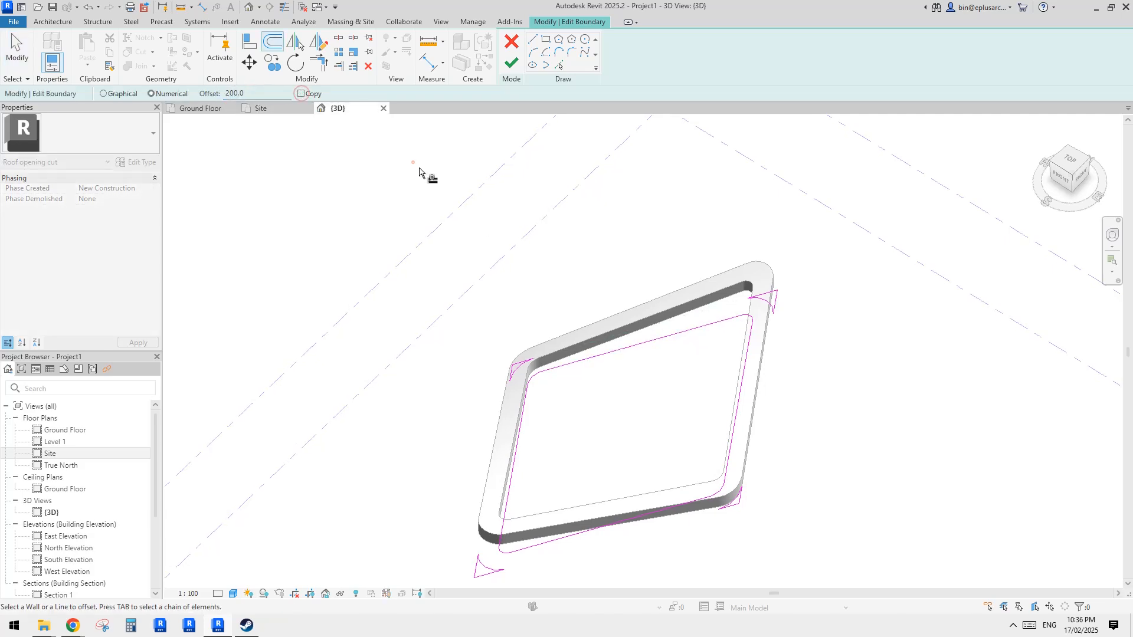
key("Tab")
left_click(734, 324)
key("Escape")
- Finish the edited opening sketch
mouse_move(760, 347)
middle_mouse_down("shift")
mouse_move(744, 395)
mouse_move(736, 287)
middle_mouse_up("shift")
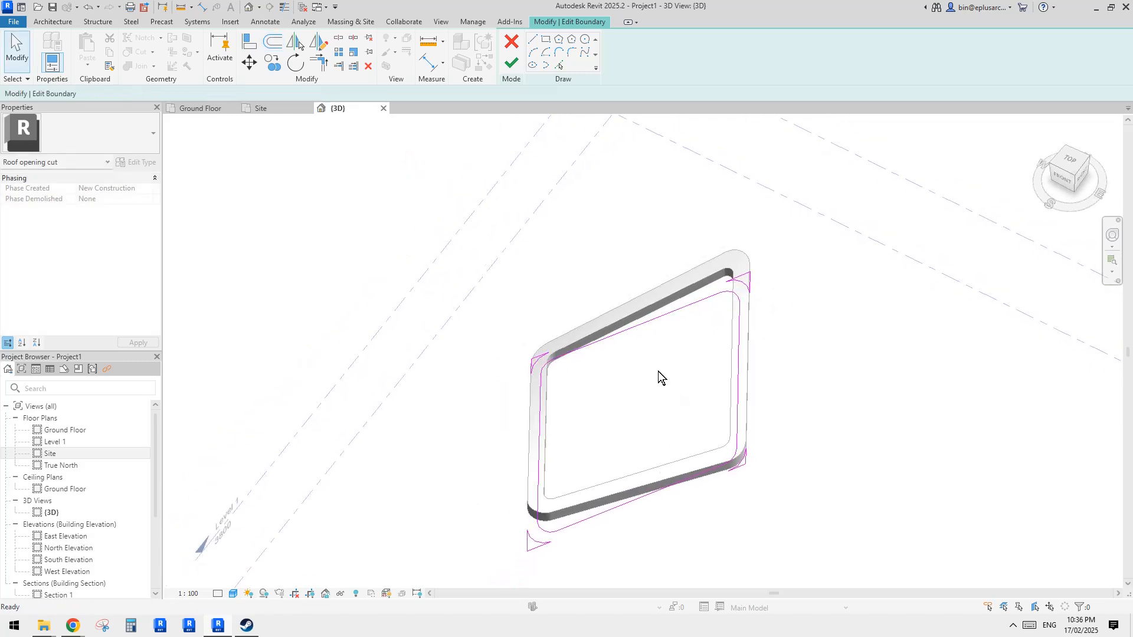
middle_click_drag(660, 380, 701, 421, "shift")
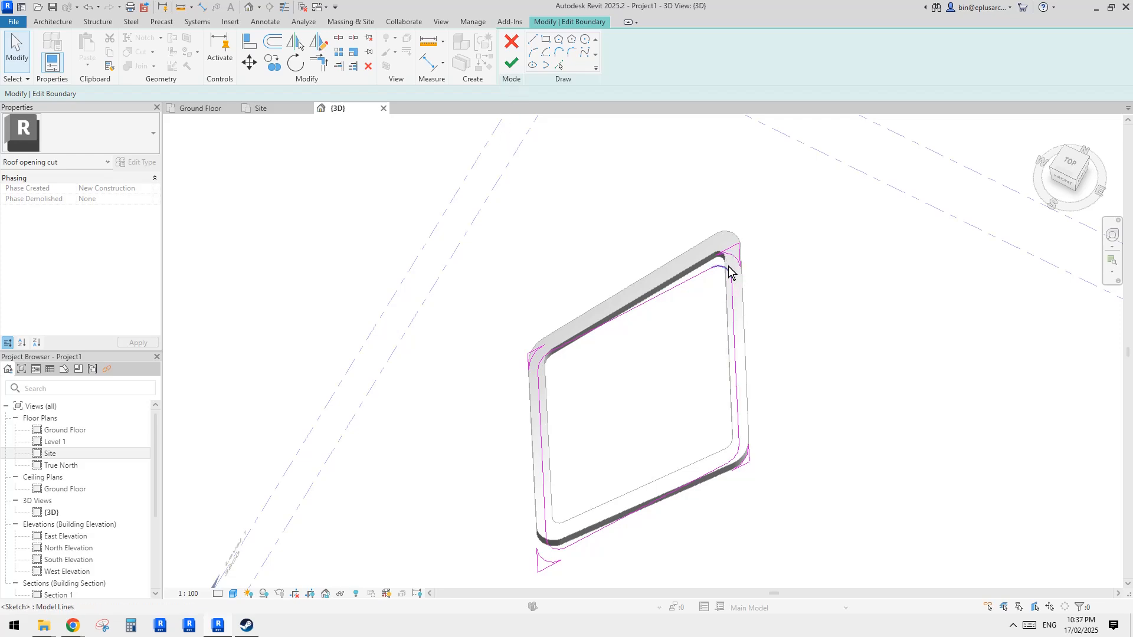
left_click(511, 62)
left_click(748, 303)
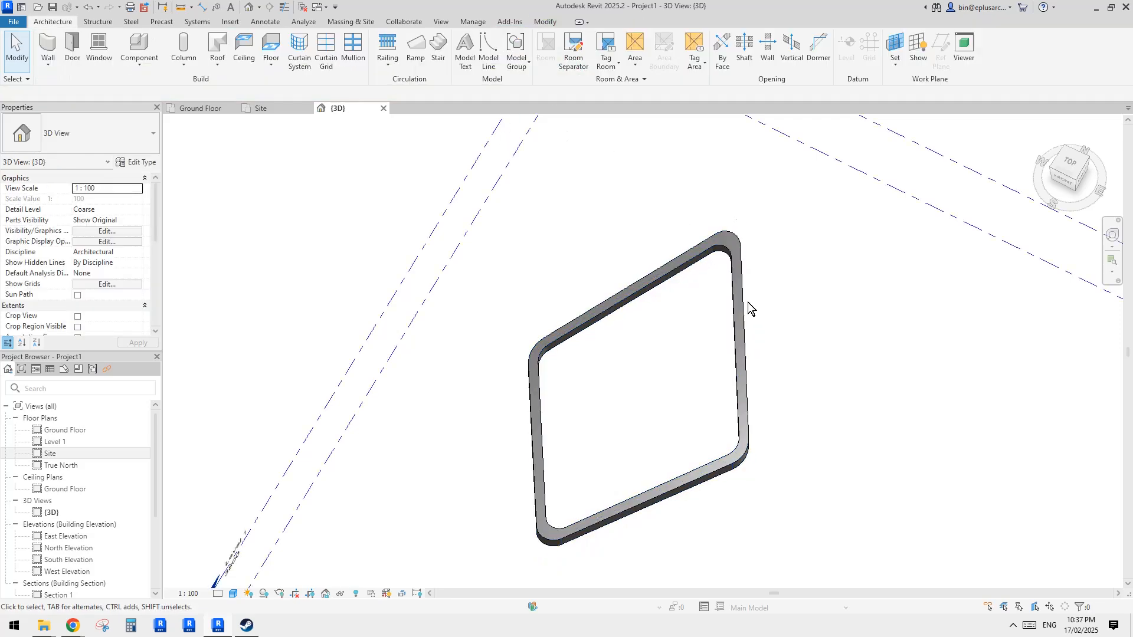
- Compare the rounded diamond roof in 3D with the reference photo of the building
middle_click_drag(734, 399, 731, 215, "shift")
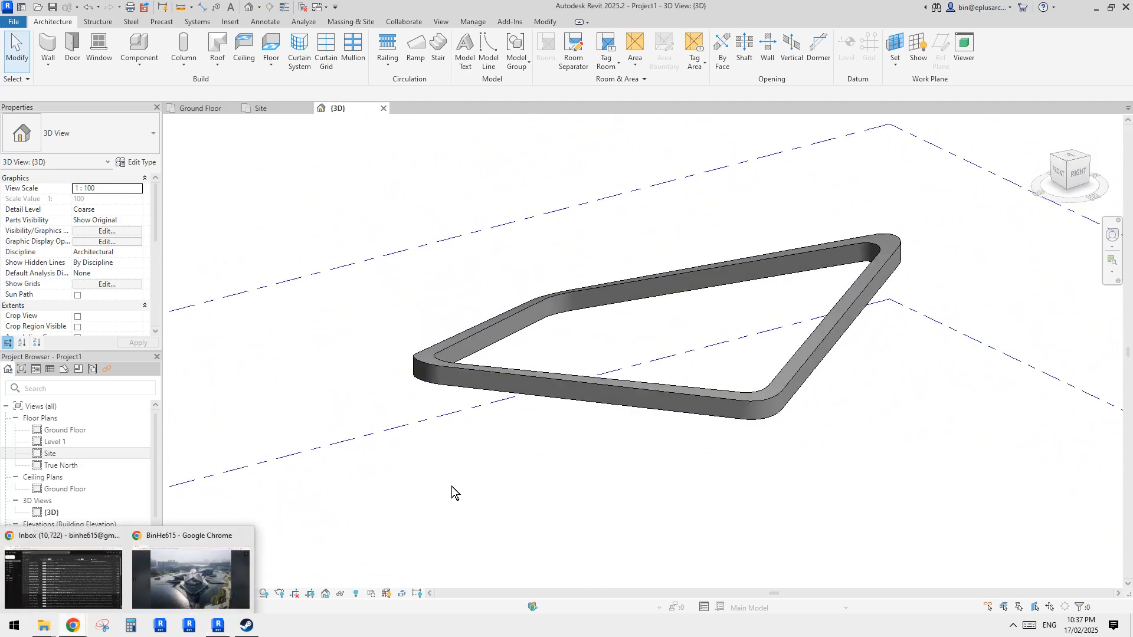
left_click(191, 584)
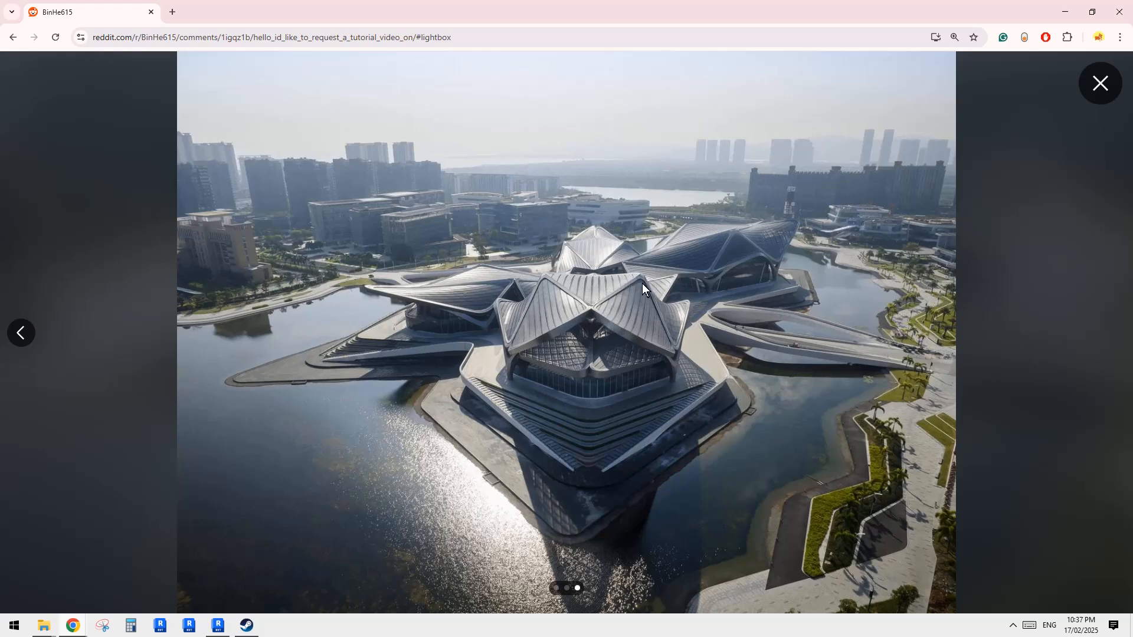
left_click(218, 623)
scroll(653, 416, "down", 4)
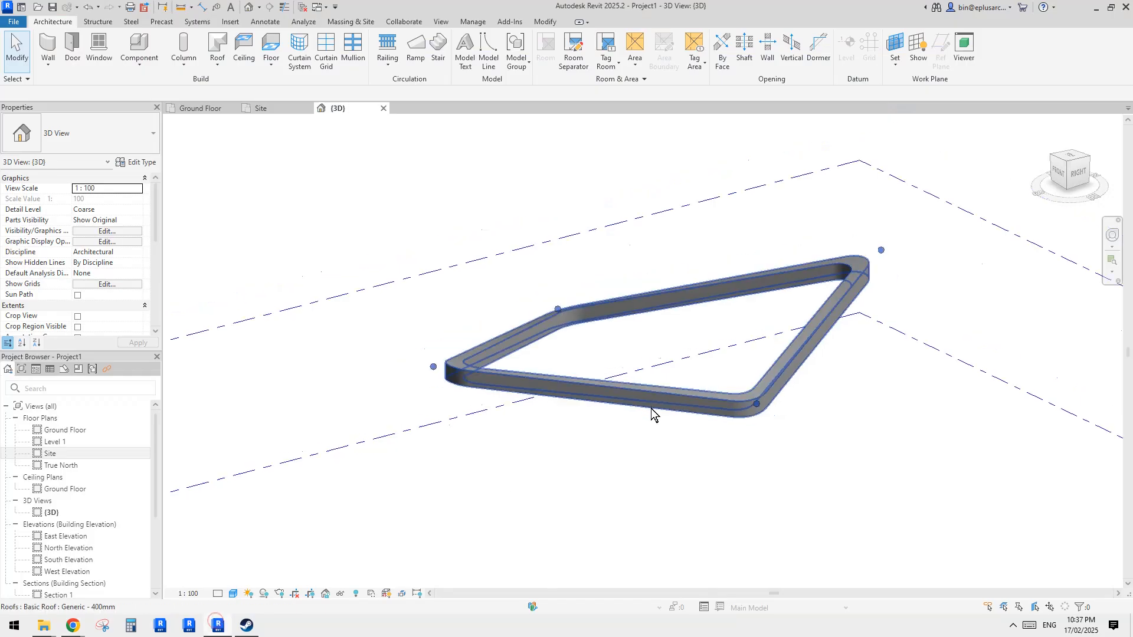
middle_click_drag(653, 415, 683, 449, "shift")
- Examine the diamond roof's corners and outline in the Site plan
double_click(54, 453)
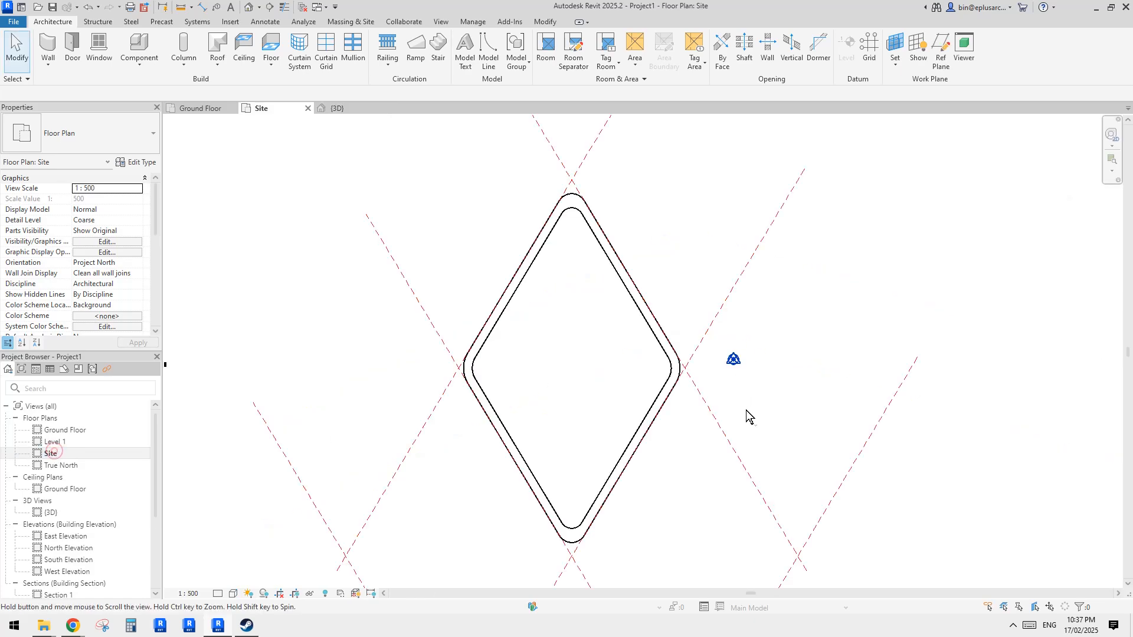
left_click(673, 353)
scroll(671, 350, "up", 2)
key("Escape")
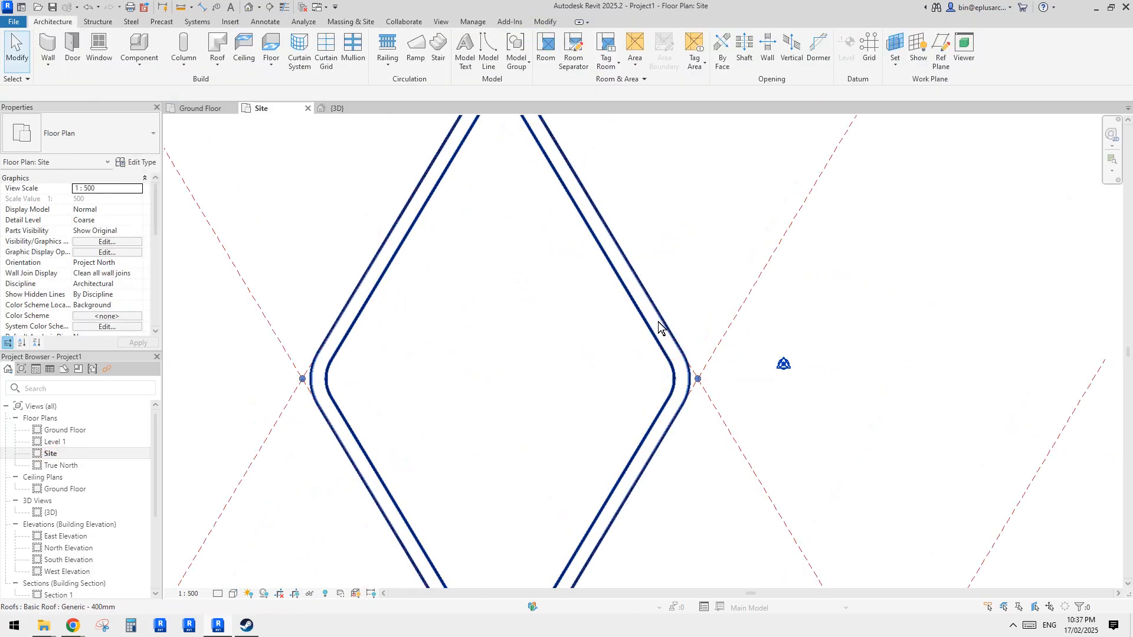
left_click(657, 321)
scroll(655, 322, "down", 1)
scroll(654, 323, "down", 2)
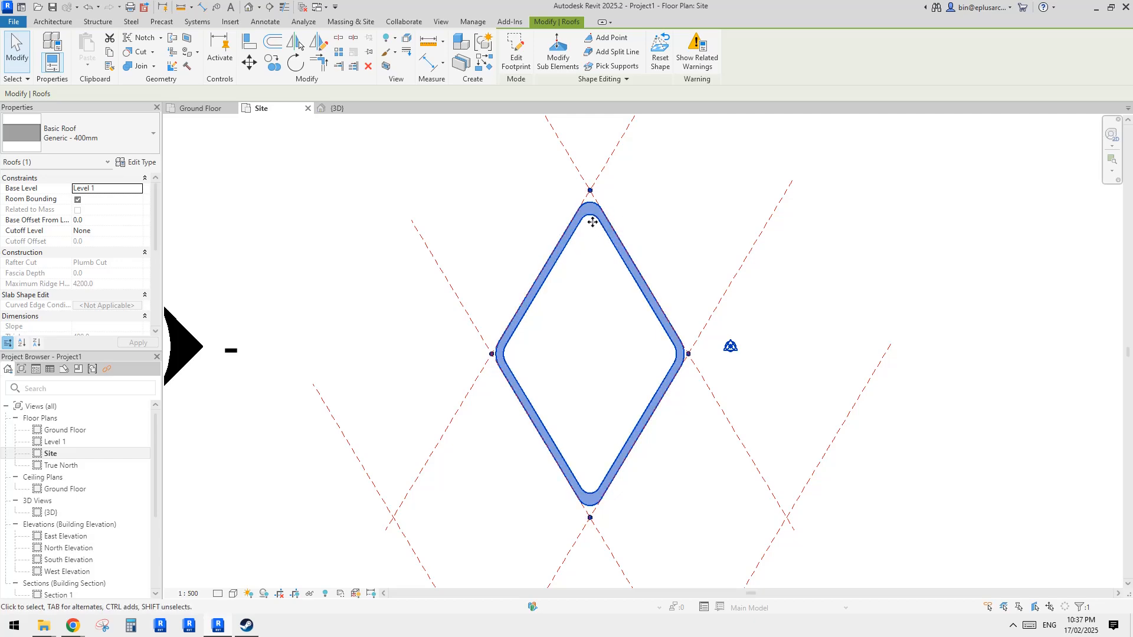
scroll(587, 228, "up", 2)
scroll(588, 228, "up", 1)
key("Escape")
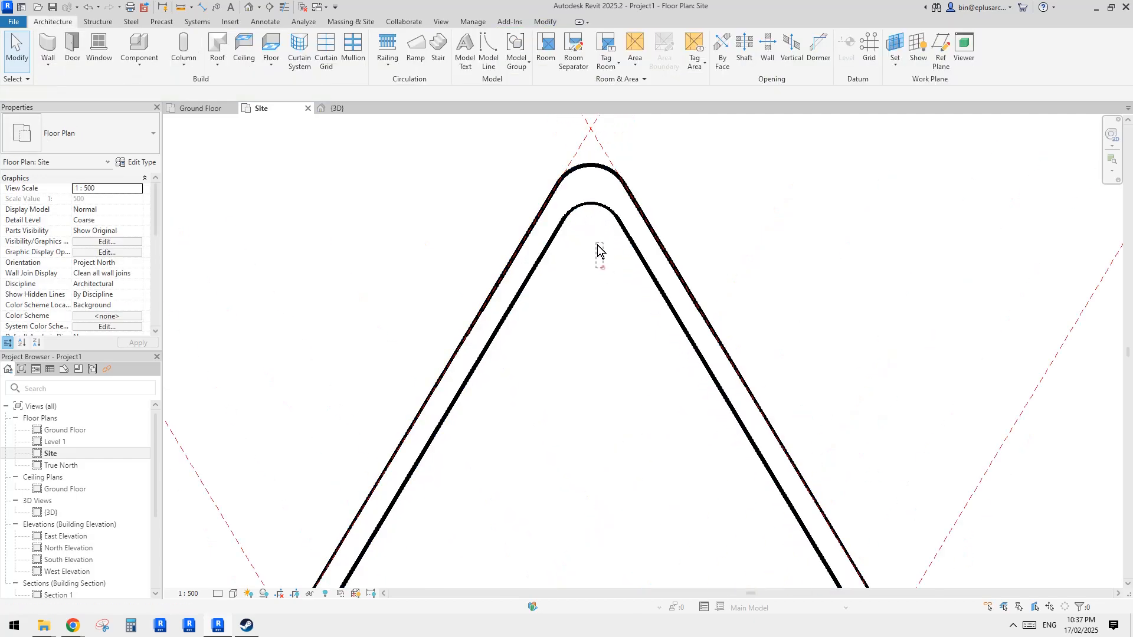
- Copy the roof and its opening cut from the top corner point to the right corner point
left_click(587, 193)
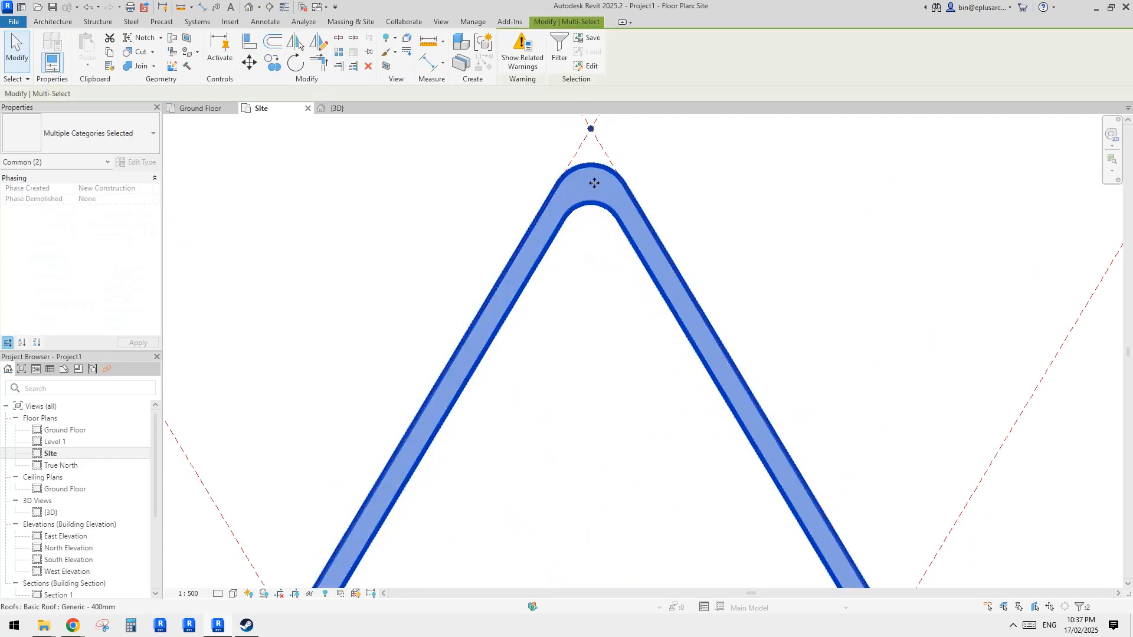
left_click(559, 59)
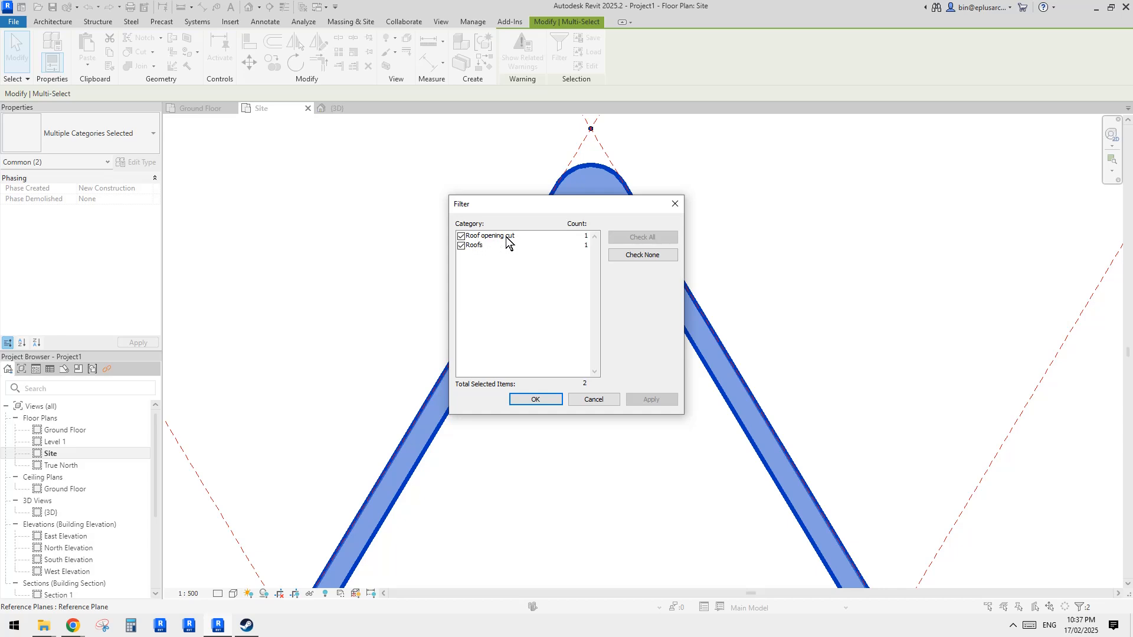
left_click(543, 404)
scroll(590, 177, "down", 3)
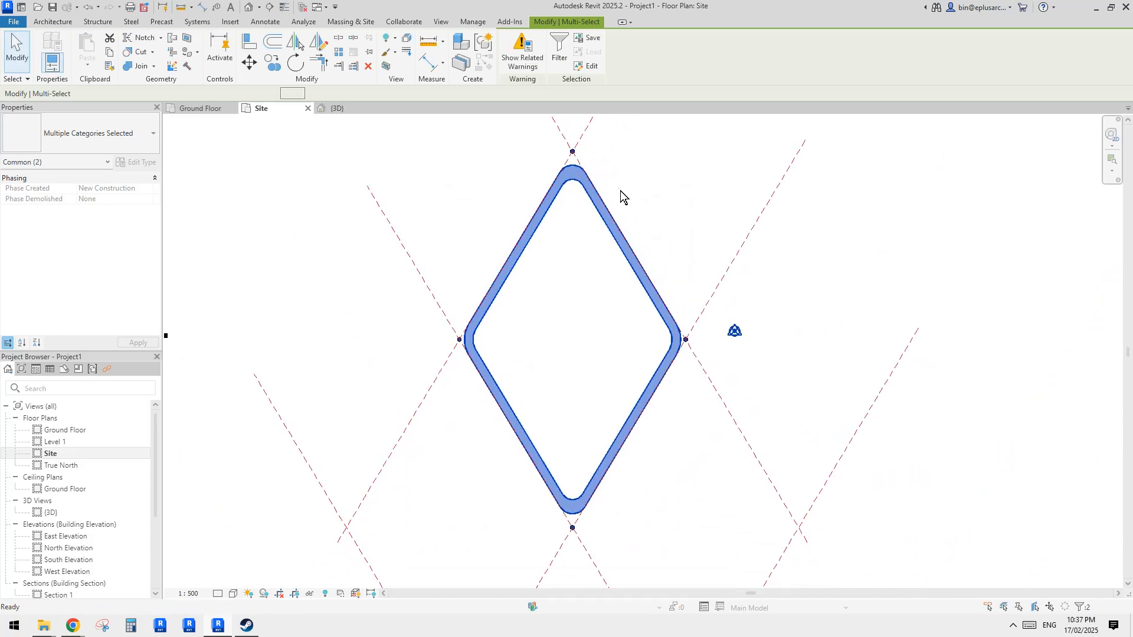
key("c")
key("o")
left_click(572, 152)
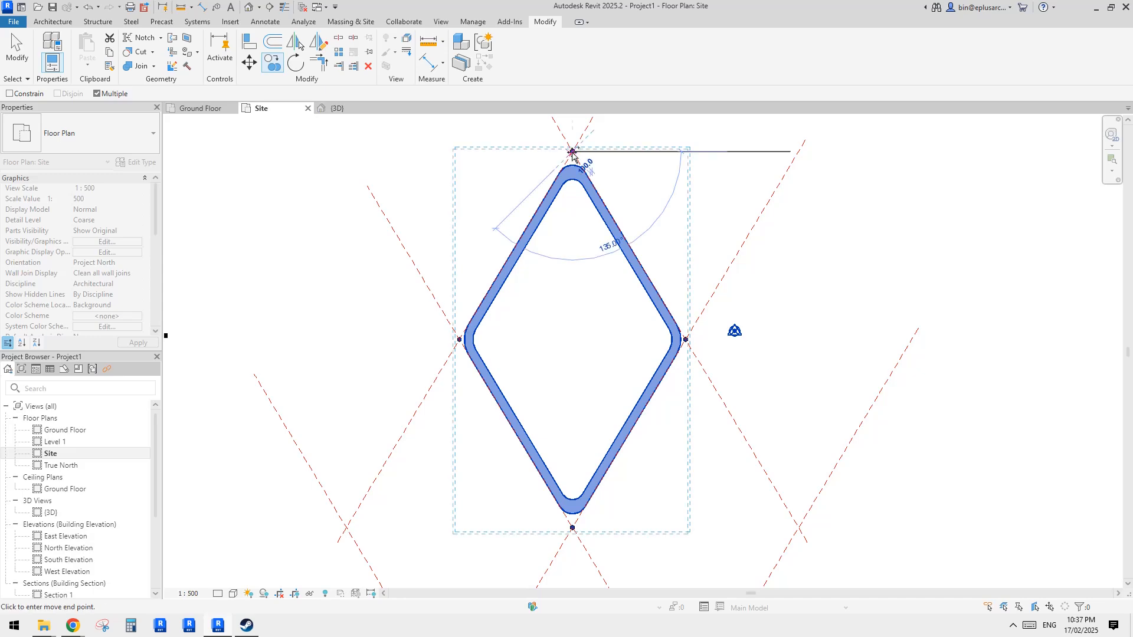
left_click(689, 339)
scroll(726, 313, "down", 2)
middle_click_drag(726, 314, 632, 302)
key("Escape")
- Select the original diamond roof in the Site plan
middle_click_drag(567, 195, 585, 267)
scroll(584, 267, "up", 1)
scroll(585, 267, "up", 1)
left_click(607, 246)
scroll(650, 353, "down", 1)
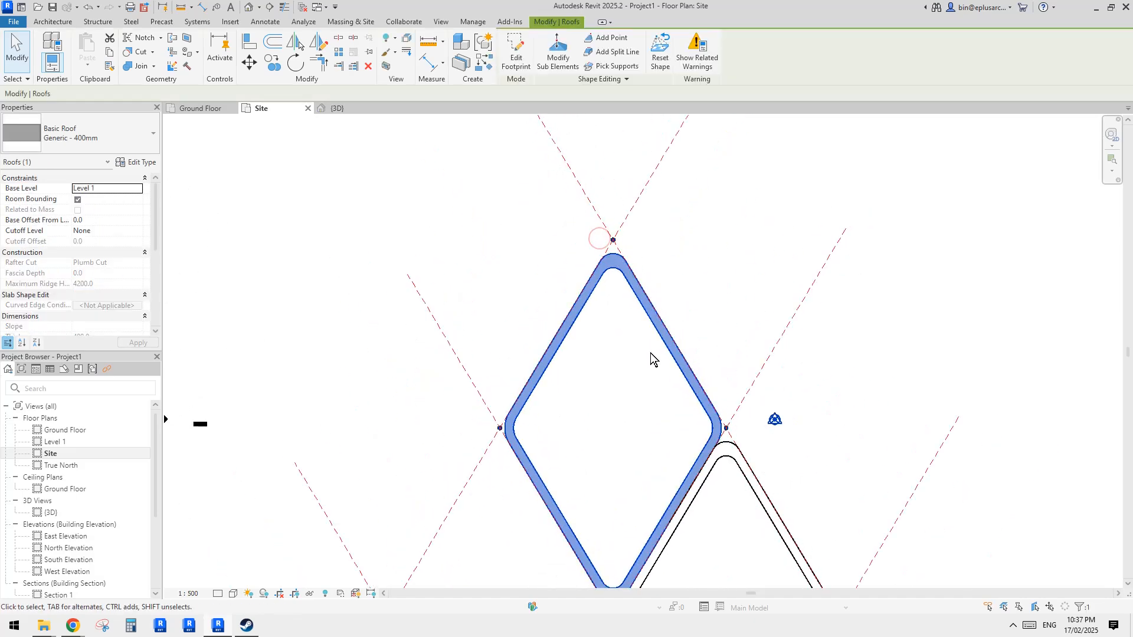
- Orbit the roofs in the 3D view and compare them with the reference photo of the building
middle_click_drag(651, 353, 645, 284)
key("Escape")
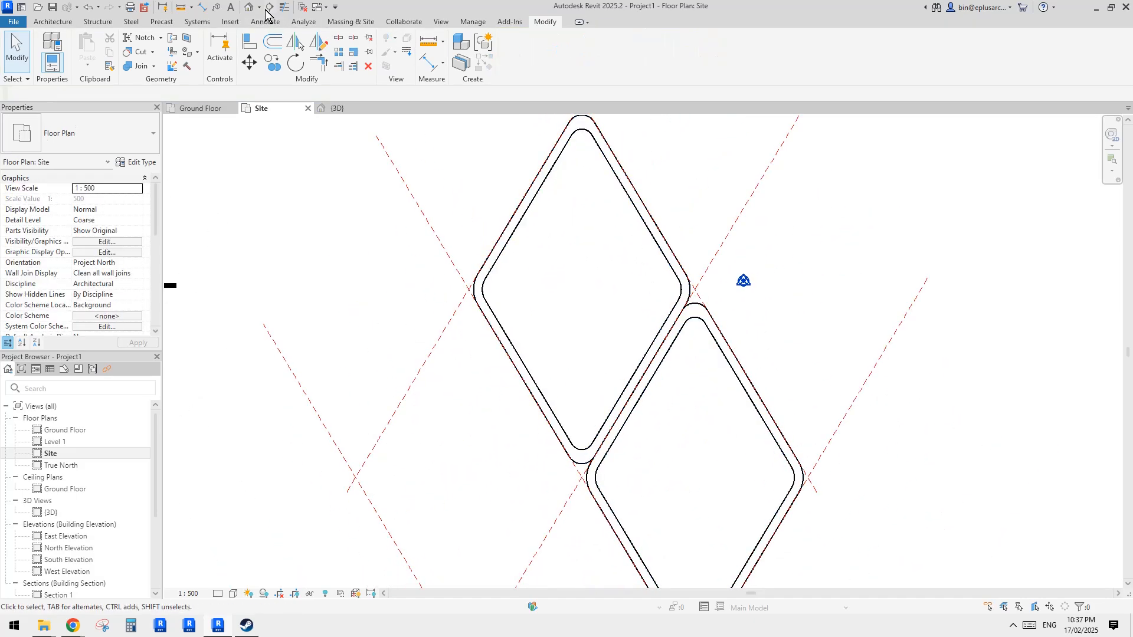
left_click(249, 7)
left_click(731, 285)
middle_click_drag(731, 285, 752, 294, "shift")
scroll(752, 293, "up", 3)
middle_click_drag(740, 299, 685, 331, "shift")
mouse_move(71, 627)
left_click(218, 576)
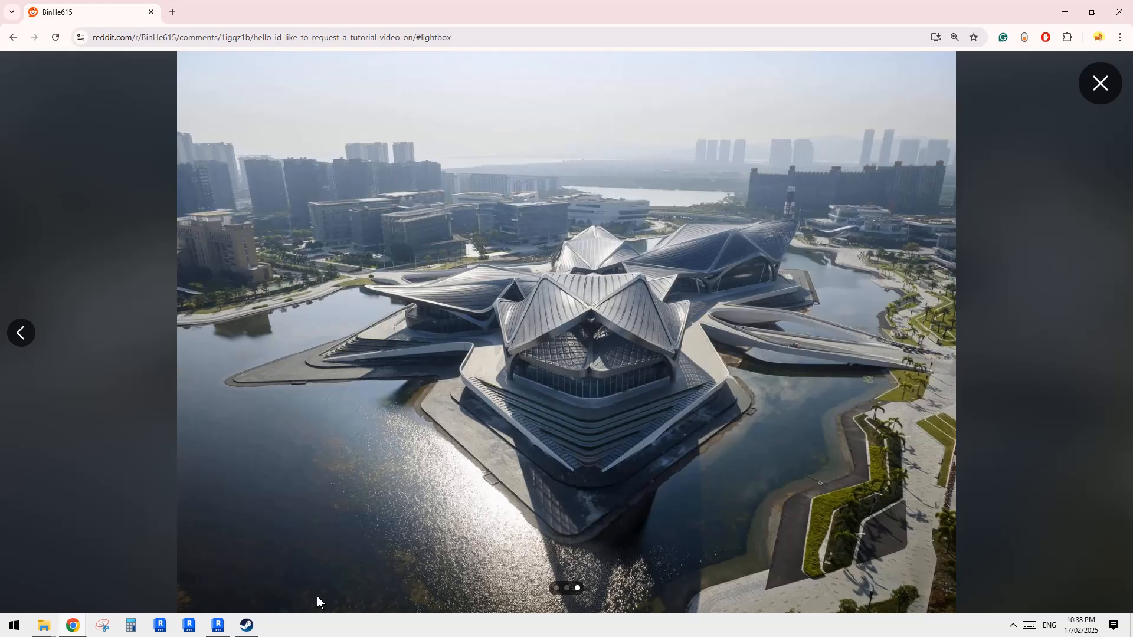
left_click(219, 626)
- Using Modify Sub Elements on the selected roof, raise its far corner point by 1200 to 5400 mm
middle_click_drag(579, 401, 539, 349, "shift")
middle_click_drag(649, 333, 612, 316, "shift")
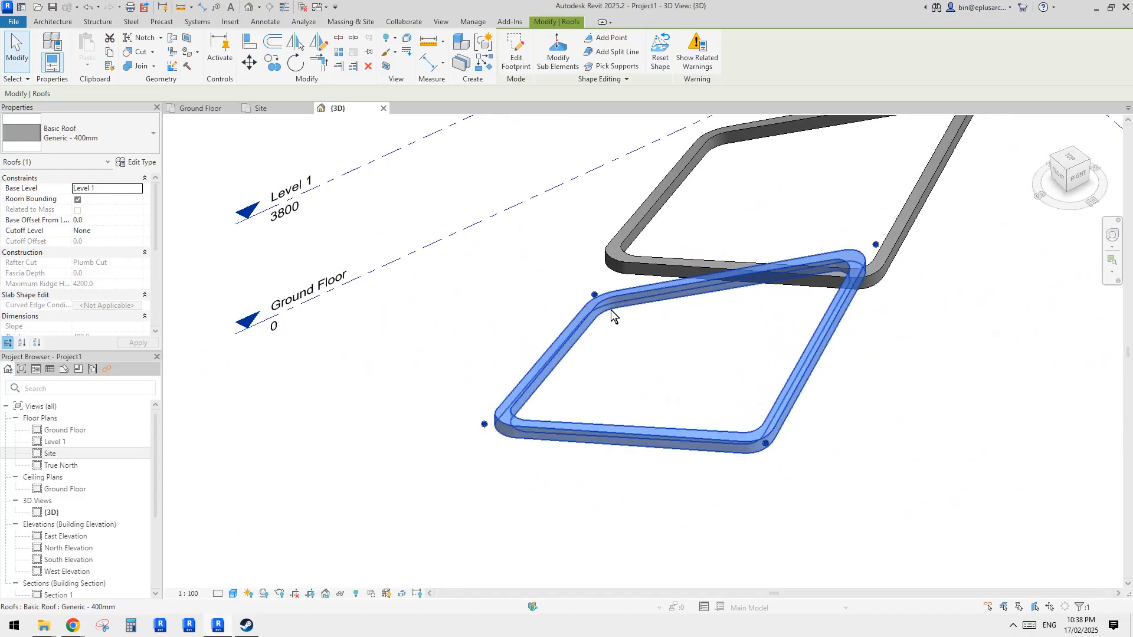
left_click(558, 50)
middle_click_drag(616, 312, 589, 266, "shift")
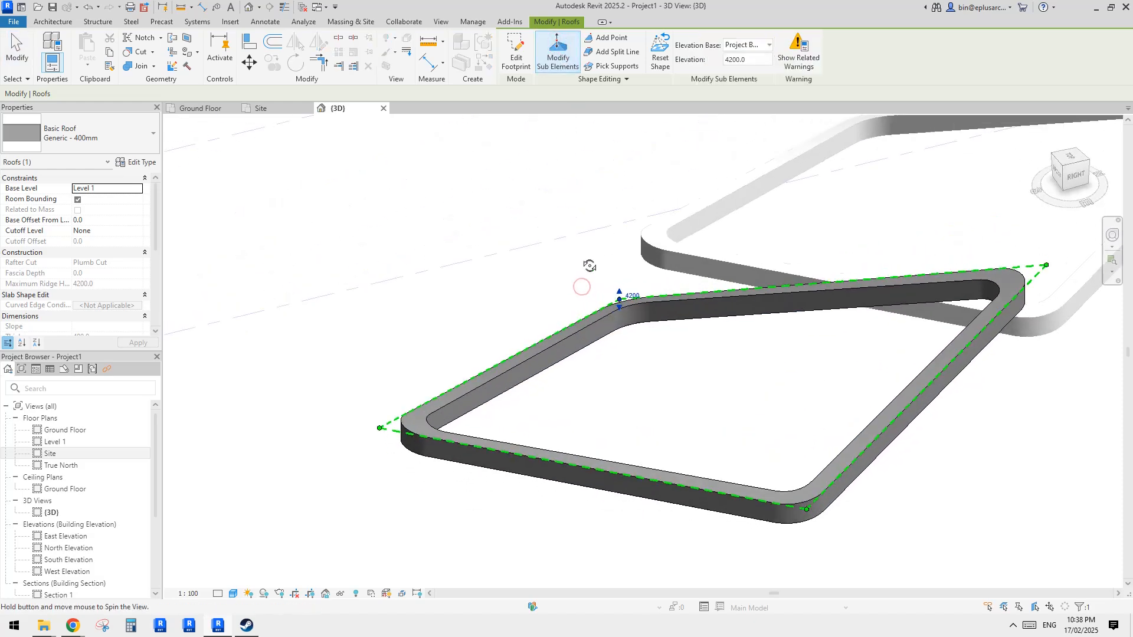
left_click_drag(619, 271, 624, 253)
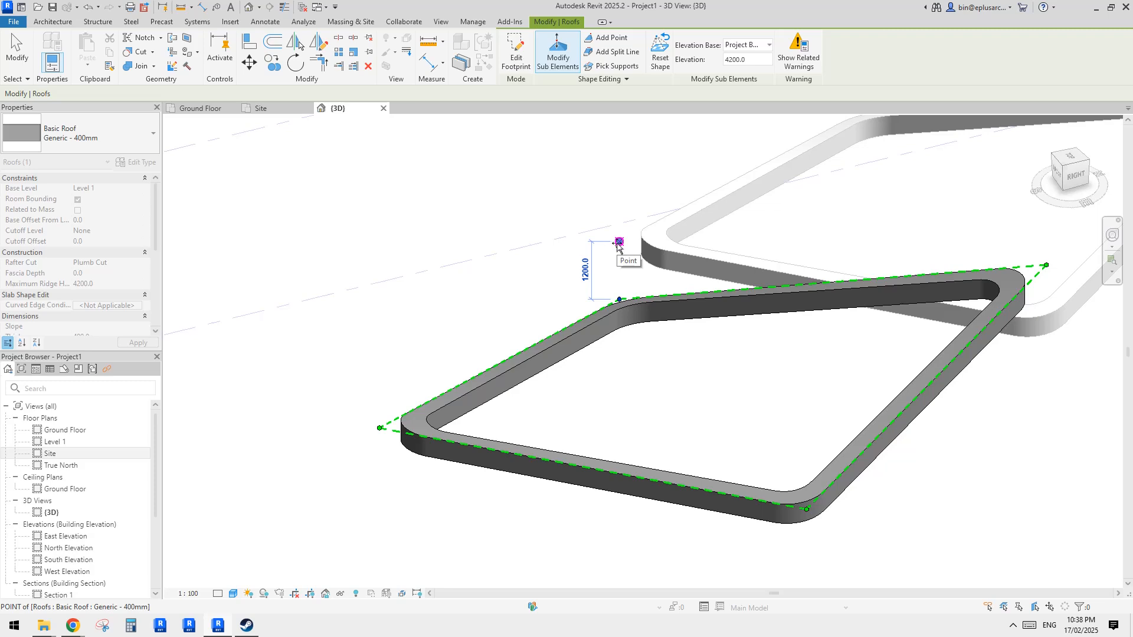
left_click_drag(624, 246, 624, 246)
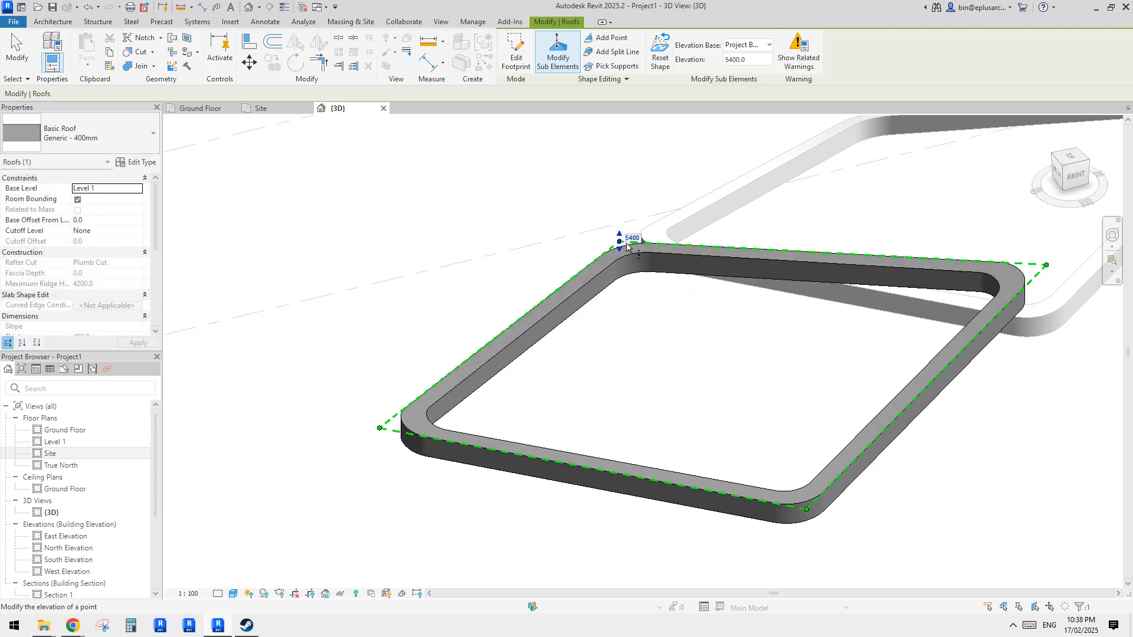
- Set the roof's right corner point to an elevation of 4200 mm
middle_click_drag(1011, 325, 824, 302)
left_click(865, 255)
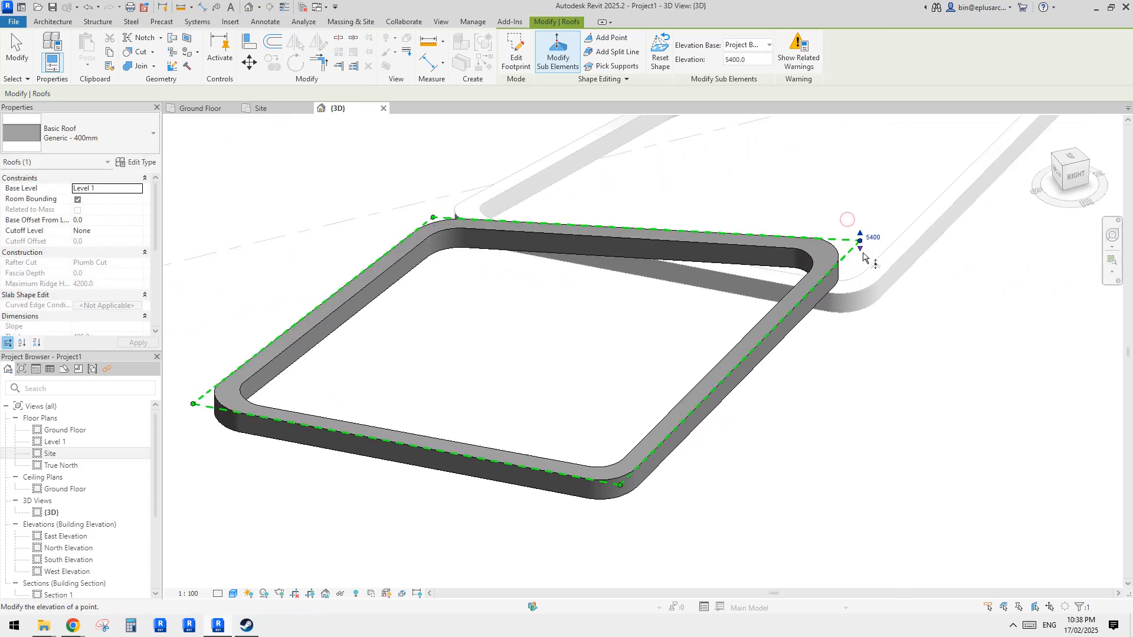
left_click_drag(864, 287, 865, 303)
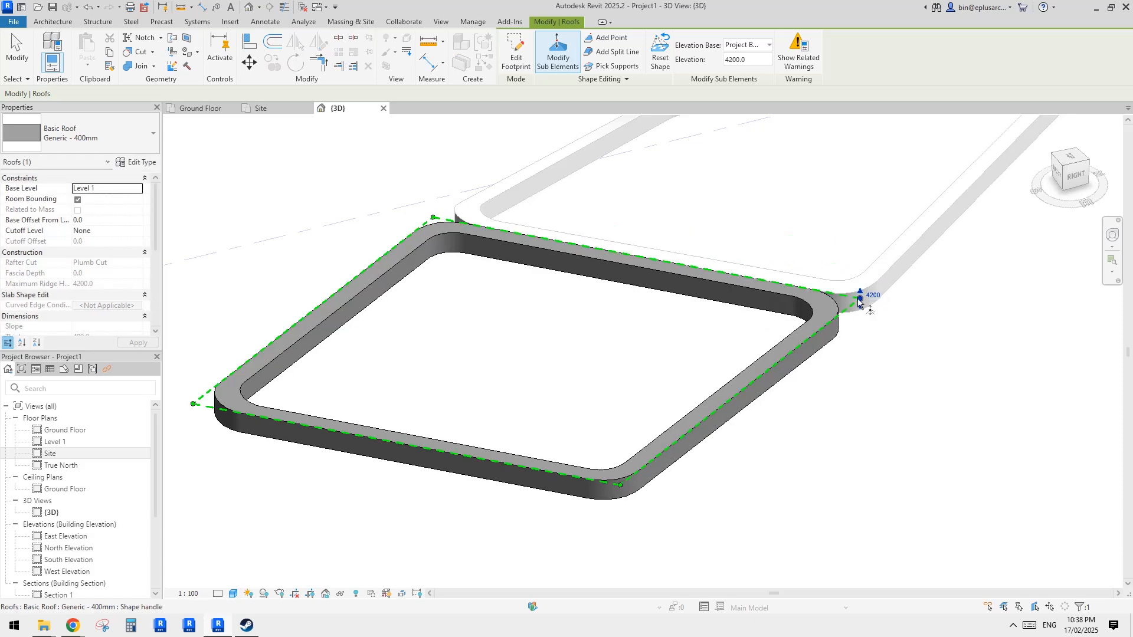
- Orbit around the shaped roof and check it against the reference photo
scroll(909, 331, "down", 5)
middle_click_drag(931, 369, 764, 351, "shift")
scroll(656, 236, "up", 2)
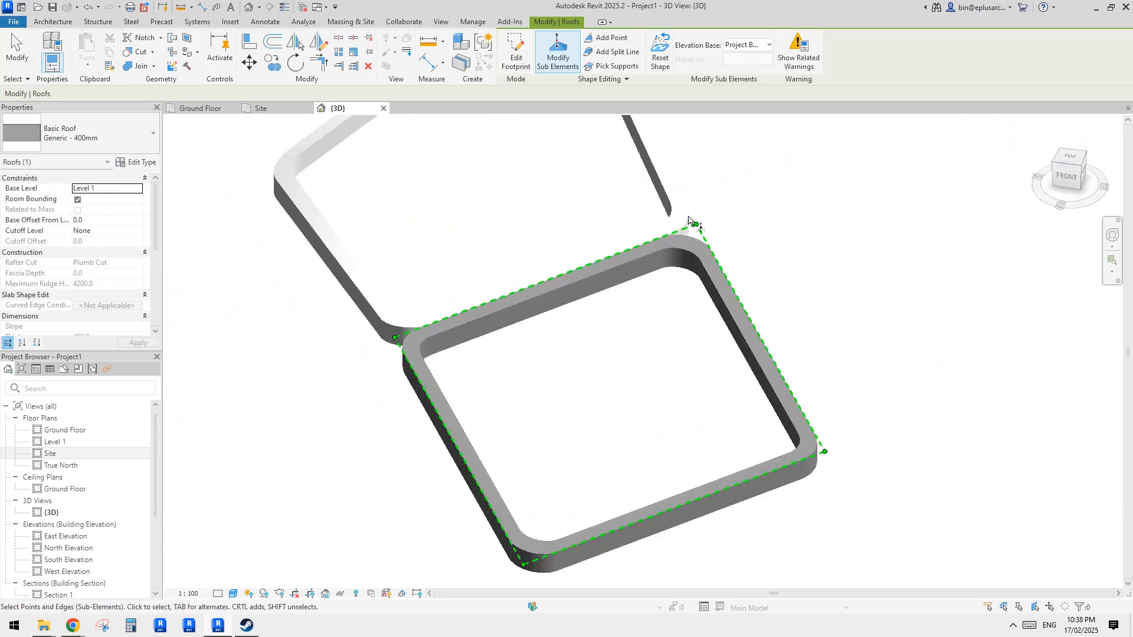
middle_click_drag(486, 303, 502, 270, "shift")
middle_click_drag(659, 280, 759, 255)
middle_click_drag(462, 383, 596, 354, "shift")
mouse_move(80, 629)
left_click(177, 583)
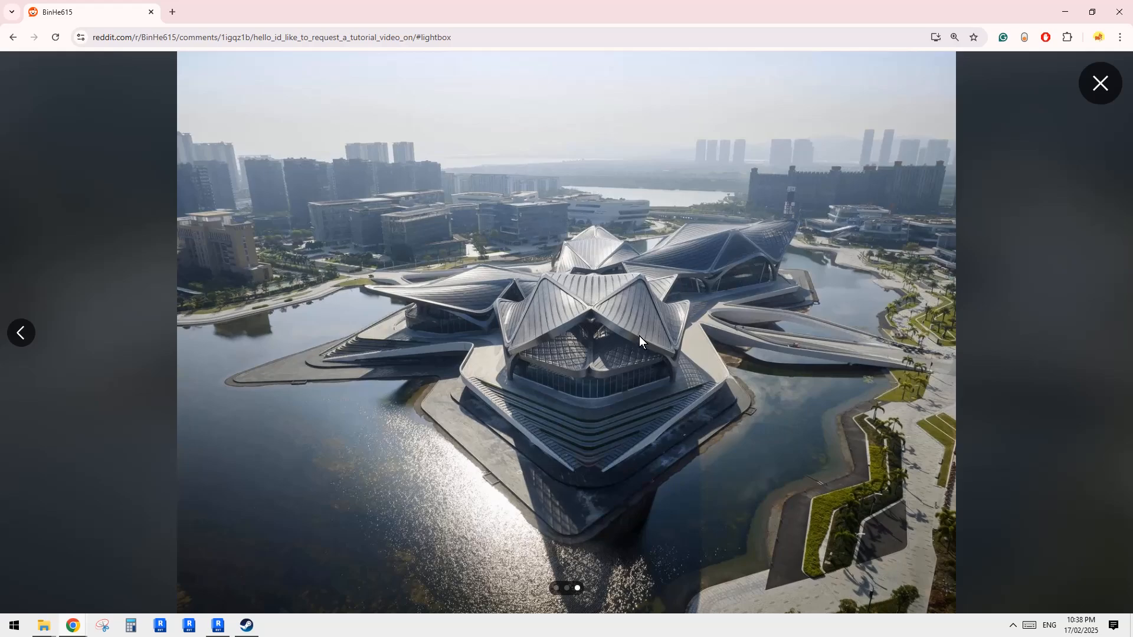
left_click(228, 623)
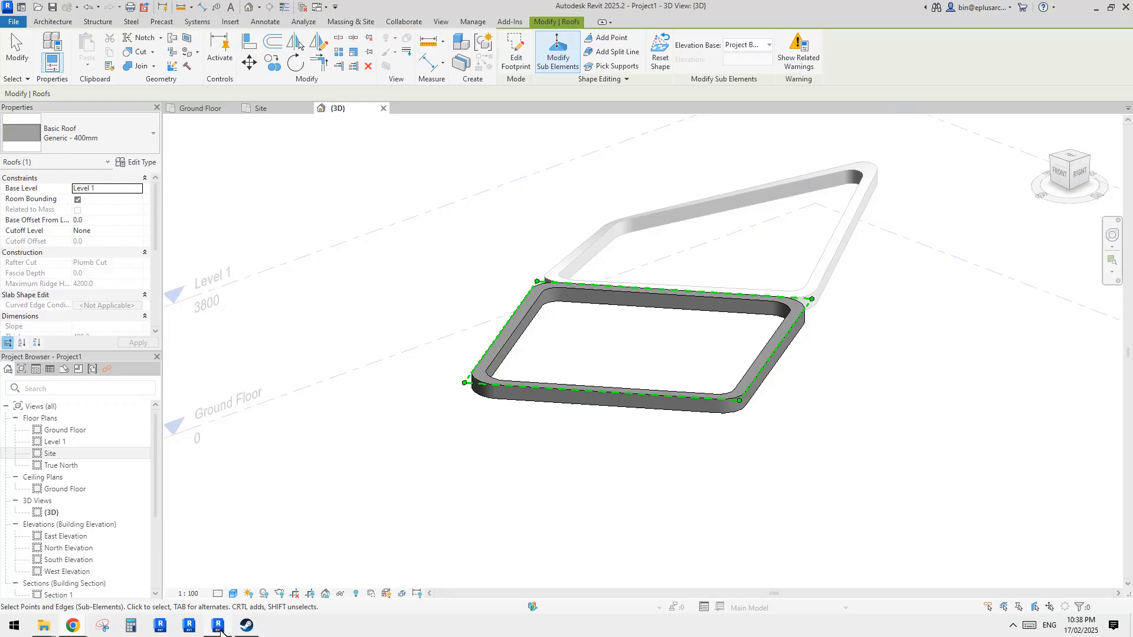
- Set two more corner points of the roof to elevations of 3300 mm and 6400 mm
middle_click_drag(678, 397, 766, 377, "shift")
left_click(759, 377)
left_click_drag(758, 403, 759, 406)
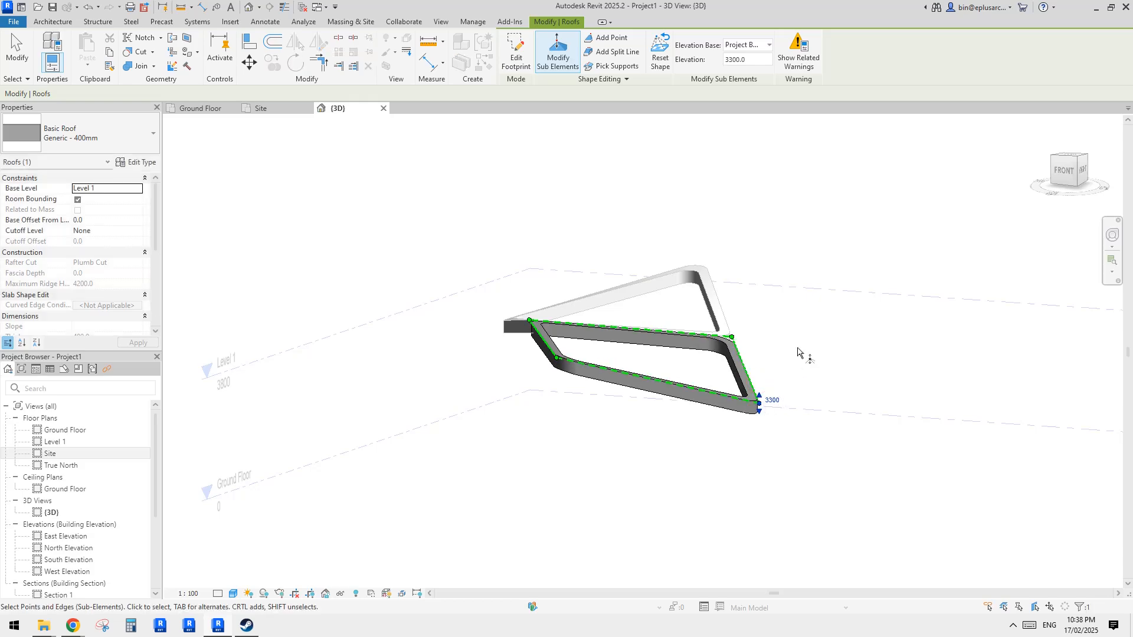
middle_click_drag(800, 353, 513, 371, "shift")
left_click_drag(425, 329, 451, 316)
middle_click_drag(450, 316, 673, 435, "shift")
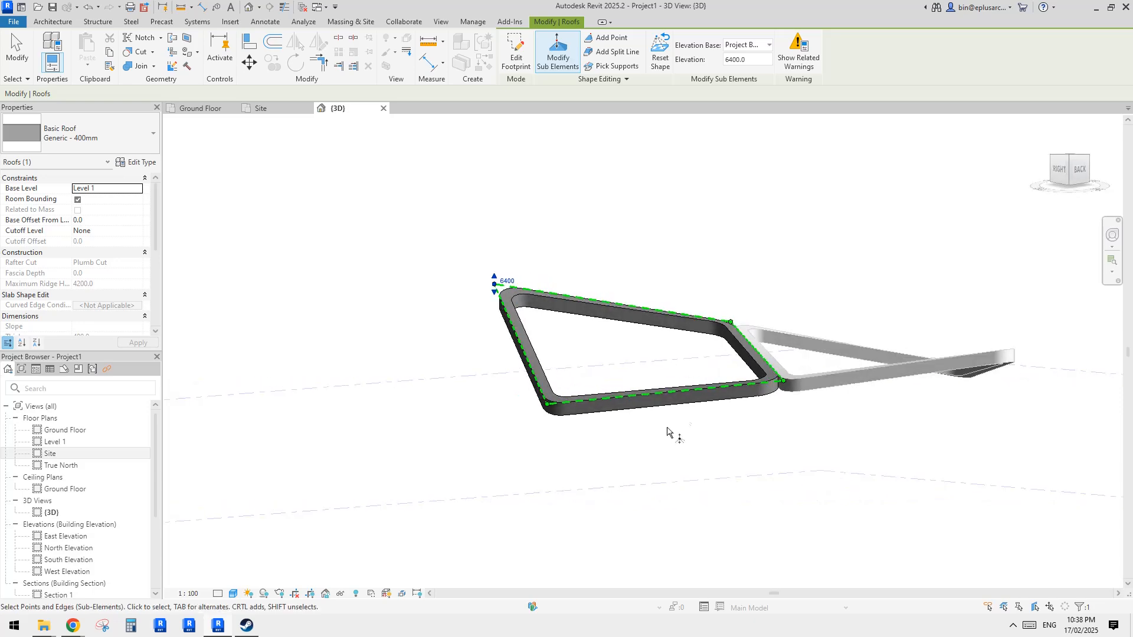
key("Escape")
key("Escape")
- View the shaped roofs from above in 3D and return to the Site plan
left_click(727, 388)
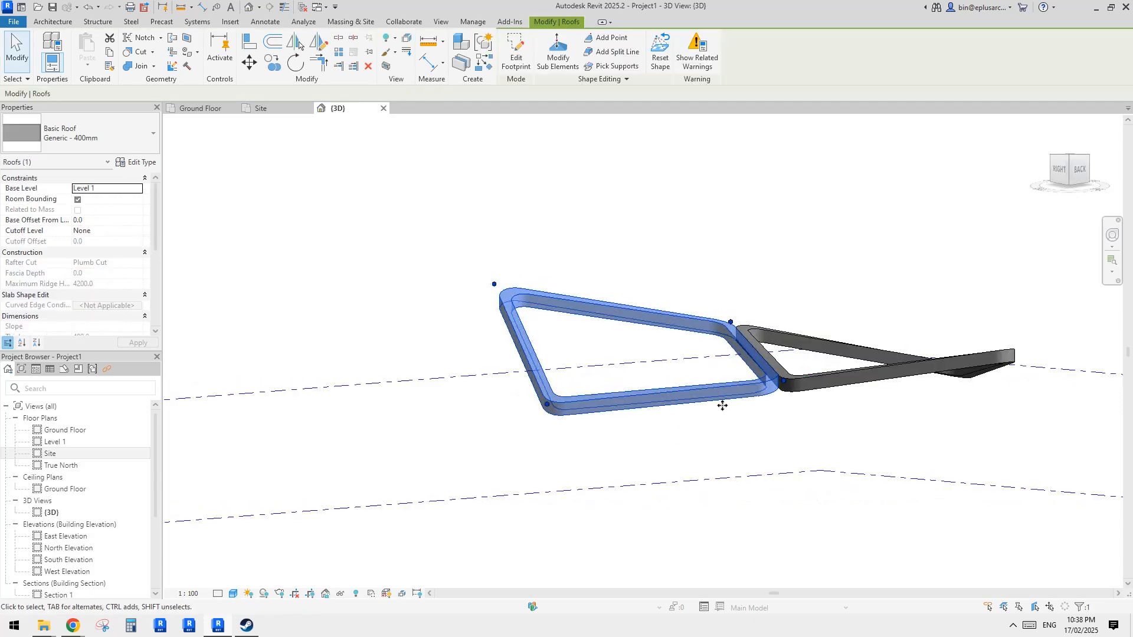
middle_click_drag(723, 405, 781, 516, "shift")
left_click(823, 446)
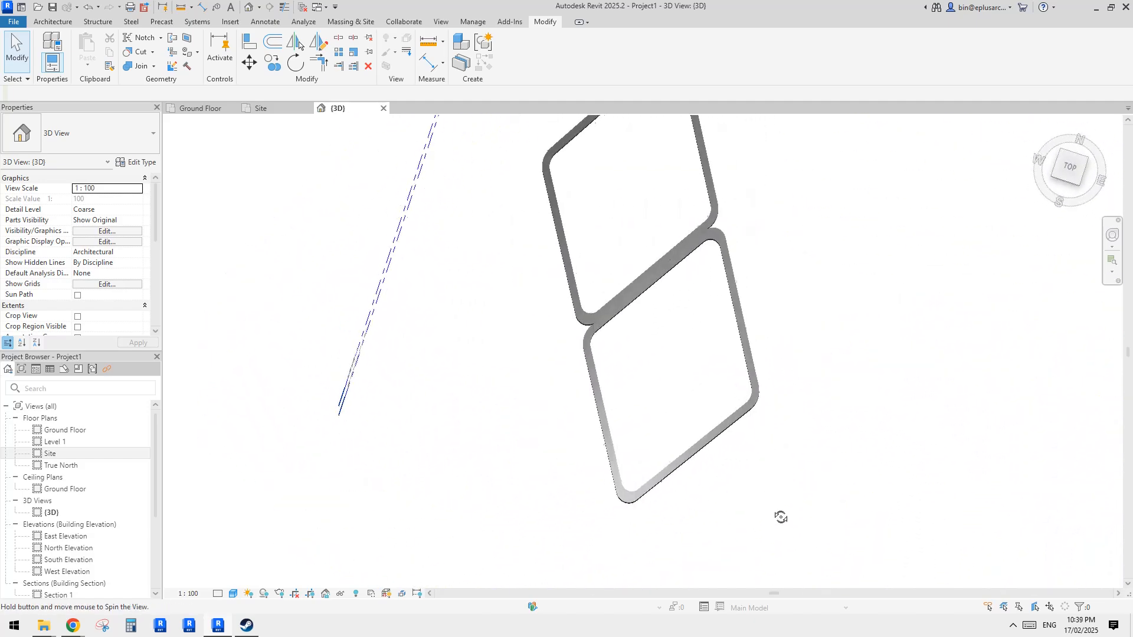
middle_click_drag(762, 436, 768, 404, "shift")
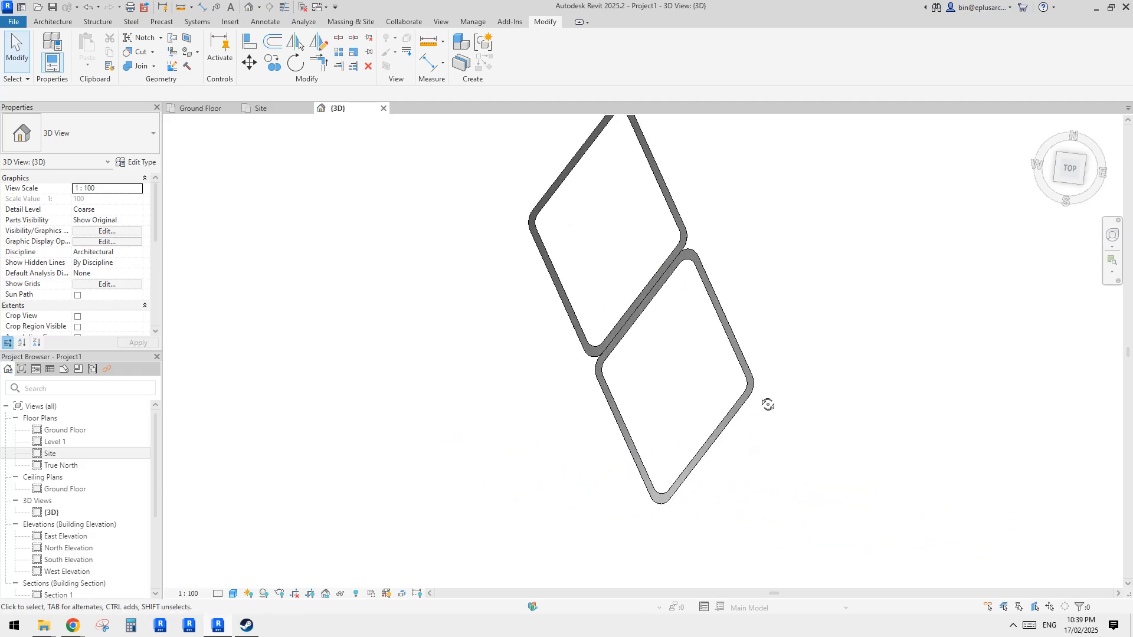
double_click(45, 454)
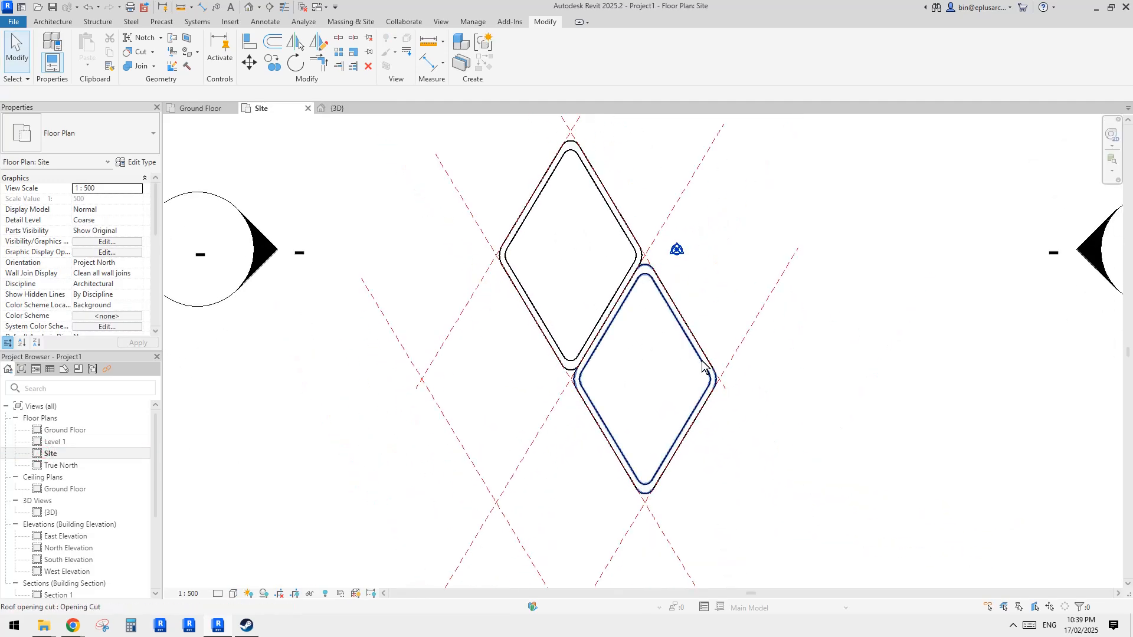
- Edit the lower roof's footprint, move its right vertex inward, and finish the sketch
scroll(702, 366, "up", 3)
left_click(753, 351)
middle_click_drag(777, 375, 752, 352)
left_click(513, 58)
scroll(687, 331, "down", 2)
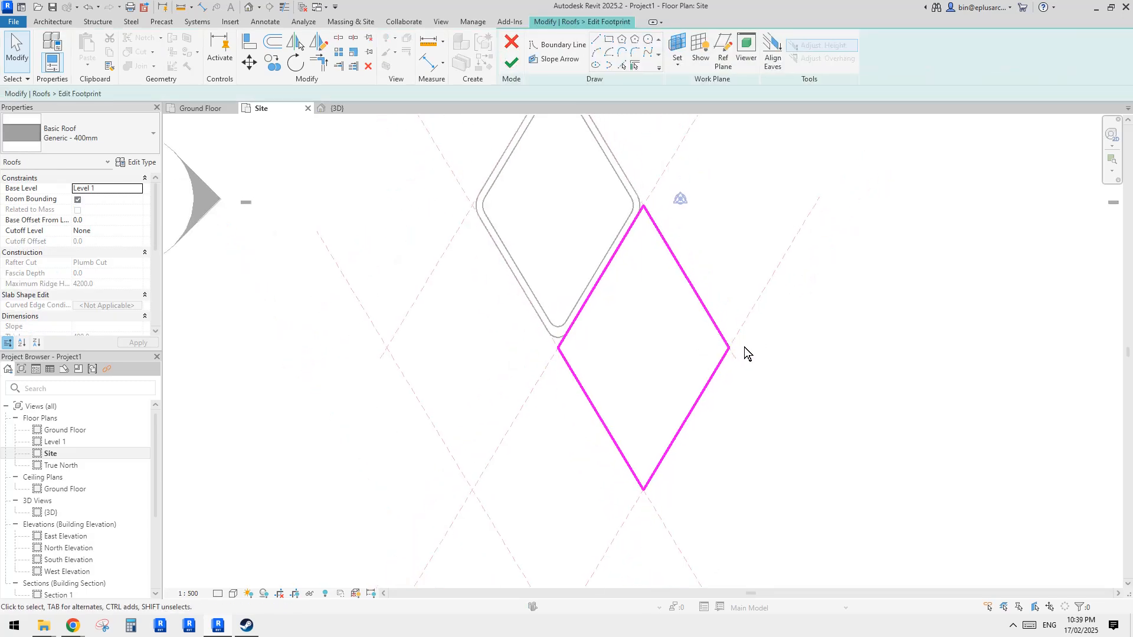
left_click(713, 363)
left_click_drag(730, 349, 698, 348)
left_click(731, 408)
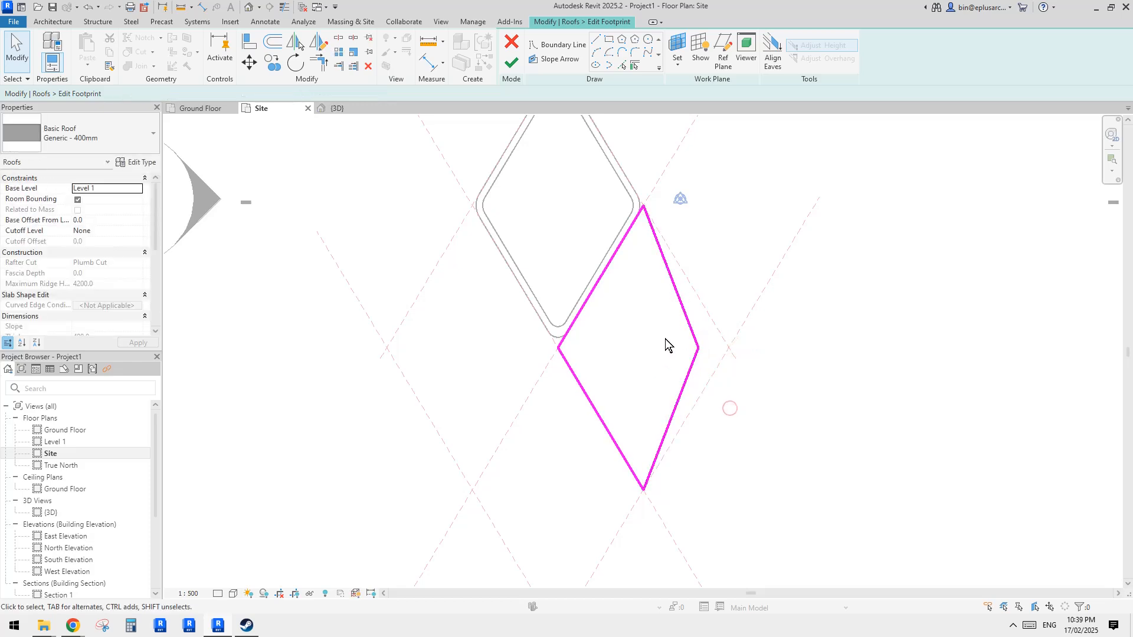
middle_click_drag(640, 419, 685, 396)
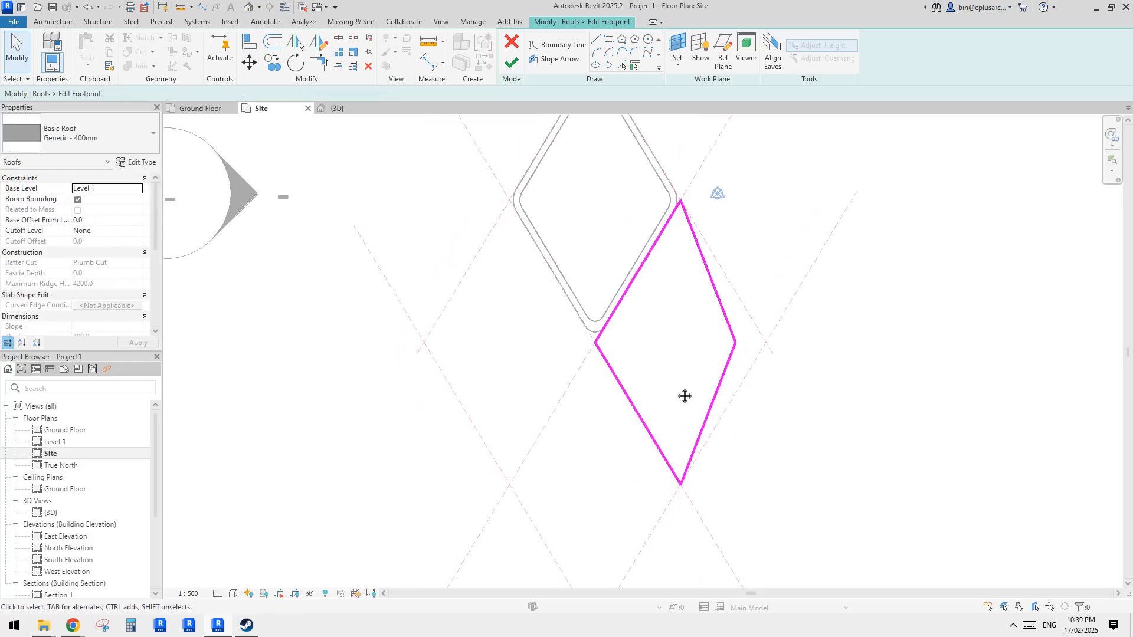
left_click(511, 61)
- Open the roof opening cut's boundary for editing and cancel it
left_click(729, 235)
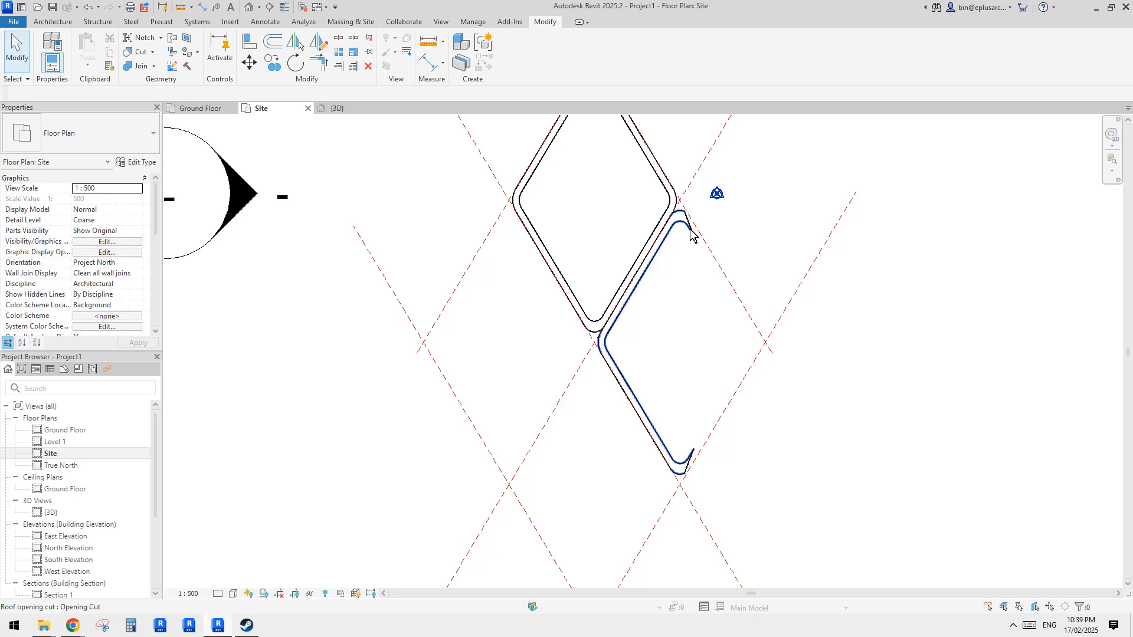
scroll(691, 233, "up", 2)
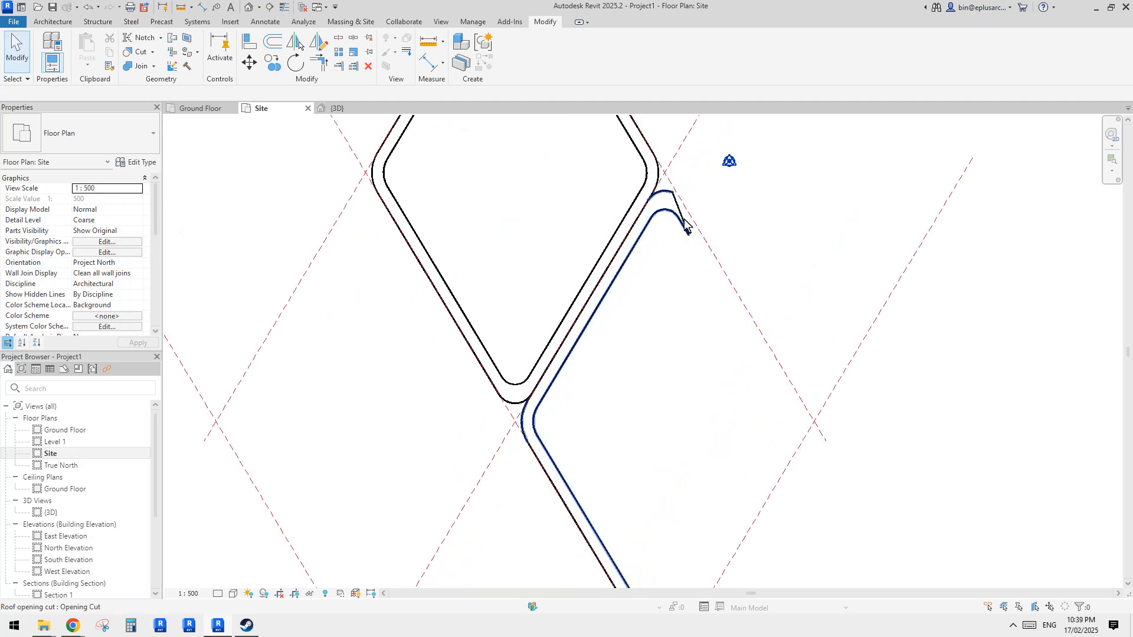
left_click(685, 224)
left_click(540, 68)
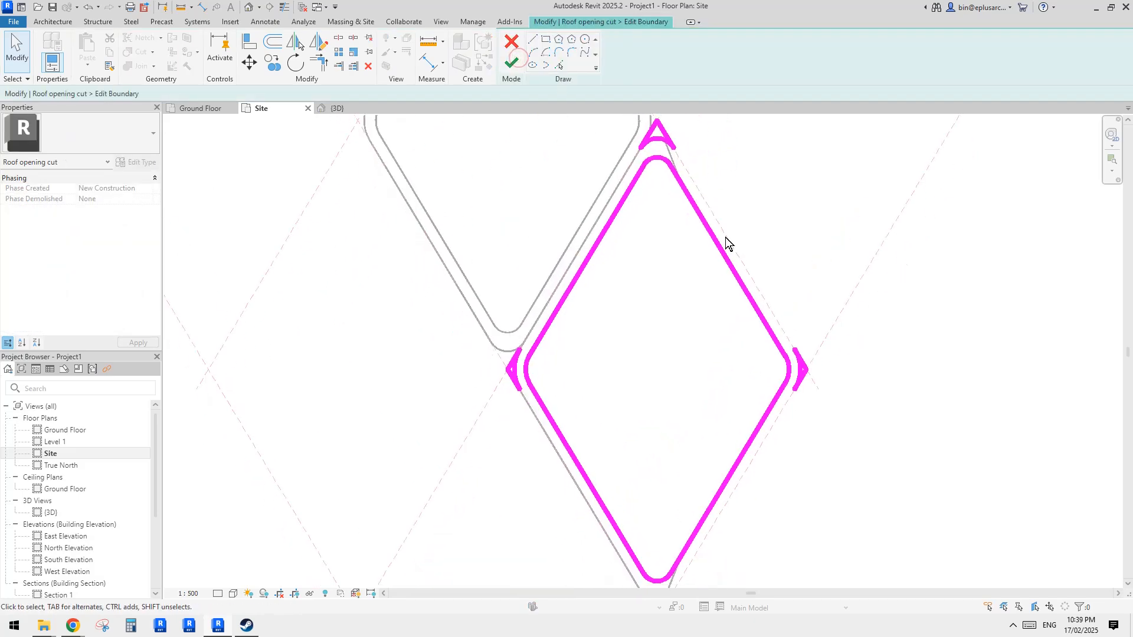
middle_click_drag(734, 331, 744, 366)
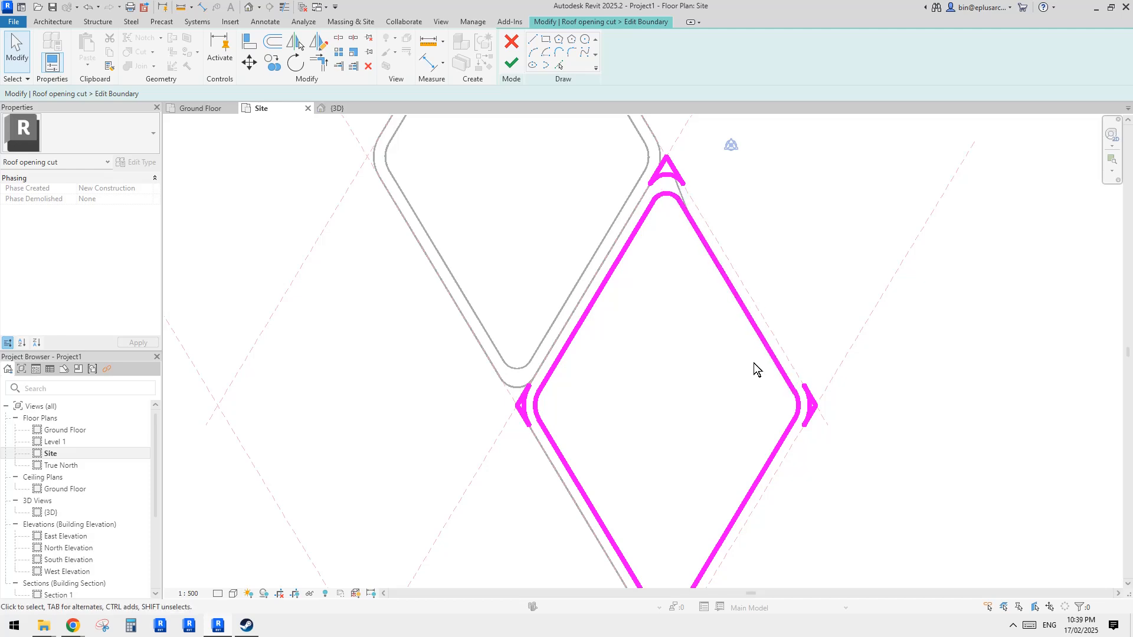
scroll(760, 366, "down", 1)
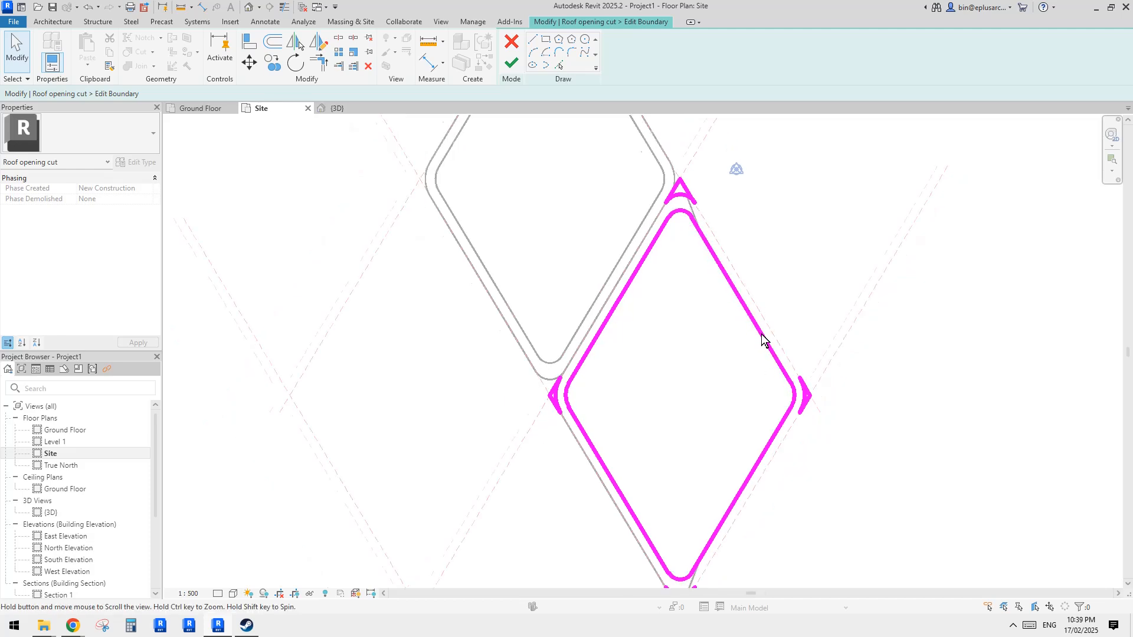
left_click(511, 42)
scroll(687, 242, "down", 1)
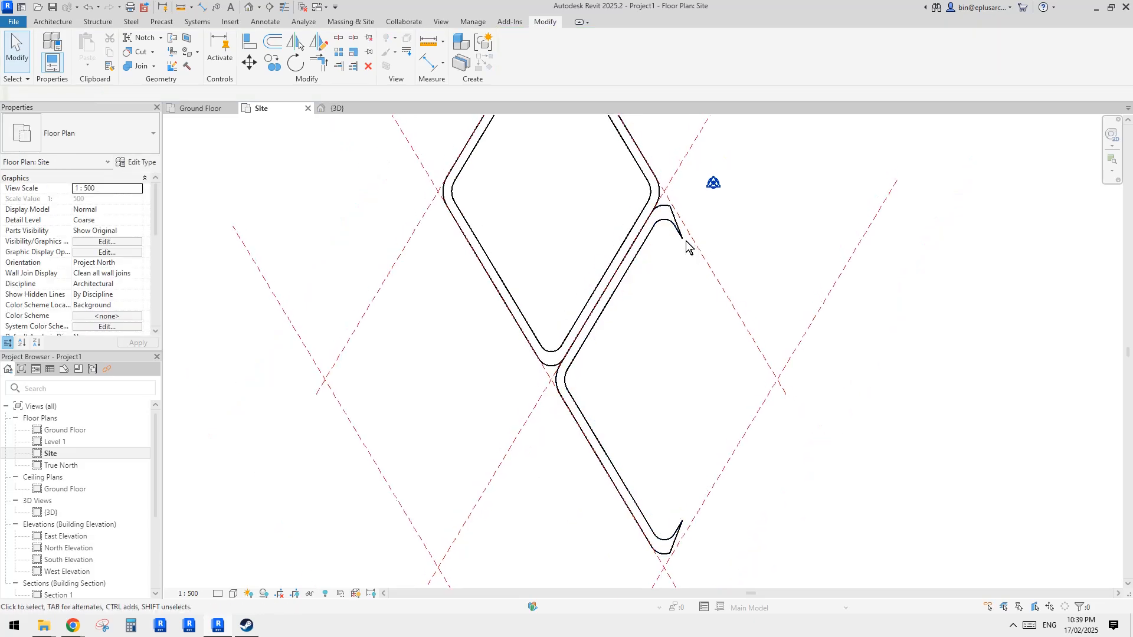
- Undo the last three changes to restore the roof footprint
key("ctrl+z")
key("ctrl+z")
key("ctrl+z")
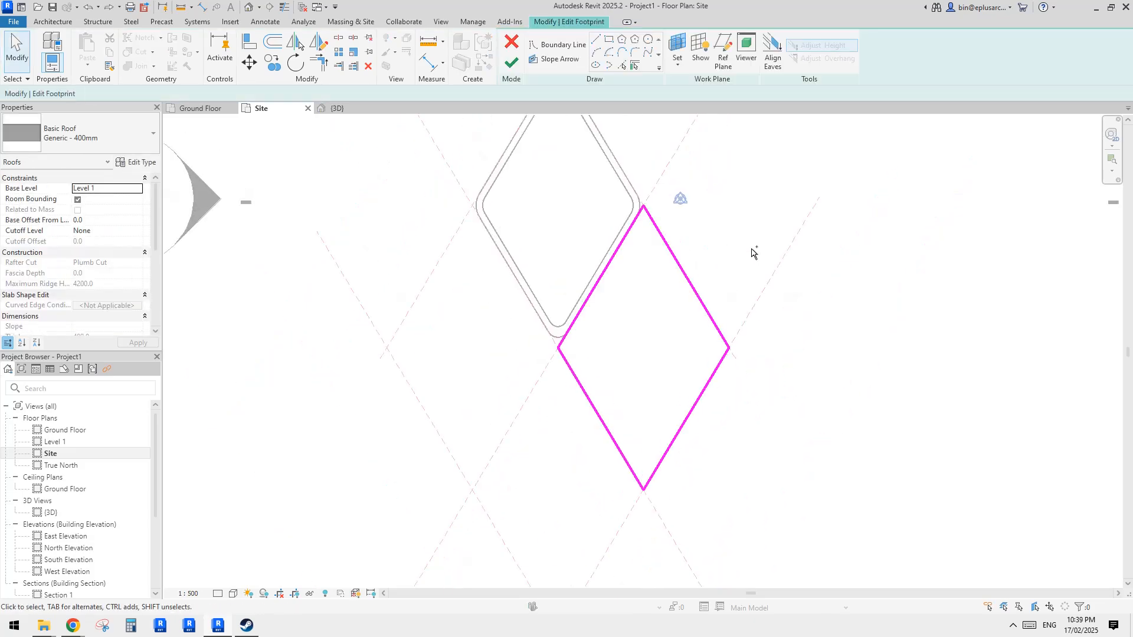
scroll(753, 253, "down", 2)
- Check both roofs in the 3D top view and return to the Site plan
left_click(250, 6)
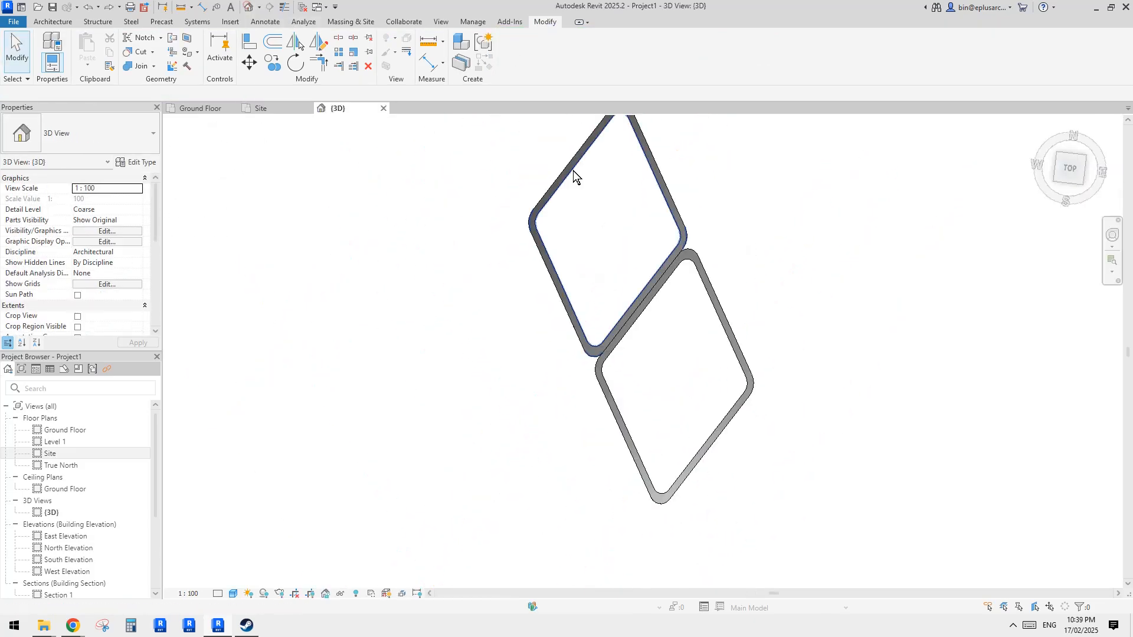
middle_click_drag(672, 244, 198, 355, "shift")
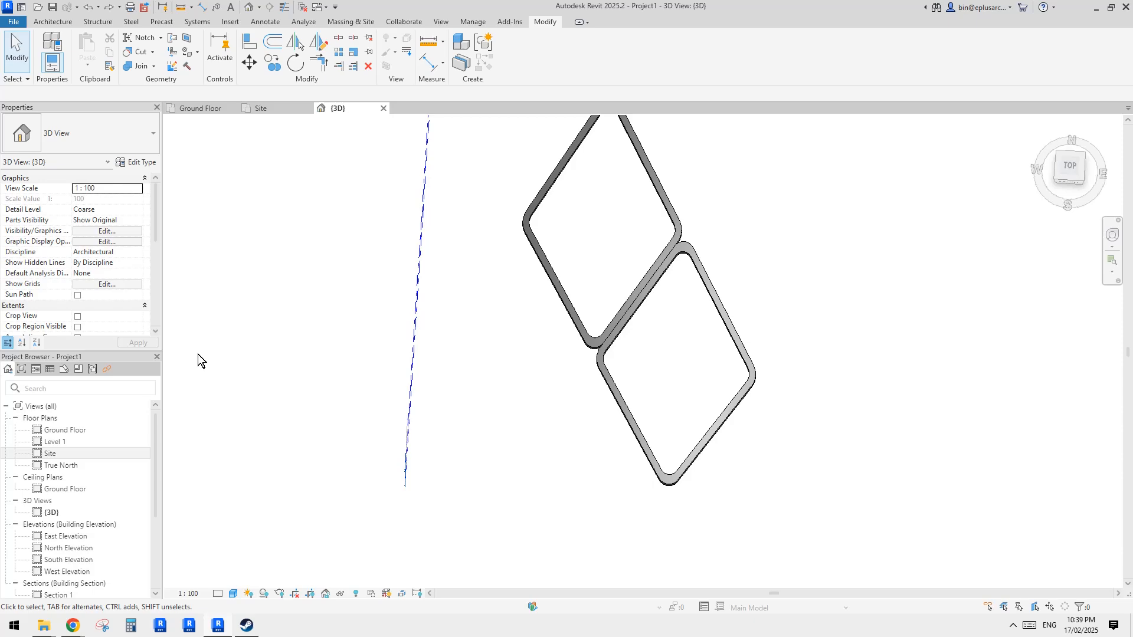
double_click(61, 453)
scroll(626, 288, "up", 3)
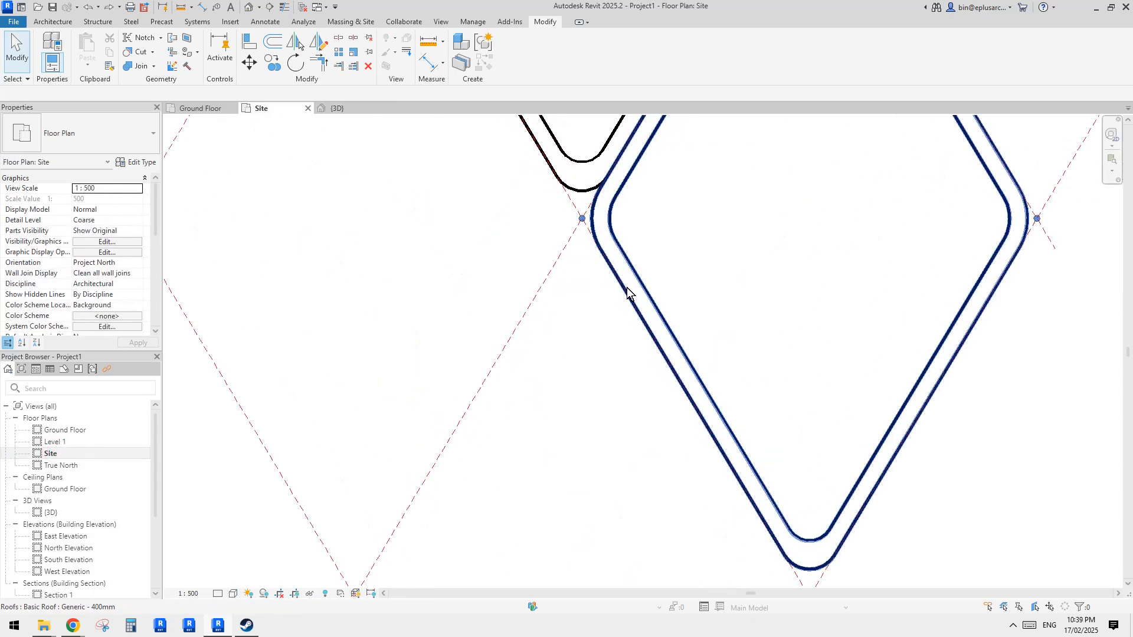
- Mirror a copy of the lower roof about a vertical axis through its left corner point
left_click(609, 242)
scroll(597, 284, "down", 2)
key("d")
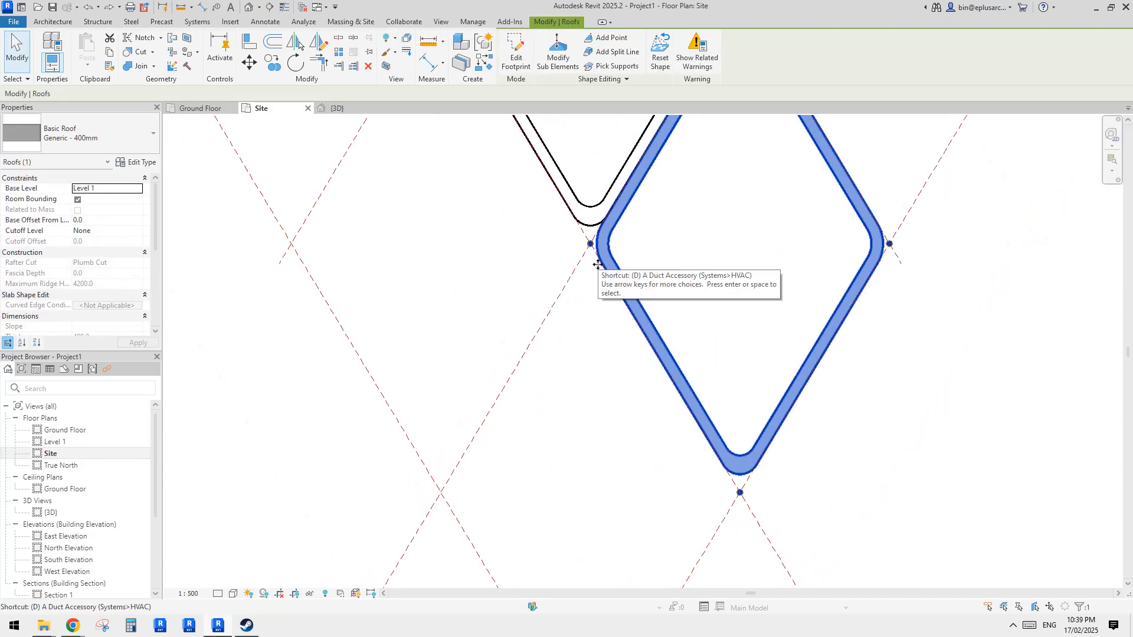
key("m")
left_click(591, 244)
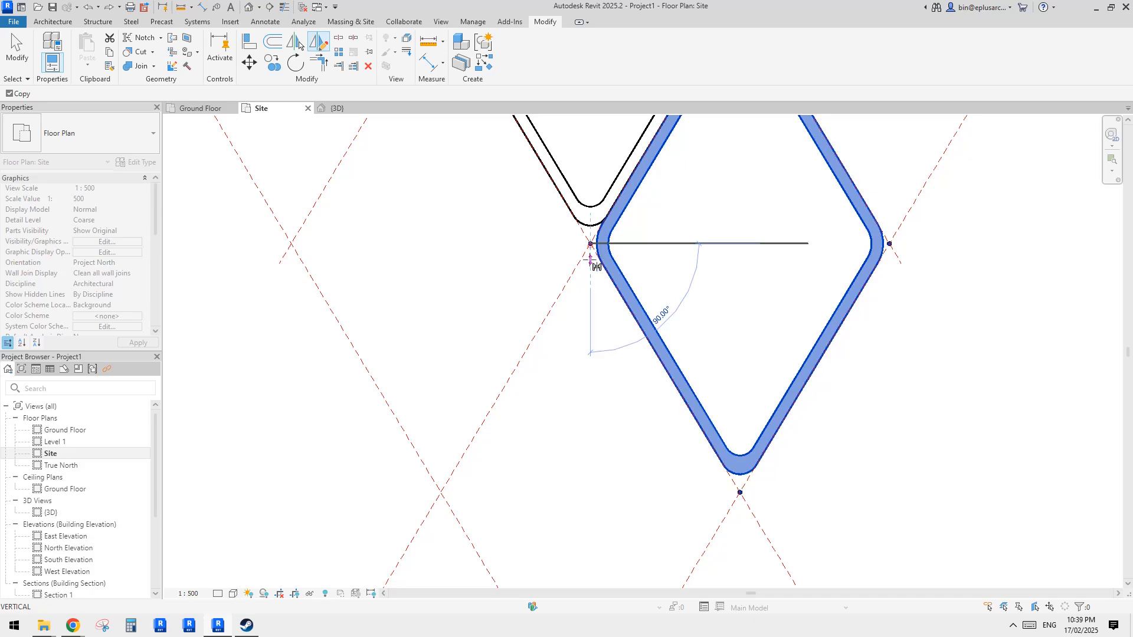
left_click(590, 260)
scroll(597, 299, "down", 2)
key("Escape")
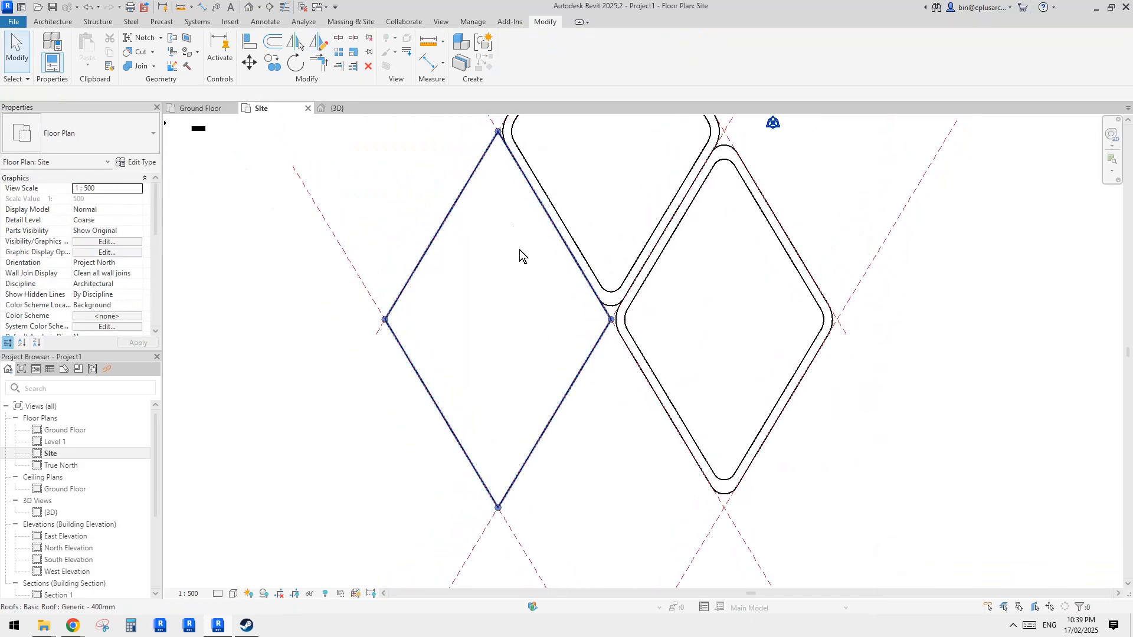
- Try to mirror a copy of the roof opening cut about a vertical axis through the roofs' shared corner point
left_click(511, 228)
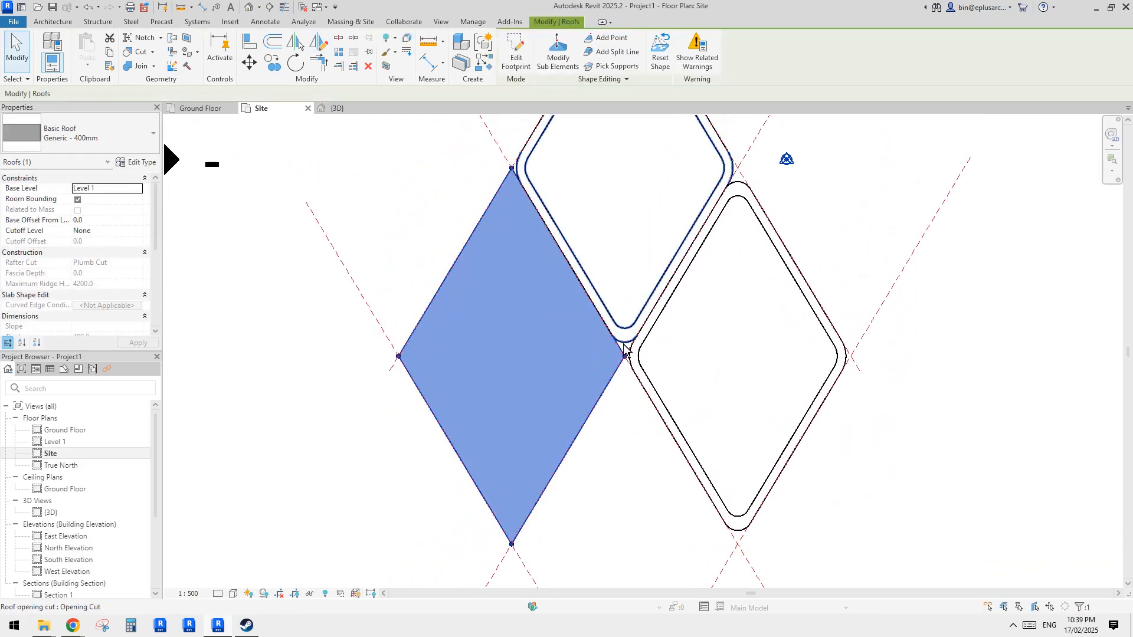
scroll(626, 348, "up", 2)
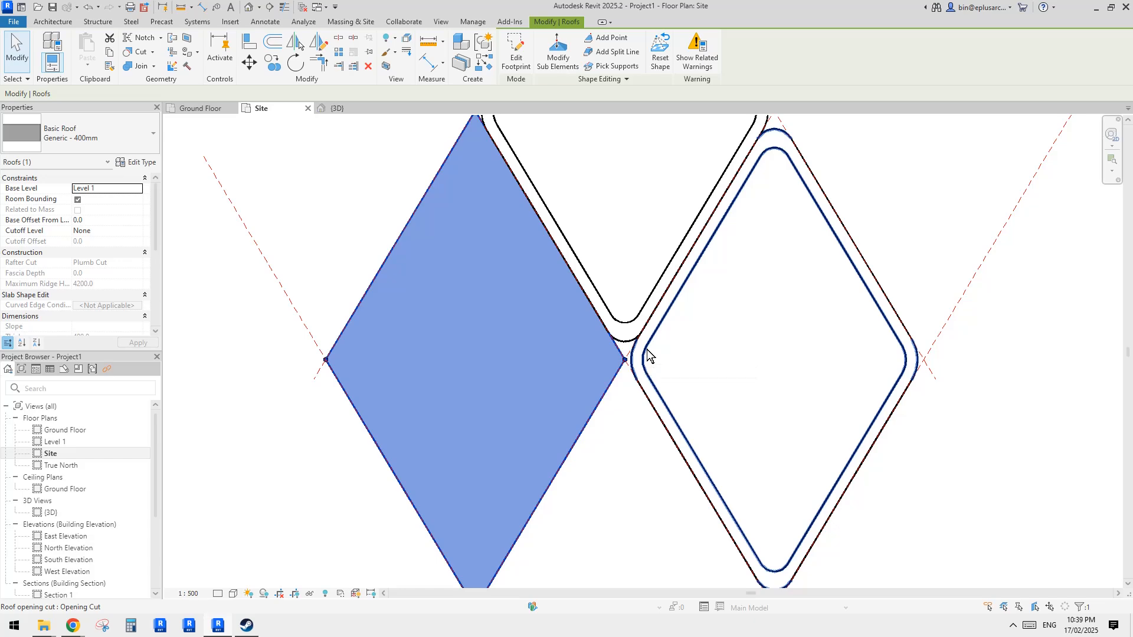
scroll(508, 284, "down", 2)
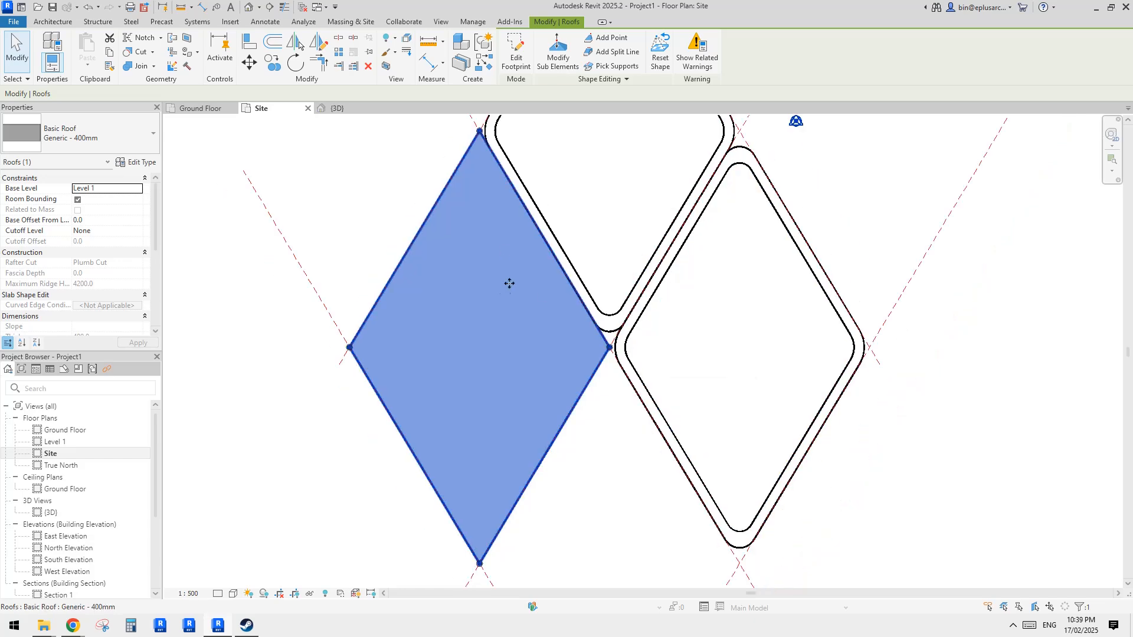
scroll(599, 333, "up", 2)
key("Escape")
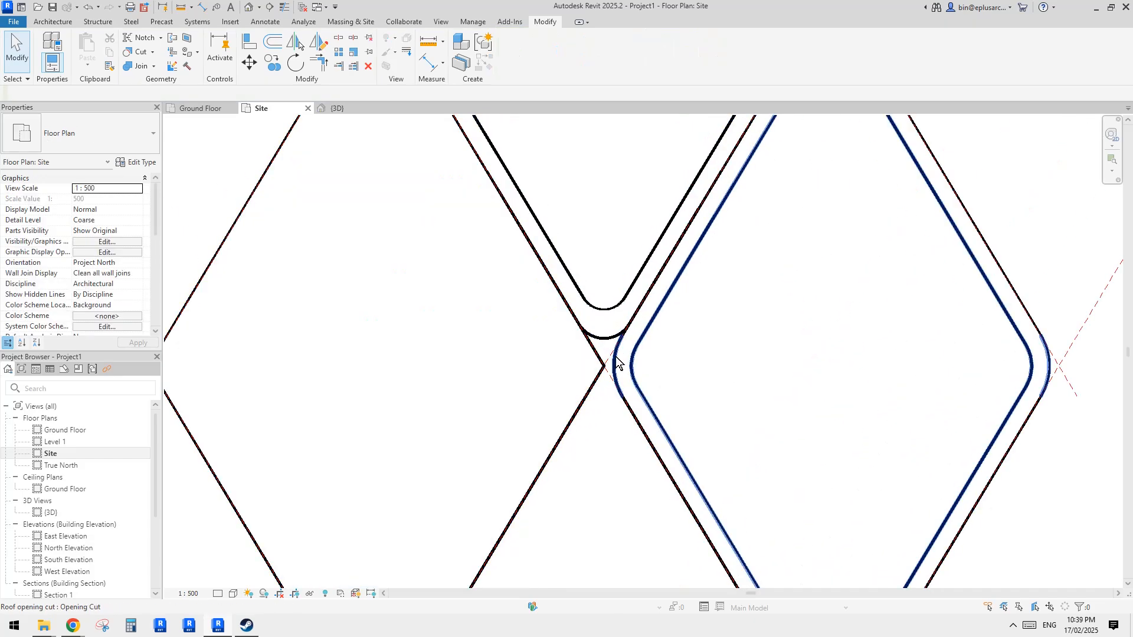
left_click(616, 363)
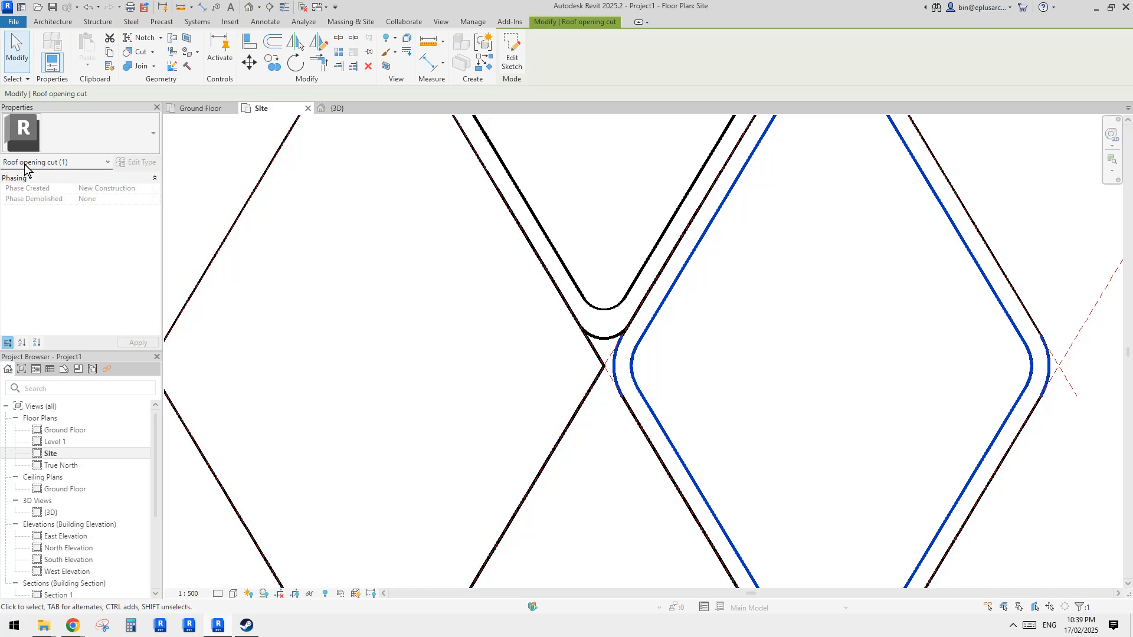
scroll(488, 263, "down", 2)
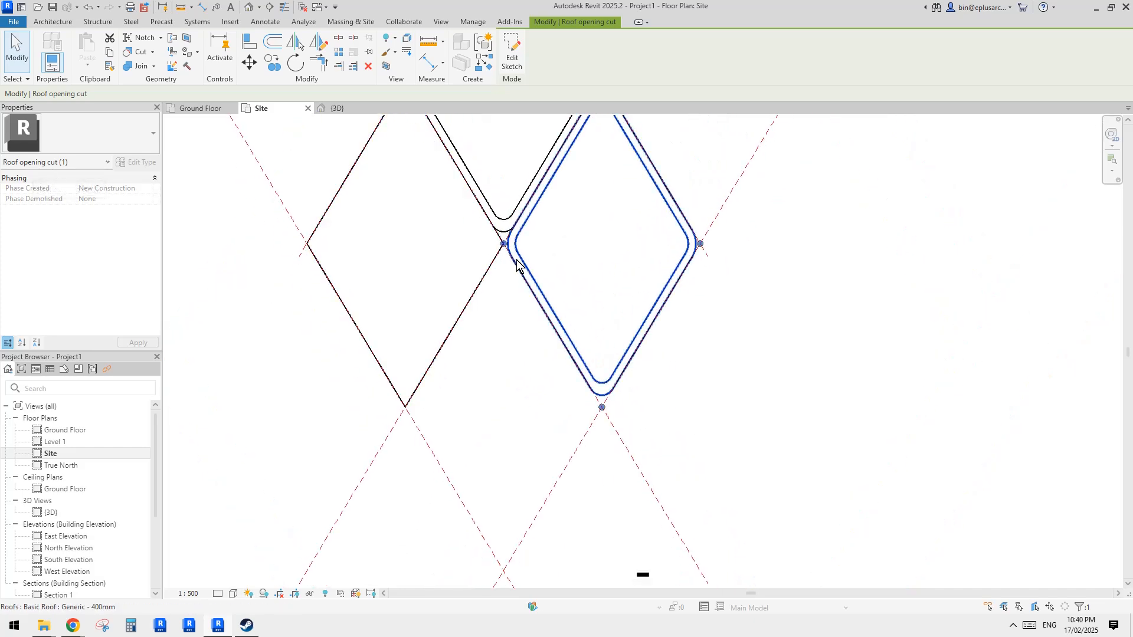
key("m")
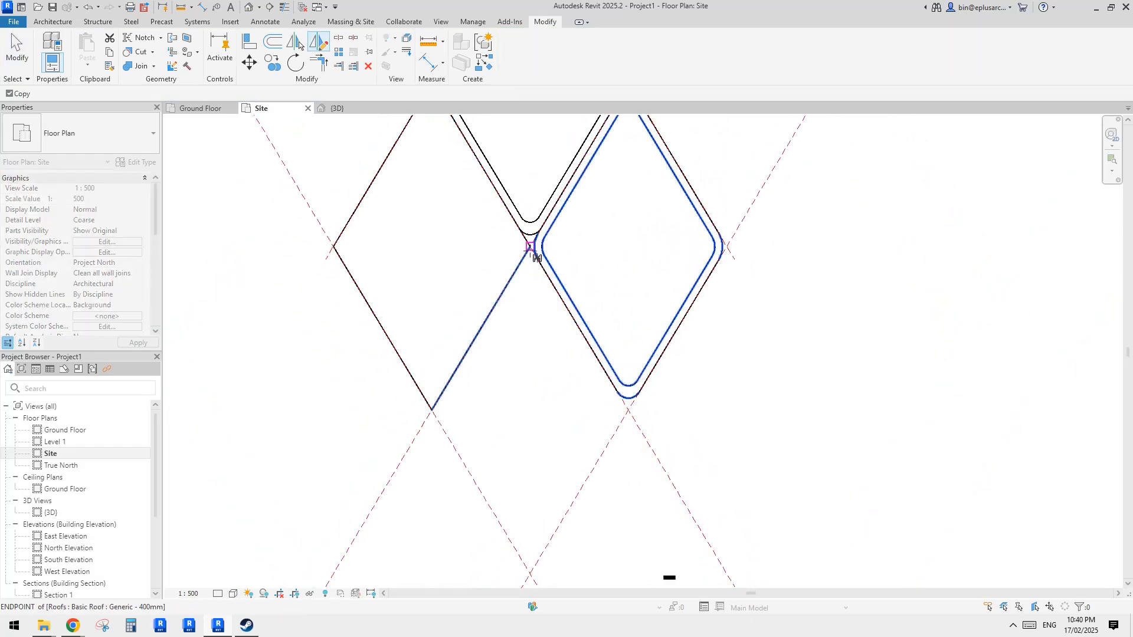
left_click(530, 247)
left_click(530, 288)
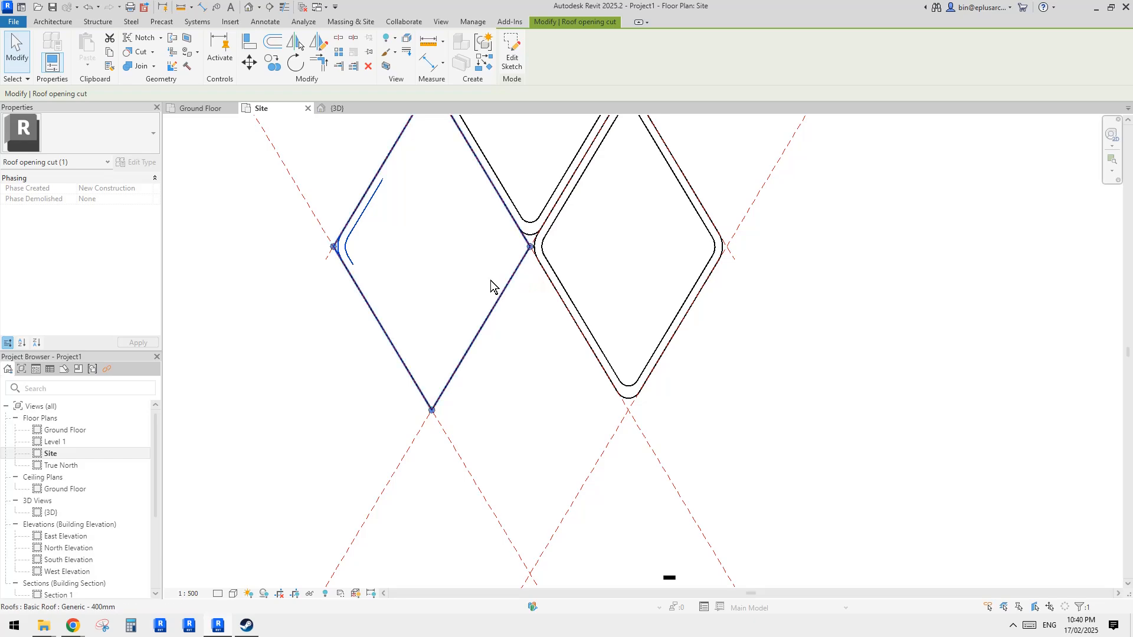
key("Escape")
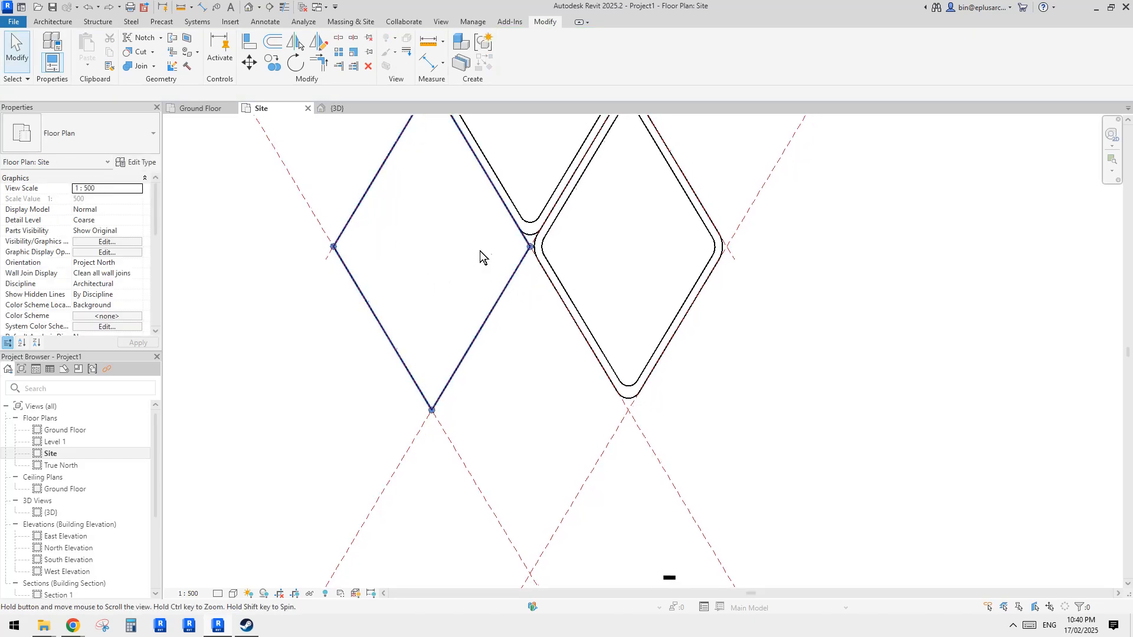
scroll(513, 251, "up", 5)
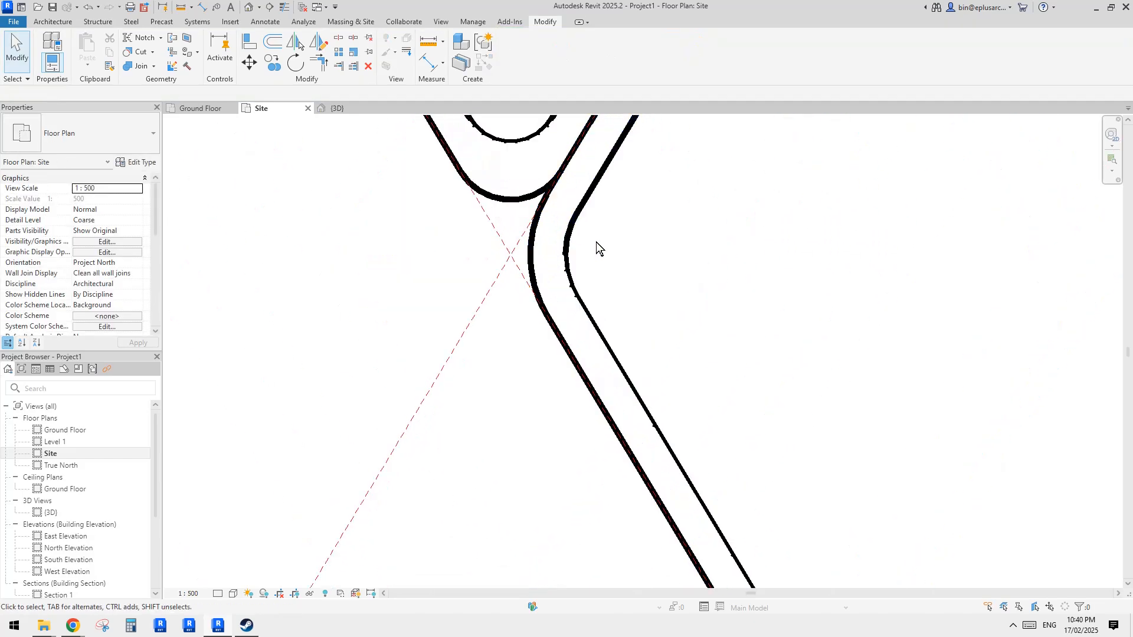
left_click_drag(600, 242, 547, 268)
scroll(531, 251, "down", 2)
key("d")
key("m")
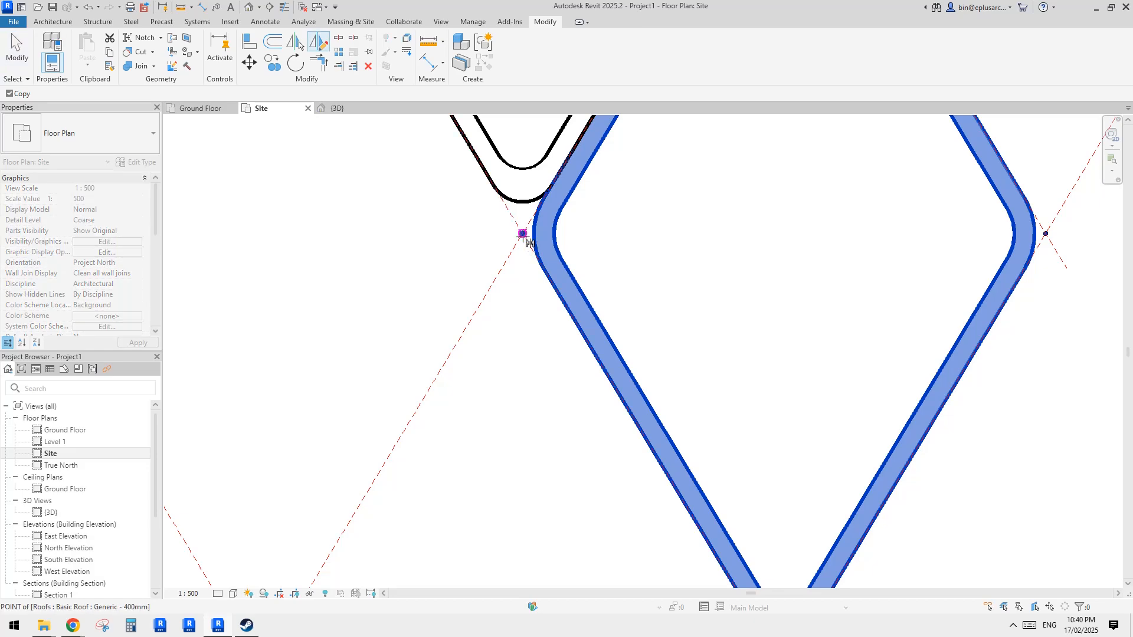
key("Escape")
key("Escape")
left_click_drag(589, 230, 543, 237)
left_click(559, 59)
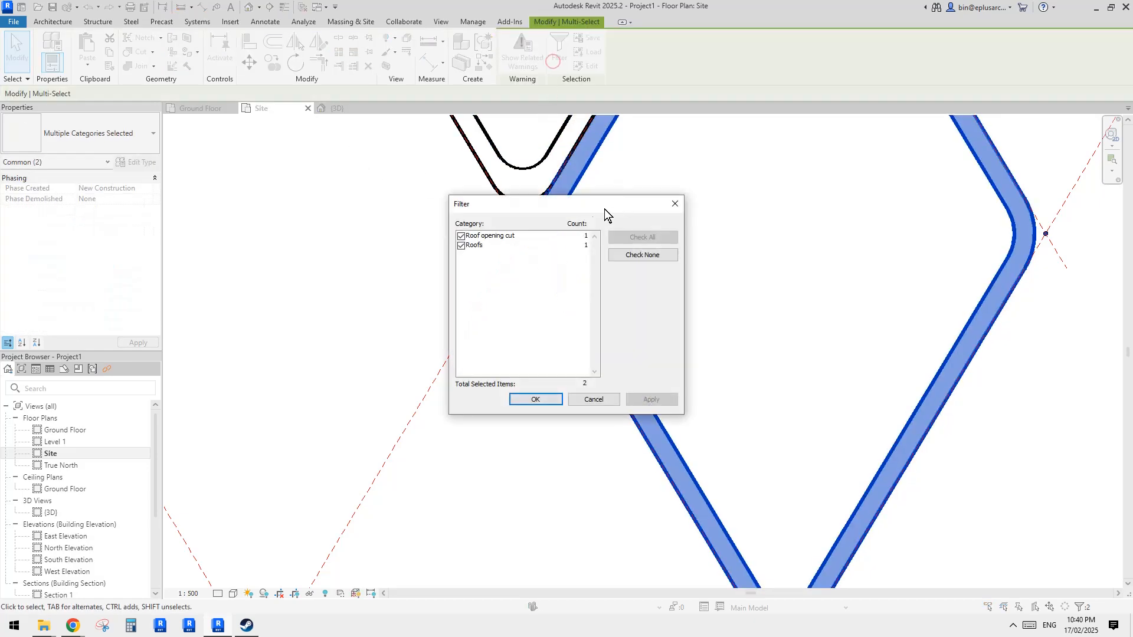
key("Escape")
- Mirror a copy of the lower roof with its opening cut about a vertical axis through its left corner point
middle_click_drag(578, 283, 567, 242)
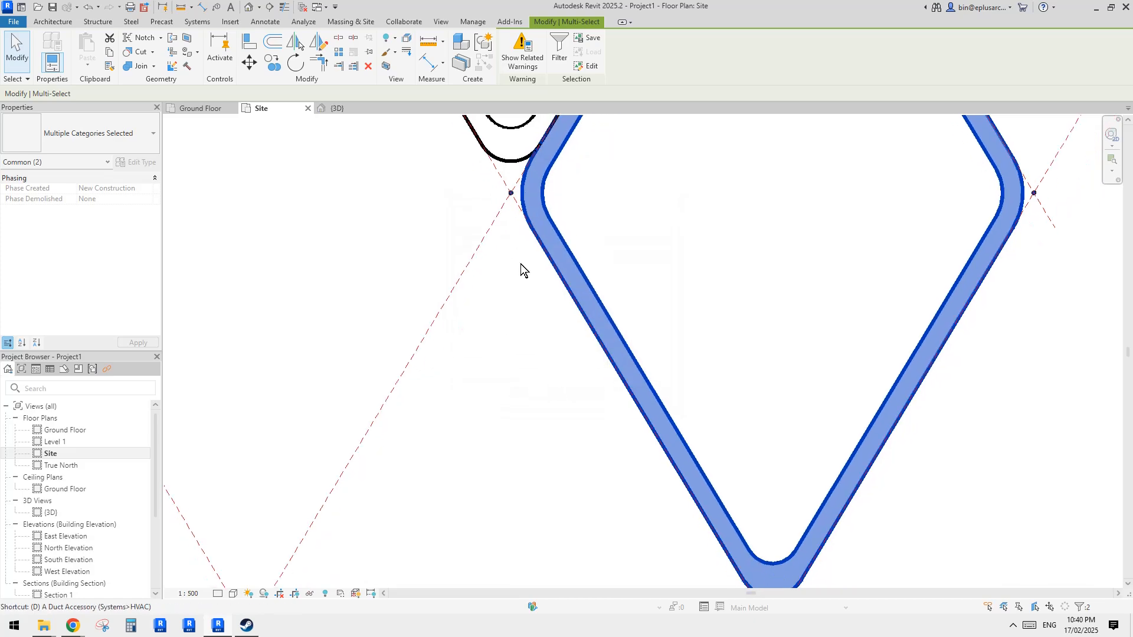
key("d")
key("m")
left_click(510, 248)
scroll(445, 245, "down", 4)
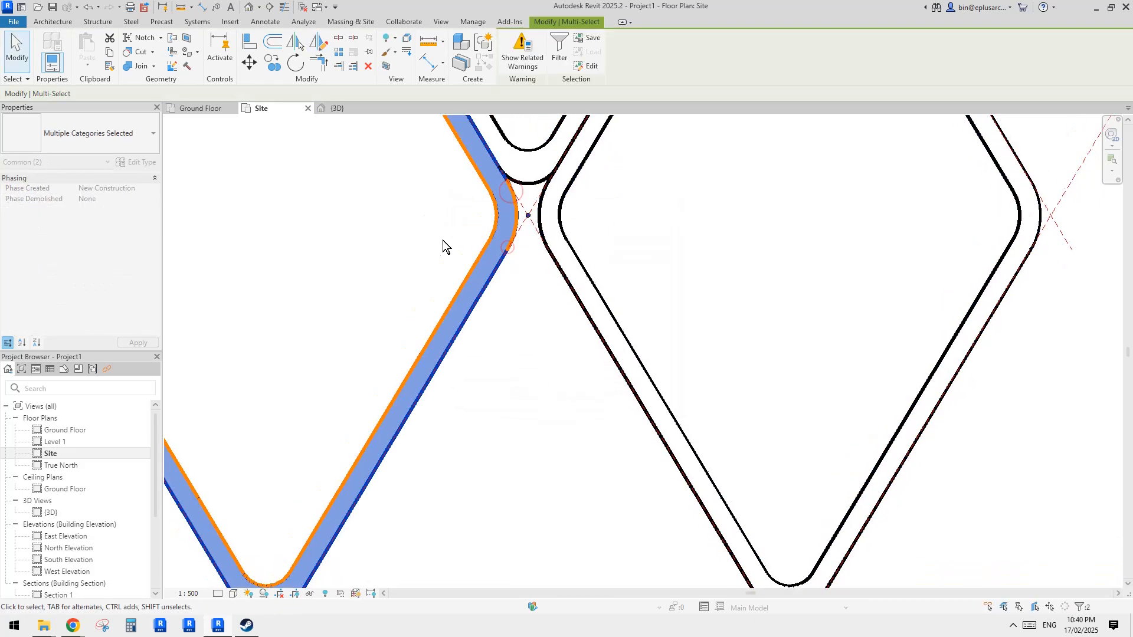
key("Escape")
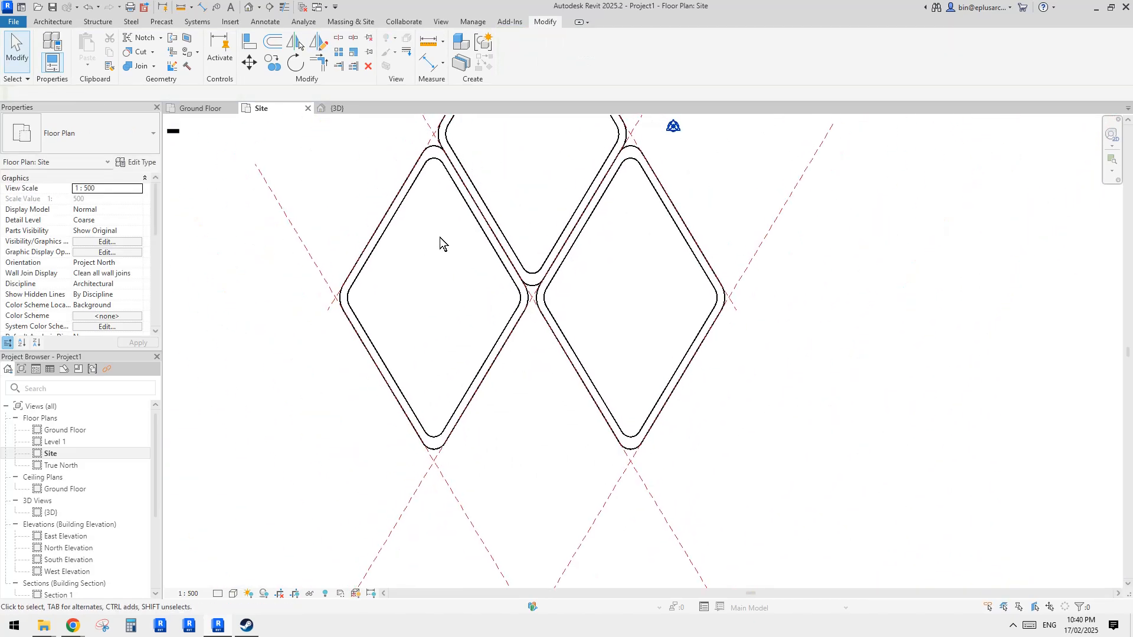
- Inspect the three diamond roofs and their openings in the default 3D view from several angles
left_click(249, 6)
middle_click_drag(508, 307, 662, 276, "shift")
scroll(657, 354, "up", 5)
left_click(743, 236)
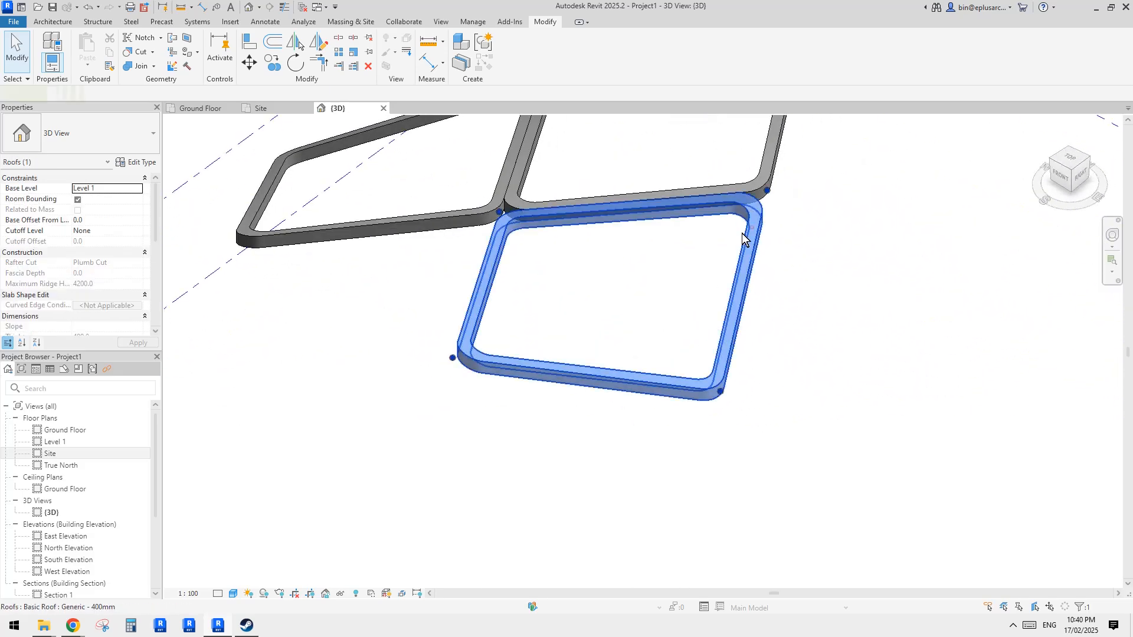
middle_click_drag(742, 232, 761, 341)
middle_click_drag(761, 341, 736, 337, "shift")
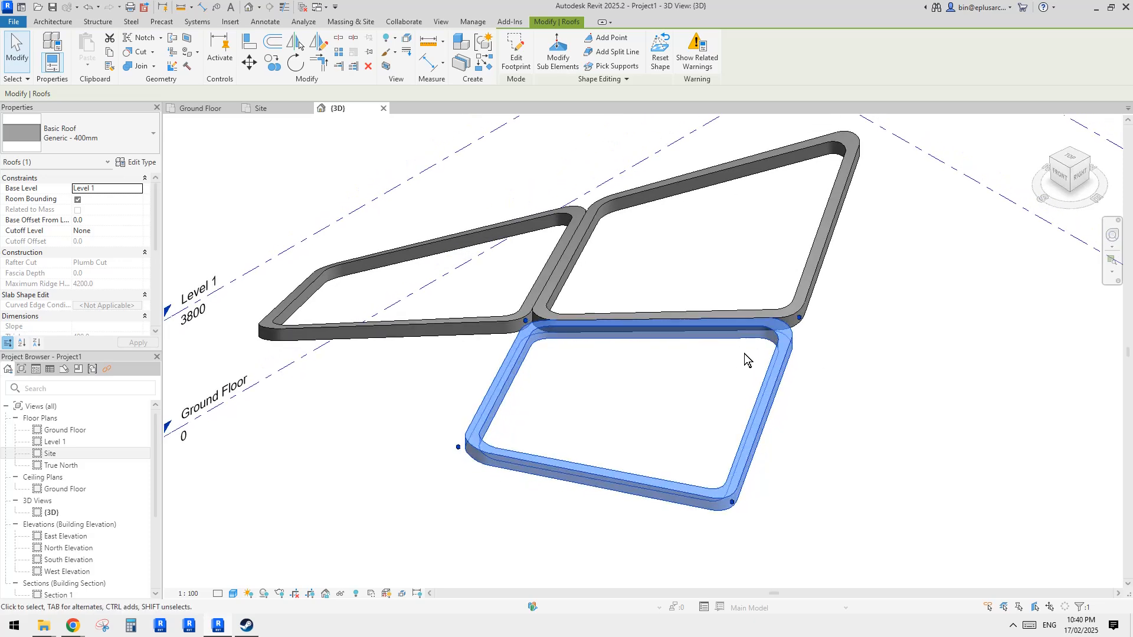
left_click(796, 357)
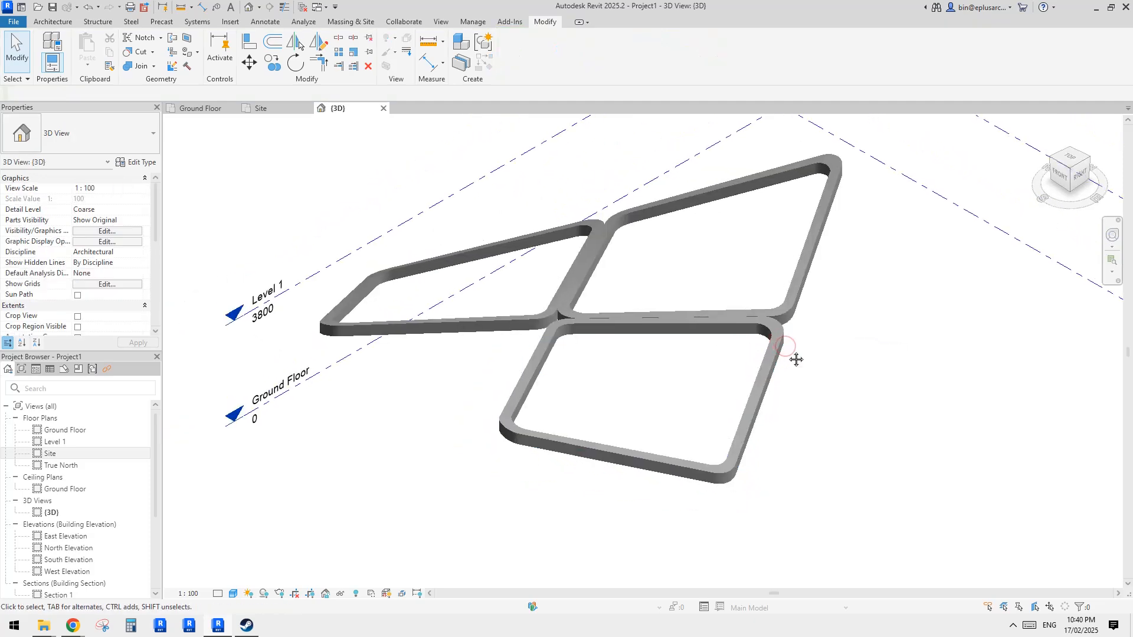
mouse_move(809, 356)
middle_mouse_down("shift")
mouse_move(810, 369)
mouse_move(861, 324)
mouse_move(809, 360)
mouse_move(798, 352)
middle_mouse_up("shift")
left_click(800, 363)
left_click(700, 353)
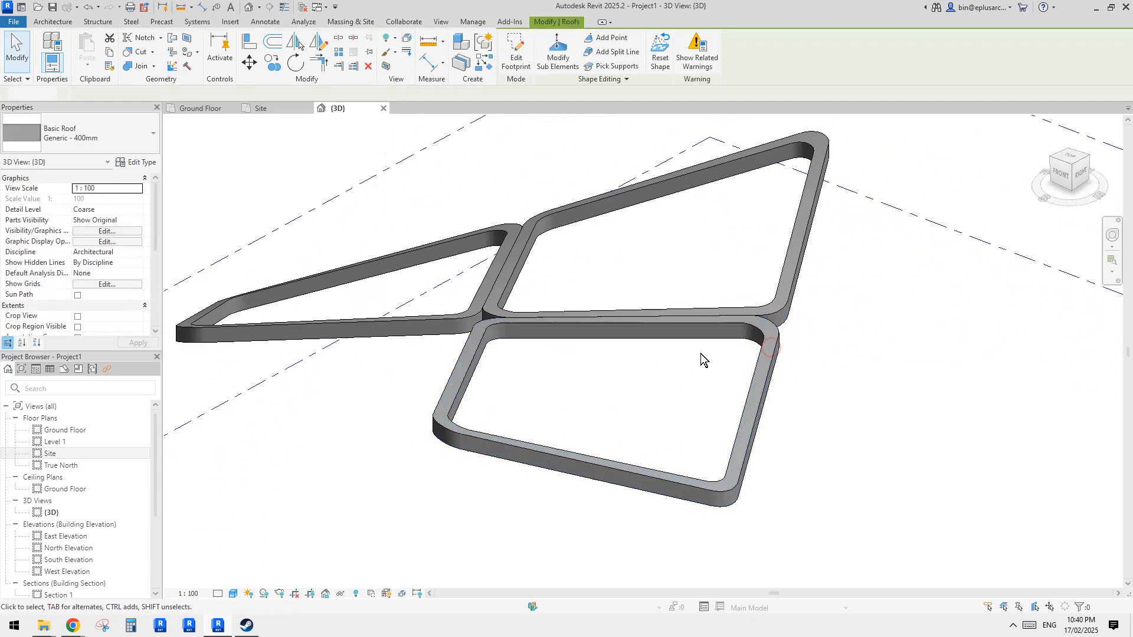
left_click(472, 344)
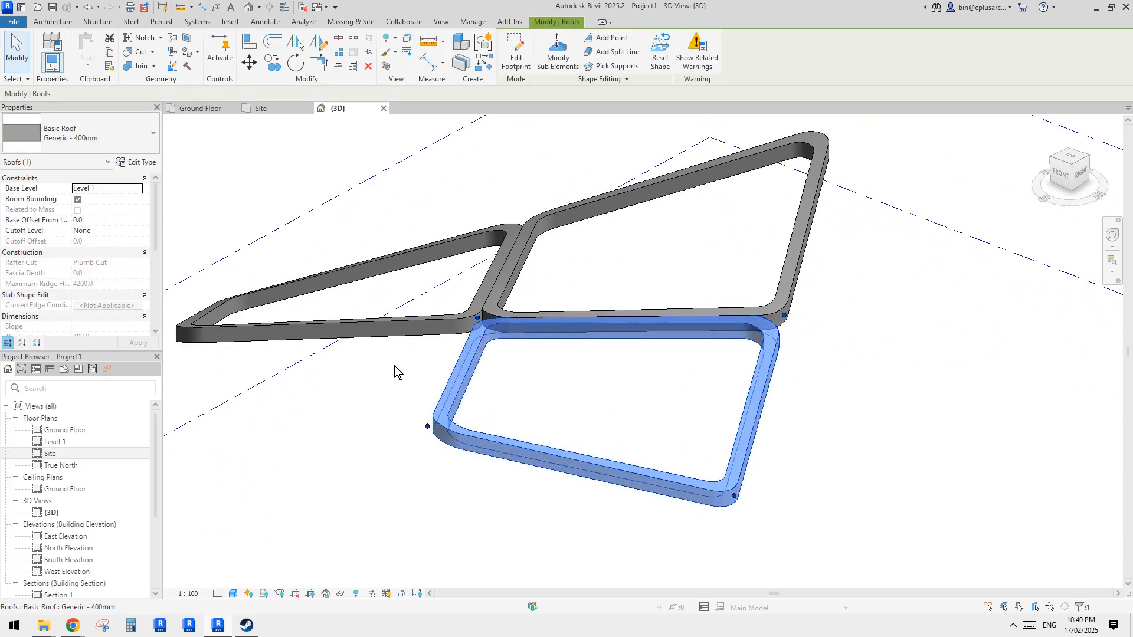
middle_click_drag(394, 369, 495, 334, "shift")
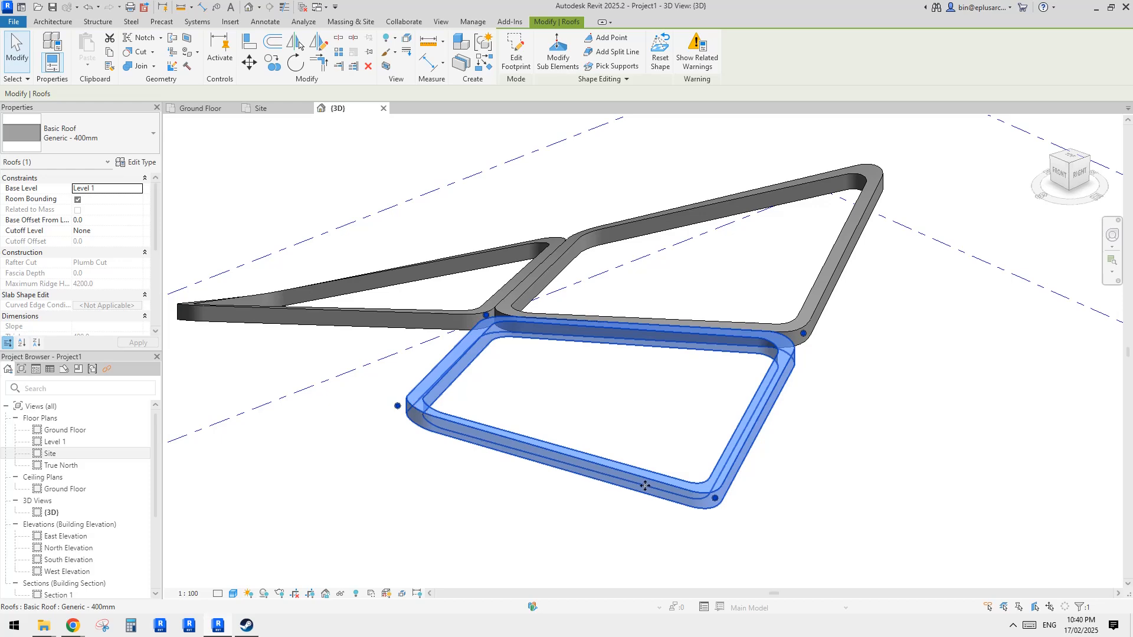
middle_click_drag(780, 352, 905, 415, "shift")
key("Escape")
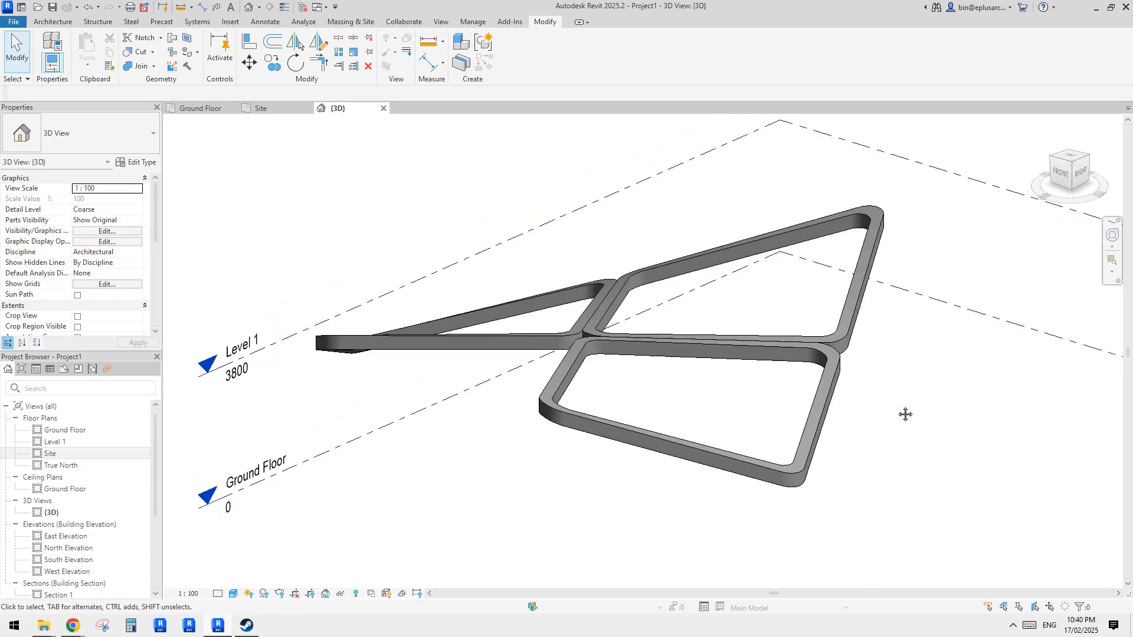
middle_click_drag(831, 408, 809, 404, "shift")
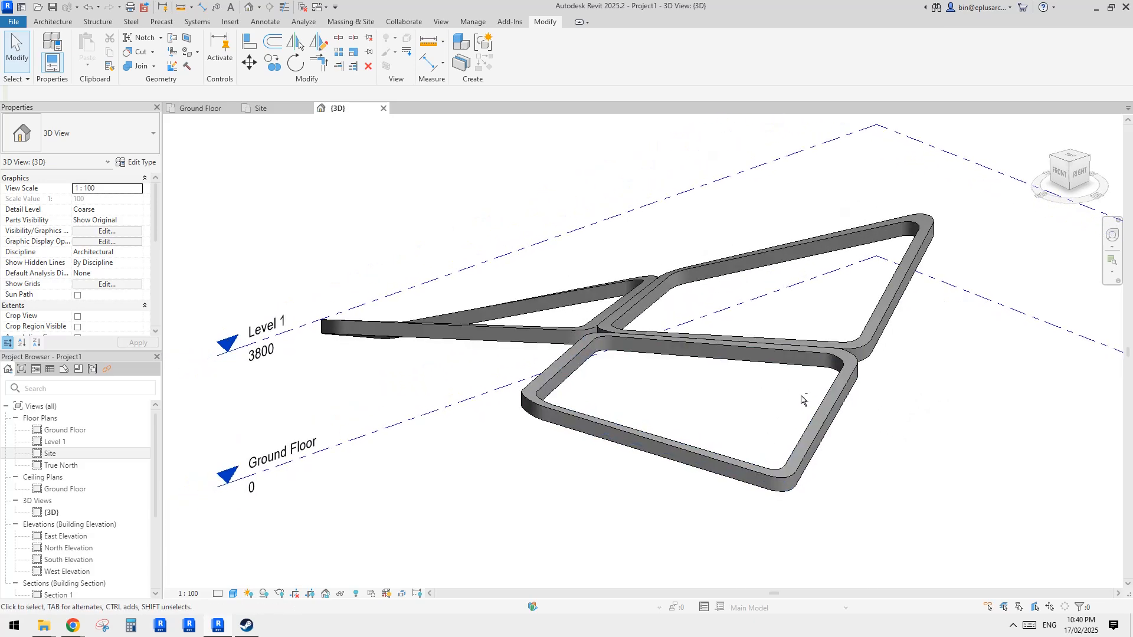
middle_click_drag(703, 373, 801, 402)
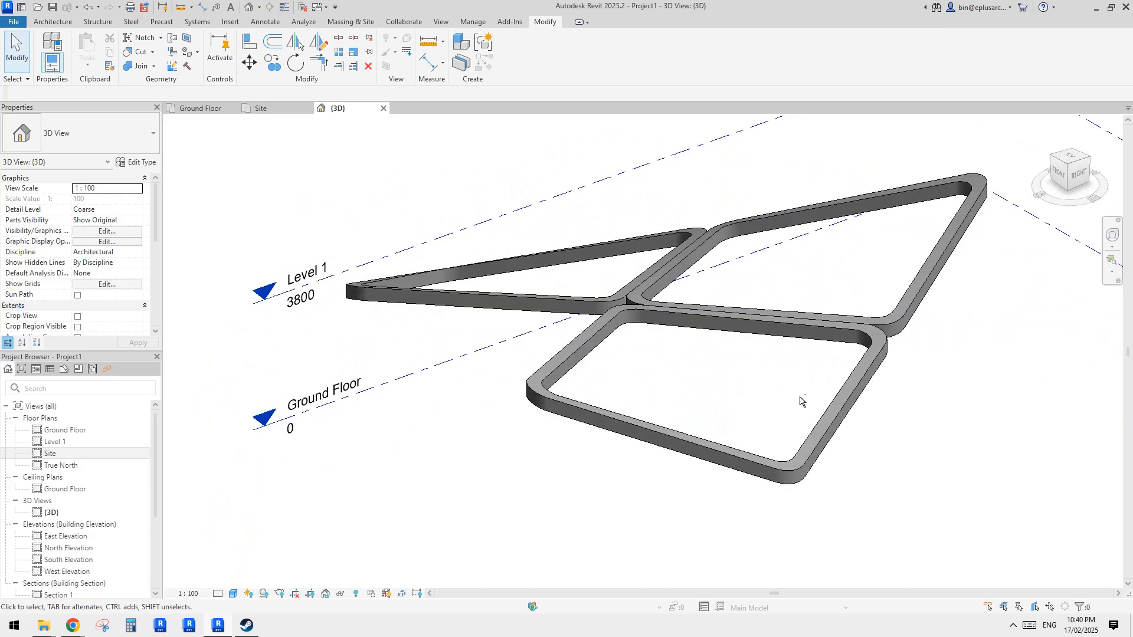
left_click(893, 356)
middle_click_drag(893, 357, 218, 571, "shift")
left_click(901, 260)
left_click(218, 571)
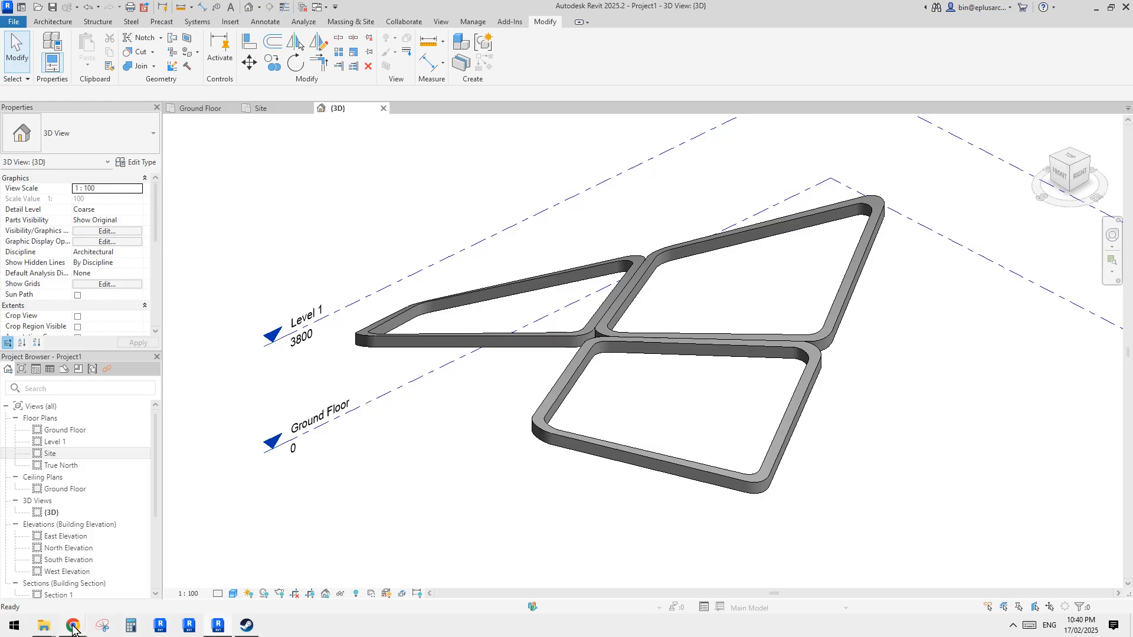
- Compare with the reference photo of the building in the browser and return to Revit
mouse_move(73, 629)
left_click(164, 583)
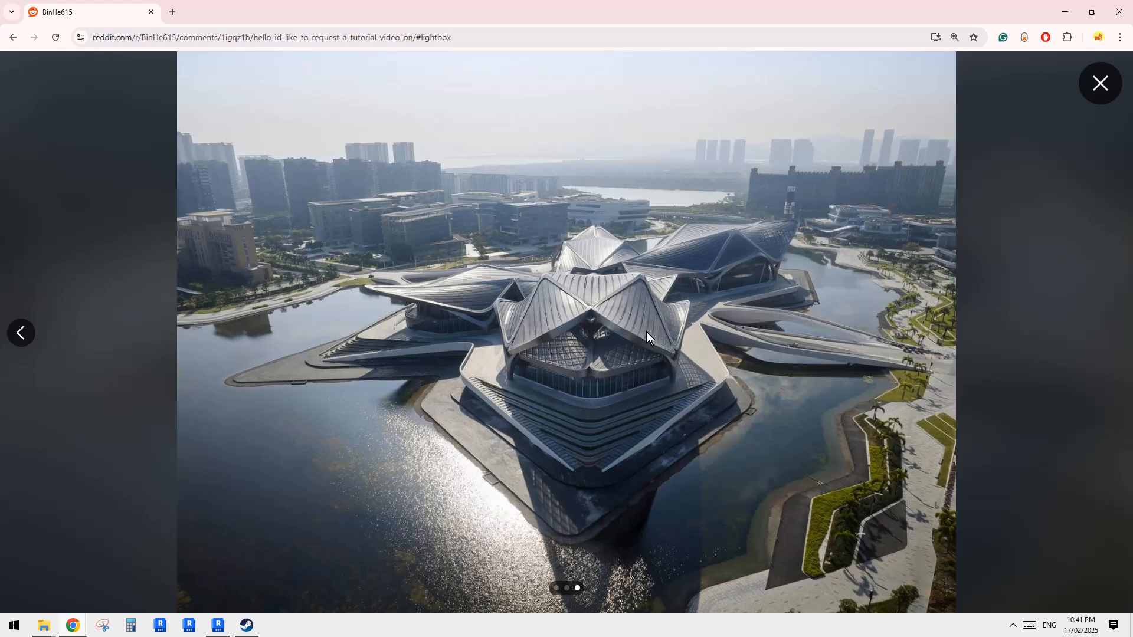
left_click(217, 625)
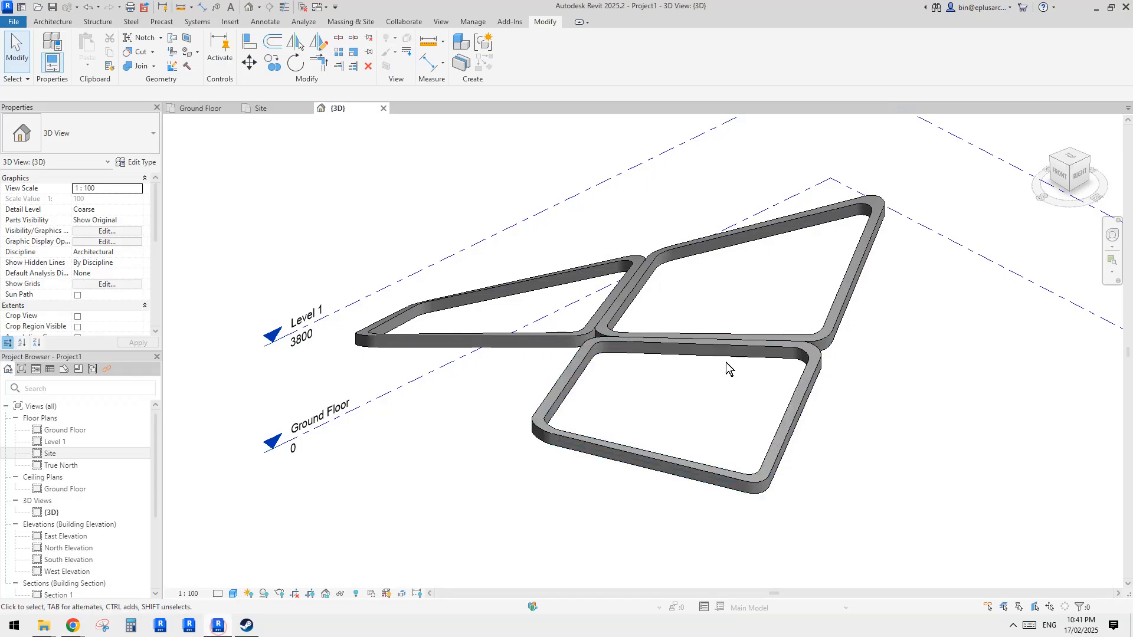
- Create a new family from the Metric Generic Model Pattern Based.rft template
scroll(726, 363, "down", 2)
scroll(399, 212, "up", 3)
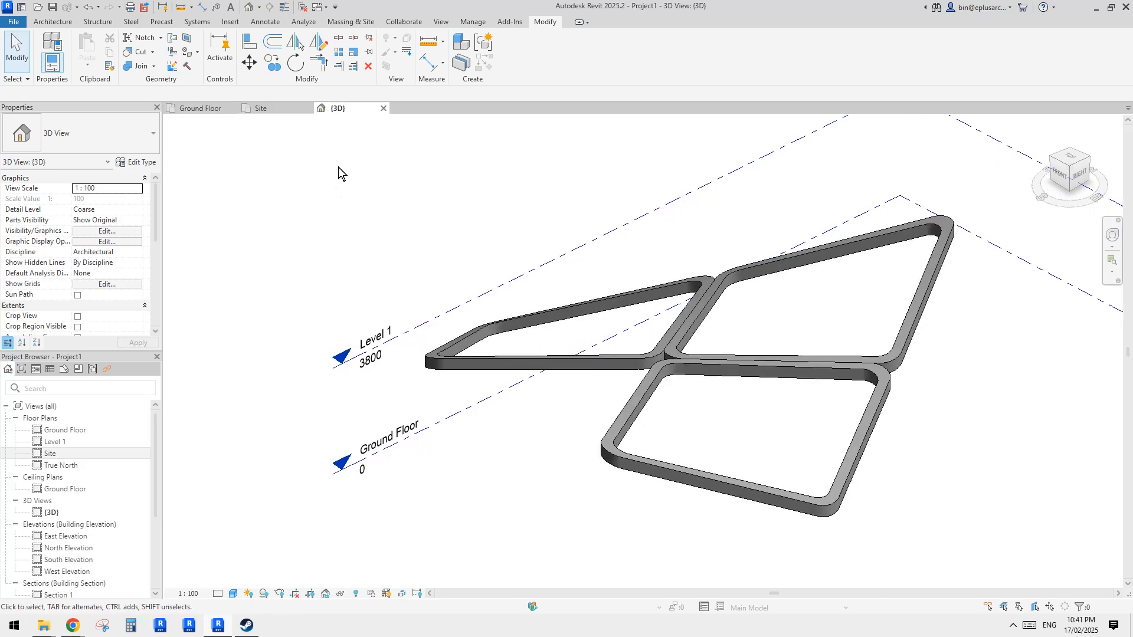
left_click(13, 22)
mouse_move(75, 70)
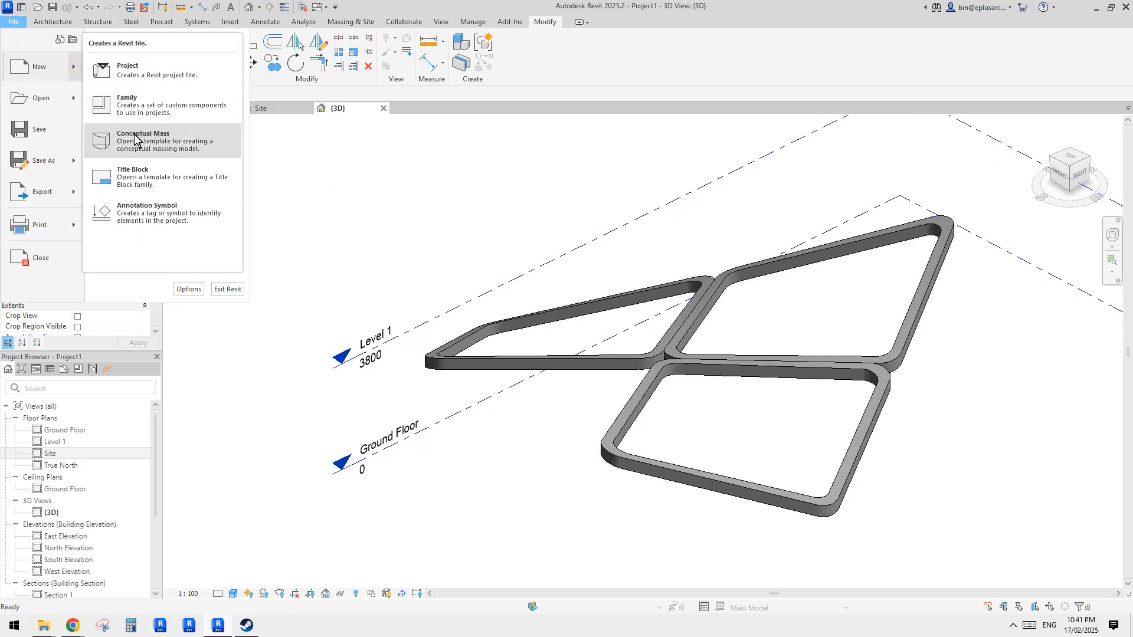
left_click(144, 104)
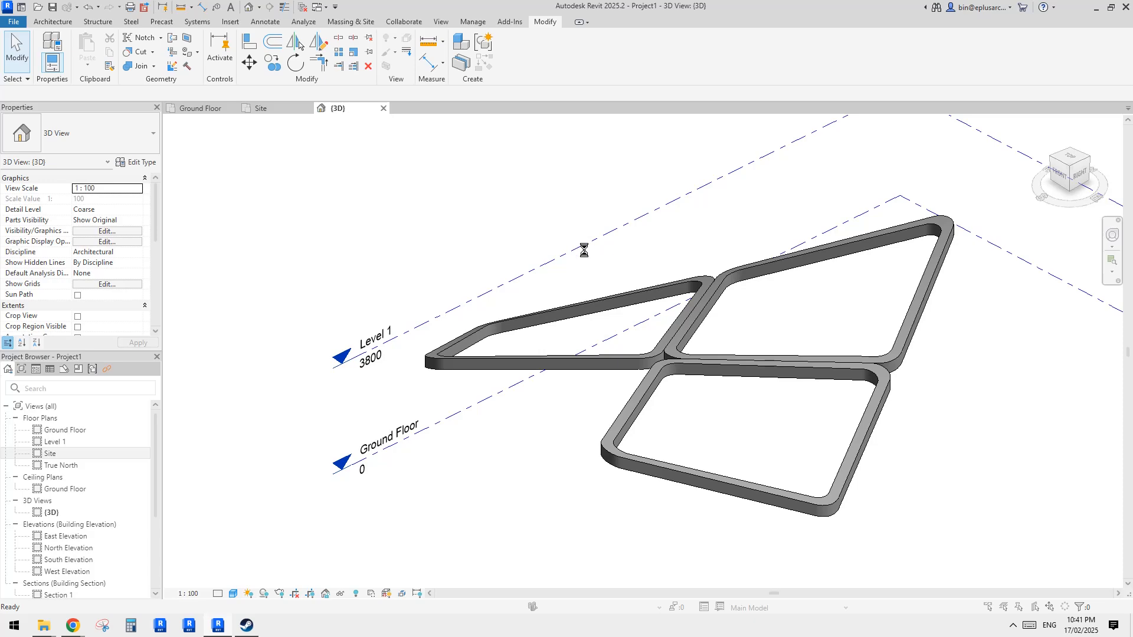
left_click(739, 335)
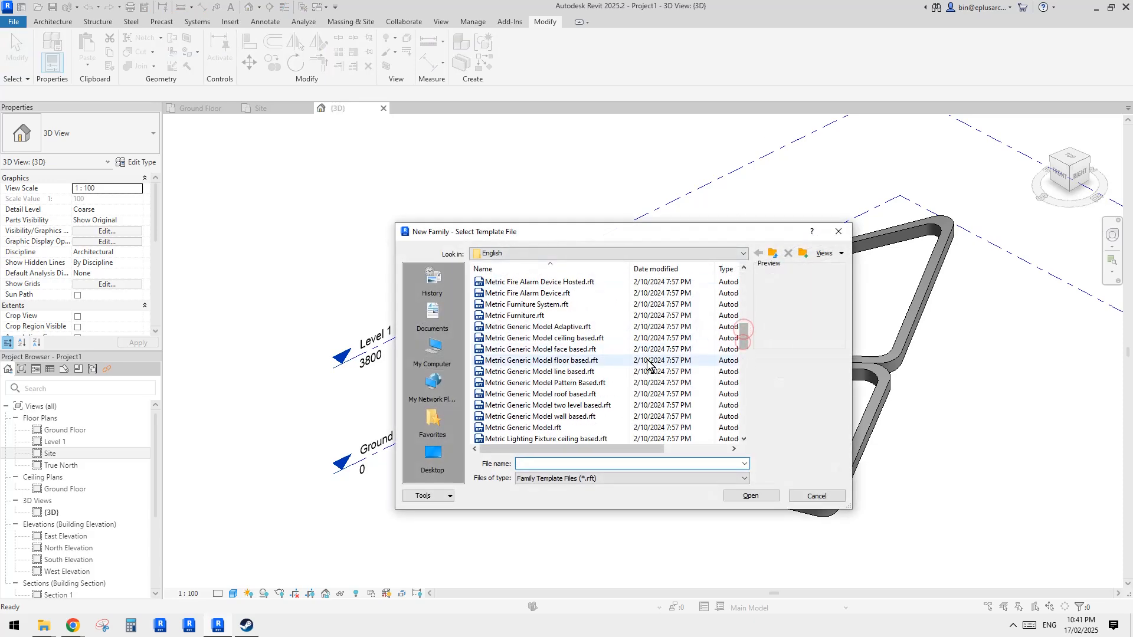
double_click(561, 383)
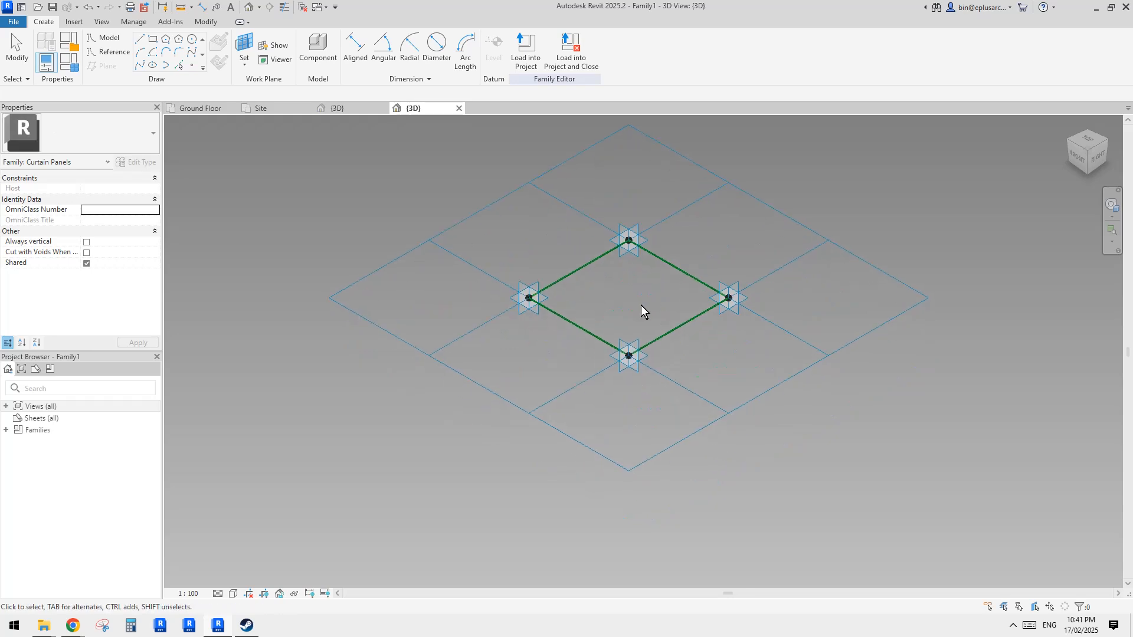
- Look at the reference photo of the building again in the browser
middle_click_drag(641, 306, 604, 352)
scroll(640, 329, "up", 1)
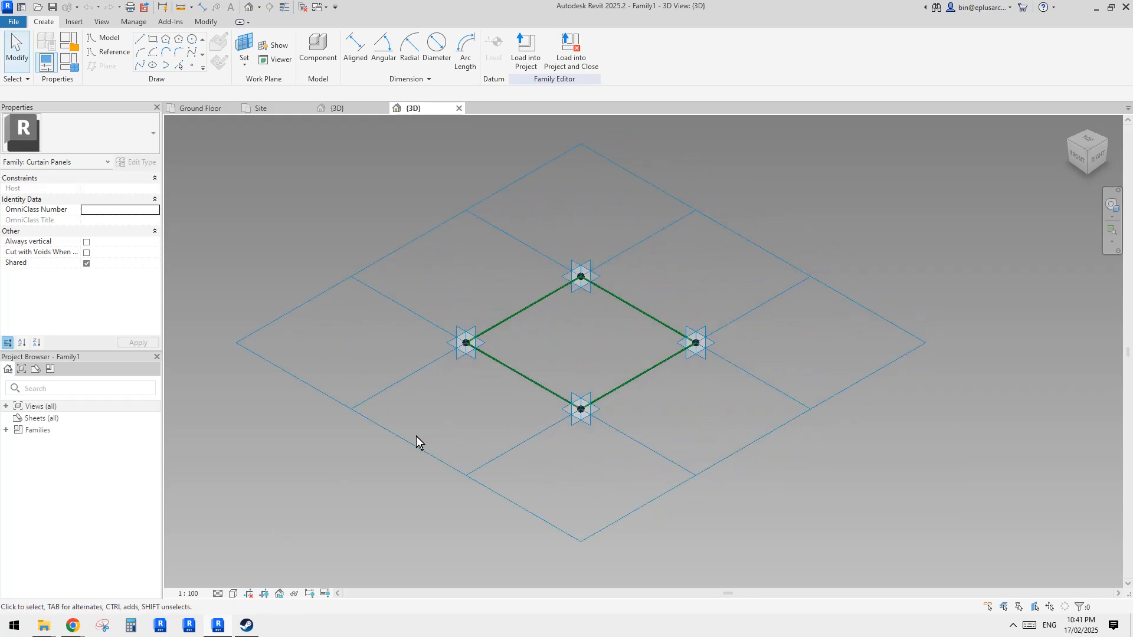
mouse_move(77, 625)
left_click(183, 569)
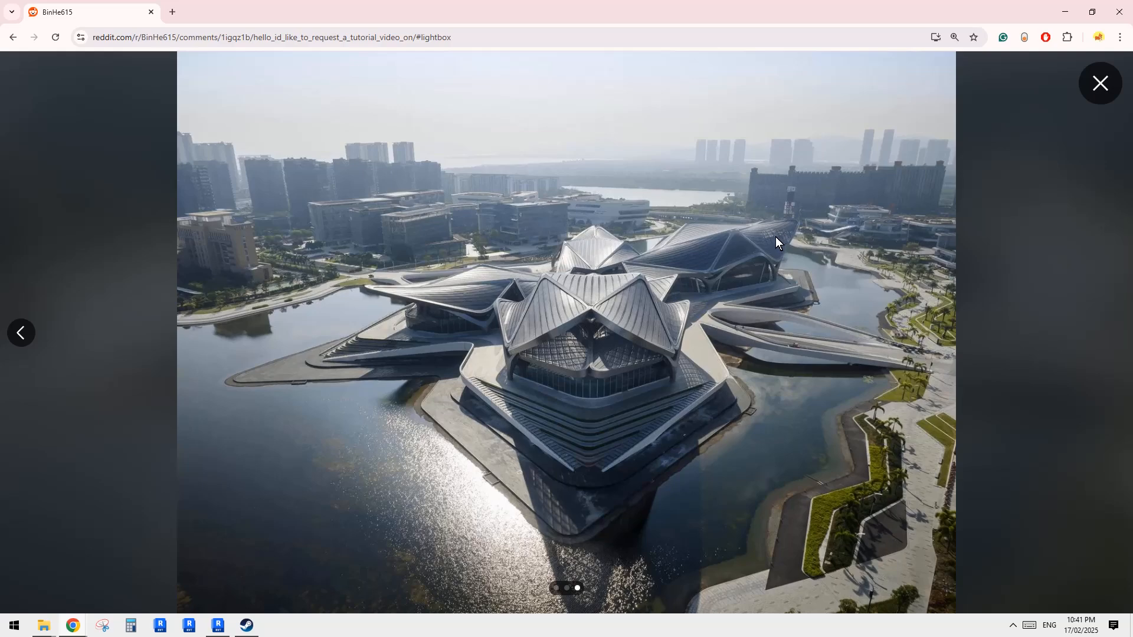
- Create a surface form from the four boundary reference lines of the diamond tile in the pattern-based family
left_click(220, 630)
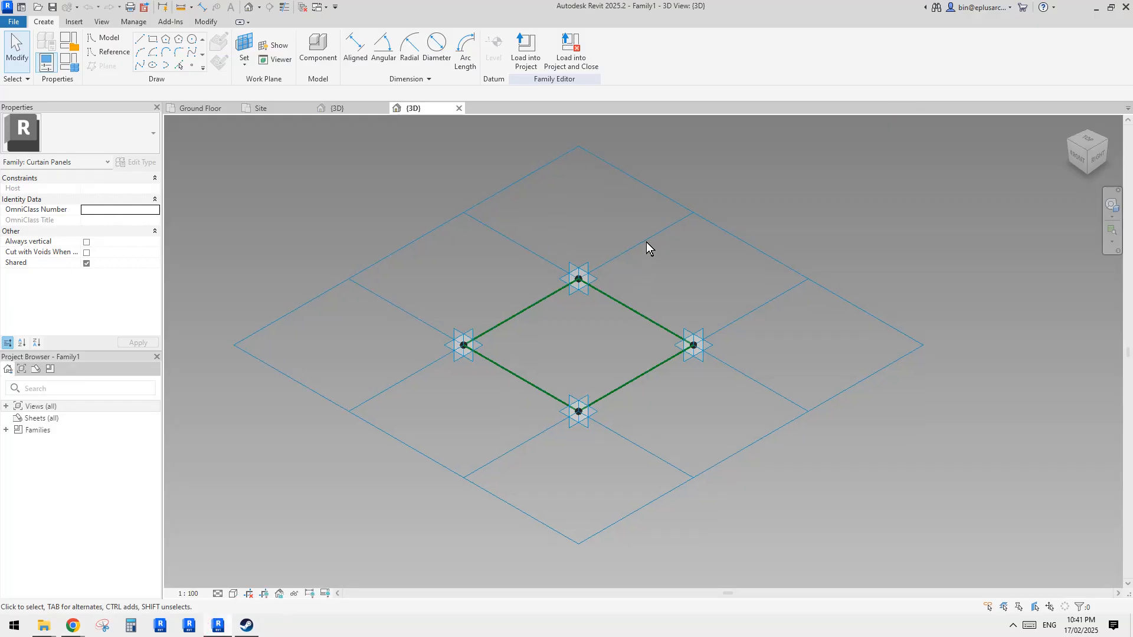
middle_click_drag(647, 242, 642, 250)
key("Tab")
left_click(661, 334)
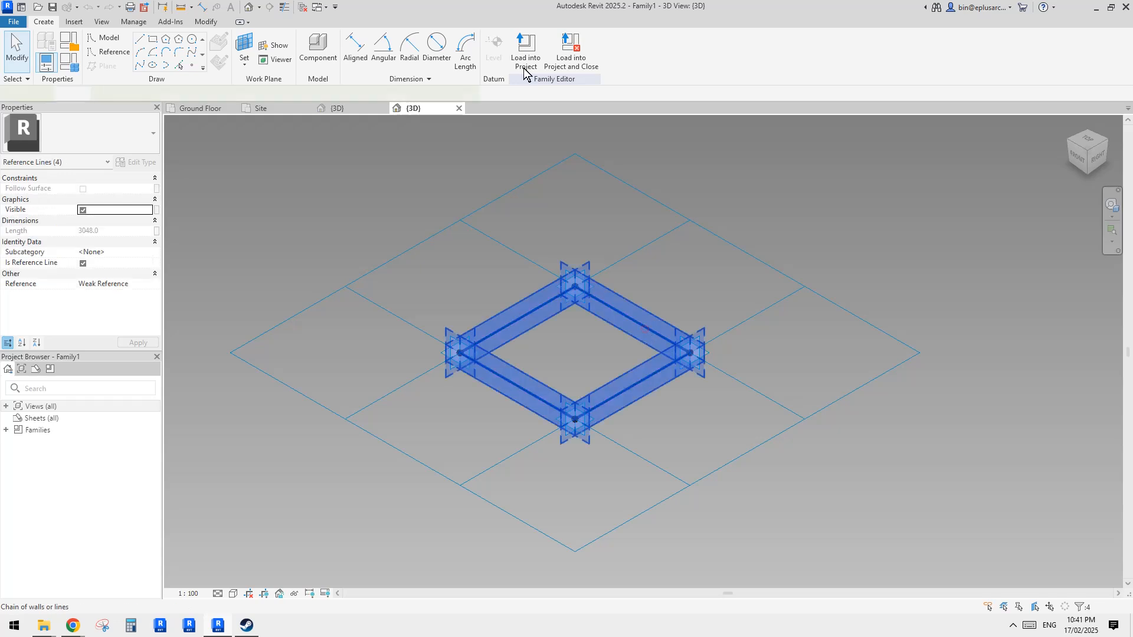
left_click(591, 42)
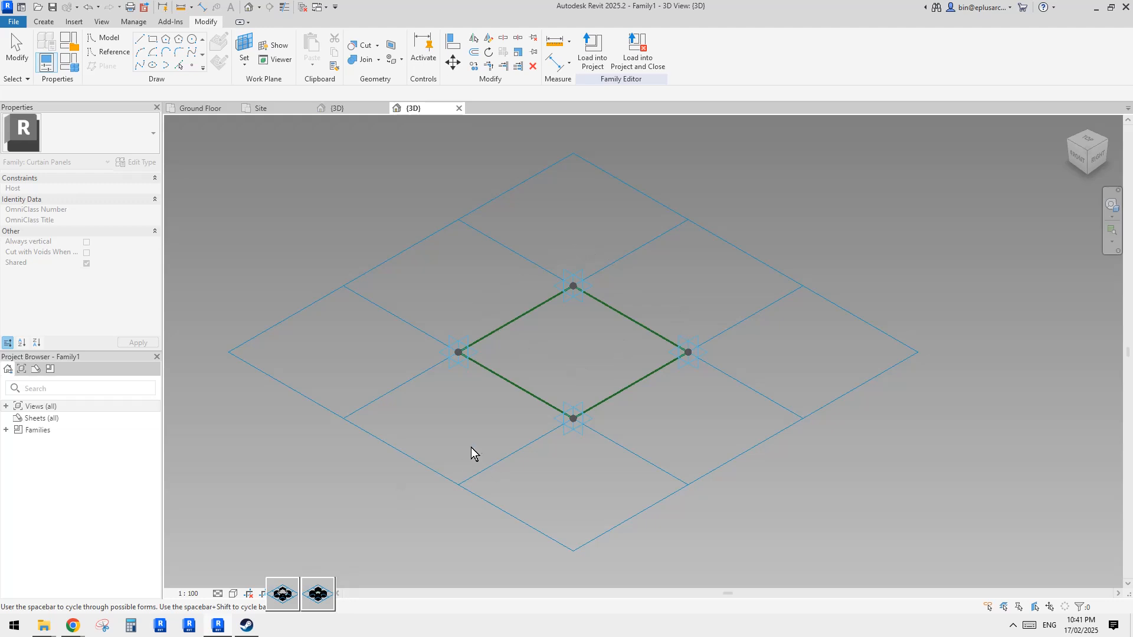
left_click(317, 596)
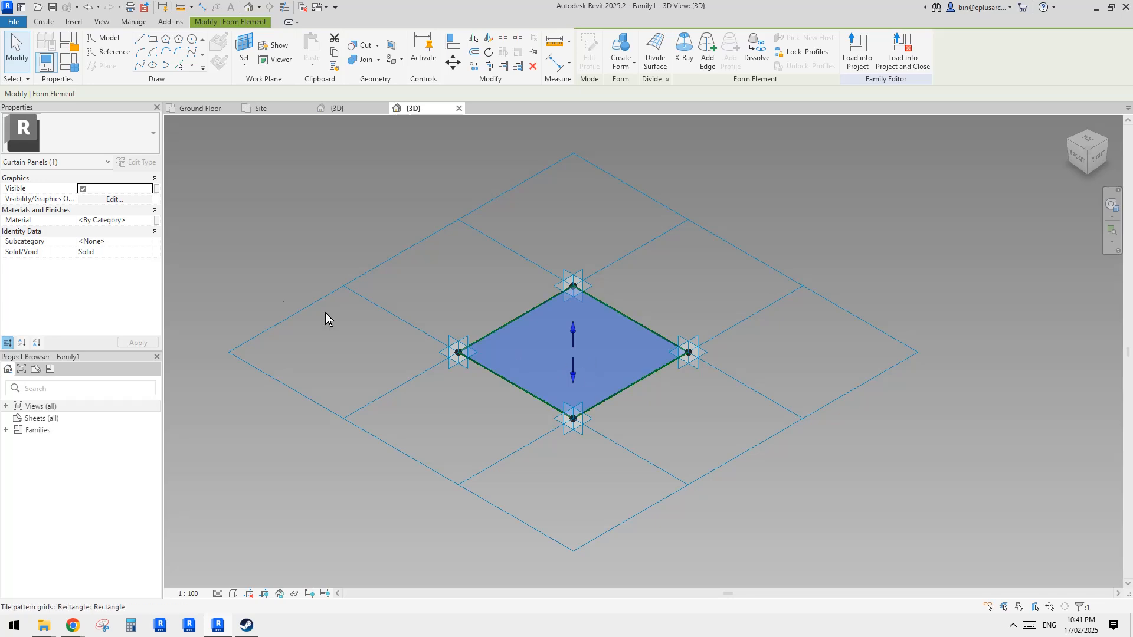
- Try to assign a glass material to the new surface form
left_click(135, 223)
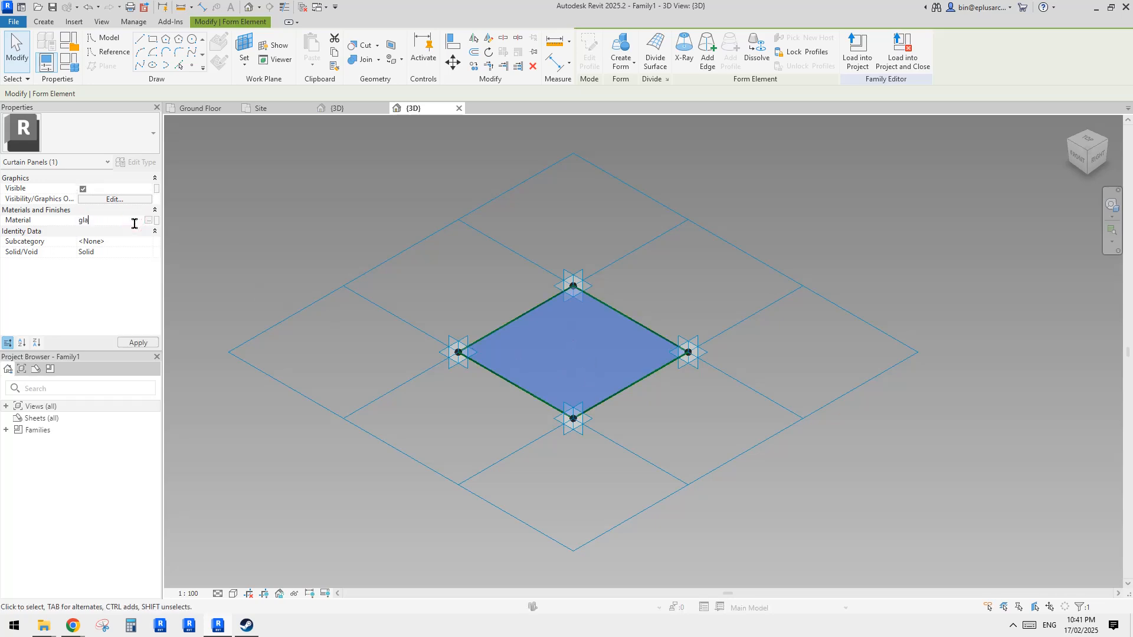
left_click(351, 246)
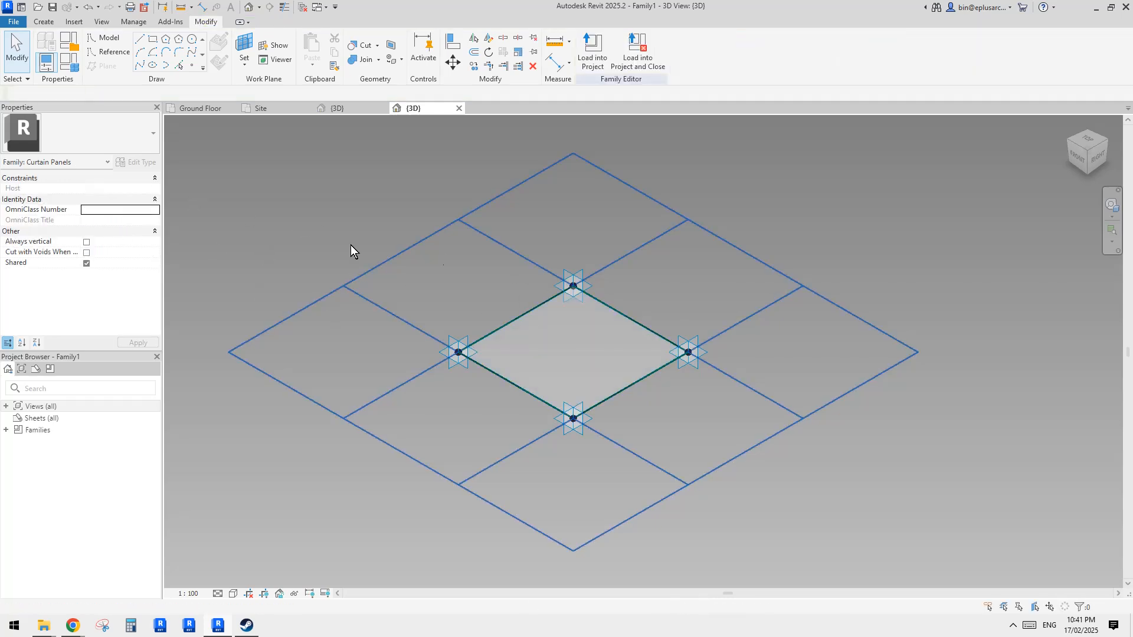
middle_click_drag(572, 280, 566, 293)
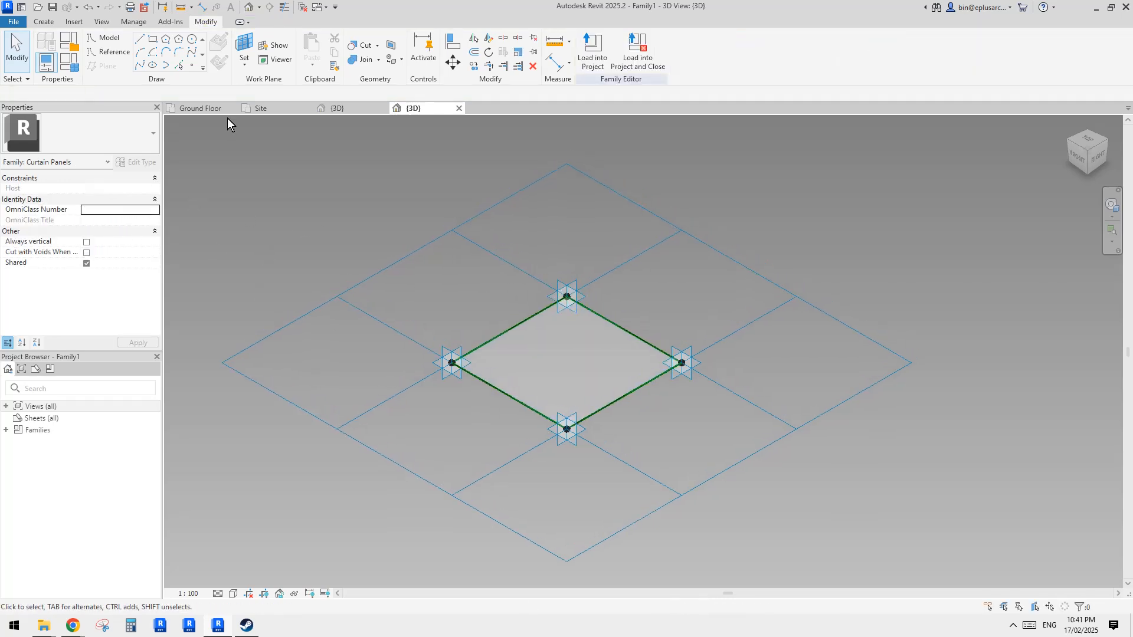
- Create another new family from the Metric Generic Model Adaptive.rft template
left_click(76, 69)
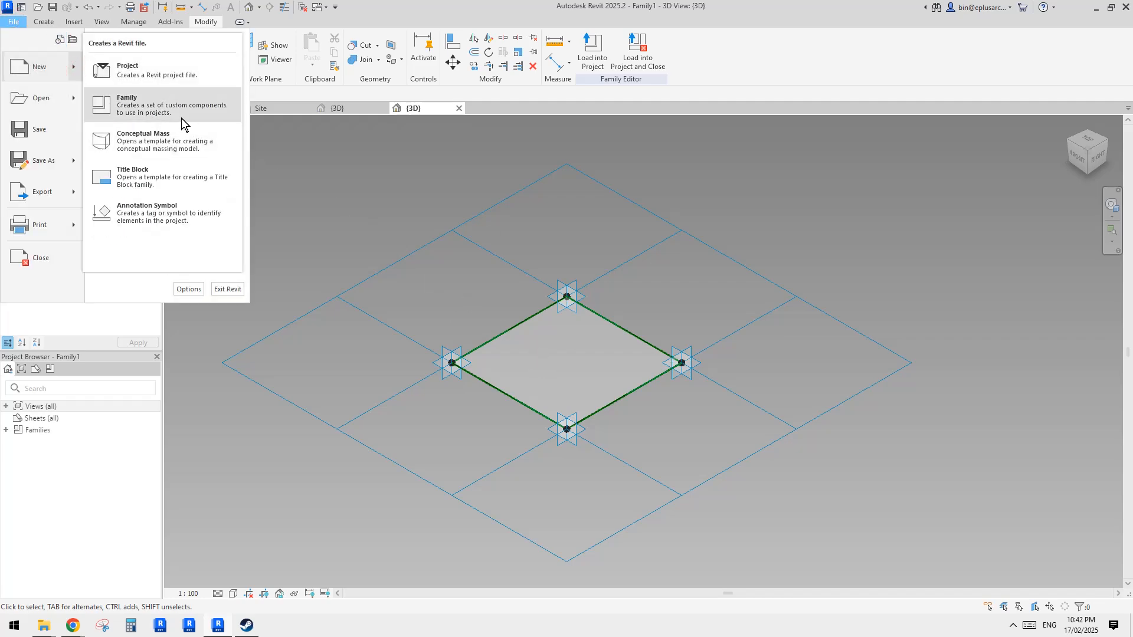
left_click(172, 105)
left_click_drag(743, 287, 744, 333)
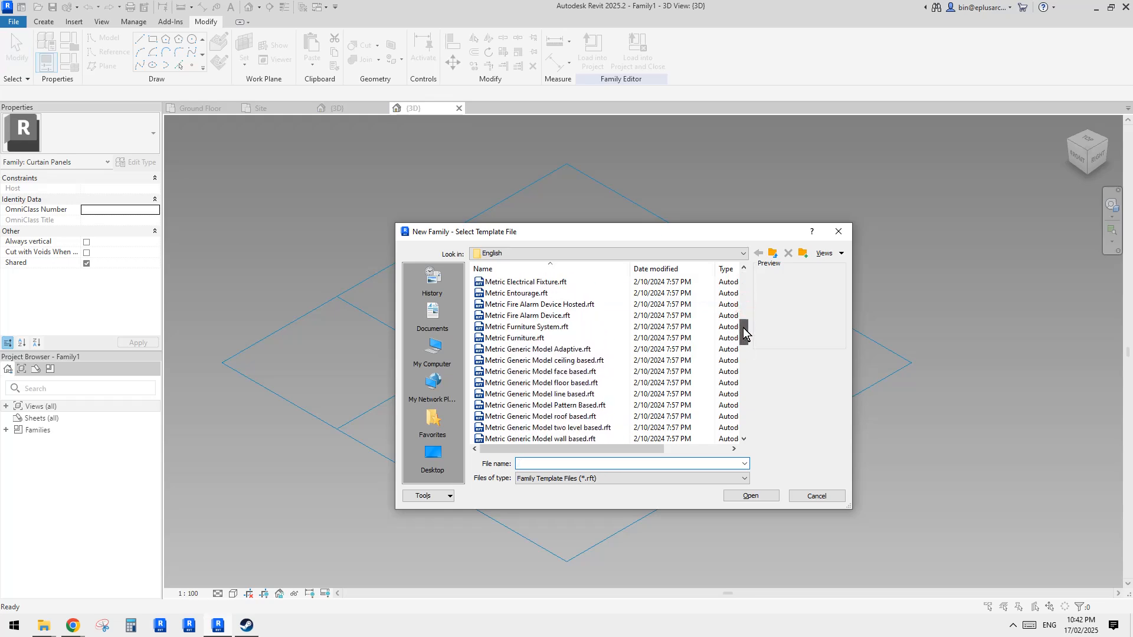
double_click(582, 357)
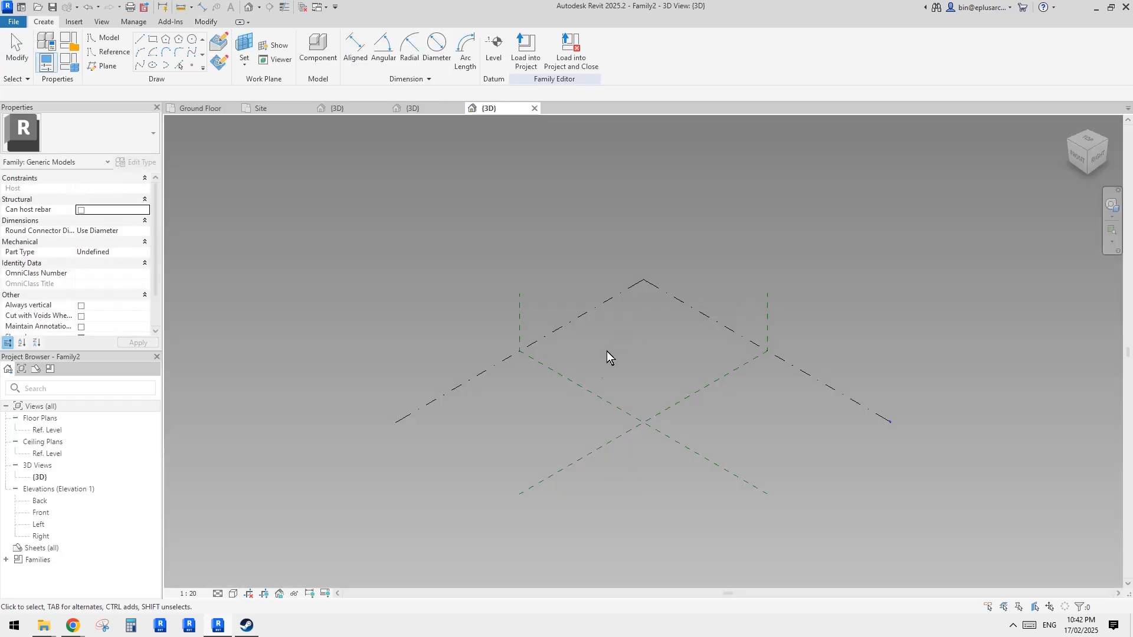
- Glance at the project's diamond roofs in its 3D view and return to the new family
left_click(346, 108)
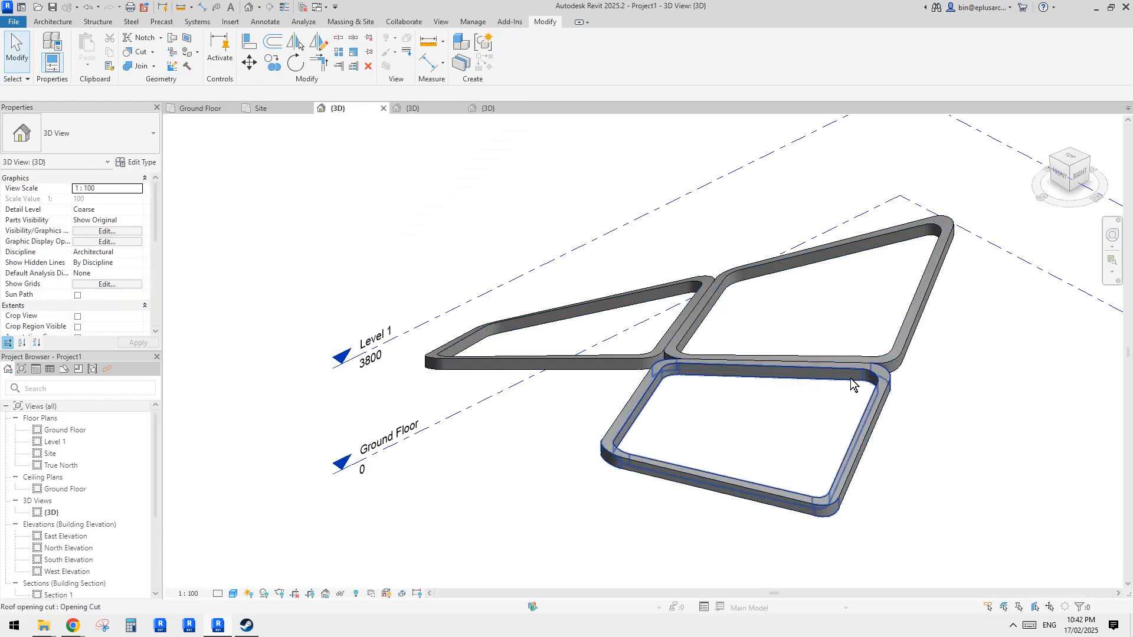
middle_click_drag(810, 402, 802, 400)
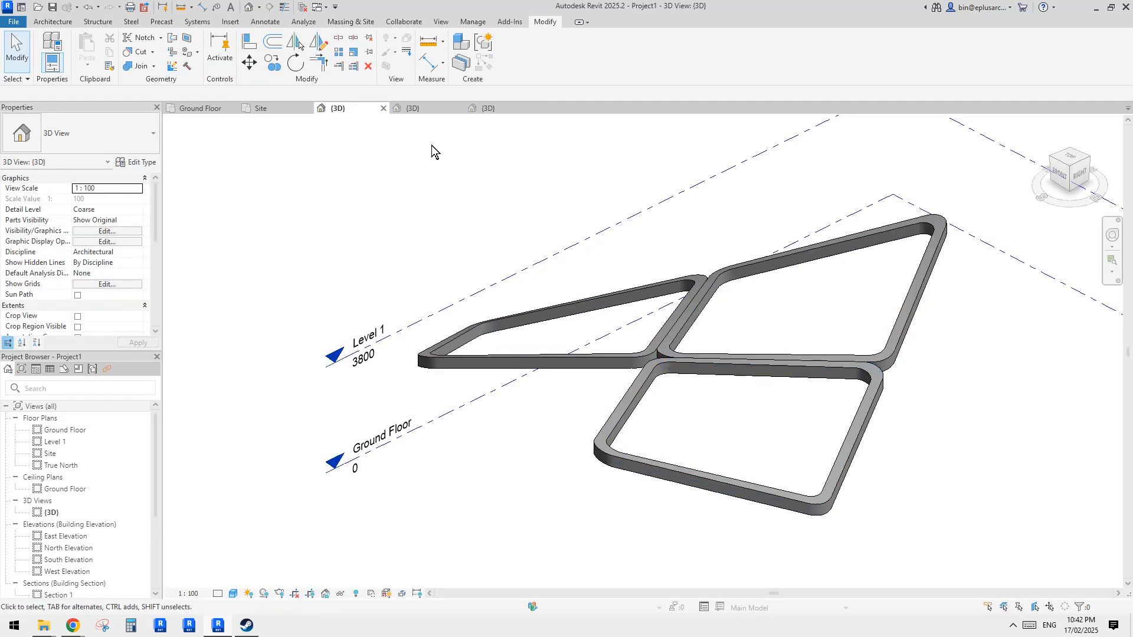
left_click(497, 111)
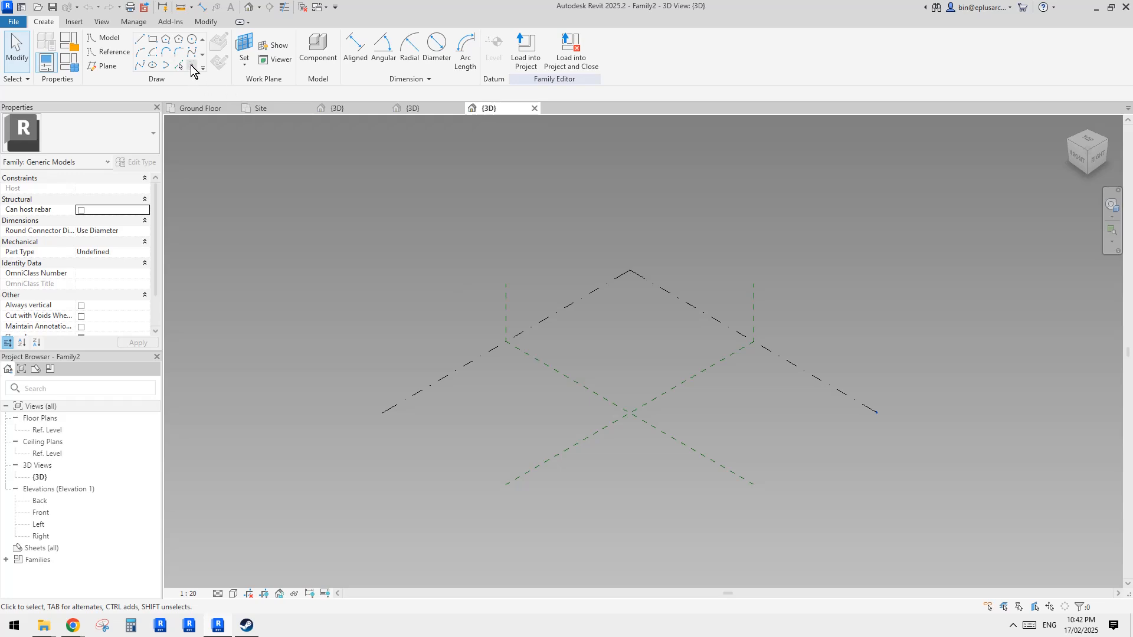
- Place four reference points in a diamond arrangement around the origin on the reference level
left_click(191, 66)
scroll(617, 311, "up", 1)
left_click(622, 391)
left_click(669, 436)
left_click(627, 459)
left_click(560, 421)
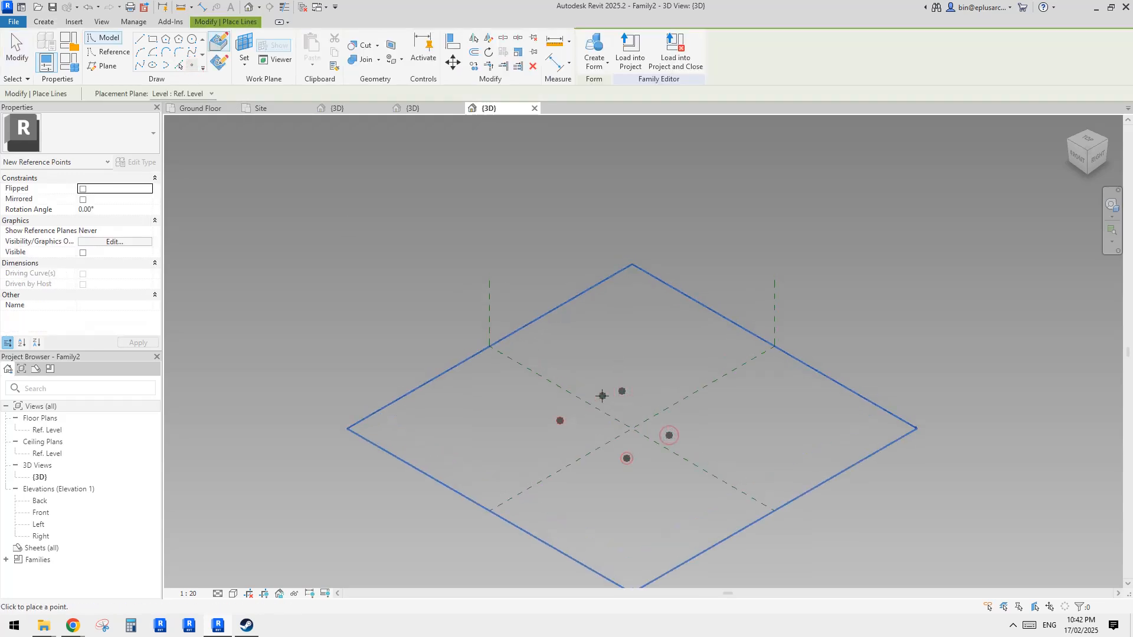
key("Escape")
- Make all four reference points adaptive
left_click_drag(542, 348, 673, 478)
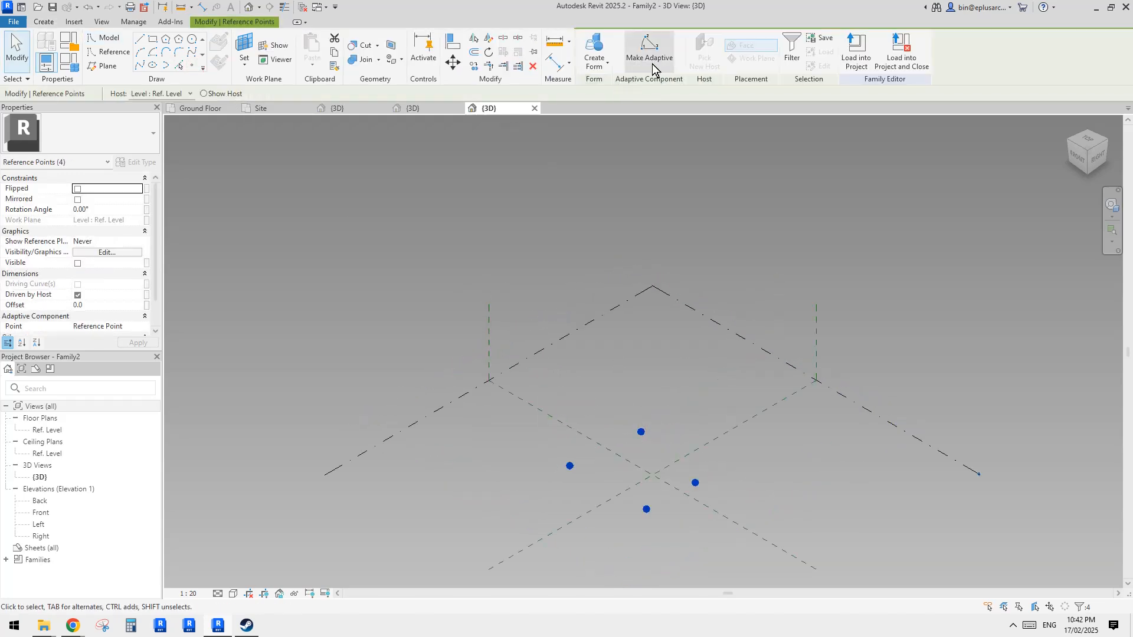
left_click(653, 65)
middle_click_drag(658, 523, 719, 438)
scroll(675, 450, "up", 2)
scroll(726, 422, "up", 1)
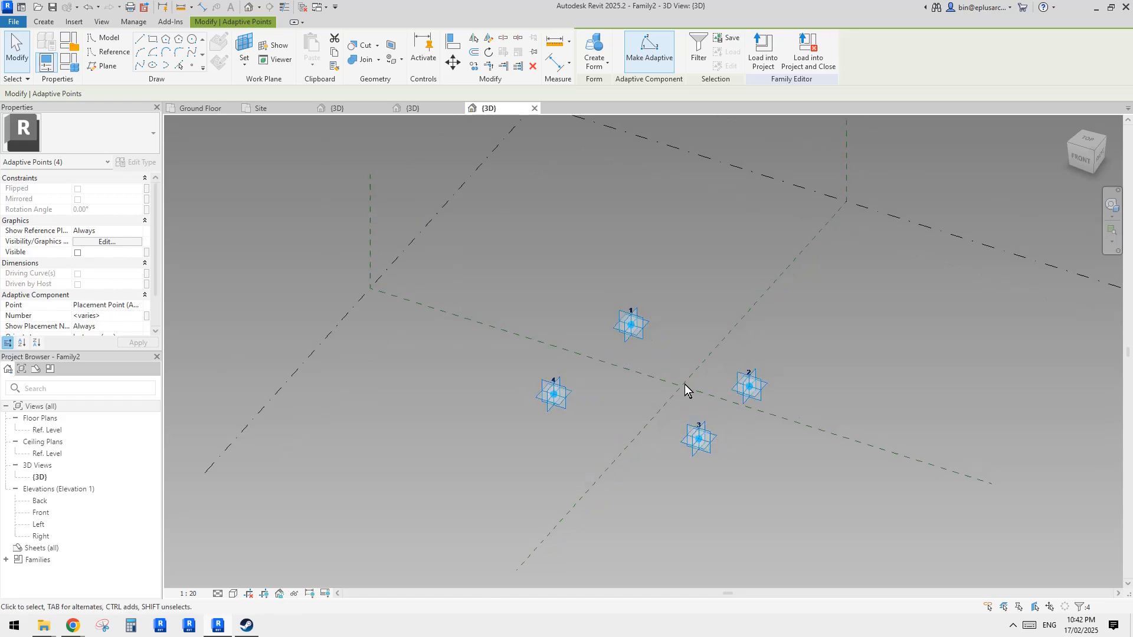
key("Escape")
- Draw a line through adaptive points 1 and 2 and make it a reference line
middle_click_drag(685, 384, 569, 308, "shift")
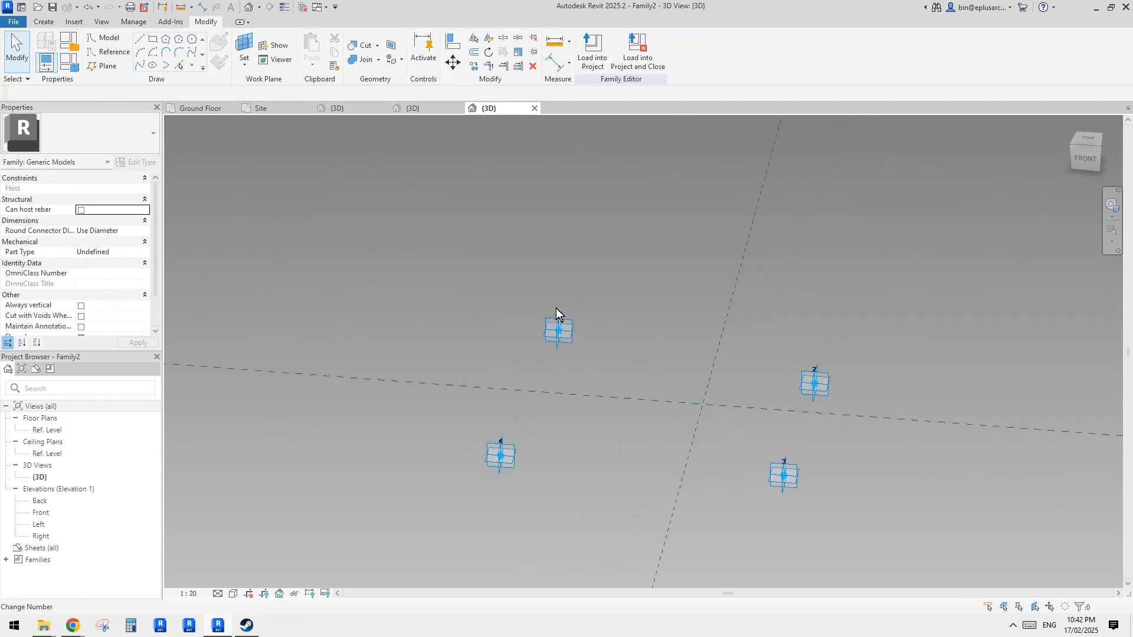
left_click_drag(505, 288, 922, 423)
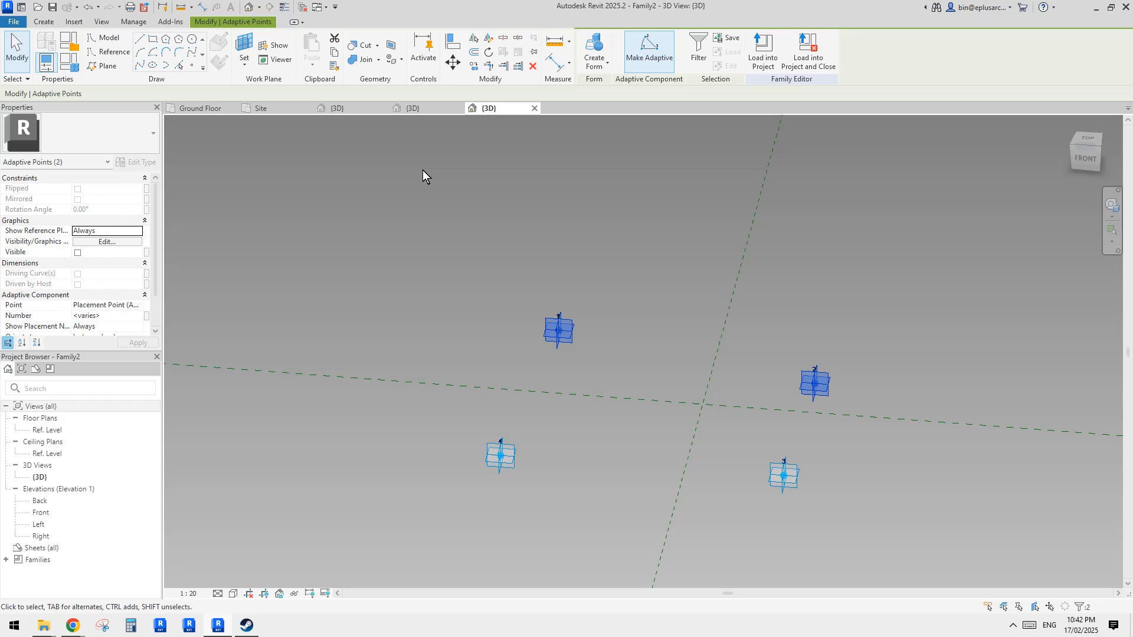
left_click(140, 66)
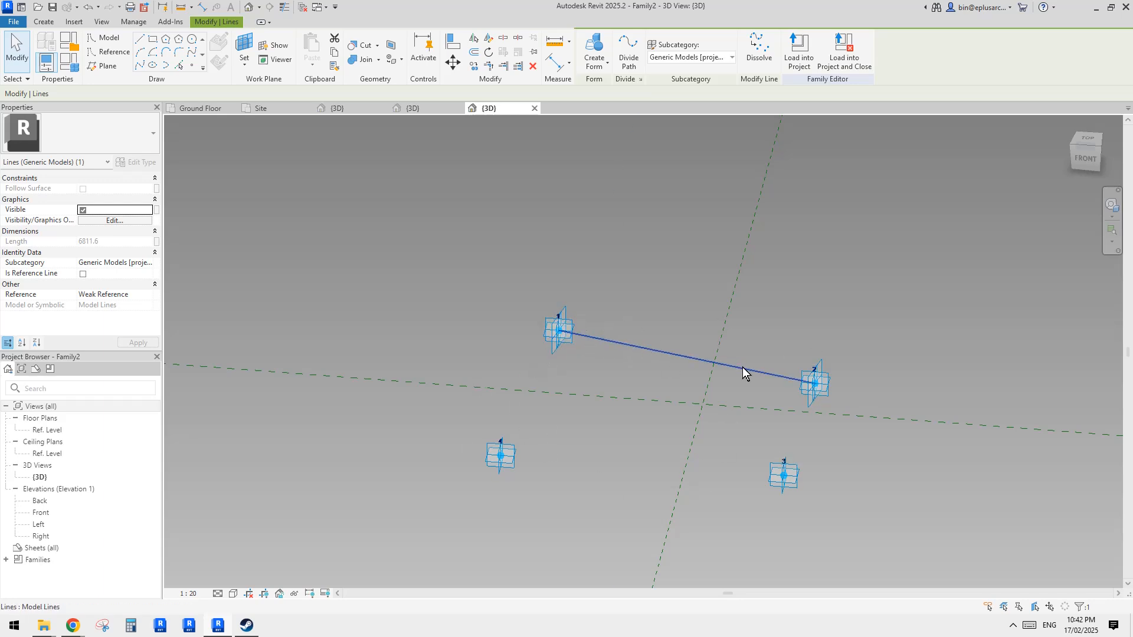
left_click(86, 275)
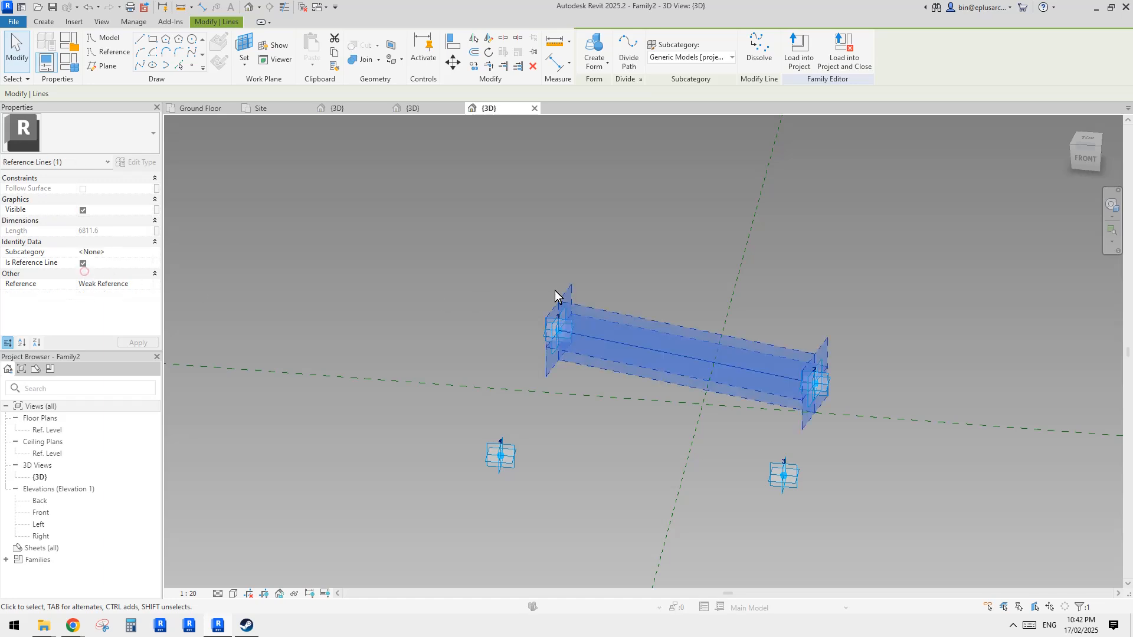
- Draw a line through adaptive points 4 and 3 and make it a reference line
left_click(596, 305)
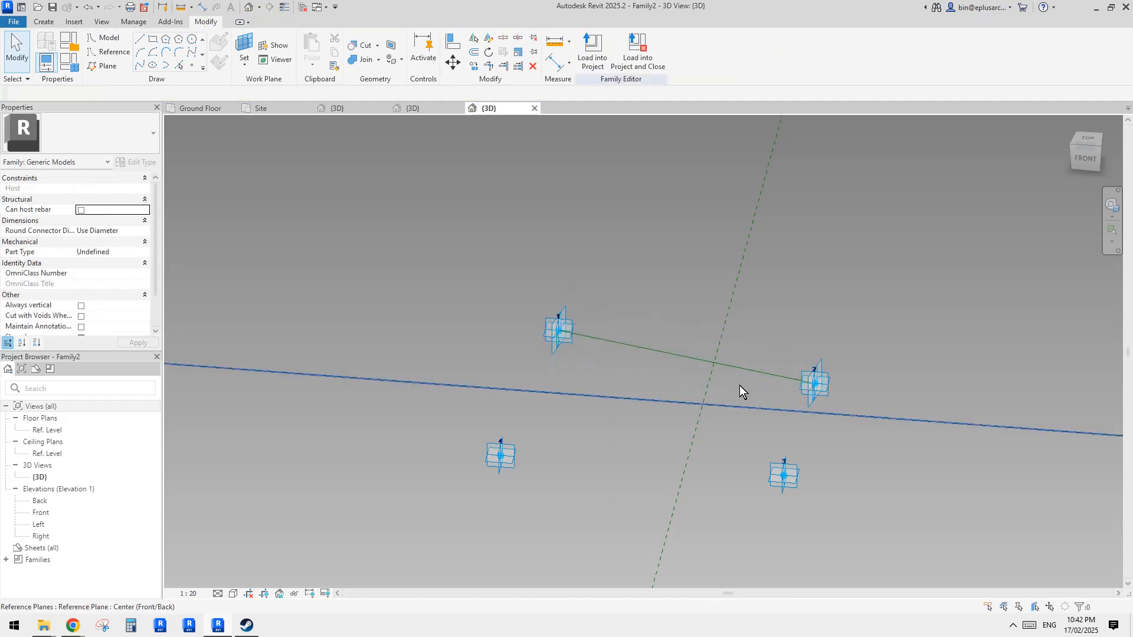
left_click(509, 467)
left_click(781, 477, "ctrl")
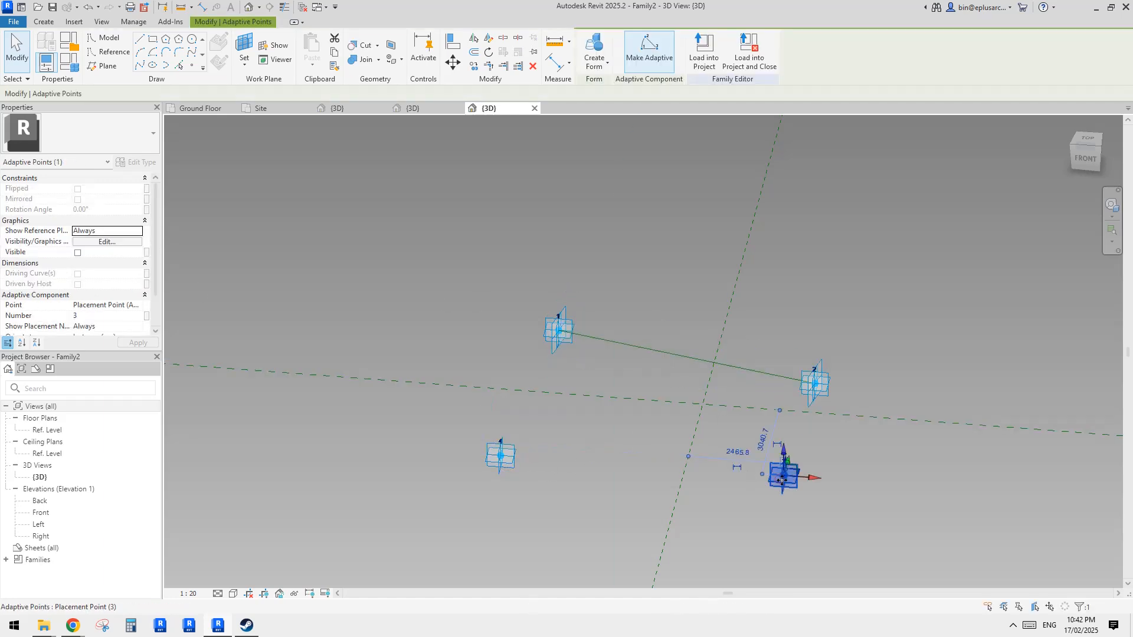
left_click(139, 66)
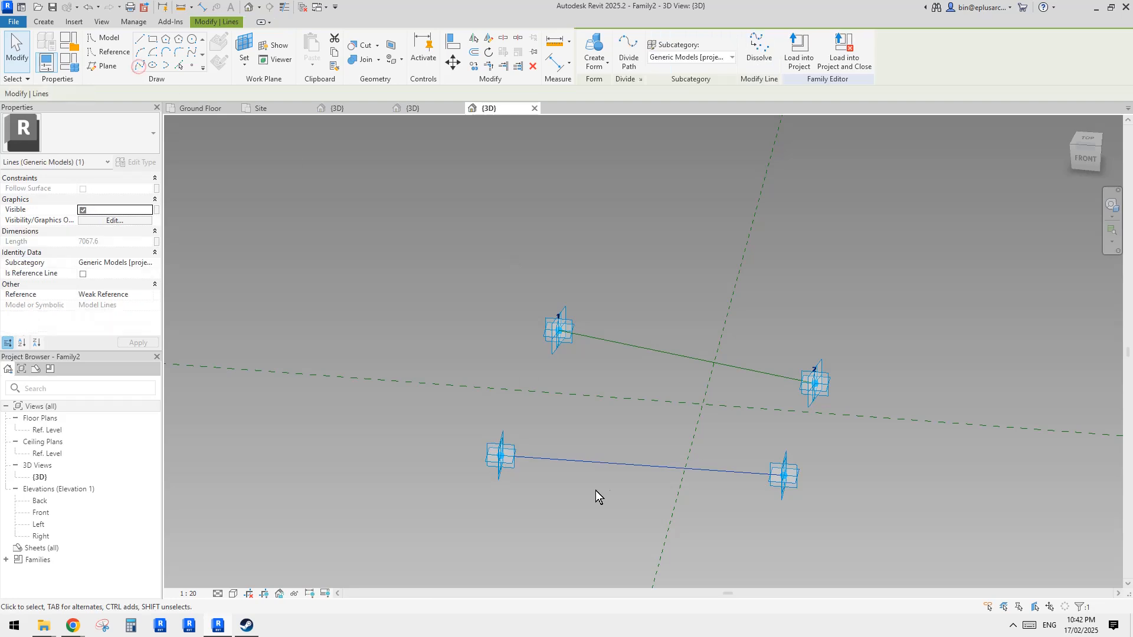
left_click(83, 274)
- Create a surface form spanning the two reference lines
left_click(685, 372)
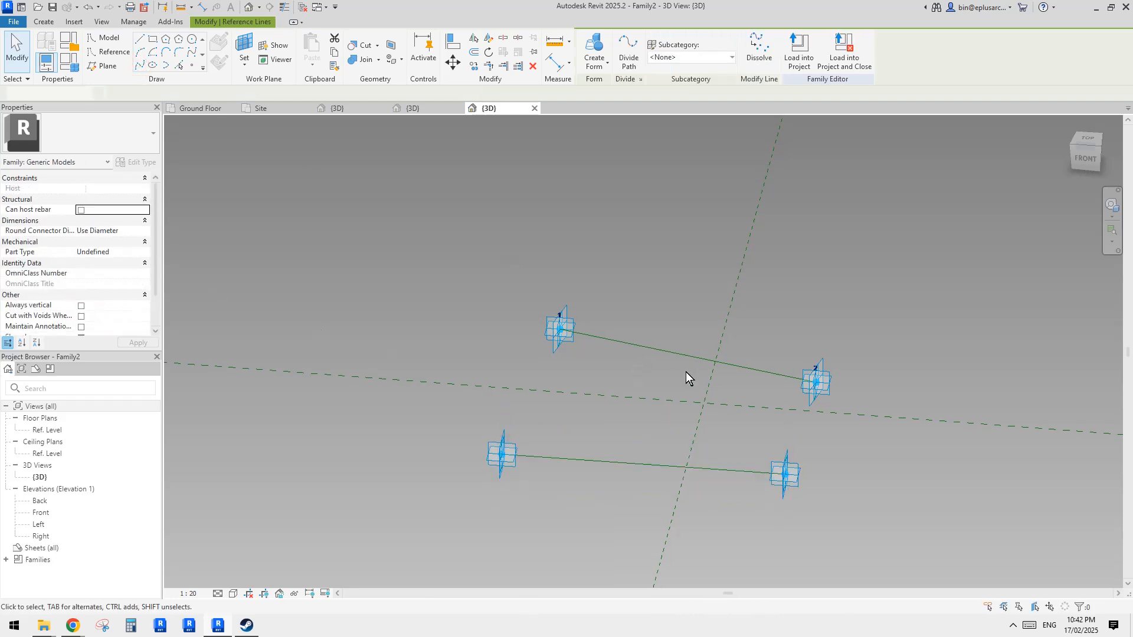
left_click(682, 355)
left_click(660, 466, "ctrl")
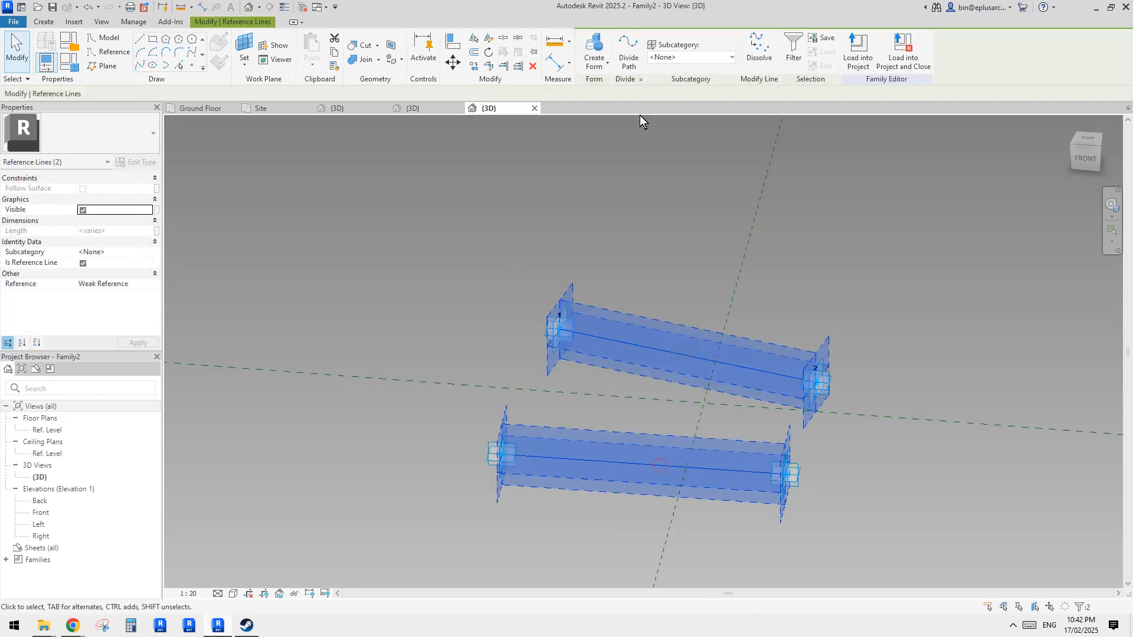
left_click(597, 54)
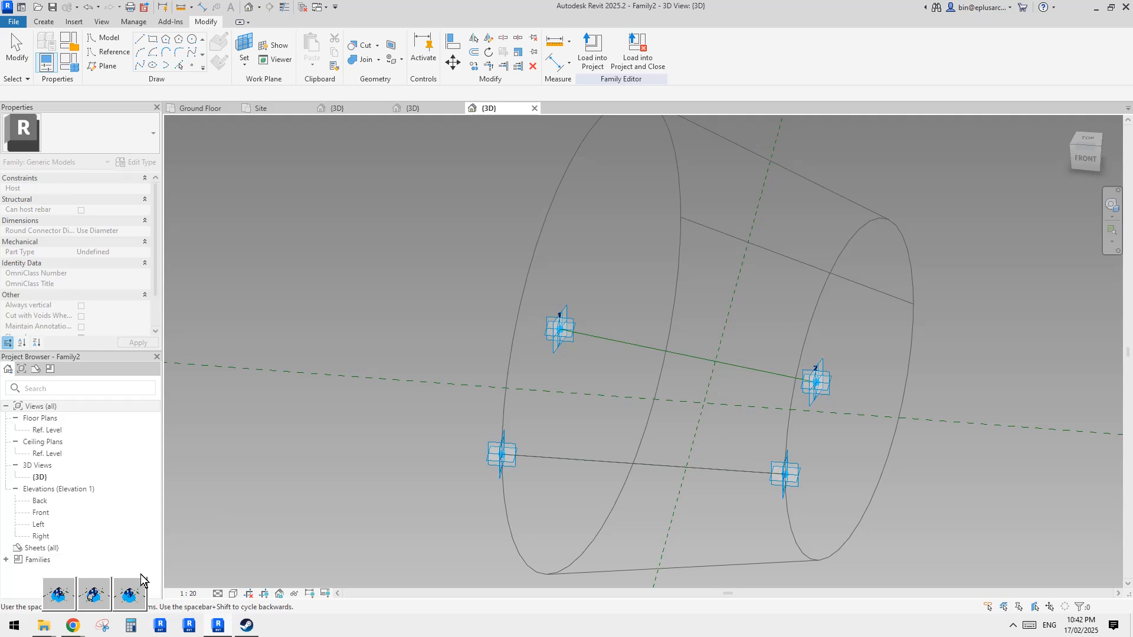
left_click(130, 592)
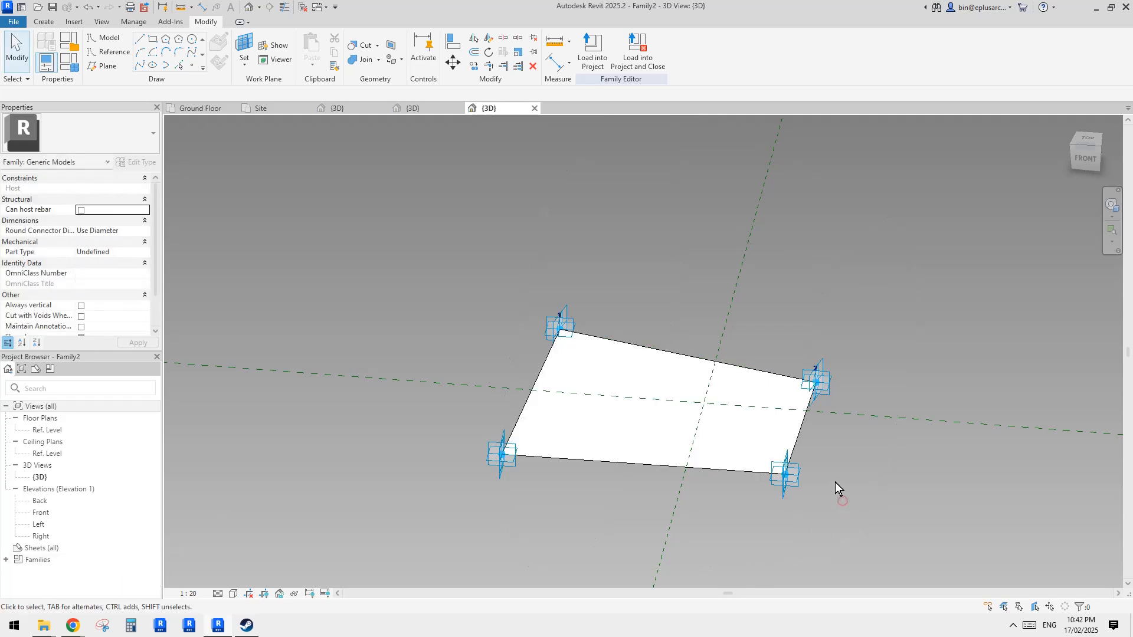
- Drag adaptive points 1 and 2 upward, then divide the surface into a UV grid
middle_click_drag(913, 531, 850, 411, "shift")
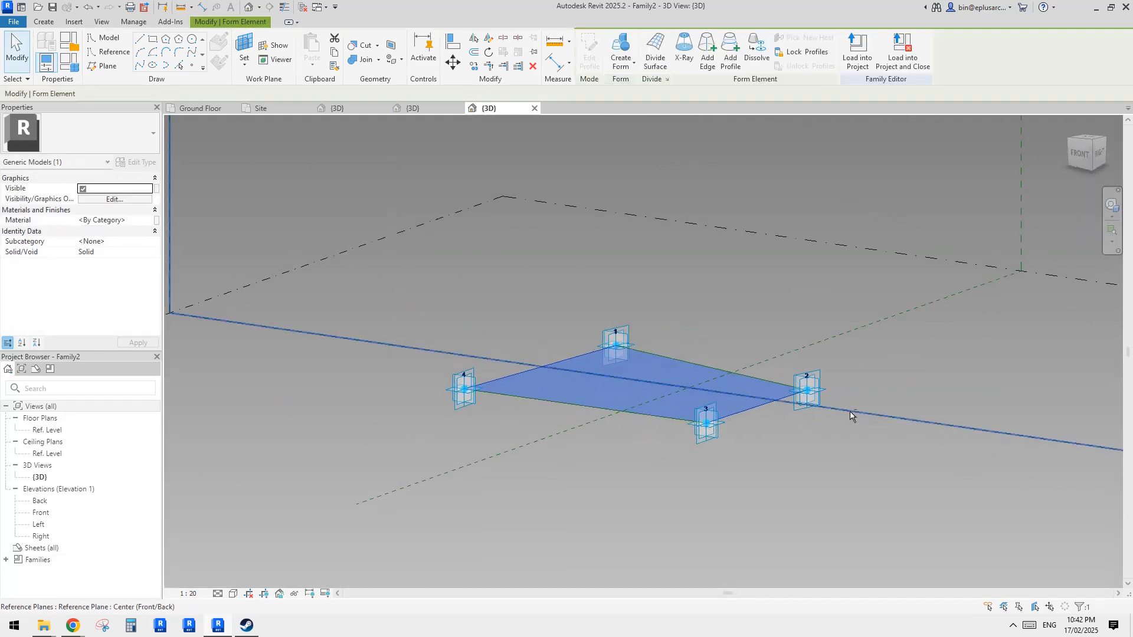
left_click(726, 348)
left_click(626, 342)
left_click_drag(617, 320, 619, 281)
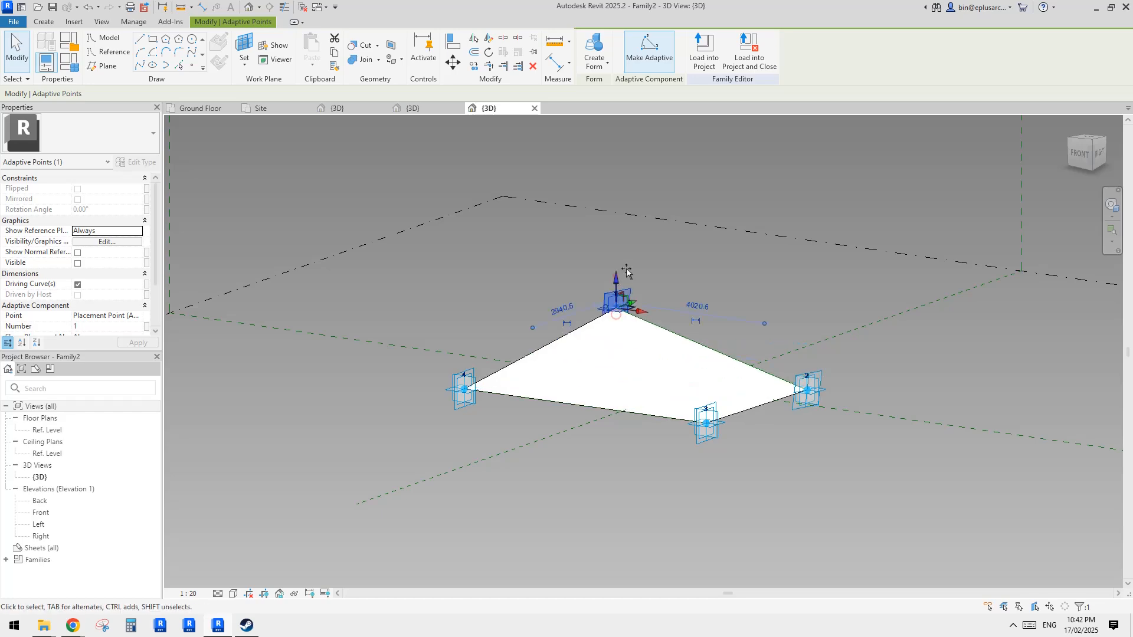
middle_click_drag(779, 337, 802, 452, "shift")
left_click(573, 365)
left_click(717, 384)
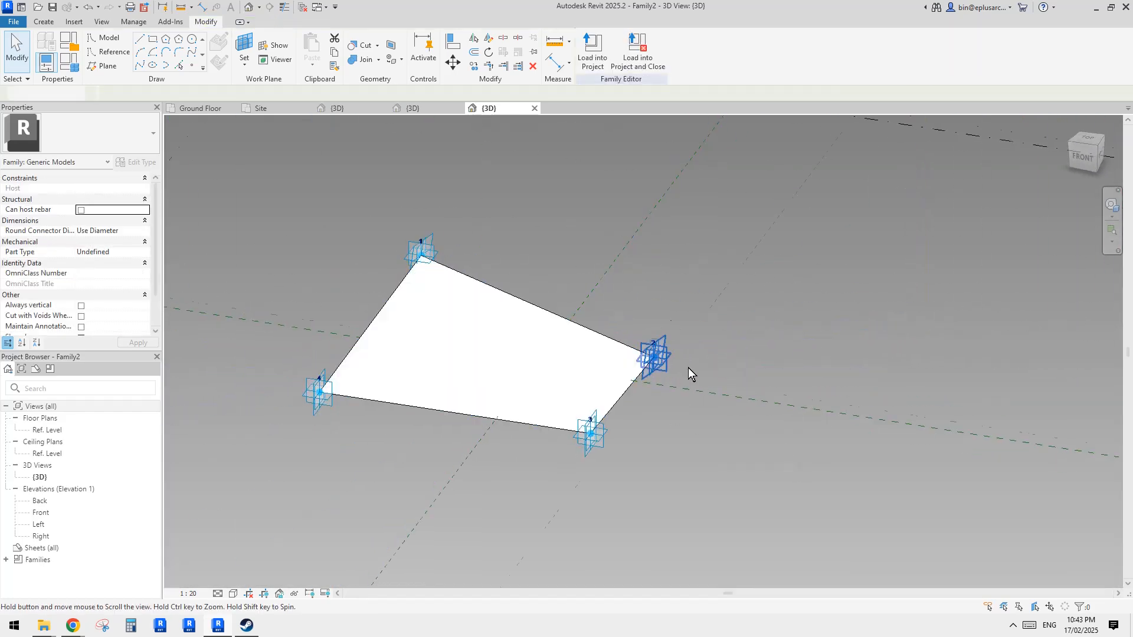
middle_click_drag(688, 367, 742, 391)
left_click(653, 378)
middle_click_drag(648, 416, 653, 358, "shift")
left_click(653, 59)
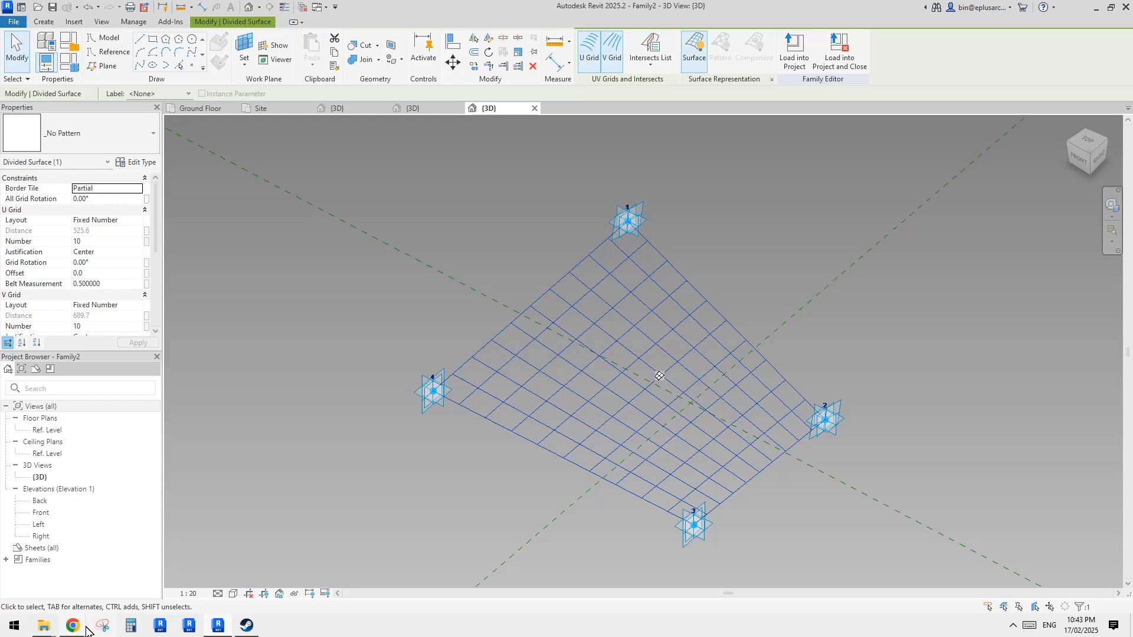
- Check the reference photo of the building in the browser and return to Revit
mouse_move(83, 628)
left_click(133, 602)
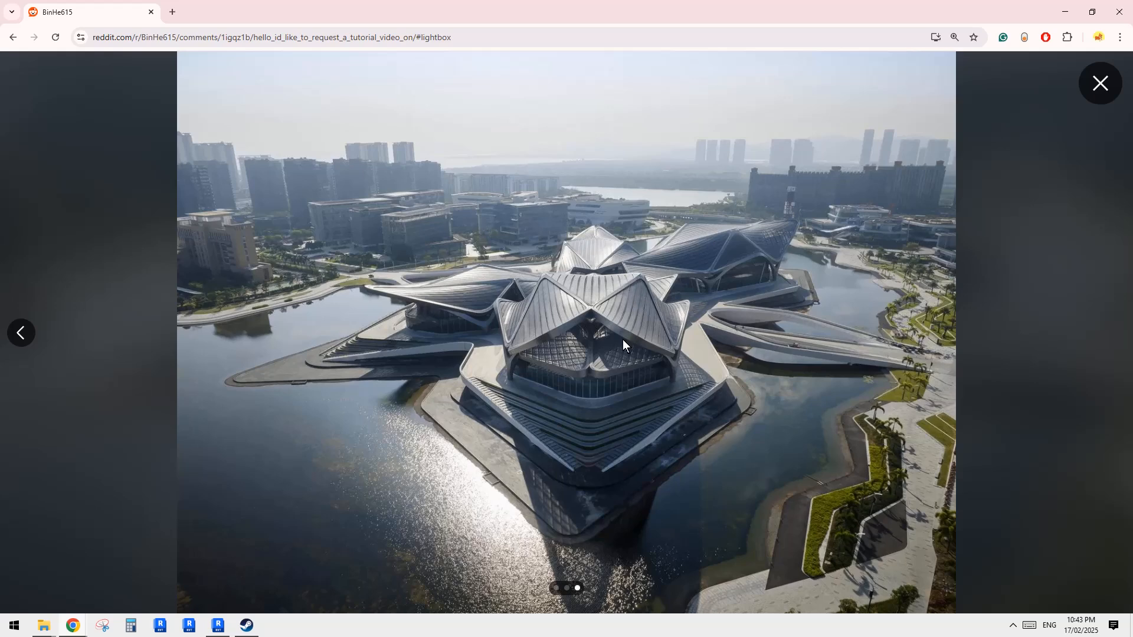
left_click(218, 627)
- Set the divided surface's All Grid Rotation to 45°
middle_click_drag(576, 480, 631, 348, "shift")
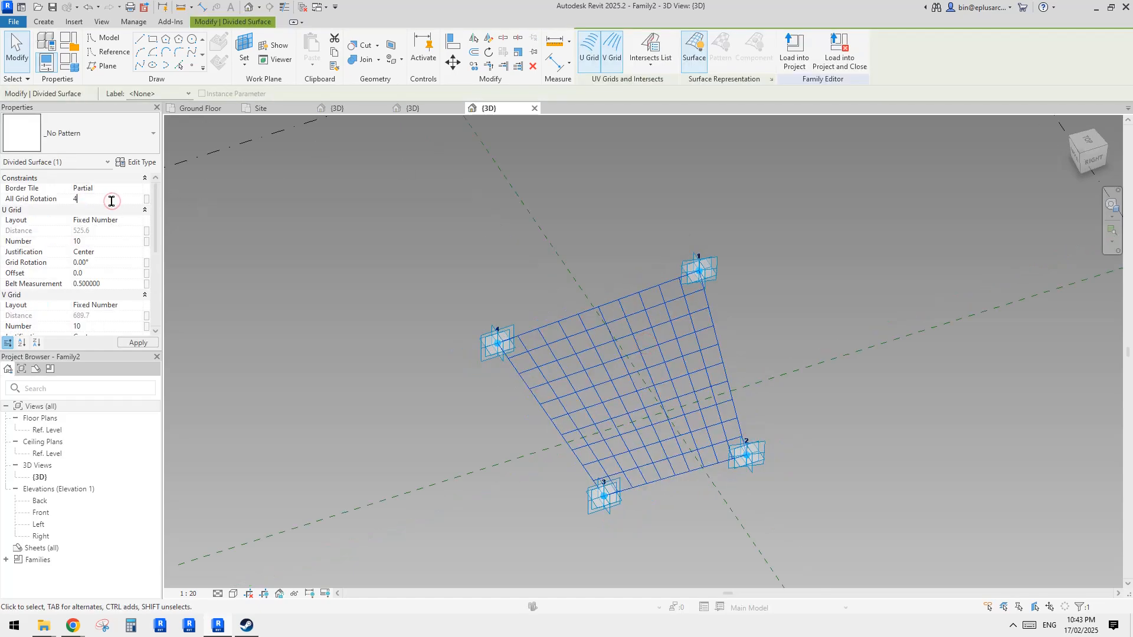
left_click(37, 201)
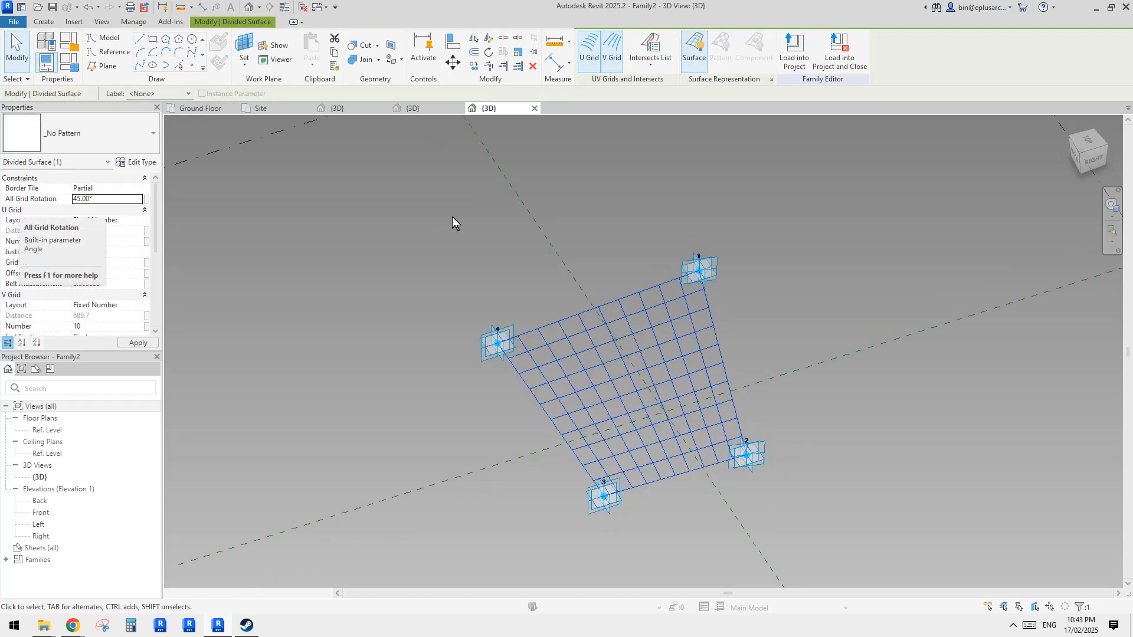
mouse_move(762, 282)
middle_mouse_down("shift")
mouse_move(800, 296)
mouse_move(767, 298)
middle_mouse_up("shift")
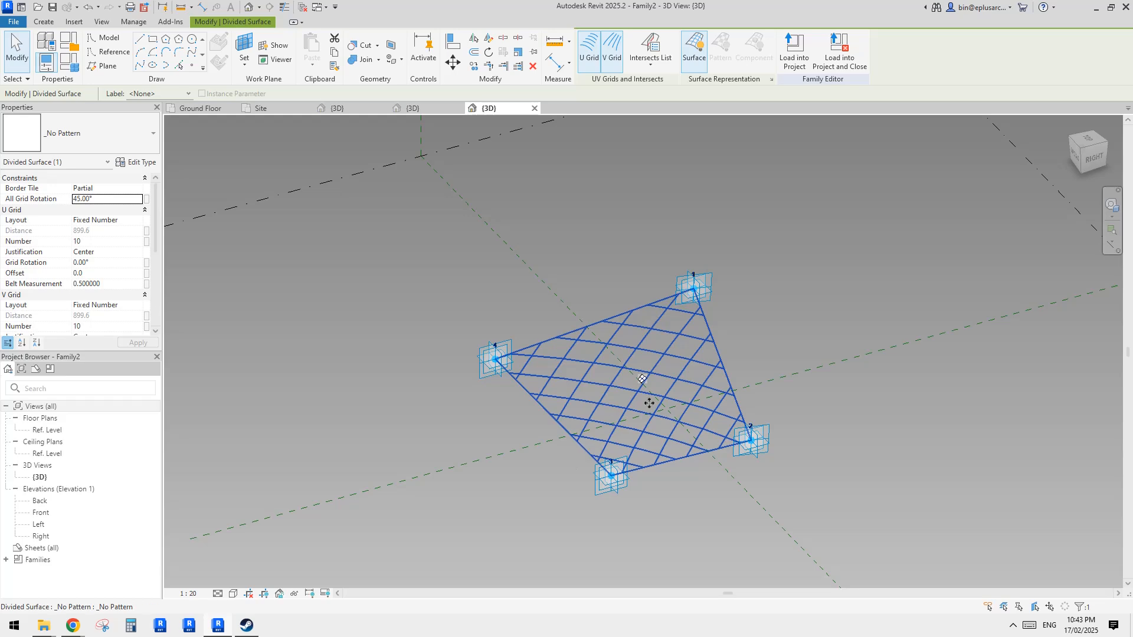
- Drag adaptive point 3 of the divided surface to a new position to skew the panel shape
middle_click_drag(649, 403, 626, 413, "shift")
left_click(590, 507)
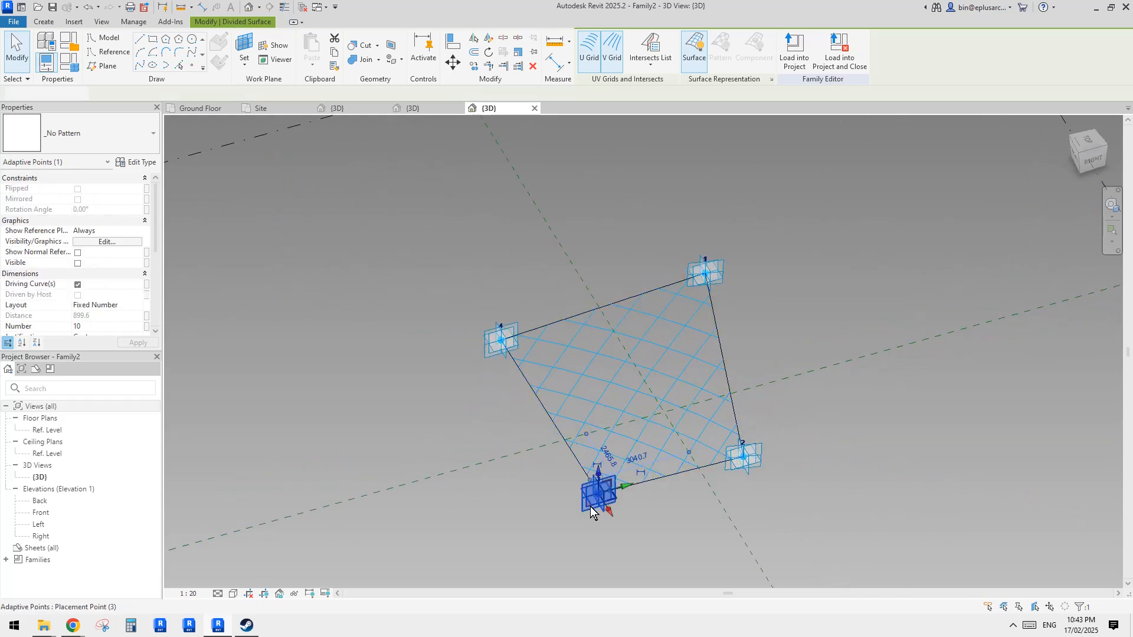
middle_click_drag(590, 506, 622, 505, "shift")
left_click_drag(623, 505, 558, 488)
left_click(704, 415)
middle_click_drag(703, 415, 584, 388, "shift")
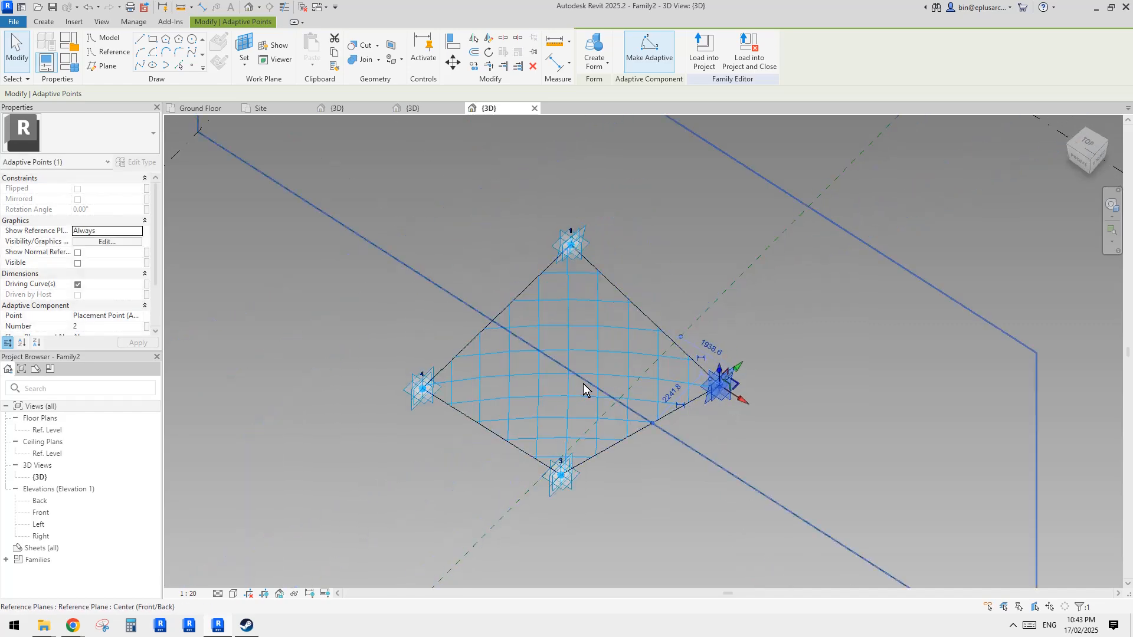
- Drag adaptive points 4 and 2 to new positions, reshaping the divided surface into an irregular quadrilateral
left_click(421, 391)
left_click_drag(425, 385, 435, 373)
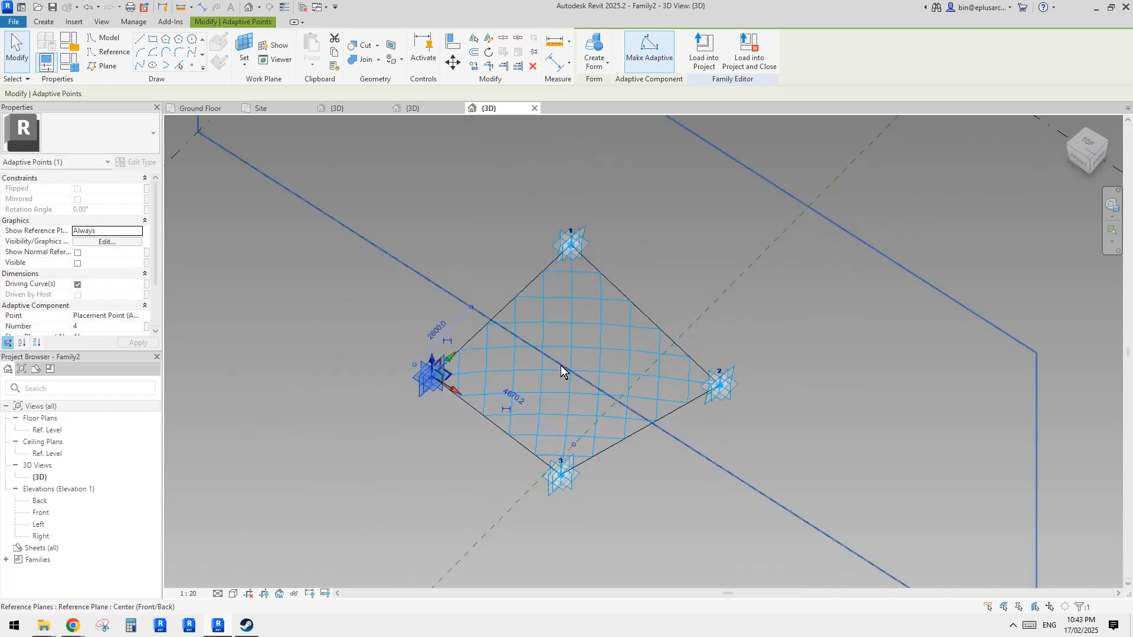
left_click_drag(718, 373, 690, 369)
middle_click_drag(619, 412, 638, 247, "shift")
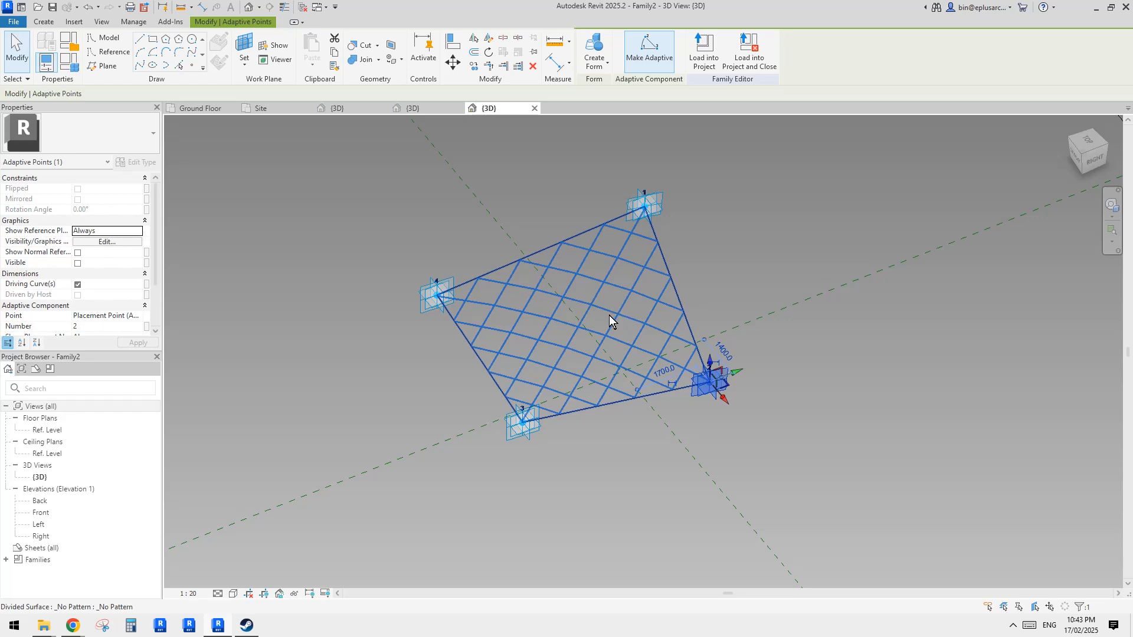
mouse_move(609, 319)
middle_mouse_down("shift")
mouse_move(595, 384)
mouse_move(609, 292)
mouse_move(606, 326)
middle_mouse_up("shift")
left_click(614, 287)
scroll(632, 317, "up", 1)
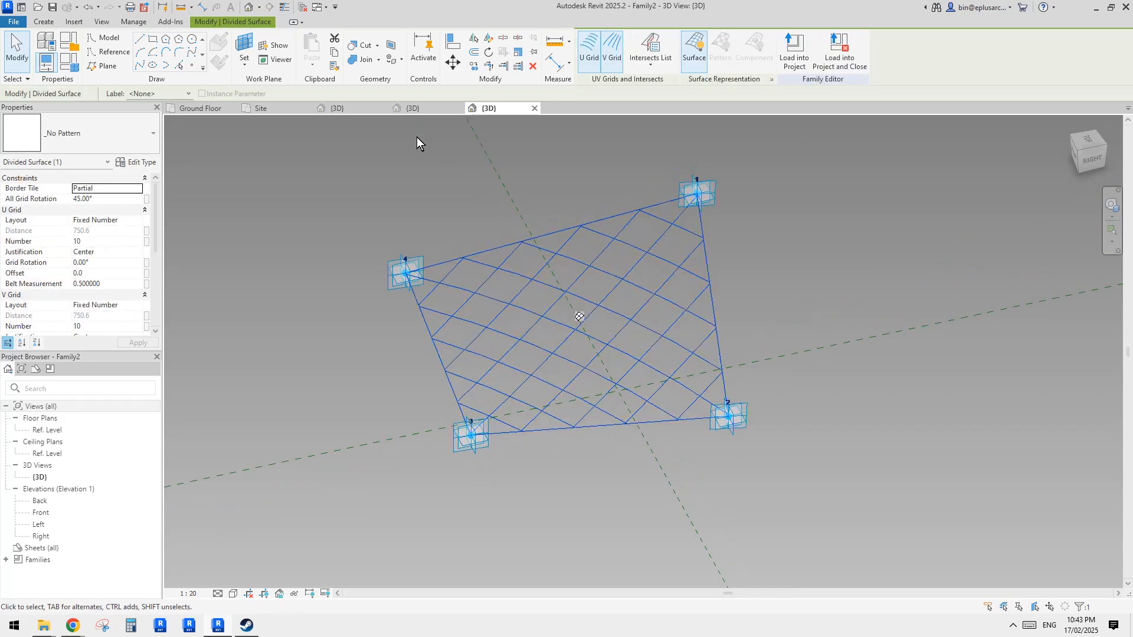
- Load the Family1 curtain panel pattern family into Family2
left_click(417, 108)
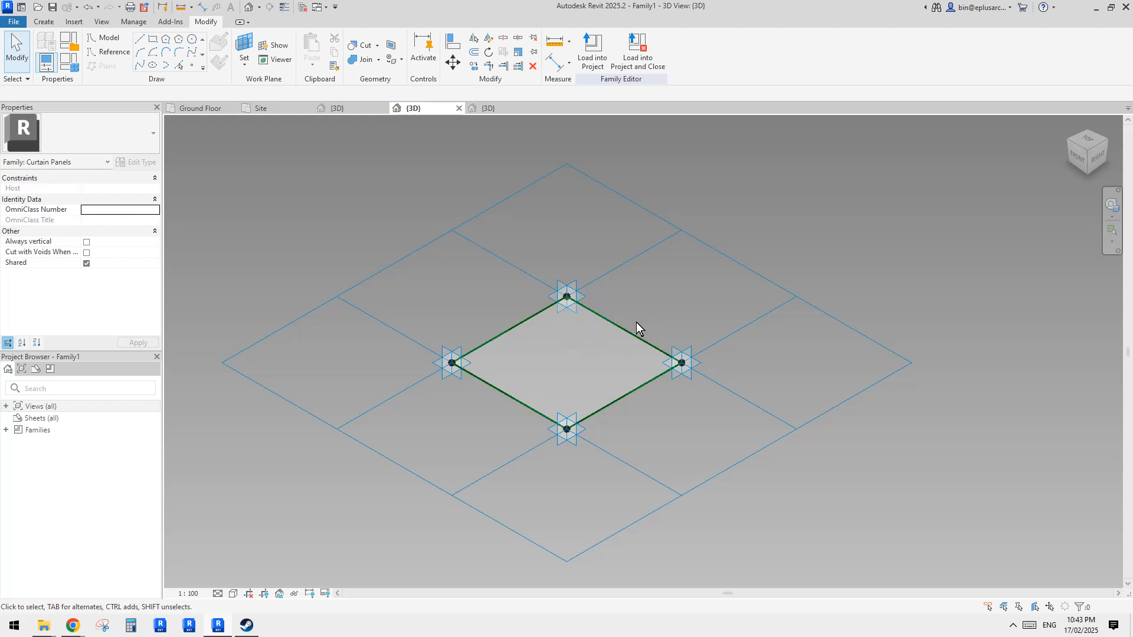
left_click(594, 56)
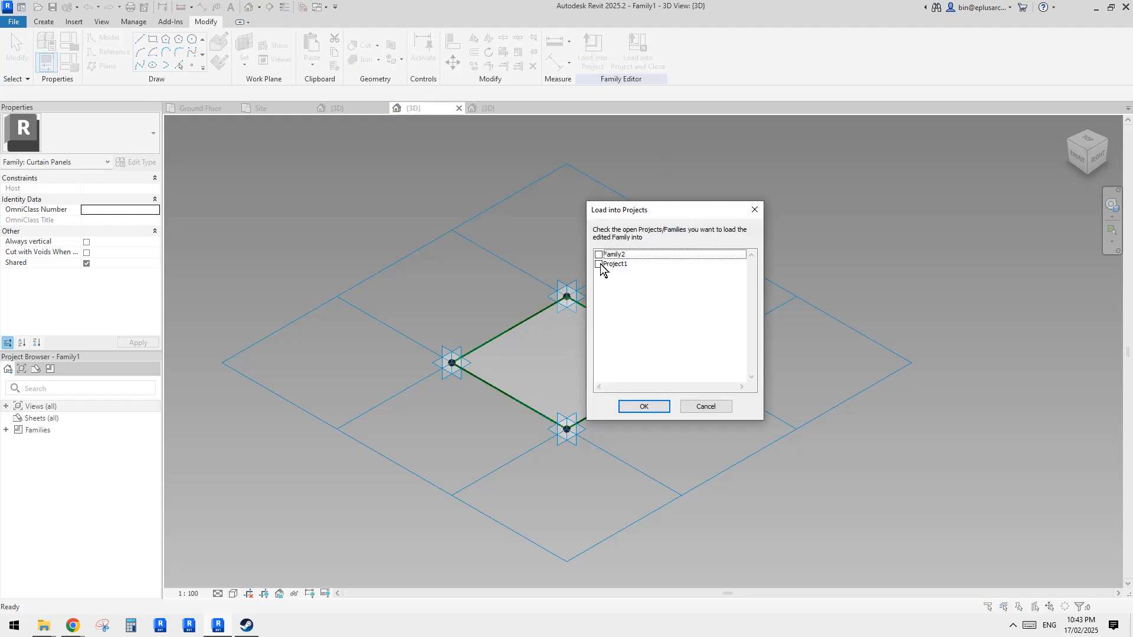
left_click(600, 265)
left_click(599, 255)
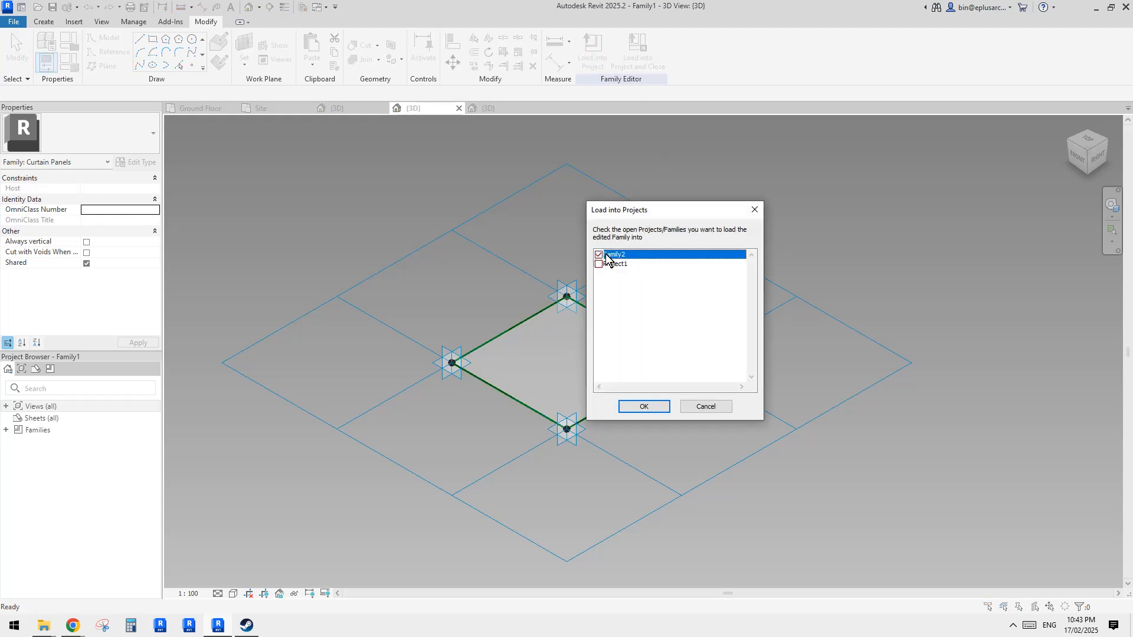
left_click(653, 406)
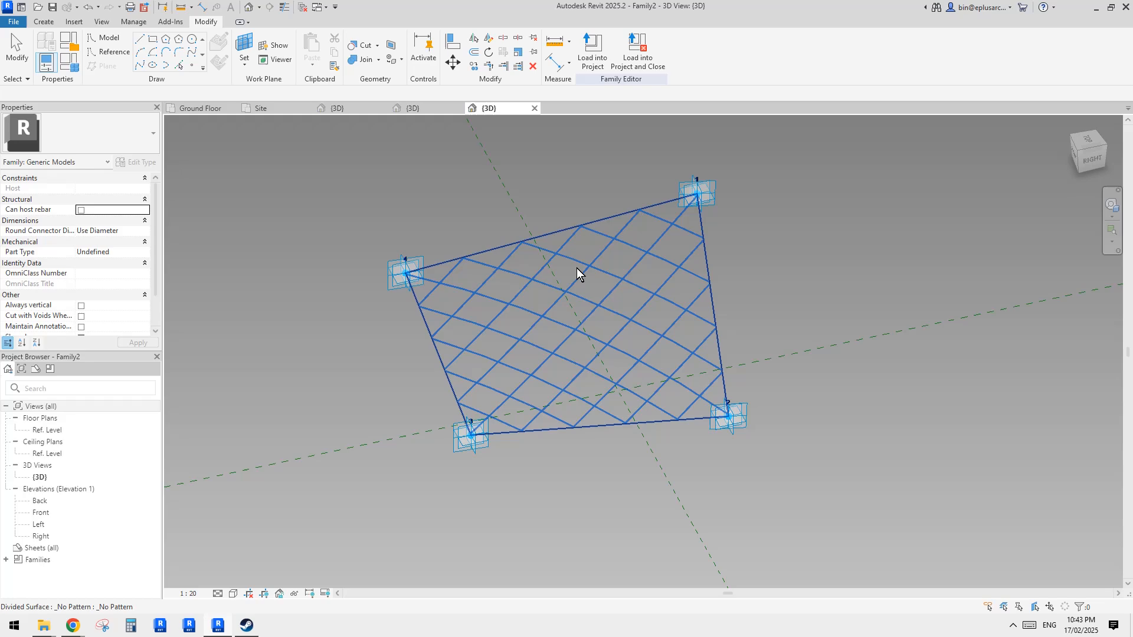
- Apply the Family1 rectangle pattern panel to the divided surface
left_click(580, 269)
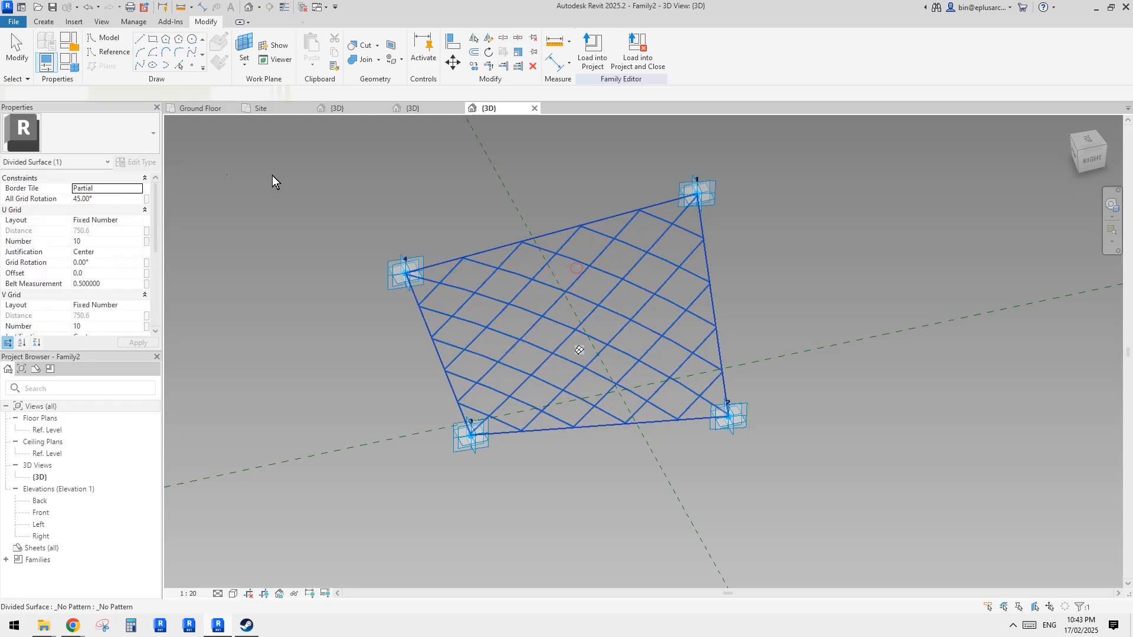
left_click(122, 135)
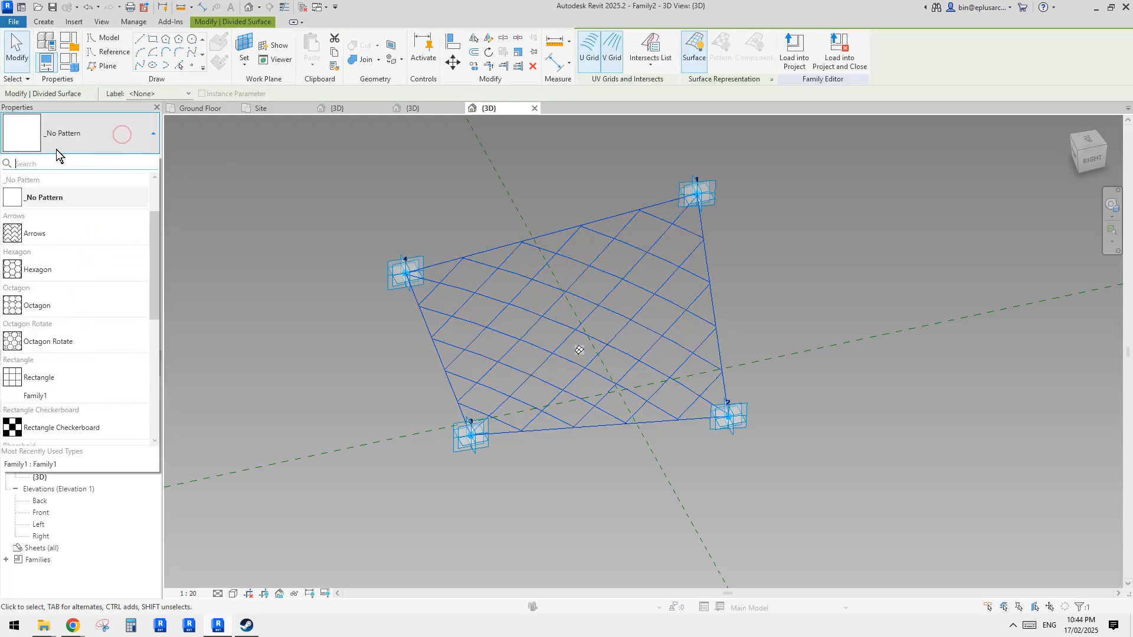
left_click(52, 392)
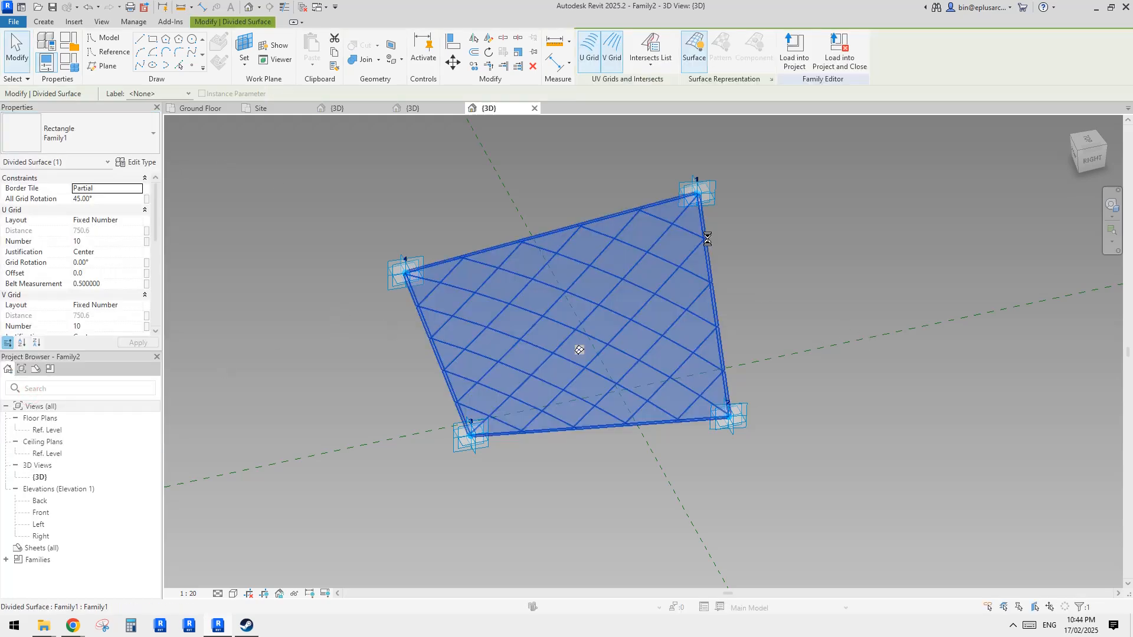
- Orbit and zoom around the paneled surface to inspect the applied pattern
left_click(870, 275)
middle_click_drag(739, 367, 644, 299, "shift")
middle_click_drag(585, 324, 706, 356)
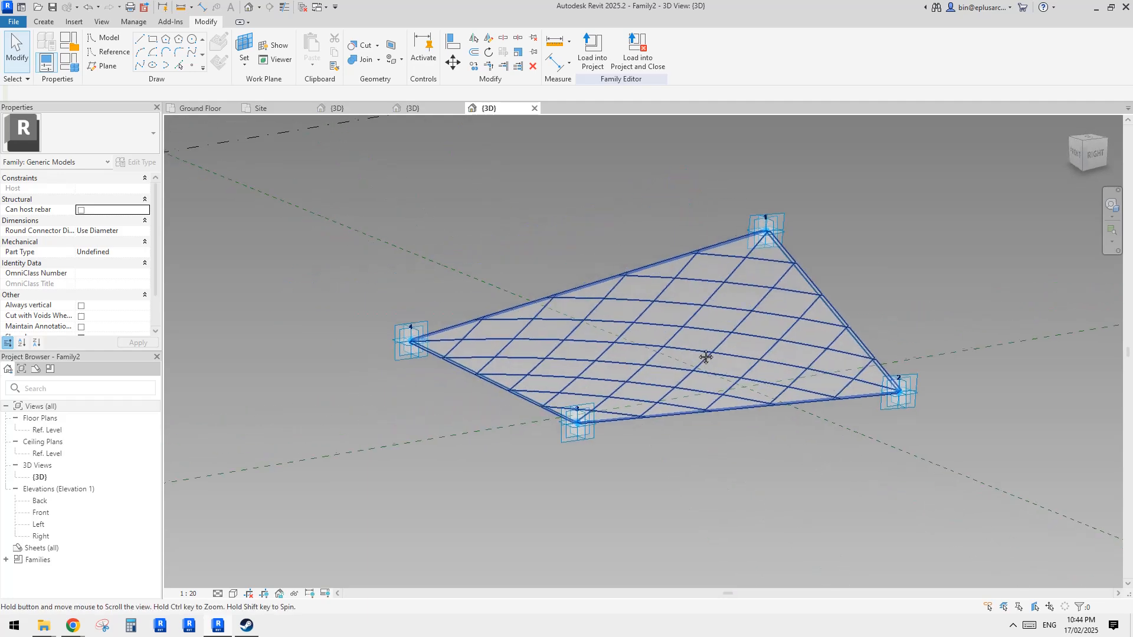
mouse_move(633, 327)
middle_mouse_down("shift")
mouse_move(662, 329)
mouse_move(673, 369)
mouse_move(630, 321)
middle_mouse_up("shift")
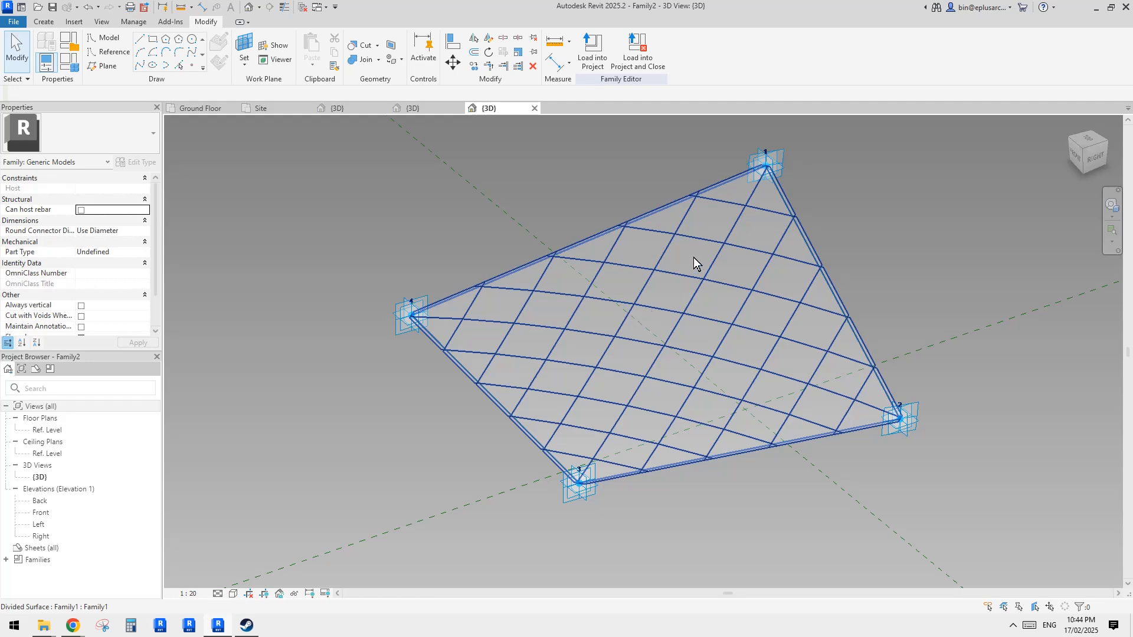
middle_click_drag(694, 259, 728, 324, "shift")
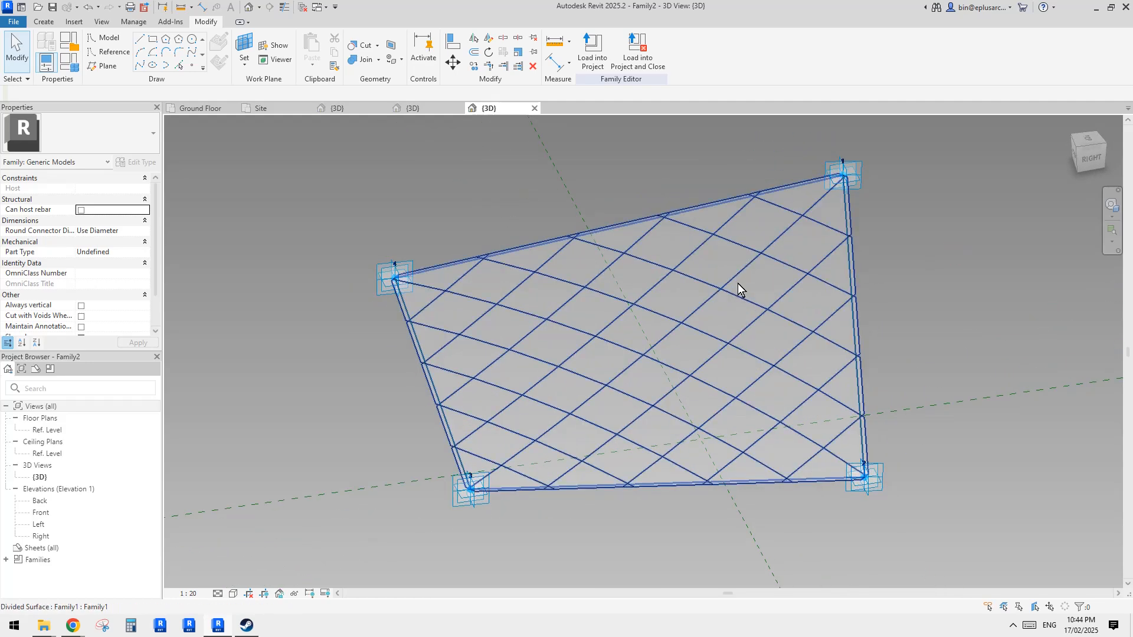
scroll(962, 269, "up", 1)
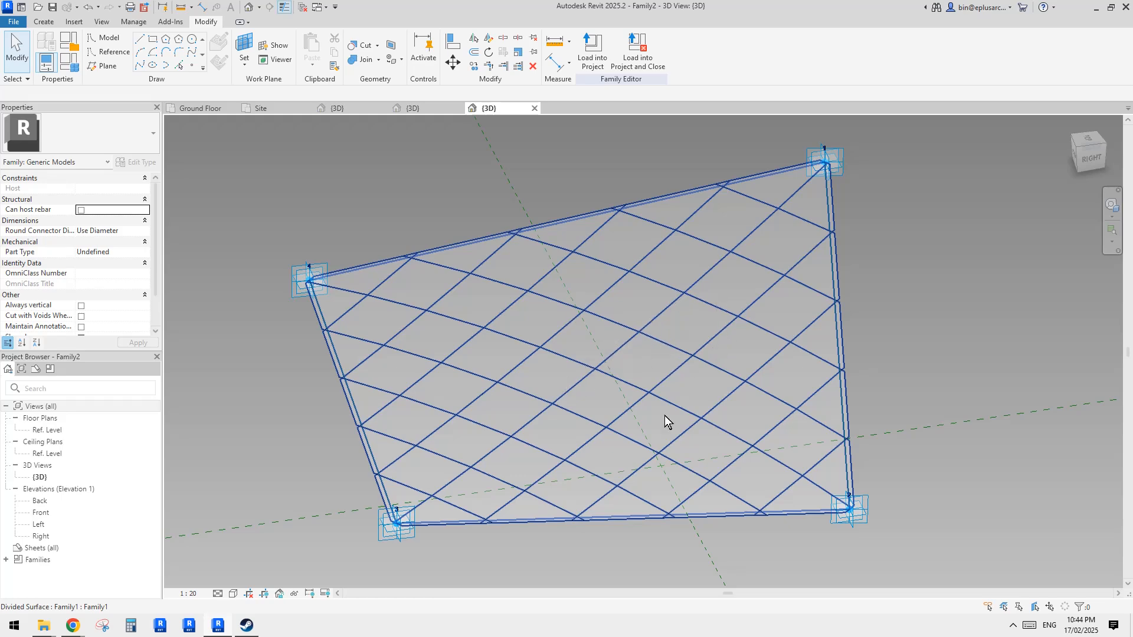
middle_click_drag(664, 415, 673, 306, "shift")
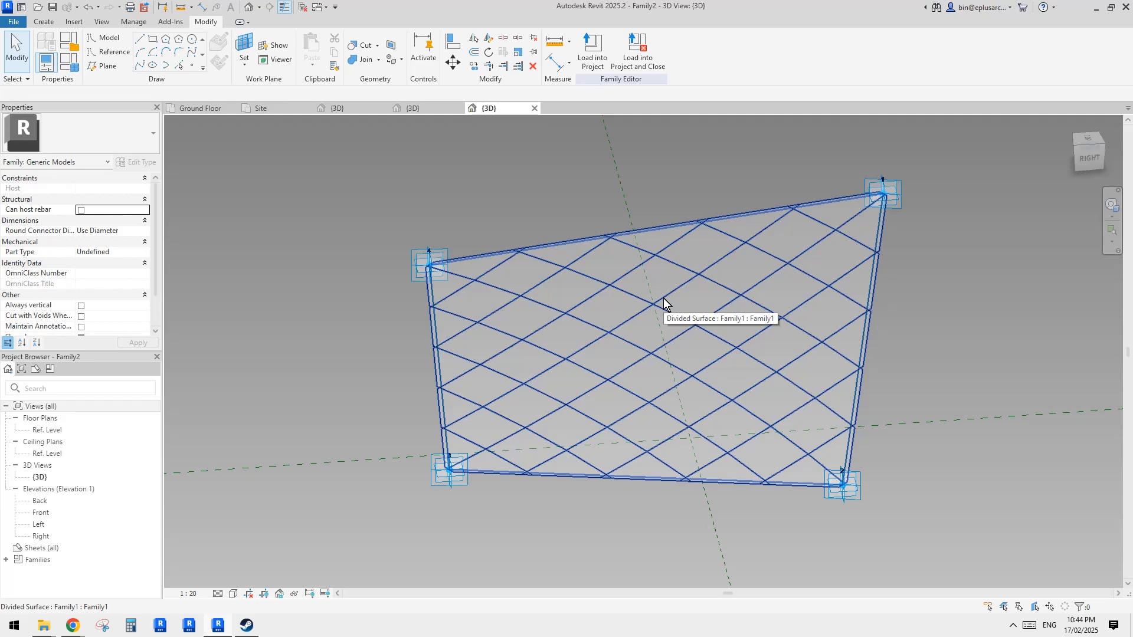
middle_click_drag(663, 299, 593, 150, "shift")
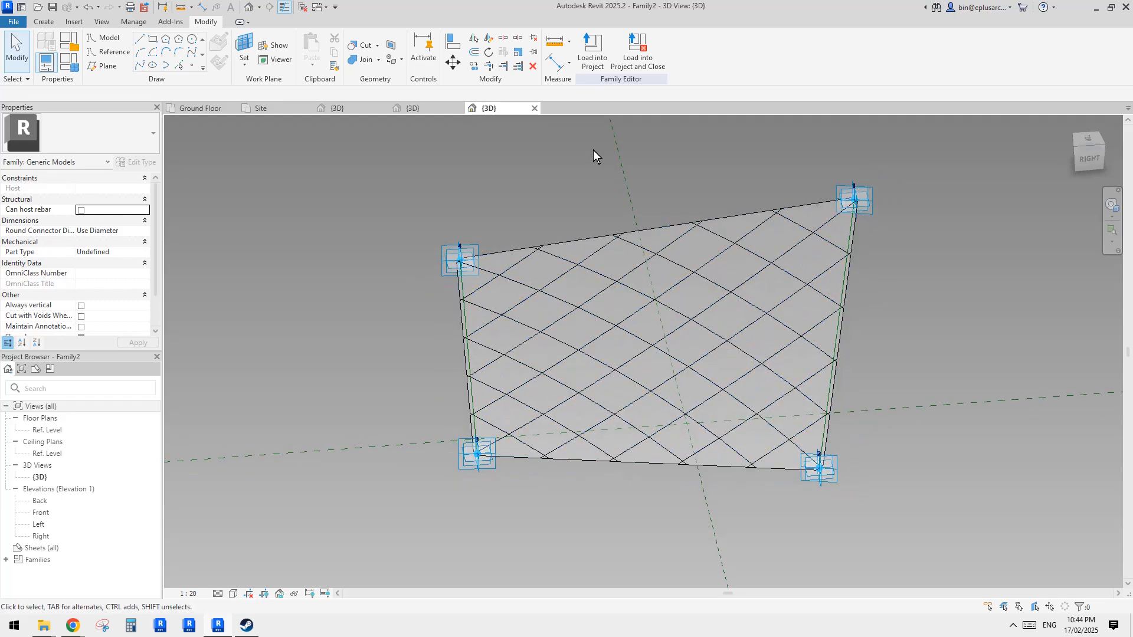
- Load the Family2 adaptive panel family into Project1
left_click(200, 109)
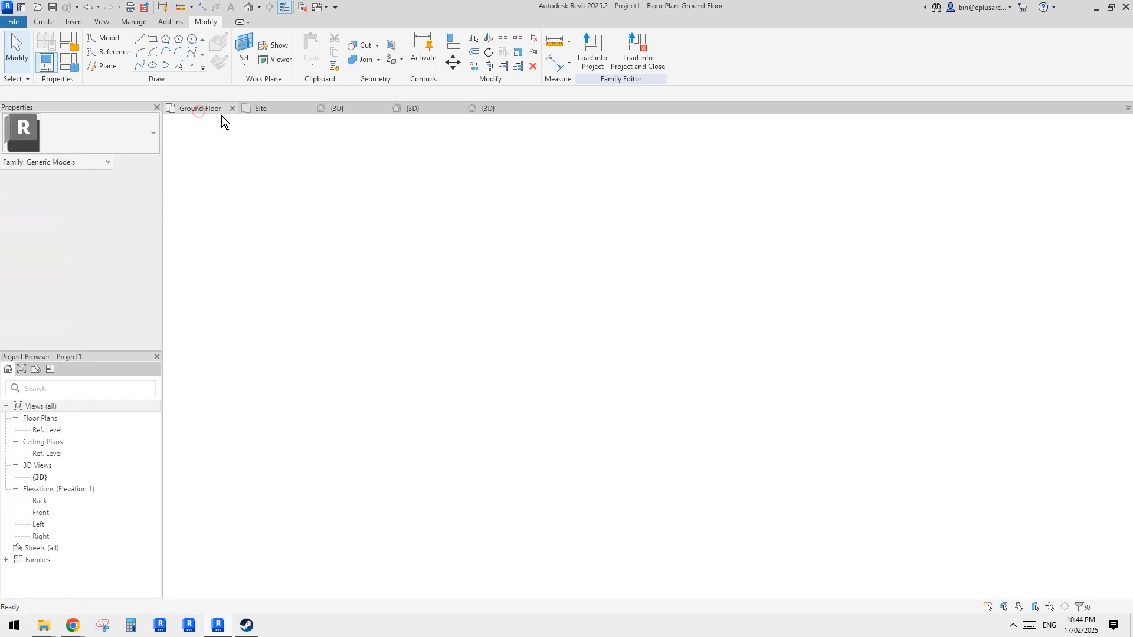
left_click(496, 110)
left_click(588, 59)
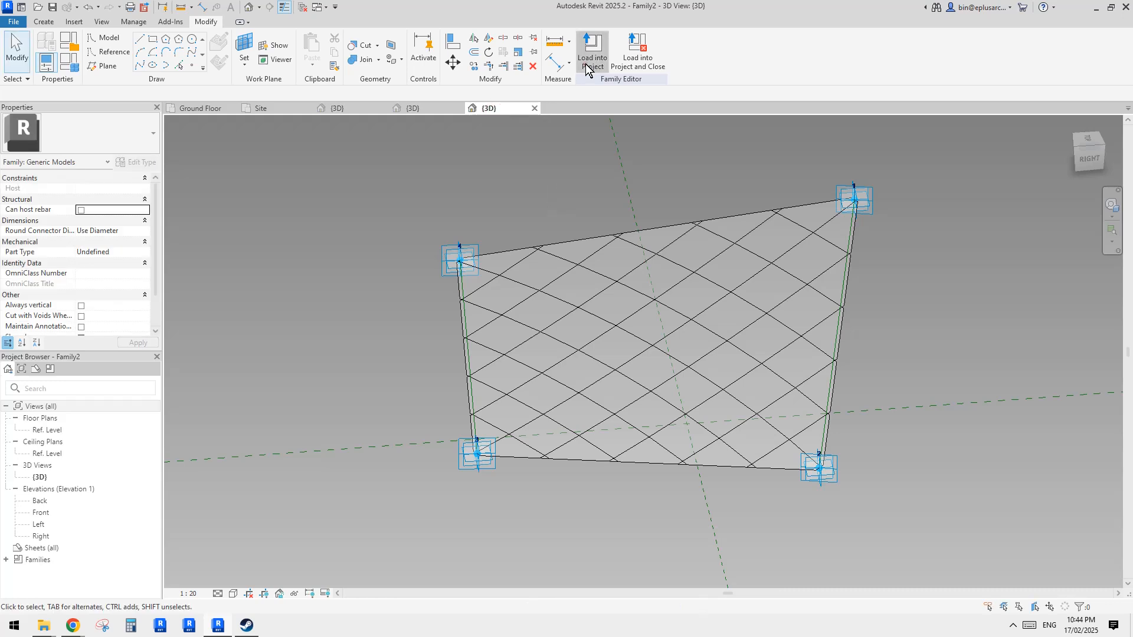
left_click(599, 265)
left_click(655, 408)
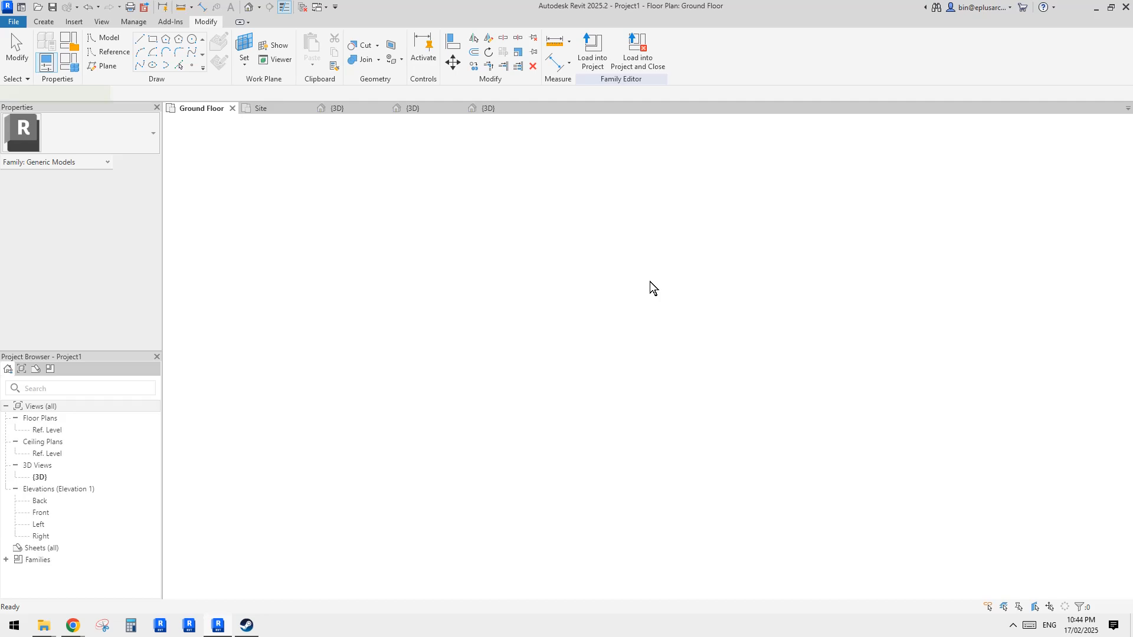
left_click(250, 8)
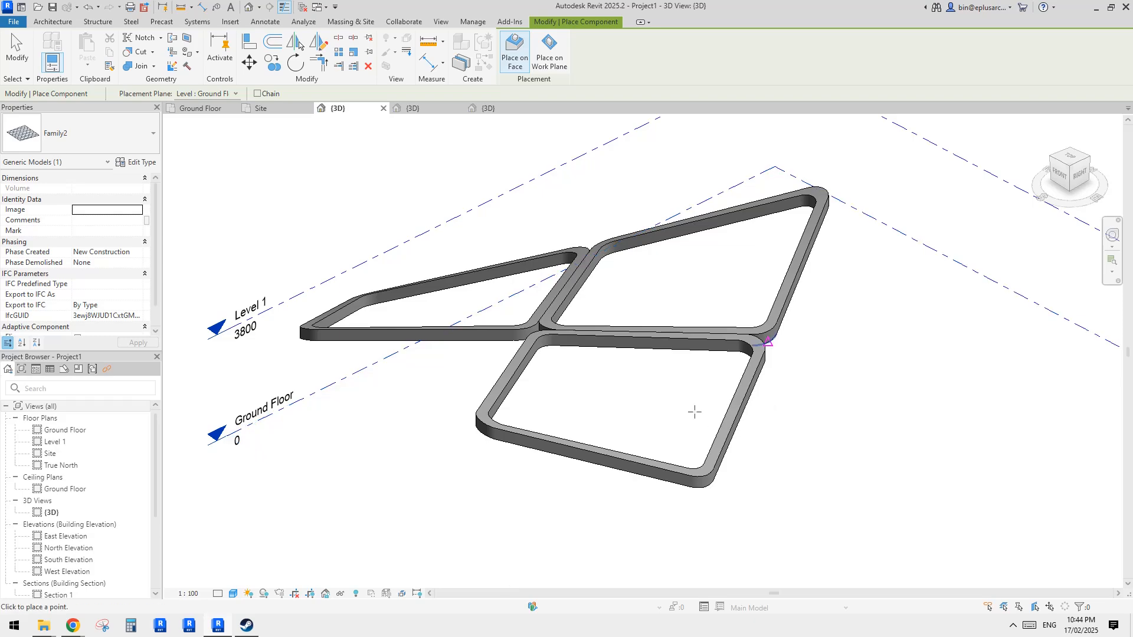
scroll(691, 410, "up", 2)
scroll(690, 410, "up", 2)
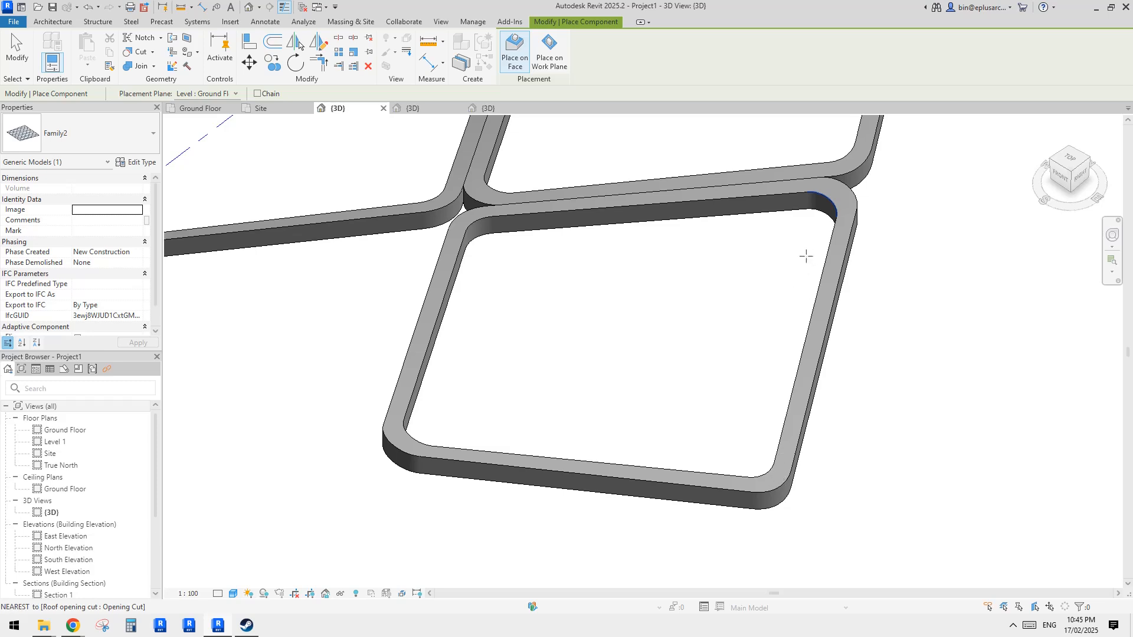
key("Escape")
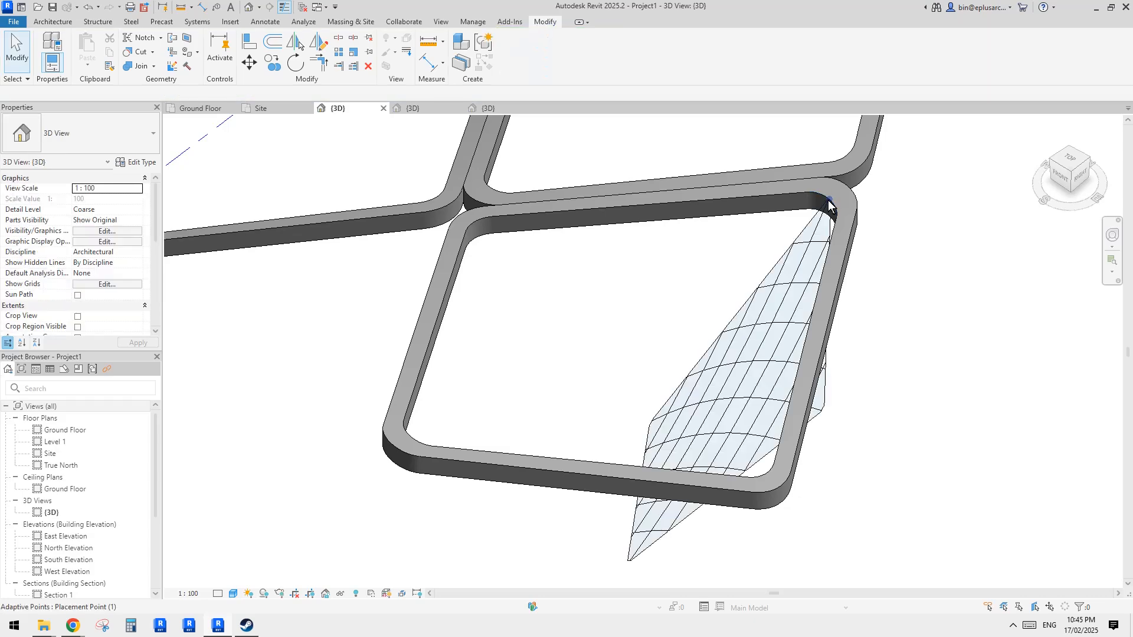
left_click(825, 221)
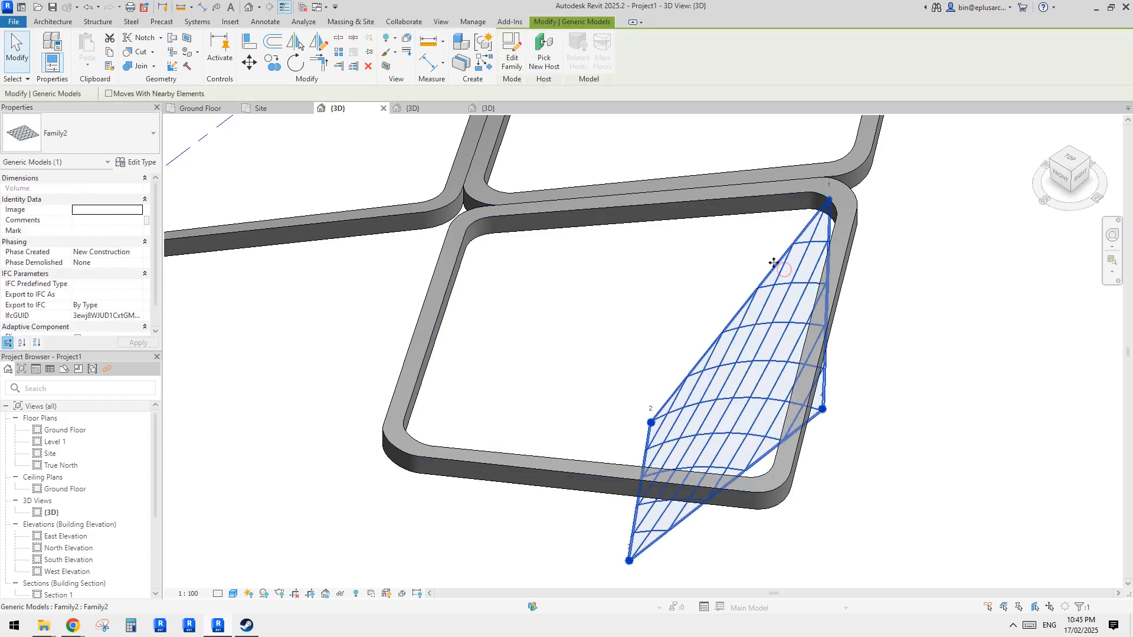
key("Delete")
- Place the Family2 component by picking the corner points of the roof opening
left_click(66, 21)
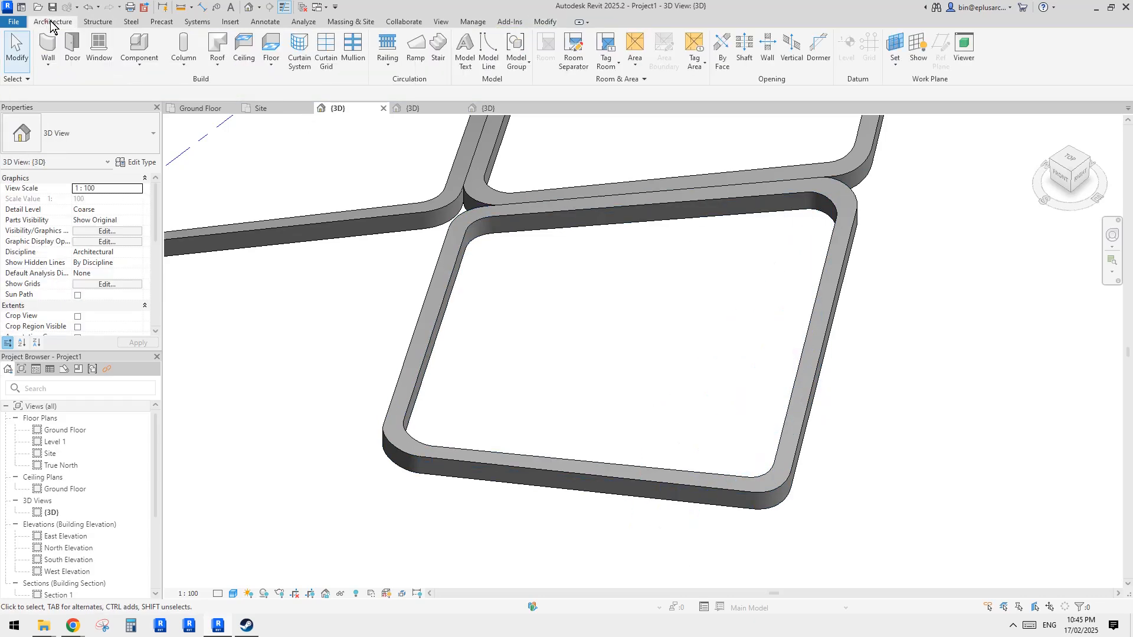
left_click(145, 41)
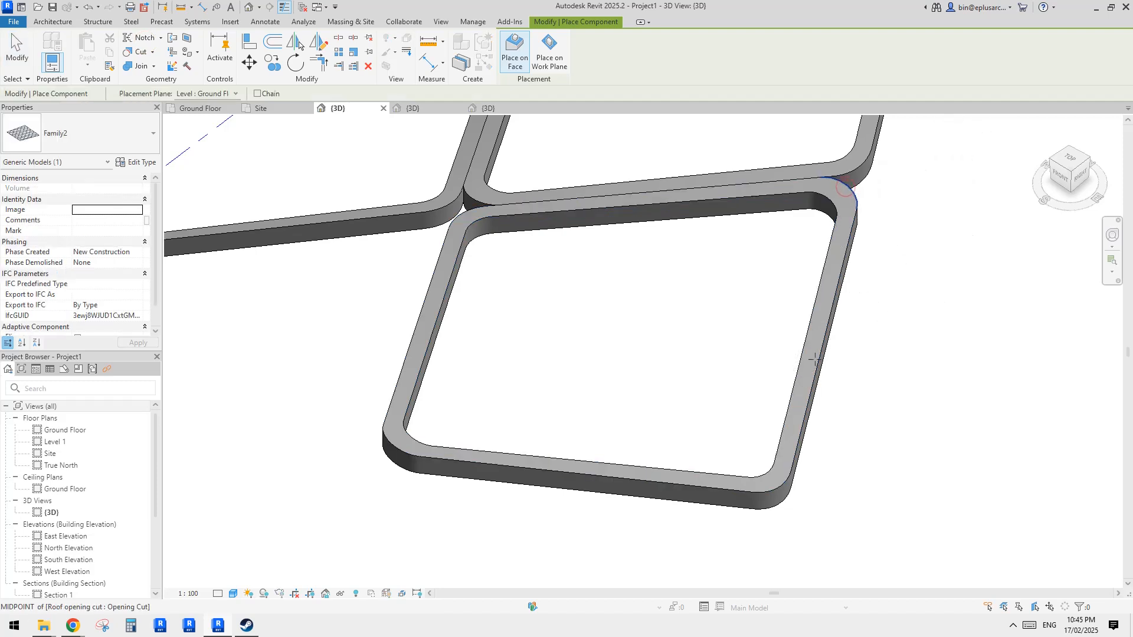
left_click(778, 487)
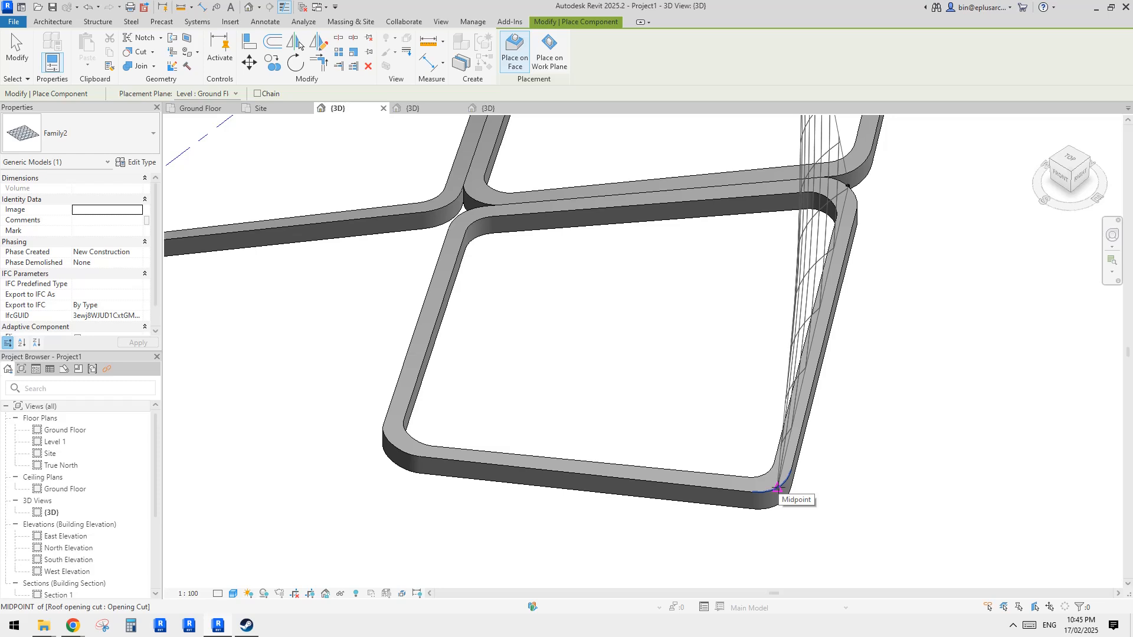
left_click(778, 488)
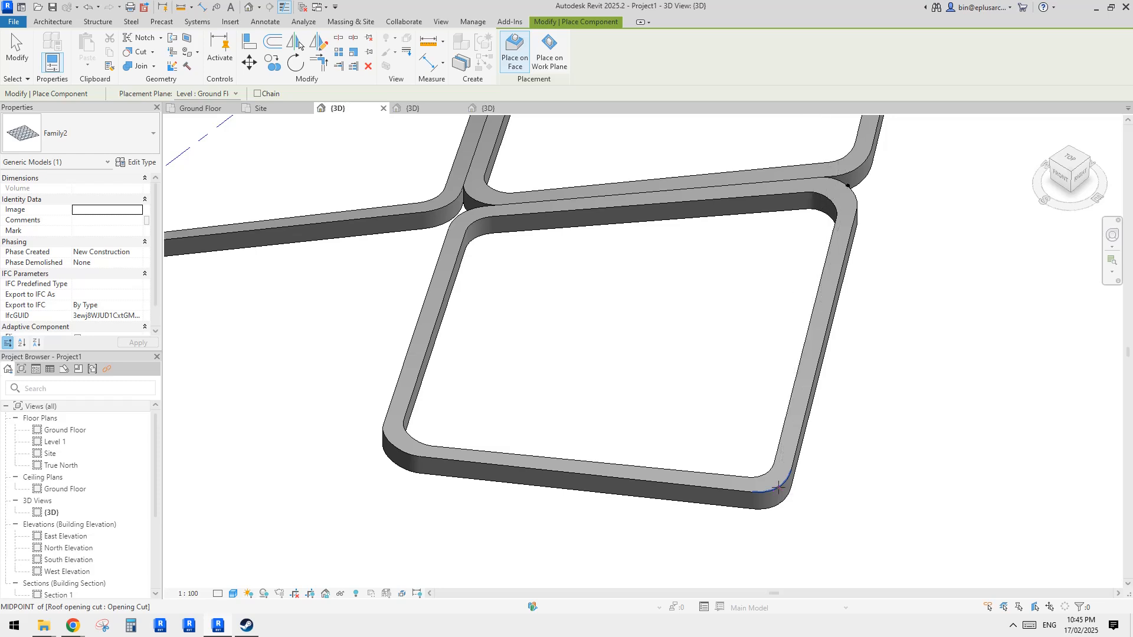
left_click(391, 444)
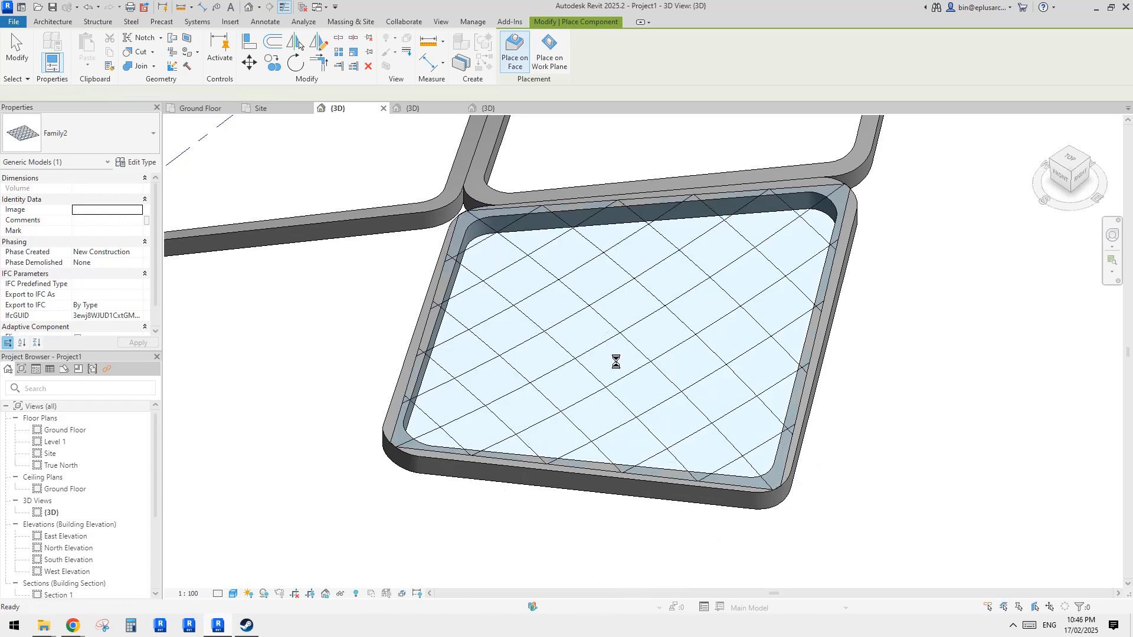
key("Escape")
- Orbit around the placed panel and roof frame to inspect how the panel fits the opening
scroll(509, 275, "down", 3)
middle_click_drag(508, 274, 744, 343, "shift")
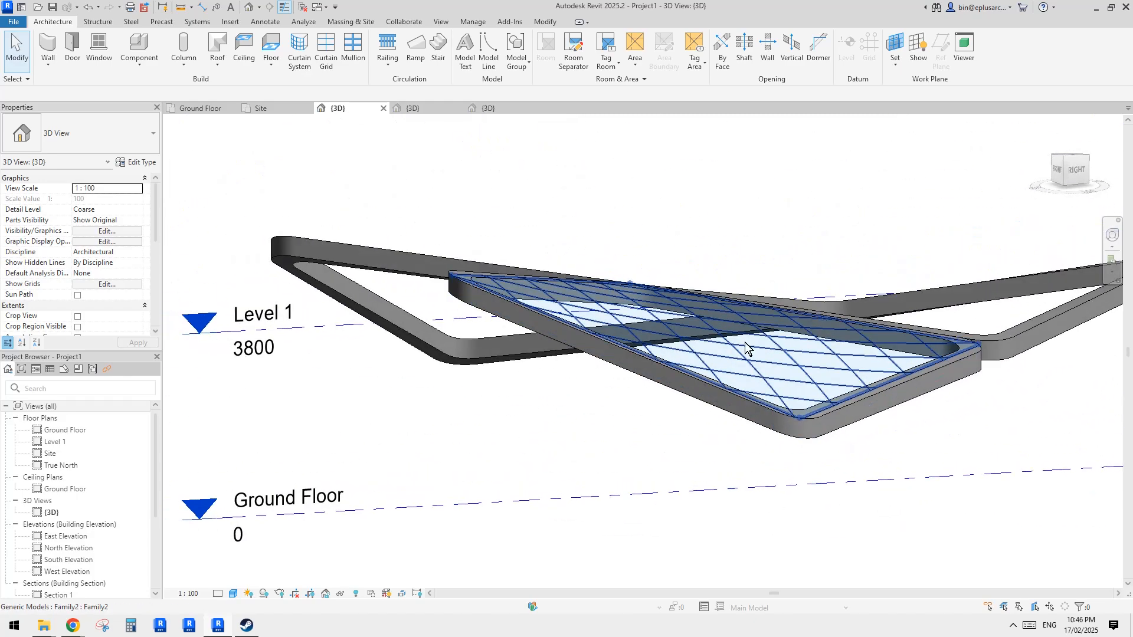
middle_click_drag(672, 328, 856, 328, "shift")
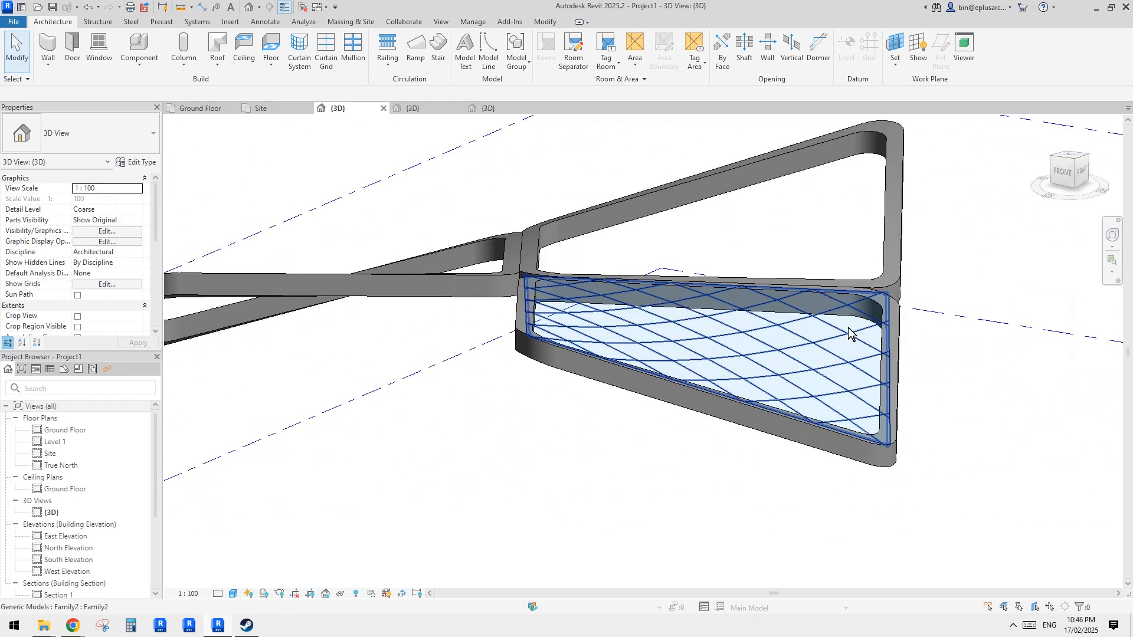
left_click(849, 327)
middle_click_drag(820, 377, 530, 280, "shift")
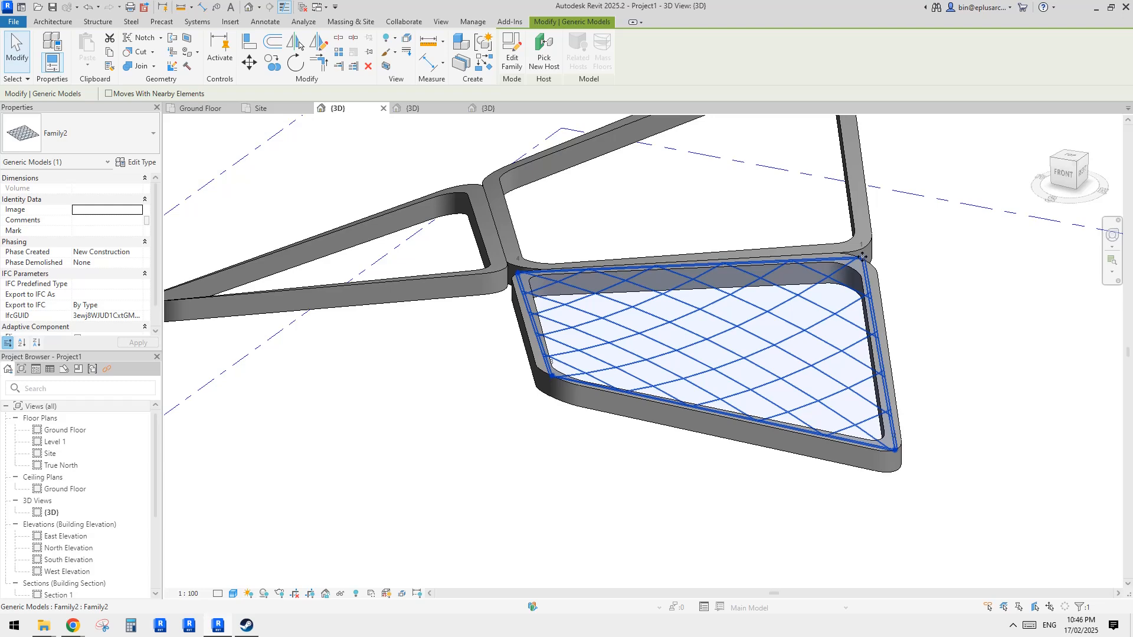
middle_click_drag(863, 257, 878, 295, "shift")
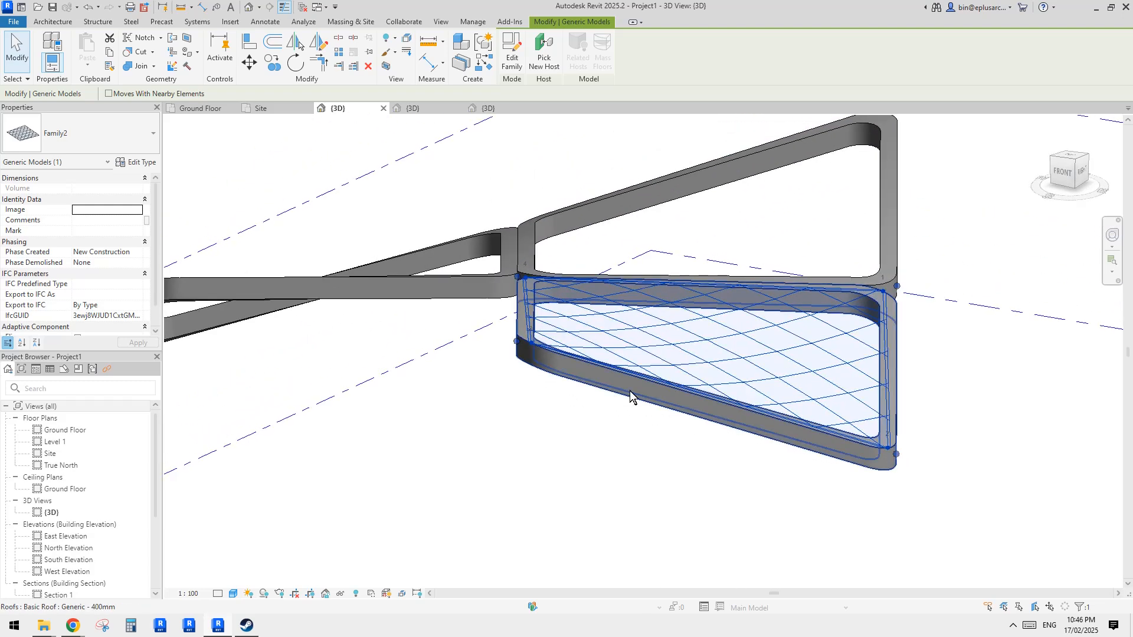
middle_click_drag(516, 304, 523, 291, "shift")
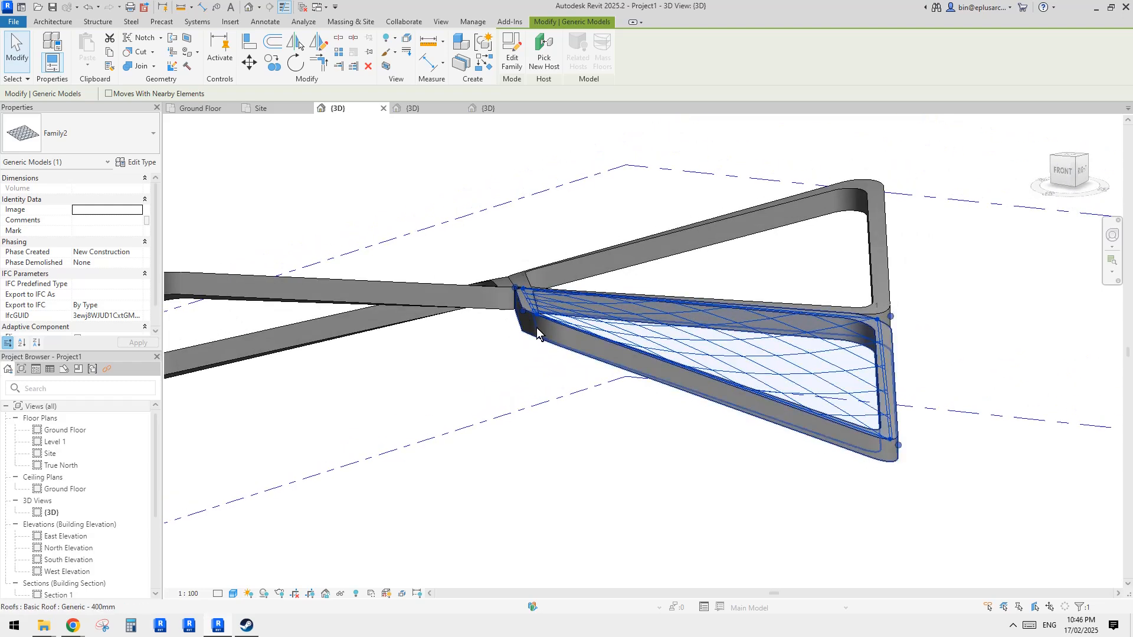
left_click(713, 391)
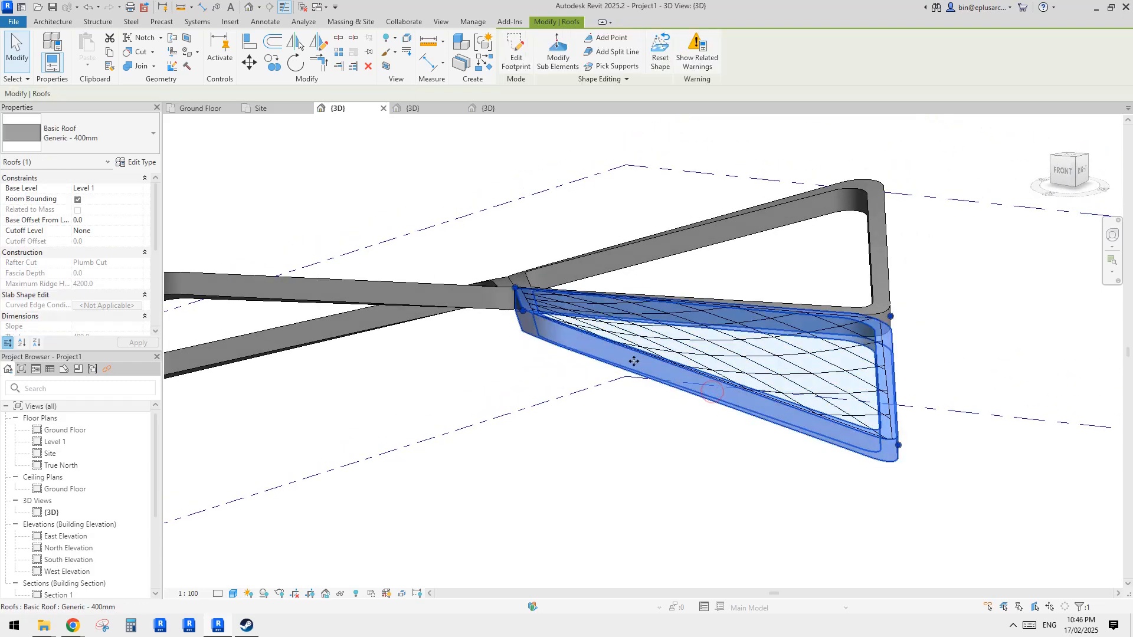
- Orbit and zoom around the placed panel and the neighbouring empty roof openings to inspect the fit
key("Escape")
middle_click_drag(696, 383, 728, 415, "shift")
middle_click_drag(757, 373, 658, 298, "shift")
scroll(824, 441, "up", 5)
scroll(808, 262, "down", 3)
left_click(740, 314)
key("Escape")
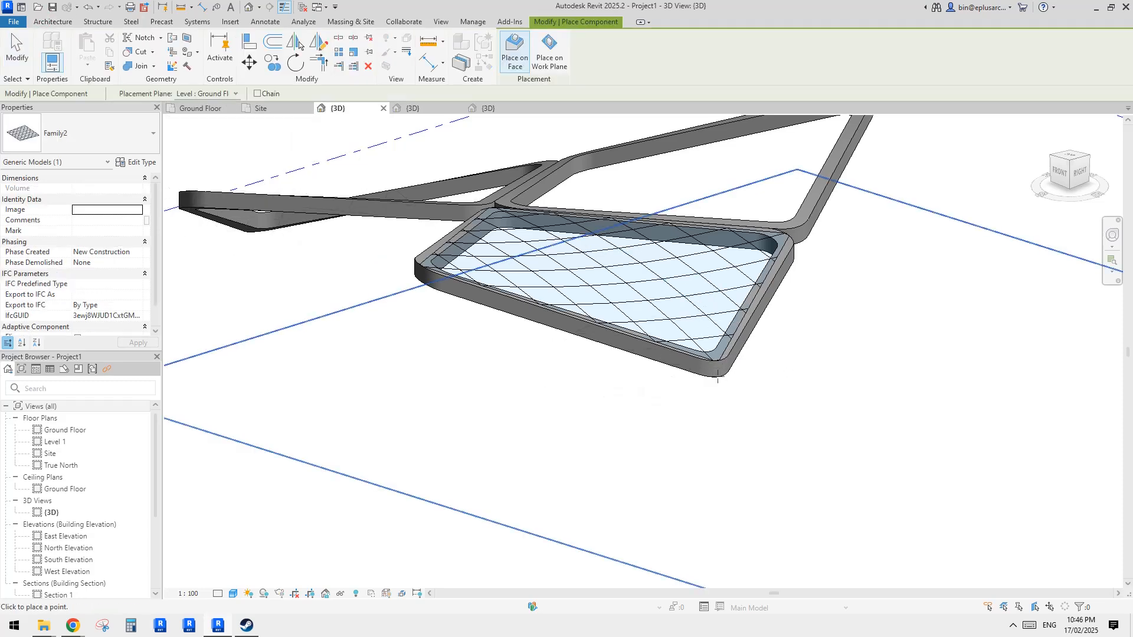
scroll(718, 378, "up", 6)
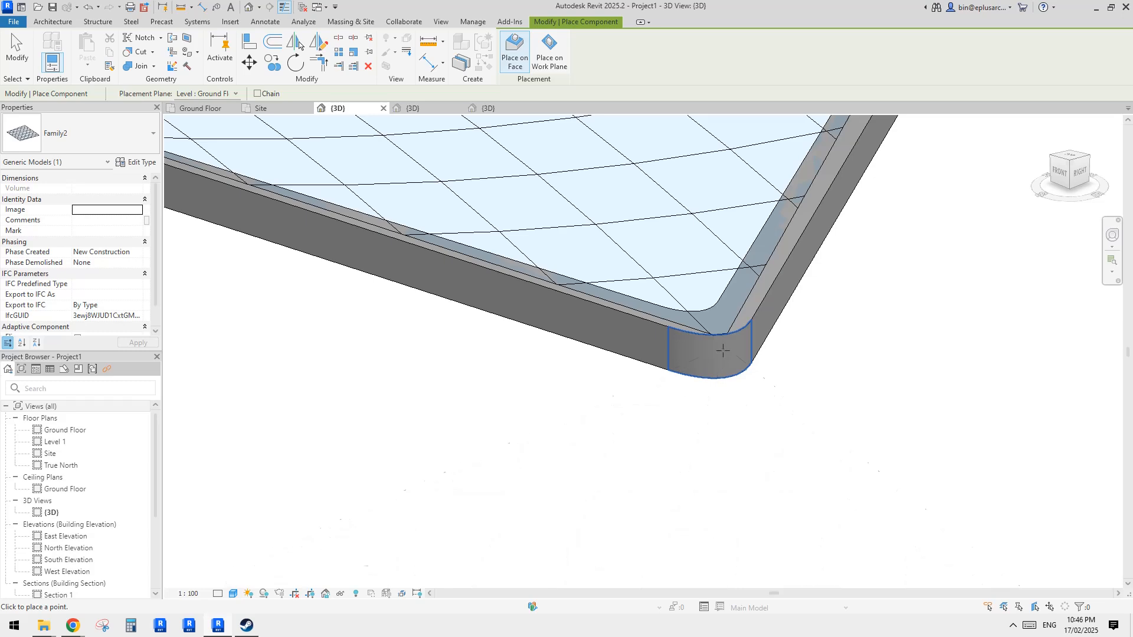
key("Escape")
key("Escape")
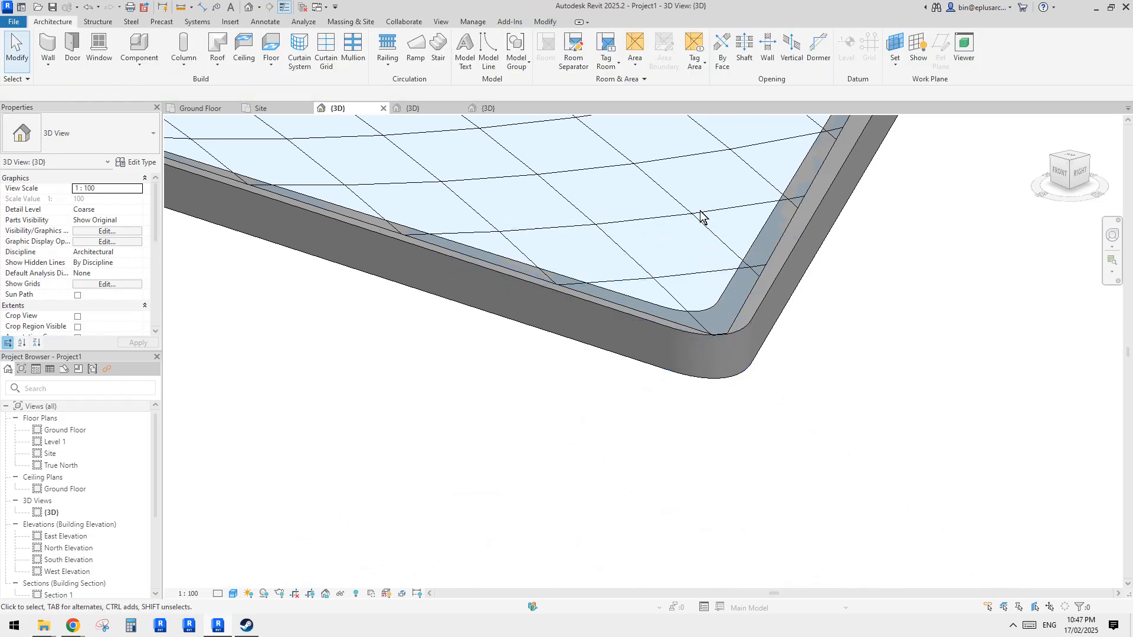
scroll(701, 216, "down", 5)
middle_click_drag(638, 258, 811, 275)
left_click(635, 384)
scroll(706, 330, "up", 5)
middle_click_drag(707, 330, 562, 399)
- Try to place another Family2 panel in the adjacent roof opening using midpoint snaps, then undo the placement
left_click(52, 21)
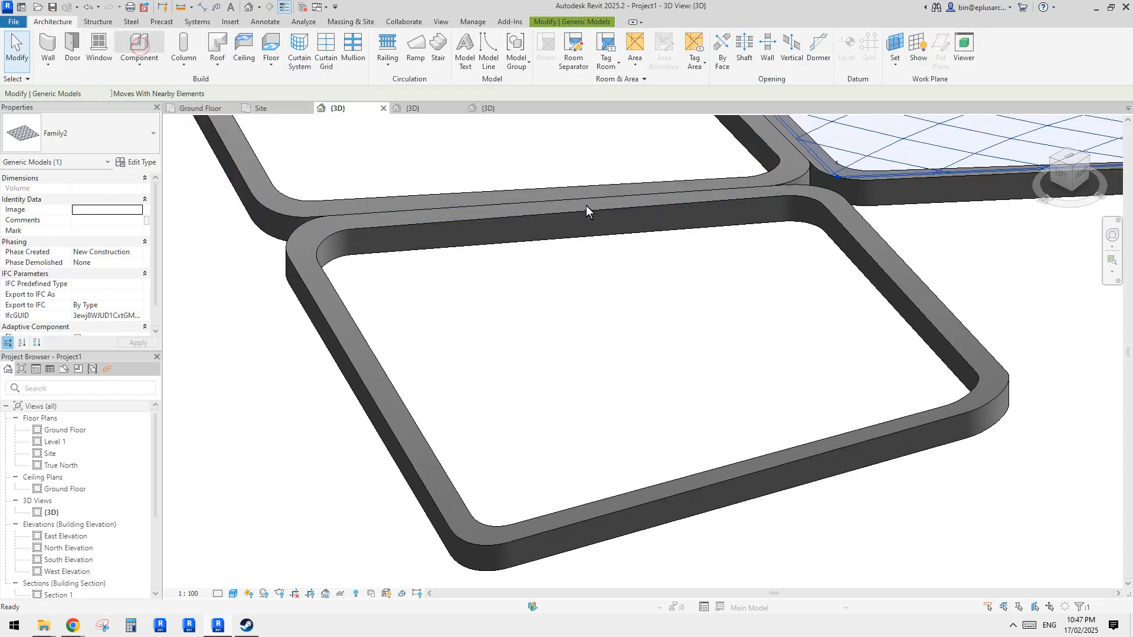
left_click(1007, 384)
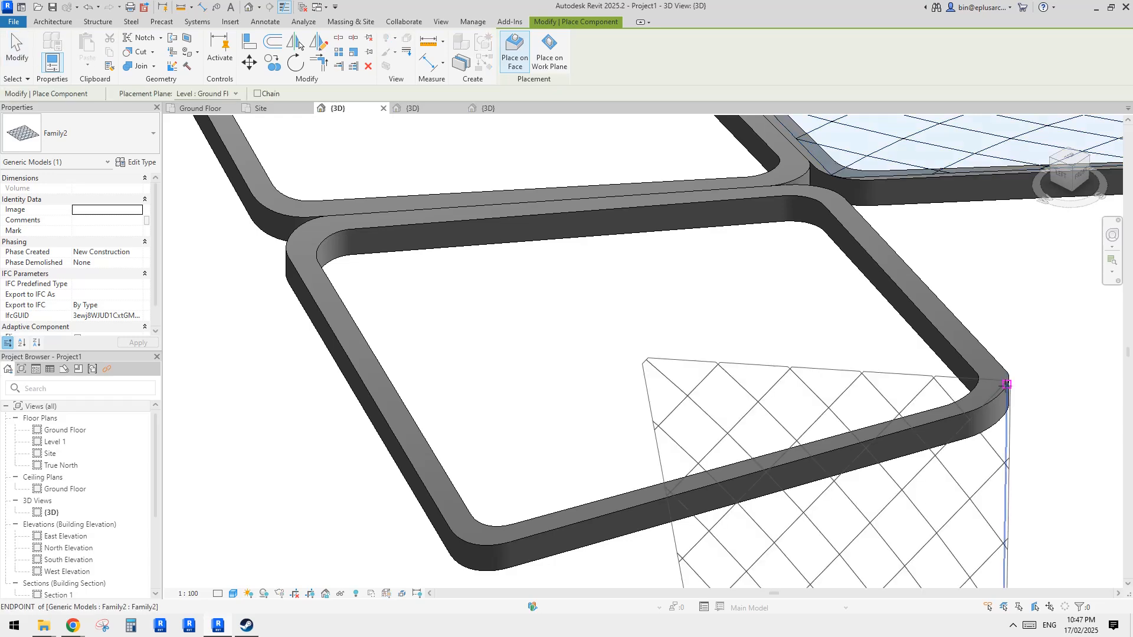
middle_click_drag(1008, 384, 913, 392, "shift")
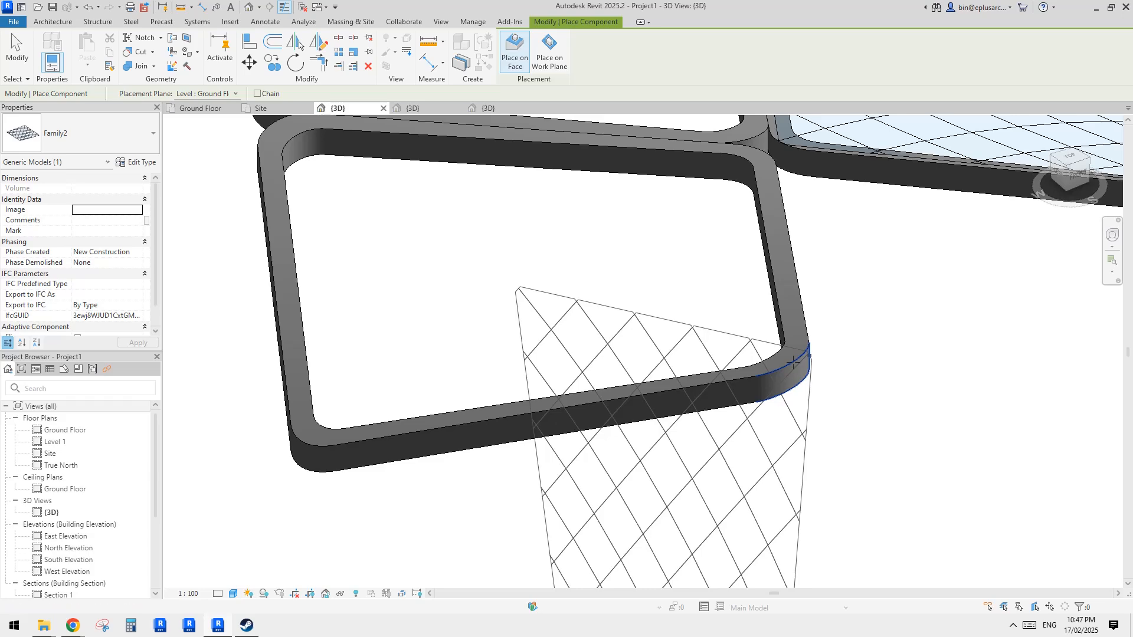
key("s")
key("2")
middle_click_drag(796, 359, 804, 405, "shift")
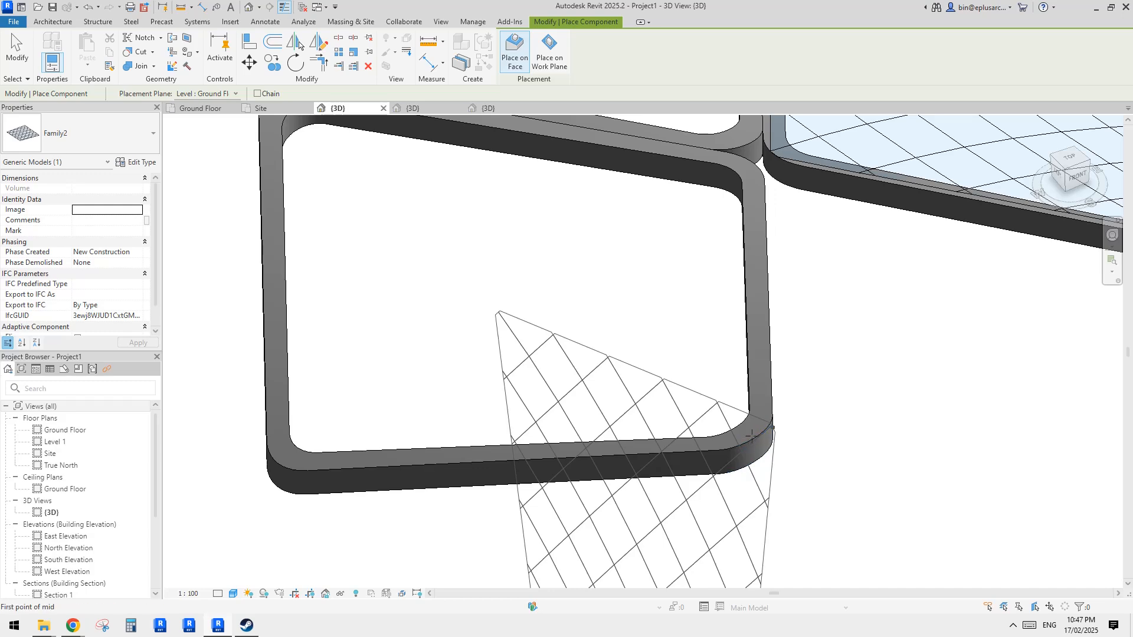
middle_click_drag(752, 437, 804, 445, "shift")
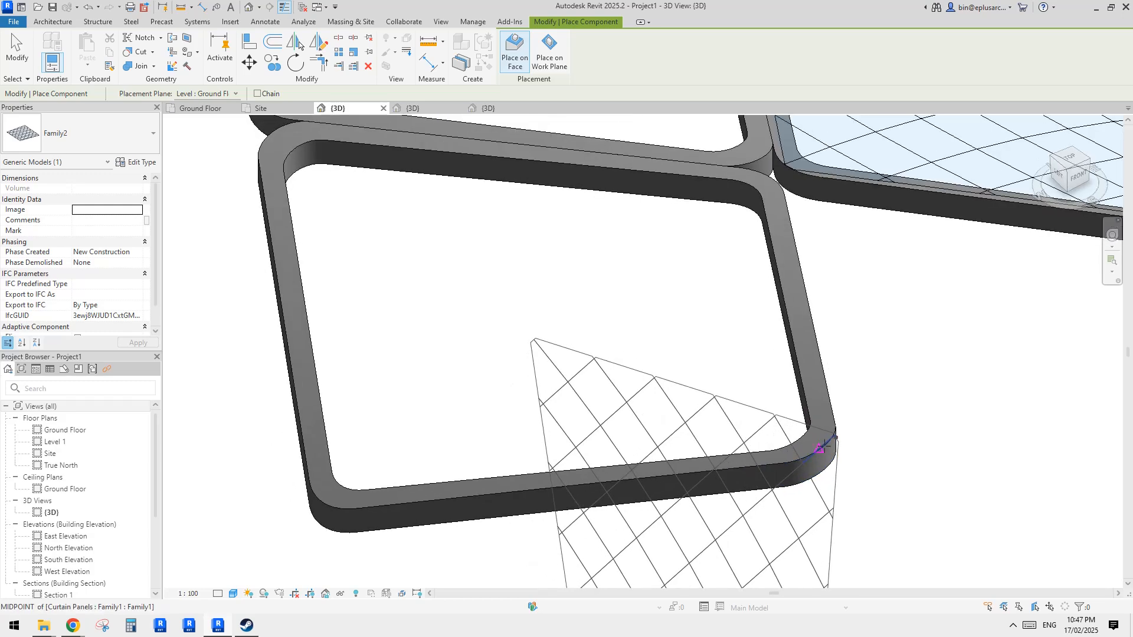
left_click(820, 450)
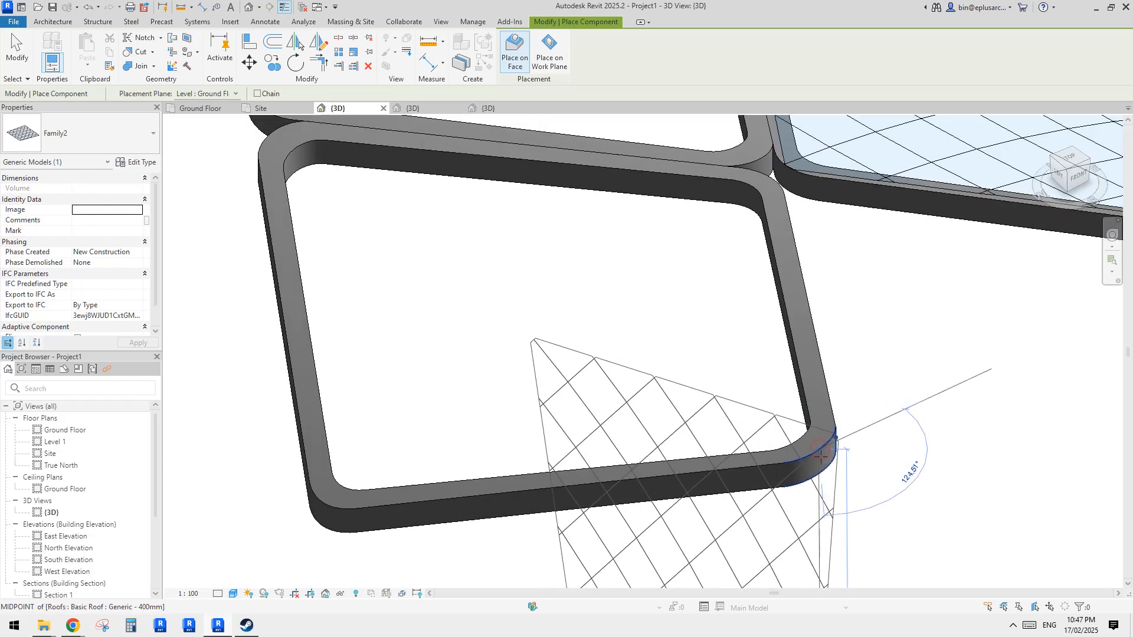
key("s")
middle_click_drag(823, 466, 688, 289)
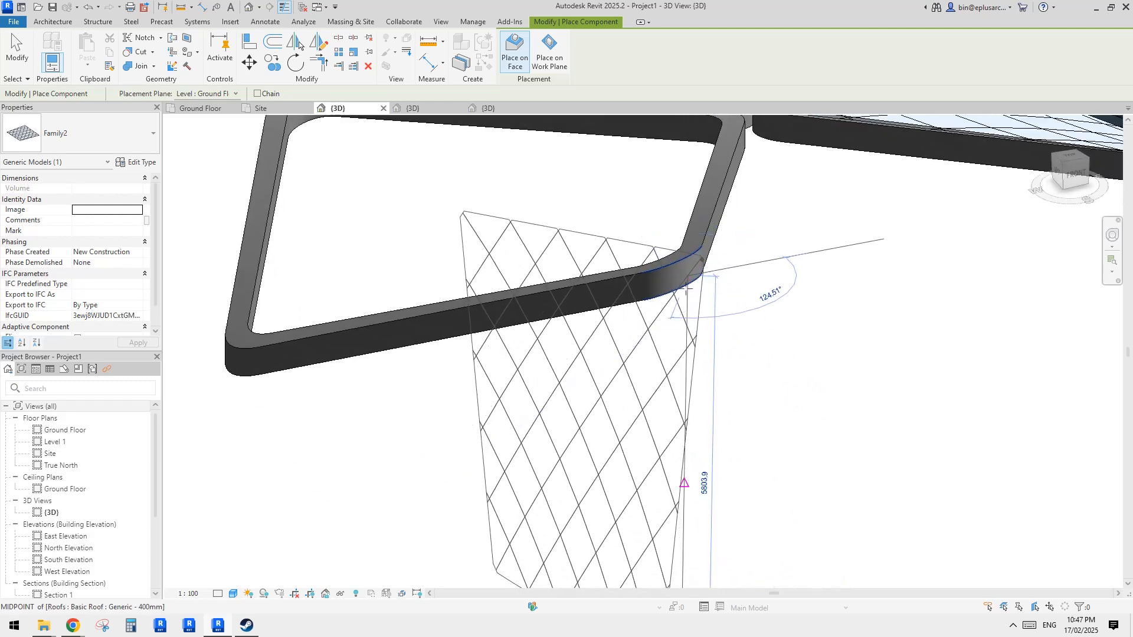
scroll(687, 287, "up", 3)
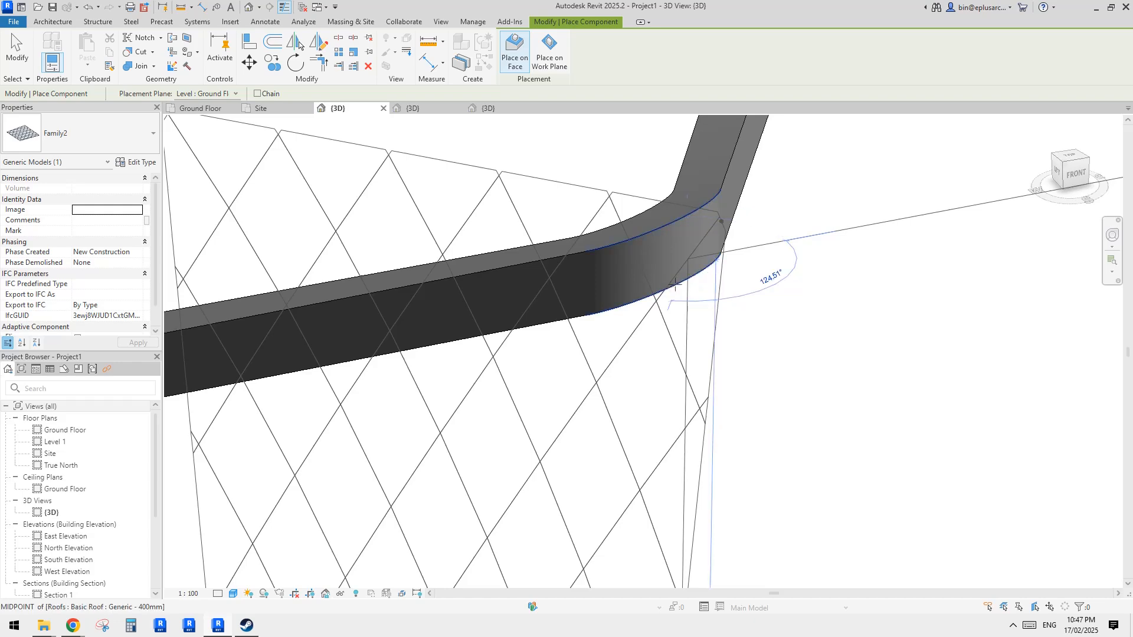
middle_click_drag(675, 285, 664, 326, "shift")
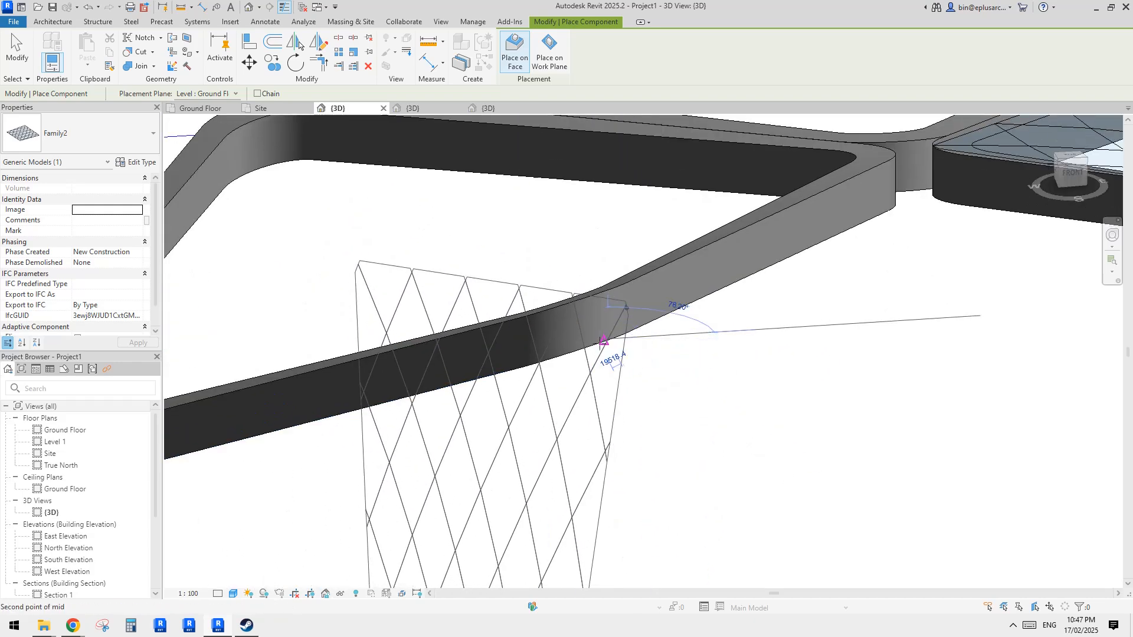
scroll(613, 327, "down", 2)
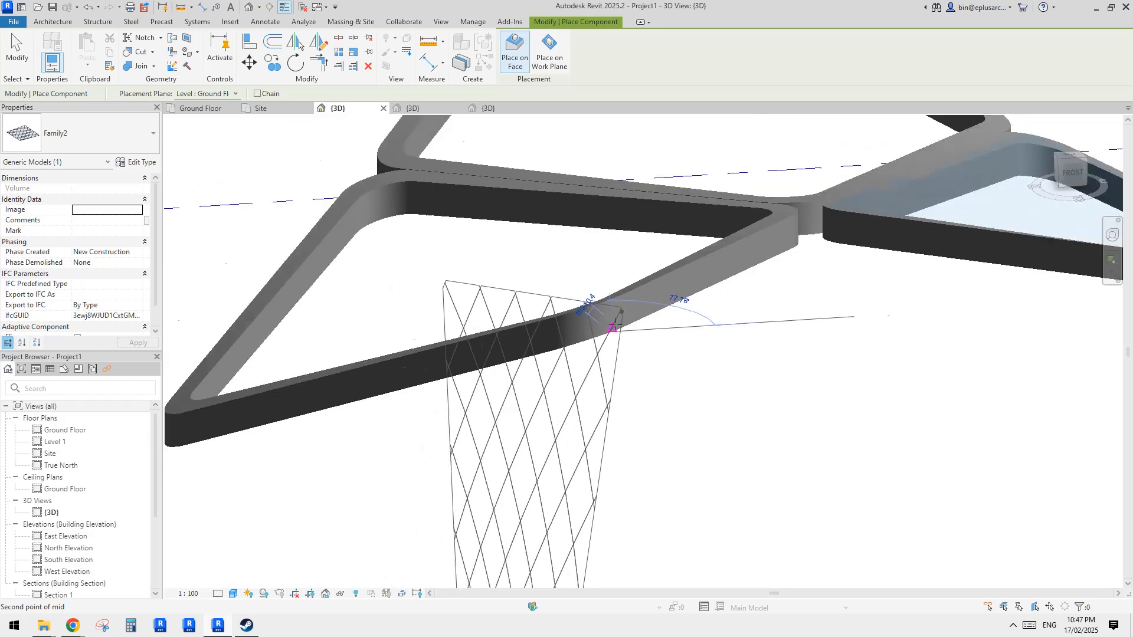
middle_click_drag(612, 327, 730, 407, "shift")
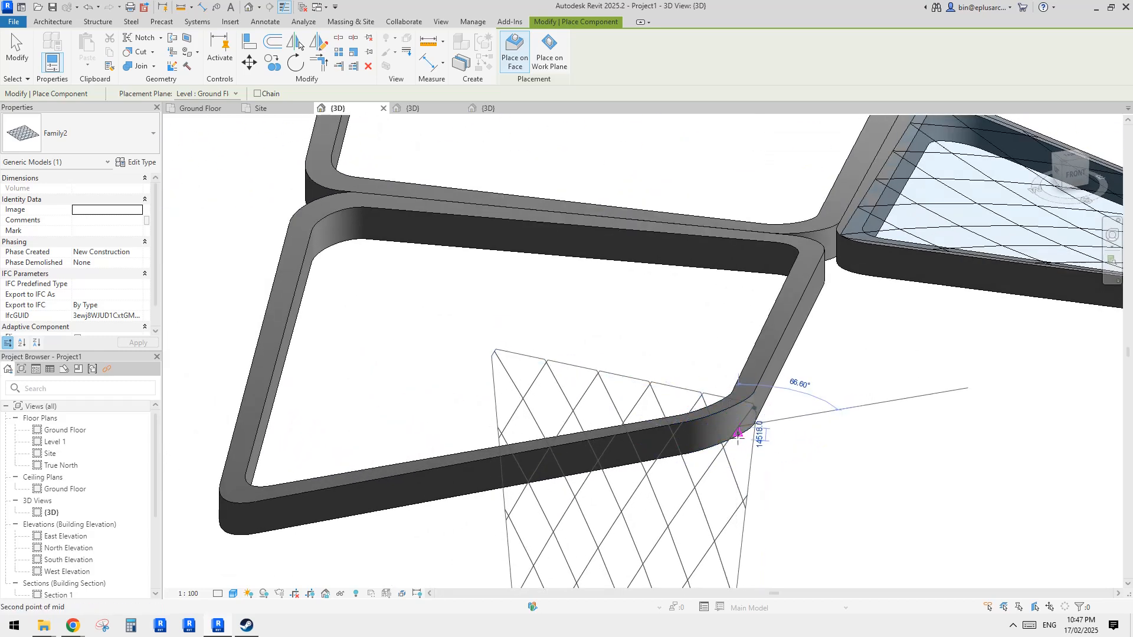
middle_click_drag(734, 437, 770, 418, "shift")
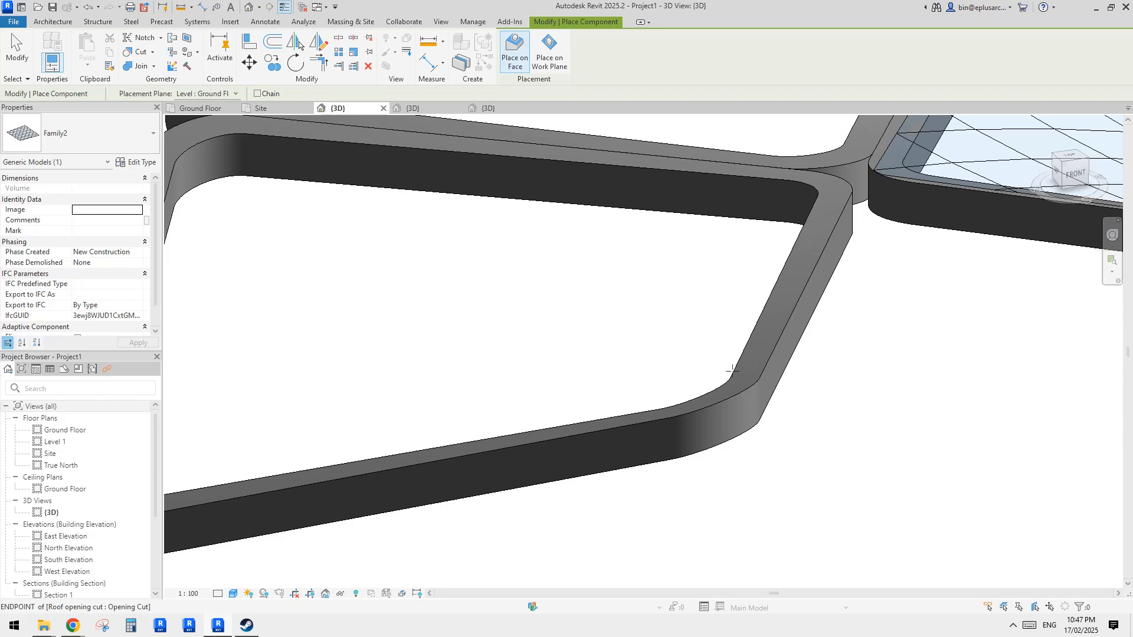
key("Escape")
scroll(731, 374, "down", 8)
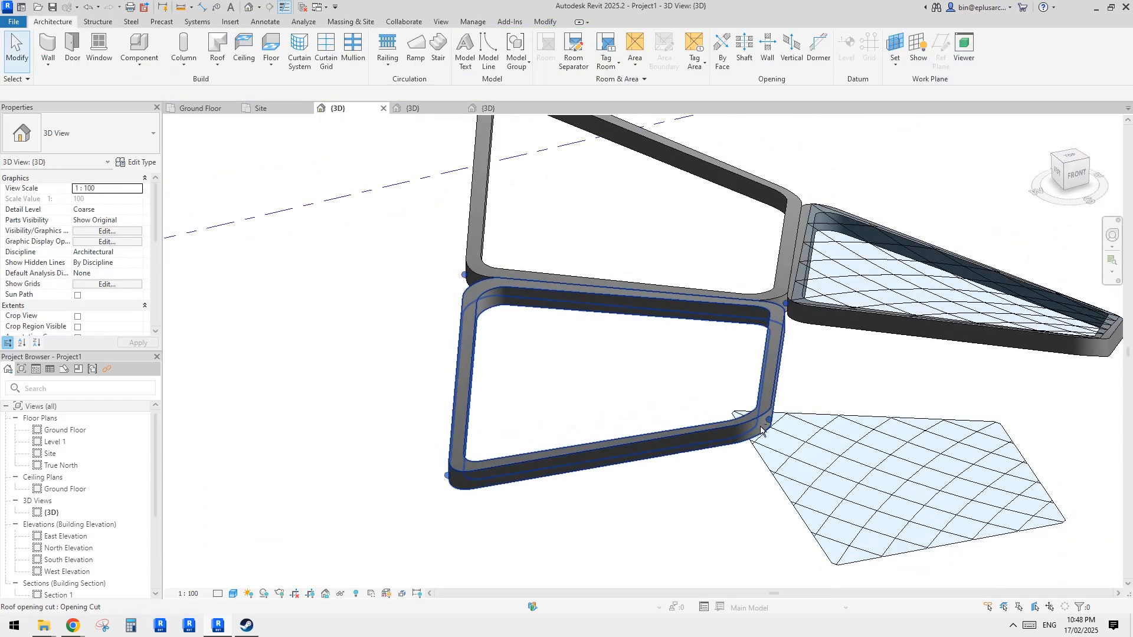
left_click(806, 440)
middle_click_drag(806, 439, 737, 476, "shift")
scroll(823, 506, "down", 2)
key("ctrl+z")
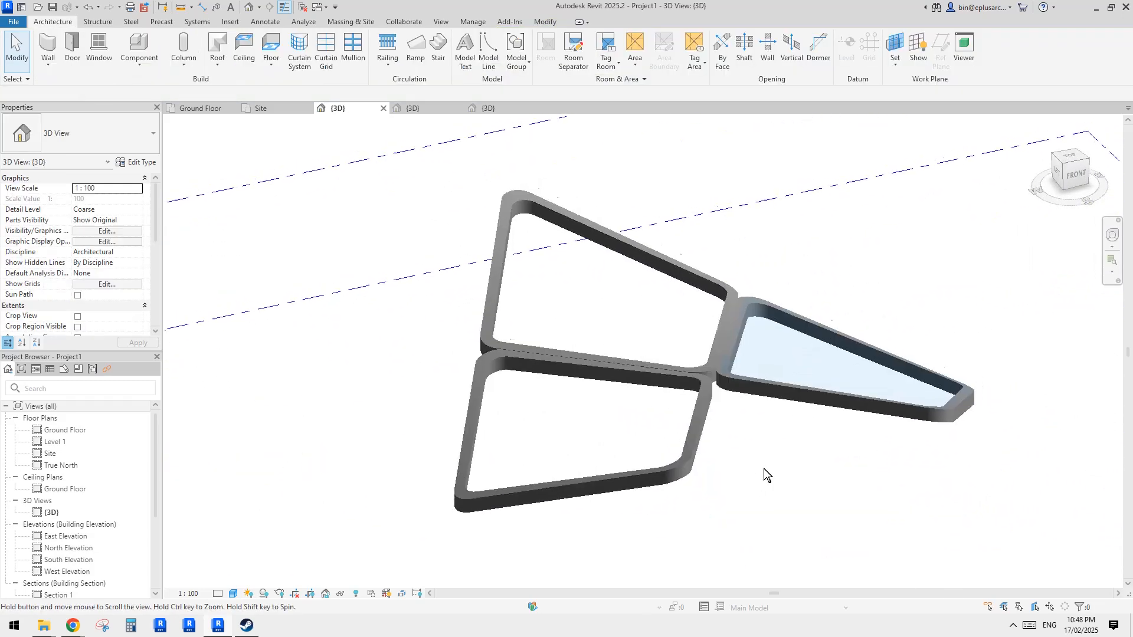
- Select the placed Family2 panel and orbit around it to inspect how it sits in the roof frame
scroll(721, 355, "up", 2)
left_click(721, 356)
scroll(647, 412, "up", 3)
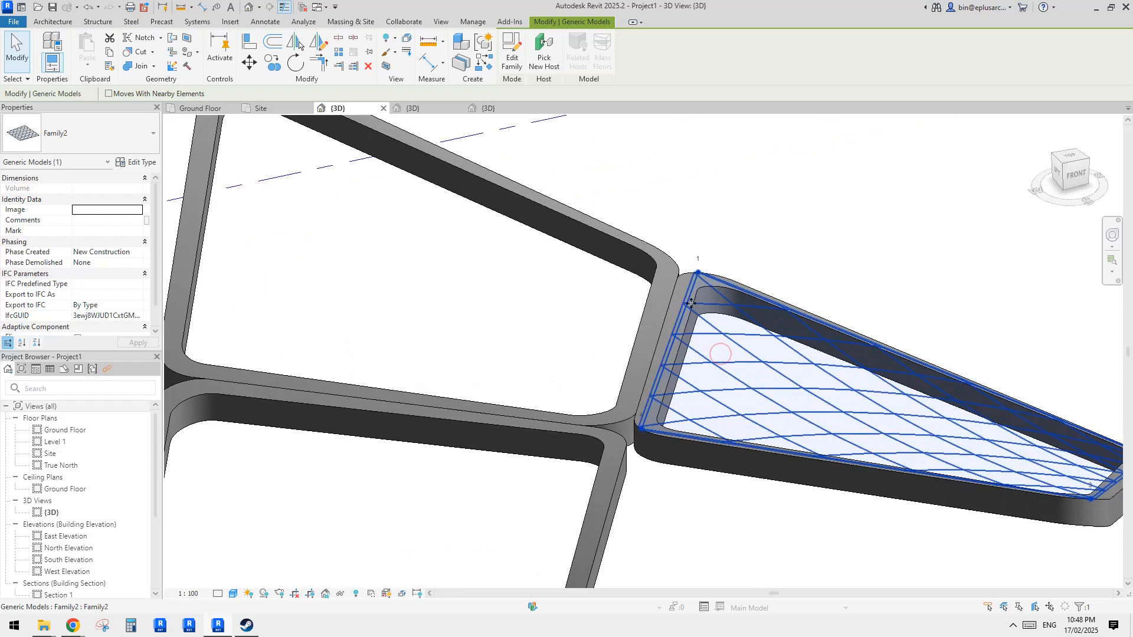
scroll(693, 311, "down", 3)
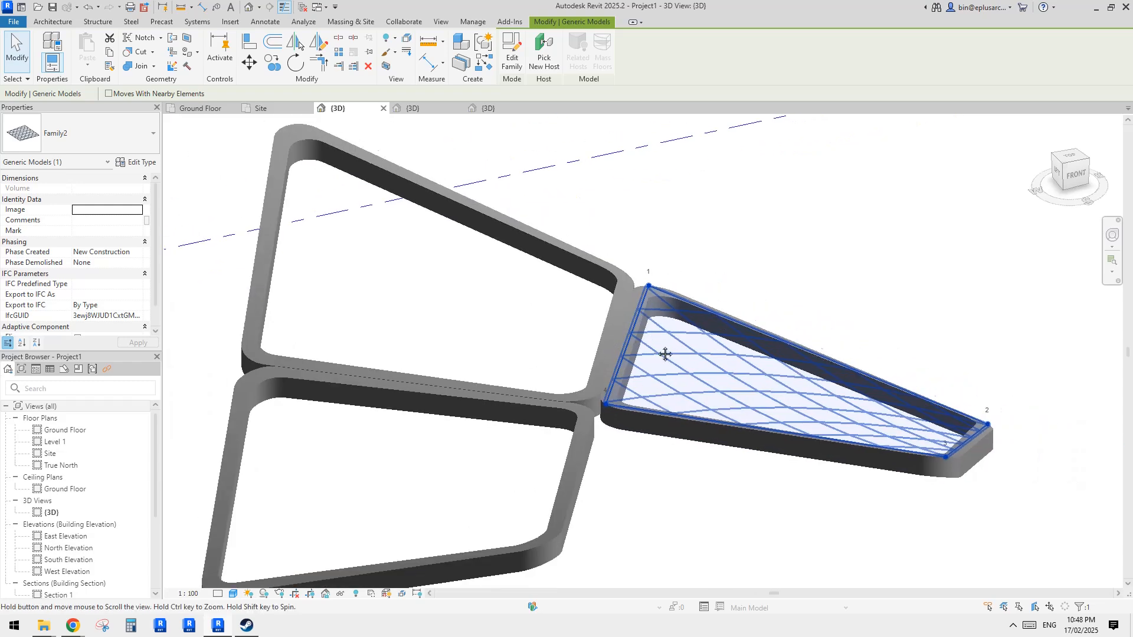
scroll(689, 356, "up", 2)
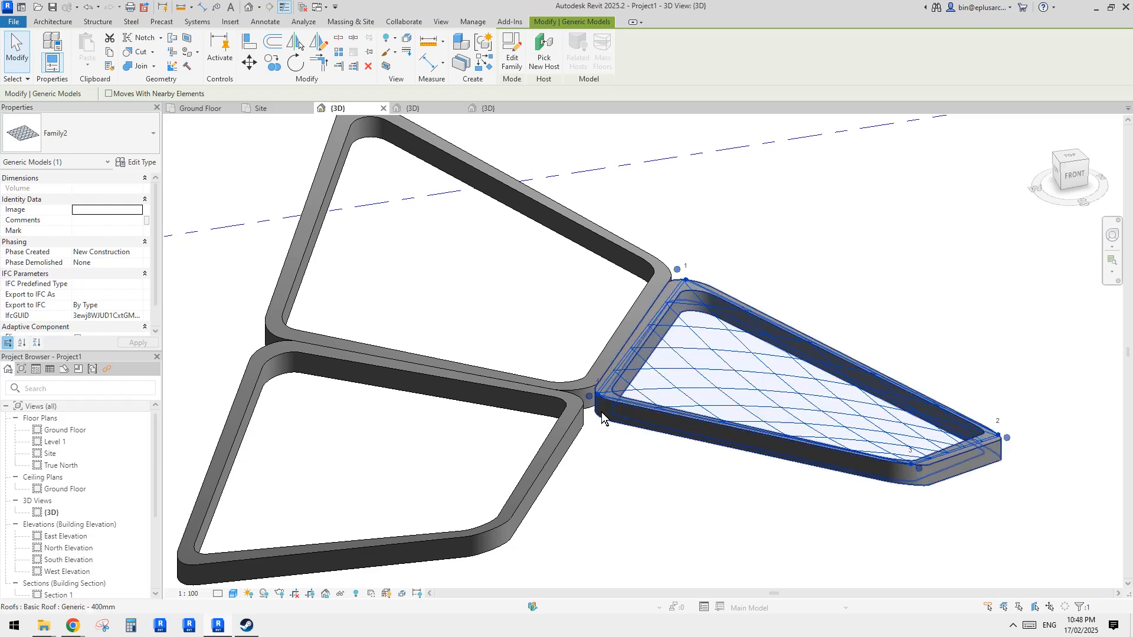
scroll(608, 406, "up", 3)
scroll(612, 409, "down", 2)
scroll(619, 413, "down", 2)
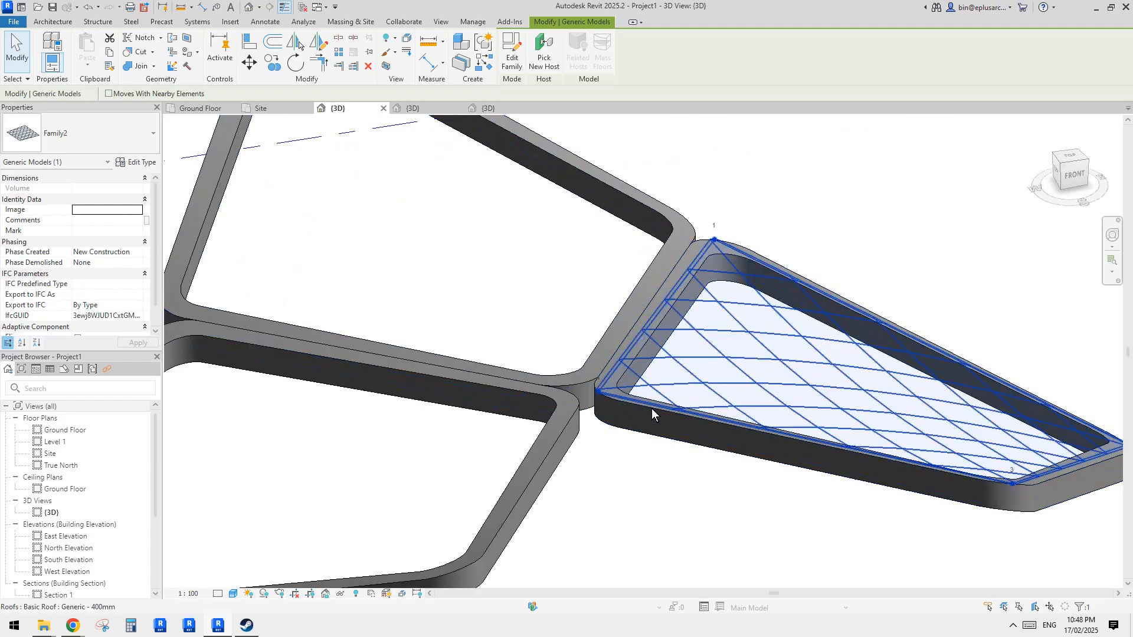
middle_click_drag(652, 408, 673, 422, "shift")
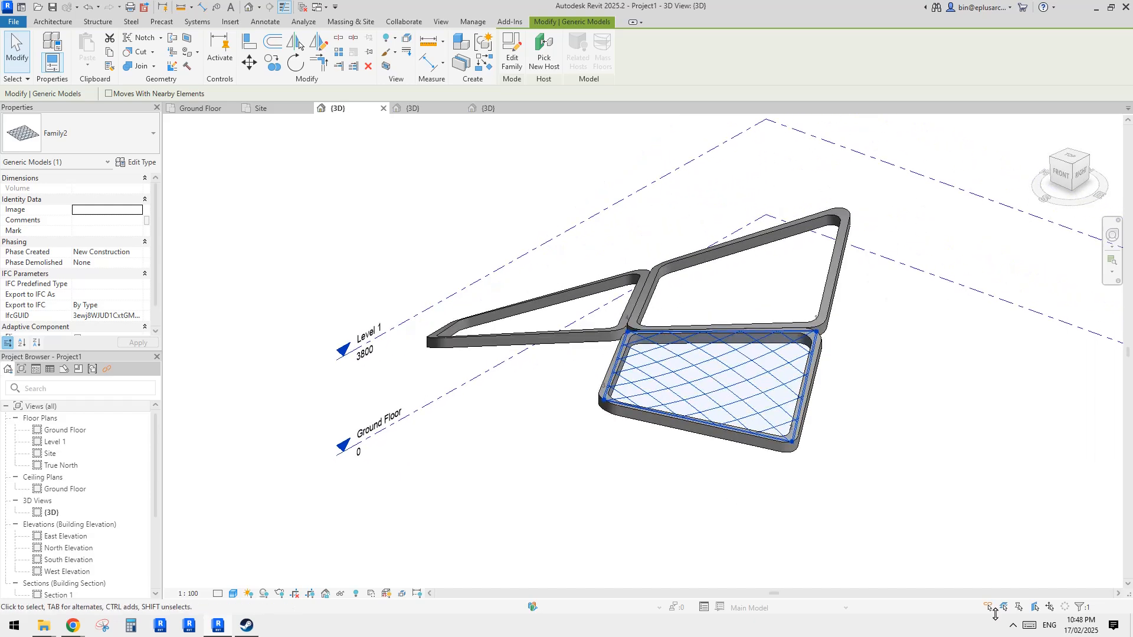
left_click(1014, 626)
left_click(979, 555)
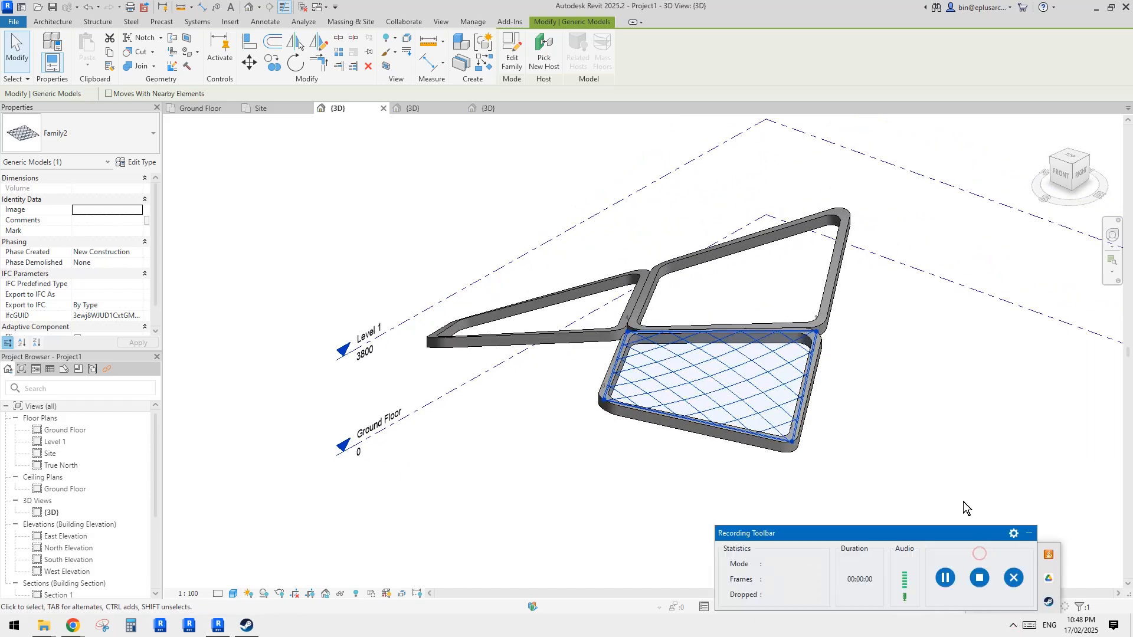
left_click(1026, 533)
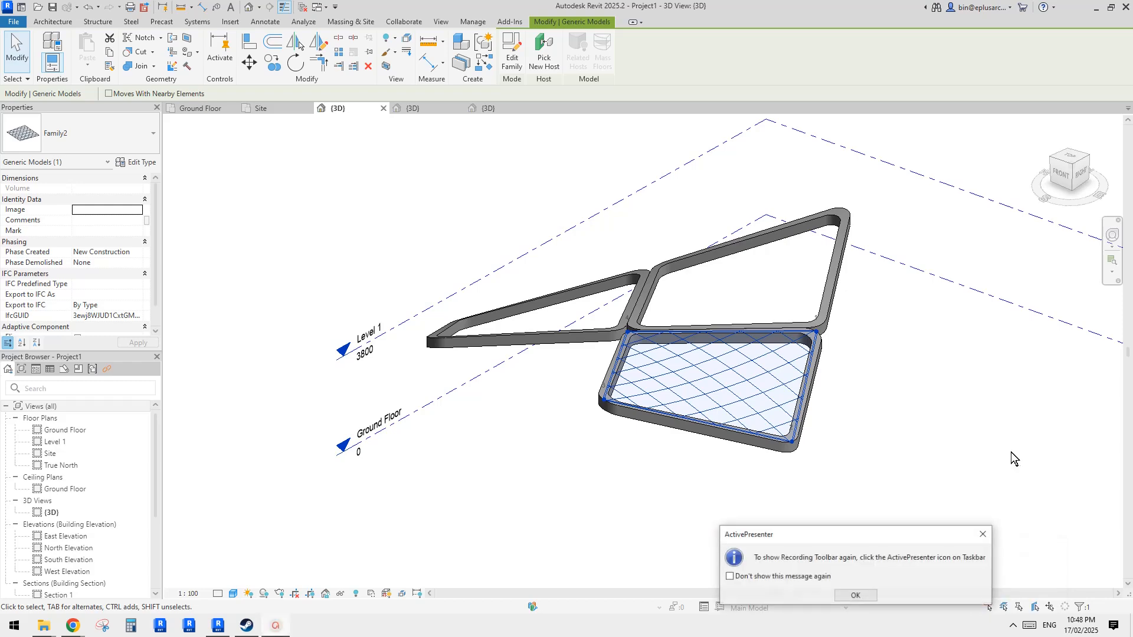
left_click(986, 531)
- Select the placed Family2 panel and open it for editing in the family editor
middle_click_drag(638, 444, 641, 450, "shift")
left_click(641, 450)
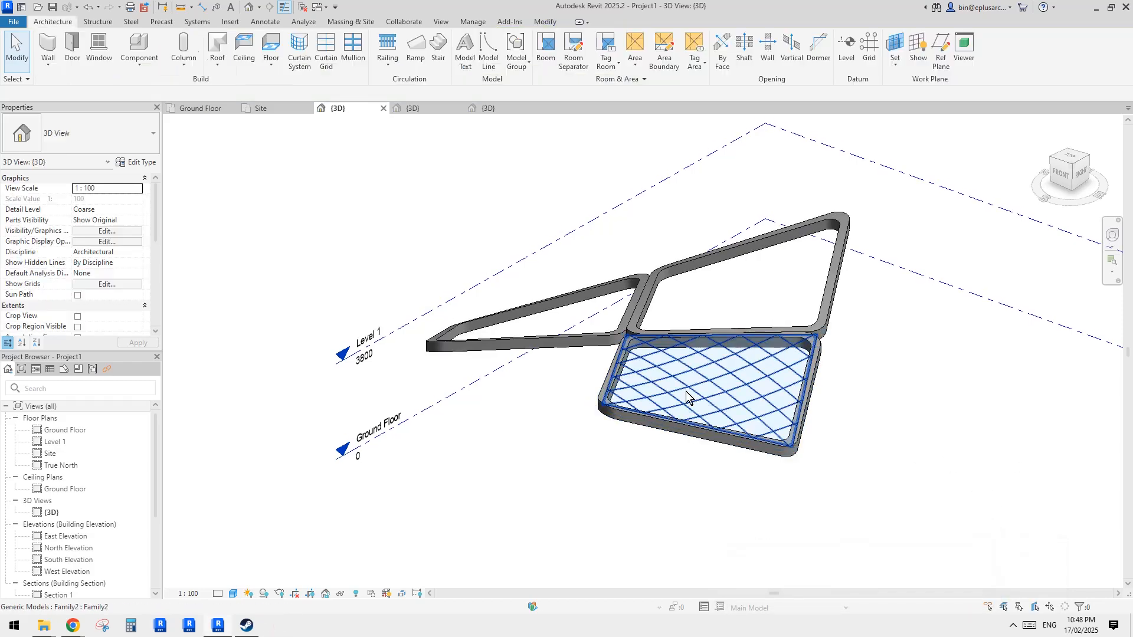
left_click(680, 385)
middle_click_drag(673, 376, 683, 381, "shift")
left_click(513, 57)
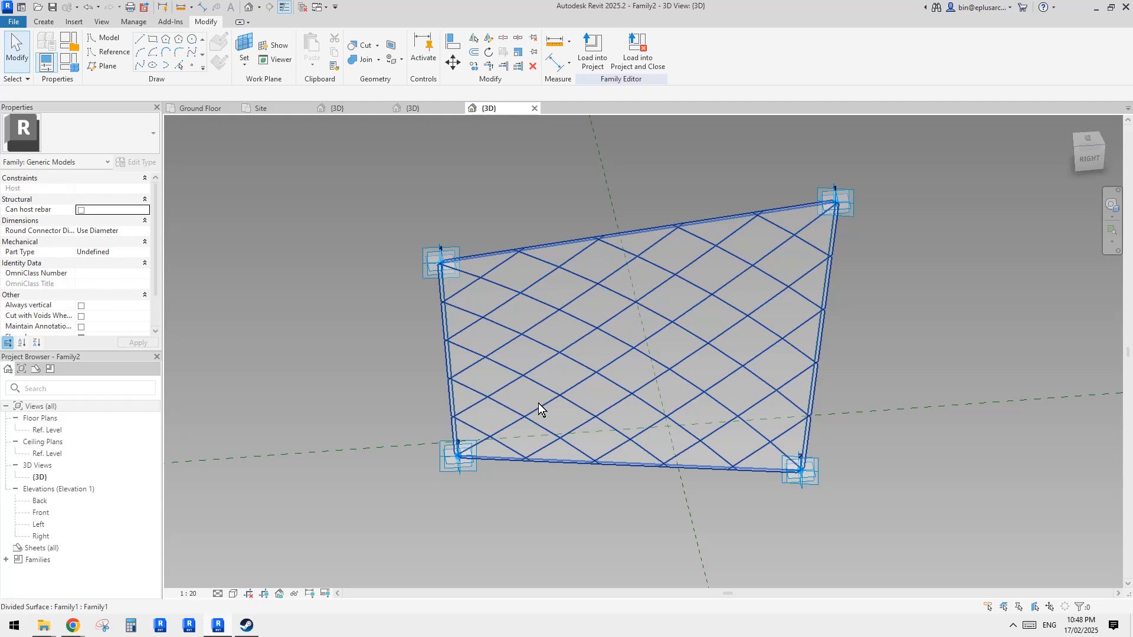
- Delete the divided surface and the panel form from the Family2 family
middle_click_drag(539, 403, 651, 356, "shift")
left_click(655, 335)
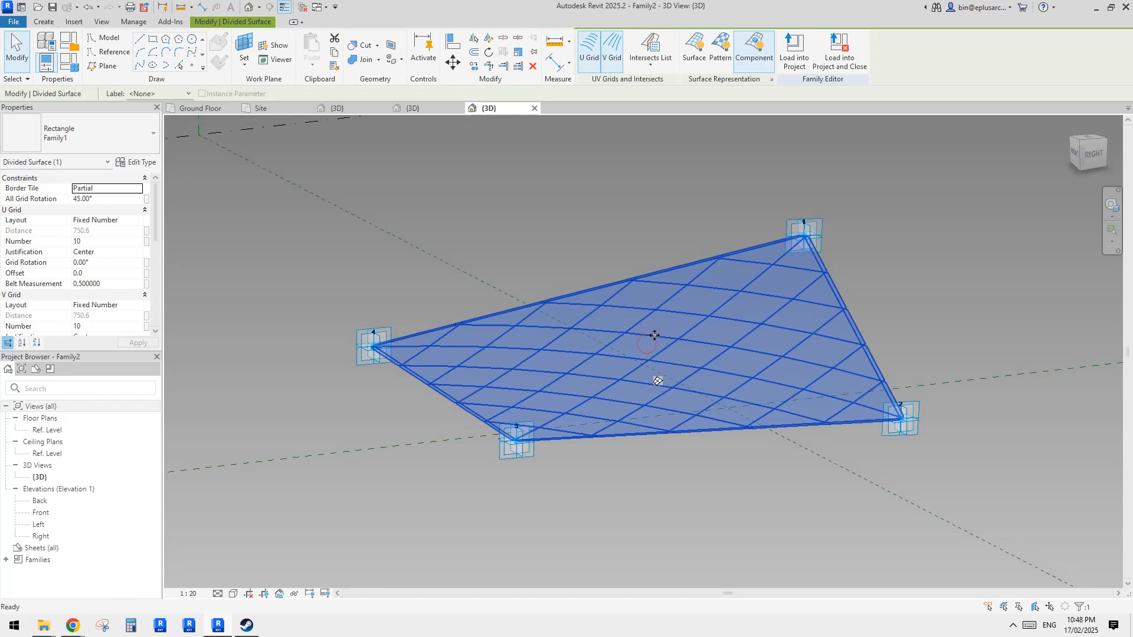
key("Delete")
left_click(701, 318)
key("Delete")
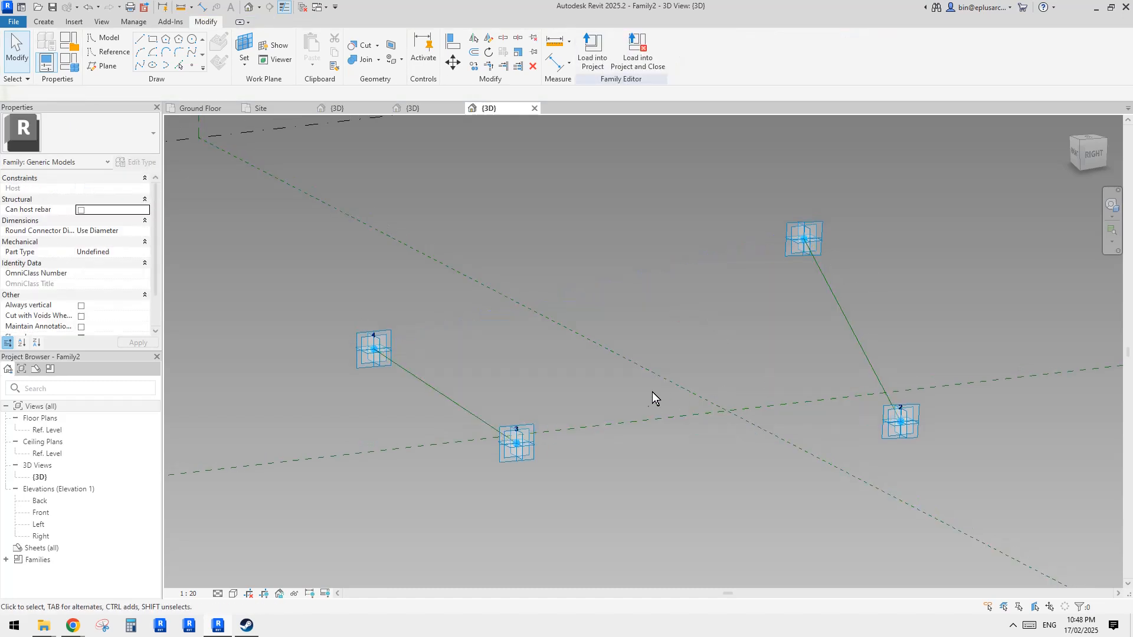
- Remove both reference lines connecting the adaptive points, leaving only the four points
middle_click_drag(458, 407, 531, 386, "shift")
left_click(449, 395)
left_click(451, 392)
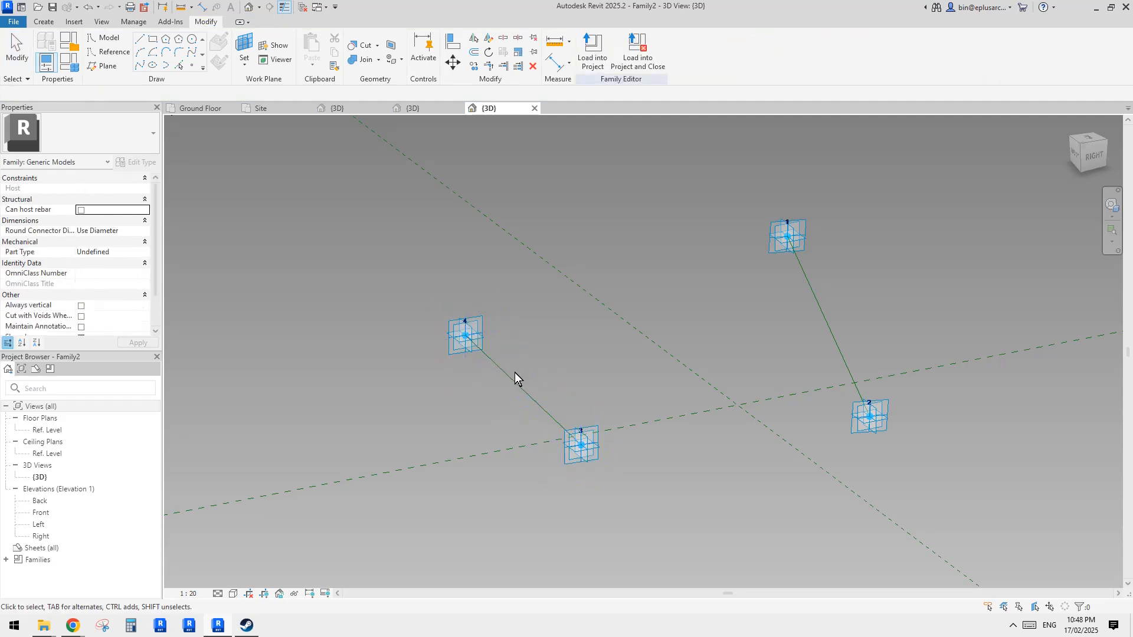
middle_click_drag(255, 321, 255, 324)
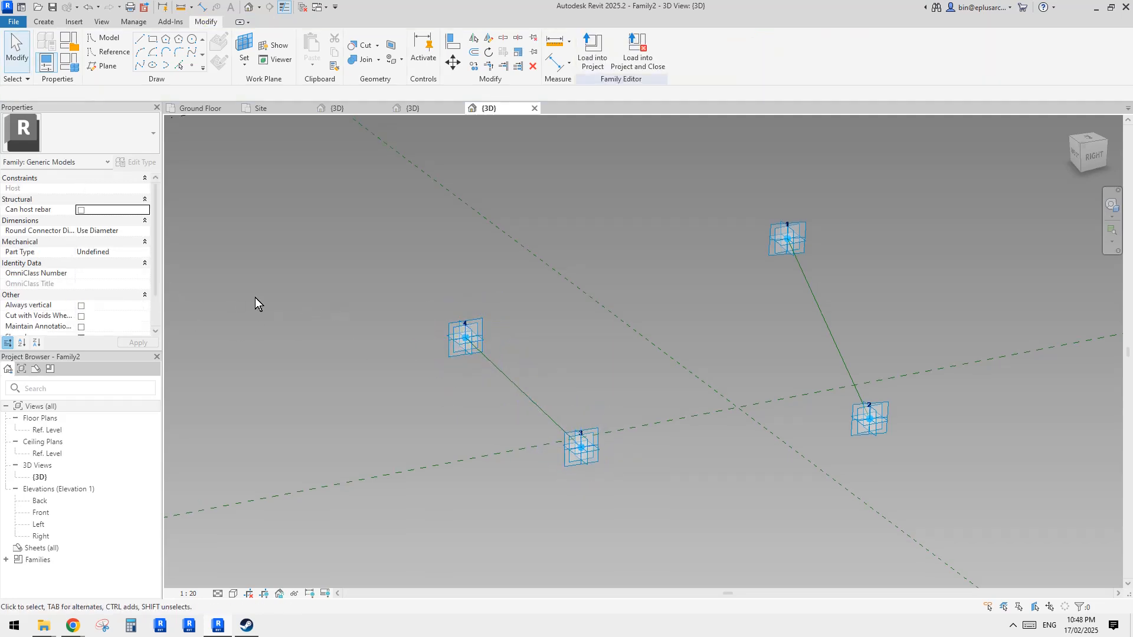
left_click(436, 323)
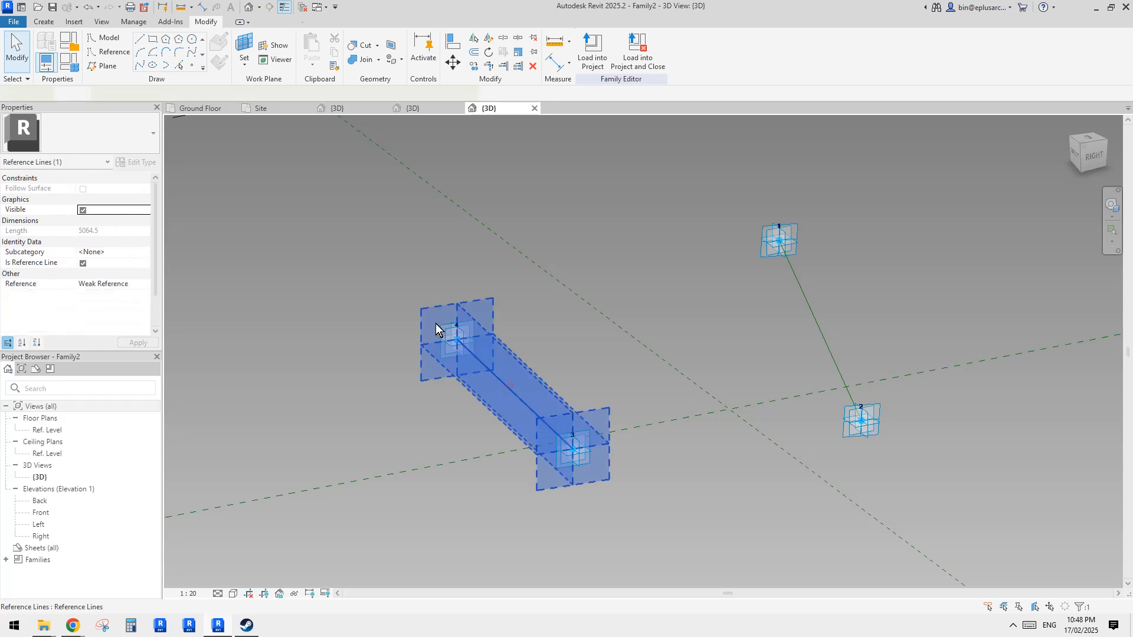
left_click(763, 51)
left_click(806, 285)
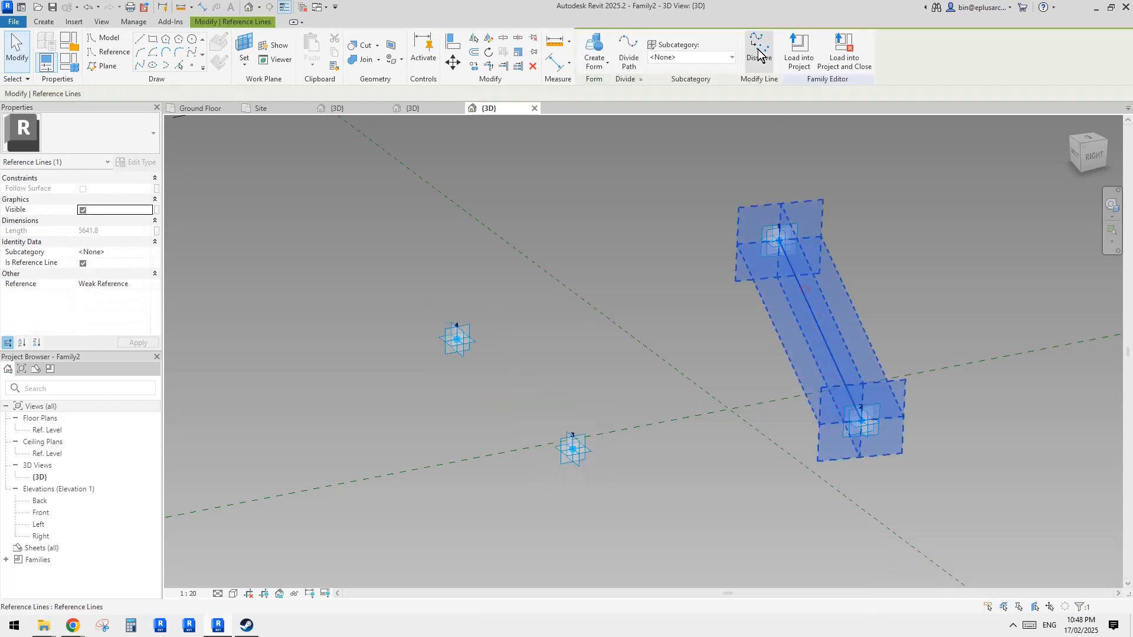
left_click(758, 52)
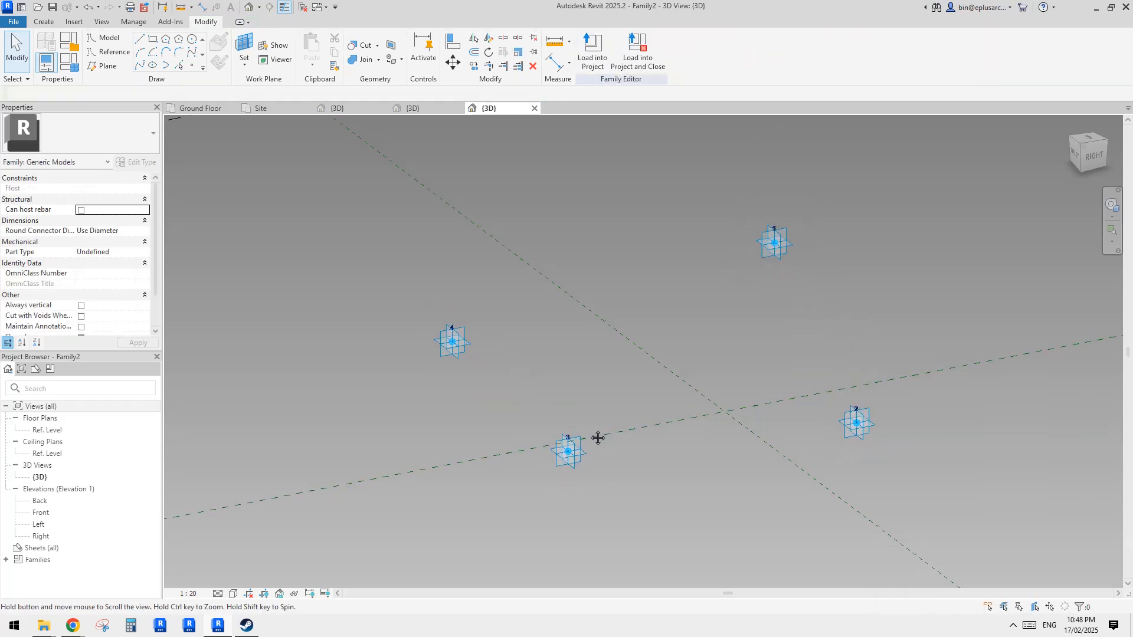
- Select adaptive point 4 in the family's 3D view to check its offset properties
middle_click_drag(555, 380, 563, 380, "shift")
left_click(190, 65)
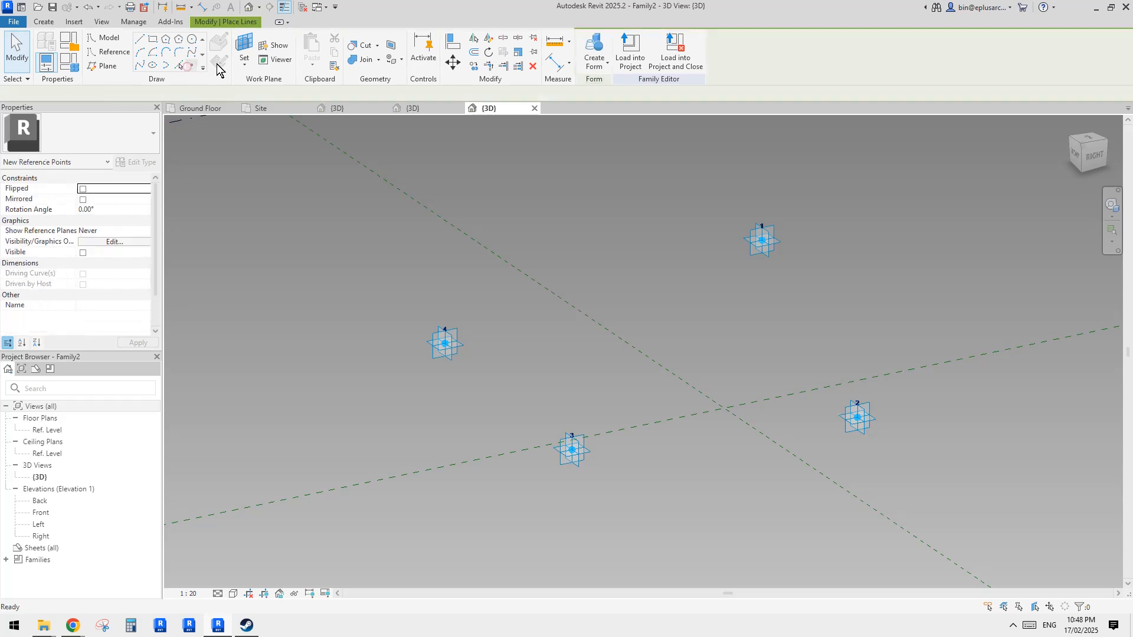
left_click(237, 54)
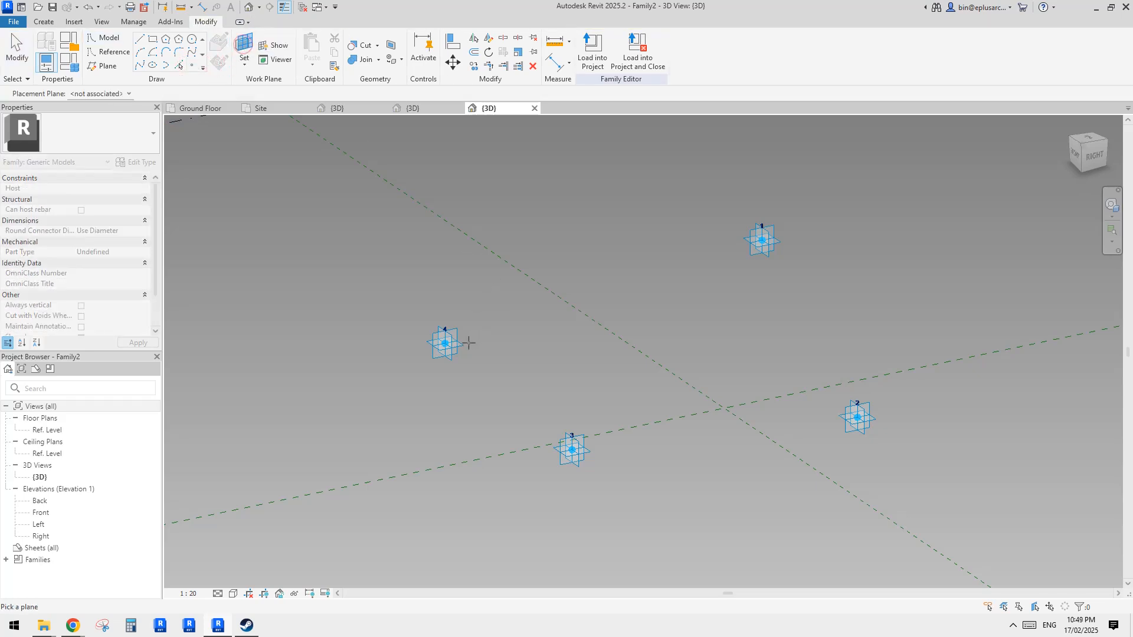
left_click(463, 344)
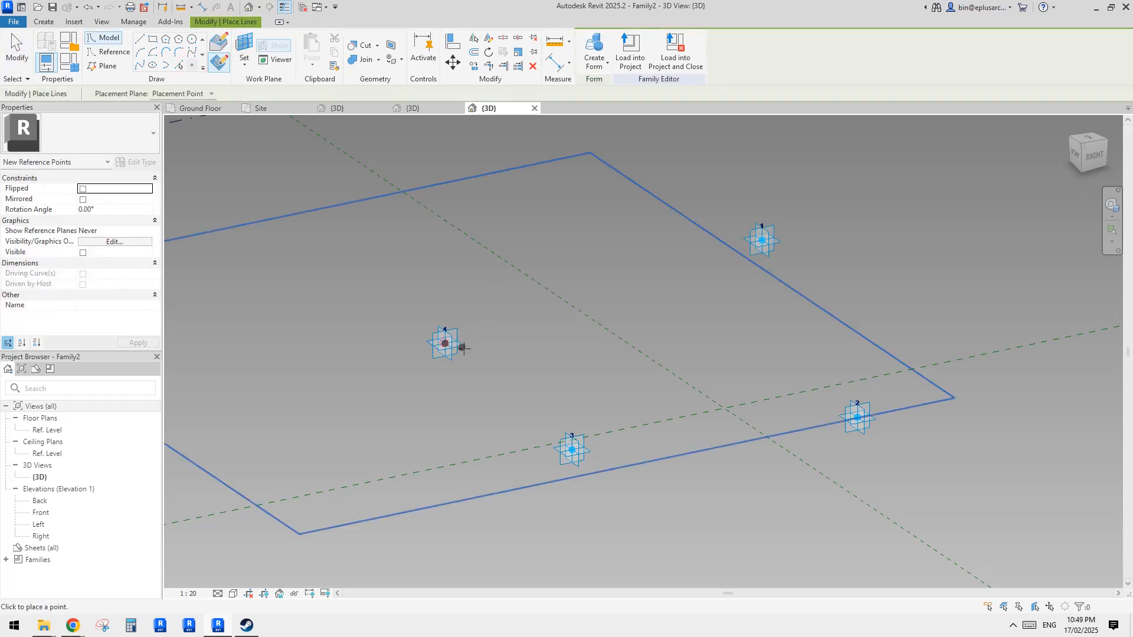
key("Escape")
key("Escape")
left_click(445, 343)
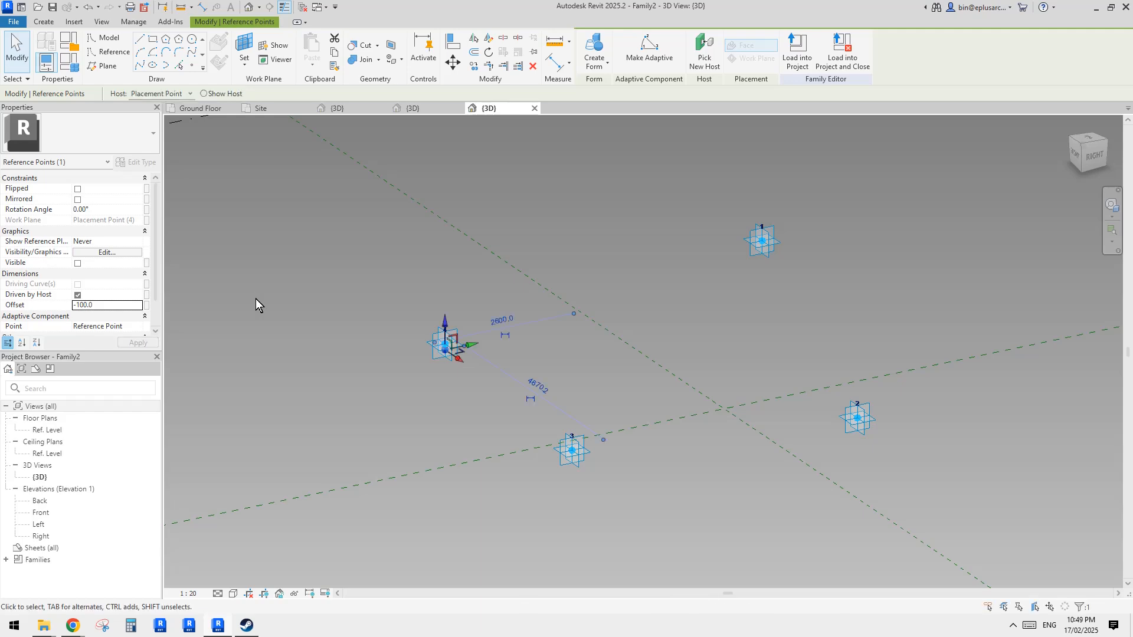
- Switch to the project's 3D view and select the roof around the opening to inspect it
left_click(200, 108)
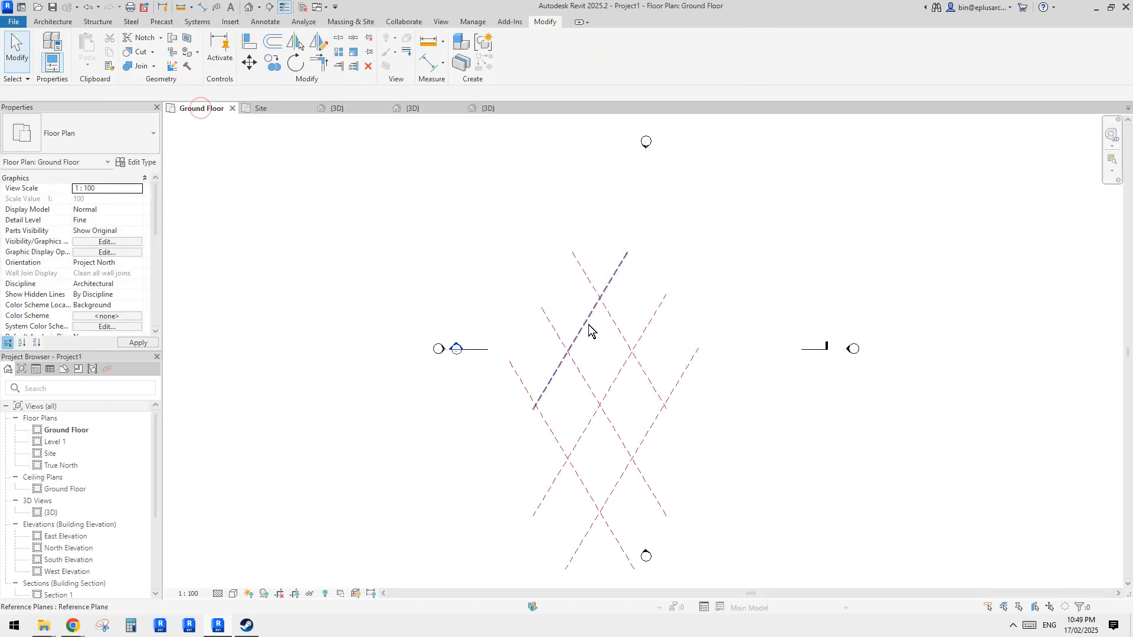
left_click(337, 108)
left_click(660, 257)
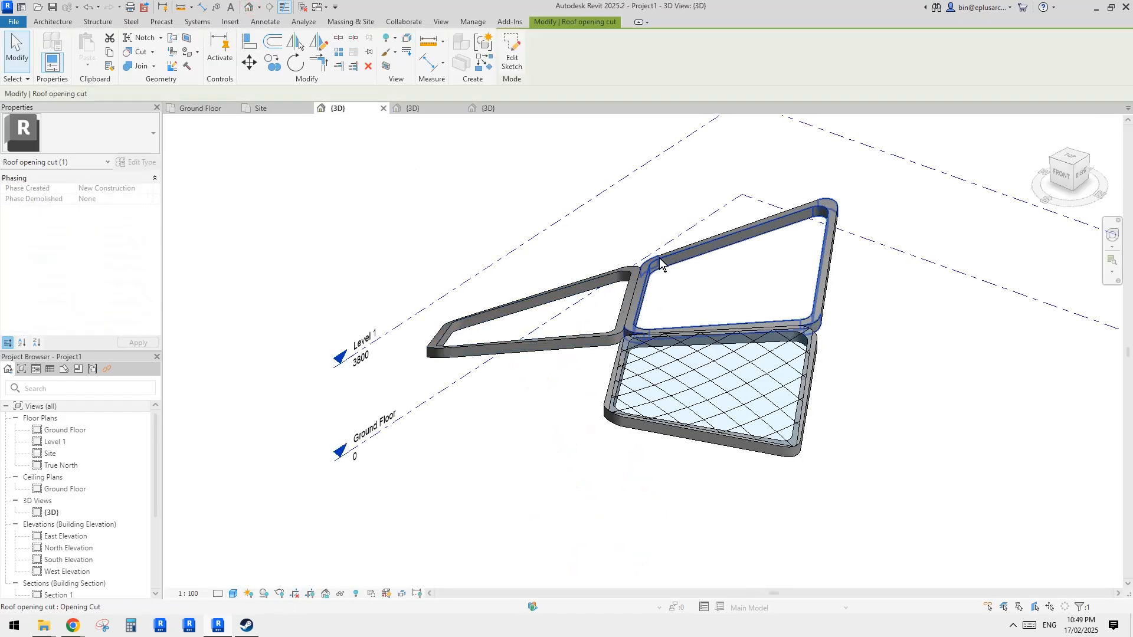
key("Escape")
left_click(716, 242)
key("Escape")
key("Tab")
left_click(724, 253)
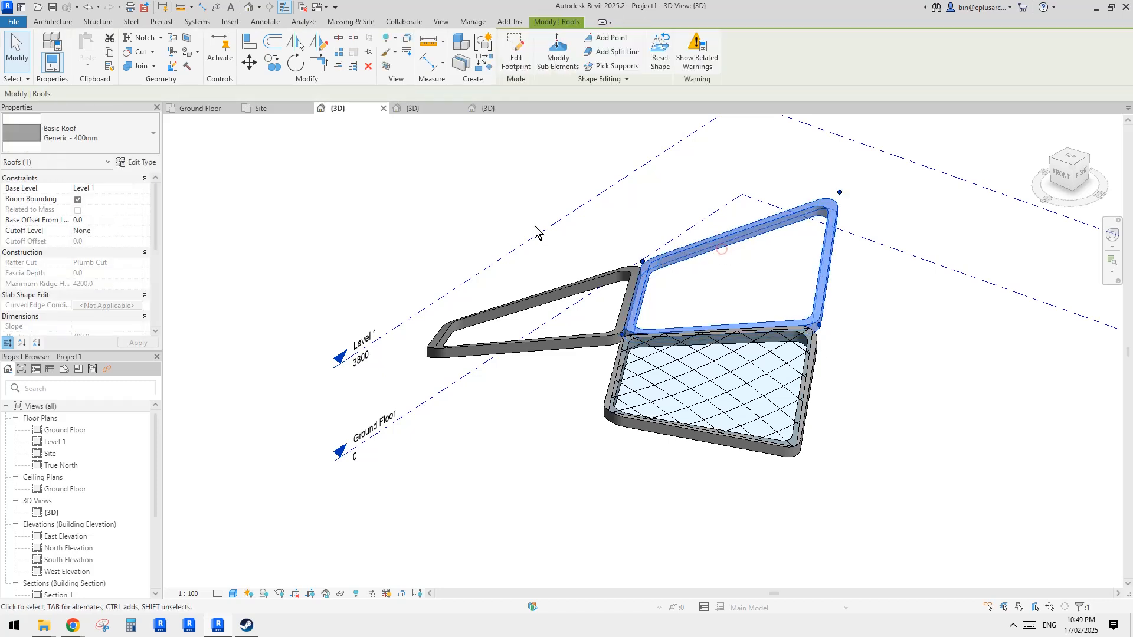
- Set adaptive point 3's offset to -200 in the Family2 3D view
left_click(489, 108)
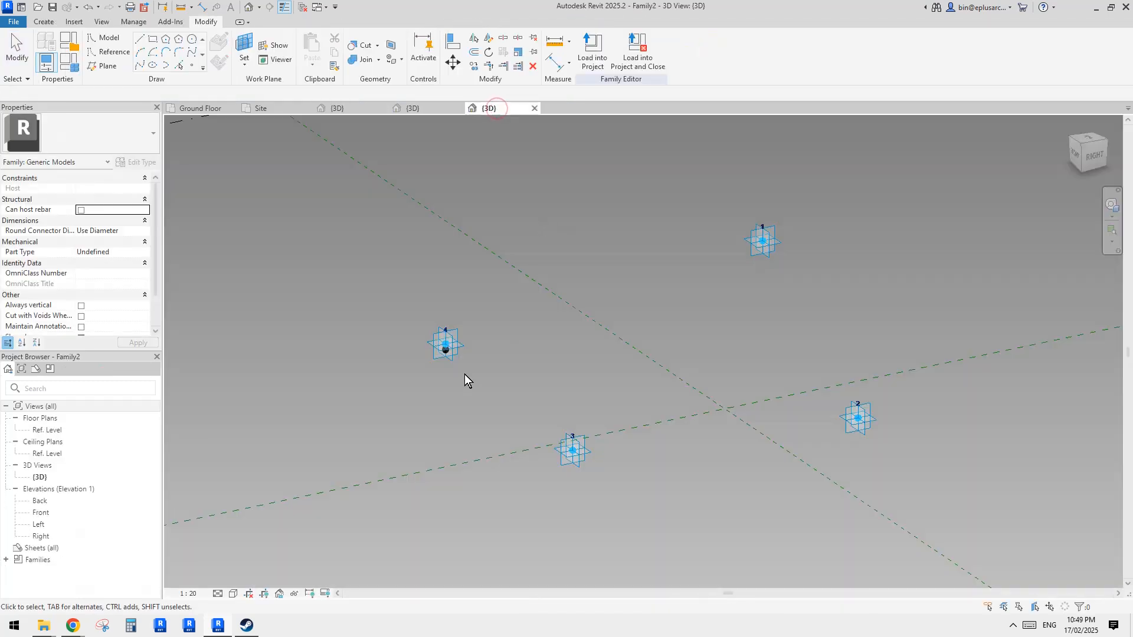
left_click(442, 352)
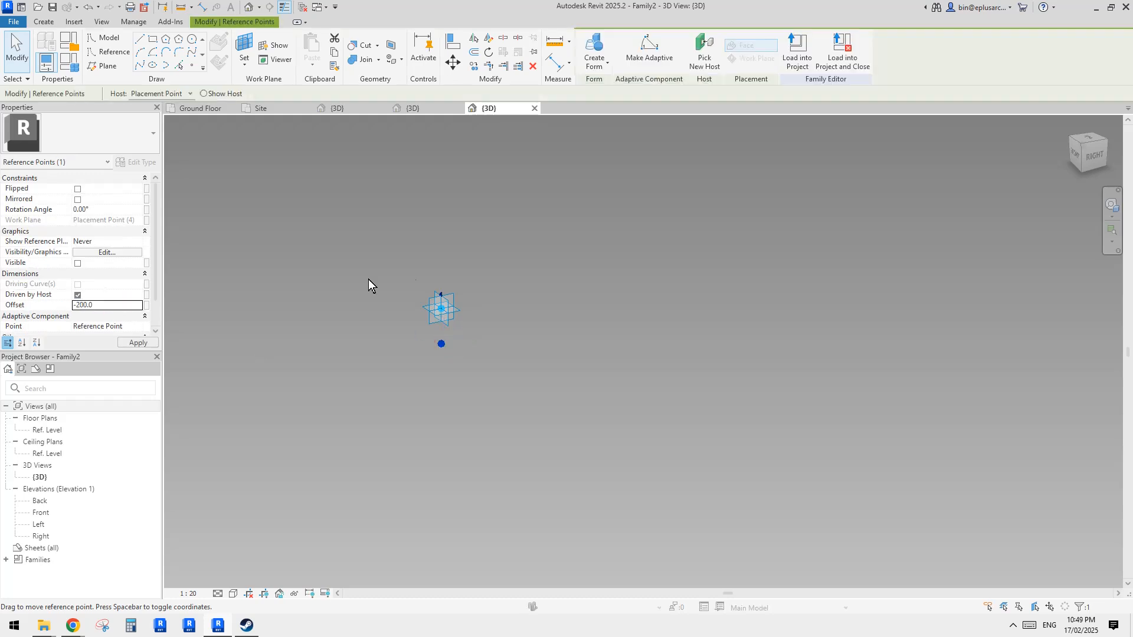
scroll(435, 313, "down", 5)
middle_click_drag(503, 346, 419, 335)
key("Escape")
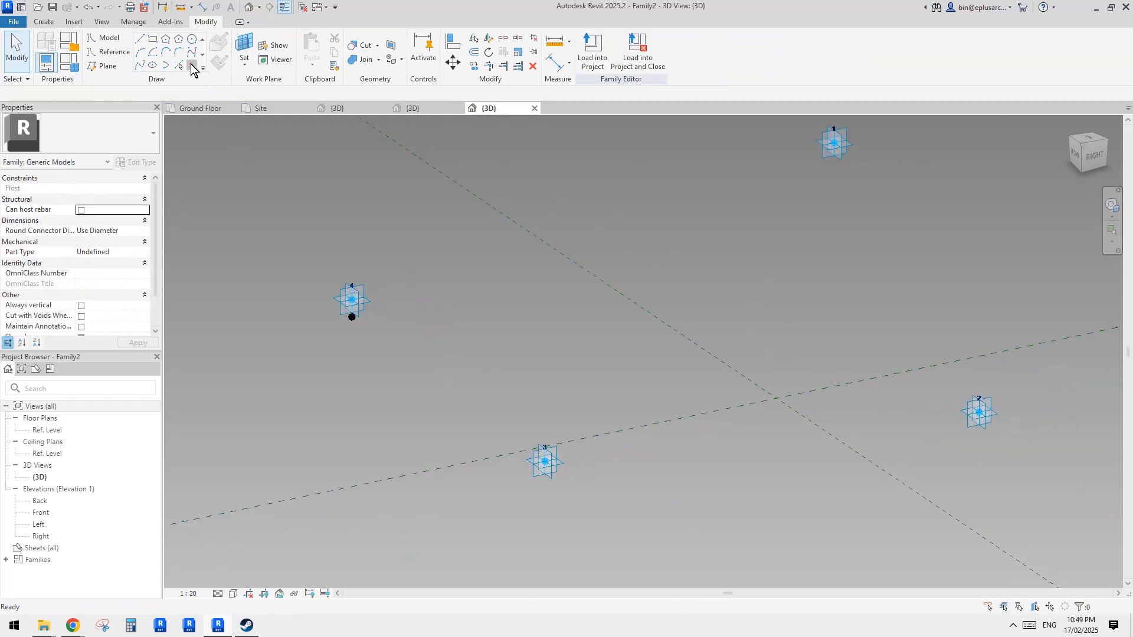
left_click(191, 64)
left_click(561, 457)
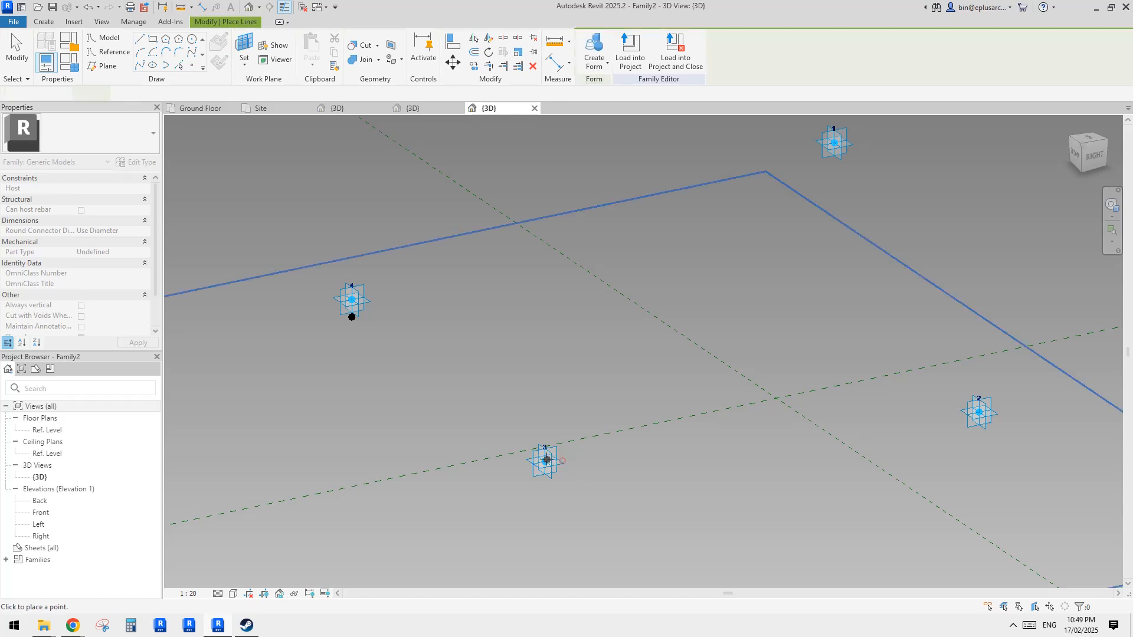
key("Escape")
left_click(544, 461)
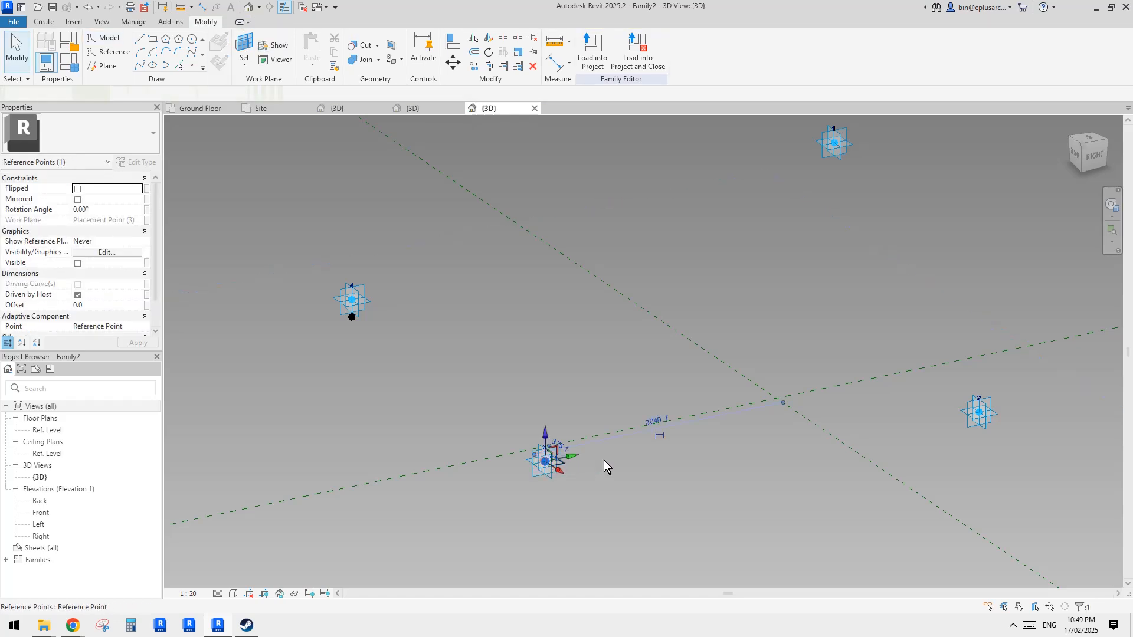
left_click(114, 306)
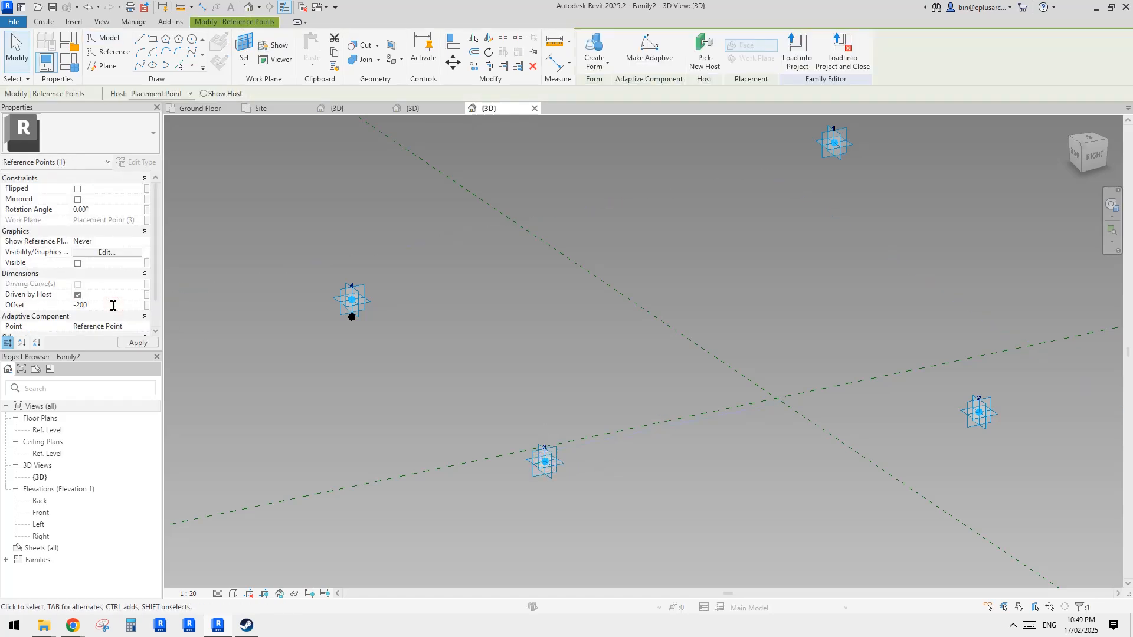
key("Return")
middle_click_drag(601, 289, 428, 296)
key("Escape")
- Select adaptive point 1 and offset it below its placement plane
left_click(193, 64)
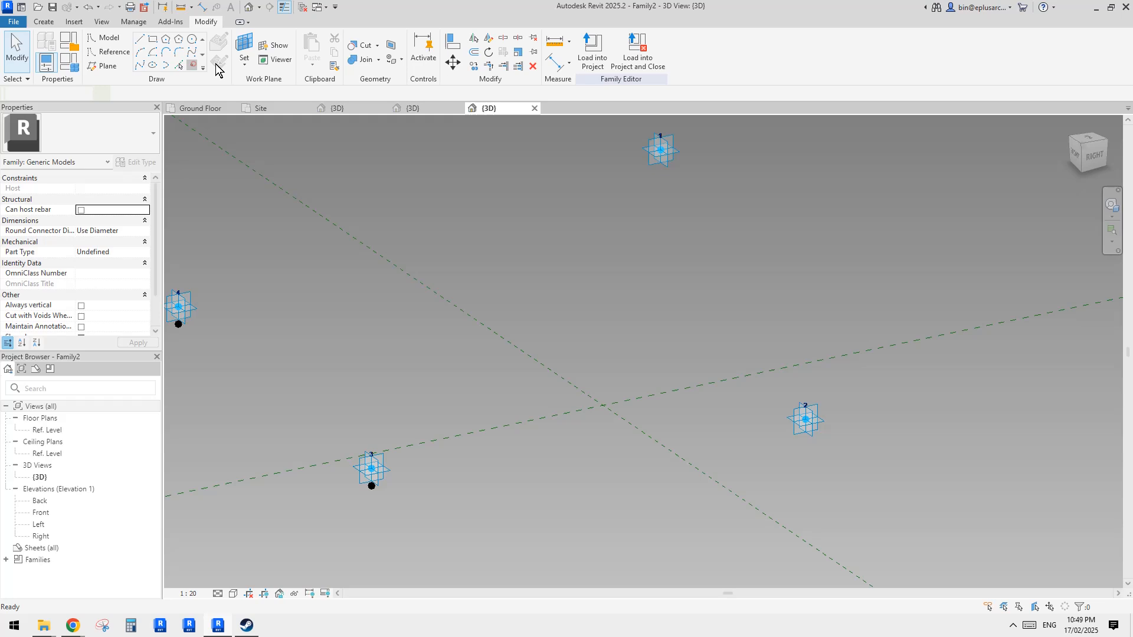
left_click(243, 46)
left_click(676, 152)
left_click(661, 150)
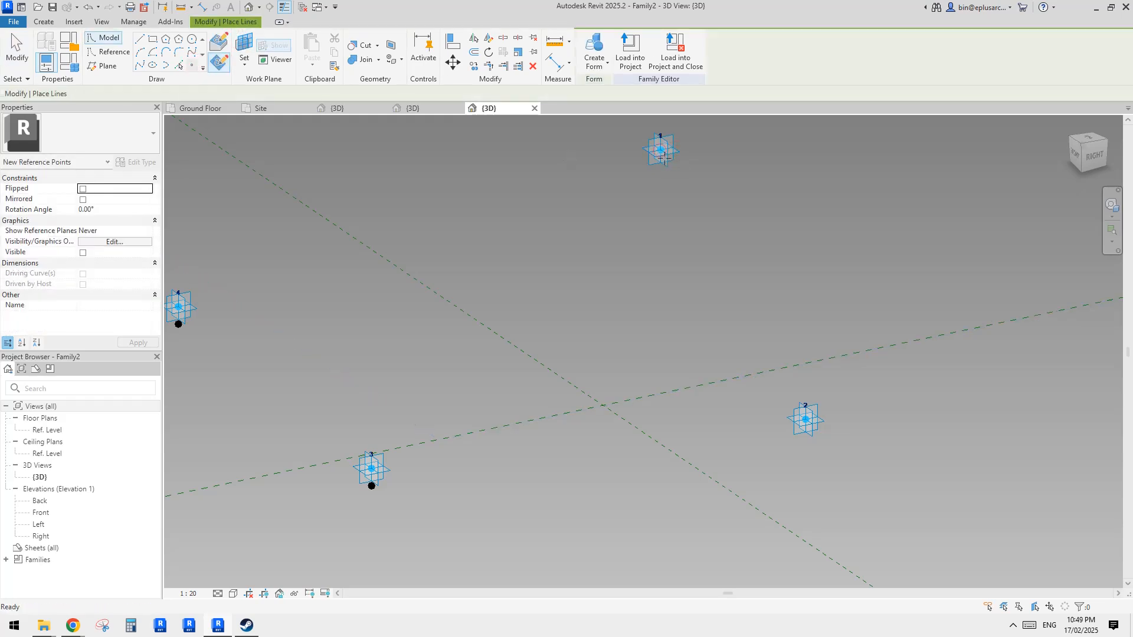
key("Escape")
left_click(660, 150)
middle_click_drag(667, 155, 652, 219)
left_click(104, 305)
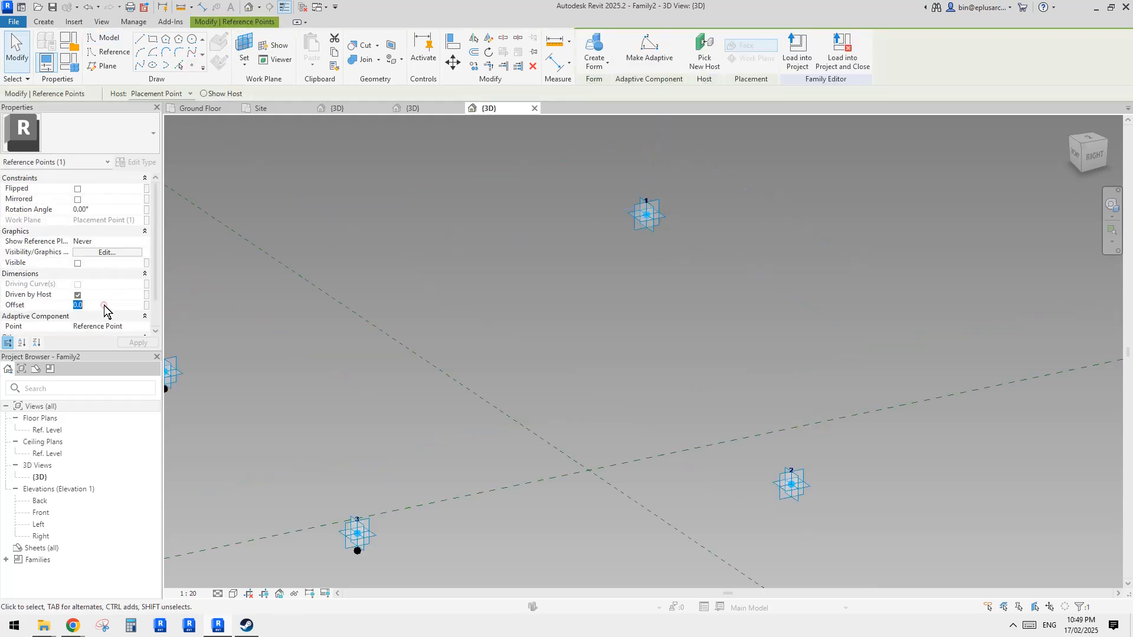
key("Escape")
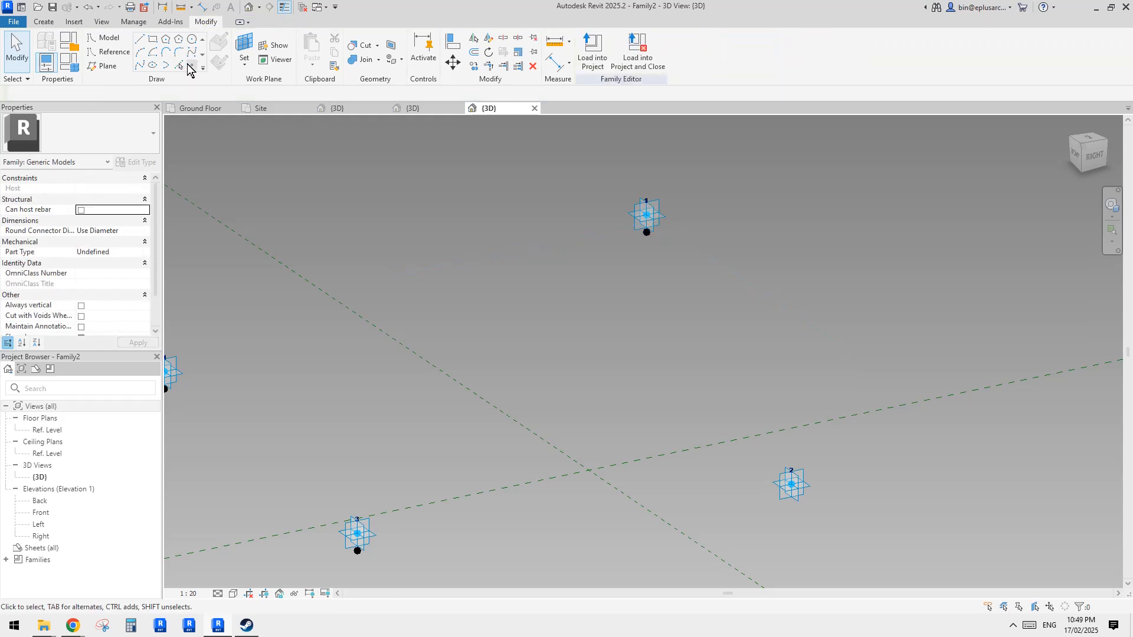
- Set adaptive point 2's offset to -200
left_click(192, 66)
key("Escape")
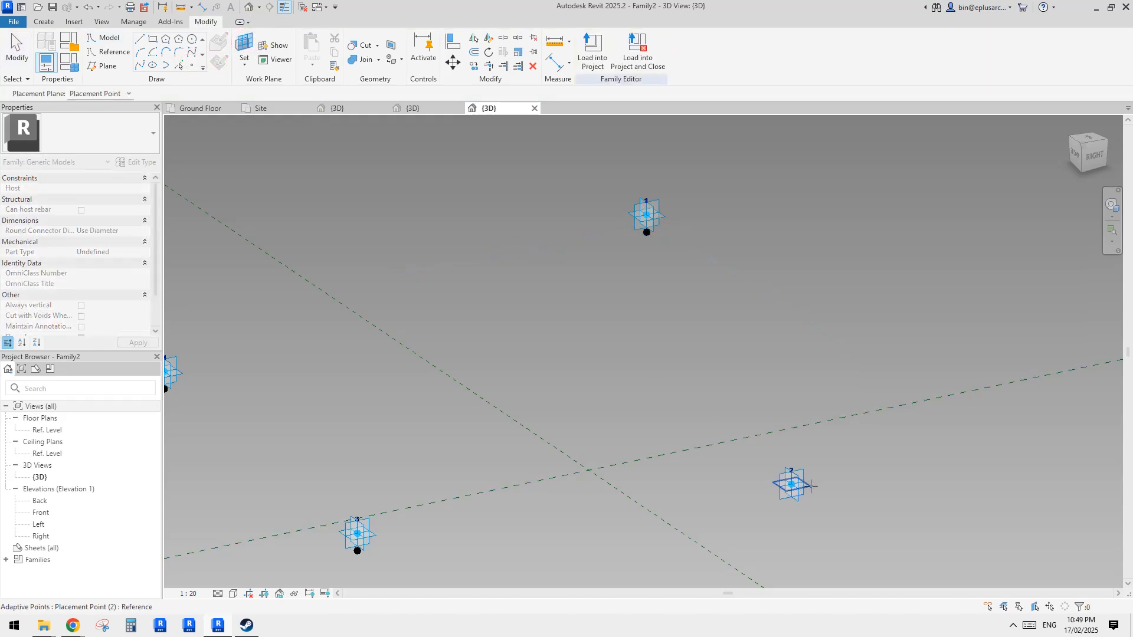
left_click(811, 486)
left_click(791, 484)
key("Escape")
left_click(793, 484)
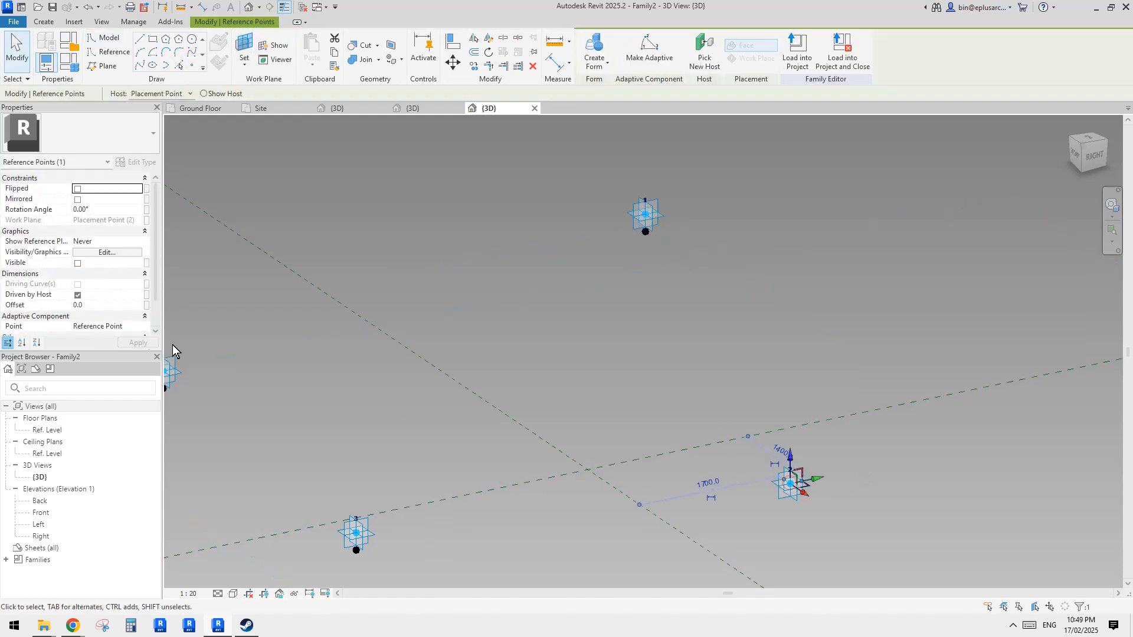
left_click(108, 306)
type("-2")
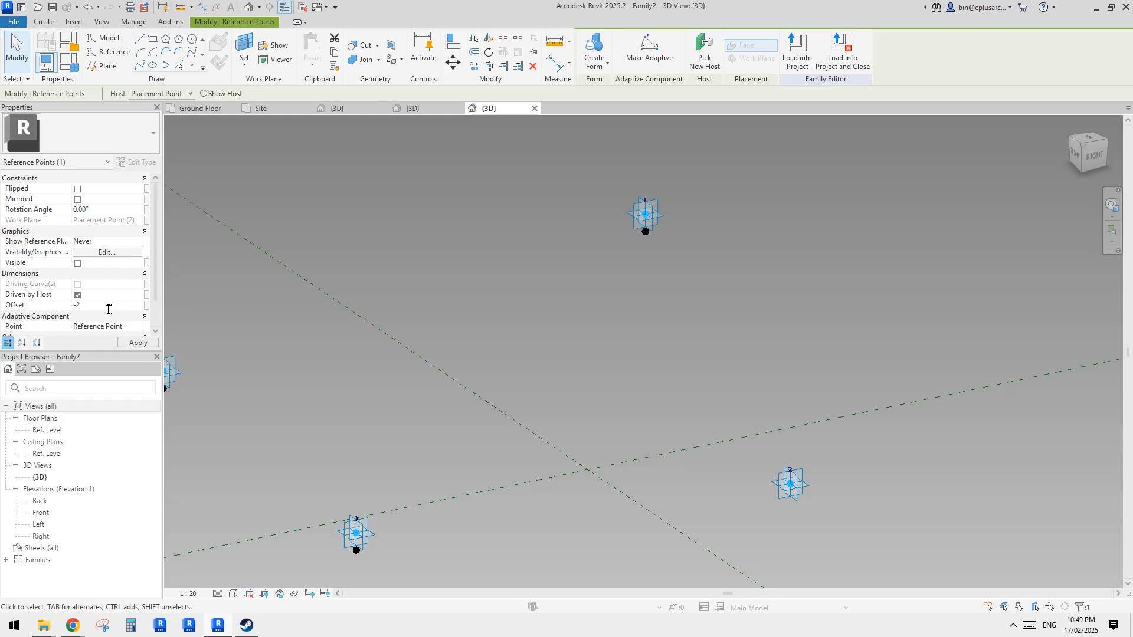
type("00")
scroll(718, 335, "down", 1)
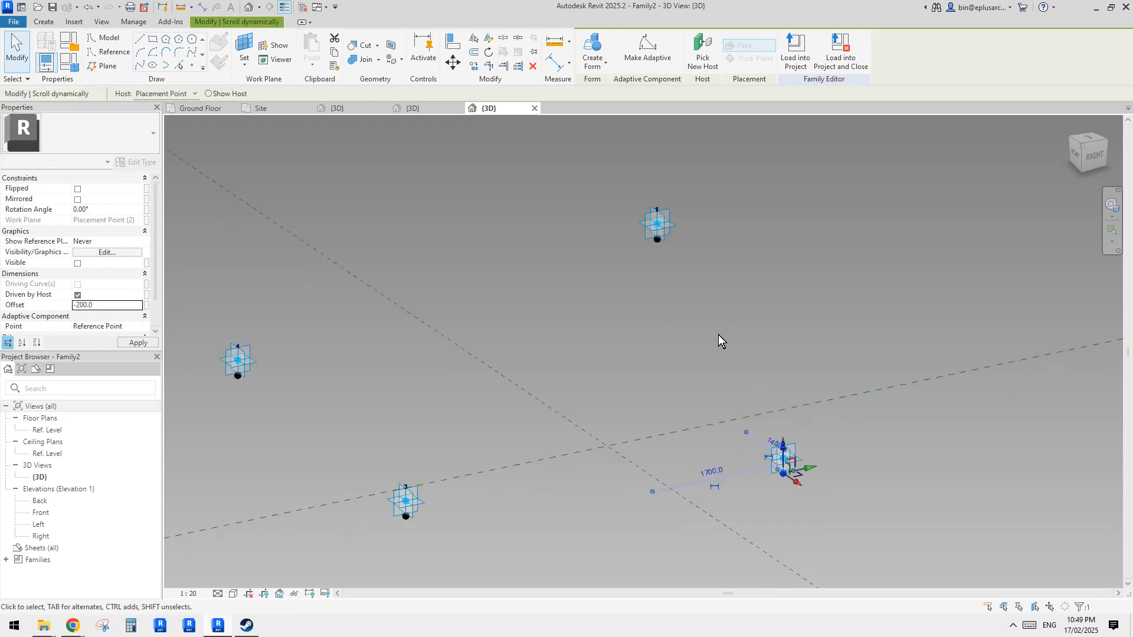
- Draw a line joining the offset points of adaptive points 1 and 2 and make it a reference line
left_click(659, 247, "ctrl")
left_click(138, 66)
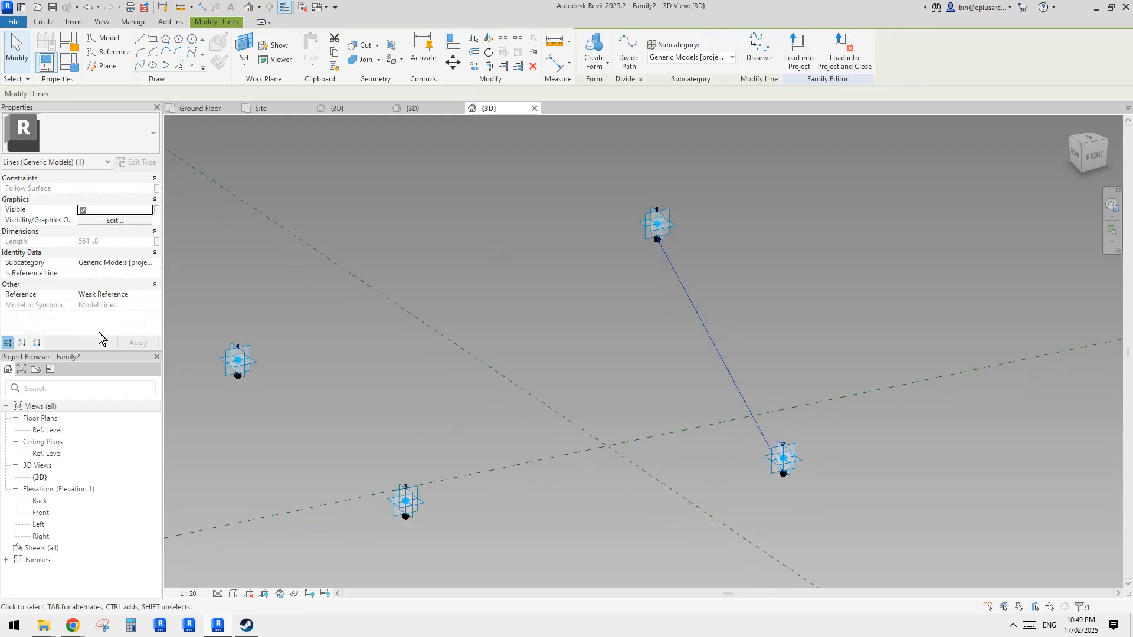
left_click(83, 275)
- Connect the offset points of adaptive points 3 and 4 with a reference line
left_click(406, 518)
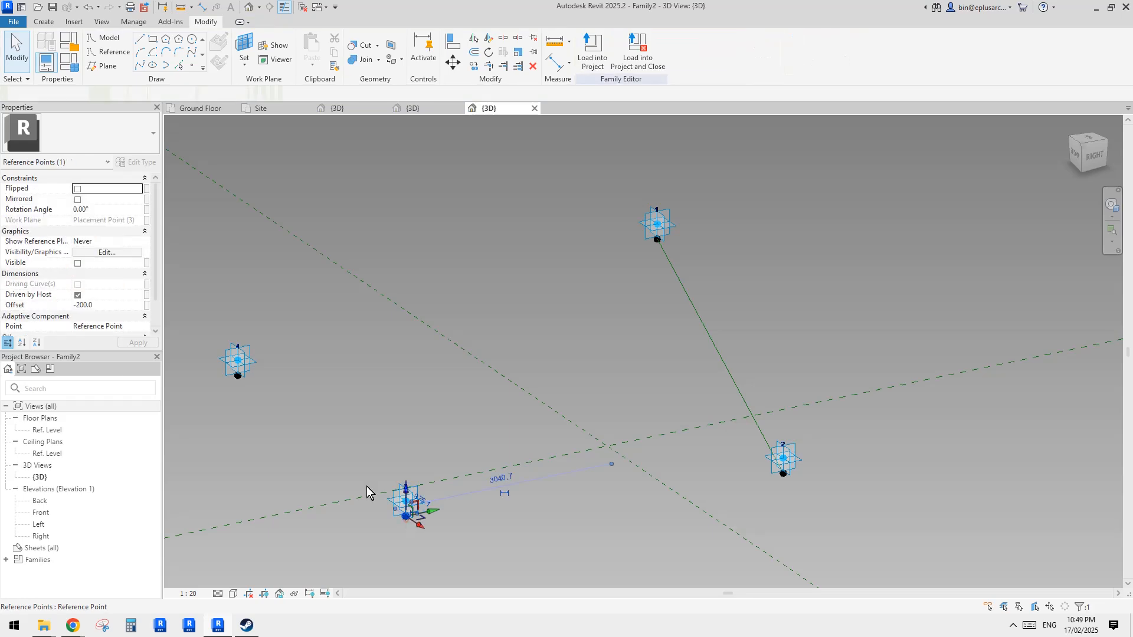
left_click(239, 378, "ctrl")
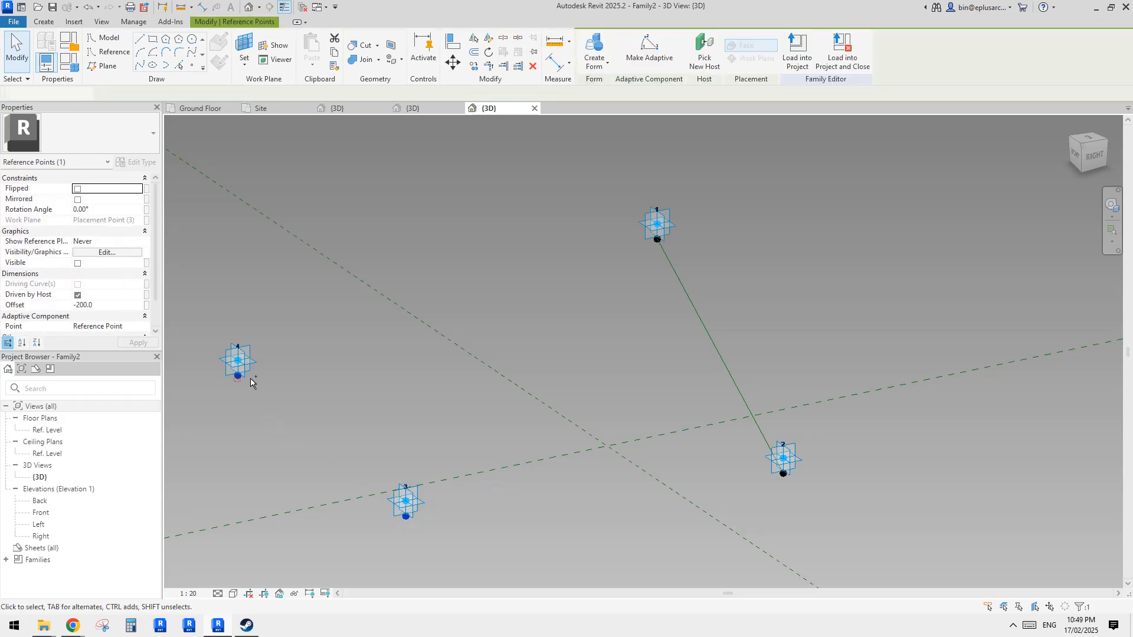
left_click(140, 62)
left_click(110, 276)
left_click(384, 412)
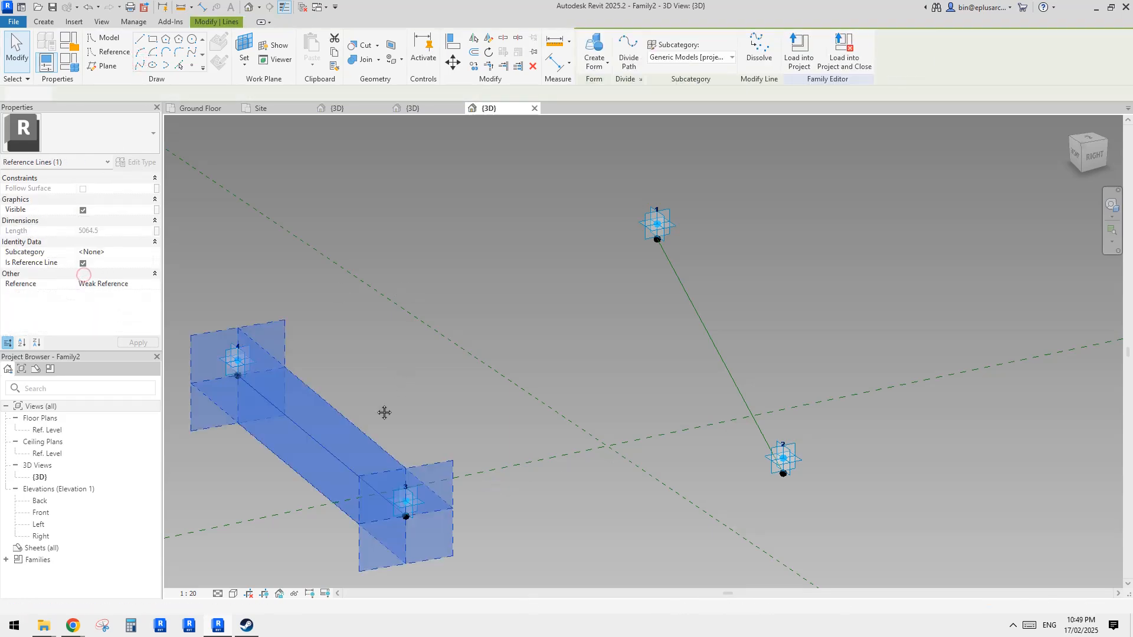
- Select both reference lines and create a surface form between them
left_click(321, 444)
left_click(709, 336, "ctrl")
left_click(593, 47)
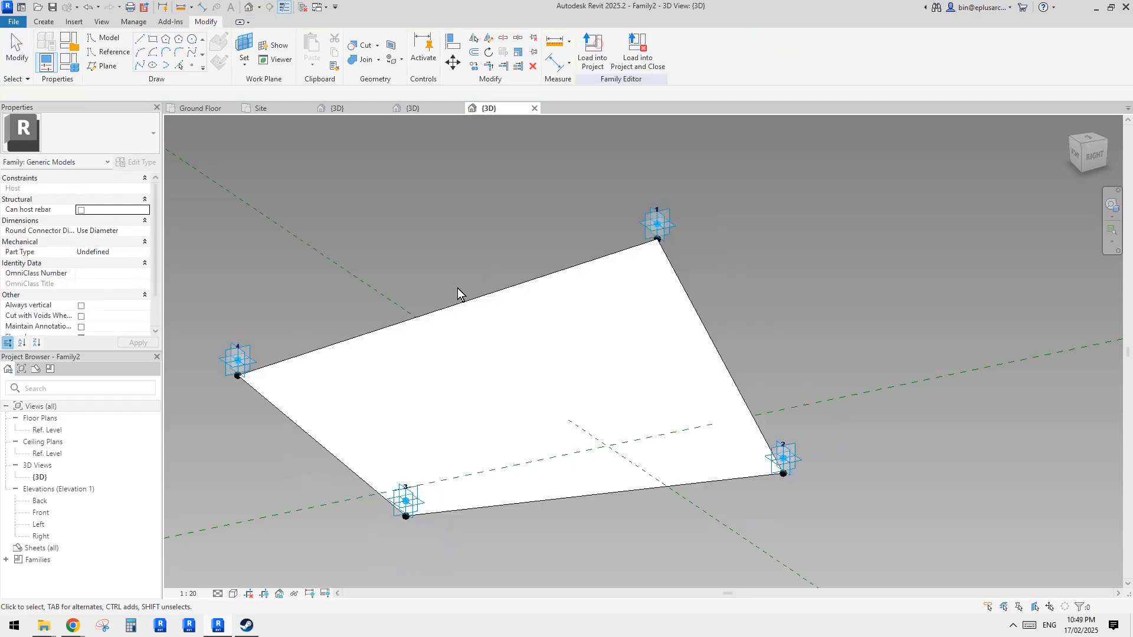
- Select the new surface form and divide its surface
left_click(519, 333)
middle_click_drag(518, 333, 613, 325, "shift")
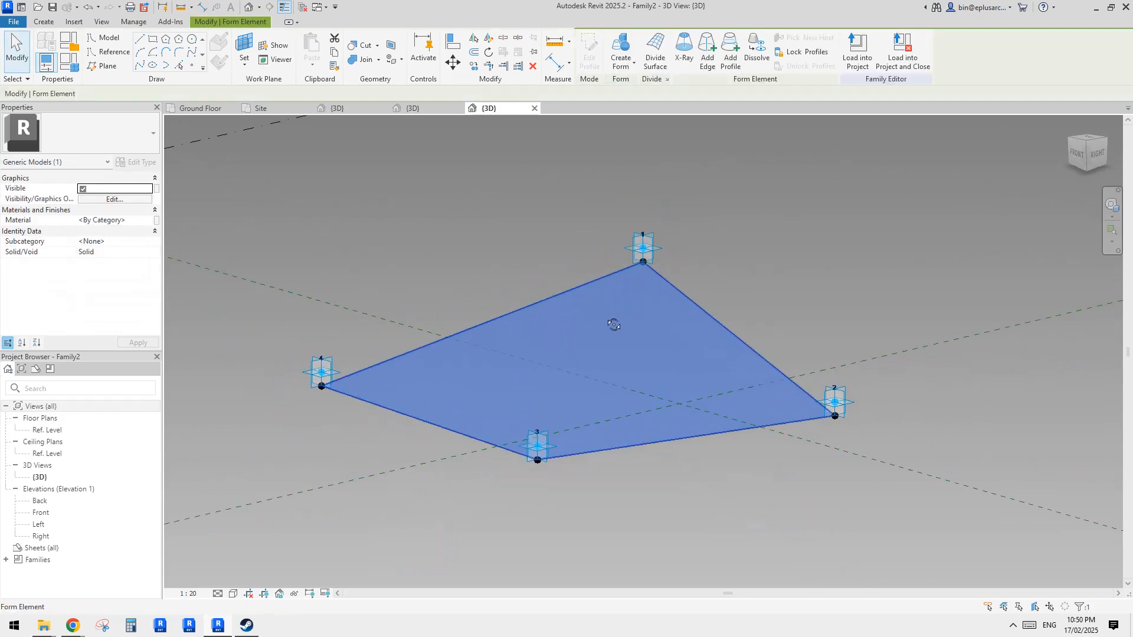
scroll(614, 325, "up", 2)
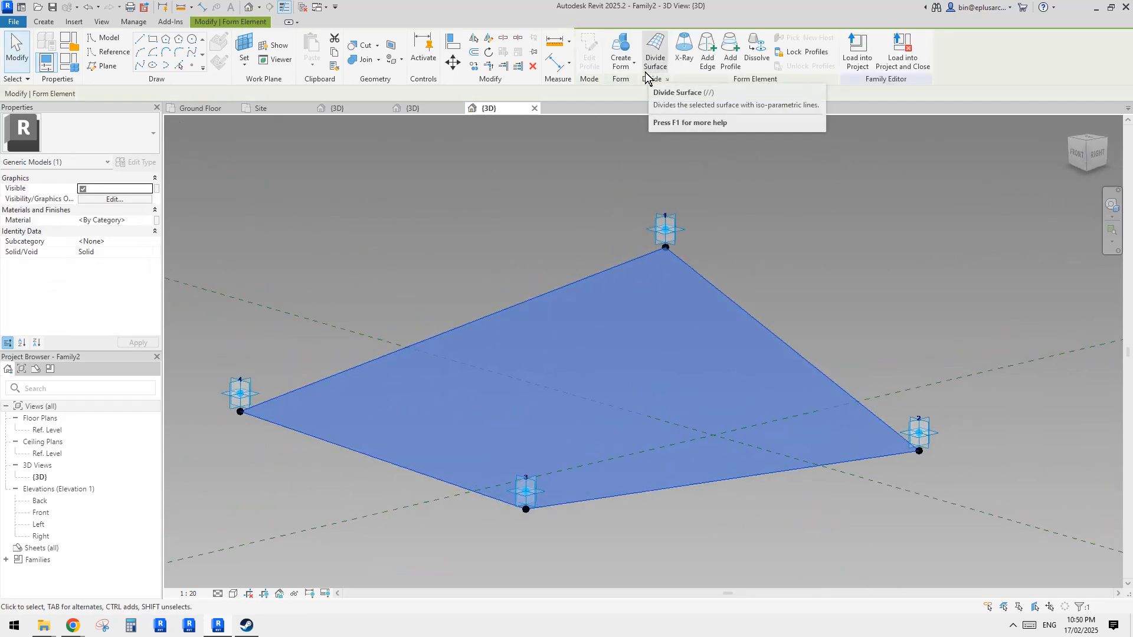
middle_click_drag(630, 203, 671, 218)
left_click(664, 70)
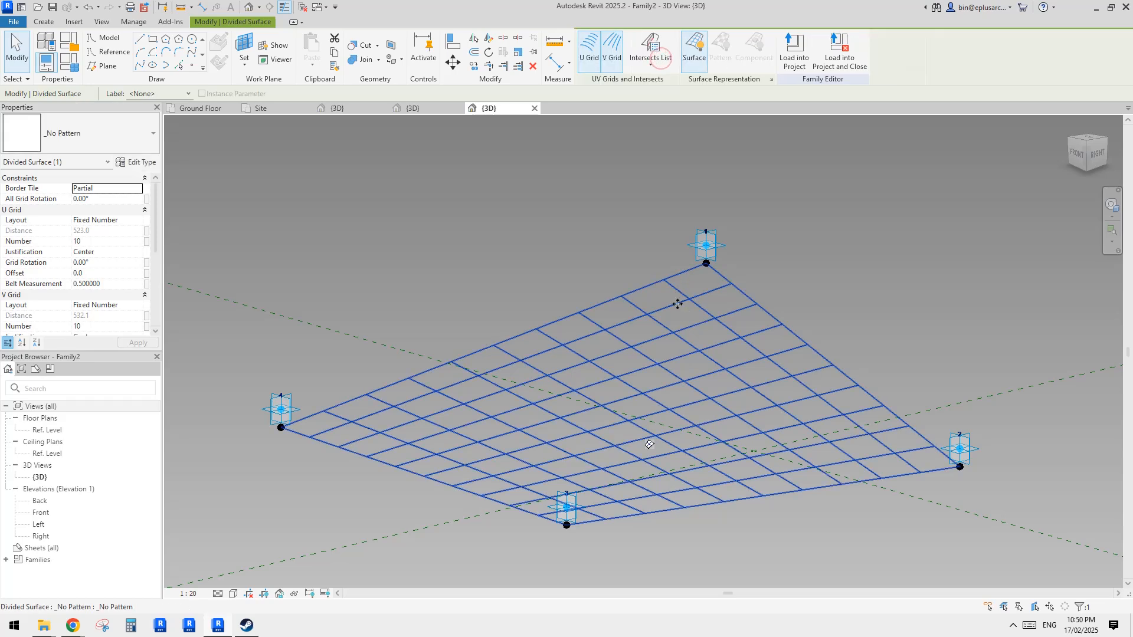
- Apply the Rectangle Family1 pattern to the divided surface and set its all-grid rotation to 45°
left_click(73, 118)
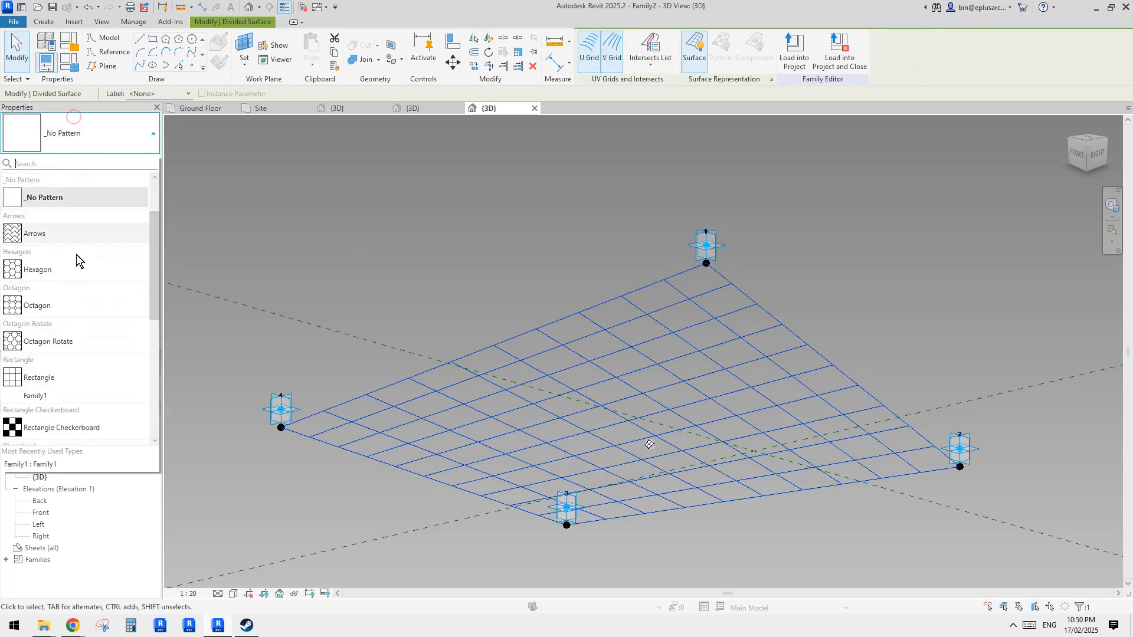
left_click(47, 395)
left_click(102, 199)
type("45")
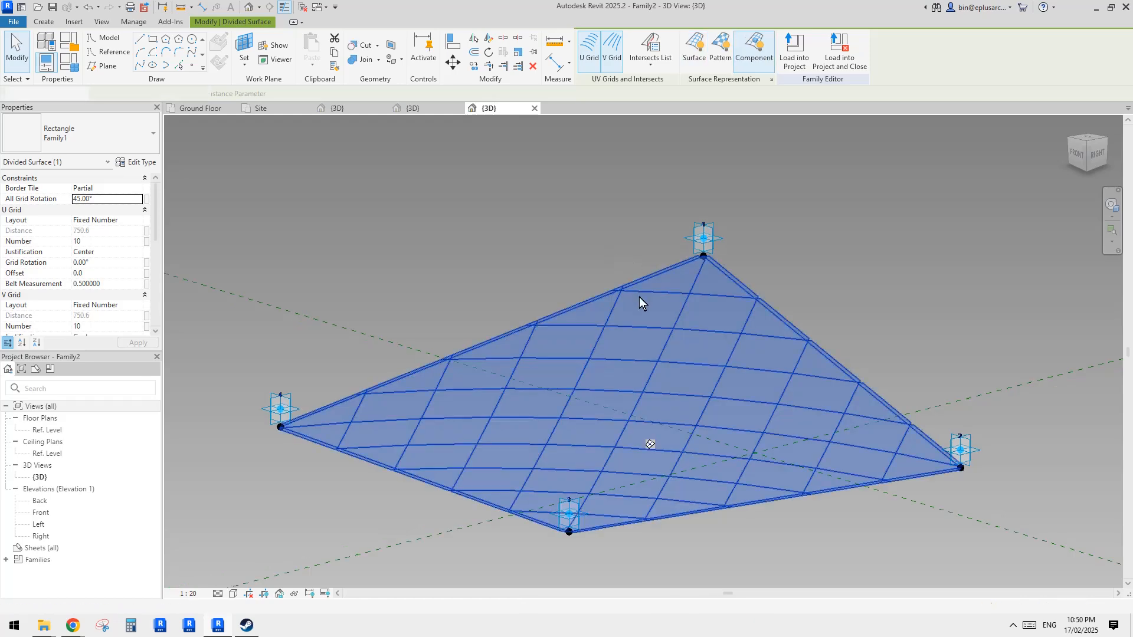
- Set both the U grid and V grid numbers of the divided surface to 5
middle_click_drag(639, 296, 239, 309, "shift")
left_click(115, 242)
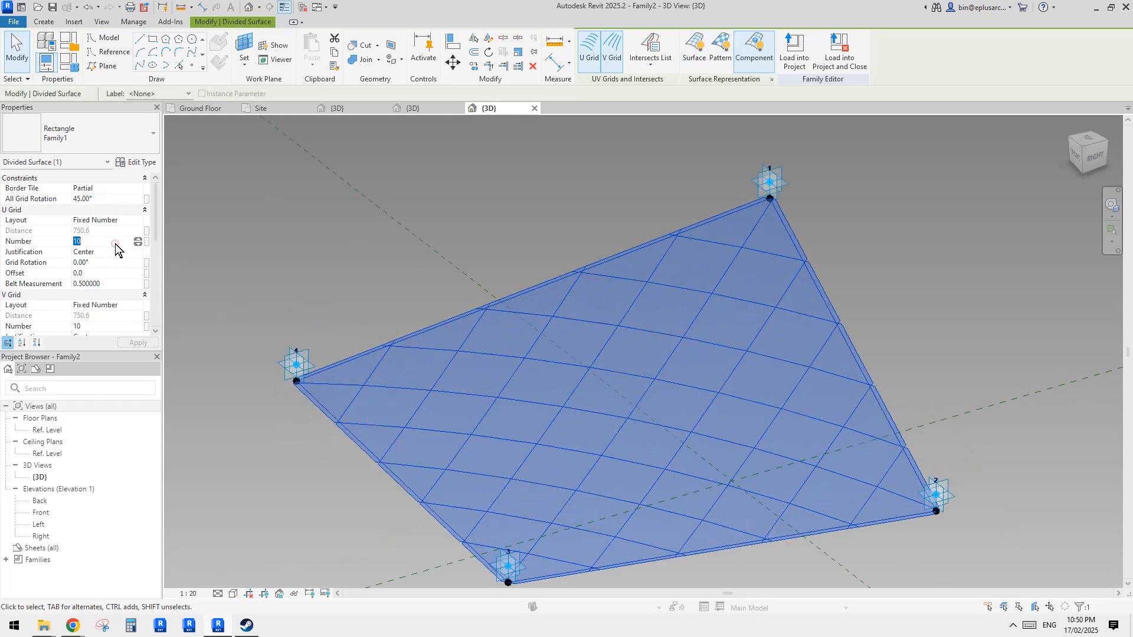
type("5")
left_click(103, 328)
type("5")
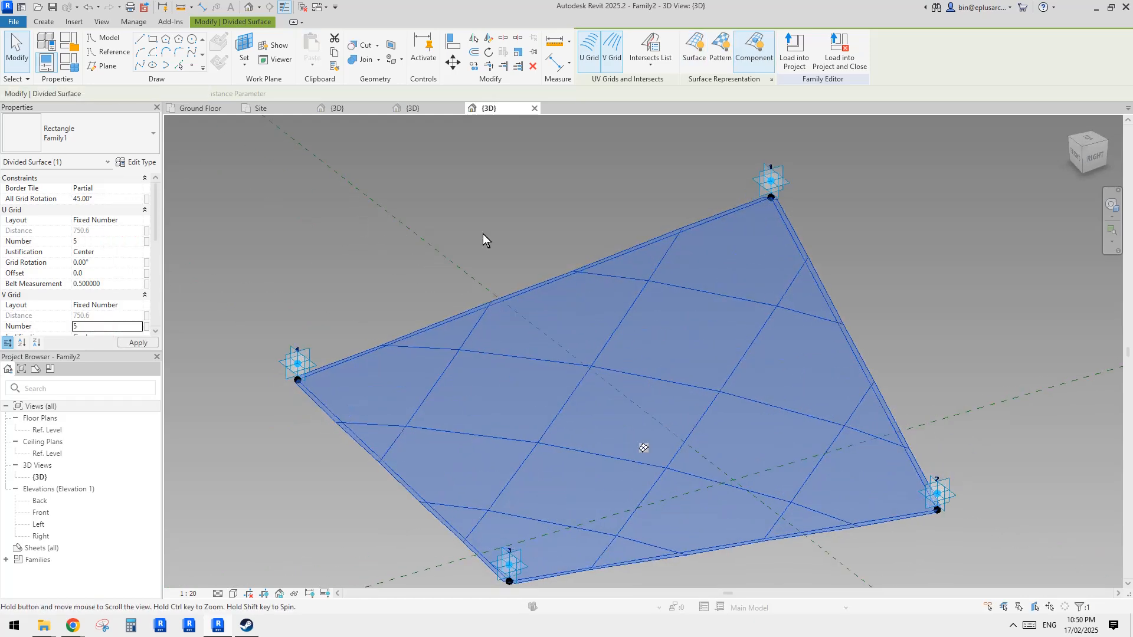
- Load the edited Family2 into Project1
left_click(791, 52)
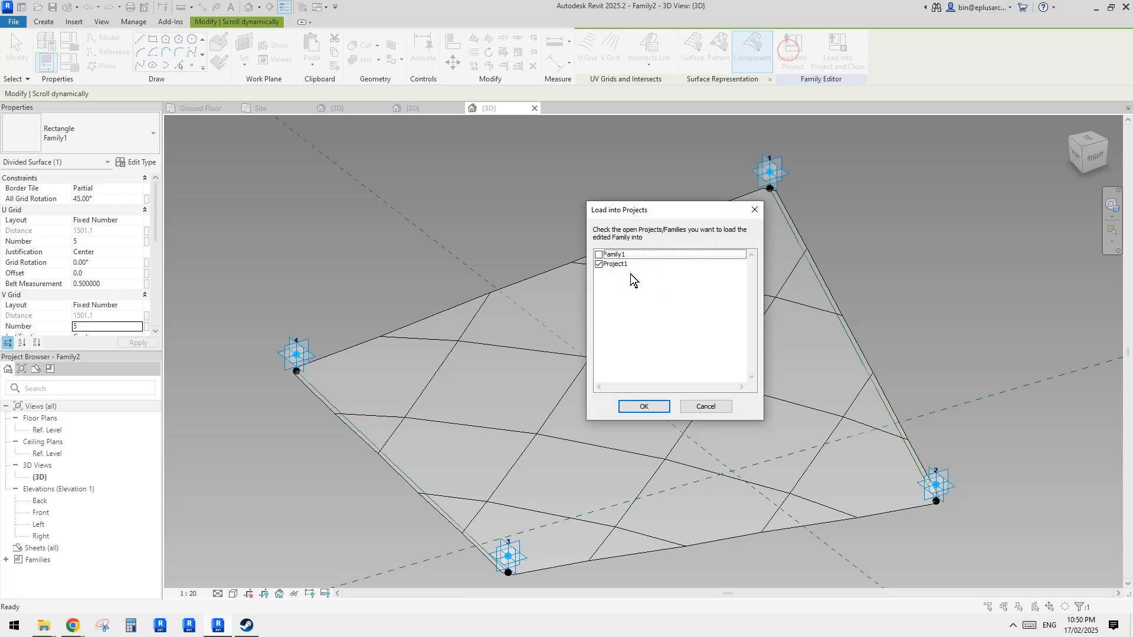
key("Return")
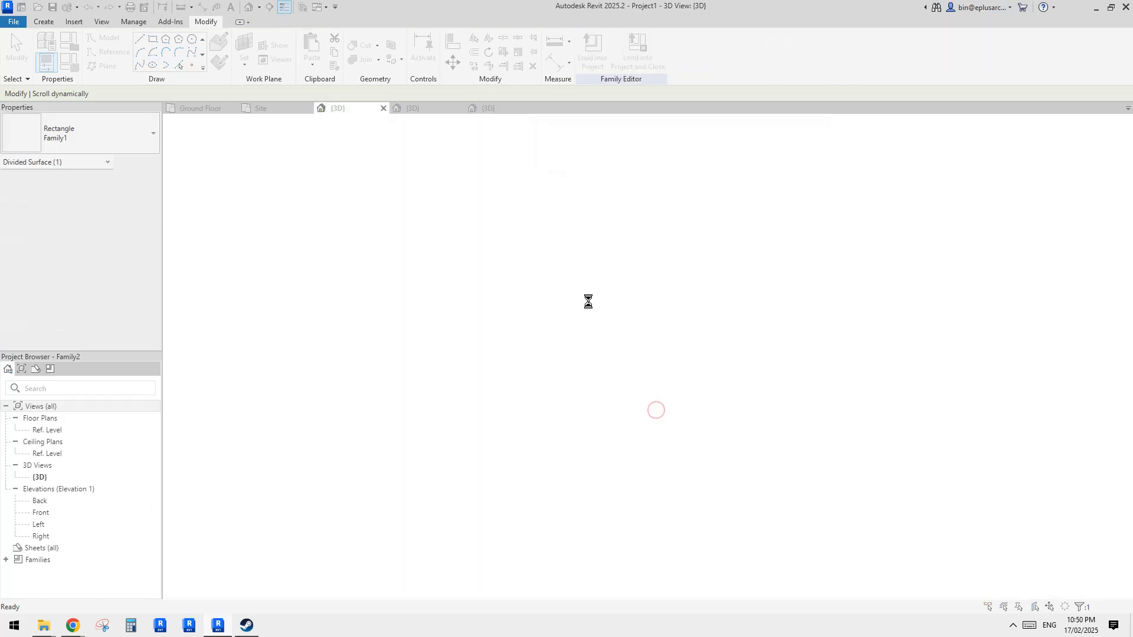
- Inspect the loaded Family2 panel inside the roof opening and switch back to the Family1 view
left_click(564, 281)
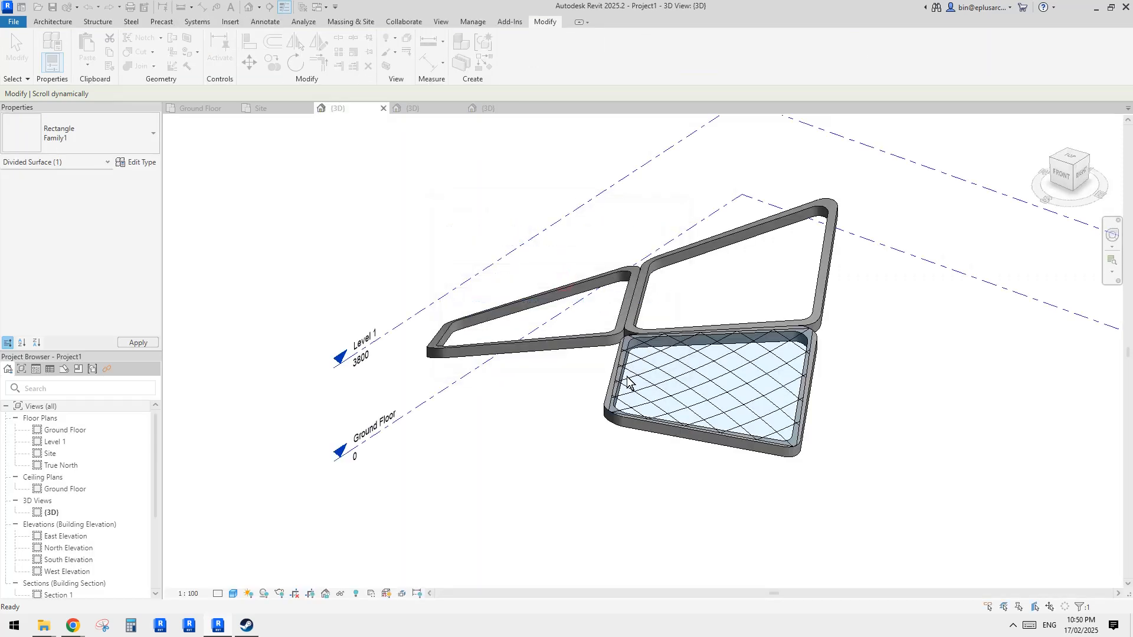
key("Escape")
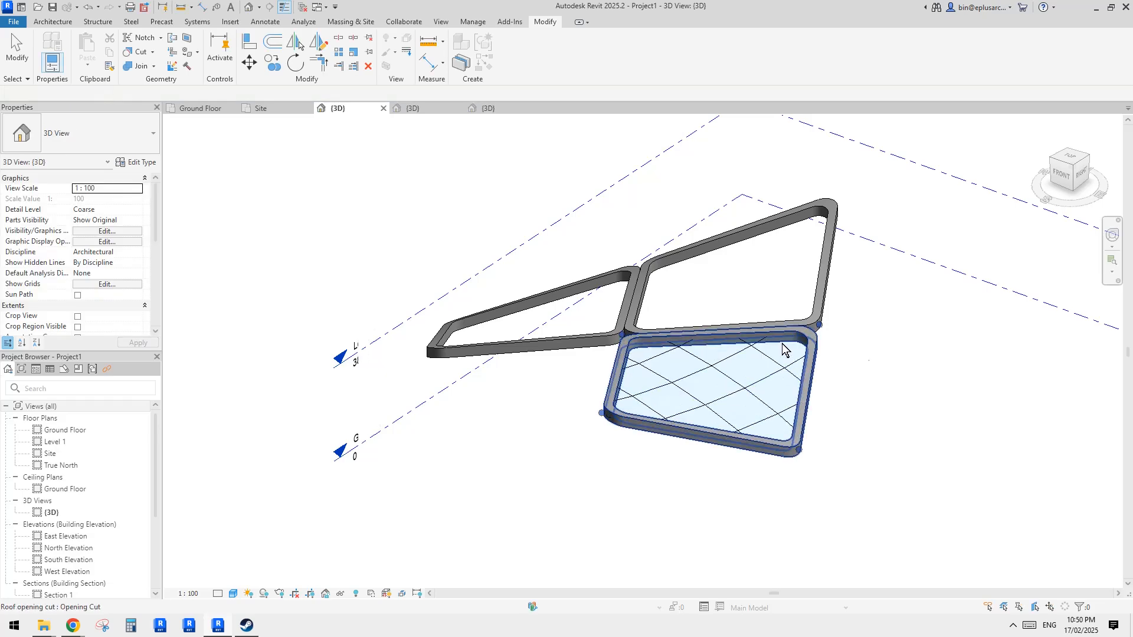
middle_click_drag(784, 354, 842, 432, "shift")
scroll(707, 345, "up", 2)
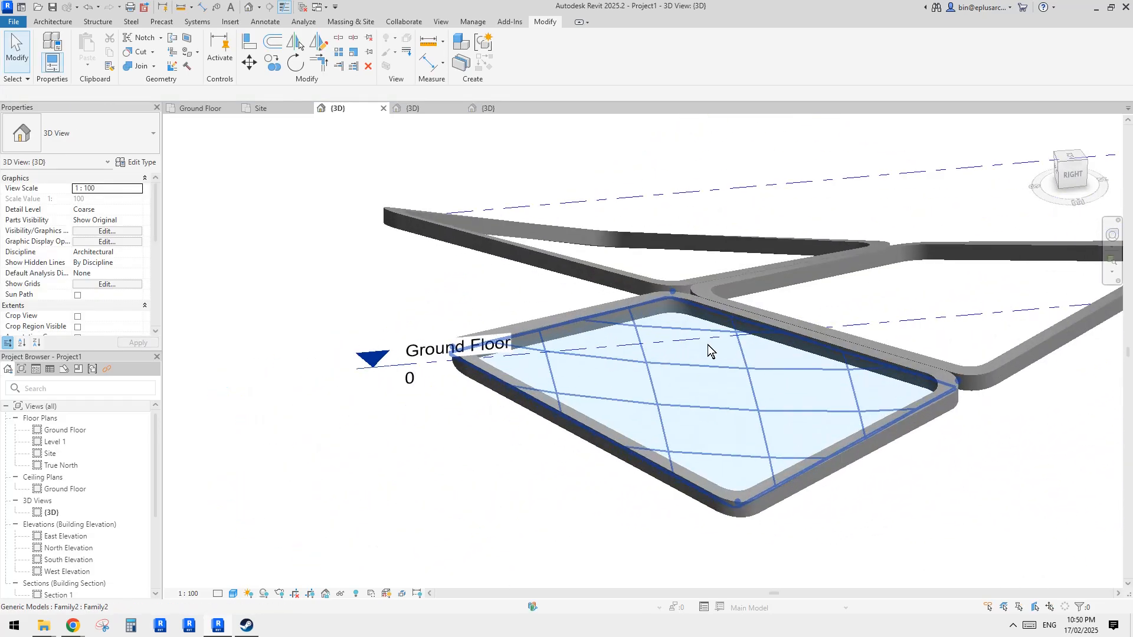
middle_click_drag(707, 345, 759, 321, "shift")
middle_click_drag(608, 347, 649, 443, "shift")
scroll(601, 355, "up", 3)
left_click(688, 398)
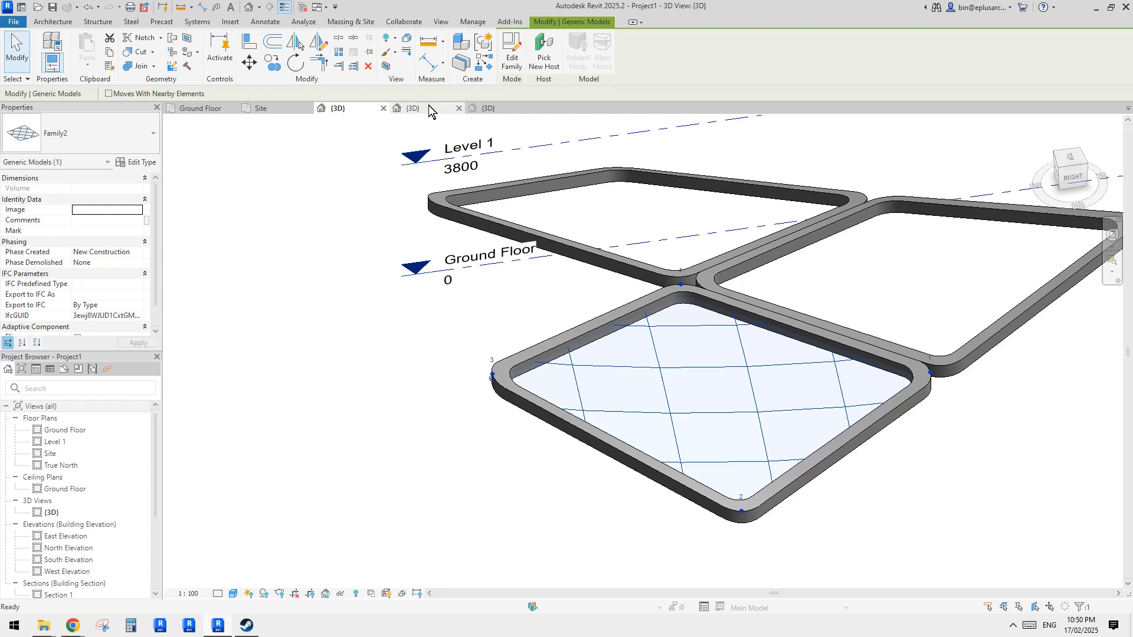
left_click(428, 106)
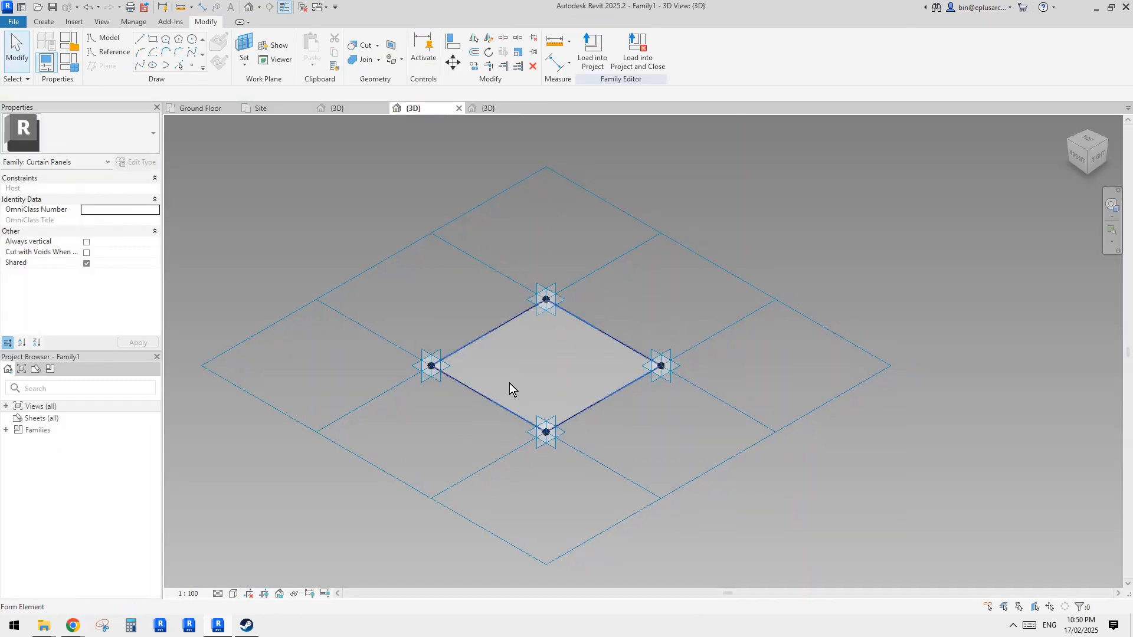
- Thicken the diamond panel form with positive and negative offsets of 50
scroll(507, 381, "up", 1)
scroll(564, 372, "up", 1)
middle_click_drag(563, 373, 686, 405)
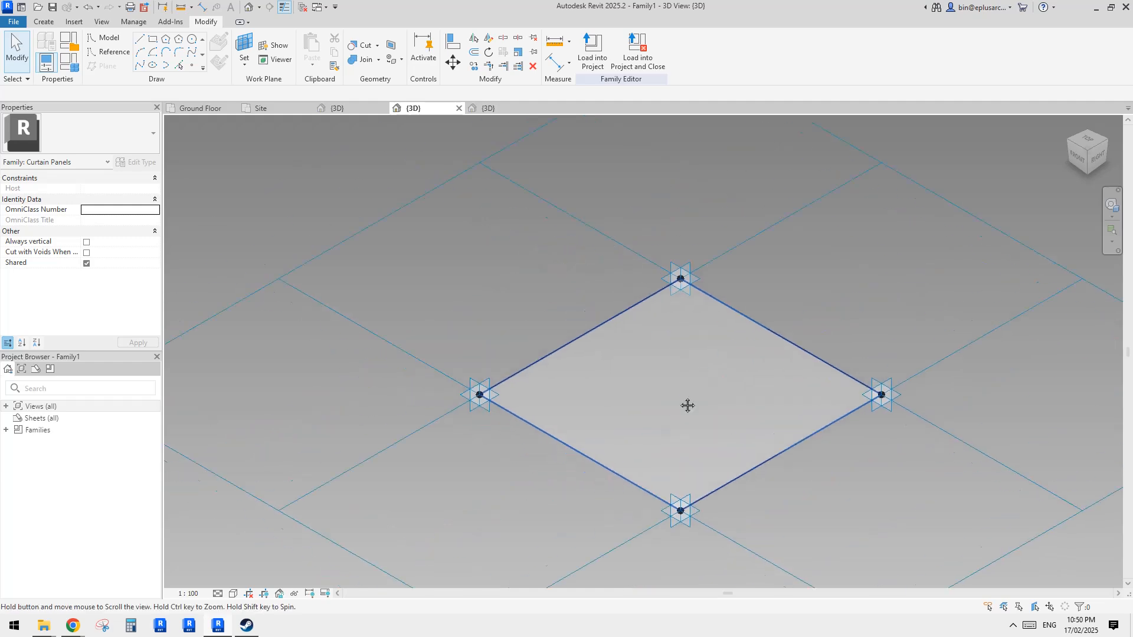
left_click(637, 390)
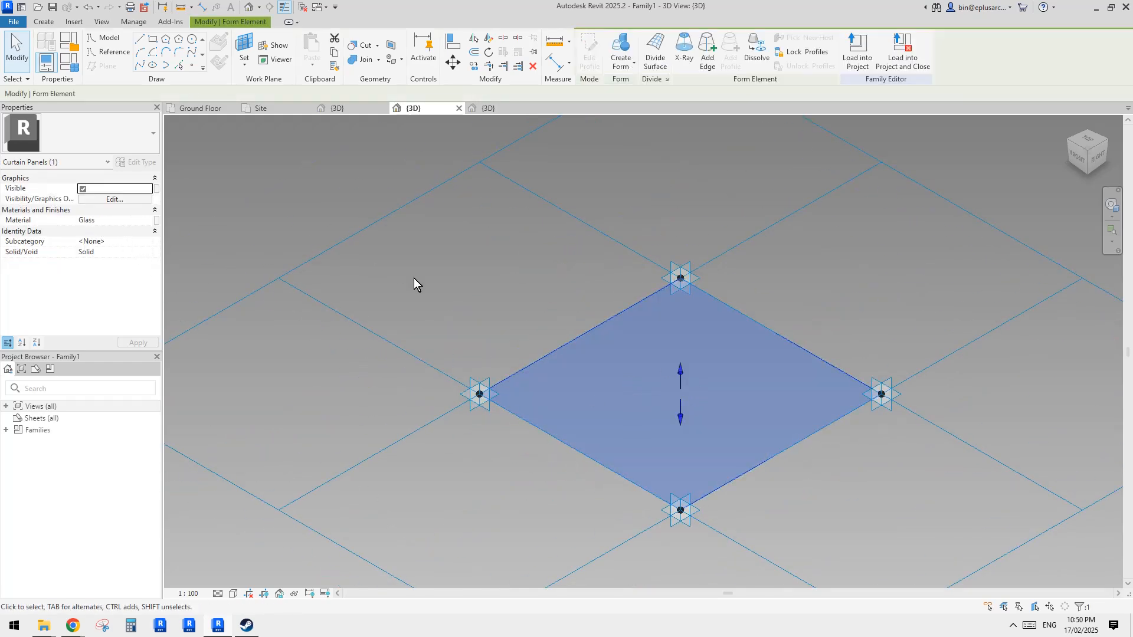
left_click_drag(681, 378, 678, 362)
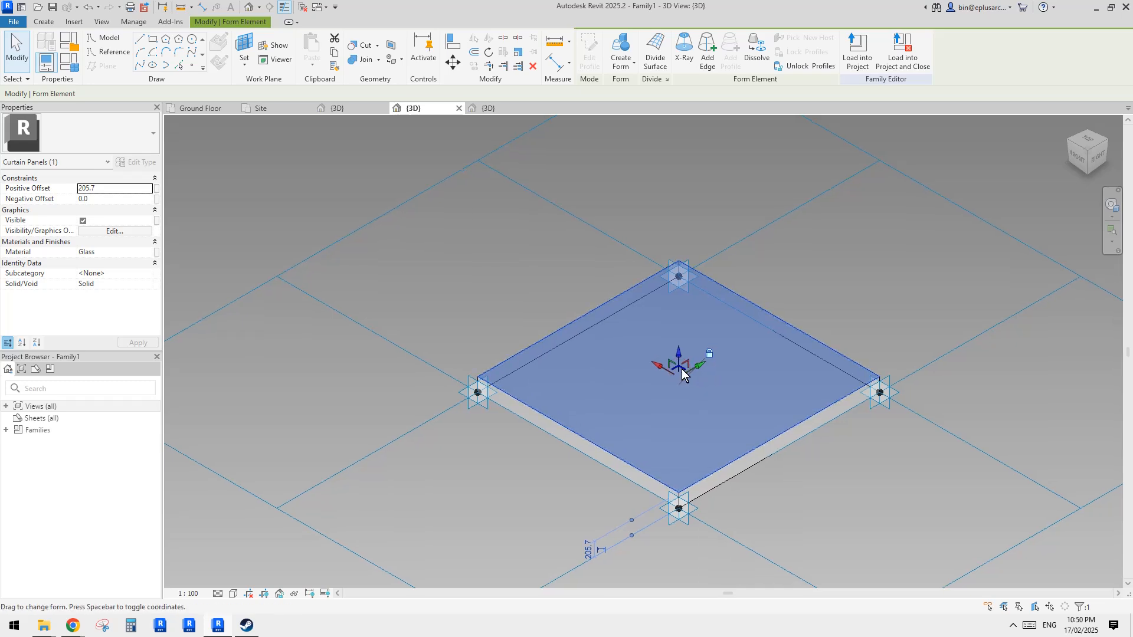
key("Escape")
left_click(695, 384)
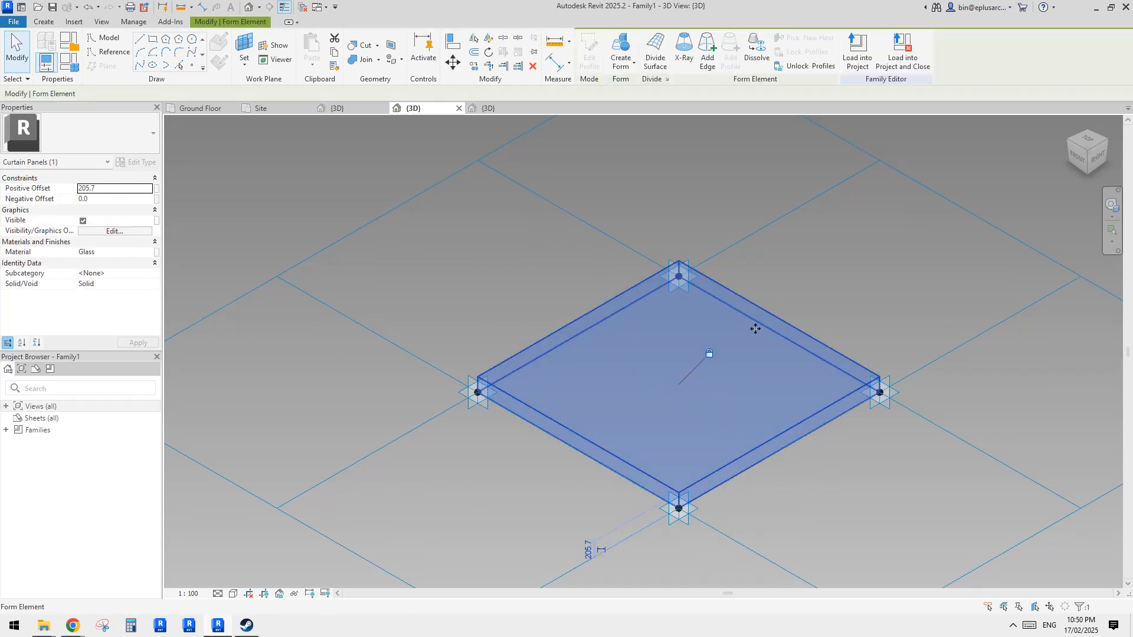
middle_click_drag(755, 328, 736, 340)
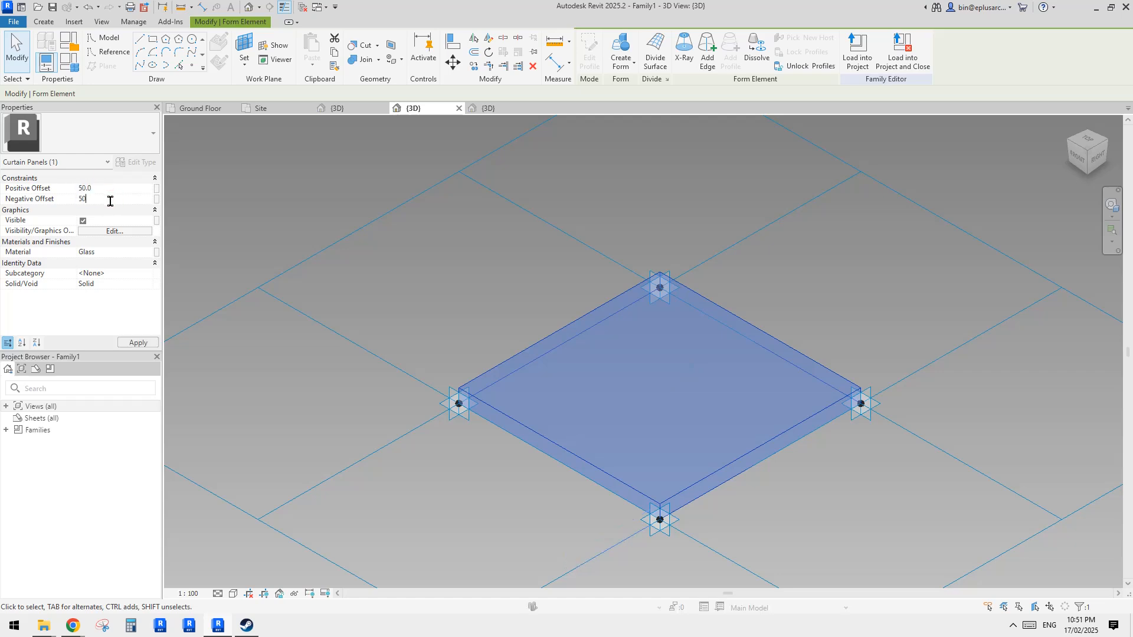
key("Return")
- Temporarily hide the thickened panel form in the view
left_click(556, 253)
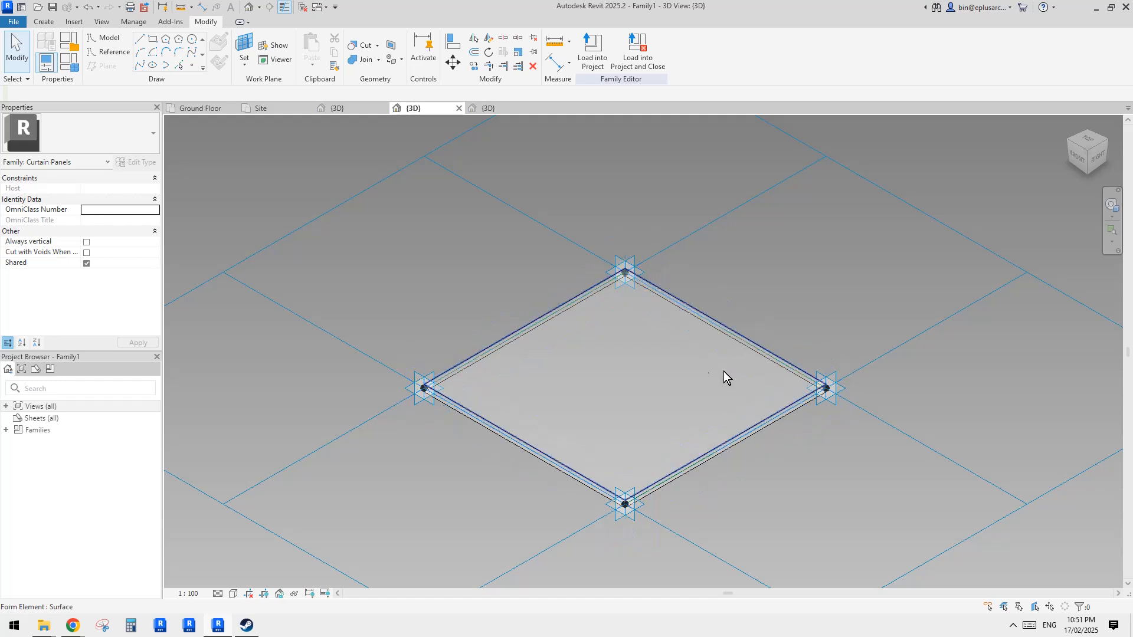
scroll(703, 378, "up", 2)
middle_click_drag(663, 225, 677, 214)
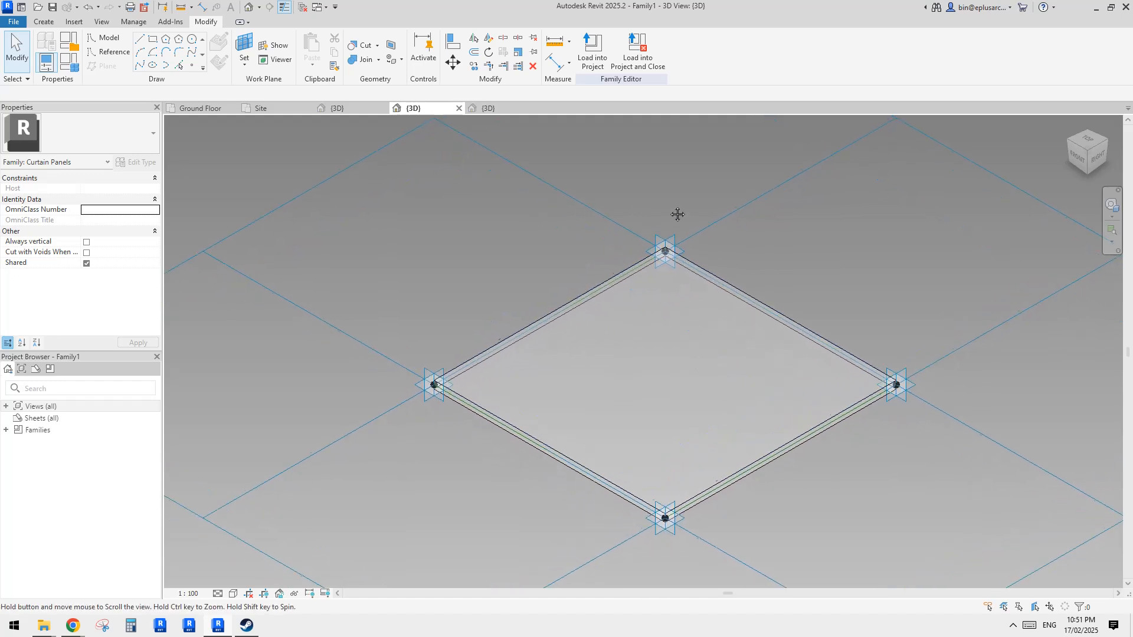
left_click(638, 331)
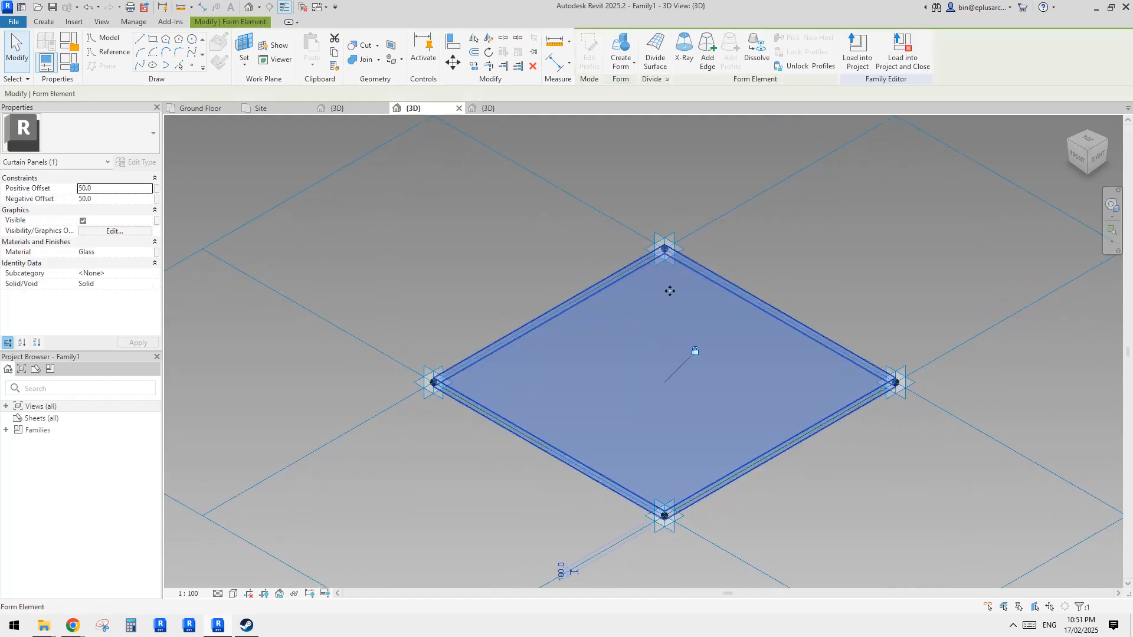
key("h")
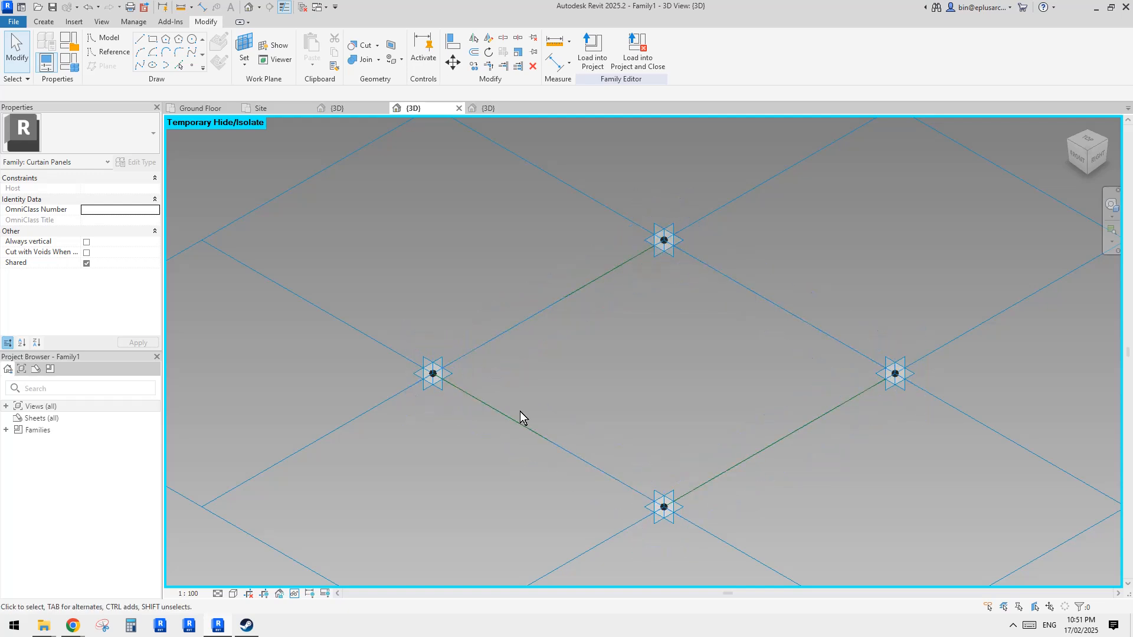
- Place a reference point on the diamond's upper-left edge line
left_click(194, 64)
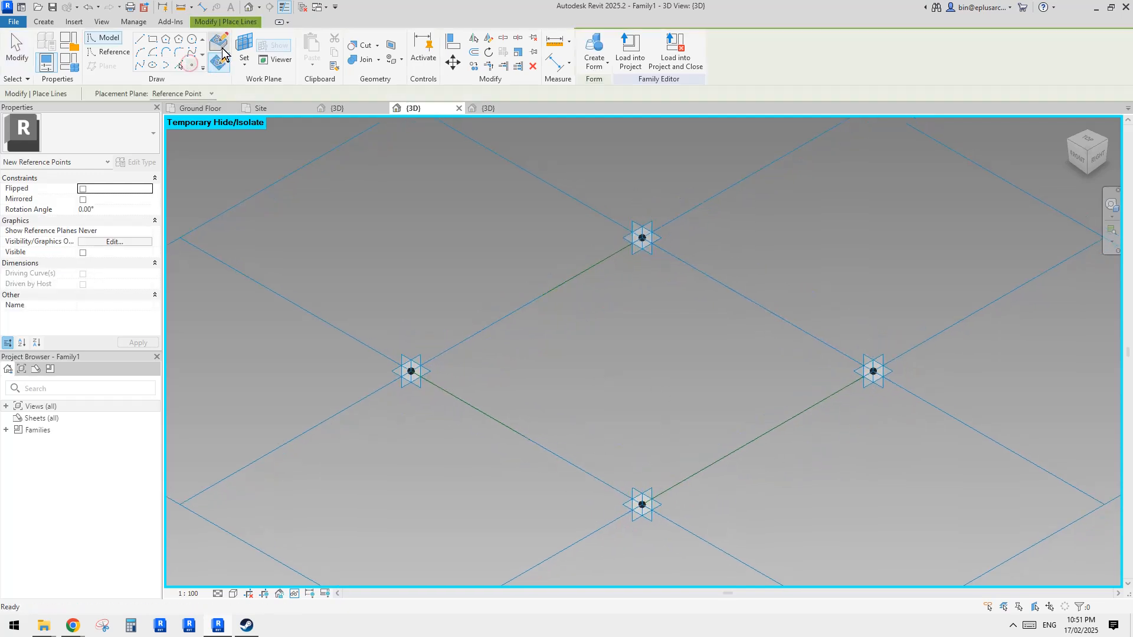
left_click(538, 297)
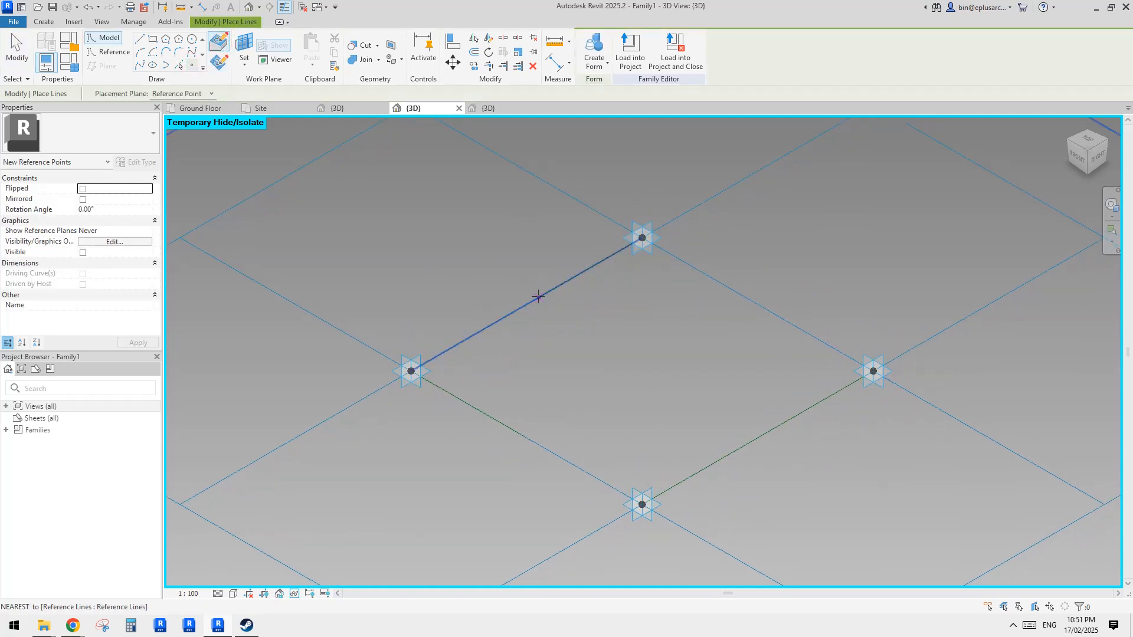
key("Escape")
- Draw a rectangle of reference lines on the reference point's plane and set its width to 50
left_click(108, 52)
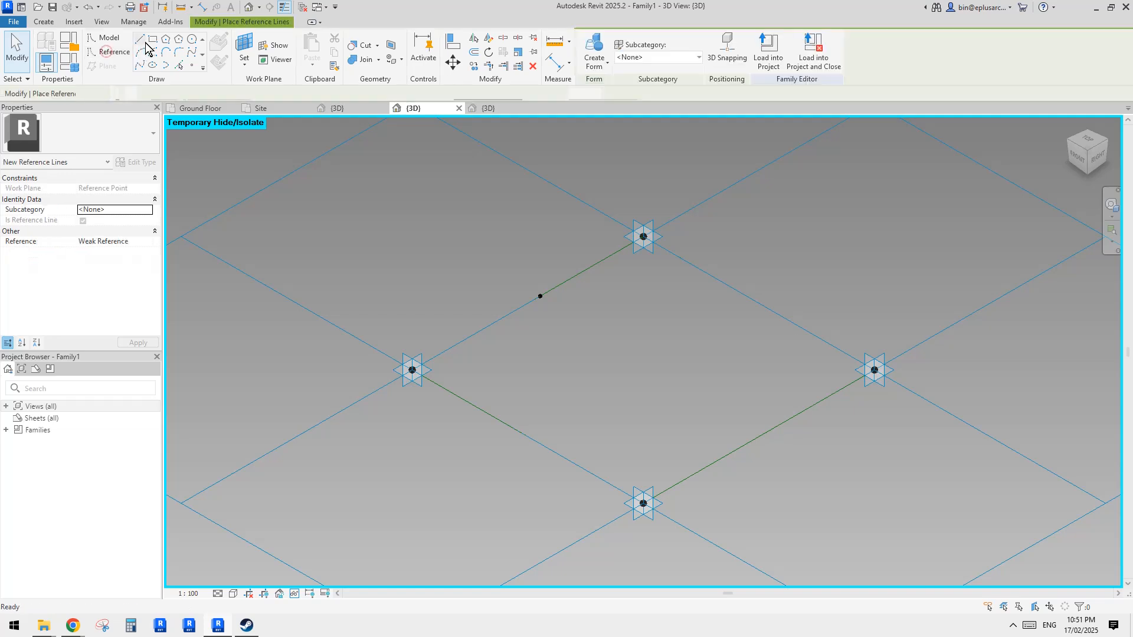
key("Escape")
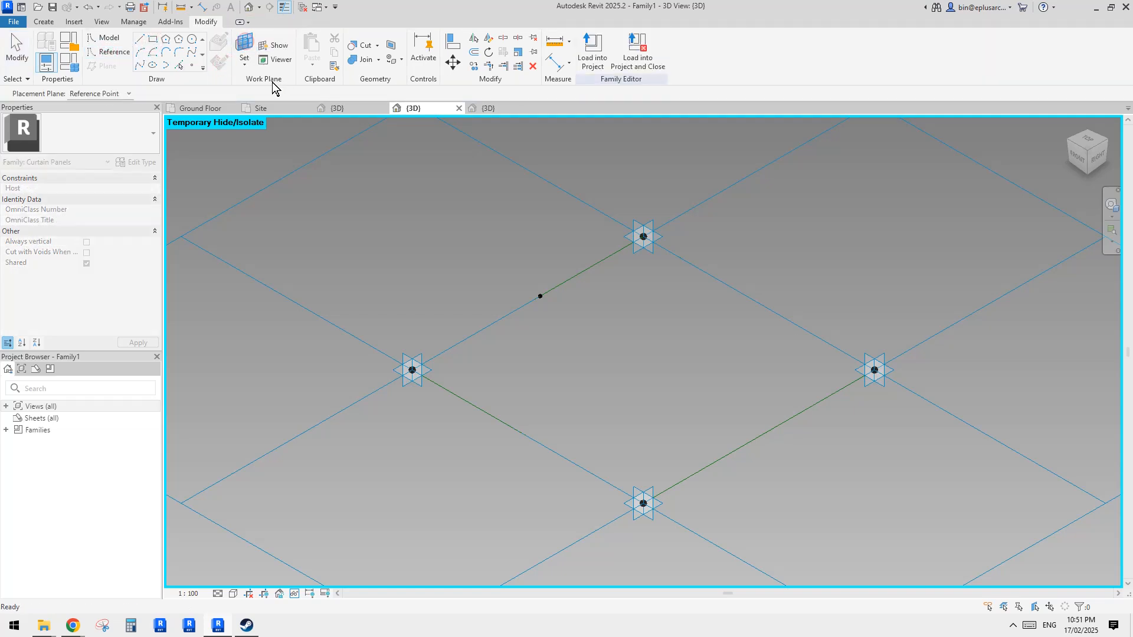
left_click(540, 296)
key("Escape")
key("Return")
middle_click_drag(555, 314, 591, 307, "shift")
left_click(558, 311)
key("Escape")
key("Escape")
left_click(558, 311)
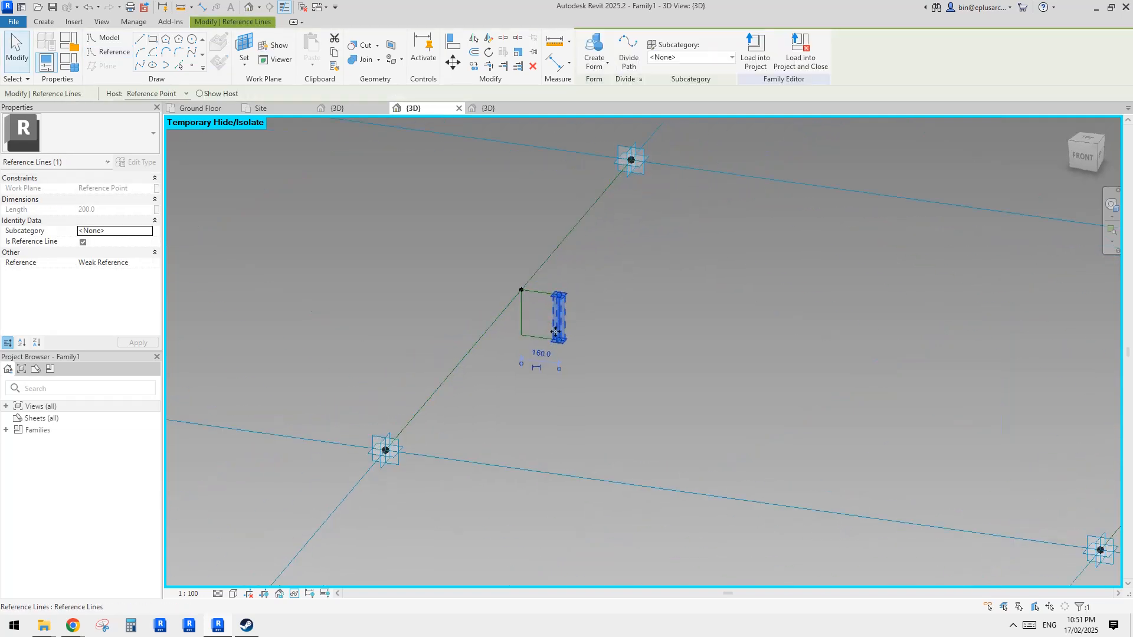
left_click(540, 369)
type("50")
key("Return")
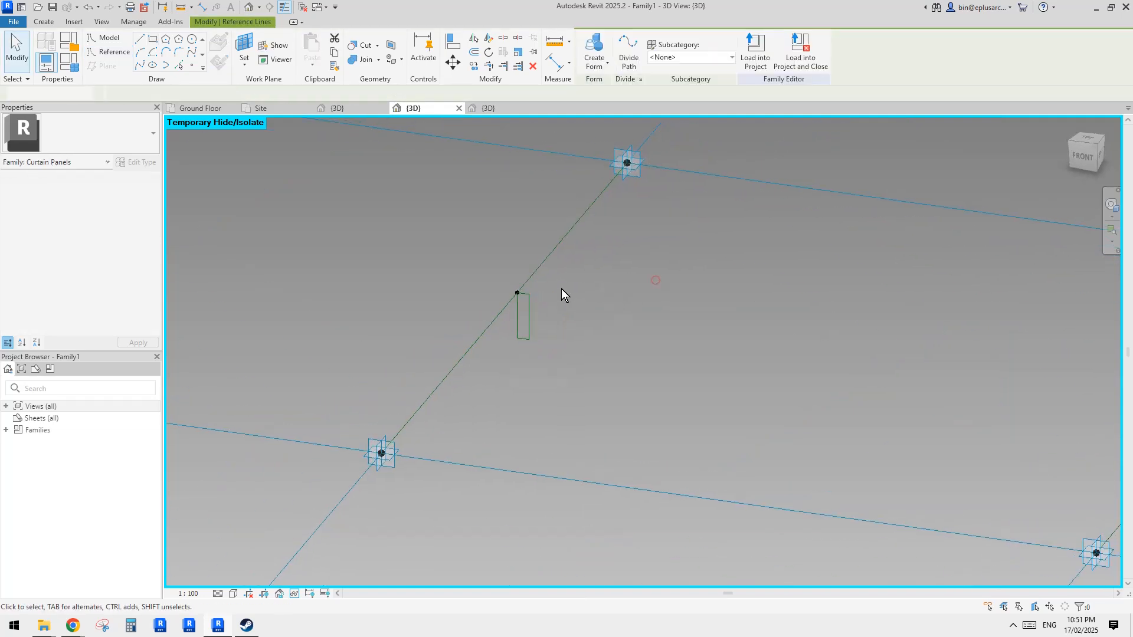
- Set the reference-line rectangle's height to 75
left_click(656, 281)
left_click(524, 338)
left_click(489, 312)
scroll(561, 341, "up", 1)
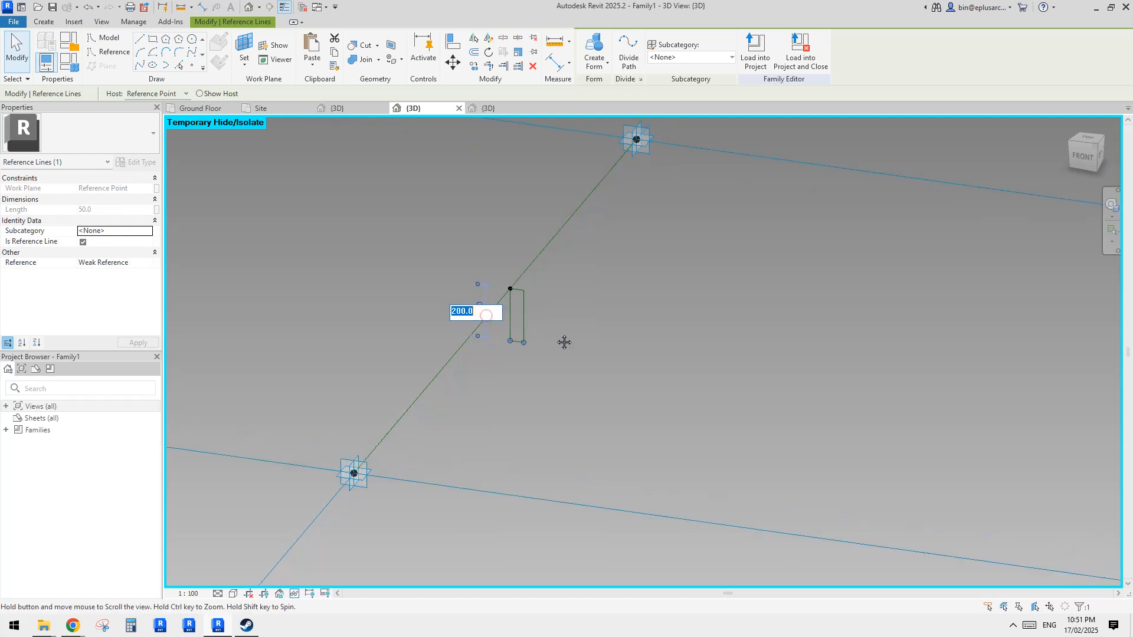
type("80")
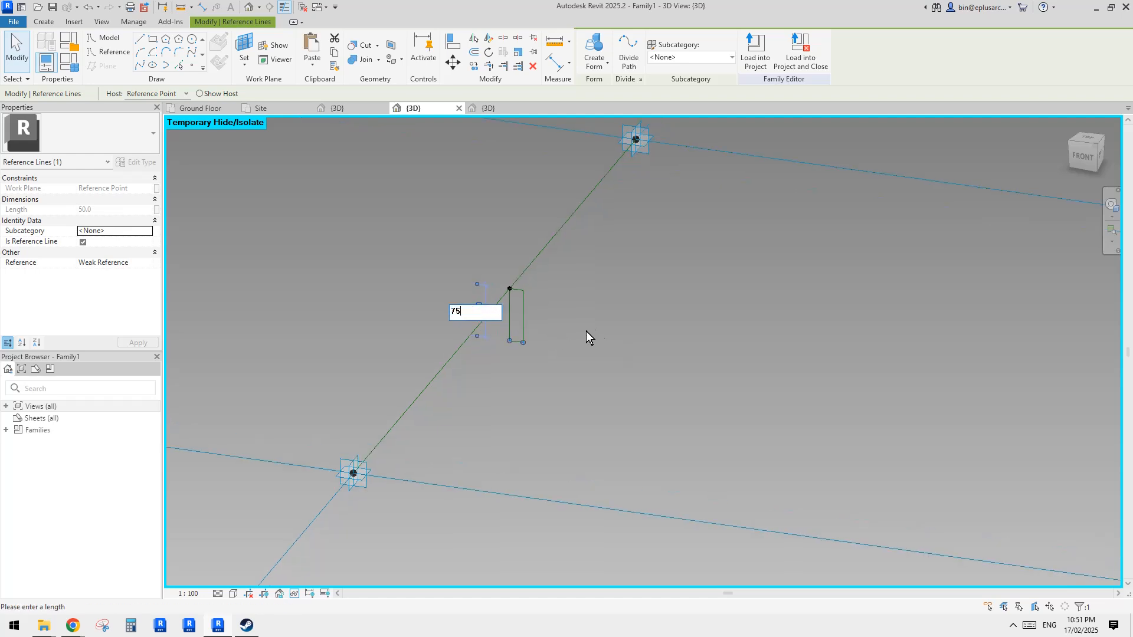
key("Return")
- Set the reference-line rectangle's height to 100
left_click(483, 264)
left_click(516, 316)
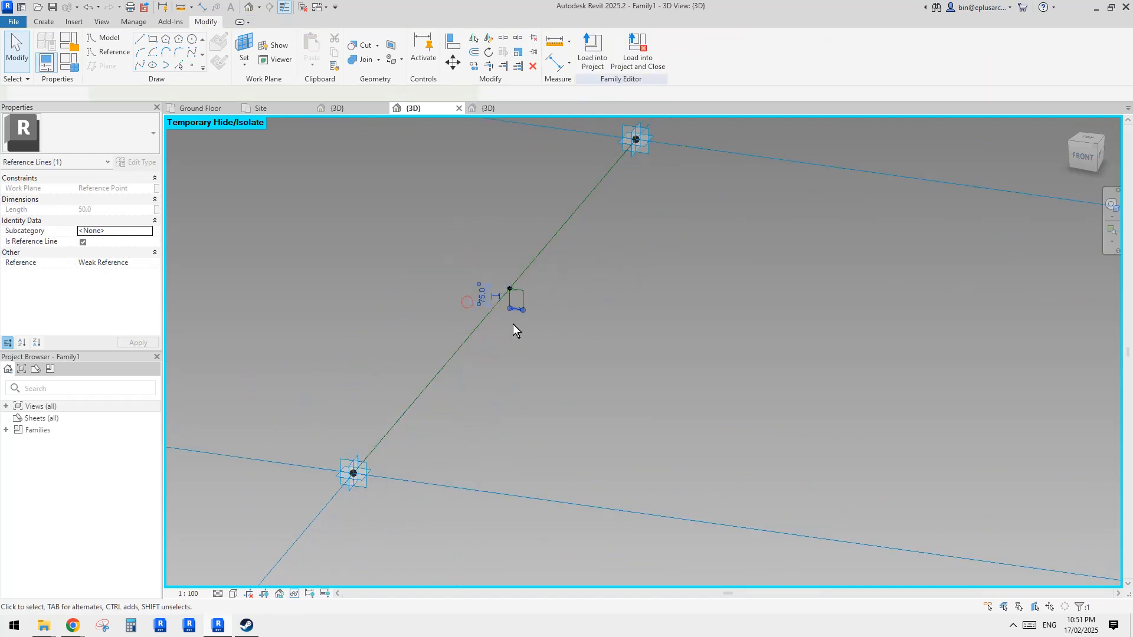
left_click(482, 298)
type("100")
key("Return")
- Set the reference-line rectangle's height to 200
scroll(514, 292, "up", 2)
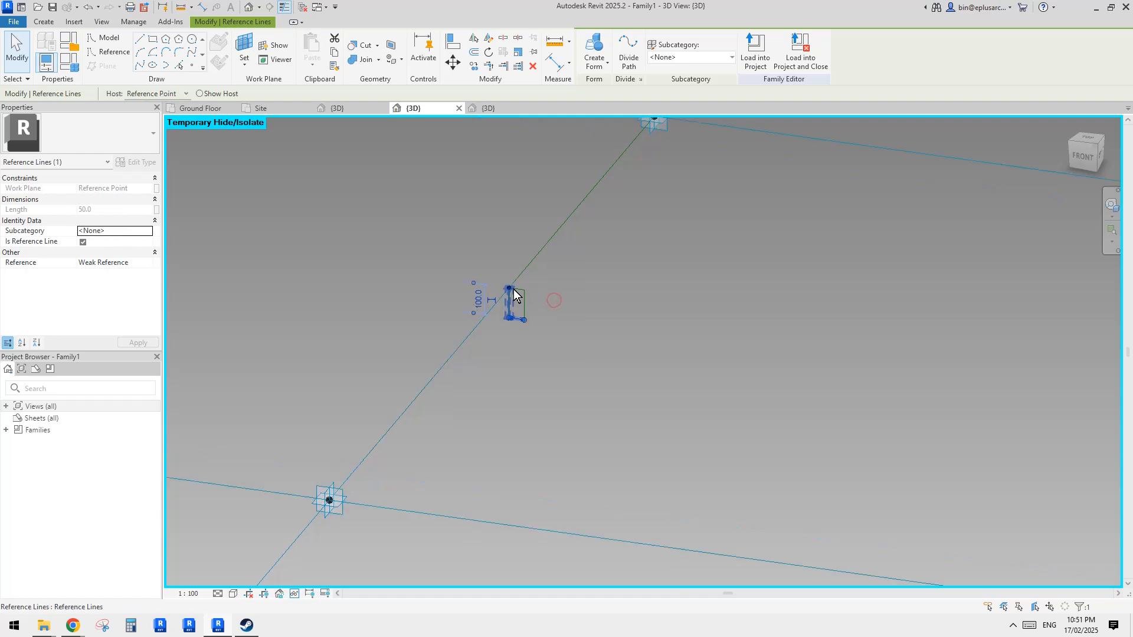
left_click_drag(466, 270, 539, 296)
key("Tab")
left_click(520, 289)
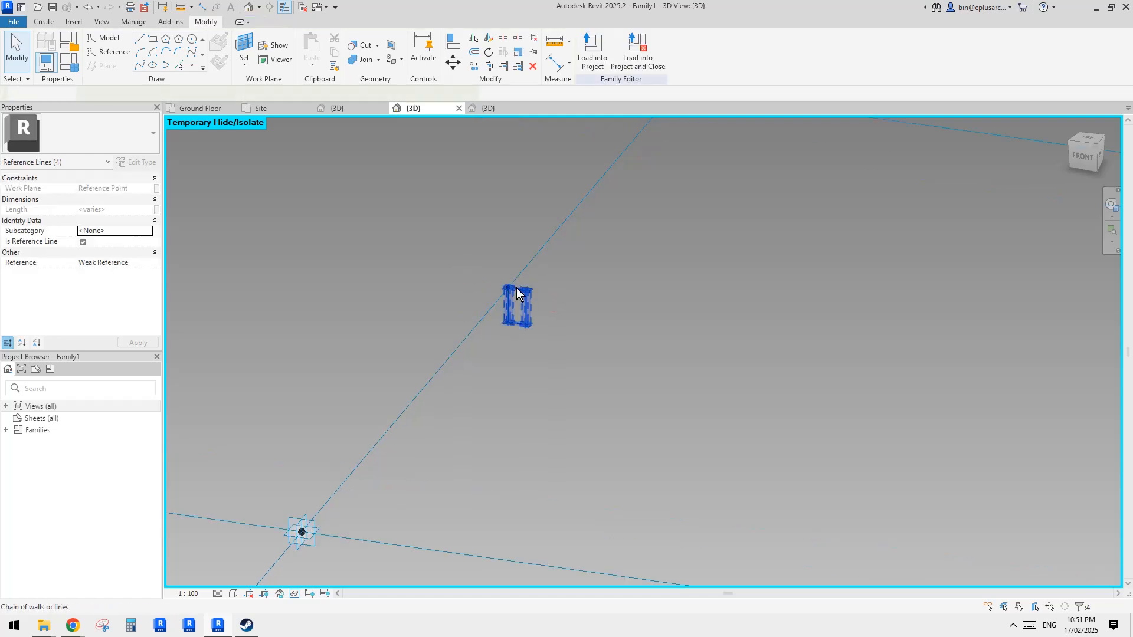
left_click(520, 289)
left_click(574, 293)
scroll(526, 284, "up", 2)
scroll(513, 301, "up", 2)
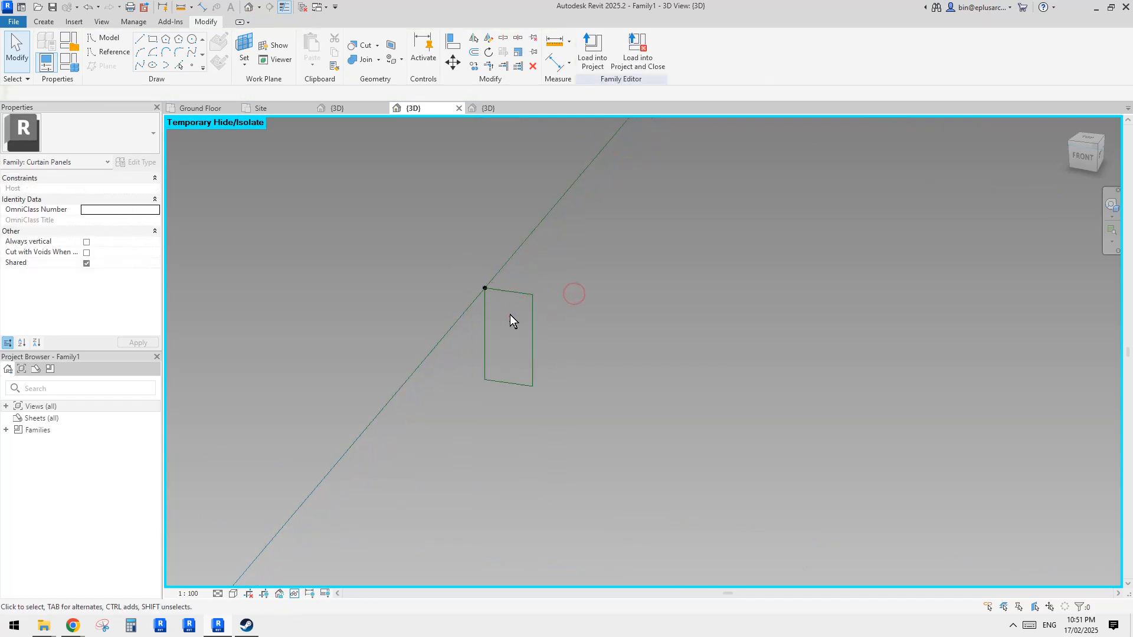
left_click(514, 282)
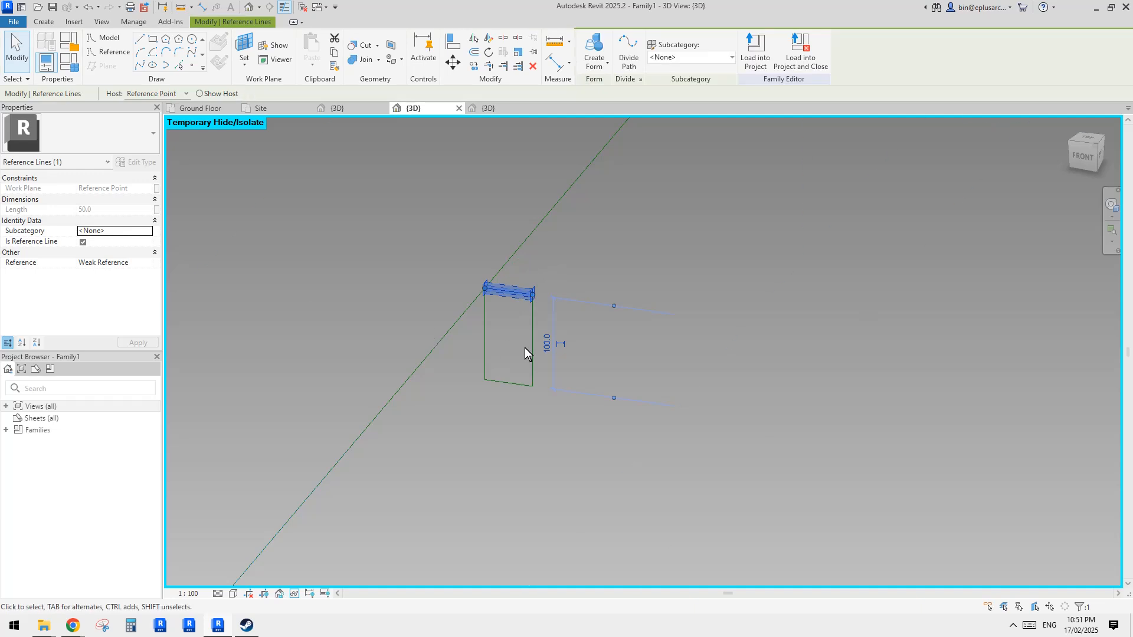
left_click(544, 345)
type("200")
key("Return")
scroll(568, 334, "down", 2)
middle_click_drag(569, 334, 537, 353)
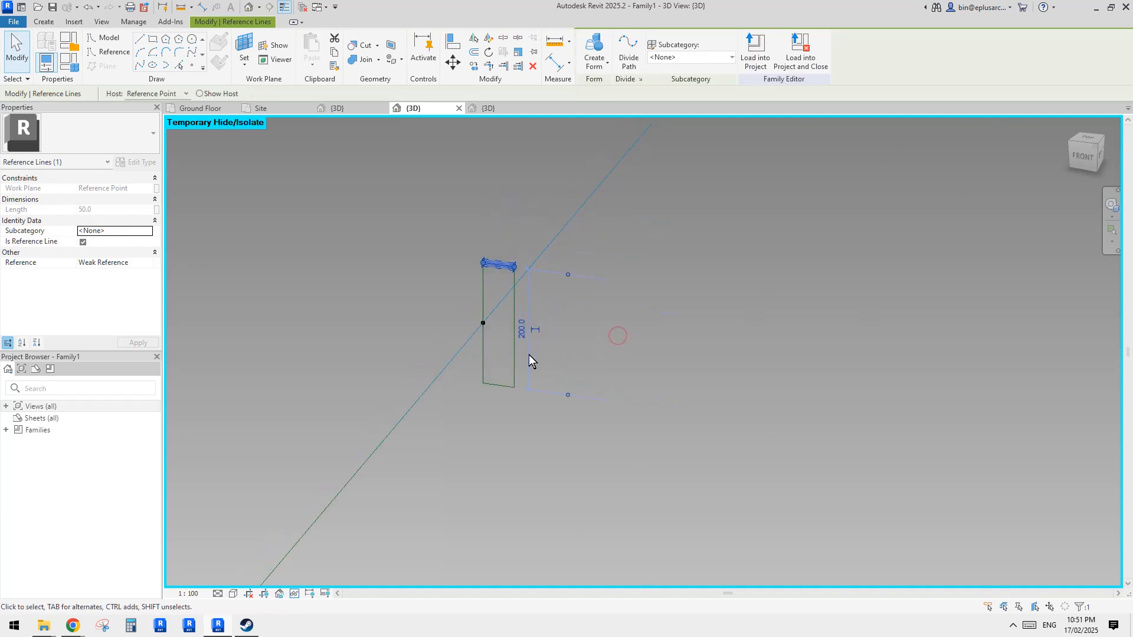
left_click(529, 355)
key("Tab")
scroll(515, 353, "down", 2)
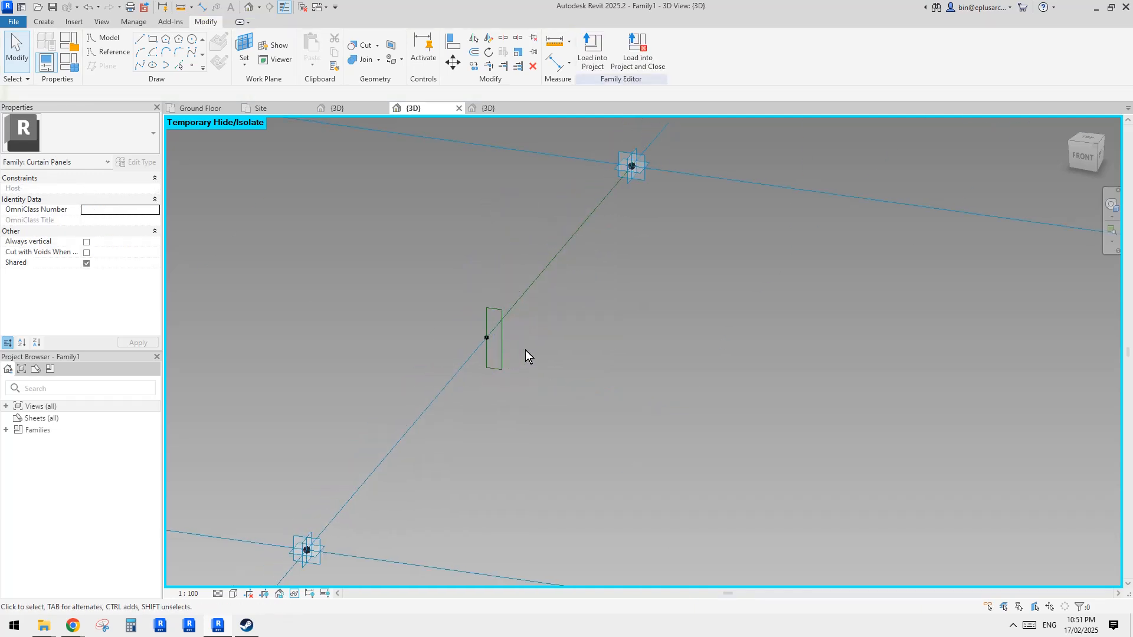
scroll(525, 349, "down", 5)
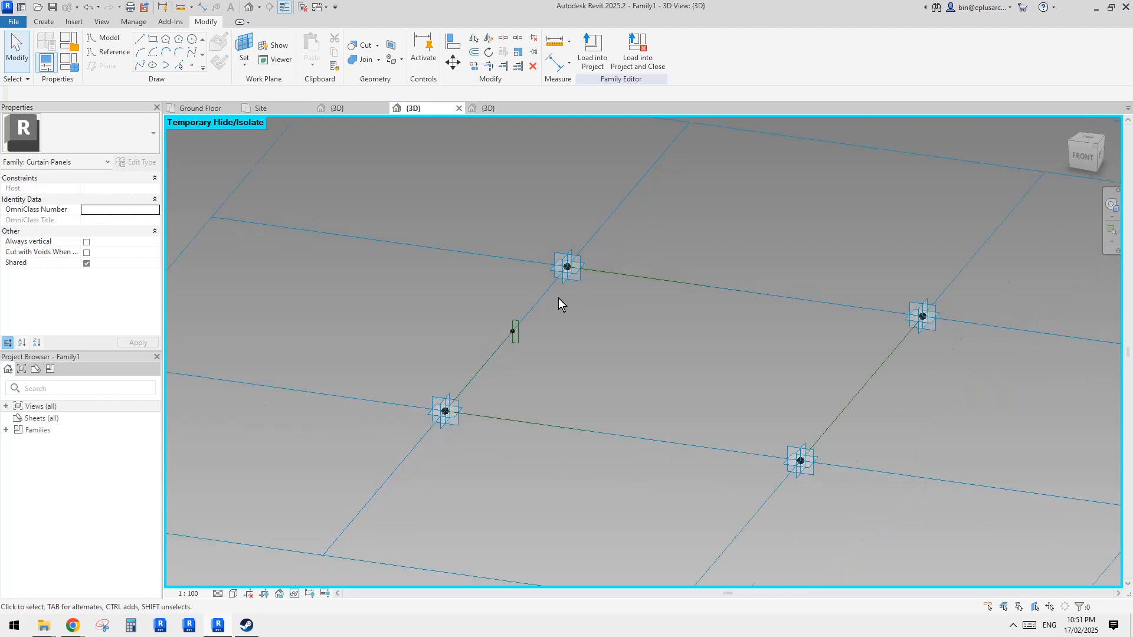
middle_click_drag(558, 299, 559, 324, "shift")
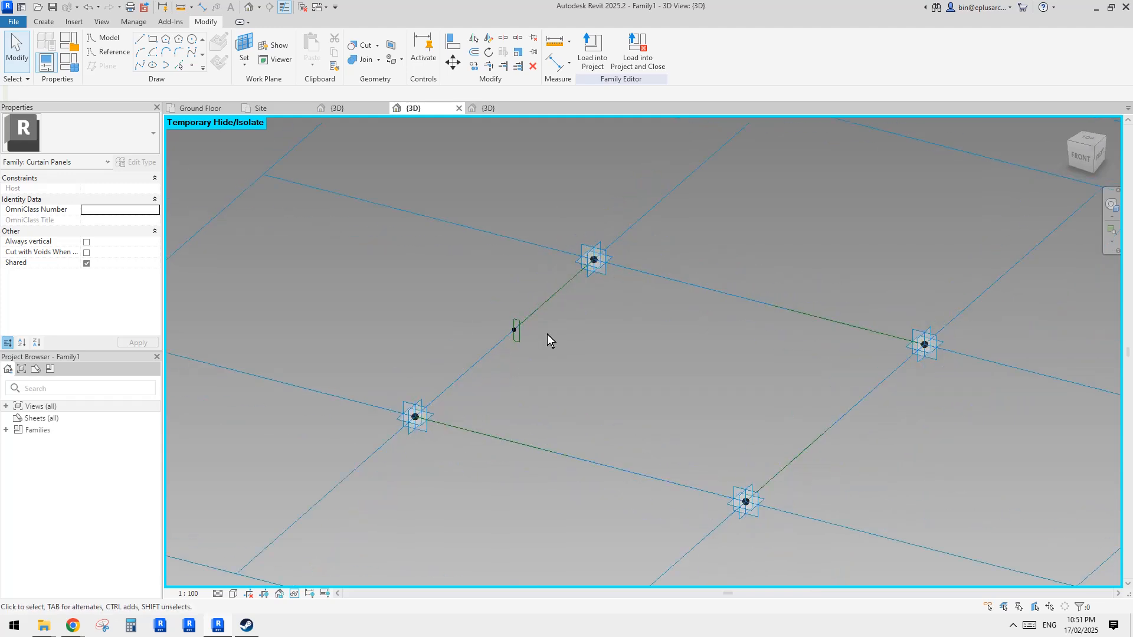
middle_click_drag(610, 345, 561, 333)
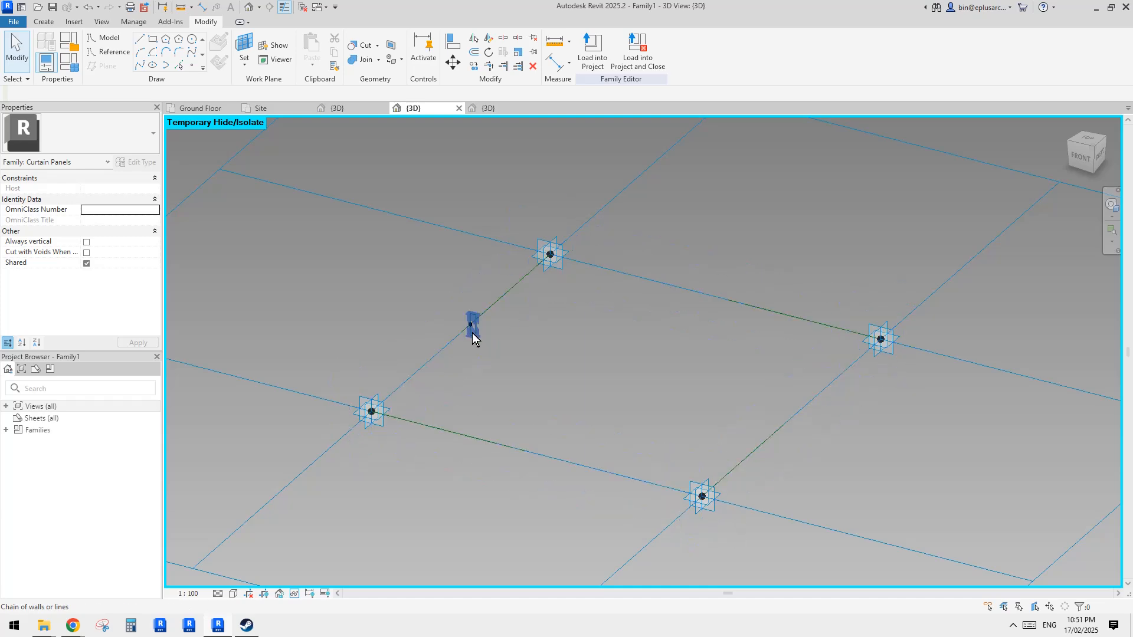
scroll(472, 333, "up", 3)
left_click(480, 329)
scroll(499, 288, "down", 2)
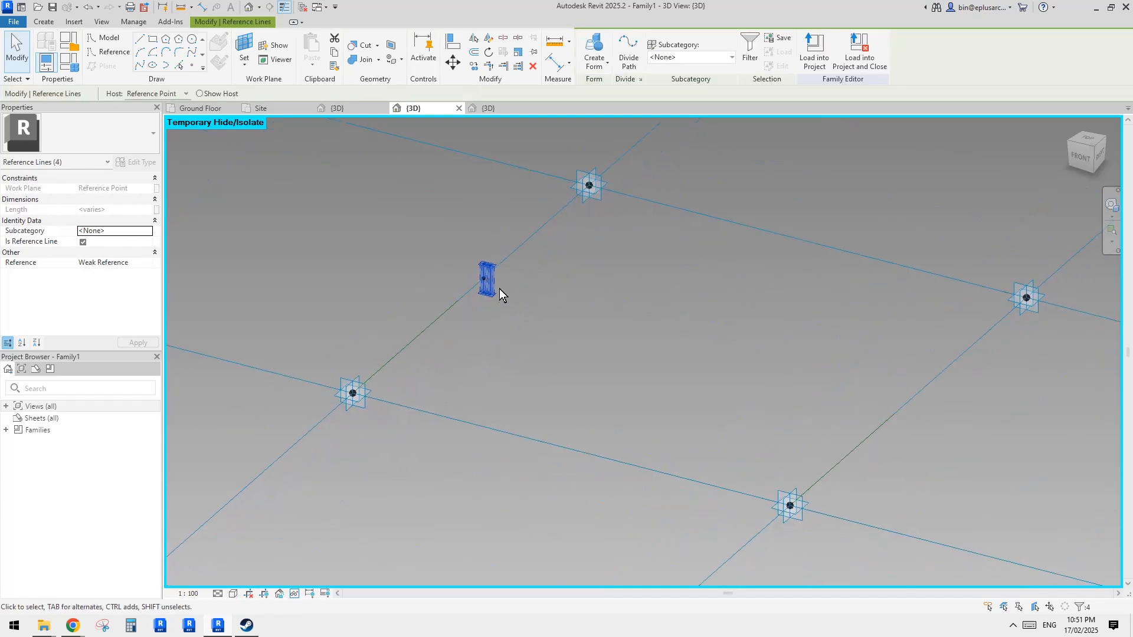
middle_click_drag(500, 288, 509, 286, "shift")
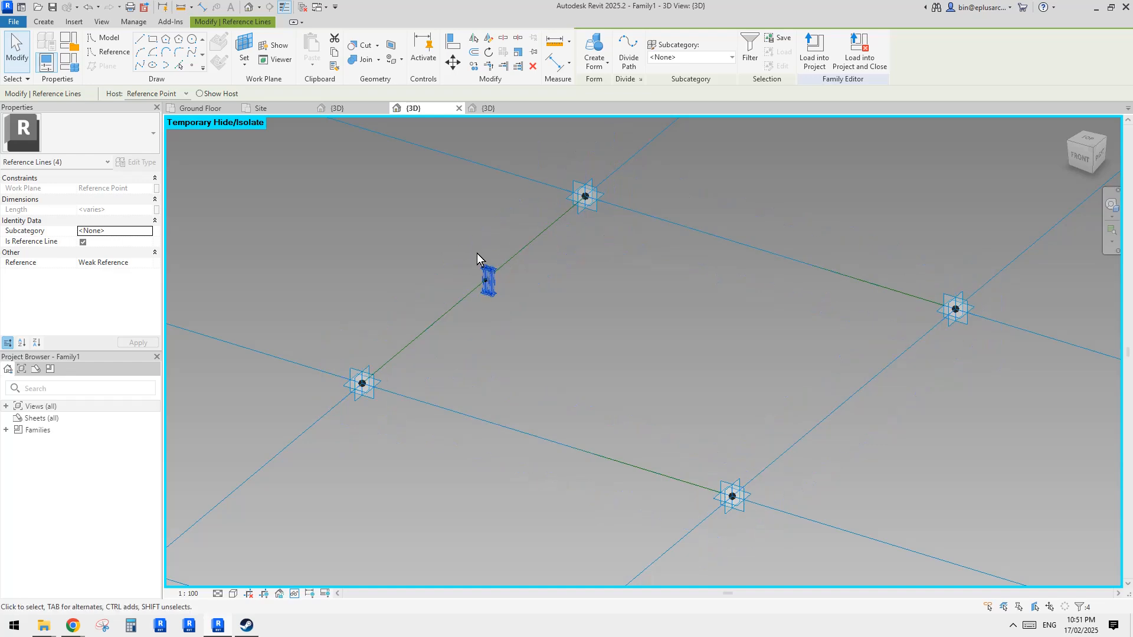
scroll(500, 285, "up", 2)
middle_click_drag(500, 285, 520, 287)
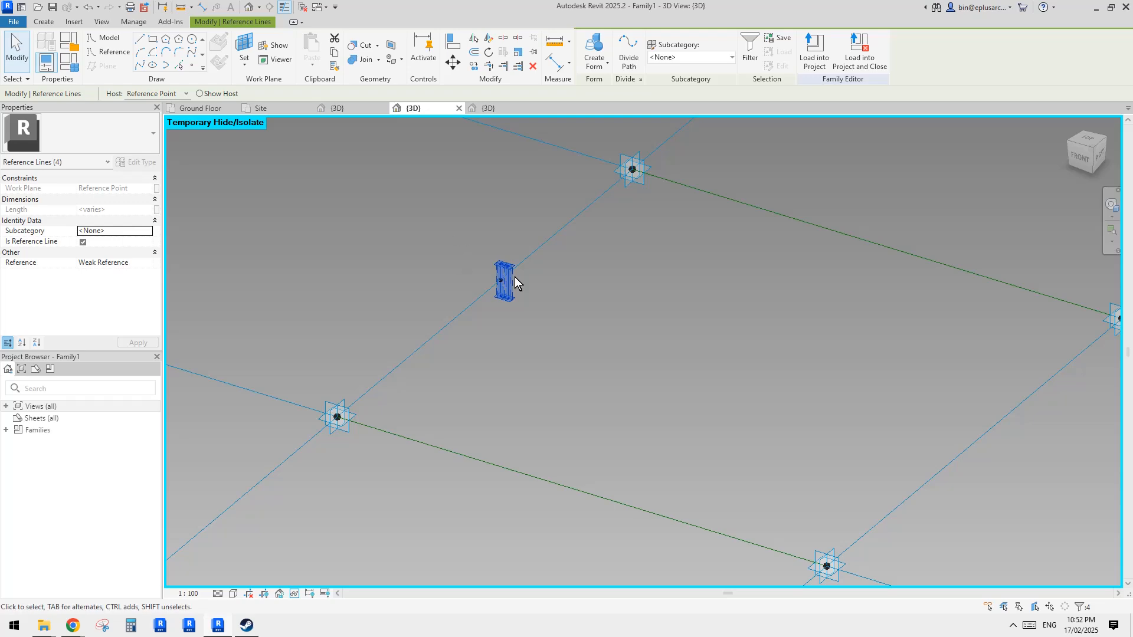
scroll(514, 277, "up", 4)
key("Escape")
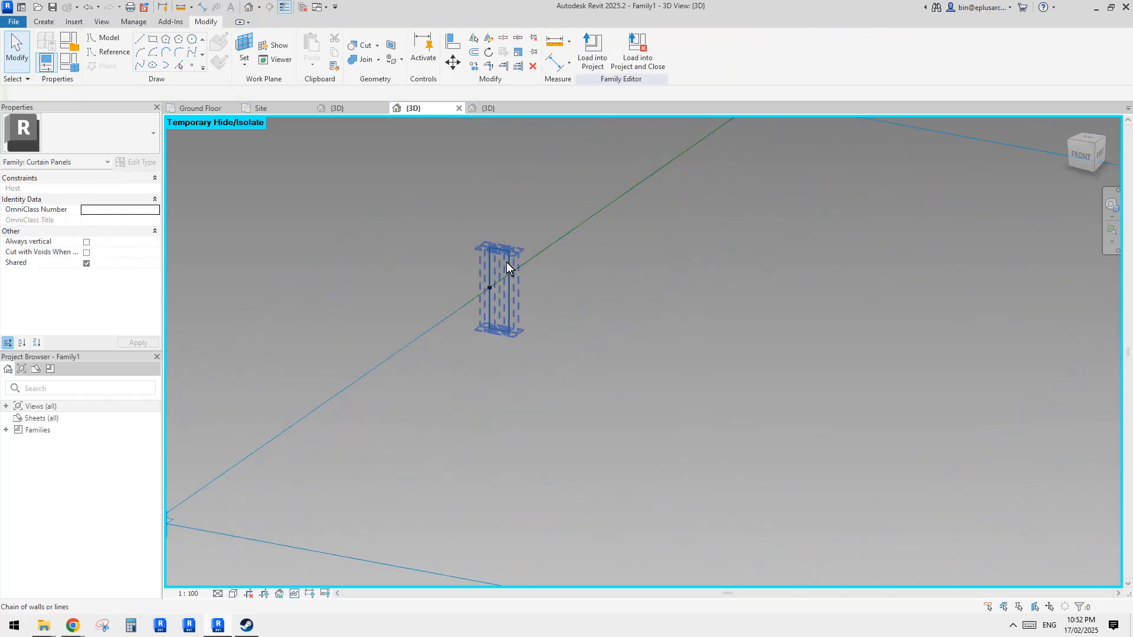
- Select the reference-line profile and the panel's edge reference lines and create a swept frame form along the edges
scroll(491, 281, "down", 2)
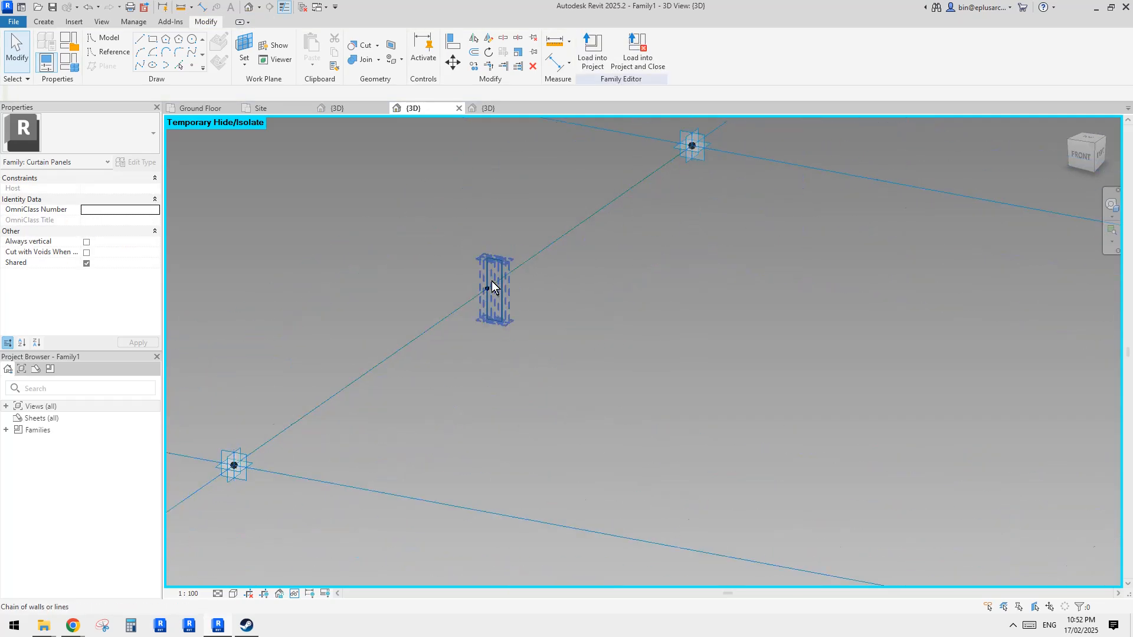
scroll(491, 281, "down", 2)
middle_click_drag(501, 289, 510, 328, "shift")
scroll(511, 298, "down", 3)
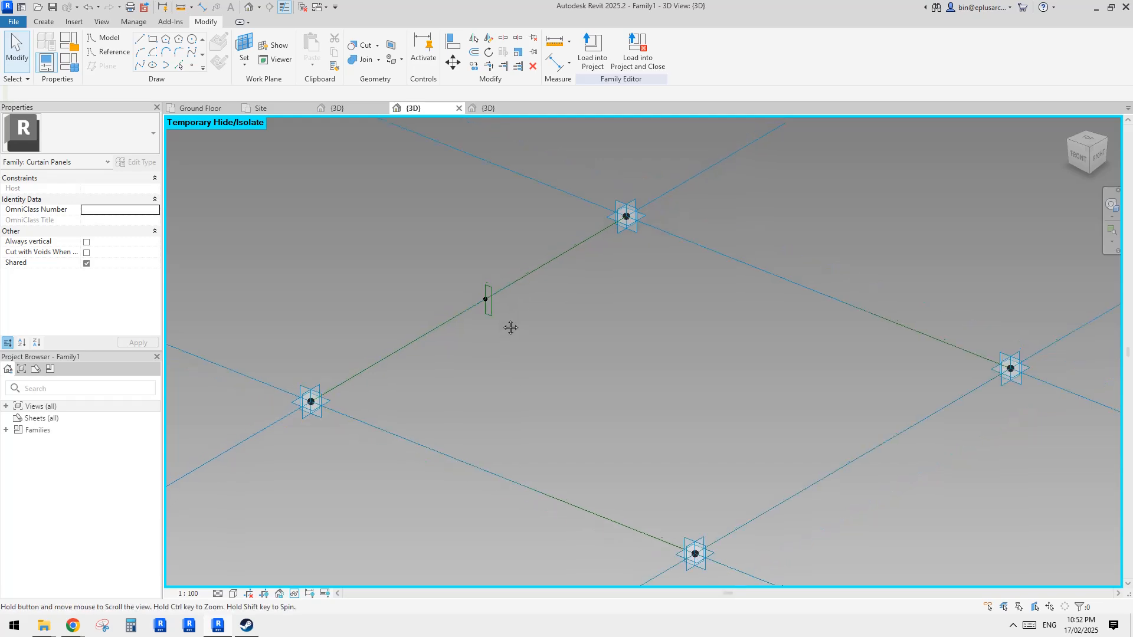
key("Tab")
left_click(512, 284)
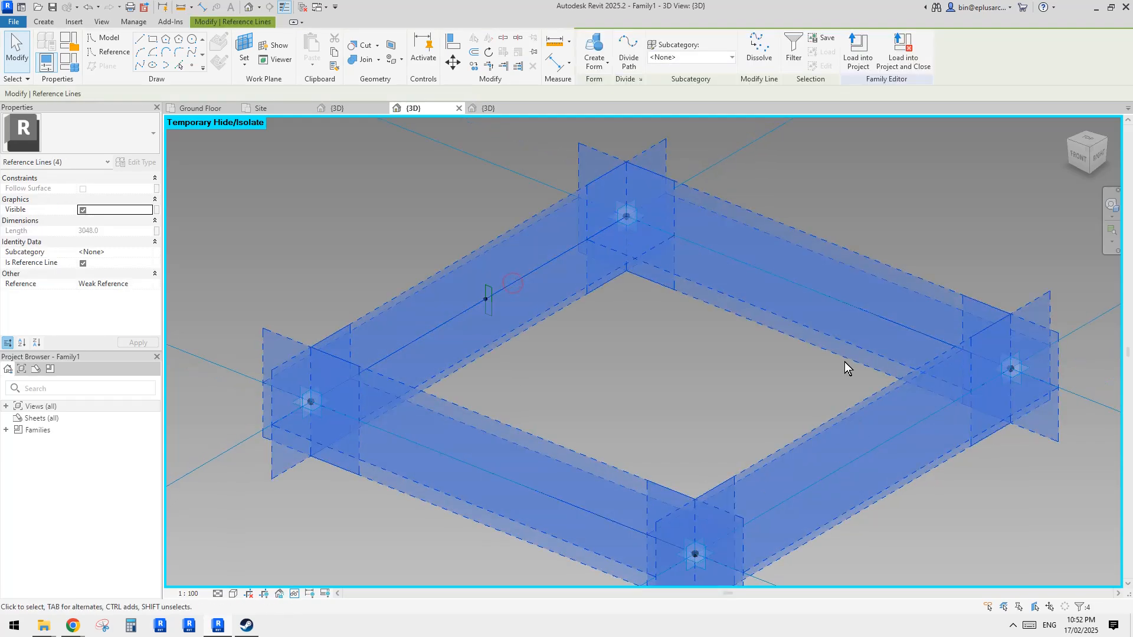
left_click(594, 47)
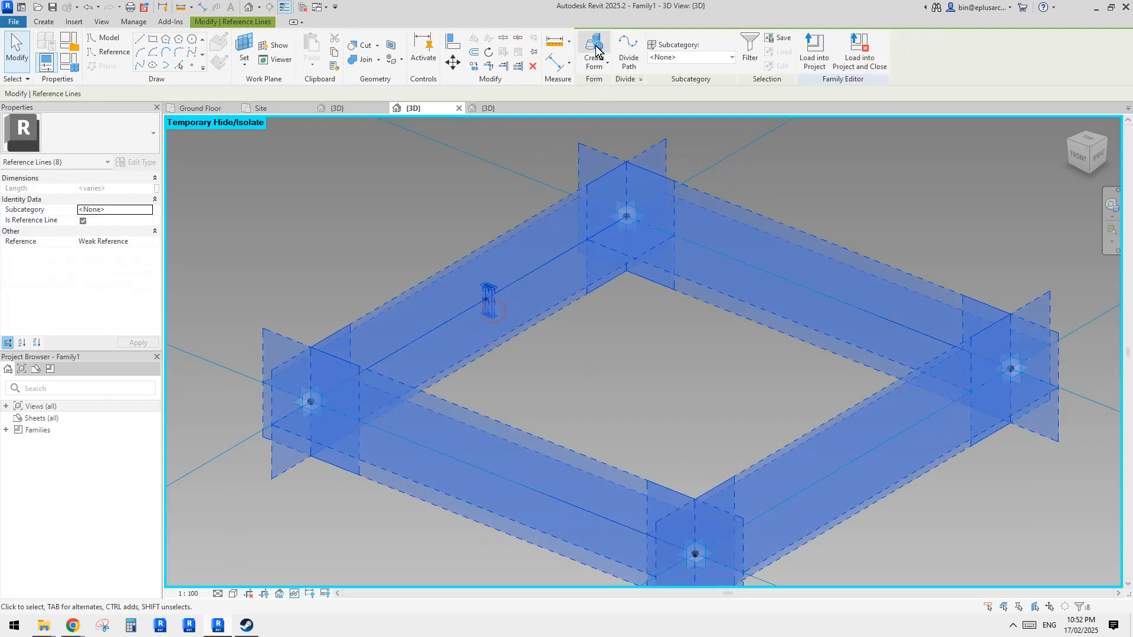
- Reset the temporary hide/isolate to show the whole panel family with its new frame
scroll(486, 176, "down", 1)
middle_click_drag(521, 203, 518, 196)
key("h")
key("r")
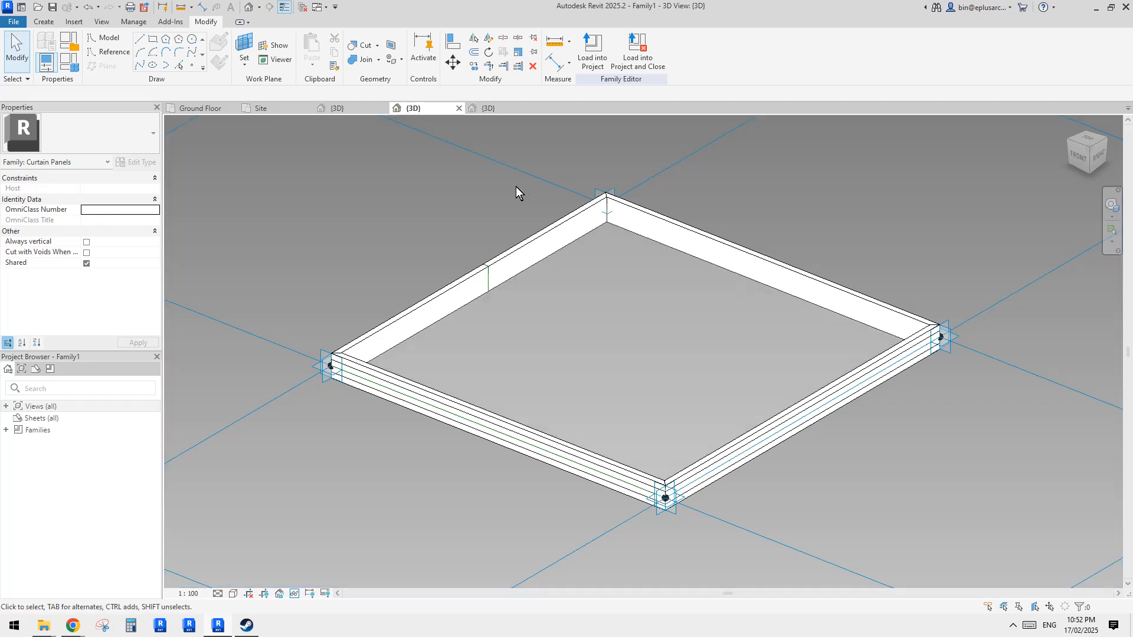
left_click(717, 349)
middle_click_drag(720, 354, 929, 287, "shift")
left_click(928, 287)
middle_click_drag(856, 251, 779, 321, "shift")
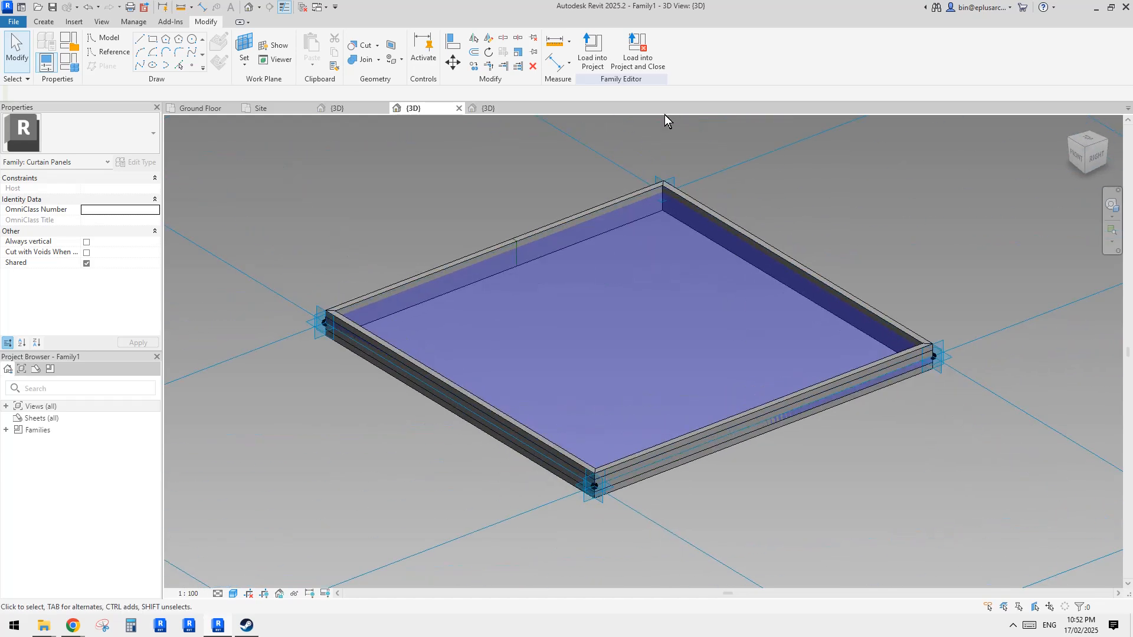
- Load the panel family into Project1, overwriting the existing version
left_click(595, 57)
left_click(653, 408)
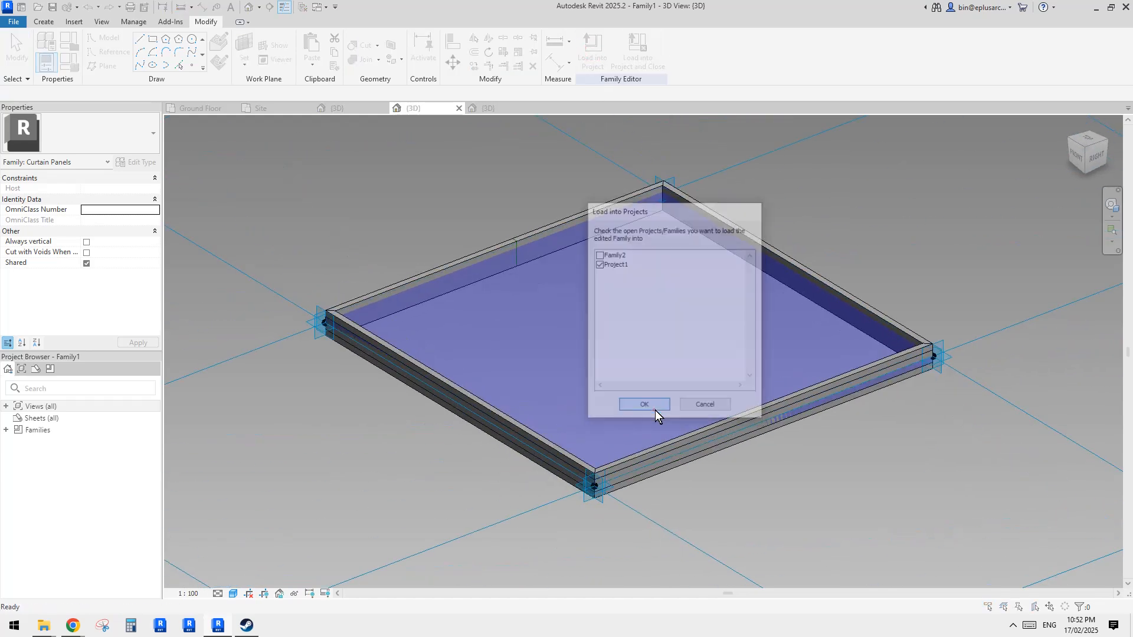
left_click(599, 281)
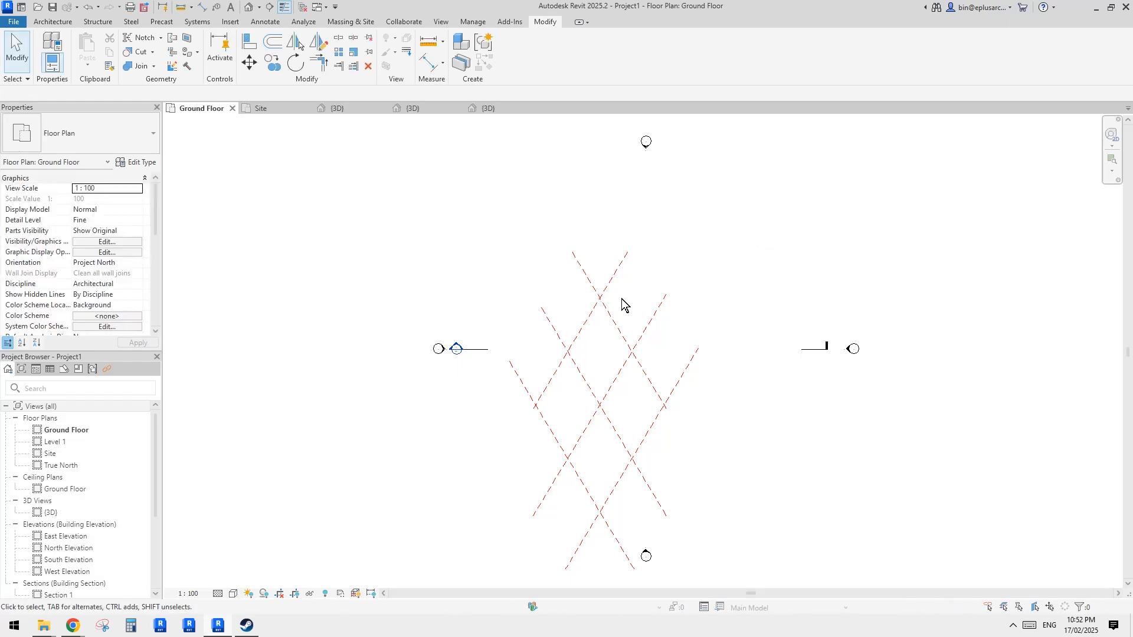
- Inspect the updated curtain panels in the project's 3D view
left_click(248, 7)
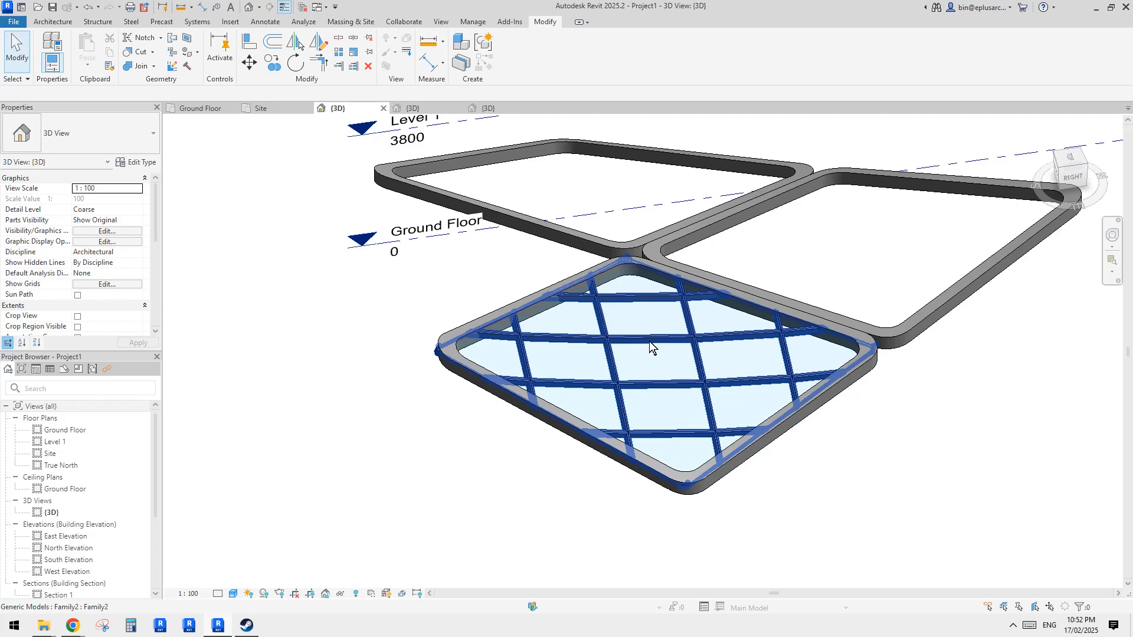
key("Tab")
left_click(650, 342)
middle_click_drag(648, 356, 679, 361, "shift")
key("Escape")
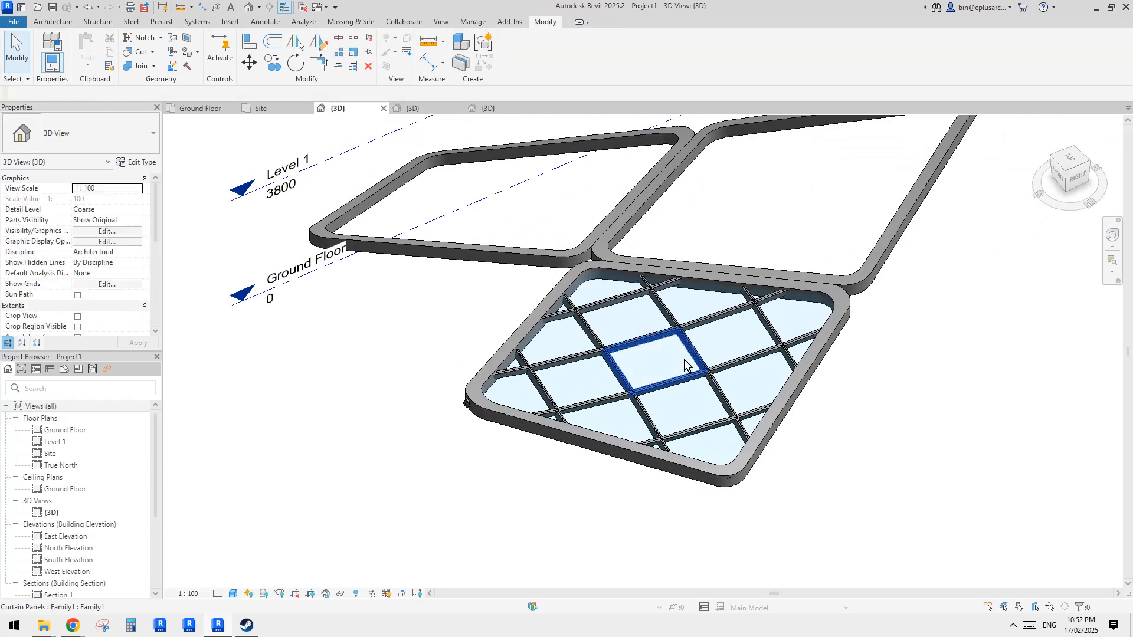
scroll(678, 370, "up", 3)
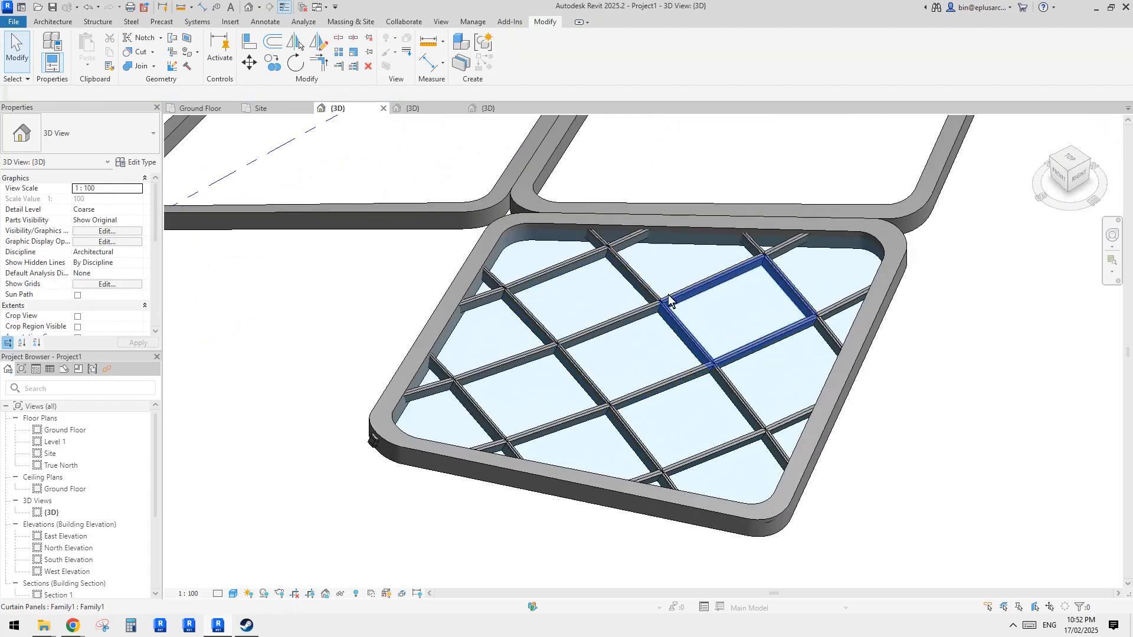
left_click(646, 322)
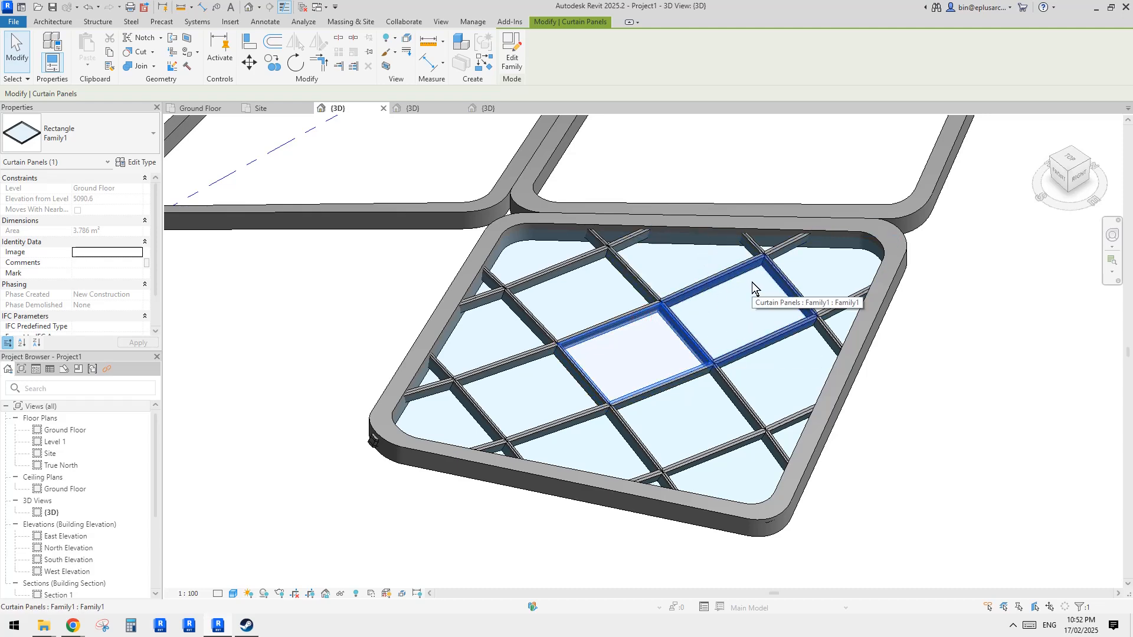
middle_click_drag(752, 282, 655, 336)
key("Escape")
- Load the framed panel family into Family2, overwriting the existing version
left_click(490, 108)
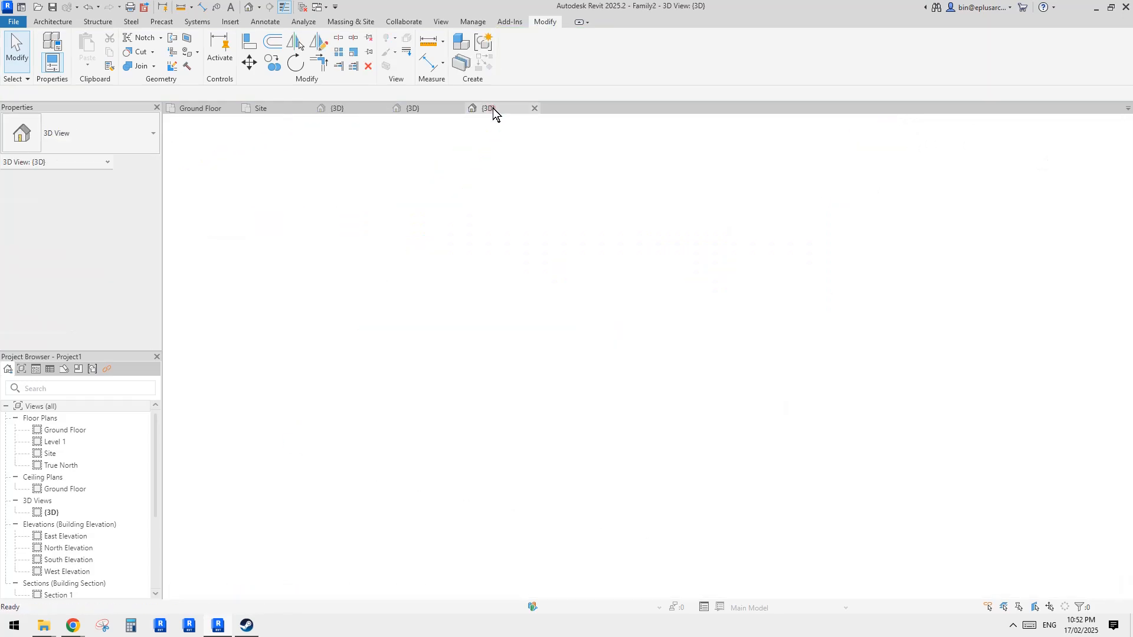
middle_click_drag(728, 268, 727, 252)
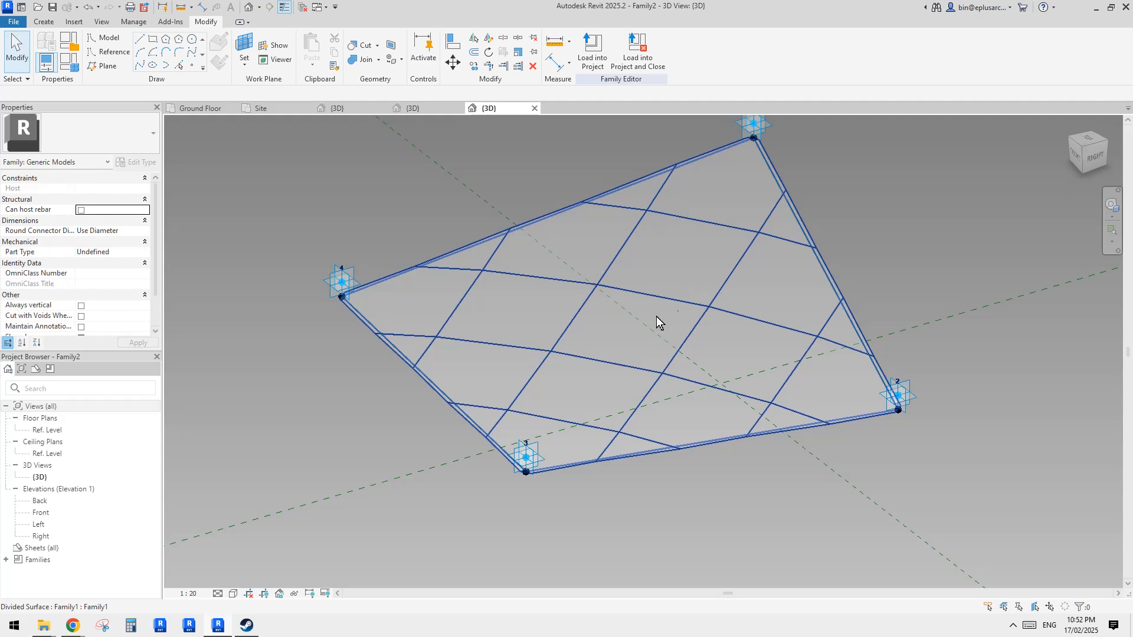
middle_click_drag(639, 321, 633, 354)
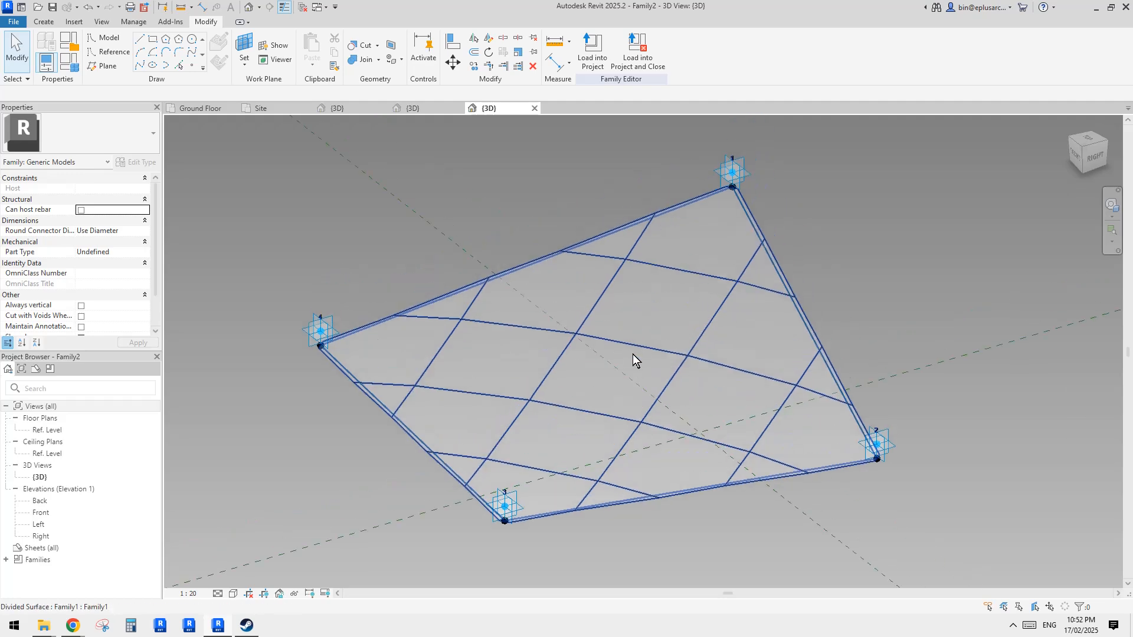
left_click(435, 110)
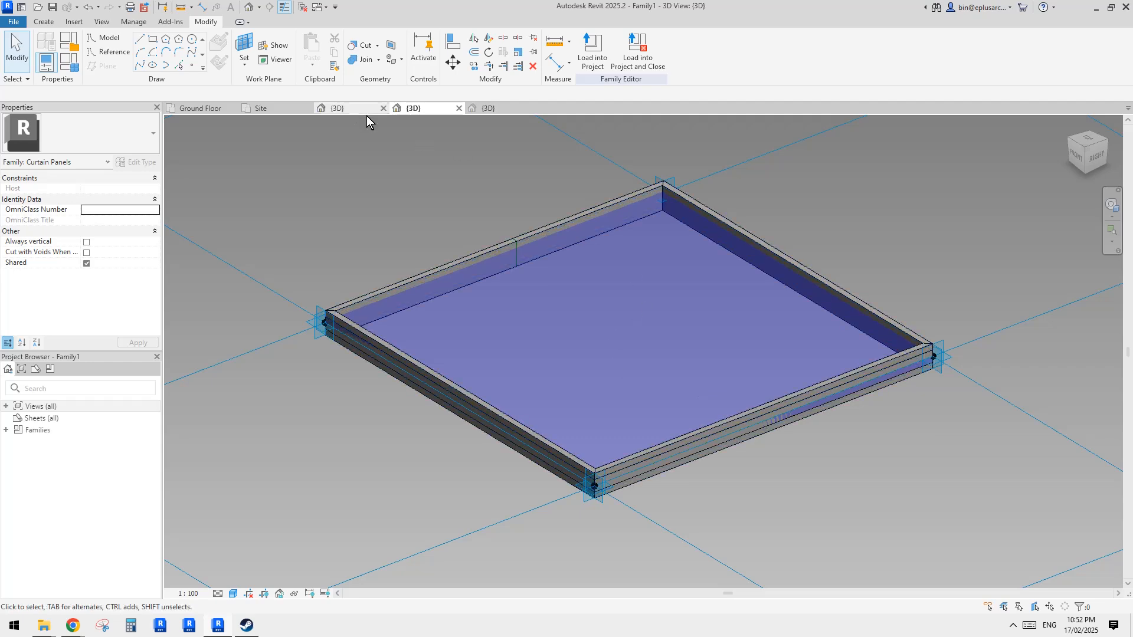
left_click(366, 111)
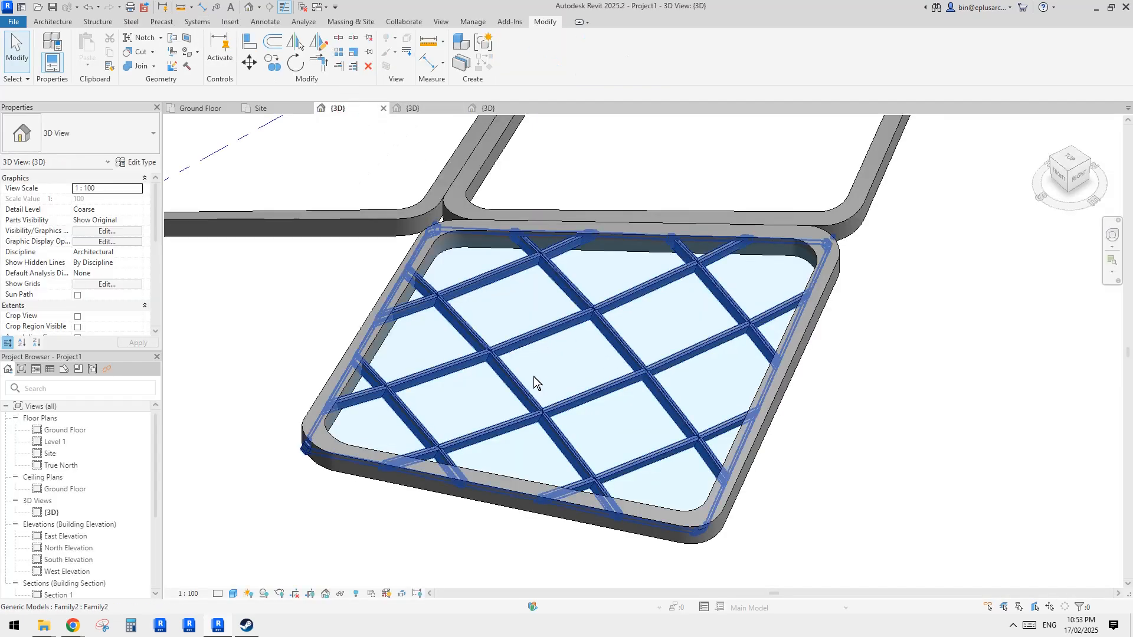
left_click(434, 109)
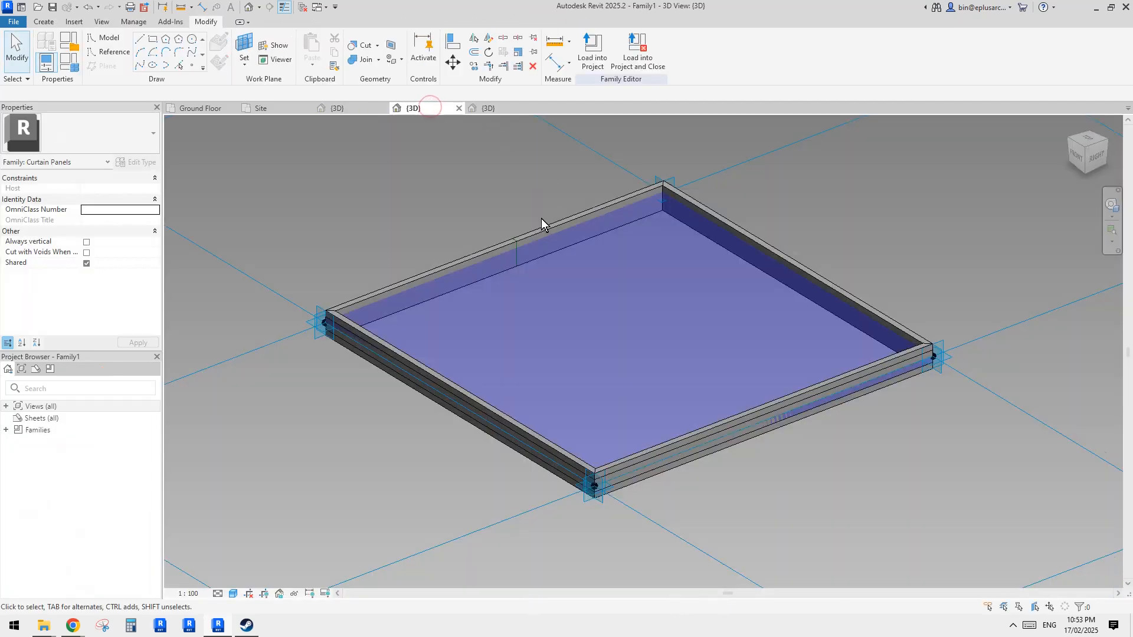
middle_click_drag(591, 227, 598, 173, "shift")
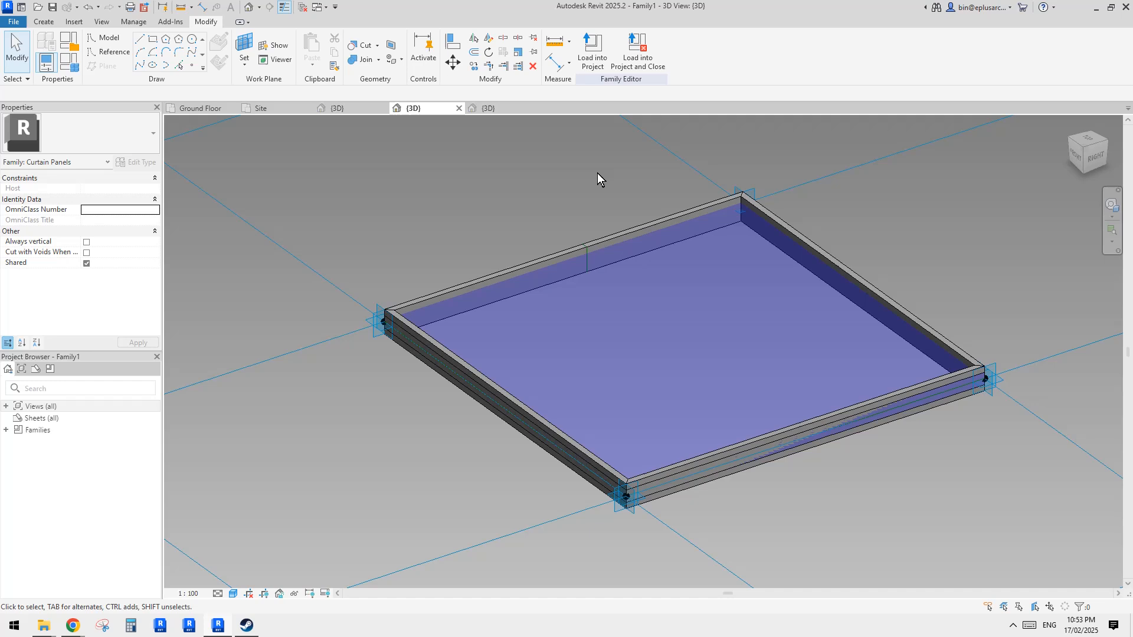
left_click(592, 56)
left_click(598, 252)
left_click(599, 262)
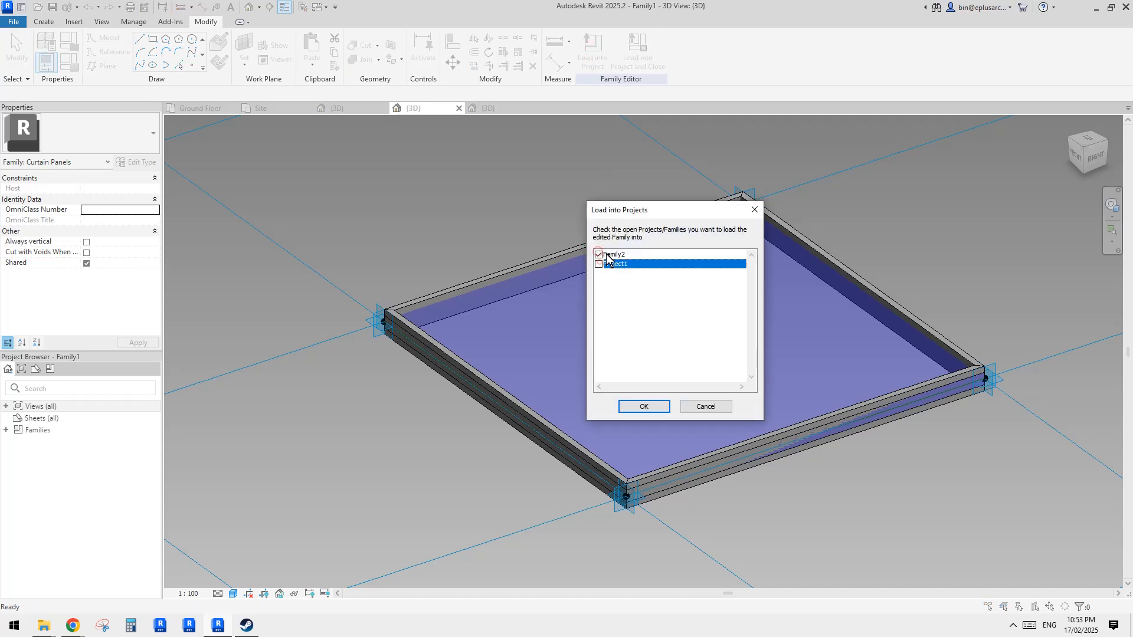
left_click(647, 406)
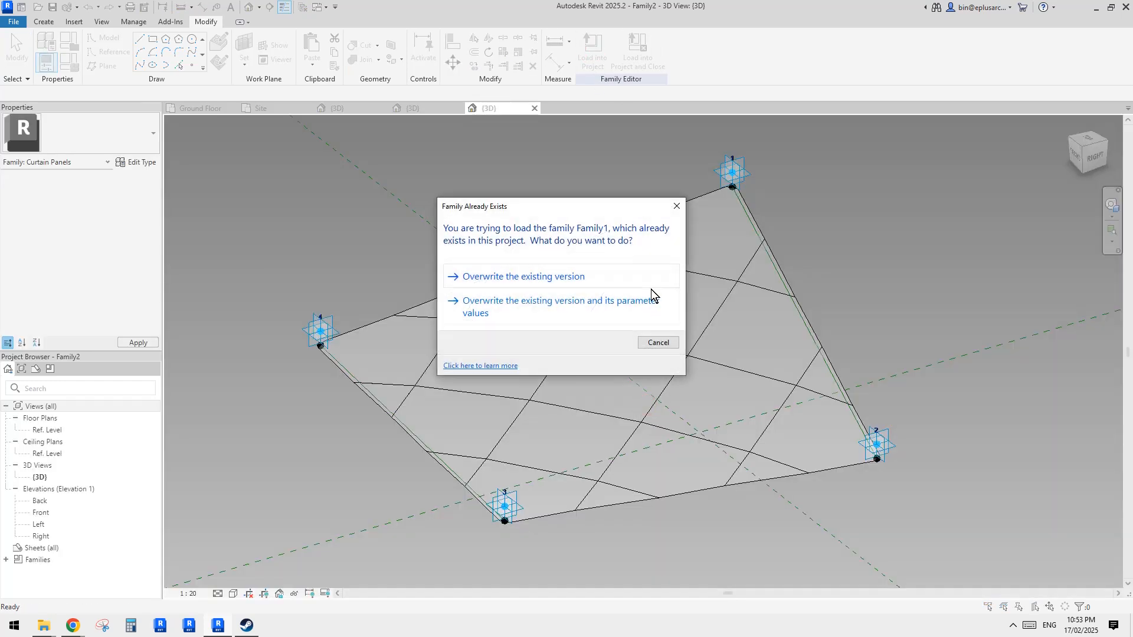
left_click(549, 275)
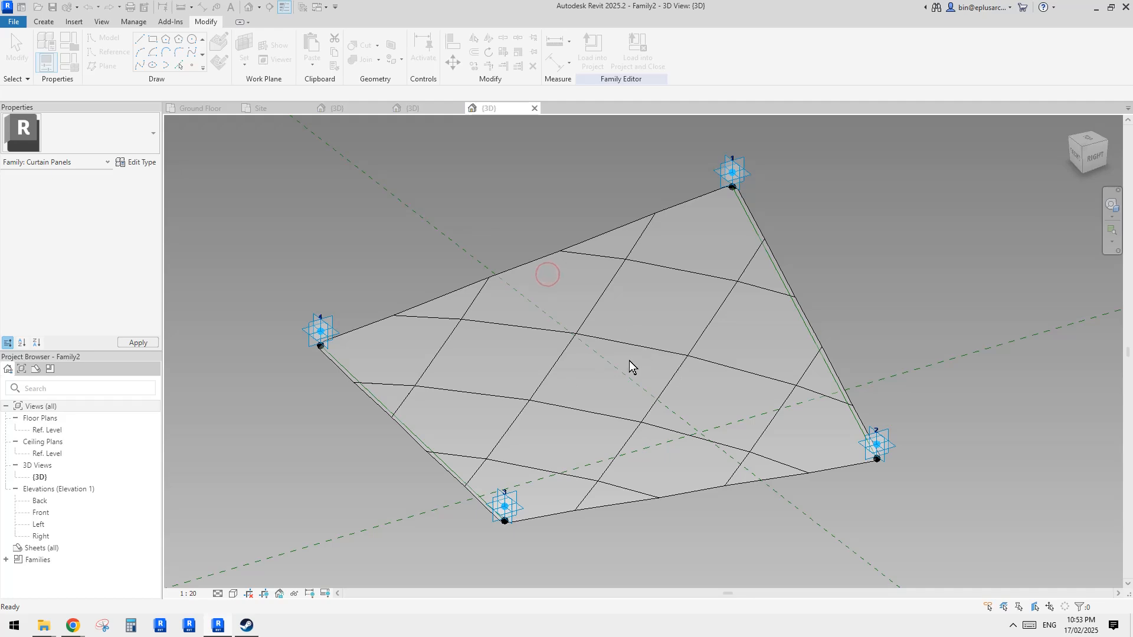
- Load Family2 into Project1, overwriting the existing version, and review the updated roof panels
left_click(605, 58)
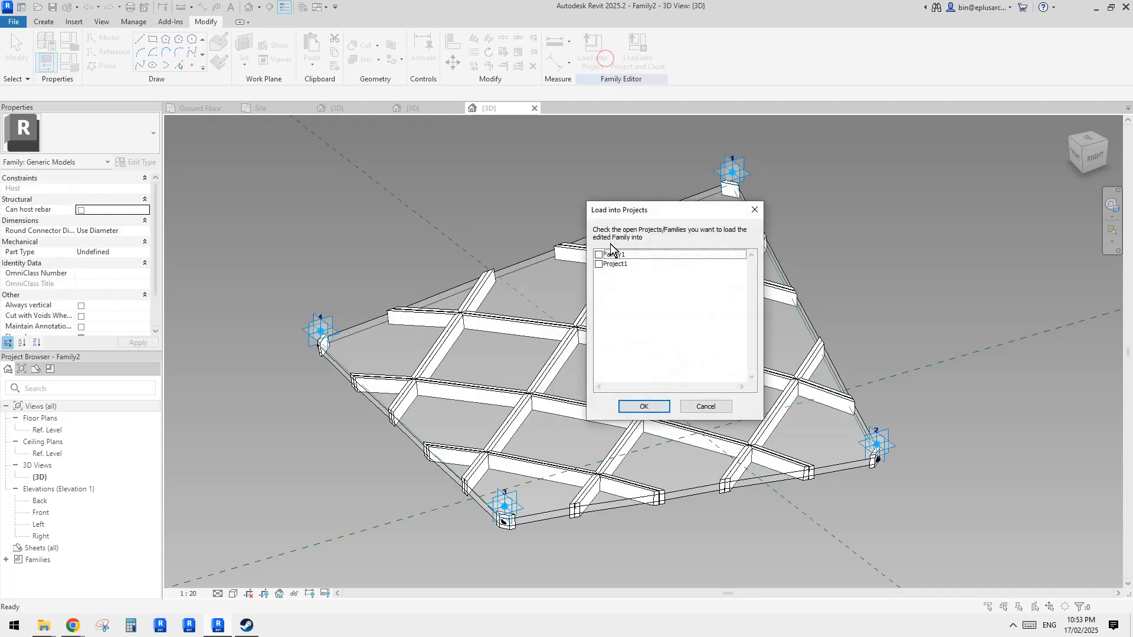
left_click(599, 264)
left_click(645, 406)
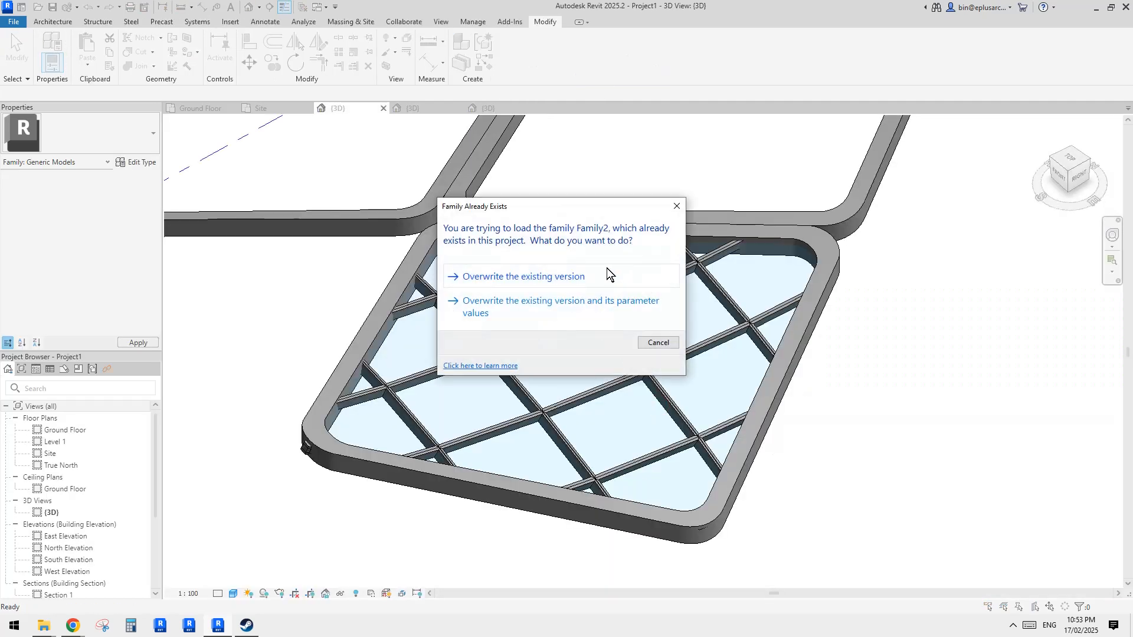
left_click(608, 275)
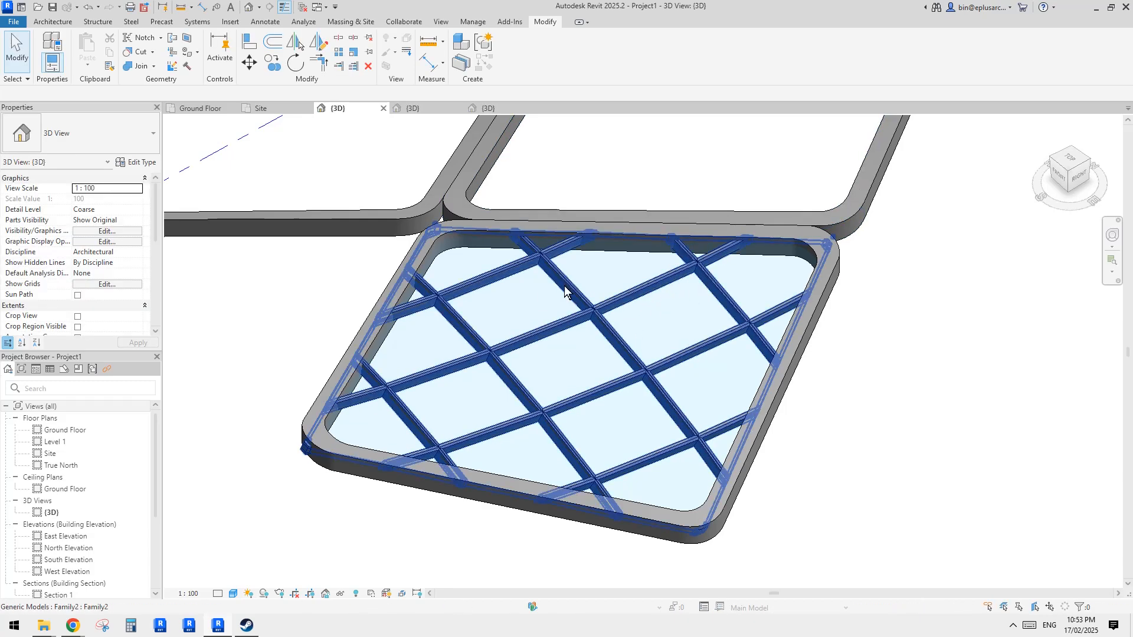
left_click(676, 271)
key("Escape")
middle_click_drag(607, 319, 650, 355, "shift")
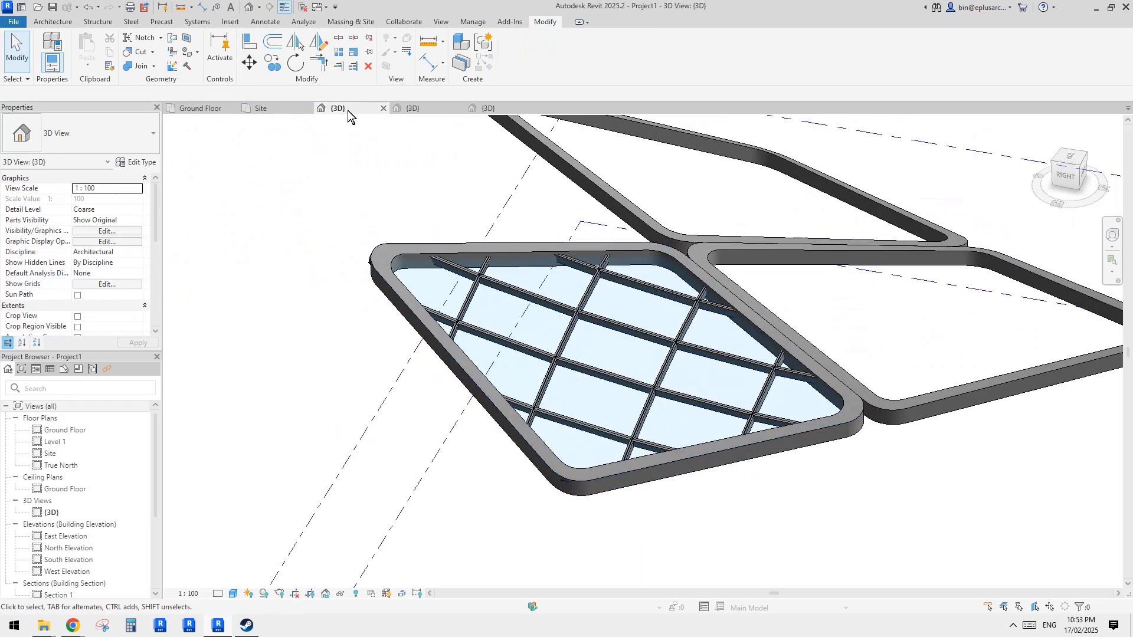
- In Family2, set the divided surface's U grid and V grid numbers to 15
left_click(267, 108)
left_click(657, 286)
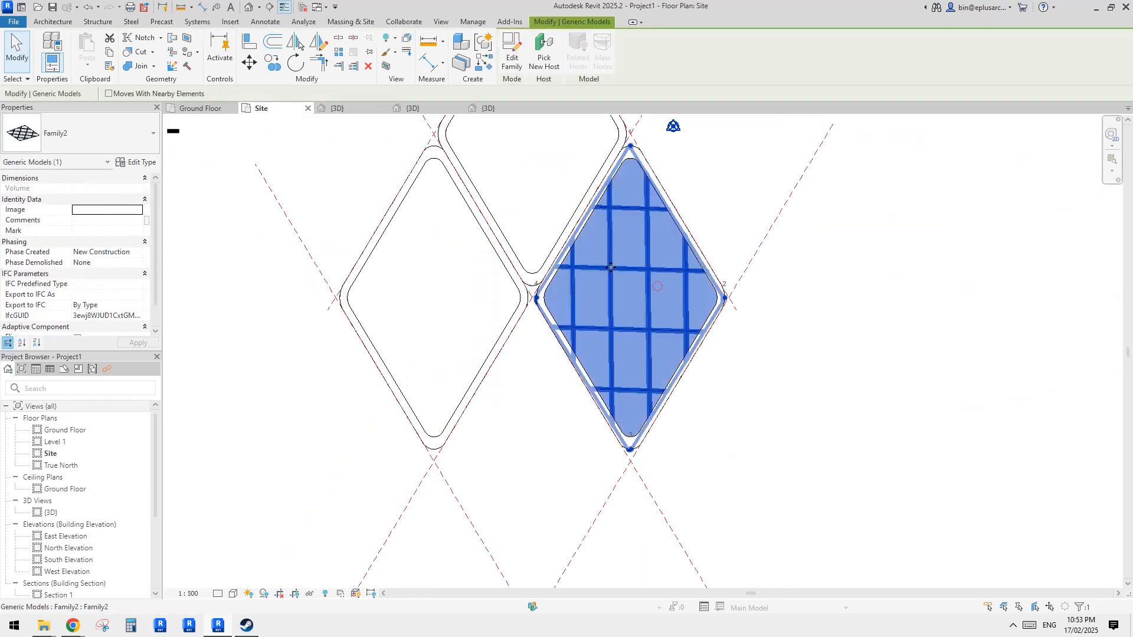
left_click(200, 109)
left_click(413, 109)
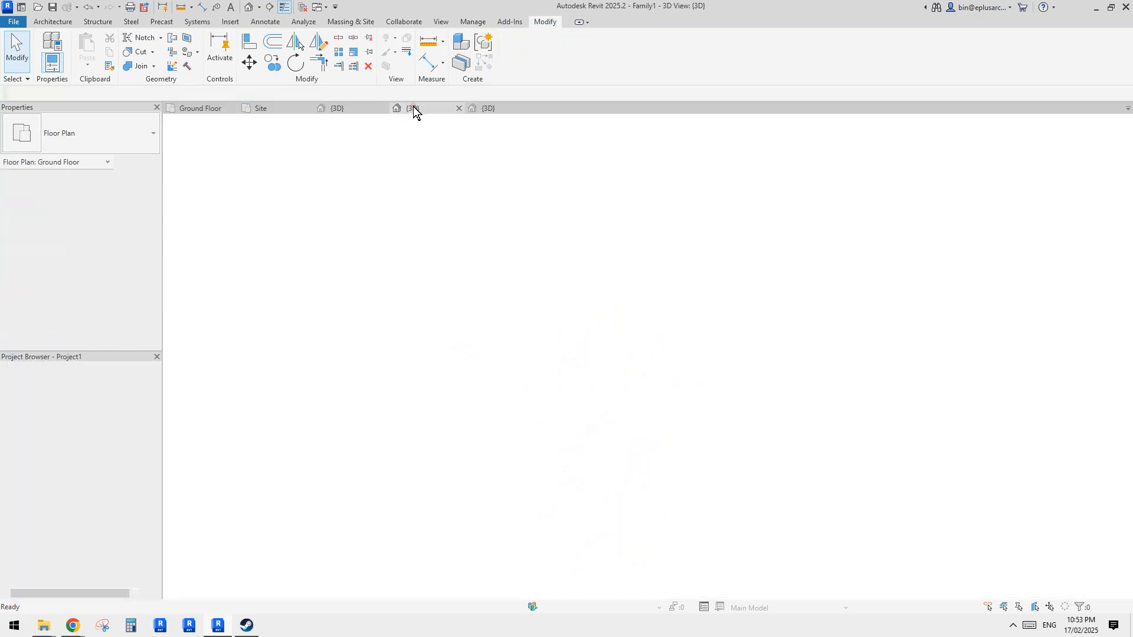
left_click(354, 110)
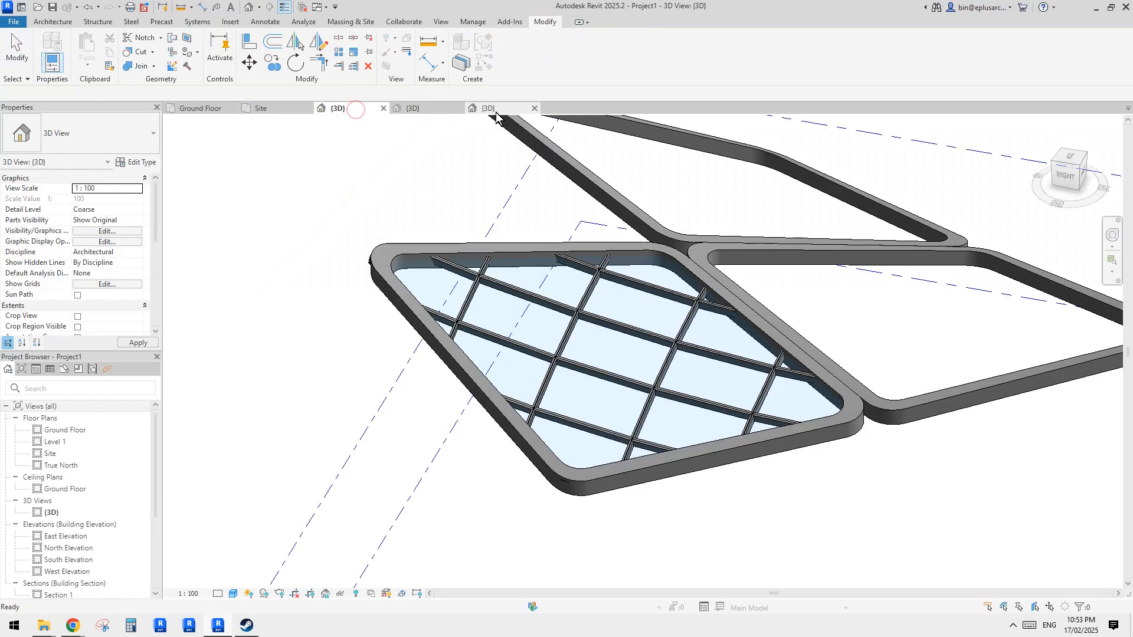
left_click(488, 108)
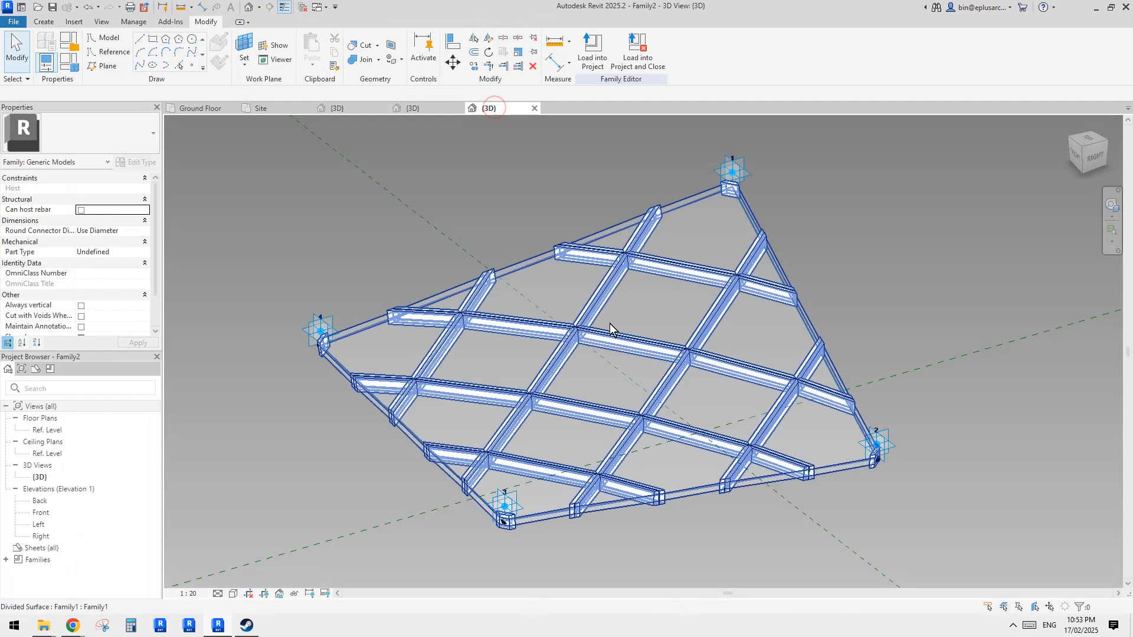
left_click(608, 324)
left_click(106, 242)
type("15")
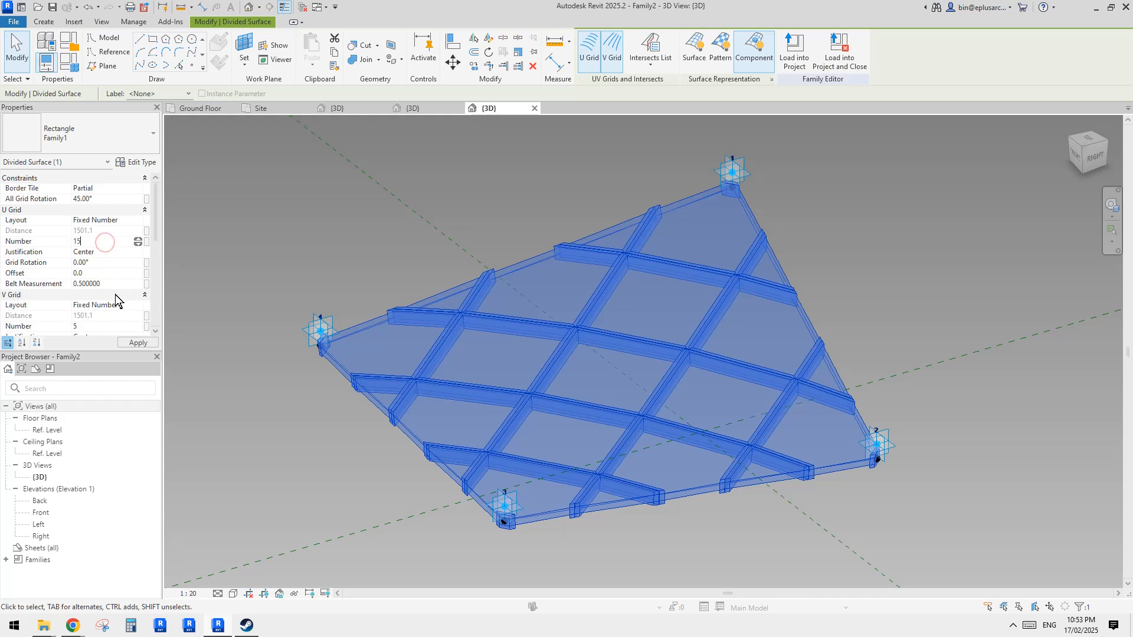
left_click(107, 327)
type("15")
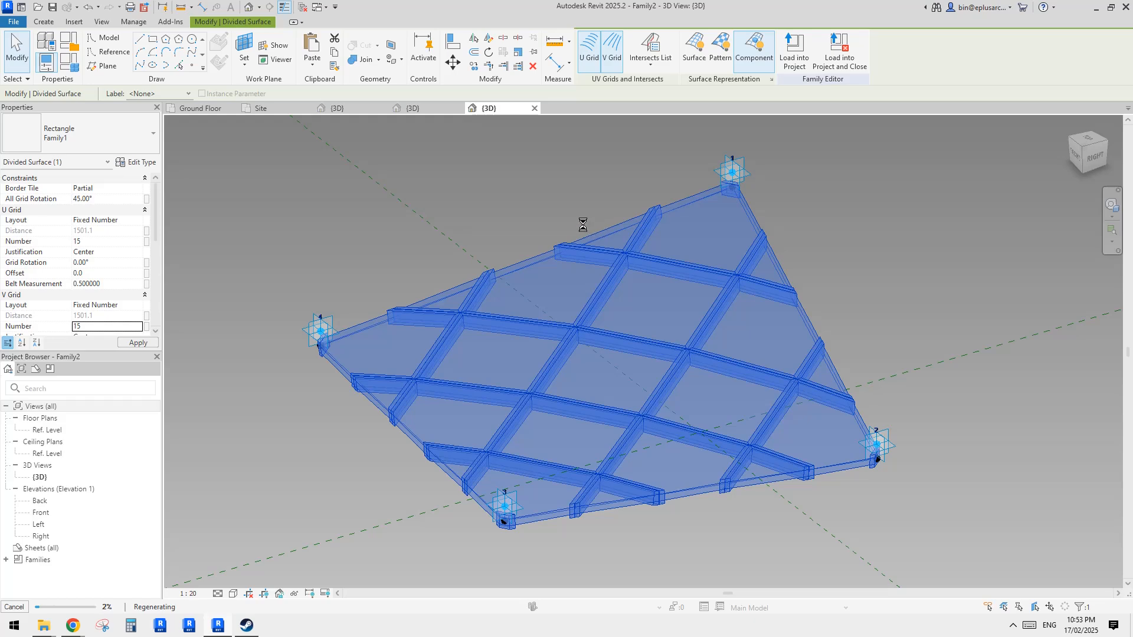
- Load Family2 into Project1, overwriting the existing version
left_click(436, 110)
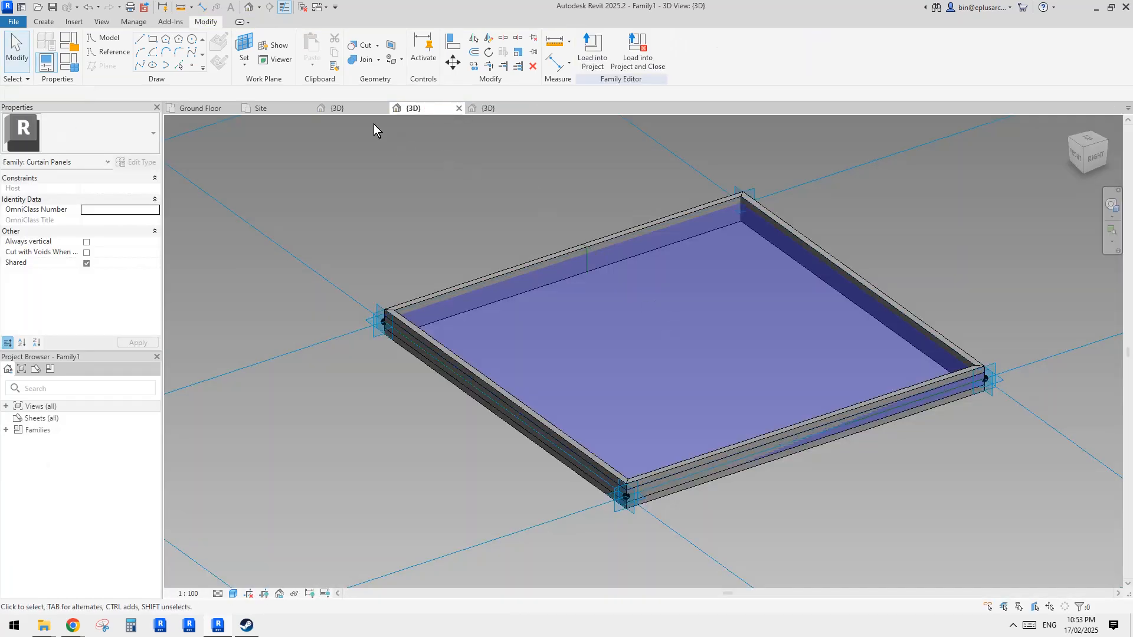
left_click(347, 108)
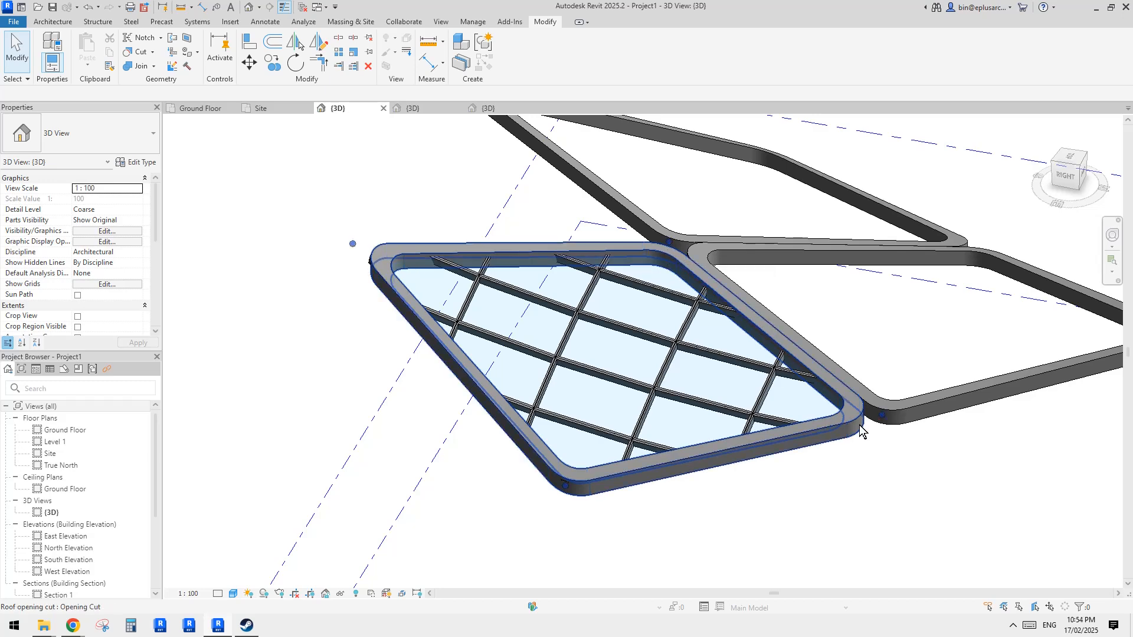
middle_click_drag(667, 315, 640, 335)
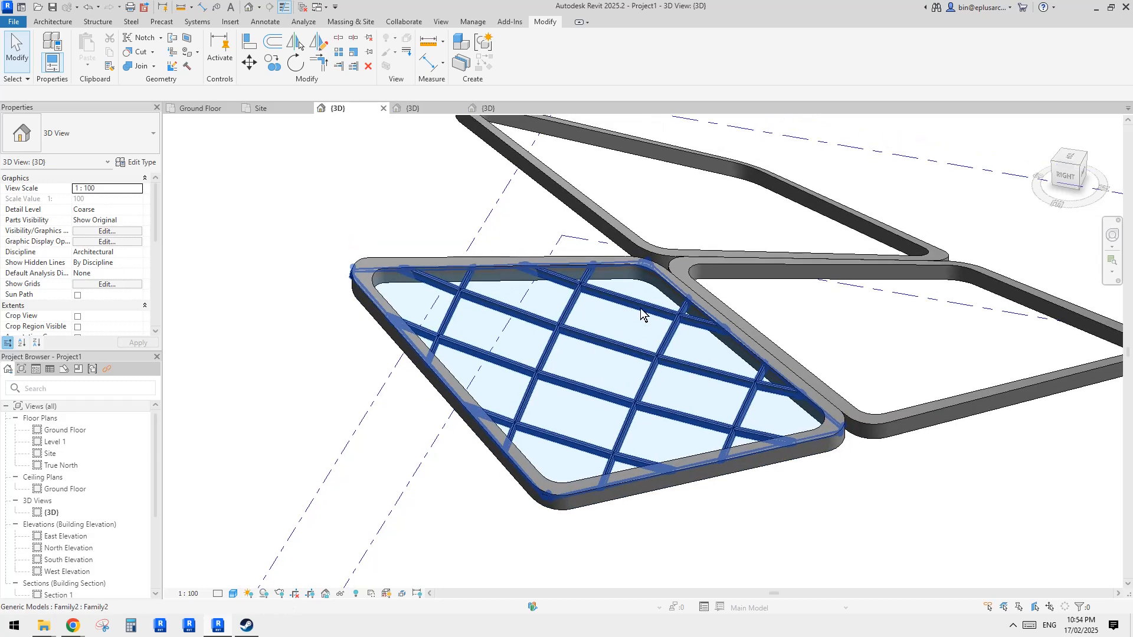
left_click(642, 315)
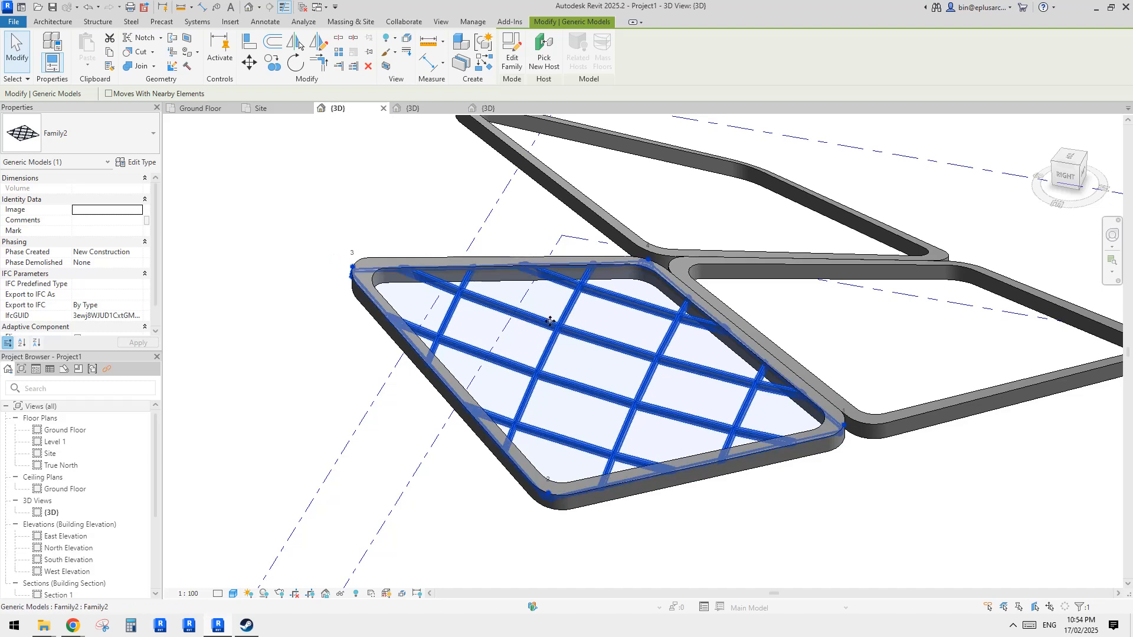
middle_click_drag(469, 383, 466, 386)
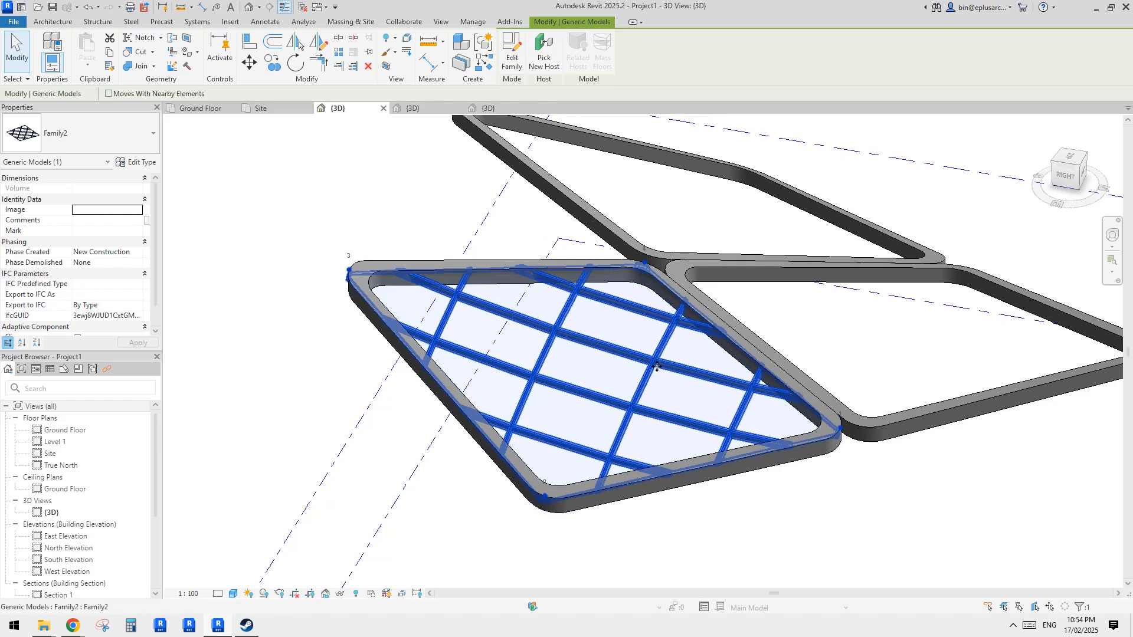
middle_click_drag(657, 392, 649, 395)
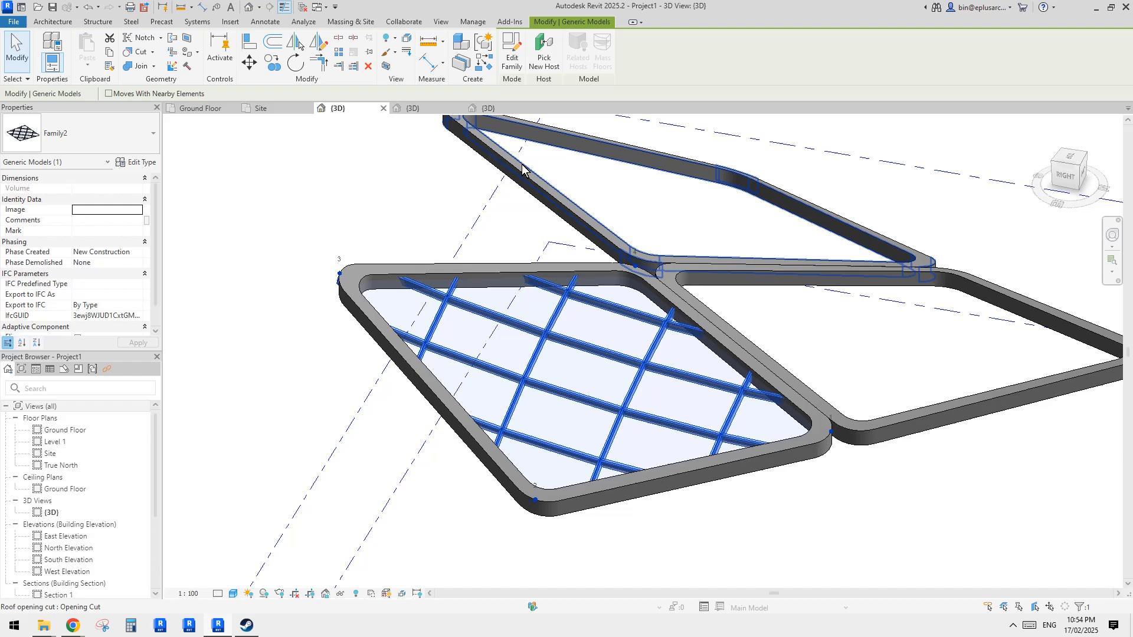
left_click(501, 108)
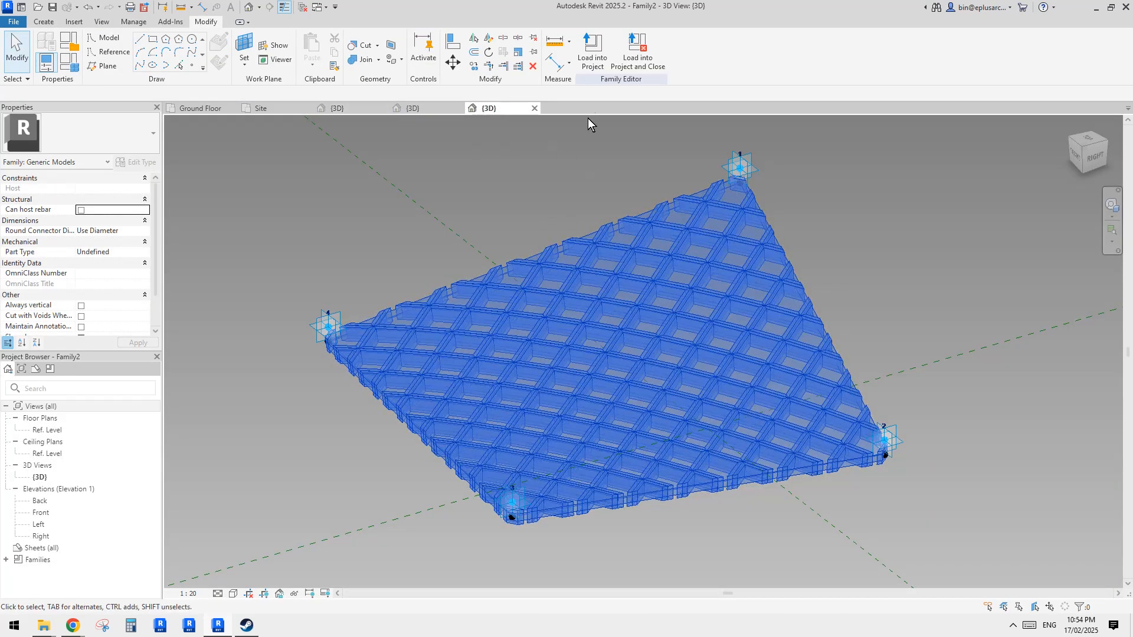
left_click(592, 57)
left_click(649, 407)
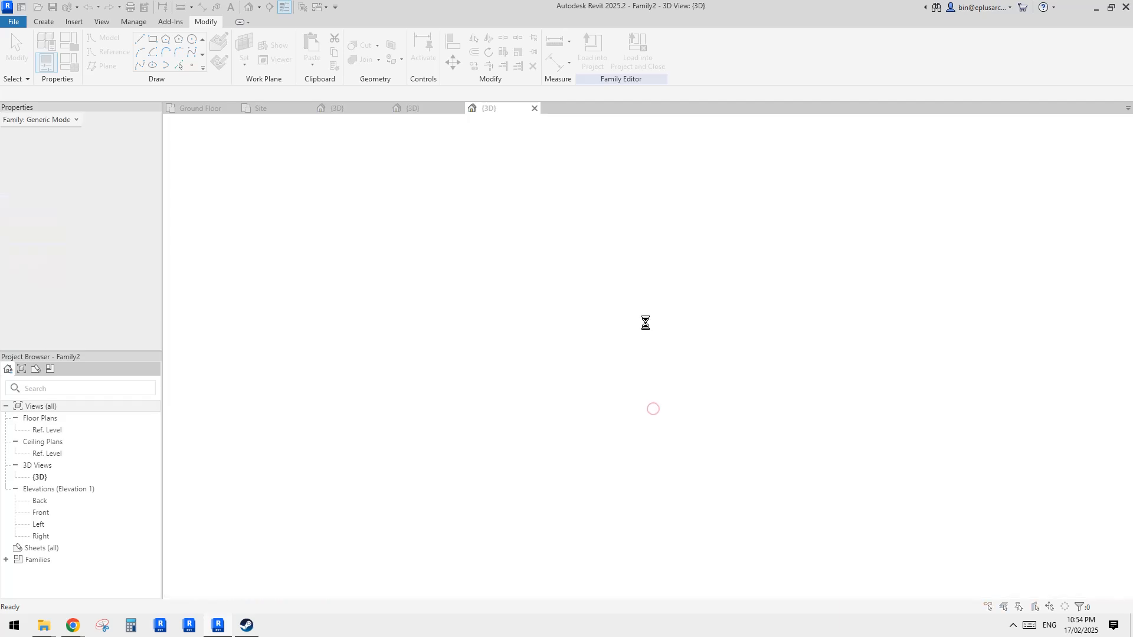
left_click(589, 267)
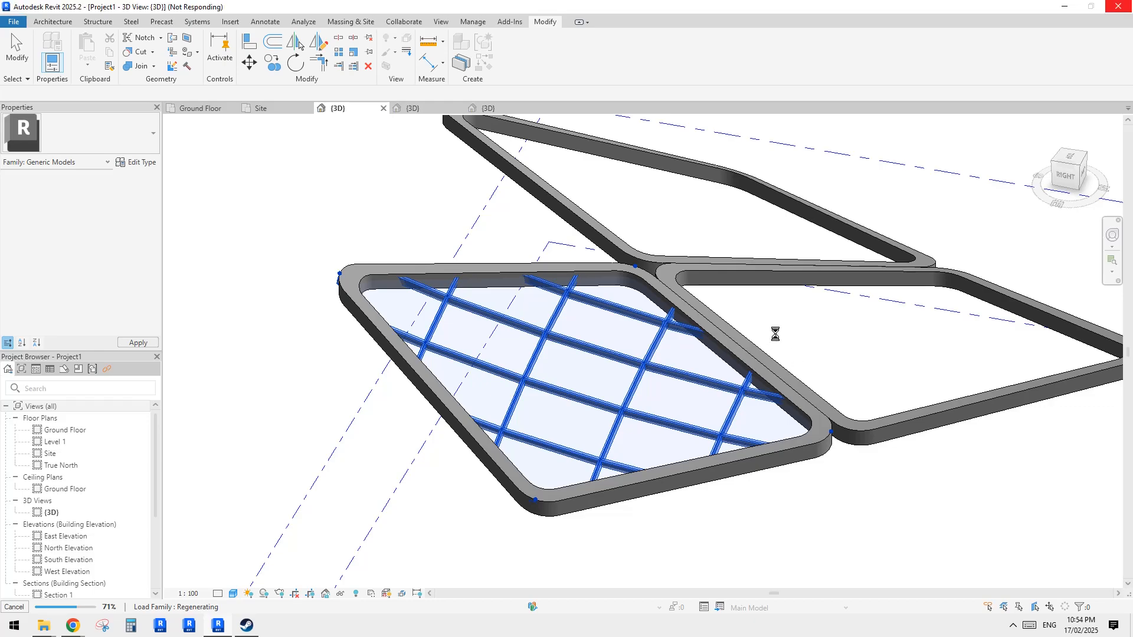
- Inspect the denser panel grid and frame on the roof opening in the project's 3D view
middle_click_drag(763, 355, 613, 254)
scroll(704, 347, "down", 3)
scroll(575, 373, "up", 2)
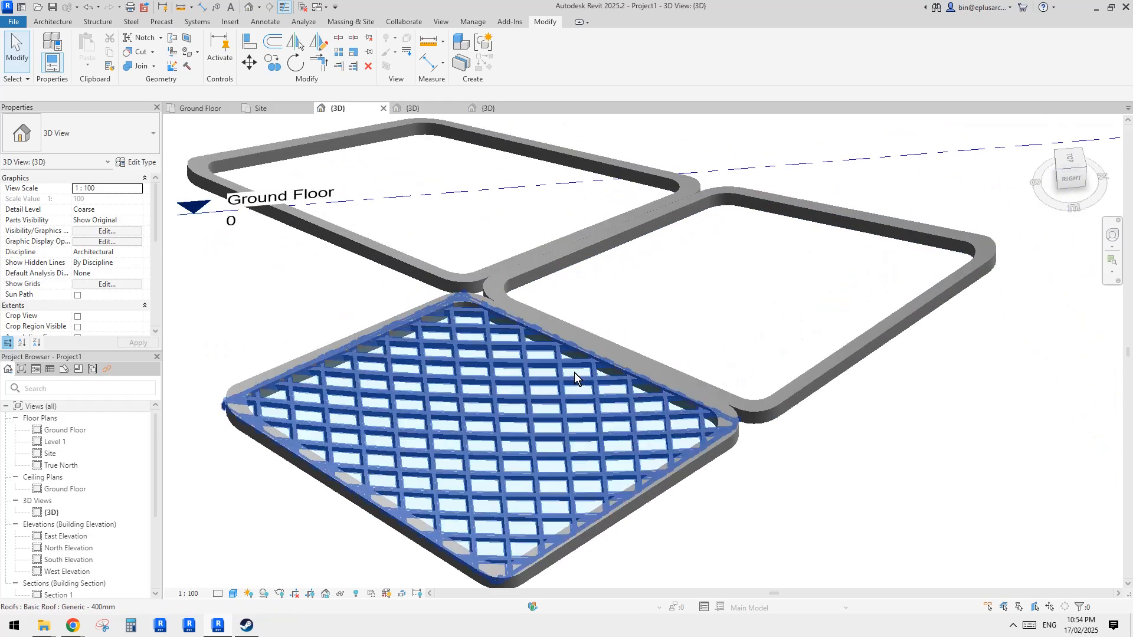
middle_click_drag(575, 373, 618, 474, "shift")
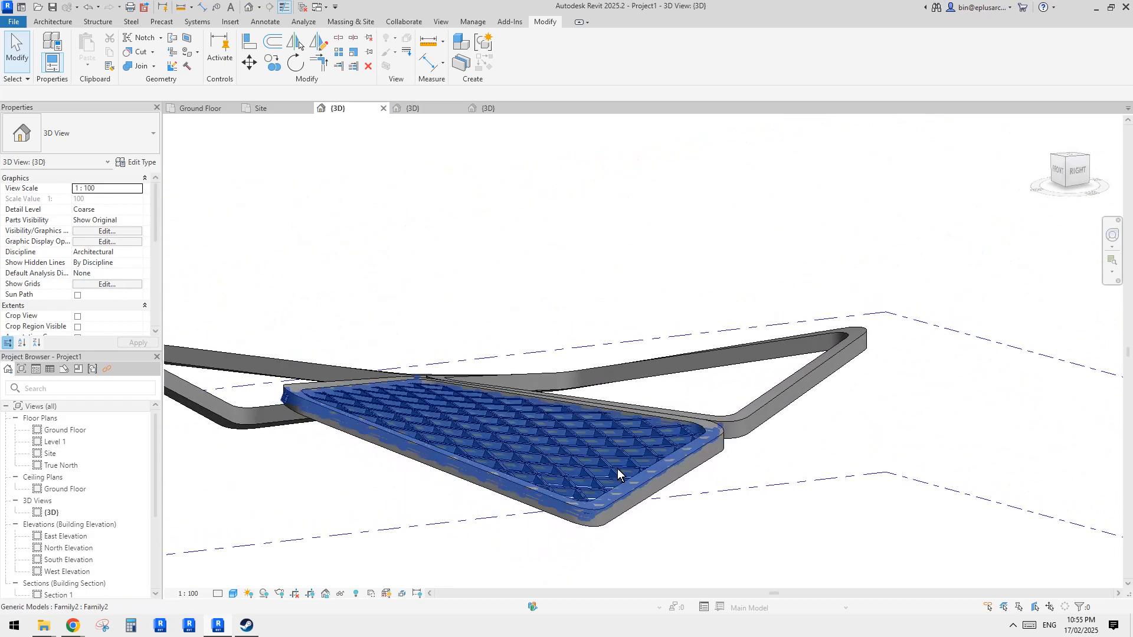
middle_click_drag(804, 505, 741, 494, "shift")
key("Tab")
left_click(575, 419)
mouse_move(653, 423)
middle_mouse_down("shift")
mouse_move(663, 431)
mouse_move(650, 436)
mouse_move(619, 399)
mouse_move(599, 409)
mouse_move(610, 436)
mouse_move(621, 396)
mouse_move(708, 451)
mouse_move(772, 428)
mouse_move(782, 410)
mouse_move(708, 443)
mouse_move(618, 423)
mouse_move(637, 381)
mouse_move(650, 413)
middle_mouse_up("shift")
key("Escape")
scroll(654, 394, "up", 2)
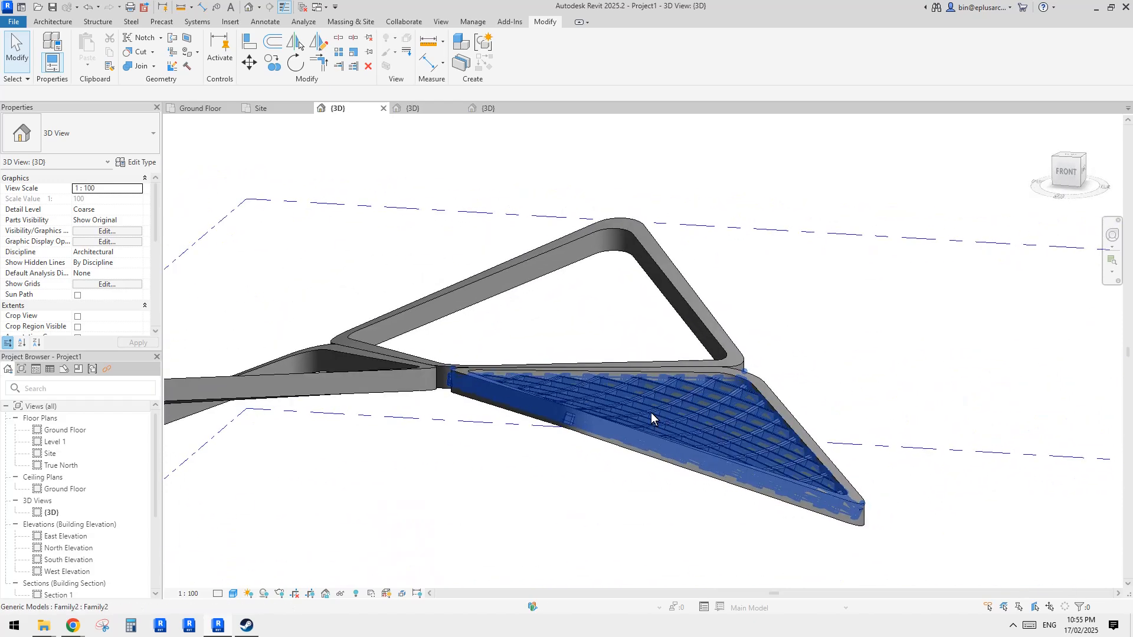
middle_click_drag(690, 499, 713, 389, "shift")
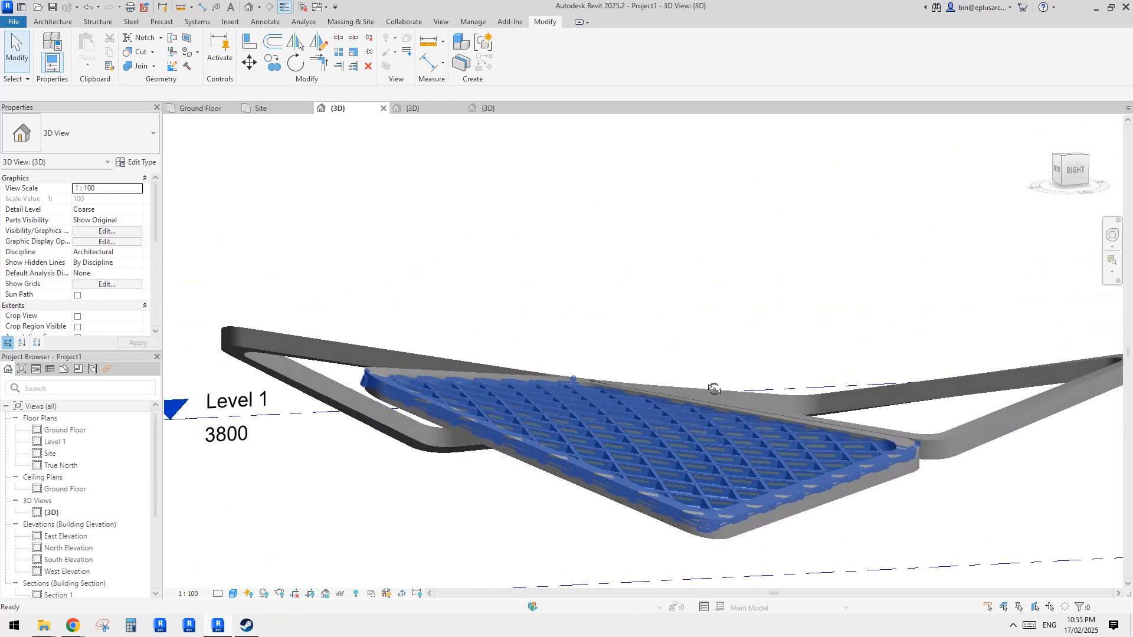
middle_click_drag(576, 417, 592, 348, "shift")
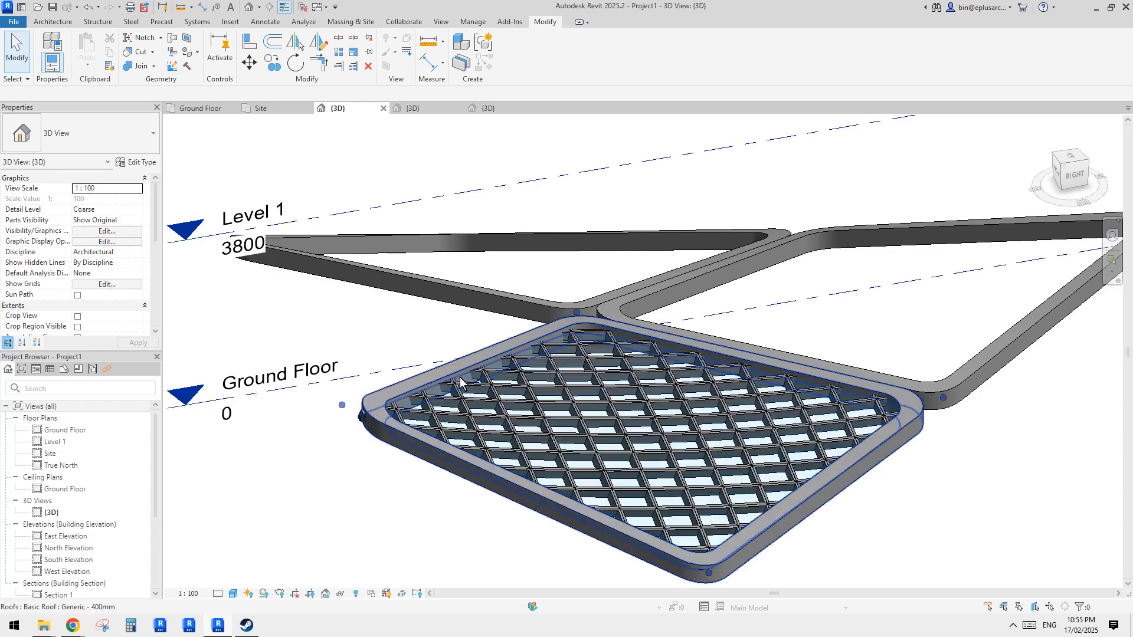
middle_click_drag(764, 515, 702, 304, "shift")
left_click(850, 380)
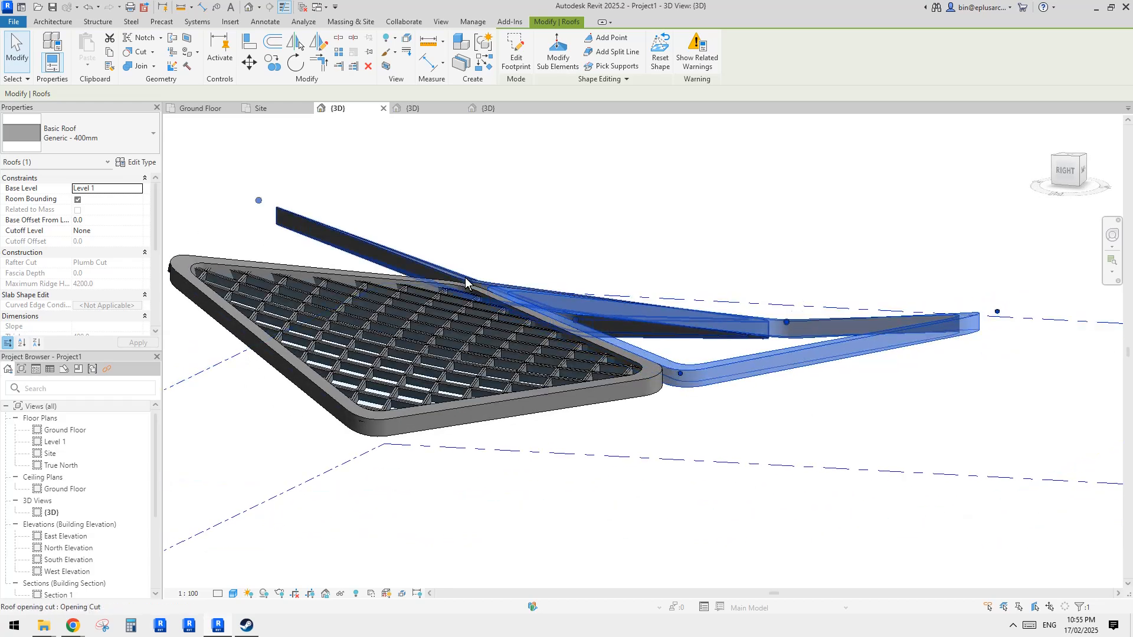
middle_click_drag(806, 313, 788, 457, "shift")
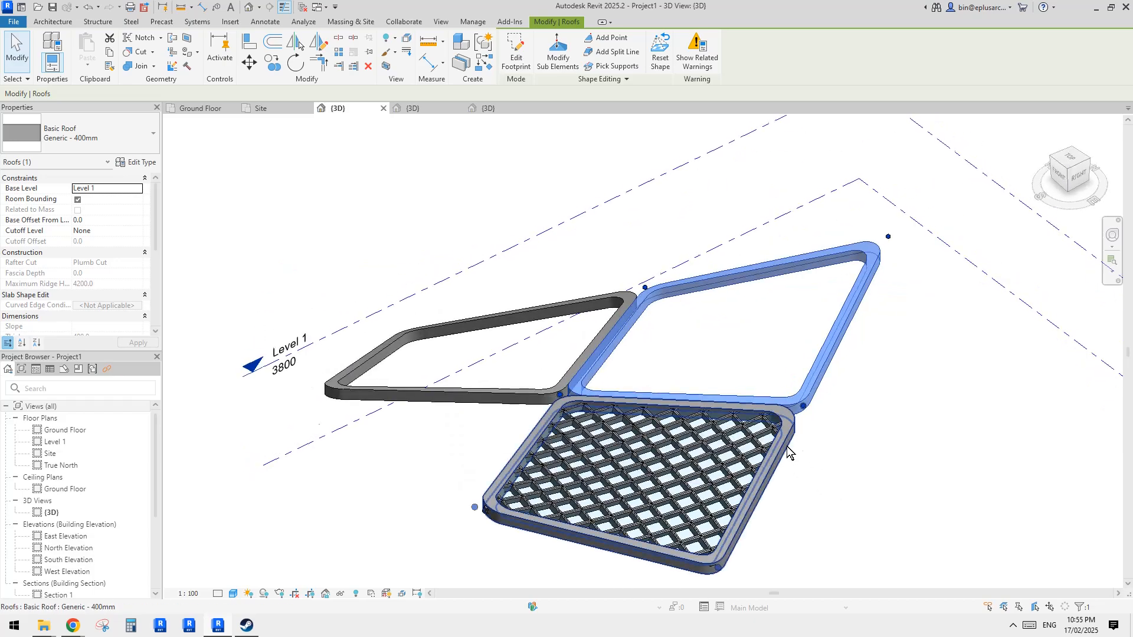
left_click(785, 454)
scroll(739, 398, "up", 3)
key("Tab")
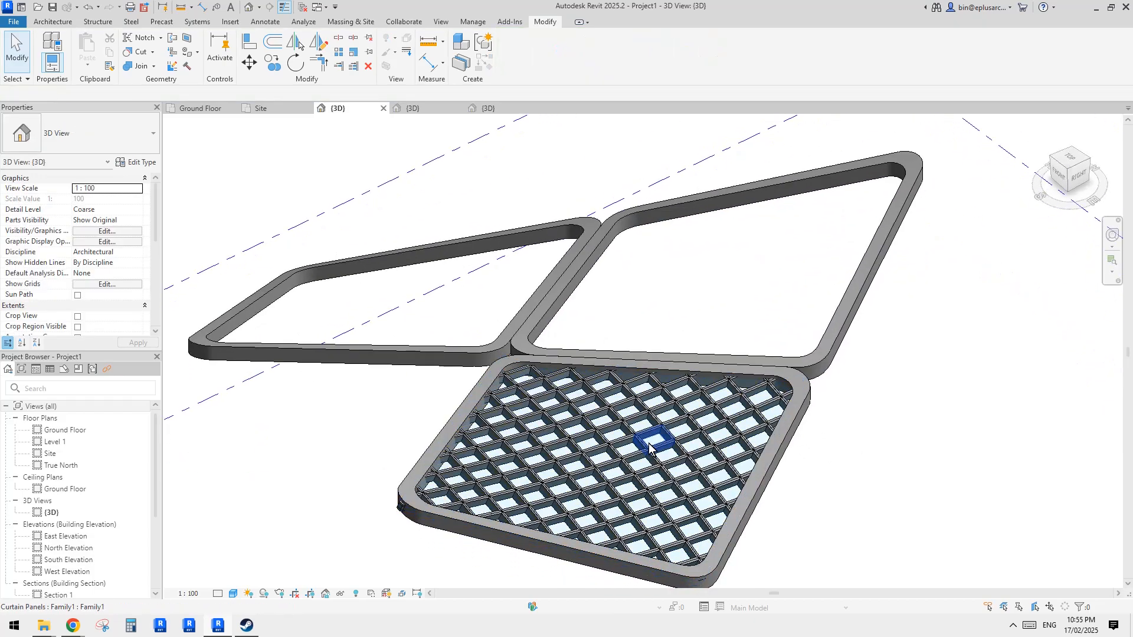
left_click(649, 442)
key("Escape")
middle_click_drag(615, 433, 587, 382)
scroll(591, 418, "up", 1)
- In Family2, dissolve the diamond surface form back into its edge lines
left_click(424, 108)
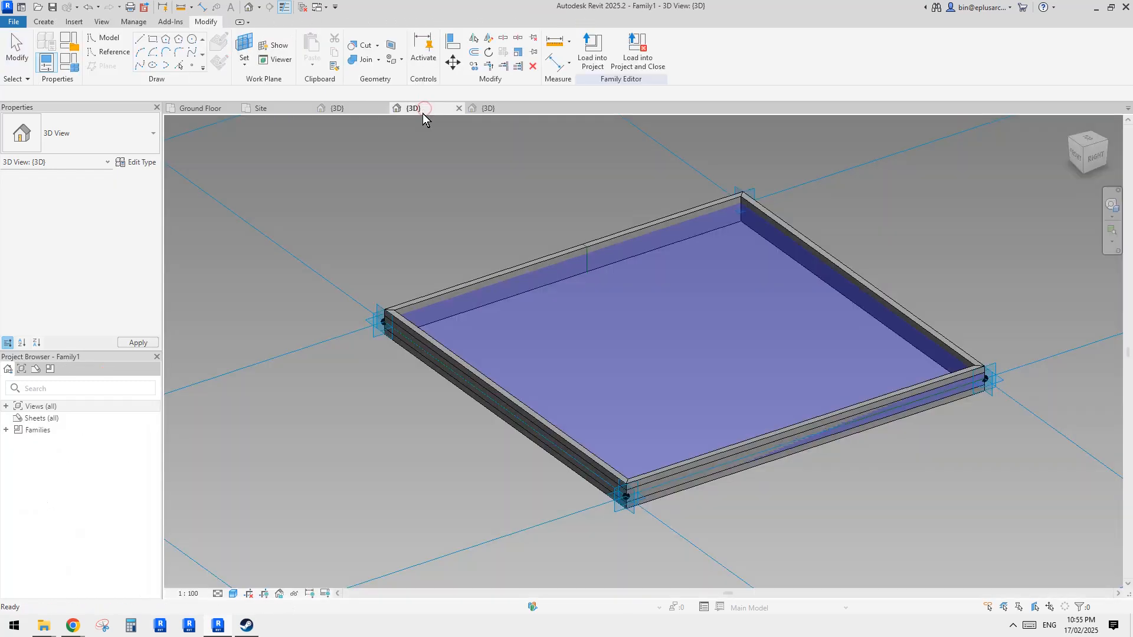
left_click(193, 108)
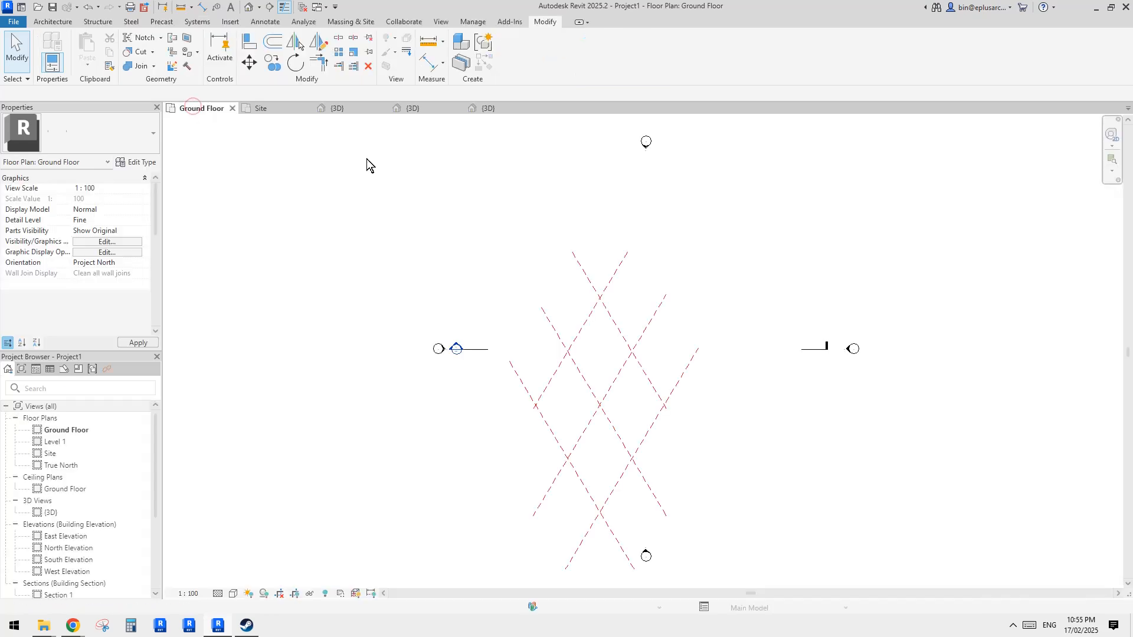
left_click(280, 110)
left_click(420, 110)
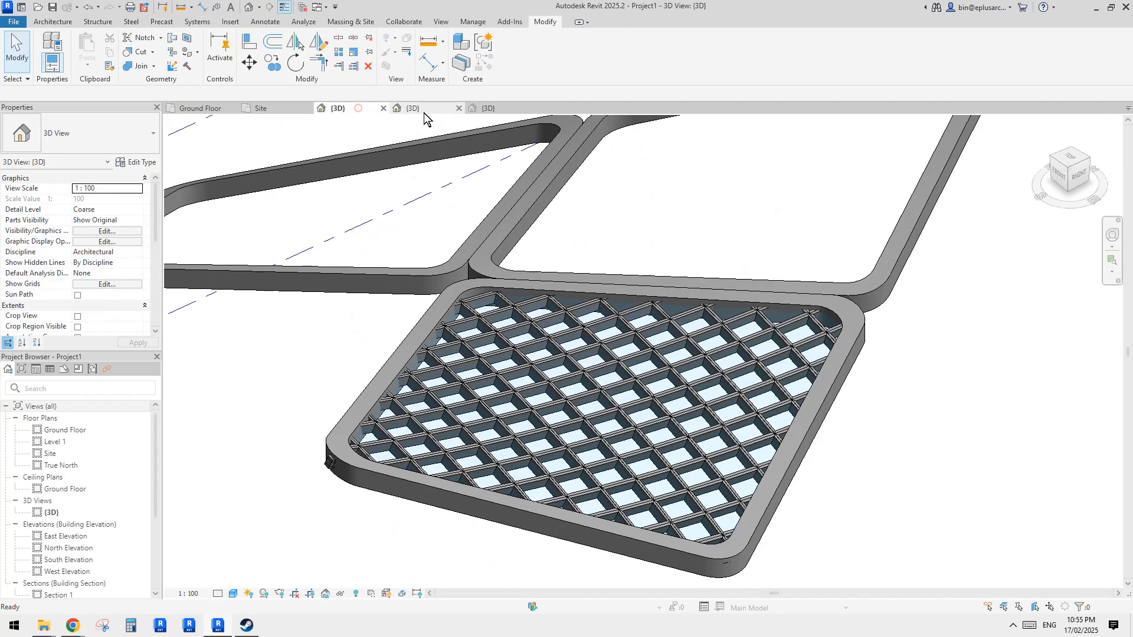
left_click(506, 109)
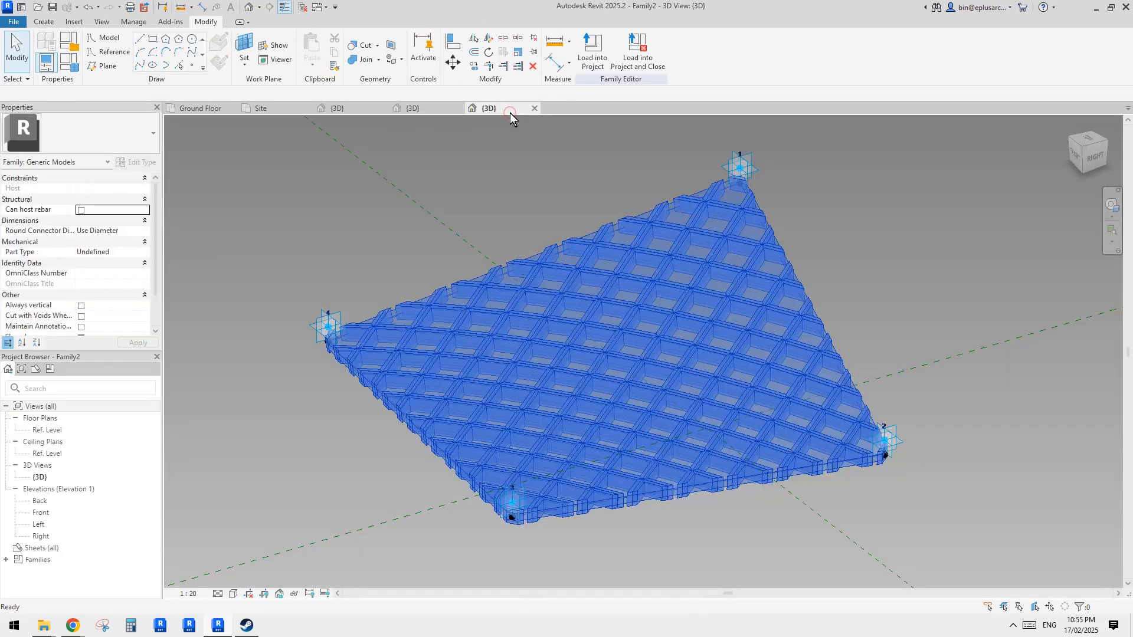
scroll(796, 311, "down", 1)
middle_click_drag(773, 309, 755, 356, "shift")
left_click(706, 324)
scroll(706, 325, "up", 2)
key("Escape")
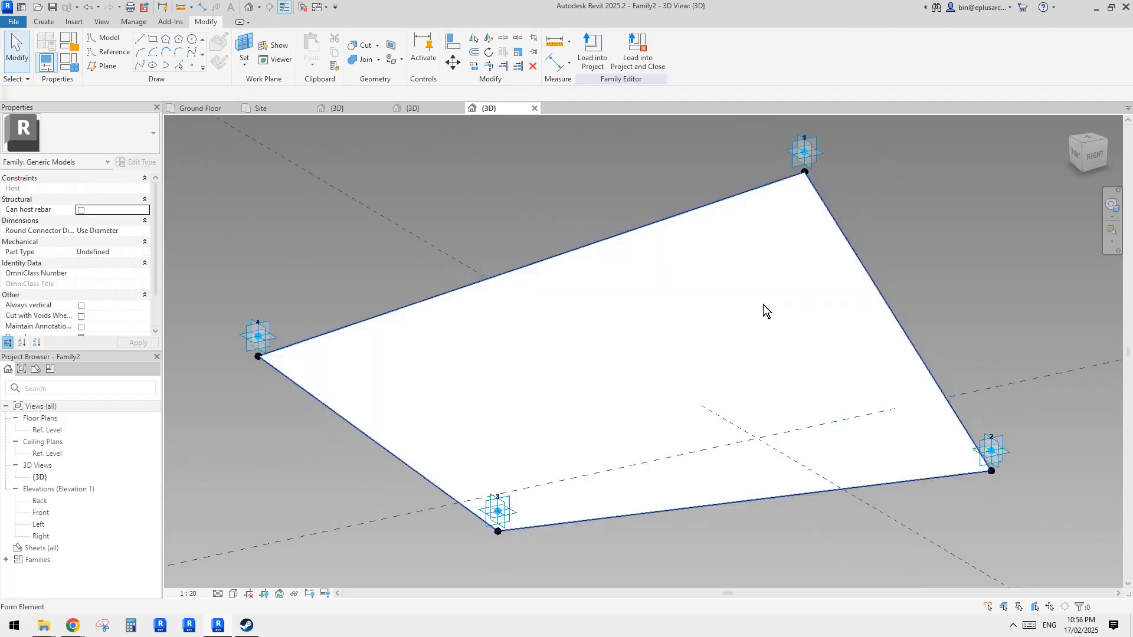
scroll(738, 294, "down", 1)
middle_click_drag(704, 327, 691, 354)
left_click(621, 315)
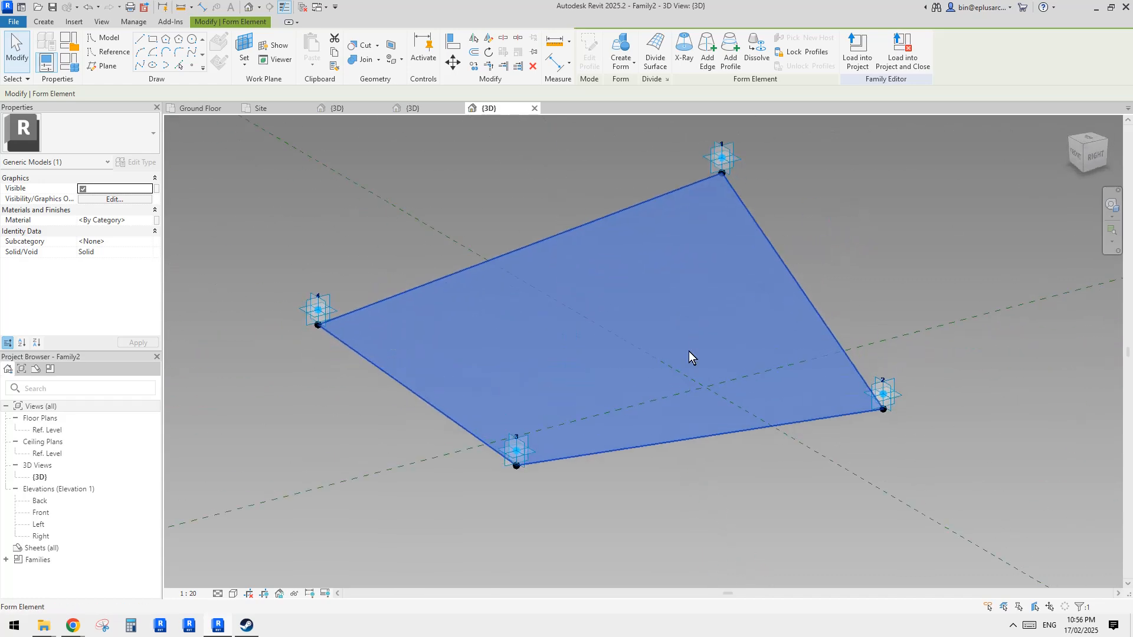
left_click(759, 58)
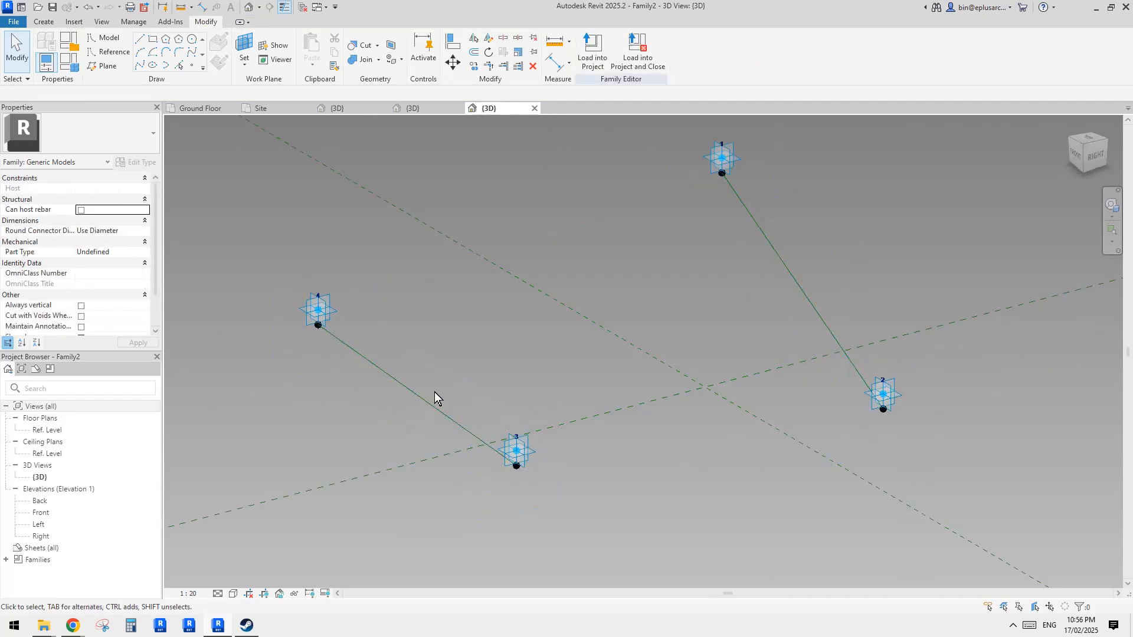
- Select the second and third adaptive placement points of the panel
middle_click_drag(434, 392, 546, 324, "shift")
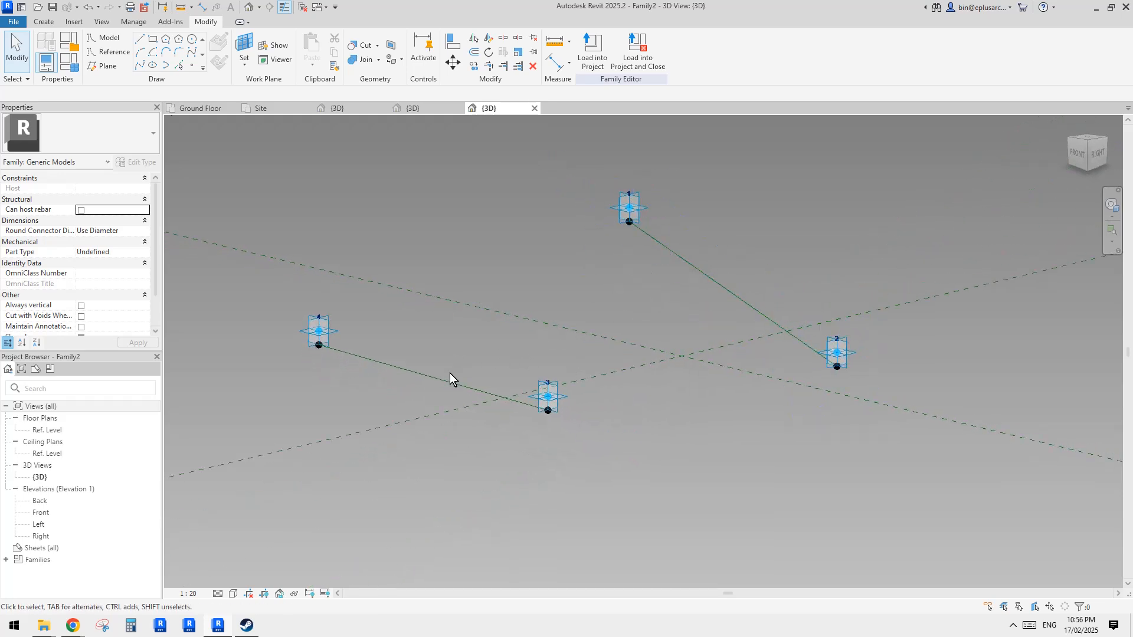
middle_click_drag(617, 304, 649, 352, "shift")
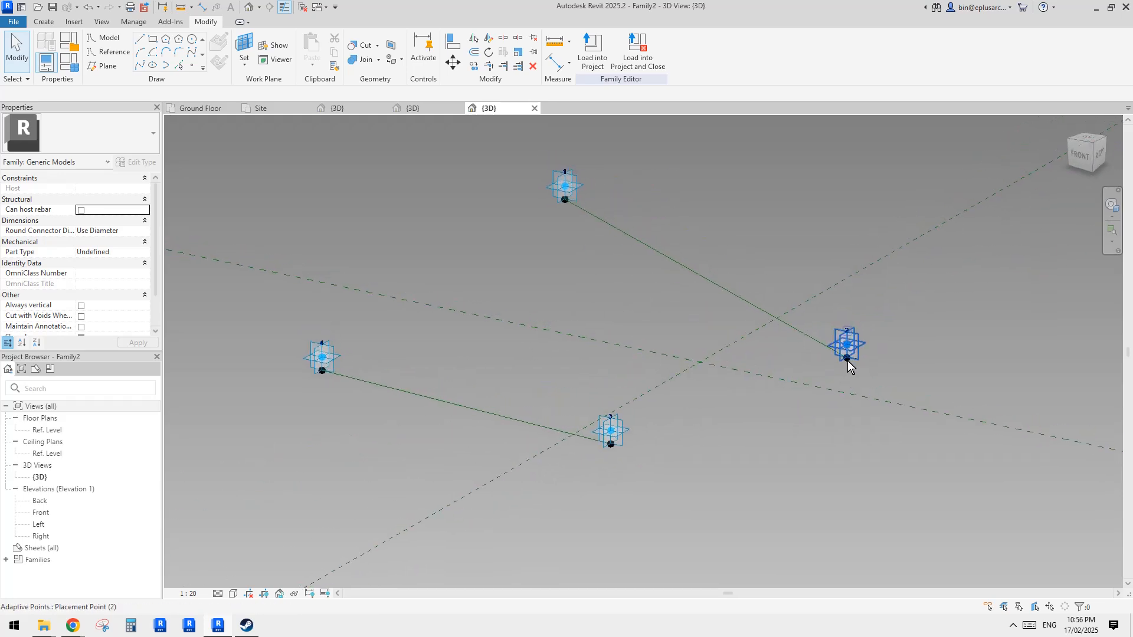
middle_click_drag(848, 366, 504, 277, "shift")
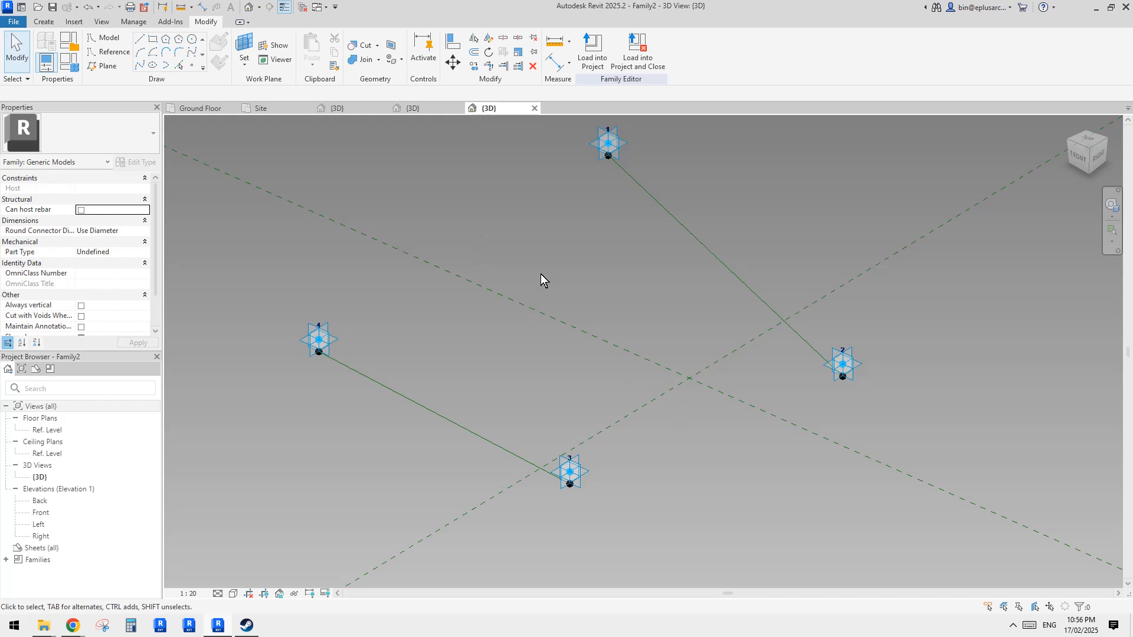
middle_click_drag(589, 303, 586, 278)
left_click_drag(853, 372, 854, 371)
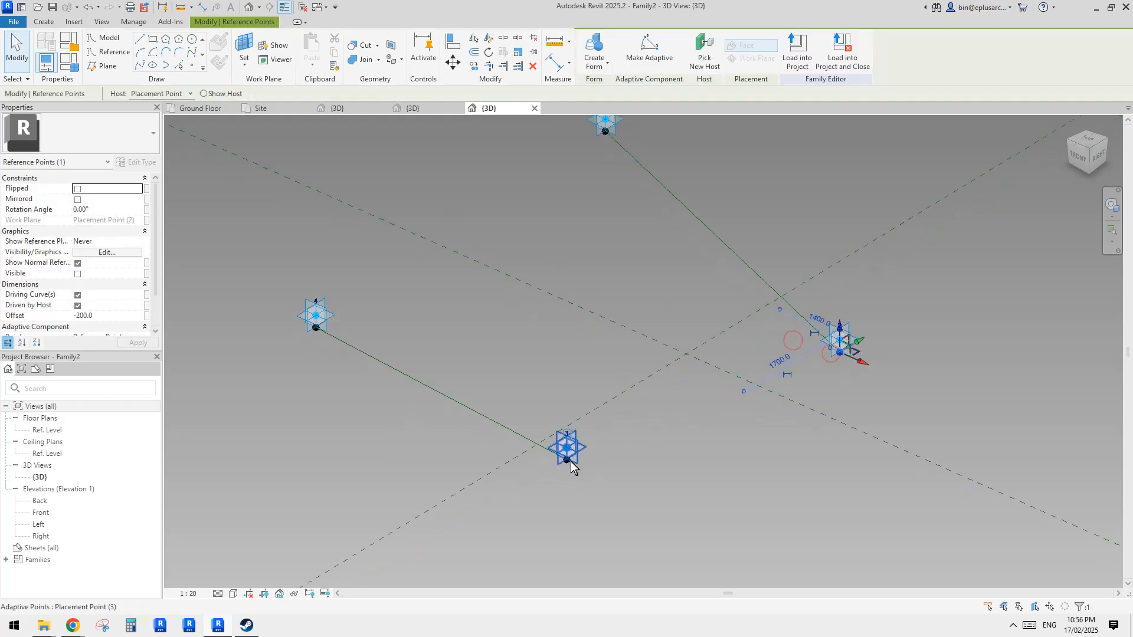
left_click(567, 455, "ctrl")
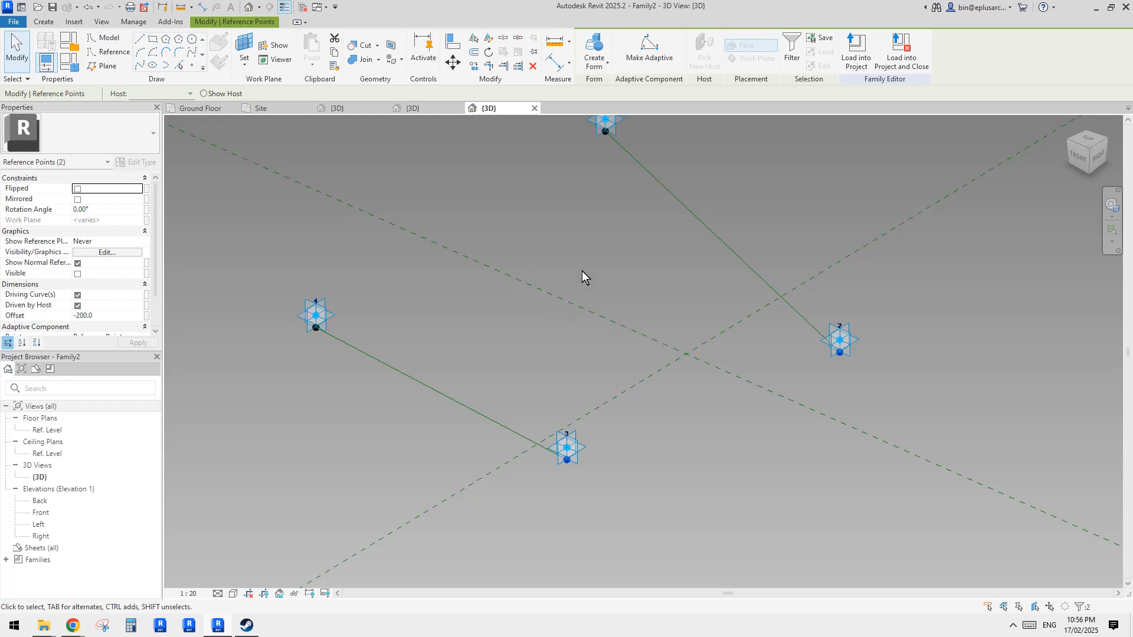
- Convert the panel edge between adaptive points 2 and 3 into a reference line
middle_click_drag(582, 270, 622, 318, "shift")
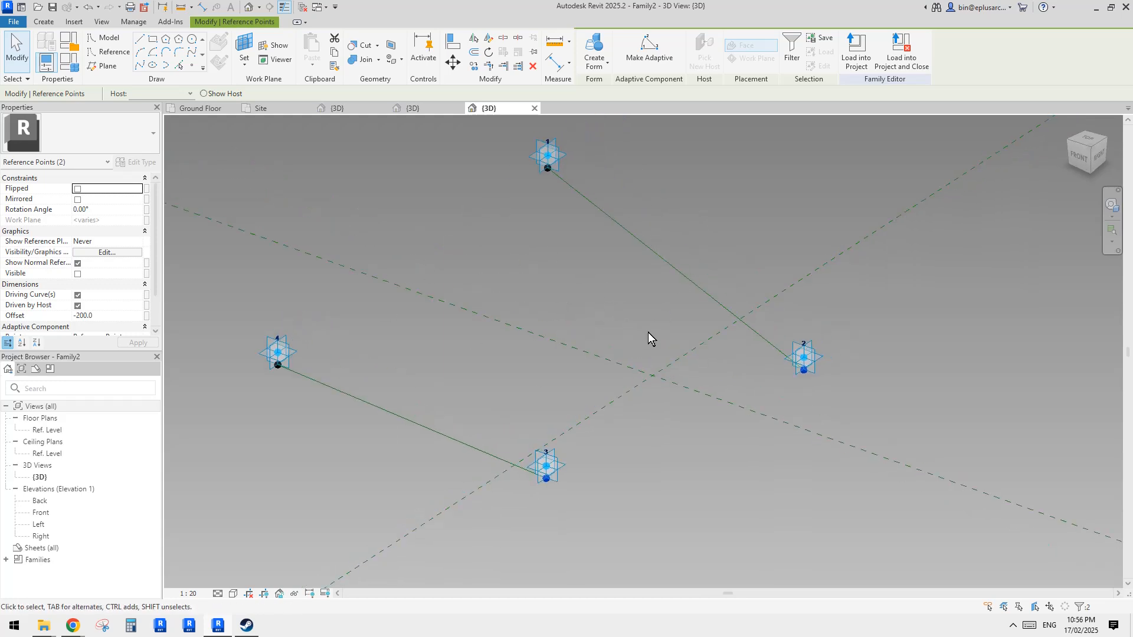
middle_click_drag(553, 343, 539, 348)
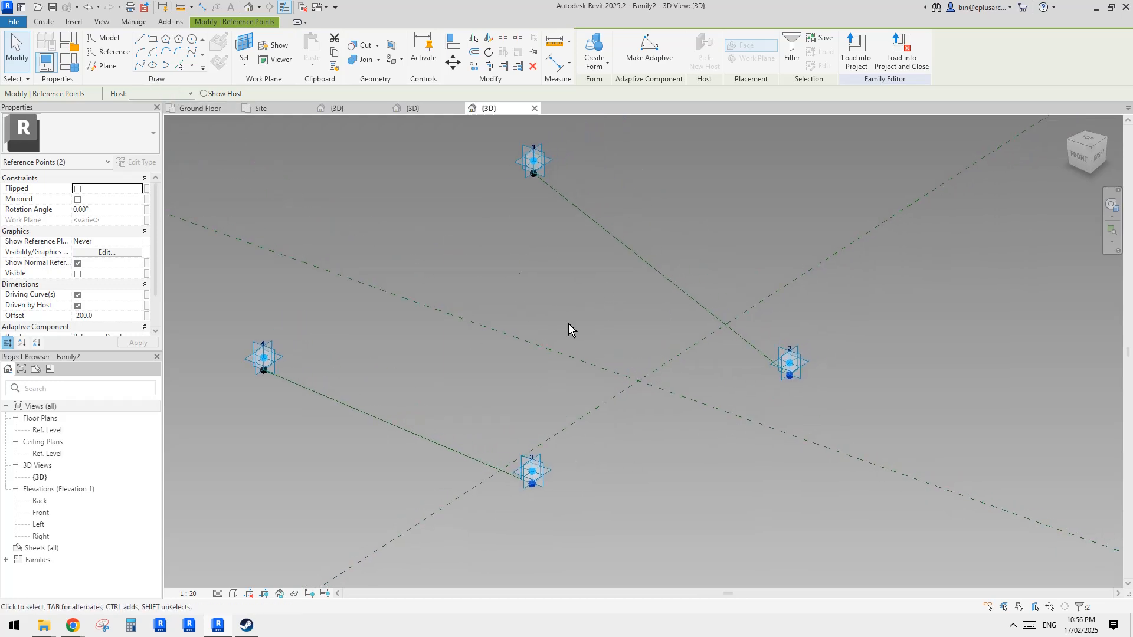
left_click(649, 434)
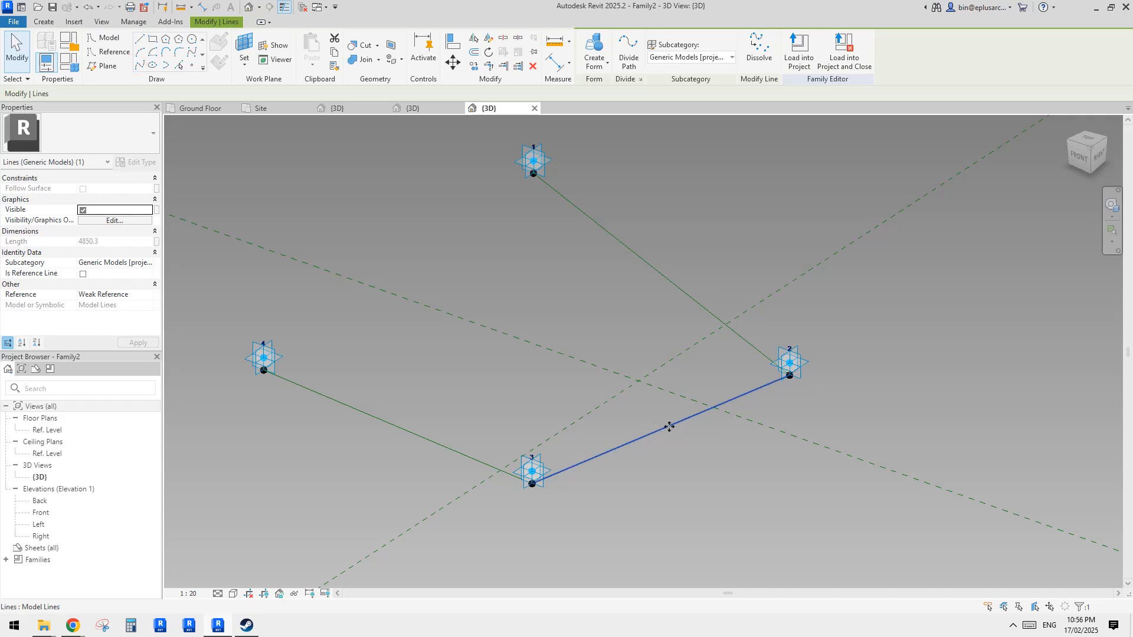
left_click(83, 274)
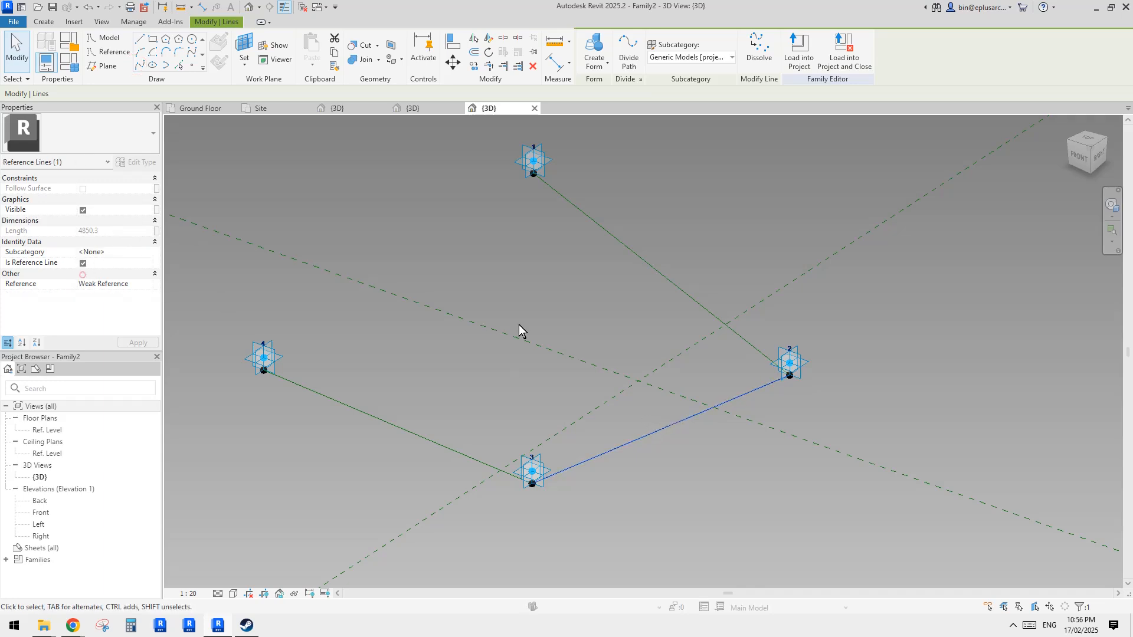
key("Escape")
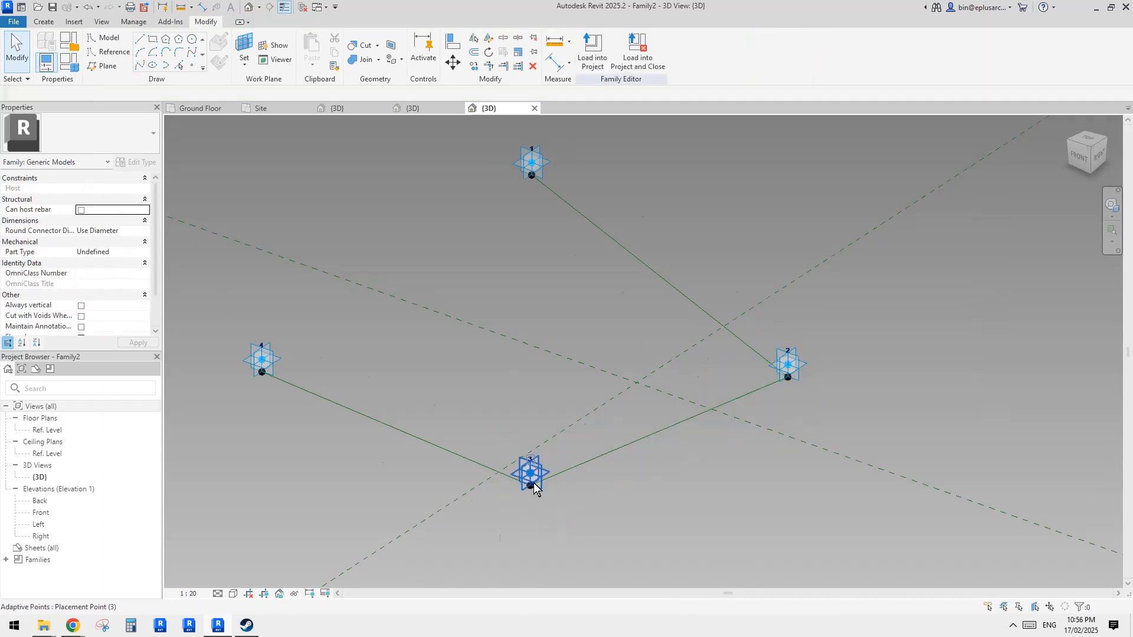
- Convert the panel edge between adaptive points 1 and 4 into a reference line
left_click_drag(545, 199, 549, 203)
left_click_drag(227, 361, 277, 385, "ctrl")
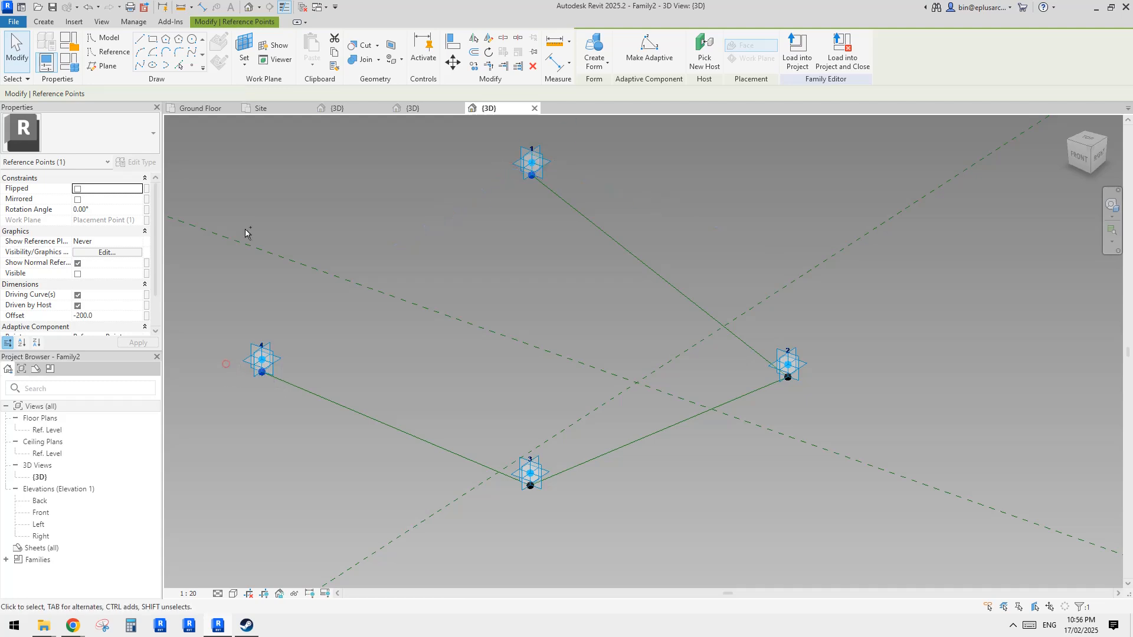
left_click(140, 66)
left_click(82, 274)
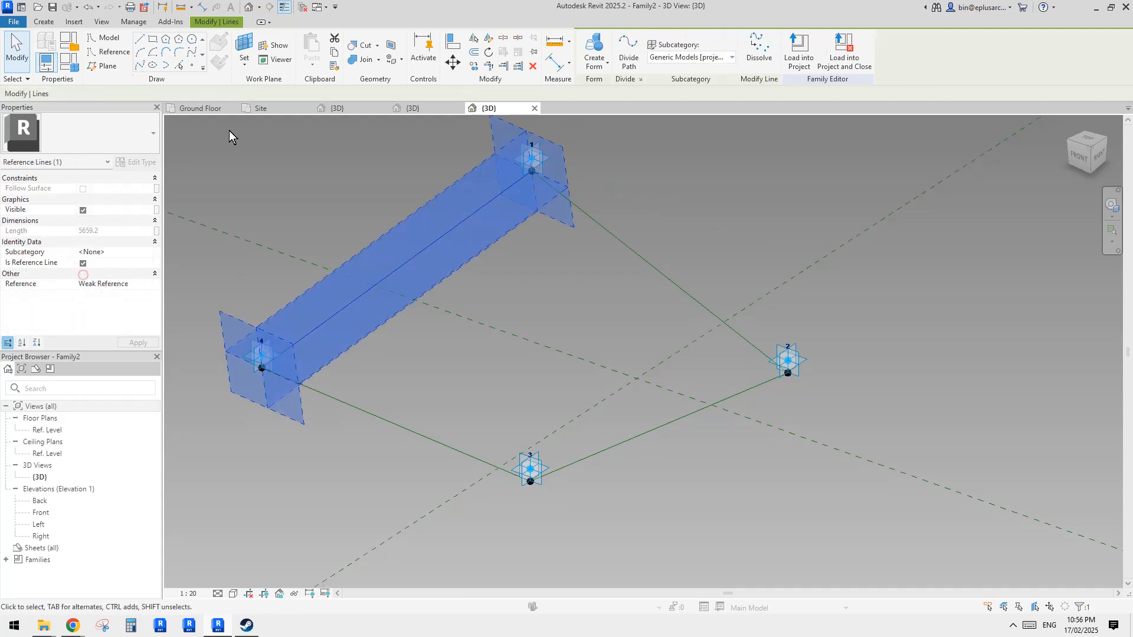
- Place hosted reference points on the edge between points 1 and 4 and on the edge between points 2 and 3
left_click(193, 66)
left_click(214, 49)
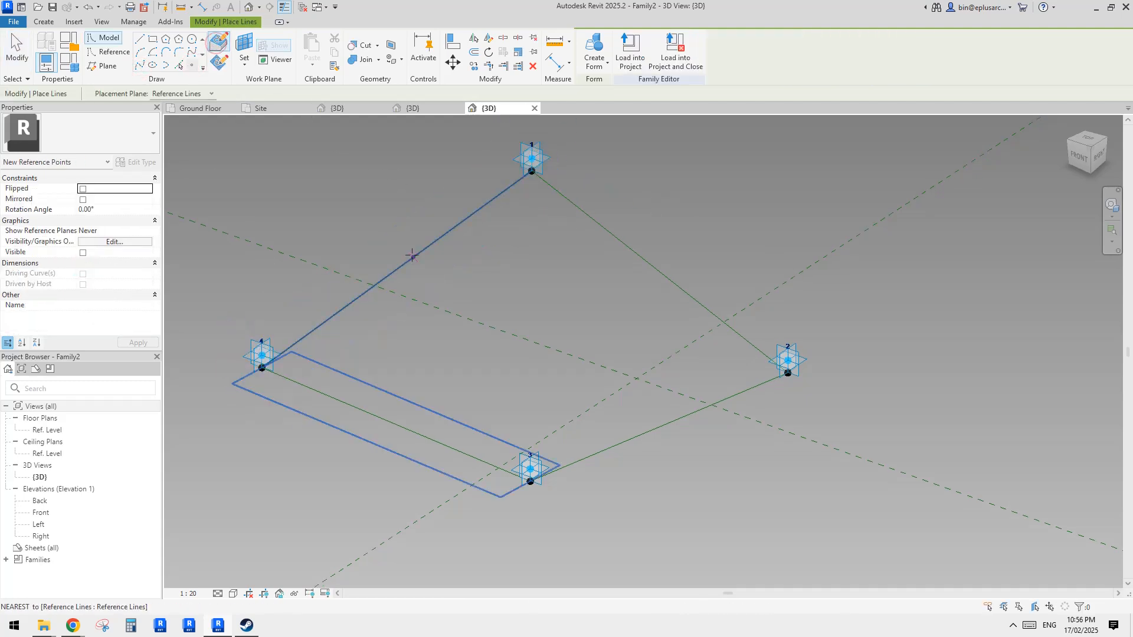
left_click(429, 244)
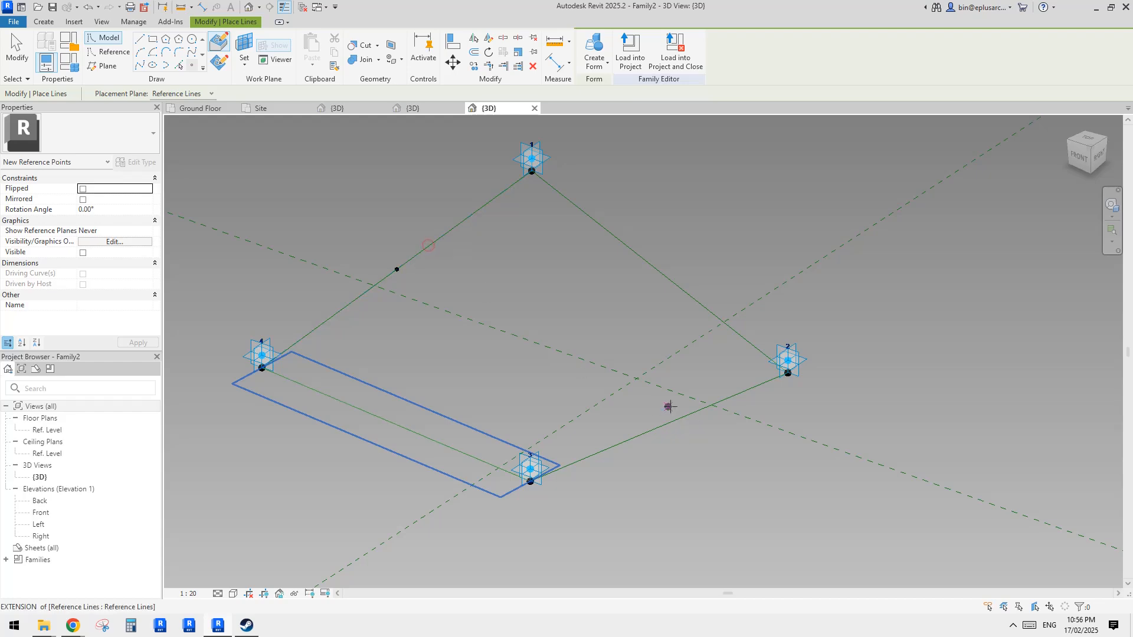
left_click(681, 415)
key("Escape")
key("Escape")
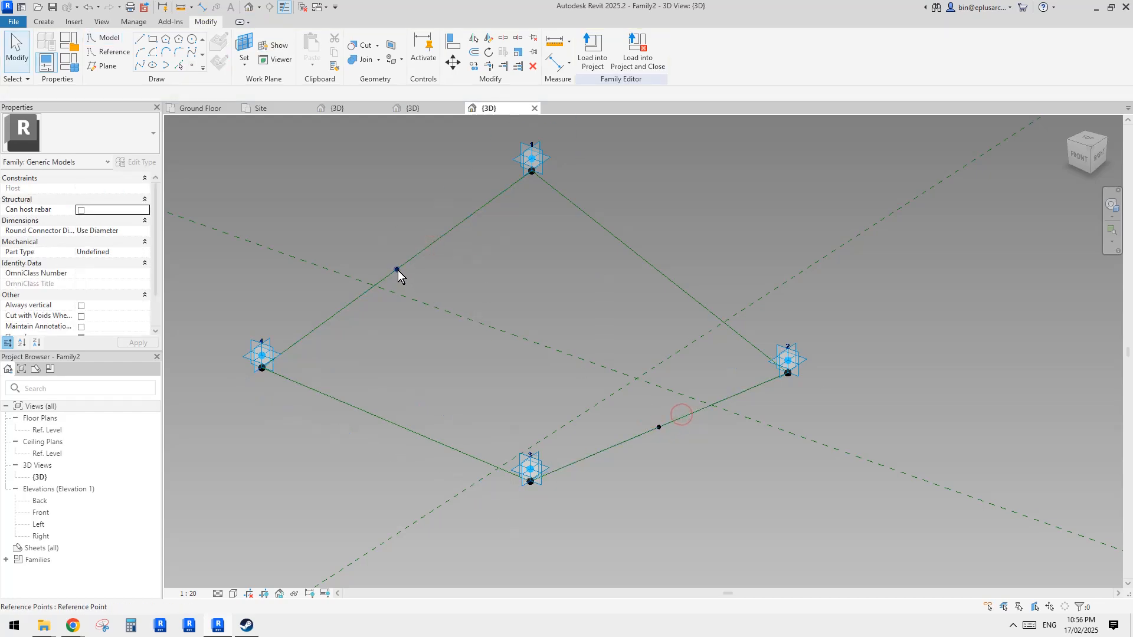
- Examine the panel grid in the project's Site plan view, then return to the family's 3D view
left_click_drag(445, 305, 446, 305)
middle_click_drag(509, 389, 529, 337, "shift")
middle_click_drag(597, 358, 646, 385, "shift")
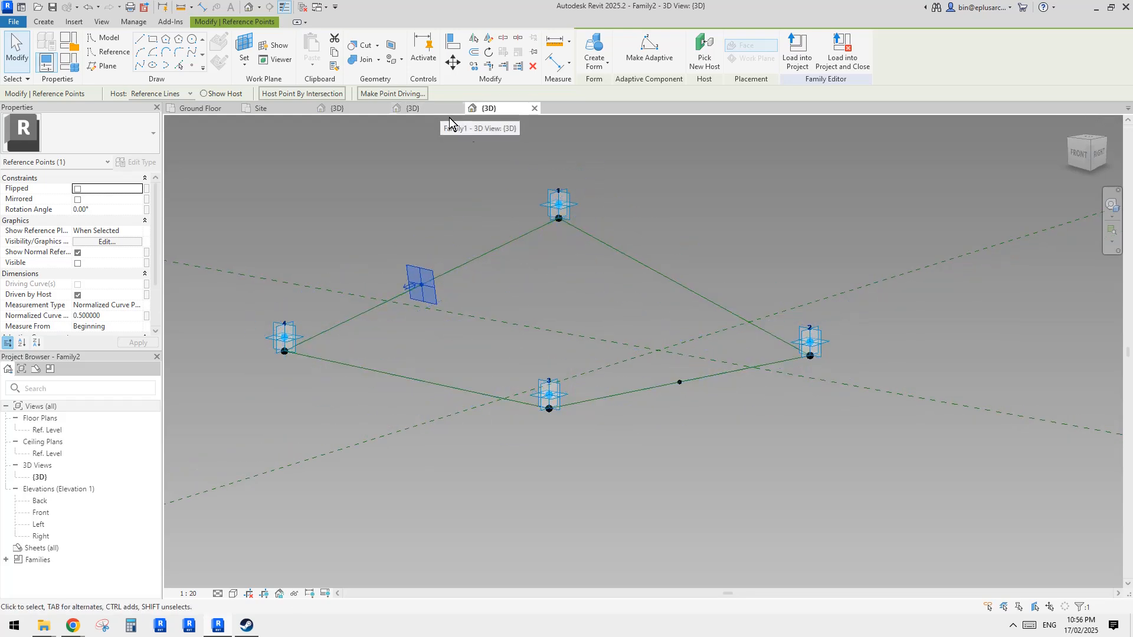
middle_click_drag(550, 252, 555, 265)
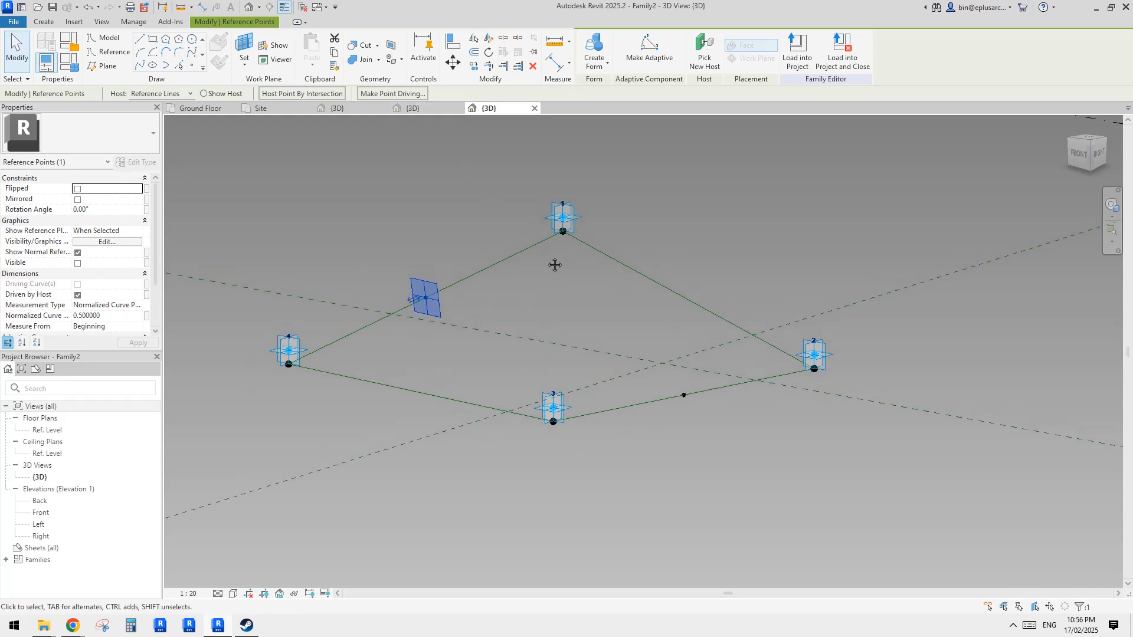
left_click(206, 108)
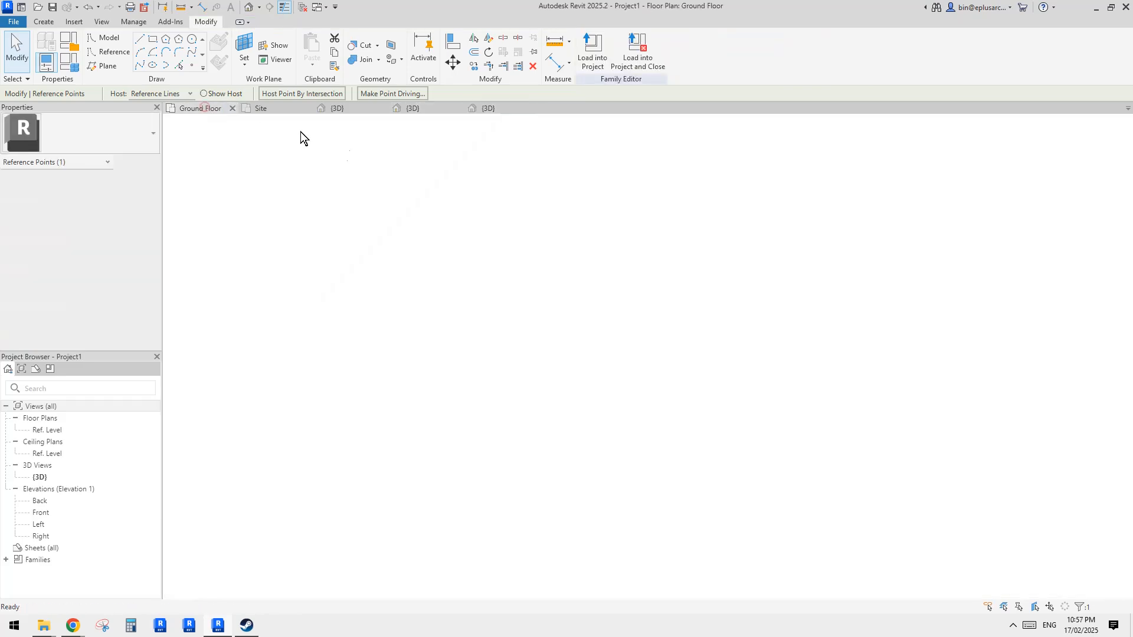
left_click(289, 109)
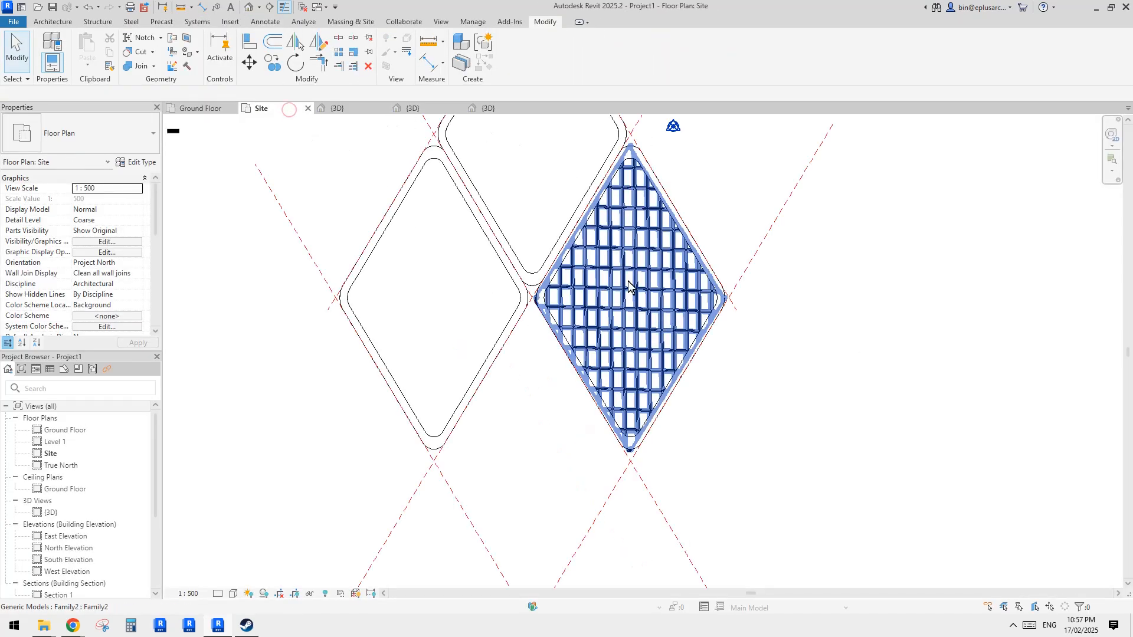
left_click(490, 108)
middle_click_drag(561, 304, 530, 350, "shift")
scroll(533, 344, "up", 2)
middle_click_drag(634, 431, 561, 354, "shift")
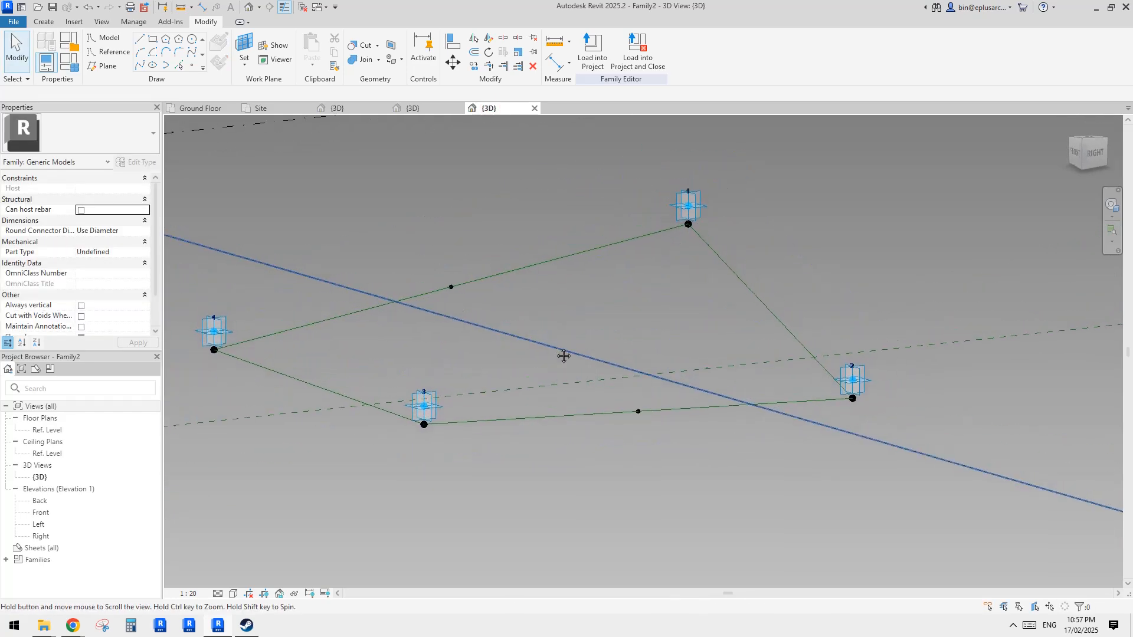
- Join the two hosted edge points with a reference line drawn through them
left_click(454, 292)
middle_click_drag(453, 293, 607, 376, "shift")
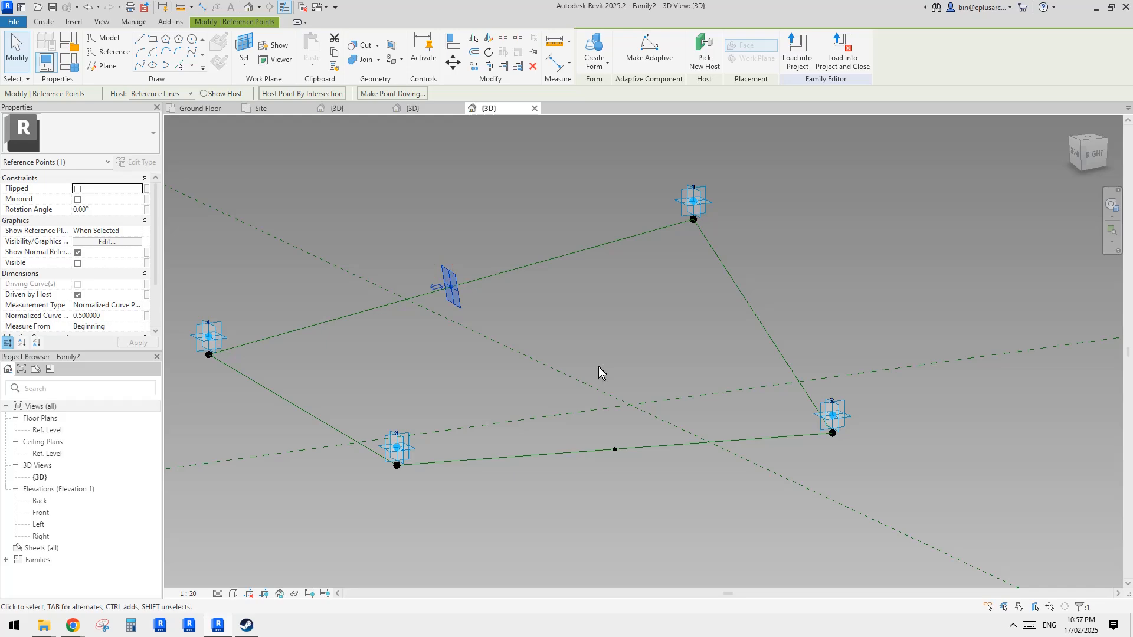
left_click(588, 422, "ctrl")
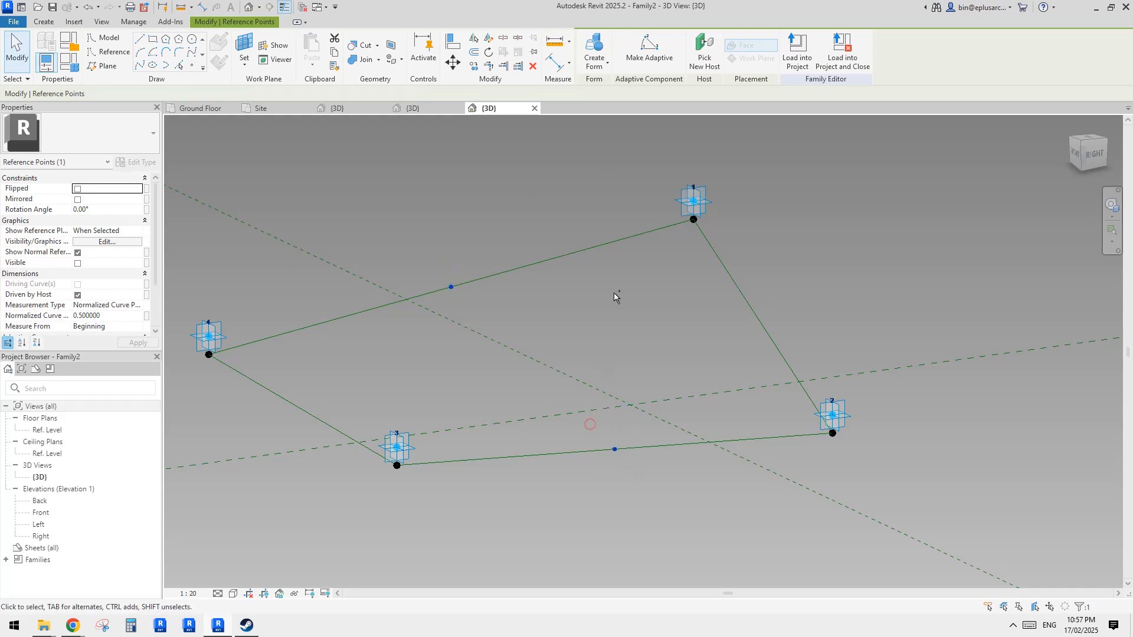
left_click(140, 65)
left_click(83, 274)
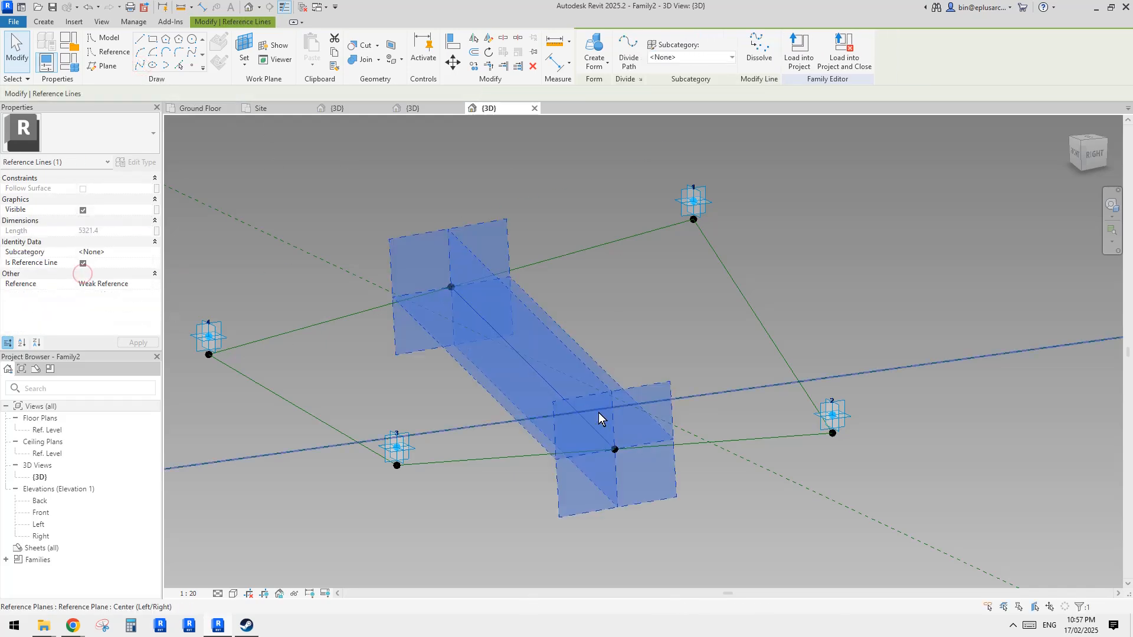
- Place a reference point at the midpoint of the new connecting reference line
middle_click_drag(599, 412, 473, 311, "shift")
left_click(192, 65)
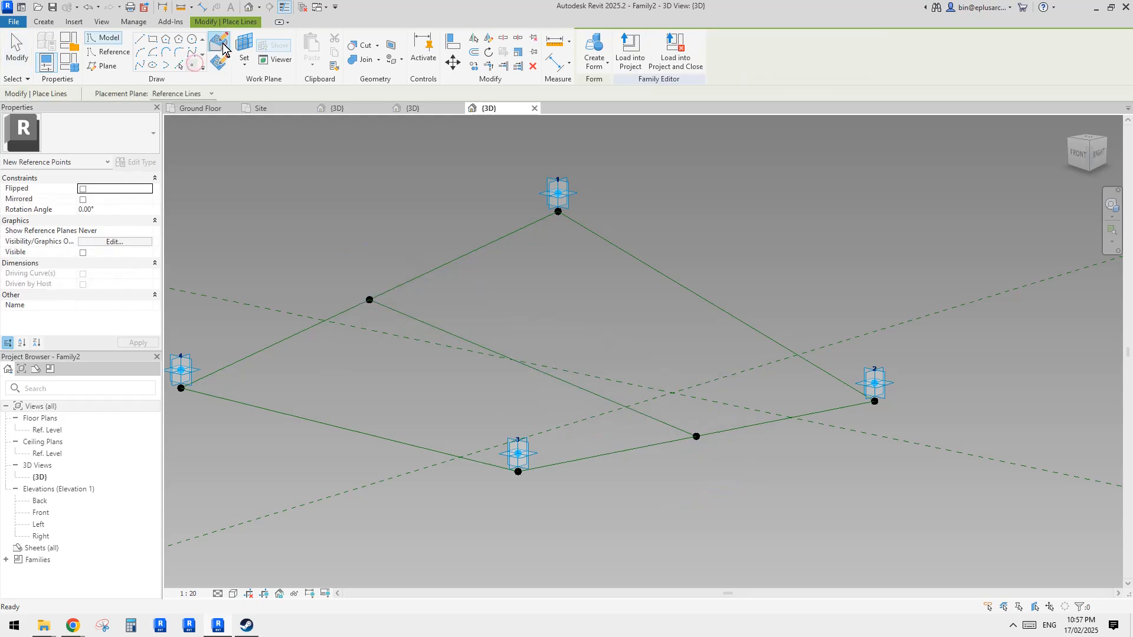
left_click(547, 375)
key("Escape")
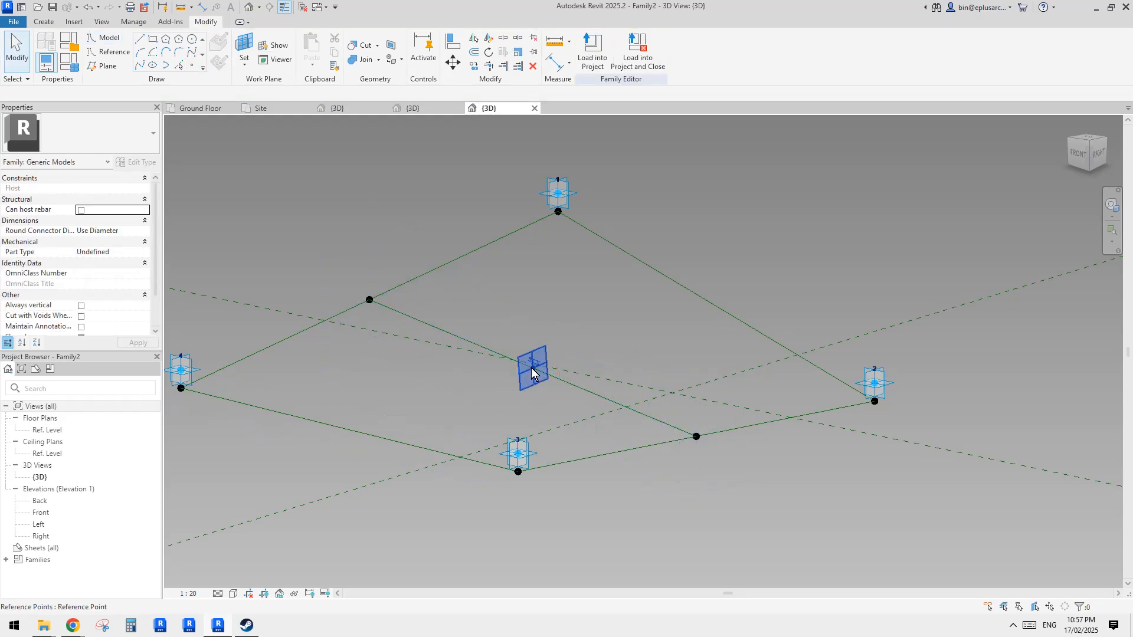
- Set the work plane to the midpoint reference point and place a new reference point on it
left_click(531, 368)
middle_click_drag(536, 372, 537, 395, "shift")
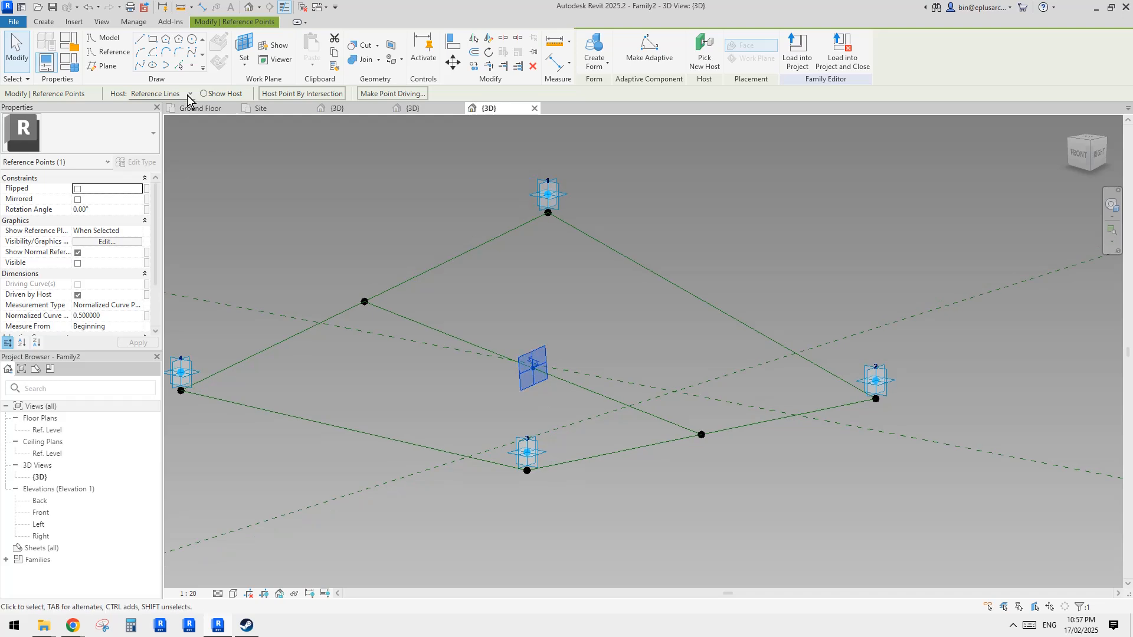
left_click(192, 66)
left_click(244, 46)
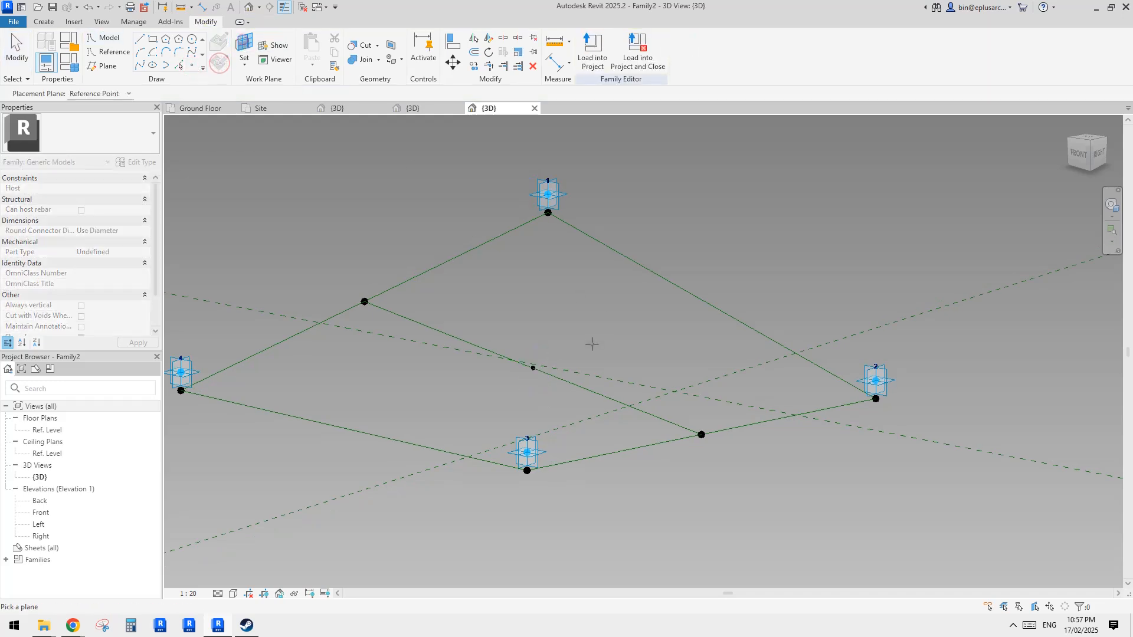
key("Tab")
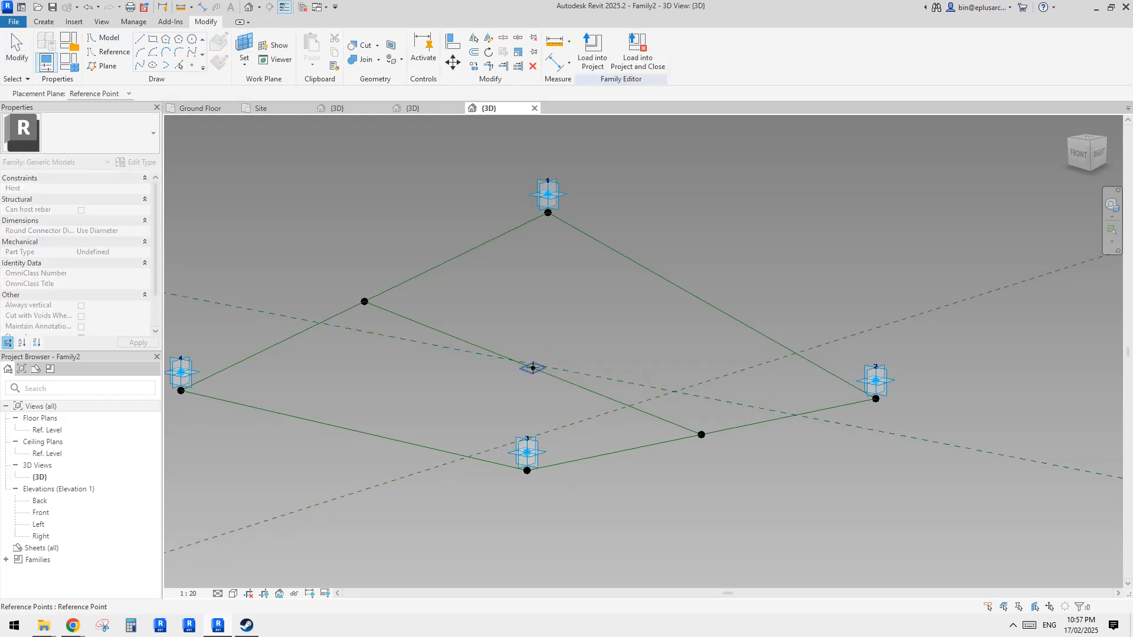
left_click(533, 368)
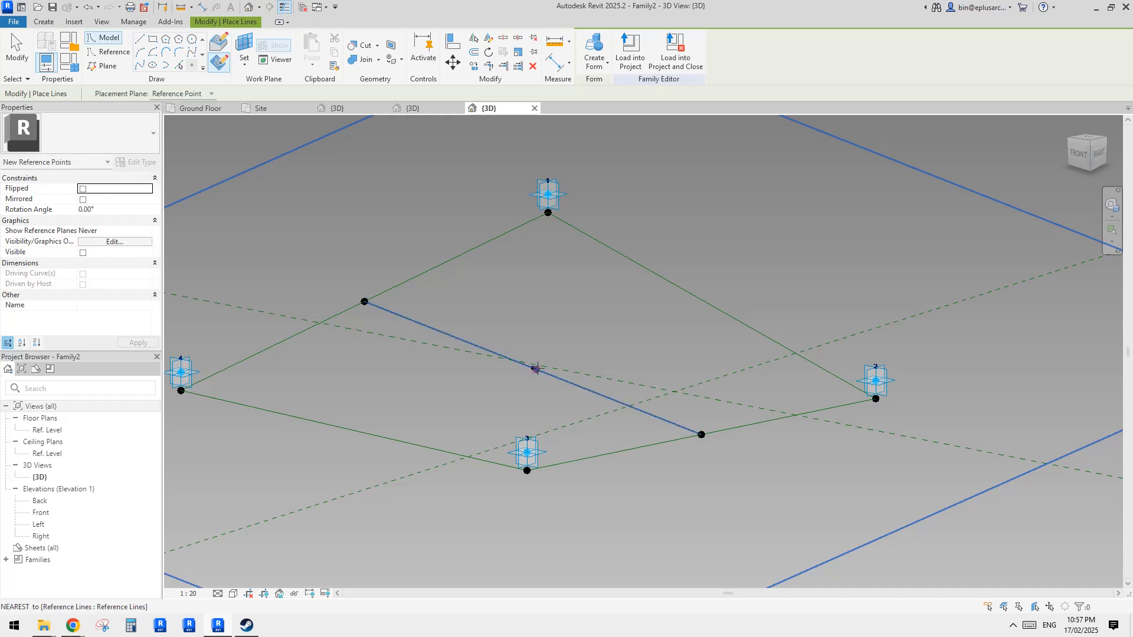
left_click(533, 367)
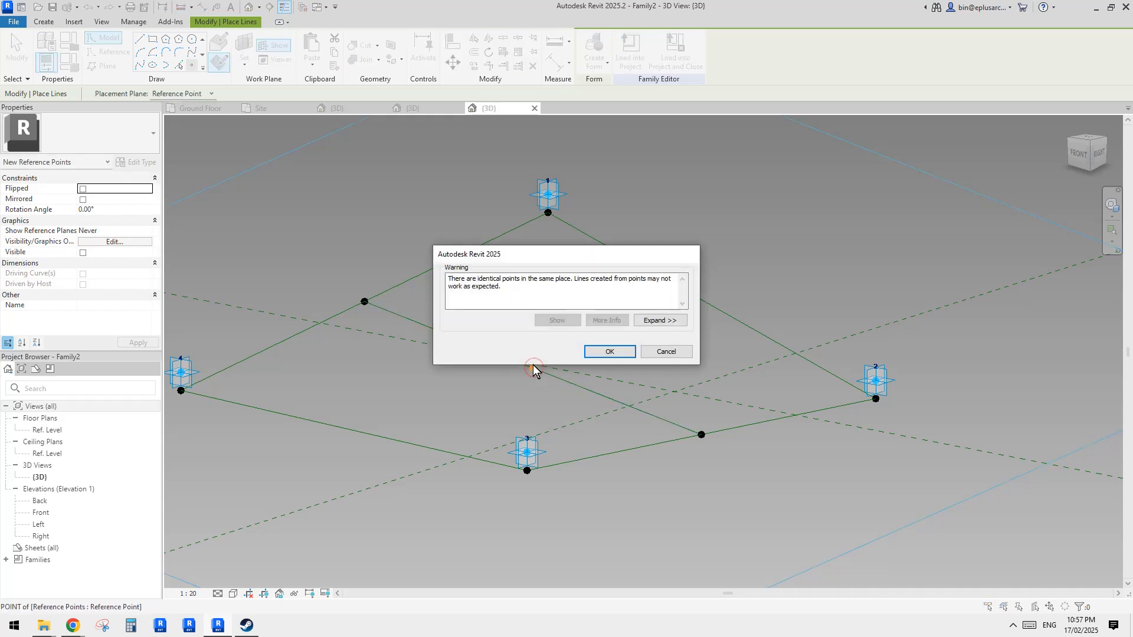
left_click(608, 352)
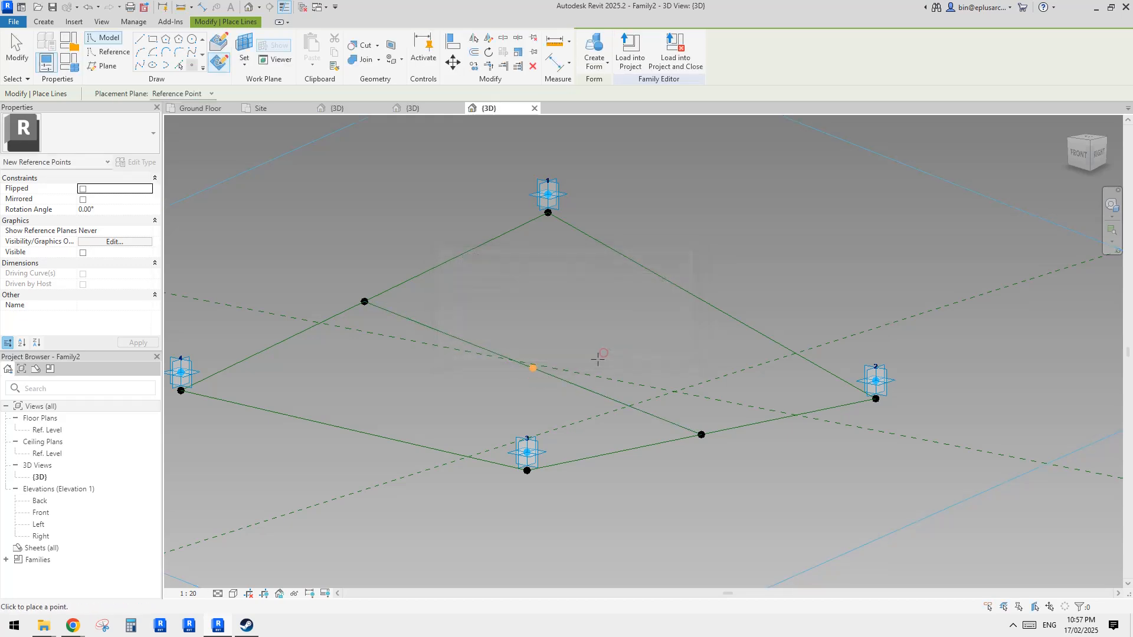
- Drag the newly hosted point upward above the panel's centre to an offset of about 400 mm
mouse_move(531, 369)
middle_mouse_down("shift")
mouse_move(541, 362)
mouse_move(539, 374)
middle_mouse_up("shift")
key("Escape")
key("Escape")
left_click(526, 366)
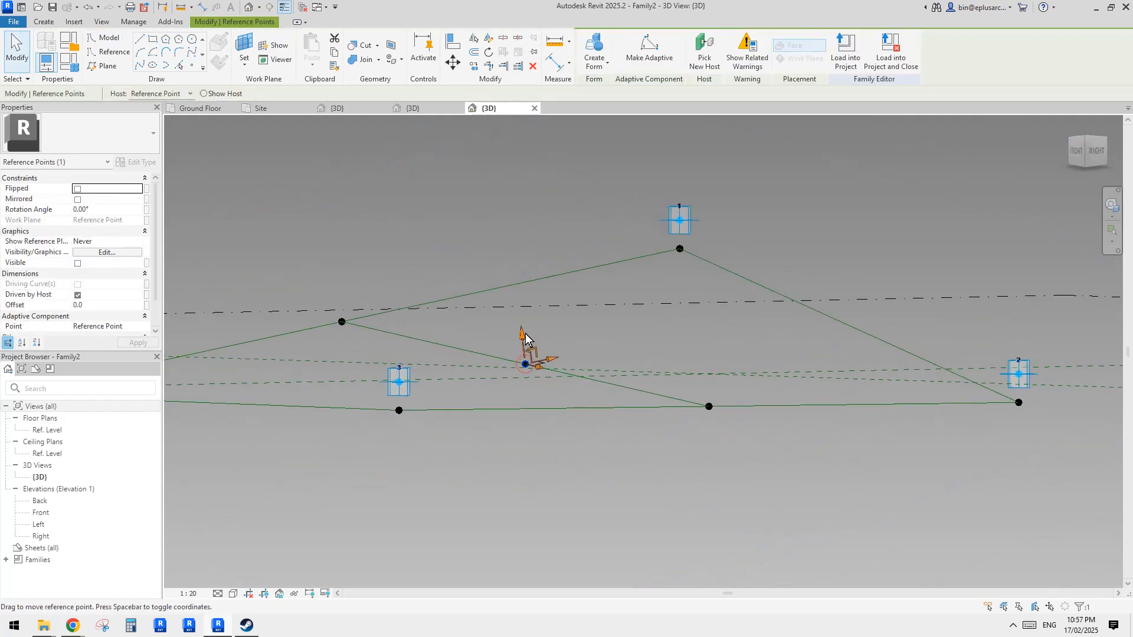
left_click_drag(523, 339, 520, 294)
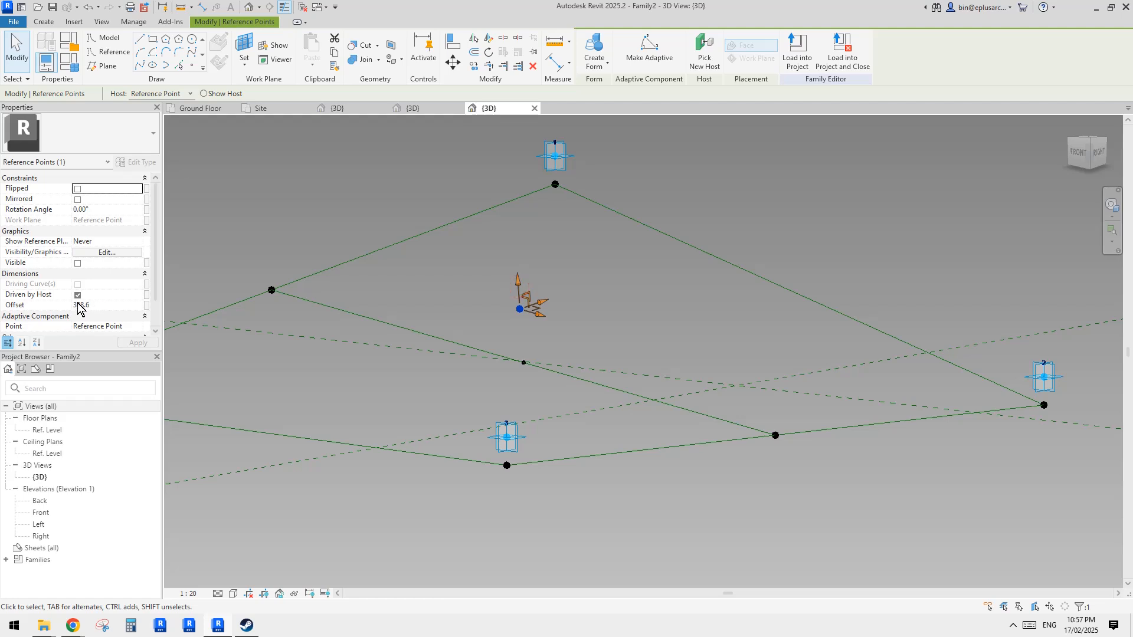
left_click(147, 306)
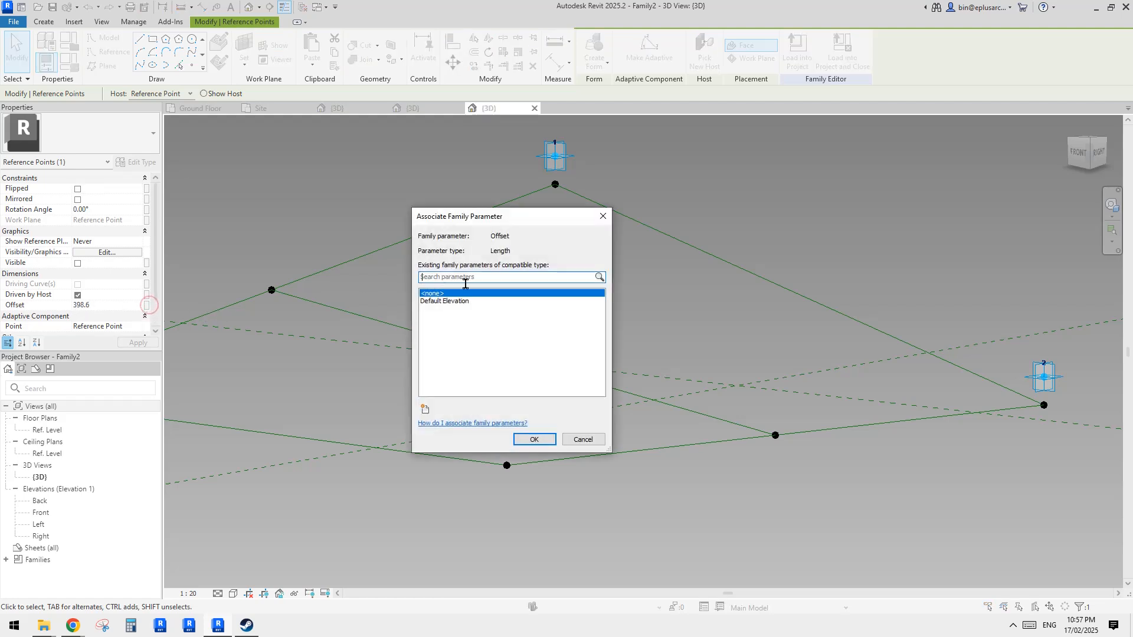
left_click(603, 218)
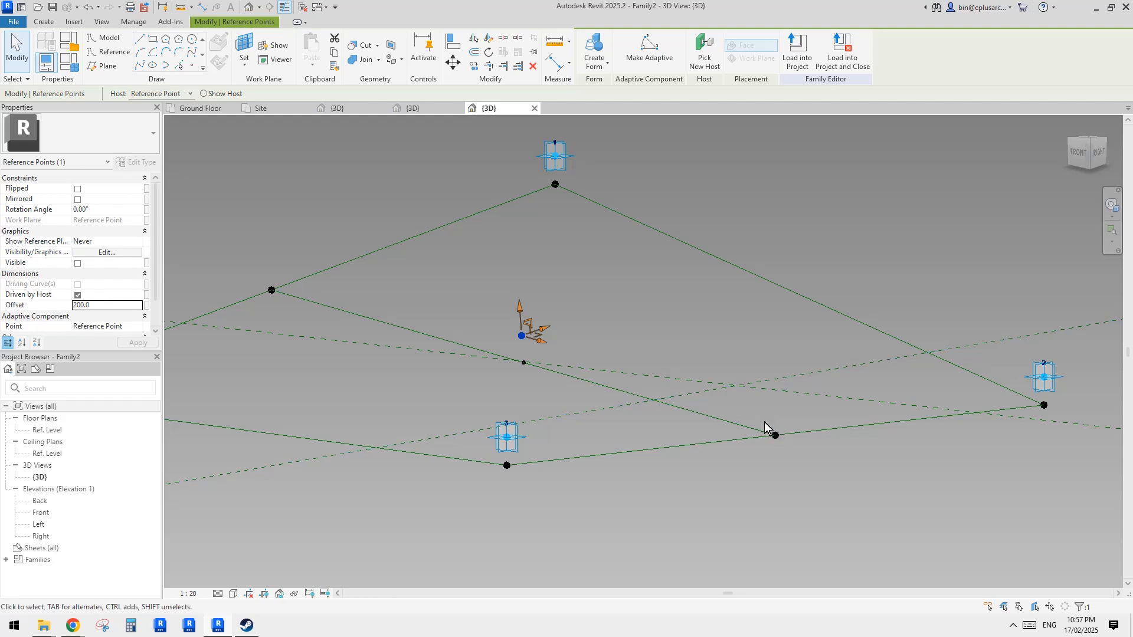
- Draw a curved reference line through the two edge points and the raised centre point
left_click(521, 336, "ctrl")
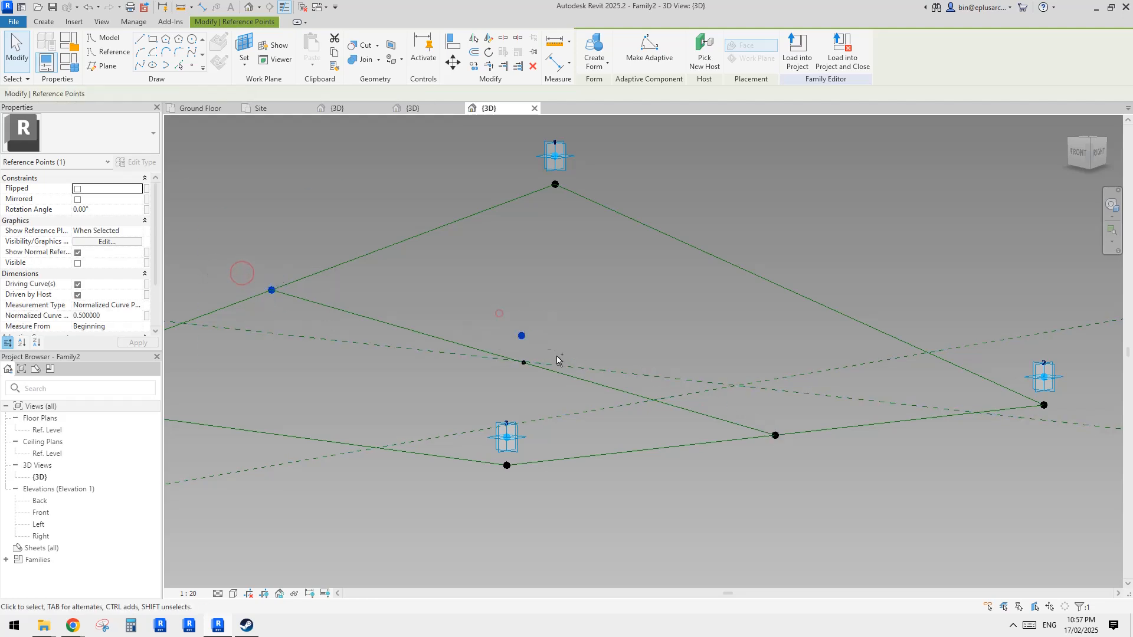
left_click(775, 435, "ctrl")
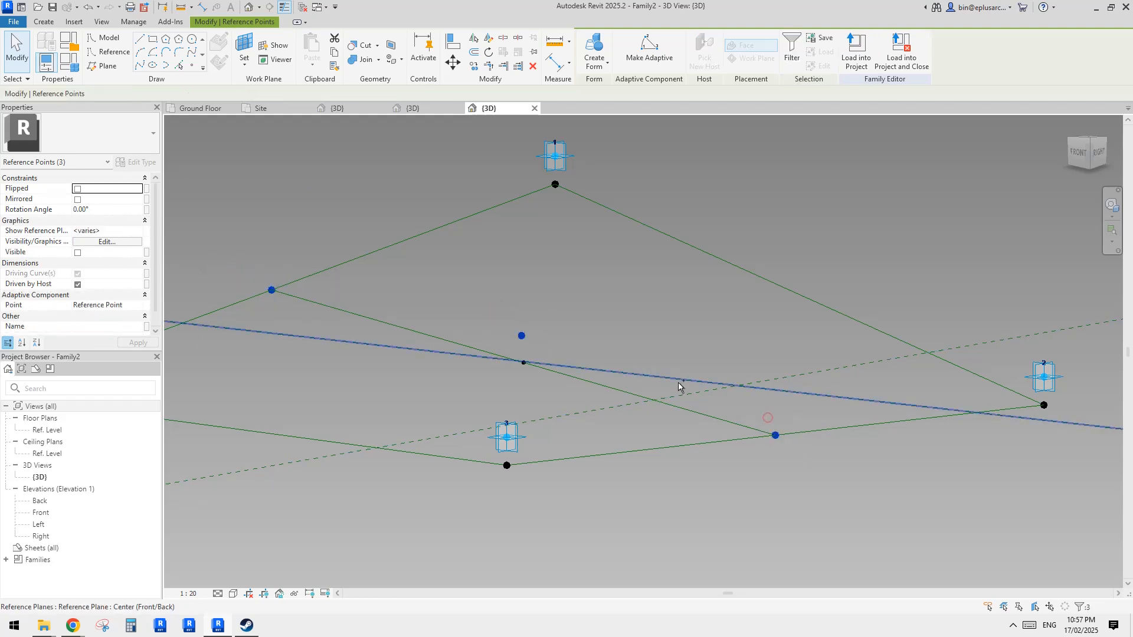
left_click(138, 65)
left_click(83, 275)
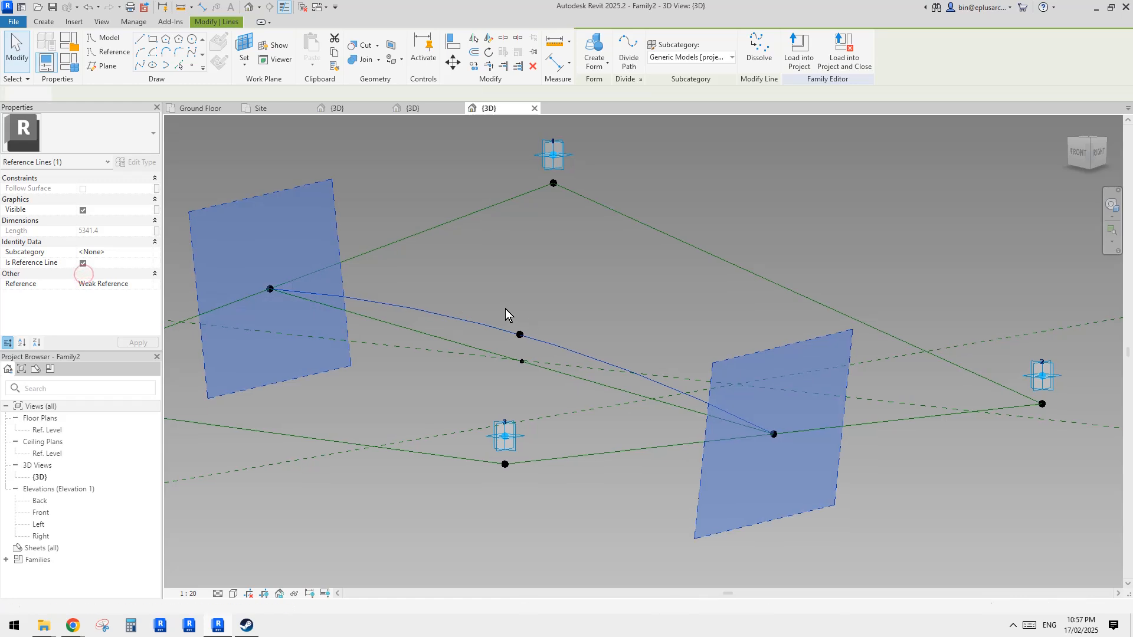
- Raise the curve's centre point to an offset of 300 mm
left_click(520, 334)
left_click_drag(519, 302, 518, 285)
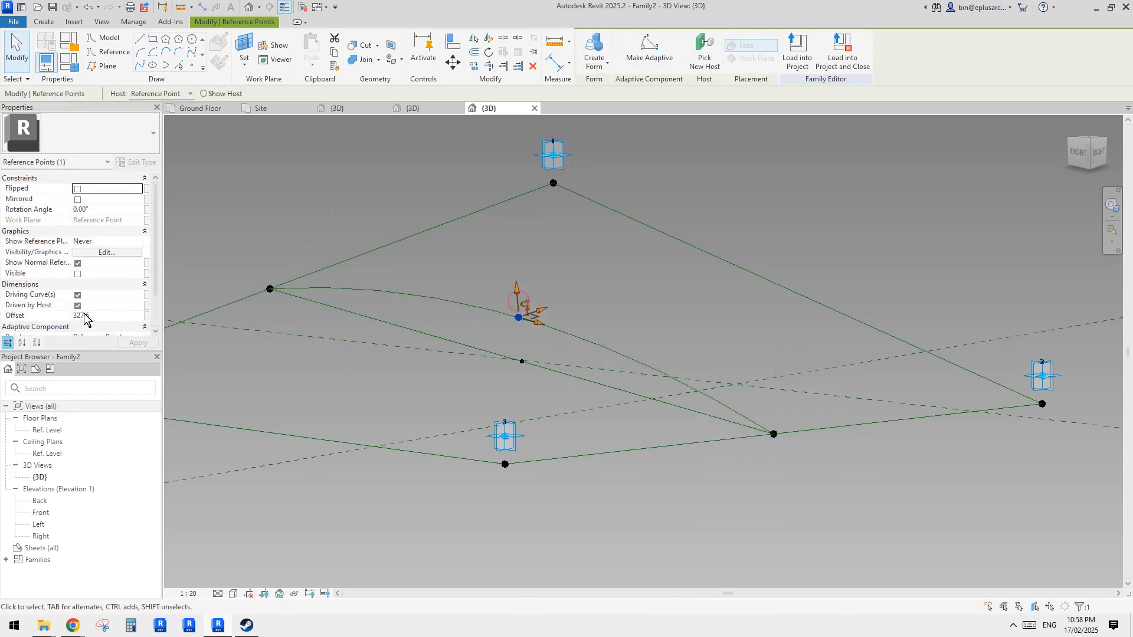
left_click(108, 316)
type("300")
key("Return")
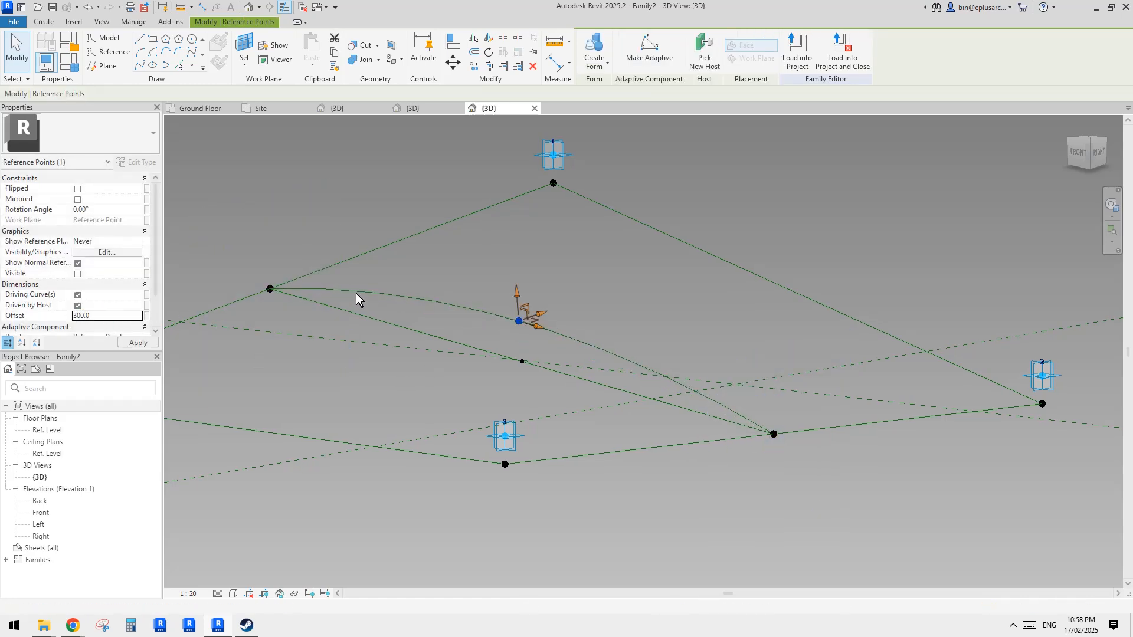
- Select the reference point at the middle of the curved ridge line and set its rotation angle to 180°
middle_click_drag(559, 322, 498, 301)
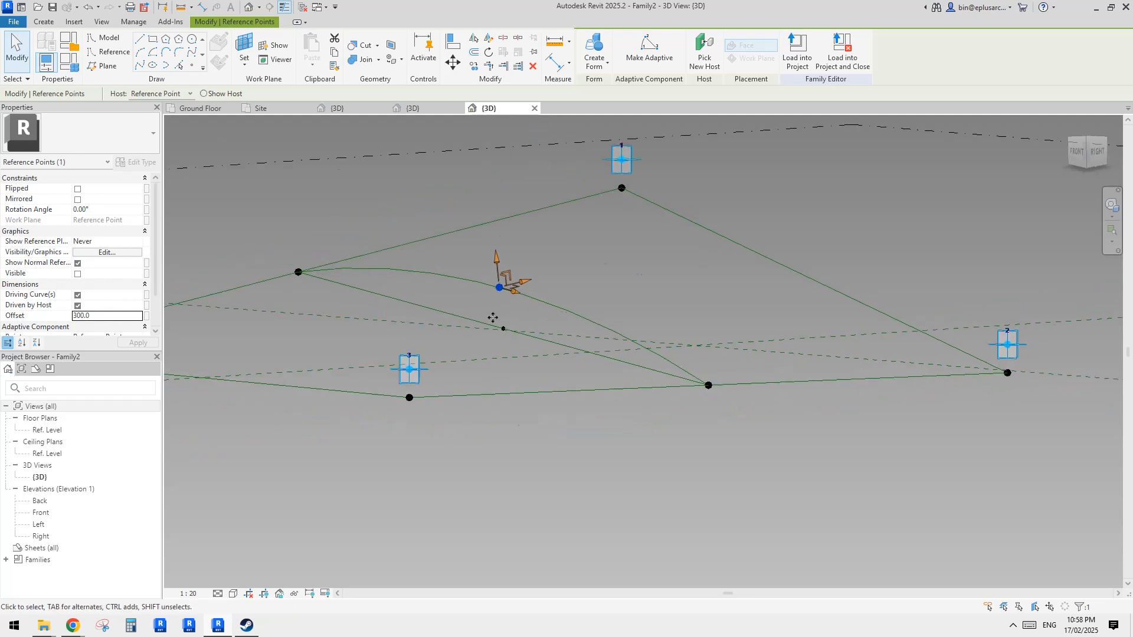
key("Escape")
left_click(504, 330)
middle_click_drag(539, 334, 534, 275, "shift")
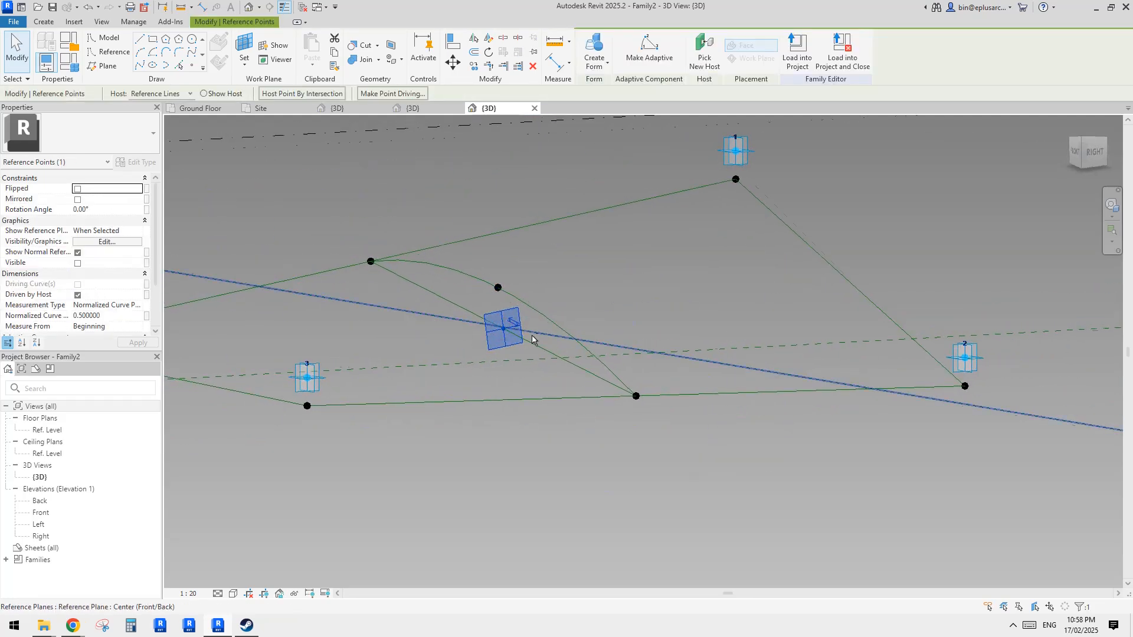
mouse_move(532, 332)
middle_mouse_down("shift")
mouse_move(512, 279)
mouse_move(513, 303)
mouse_move(564, 313)
mouse_move(551, 329)
middle_mouse_up("shift")
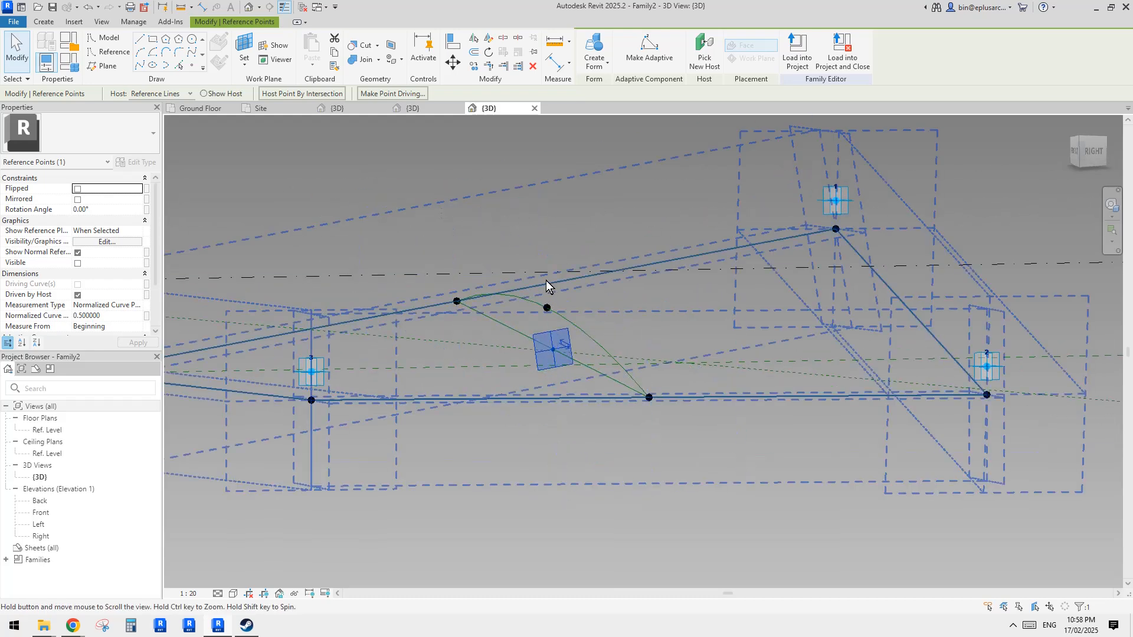
left_click(124, 211)
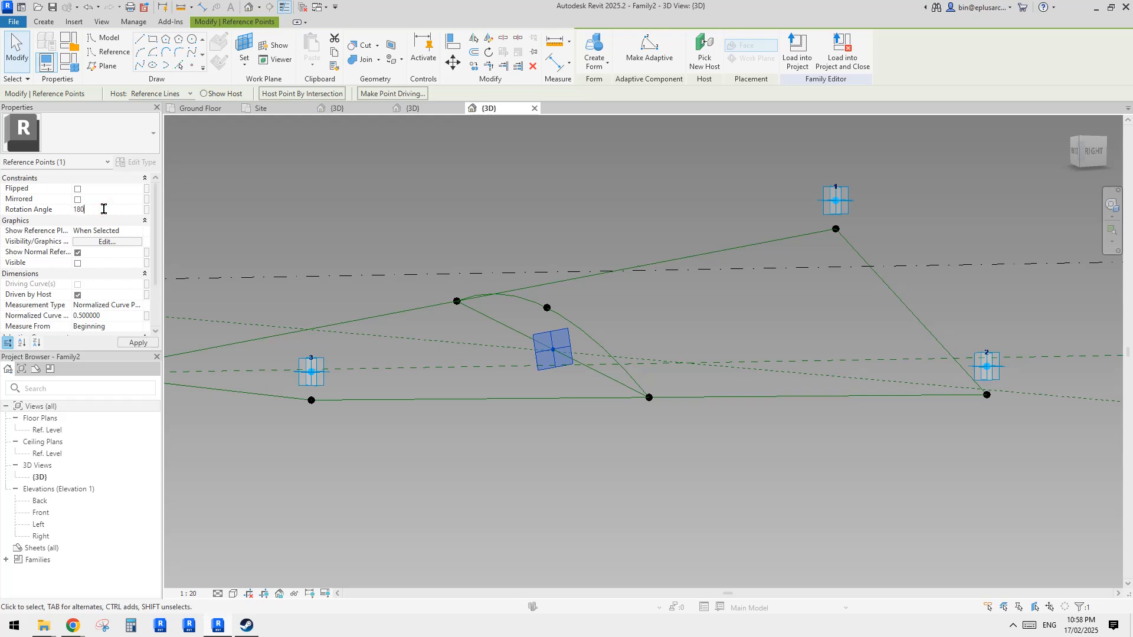
key("Return")
- Associate the point's rotation angle with a new family parameter named a
middle_click_drag(564, 379, 603, 419, "shift")
middle_click_drag(603, 419, 636, 412, "shift")
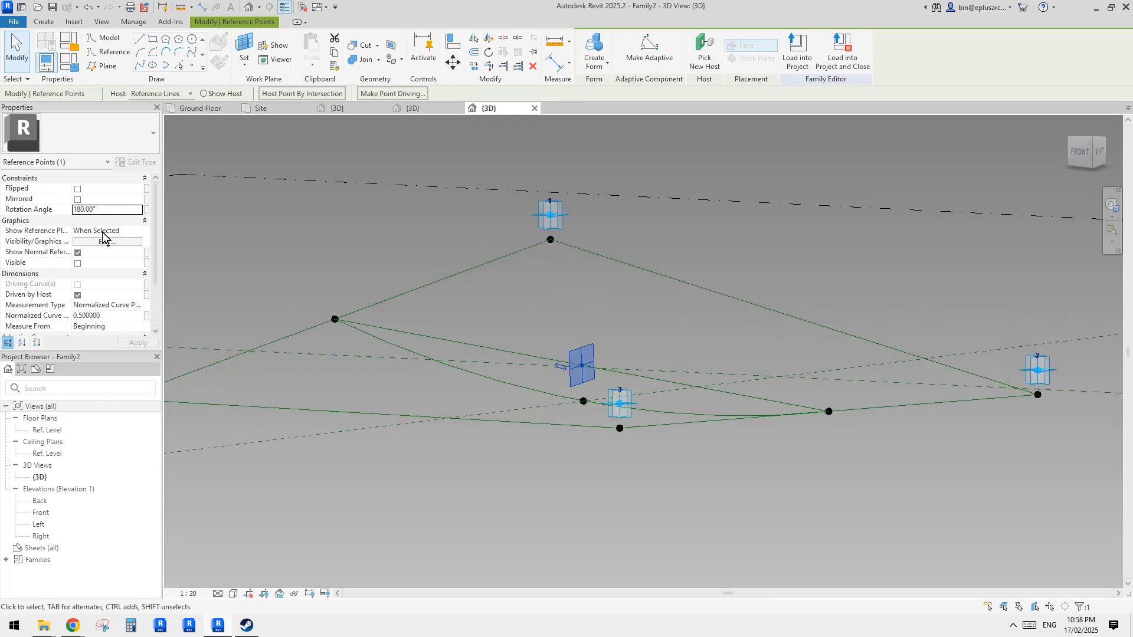
left_click(147, 209)
left_click(426, 410)
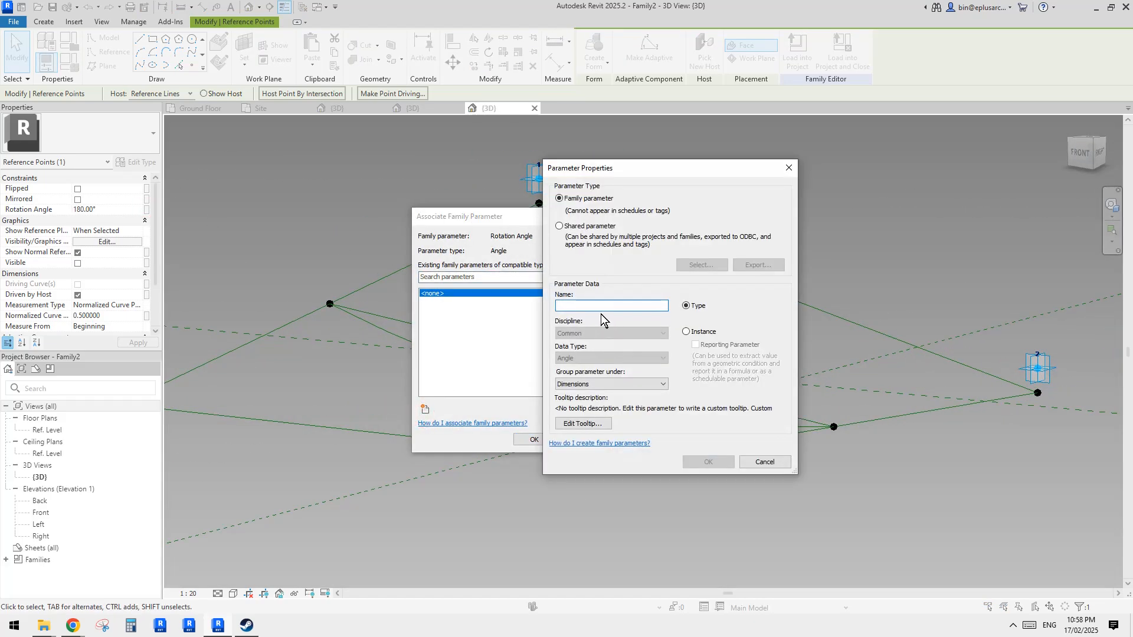
type("a")
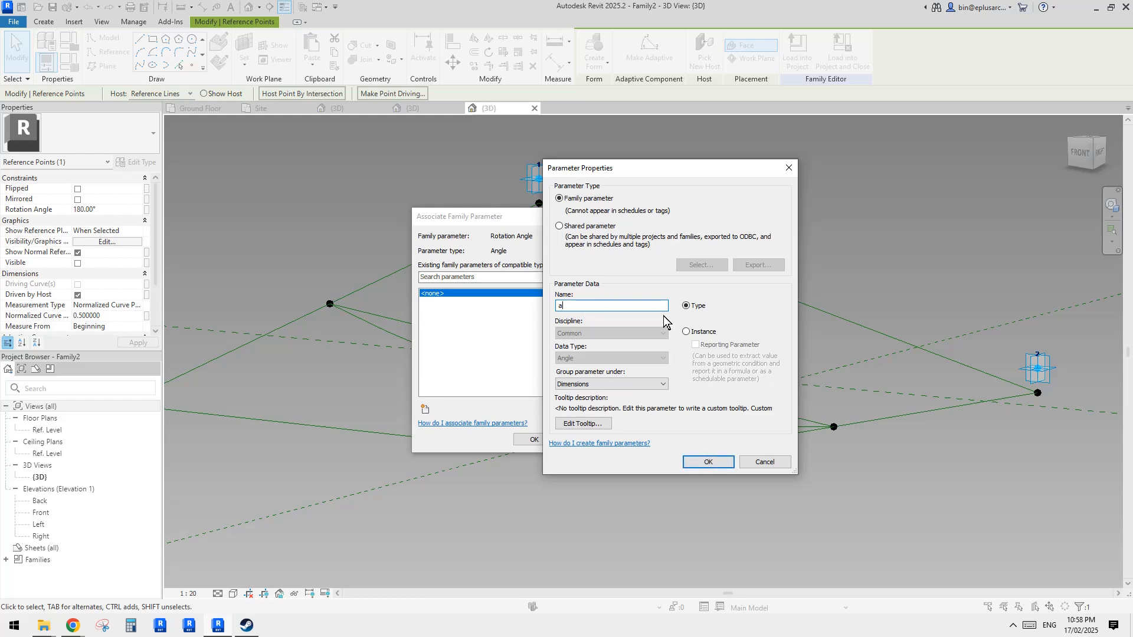
left_click(707, 461)
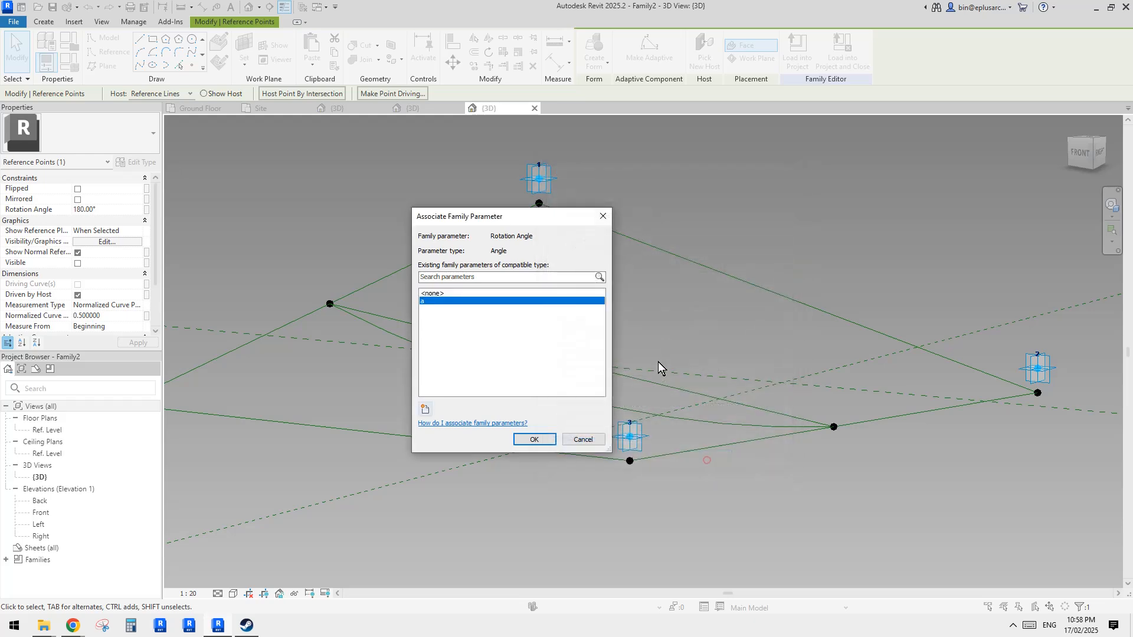
left_click(533, 439)
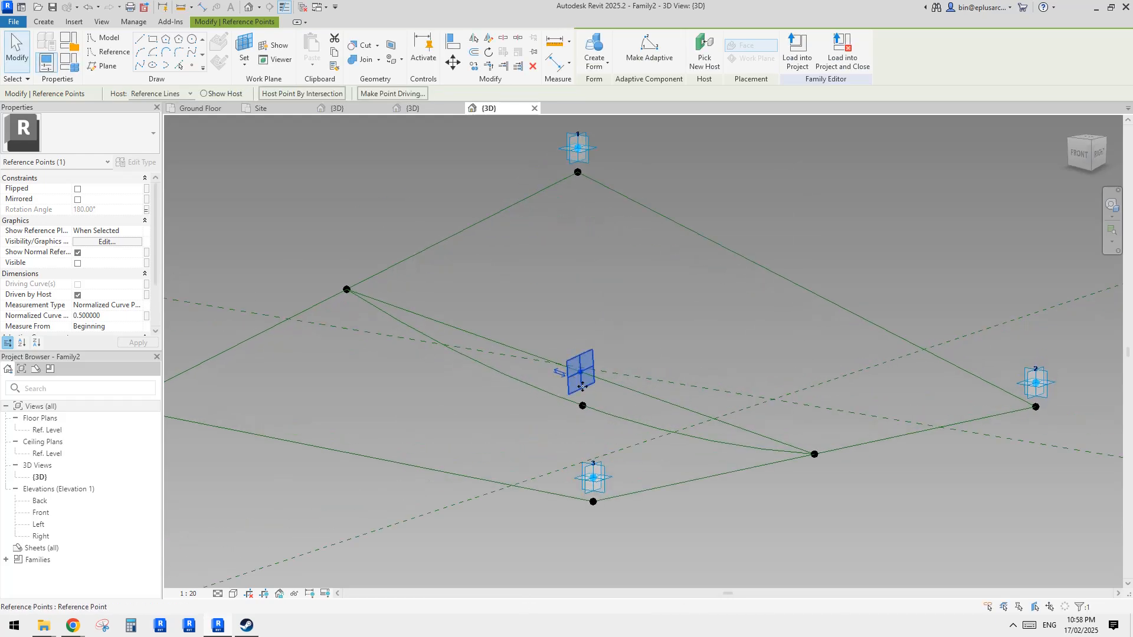
- Associate the raised curve point's offset with a new instance parameter named ofs
key("Tab")
left_click(582, 406)
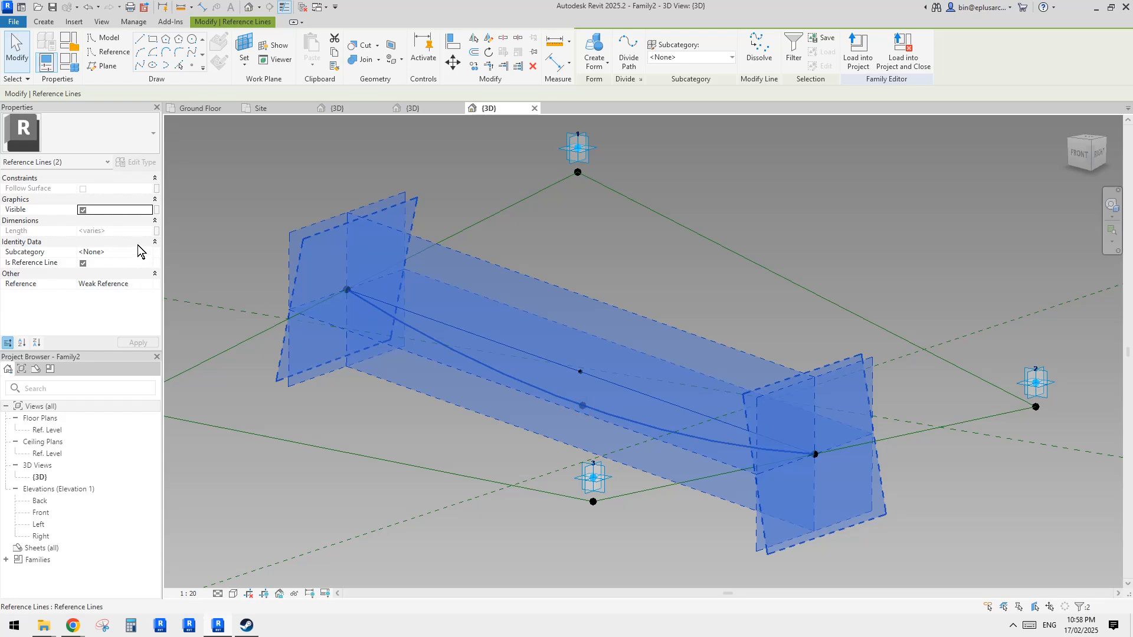
key("Escape")
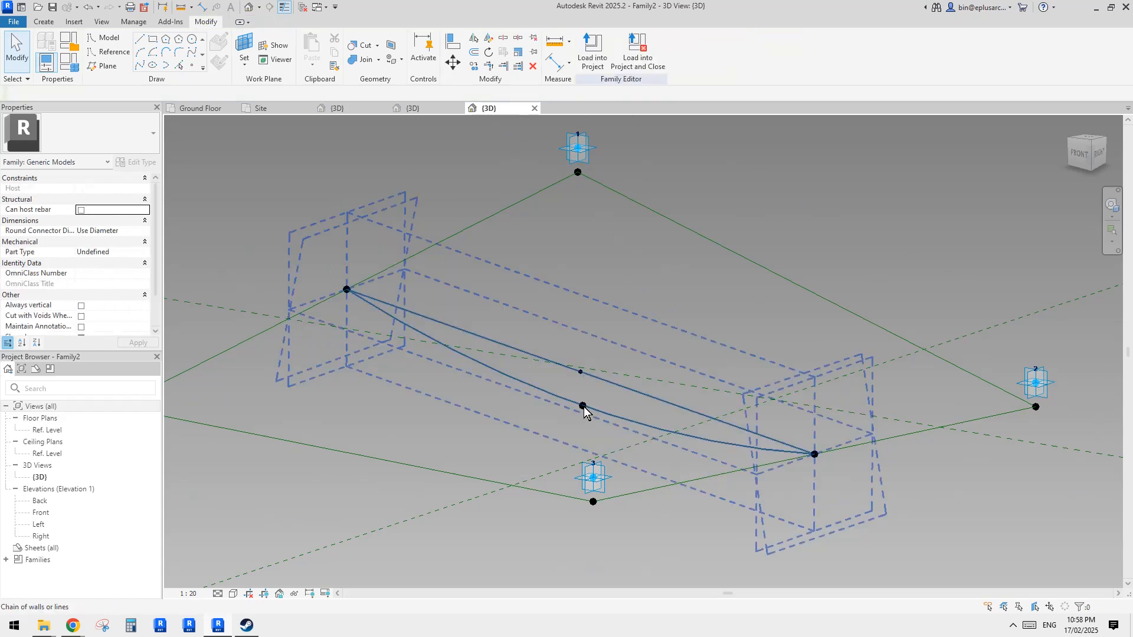
left_click(583, 406)
left_click(147, 316)
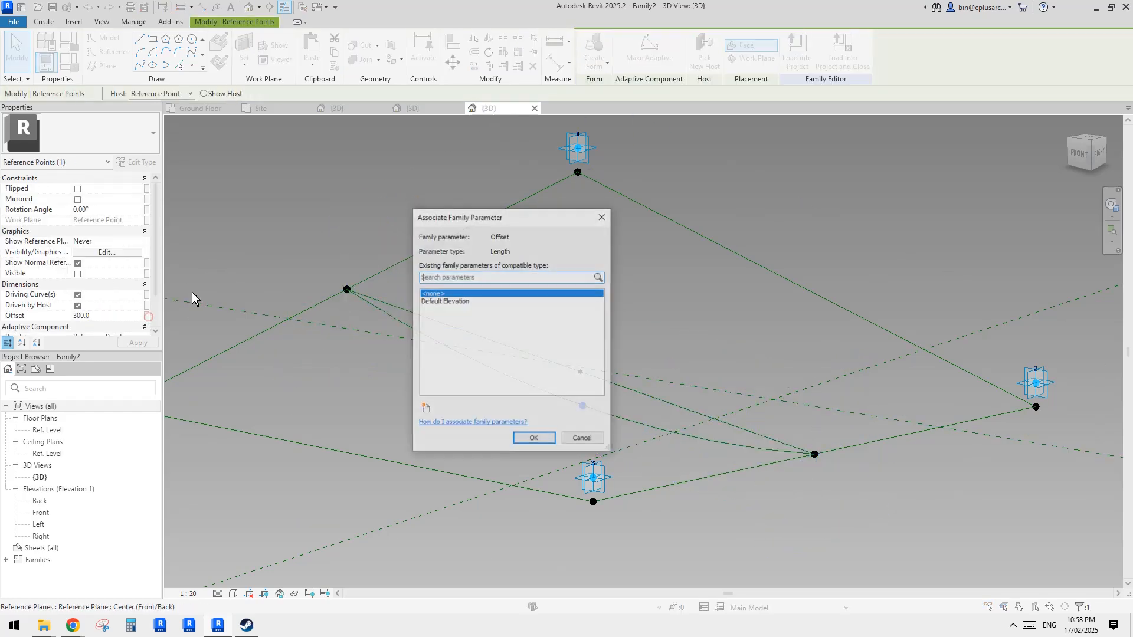
left_click(425, 408)
type("ofs")
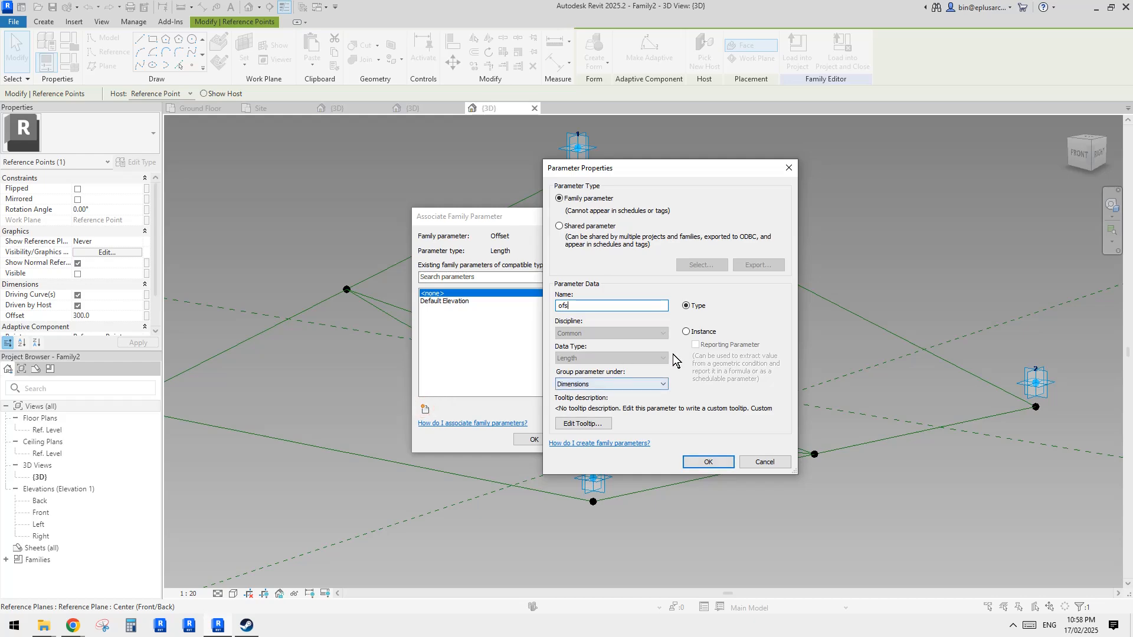
left_click(708, 462)
left_click(533, 440)
mouse_move(590, 390)
middle_mouse_down("shift")
mouse_move(623, 340)
mouse_move(569, 373)
mouse_move(608, 385)
middle_mouse_up("shift")
left_click(559, 367)
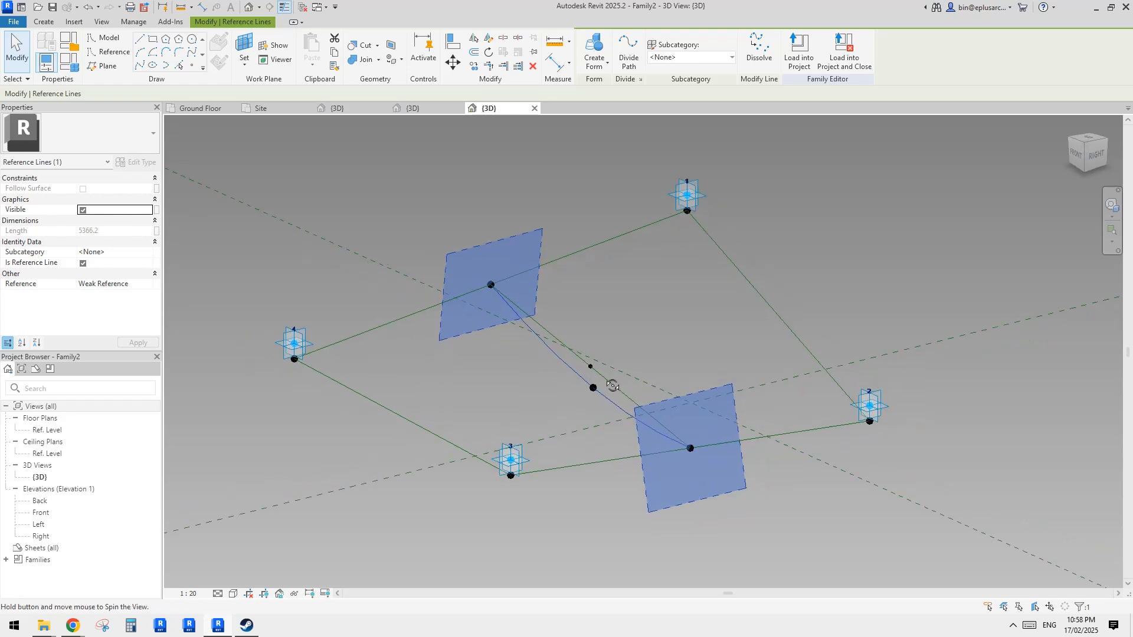
key("Tab")
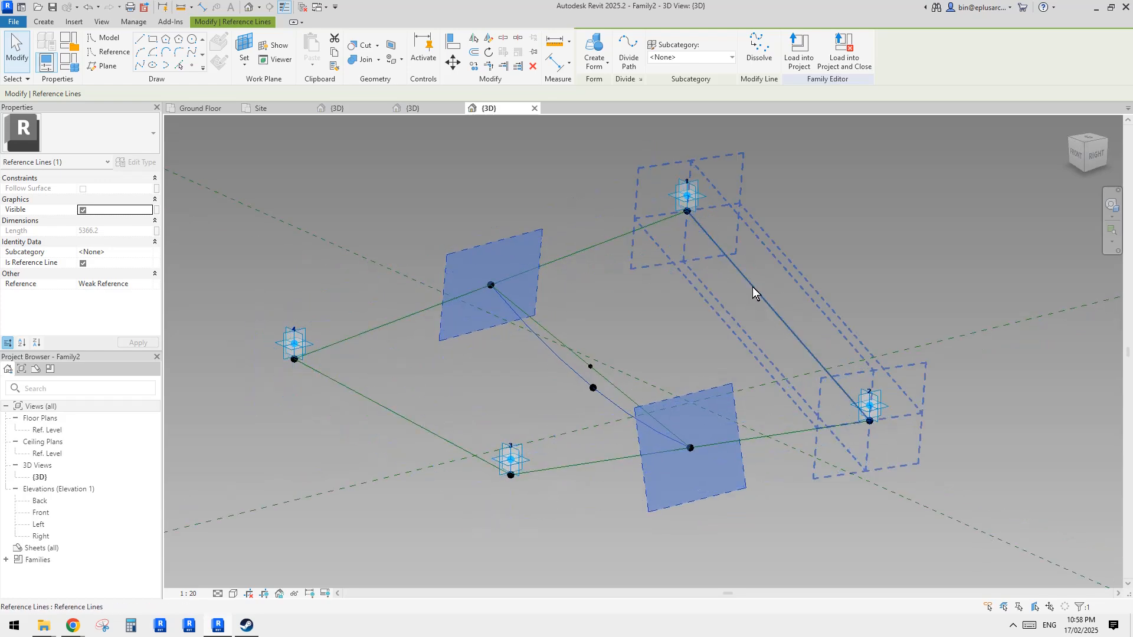
left_click(753, 289, "ctrl")
left_click(416, 423, "ctrl")
key("Escape")
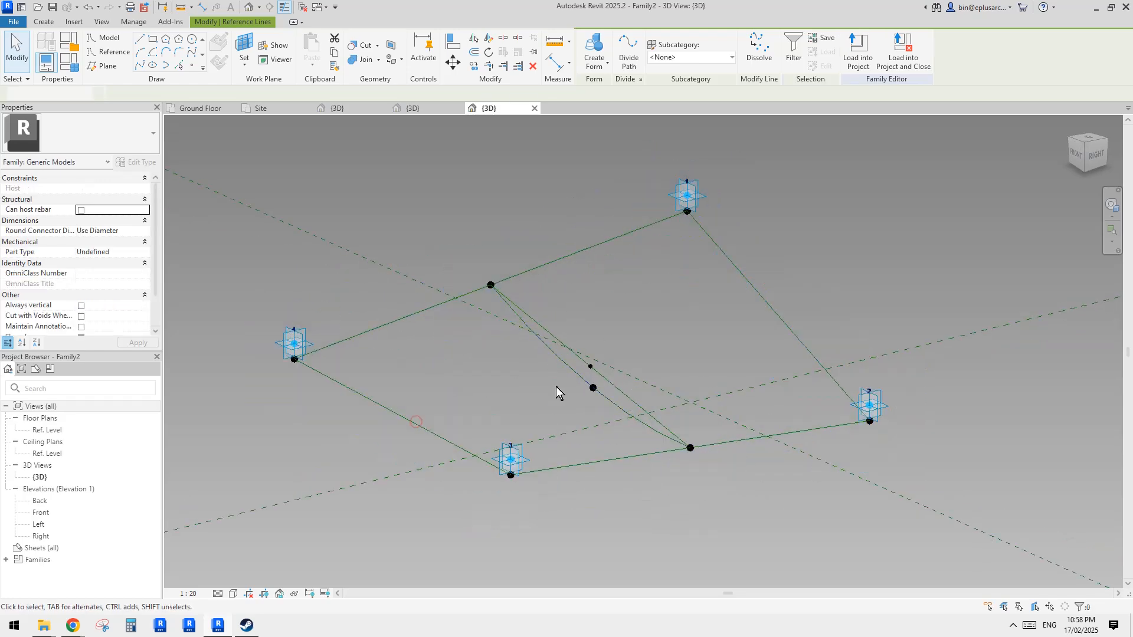
left_click(568, 369)
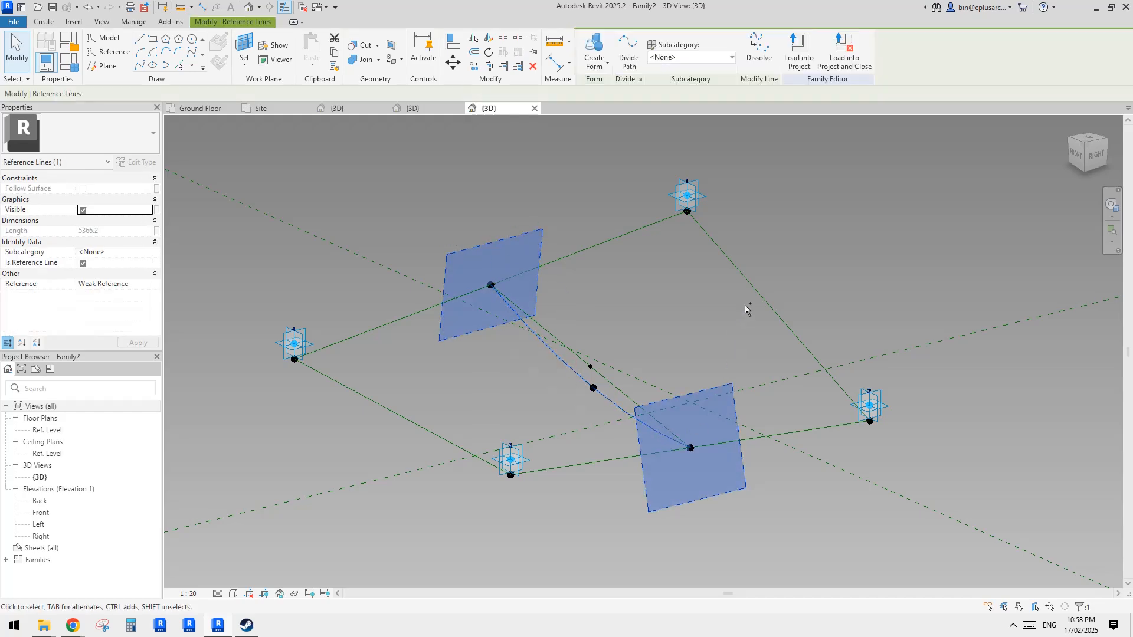
left_click(662, 294)
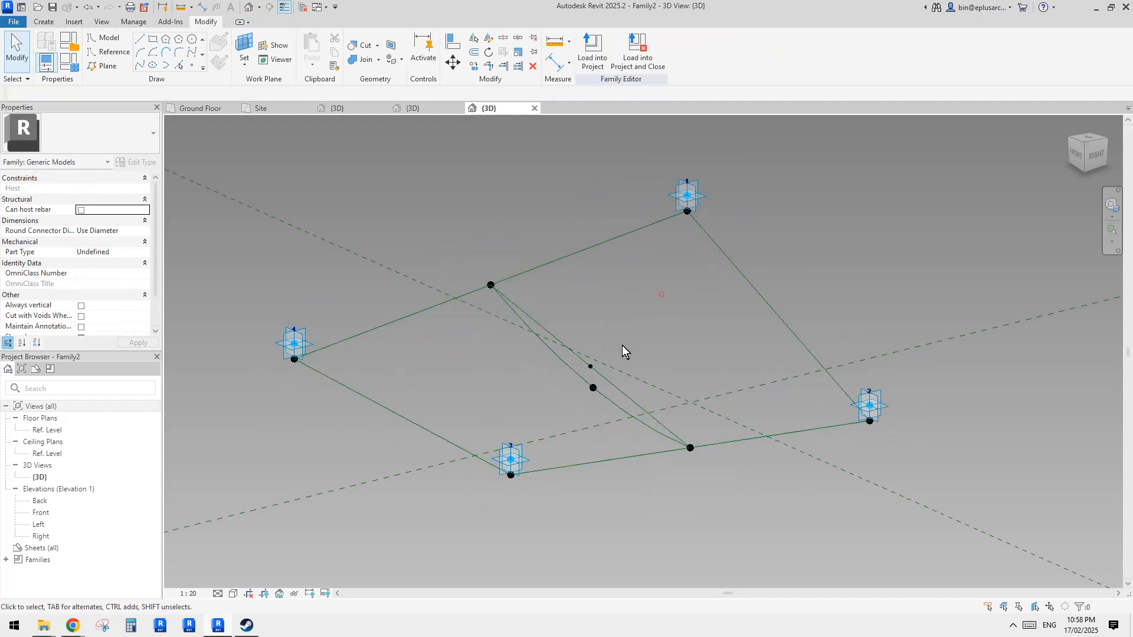
- Select the panel's boundary reference lines and create a form surface from them
key("Tab")
left_click(572, 348)
left_click(675, 318)
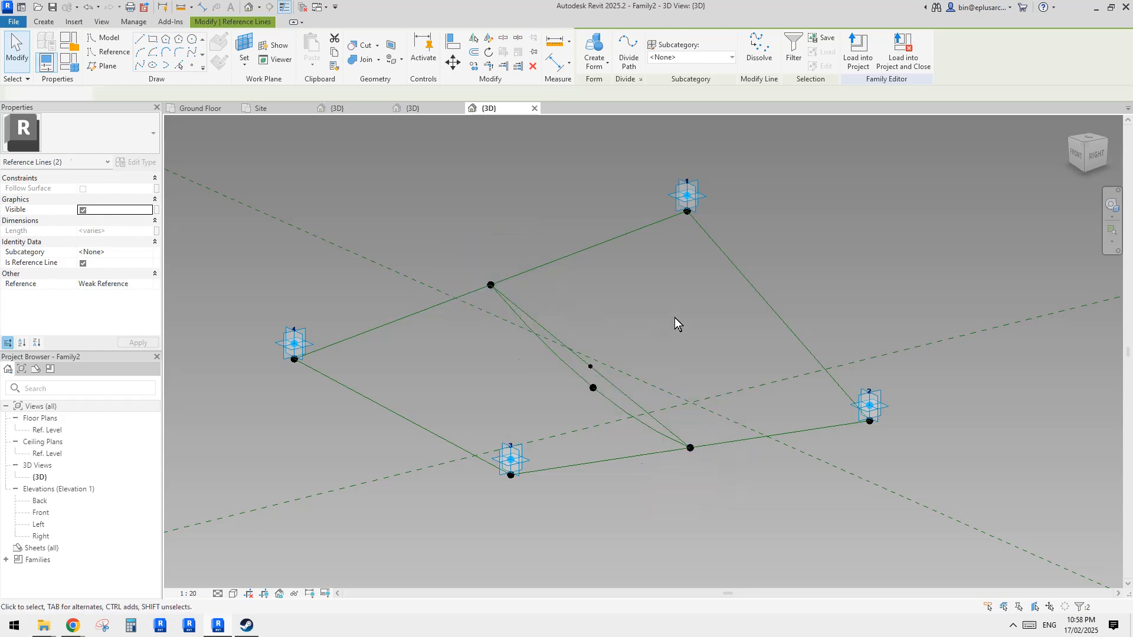
left_click(605, 401)
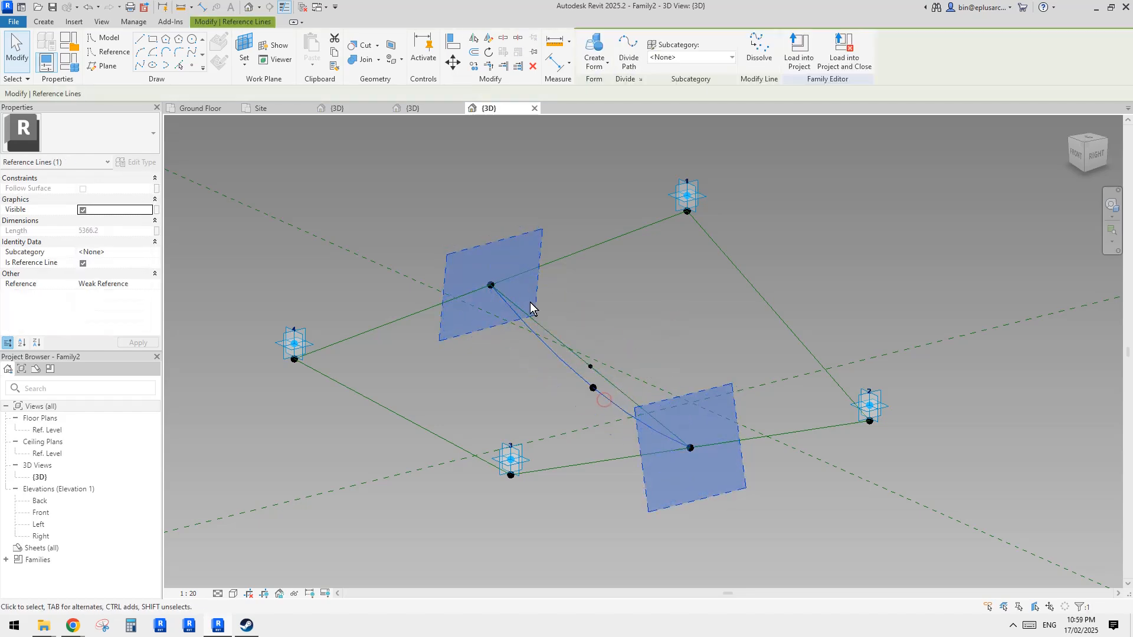
key("Tab")
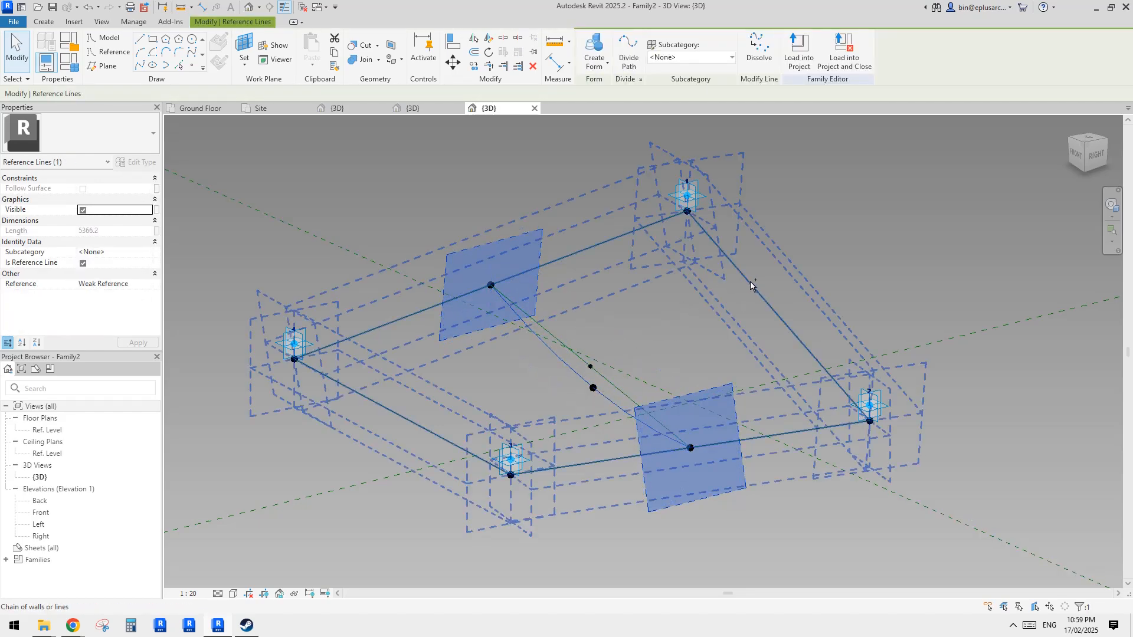
left_click(750, 282, "ctrl")
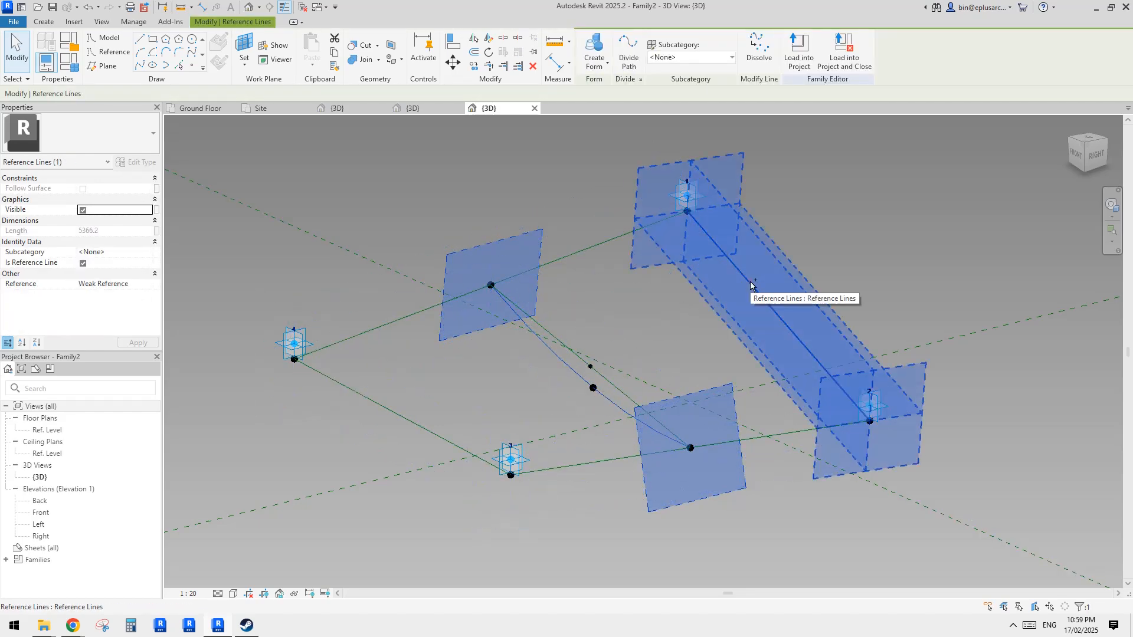
left_click(434, 433, "ctrl")
left_click(594, 46)
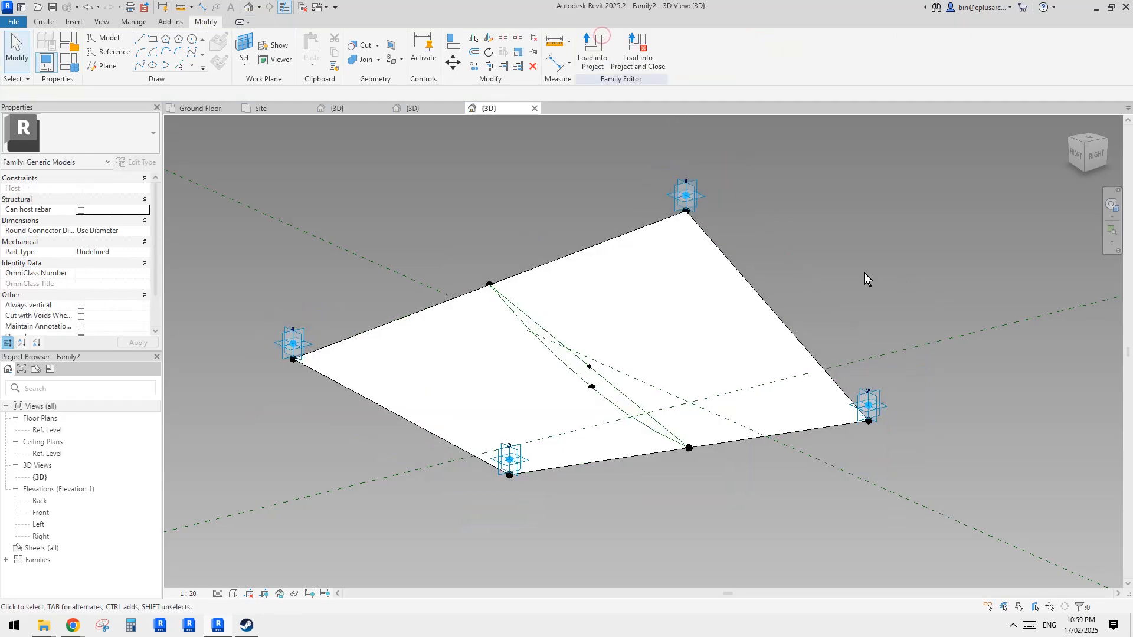
- Select the new form surface and divide it into a UV grid
mouse_move(864, 273)
middle_mouse_down("shift")
mouse_move(853, 318)
mouse_move(818, 341)
mouse_move(805, 327)
mouse_move(830, 355)
mouse_move(832, 290)
mouse_move(936, 430)
mouse_move(880, 473)
mouse_move(749, 466)
mouse_move(760, 471)
middle_mouse_up("shift")
key("s")
middle_click_drag(657, 311, 653, 325, "shift")
left_click(666, 318)
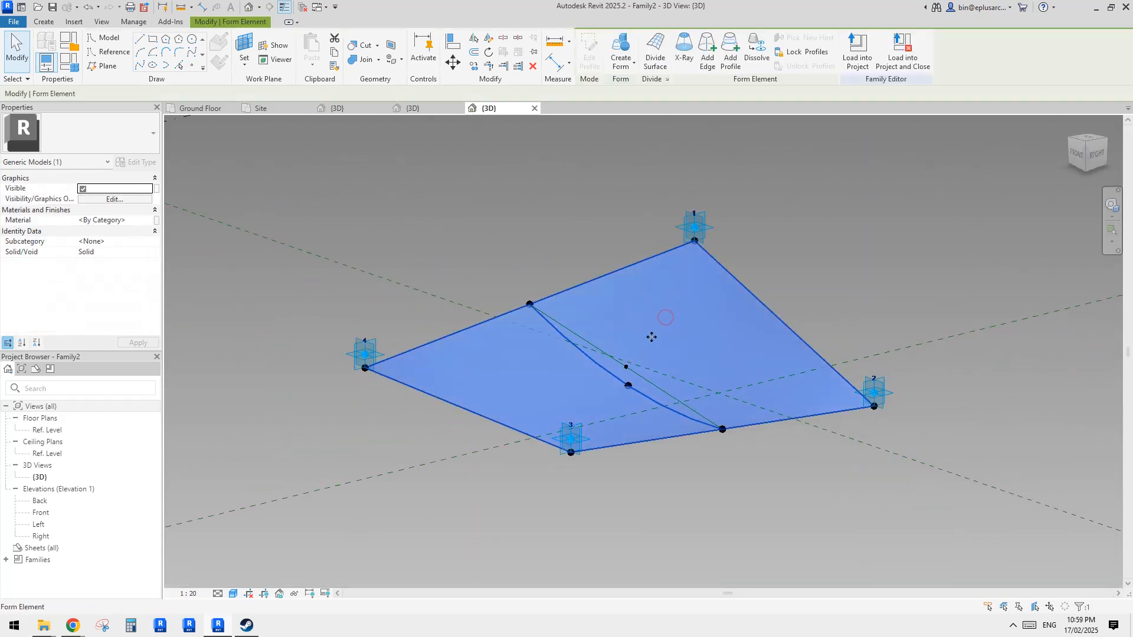
middle_click_drag(380, 172, 201, 159, "shift")
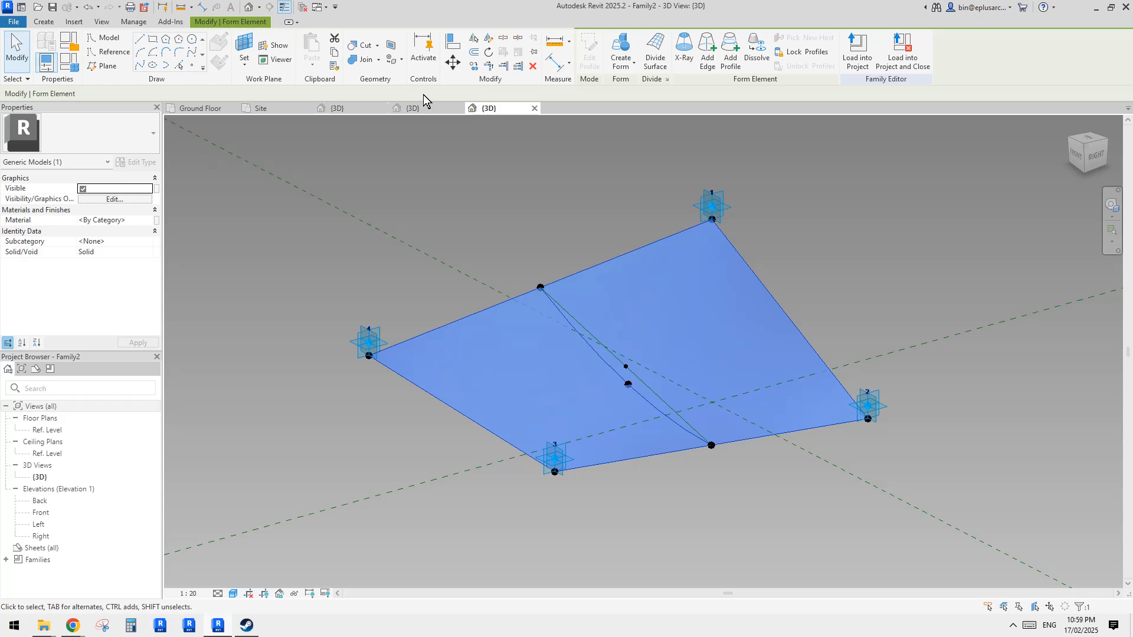
left_click(655, 53)
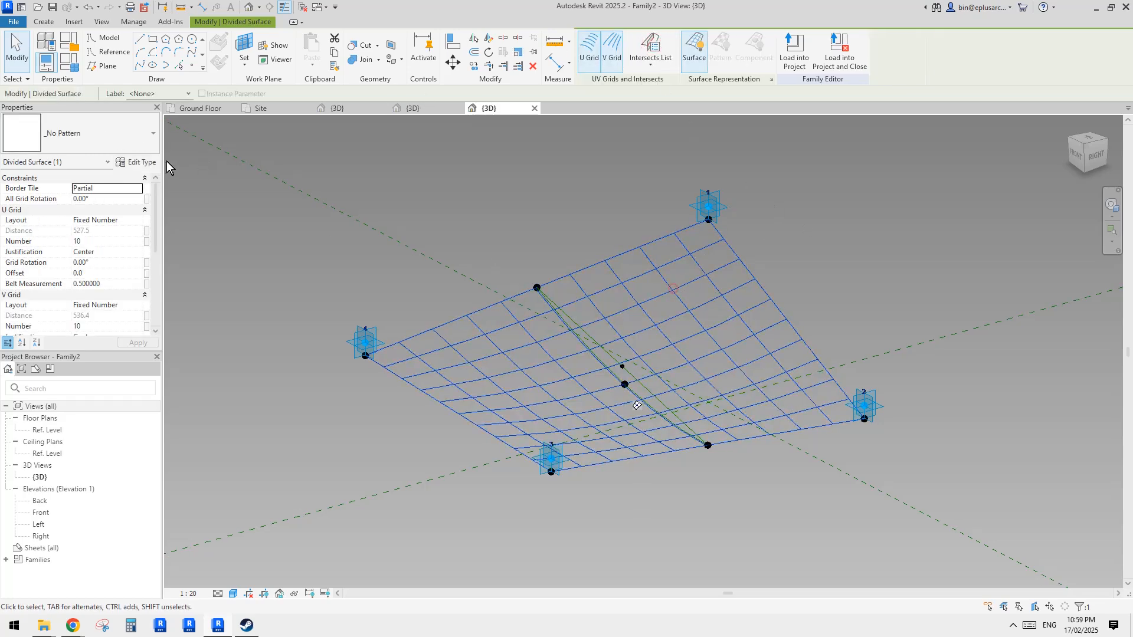
- Apply the Rectangle Family1 component to the divided surface and set all grid rotation to 45°
left_click(116, 149)
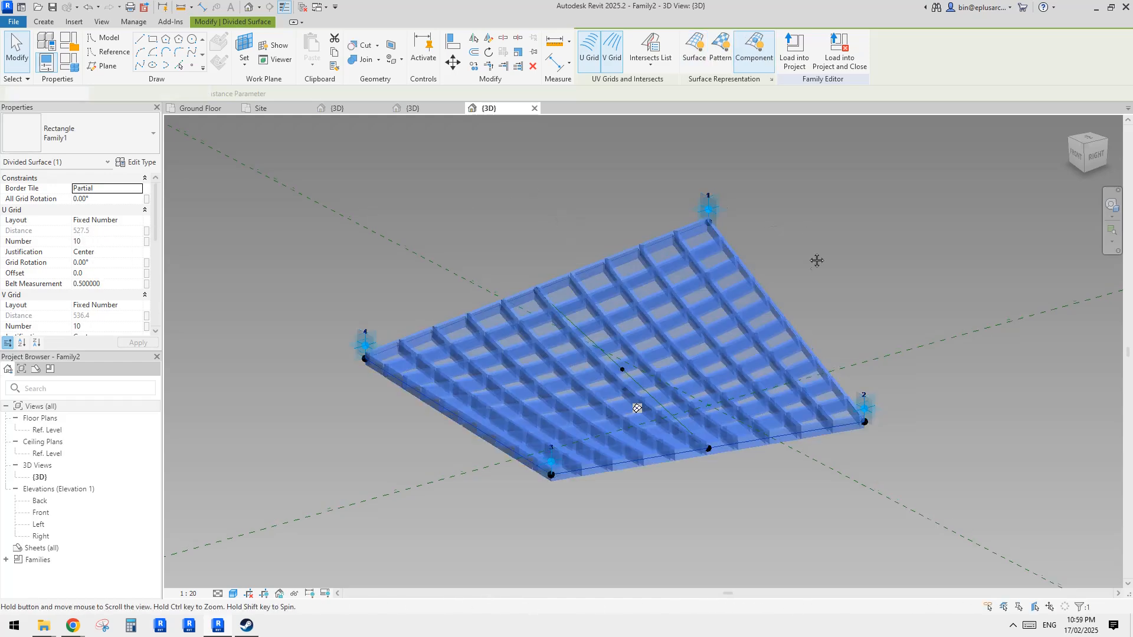
middle_click_drag(814, 258, 788, 420, "shift")
left_click(108, 199)
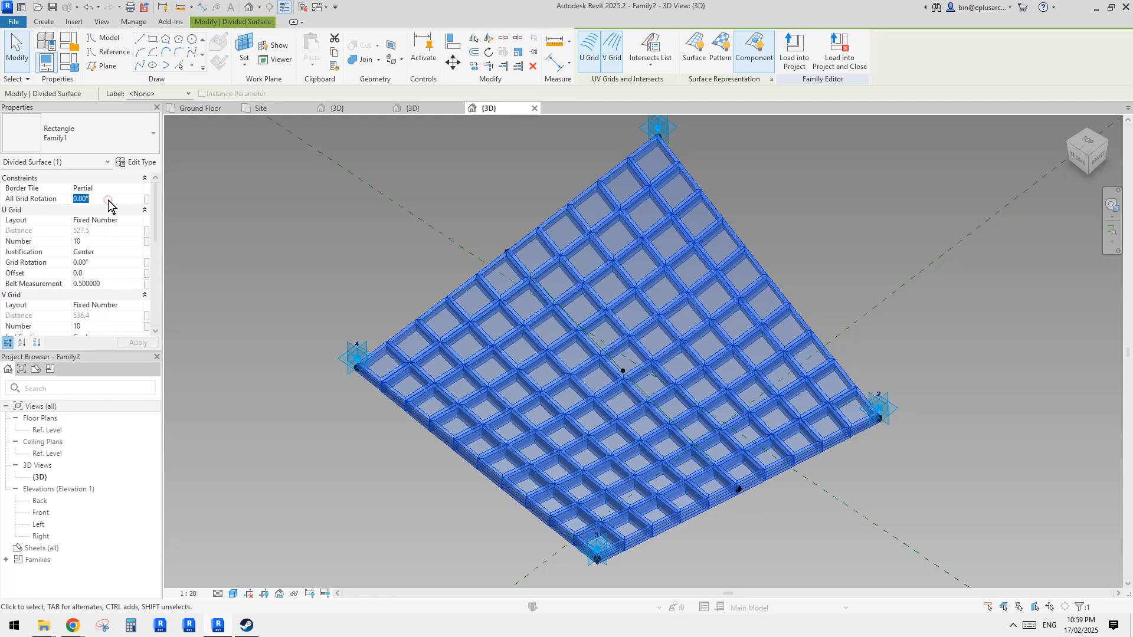
type("45")
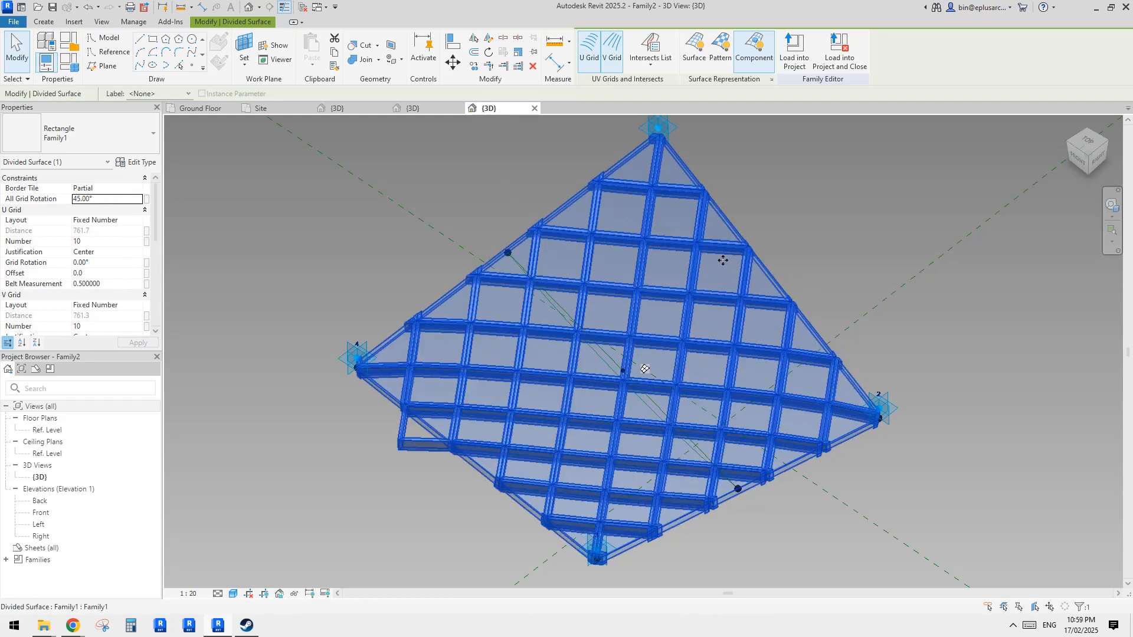
- Load the panel family into the project, overwriting the existing version
middle_click_drag(716, 256, 417, 330, "shift")
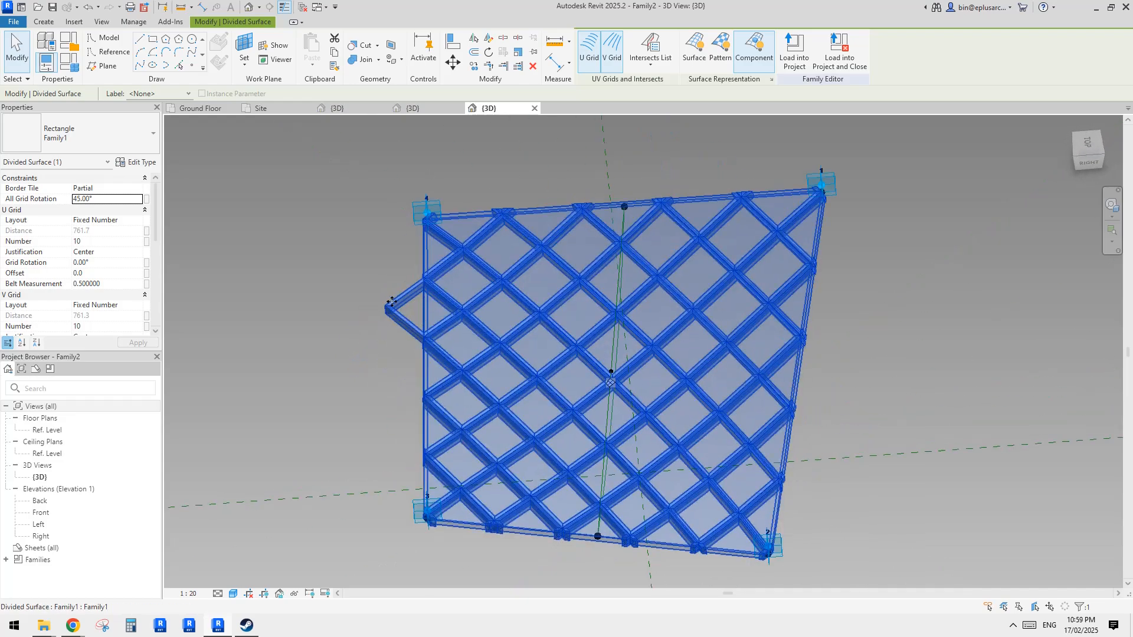
middle_click_drag(648, 324, 678, 335, "shift")
left_click(792, 56)
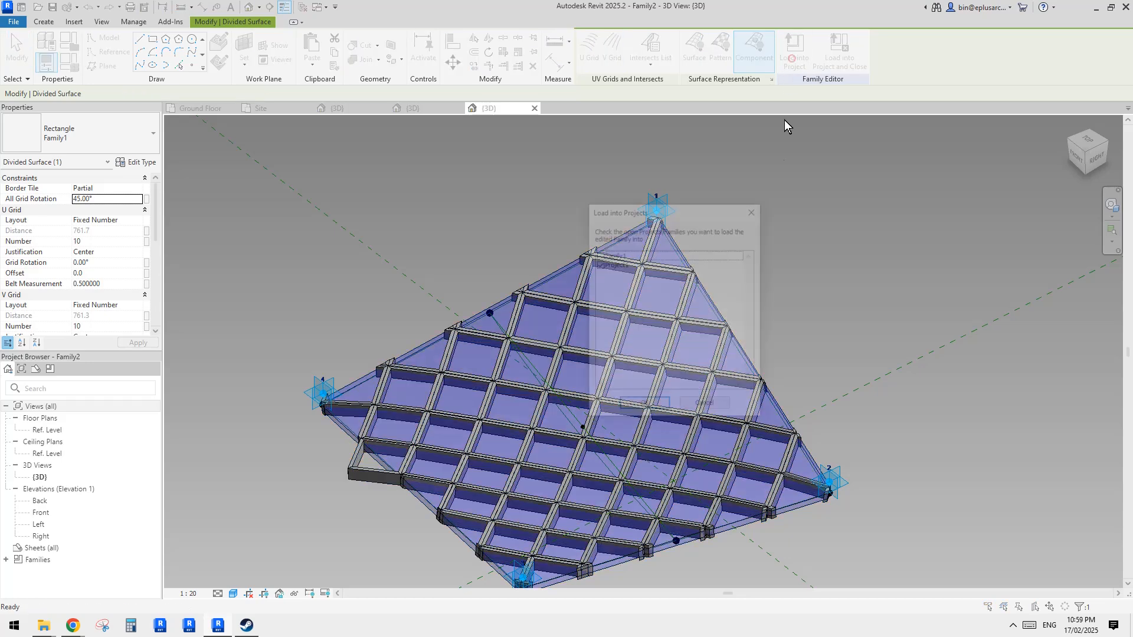
left_click(644, 406)
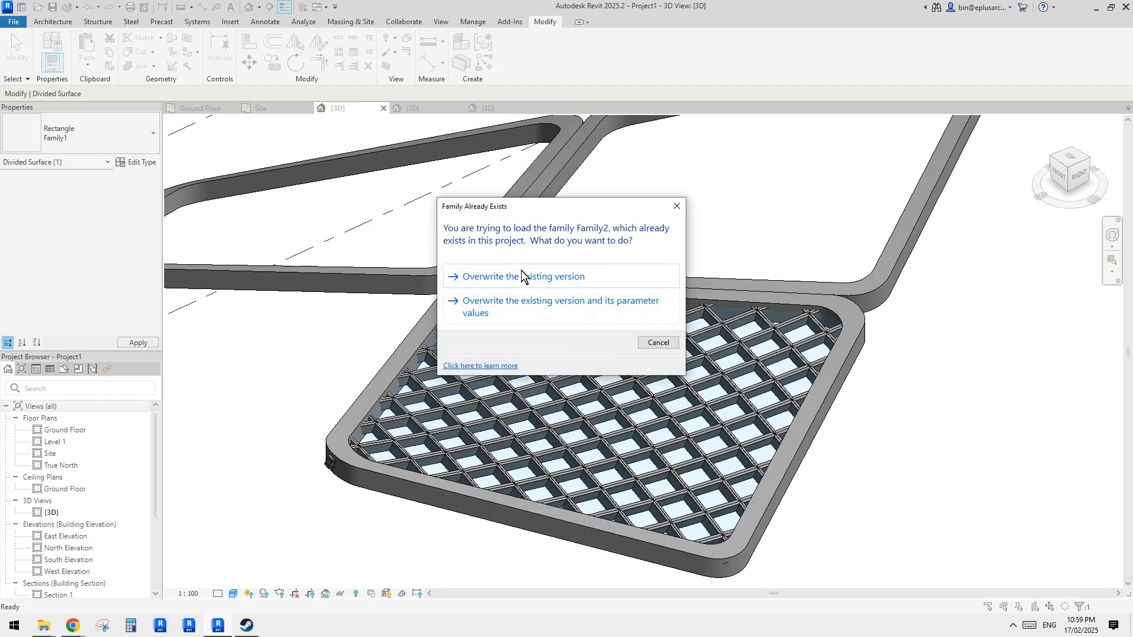
left_click(521, 276)
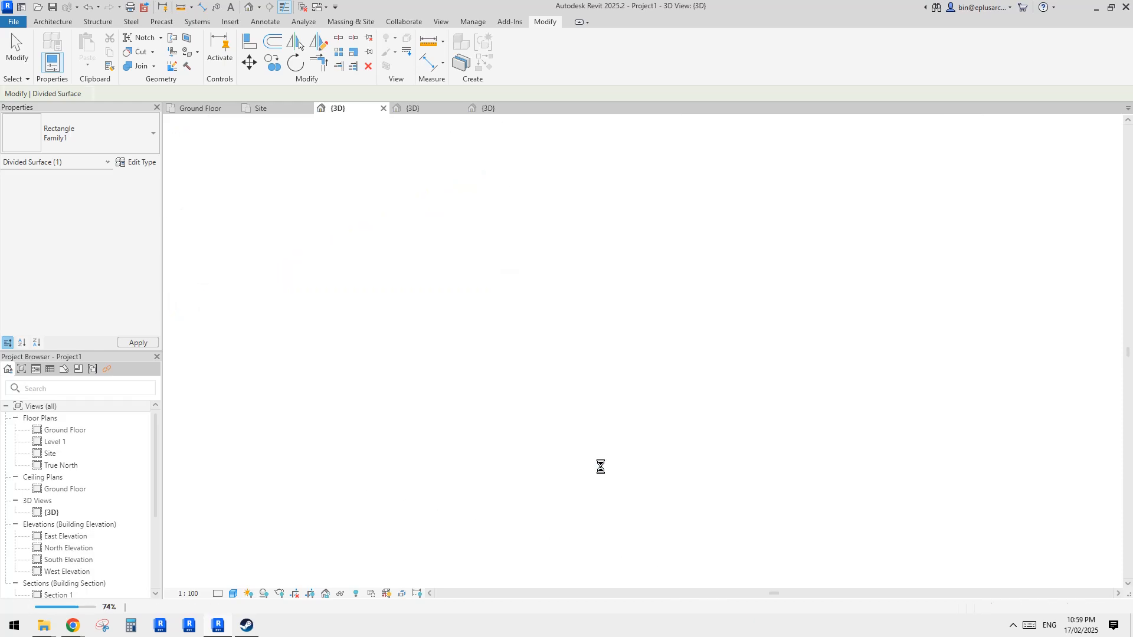
key("Escape")
key("Escape")
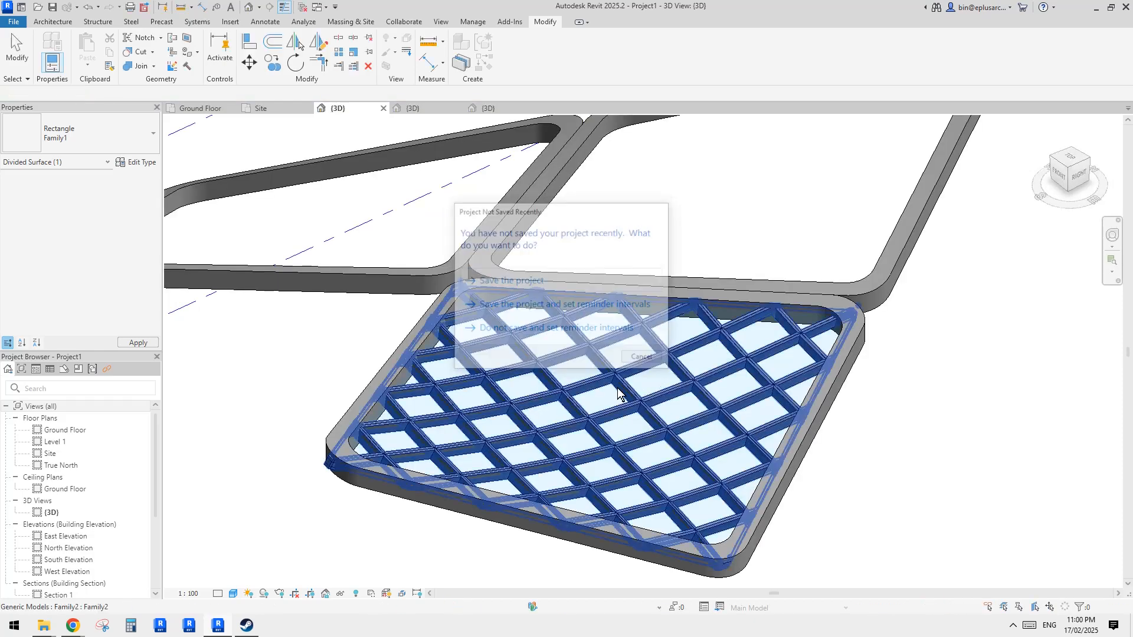
middle_click_drag(621, 397, 597, 390, "shift")
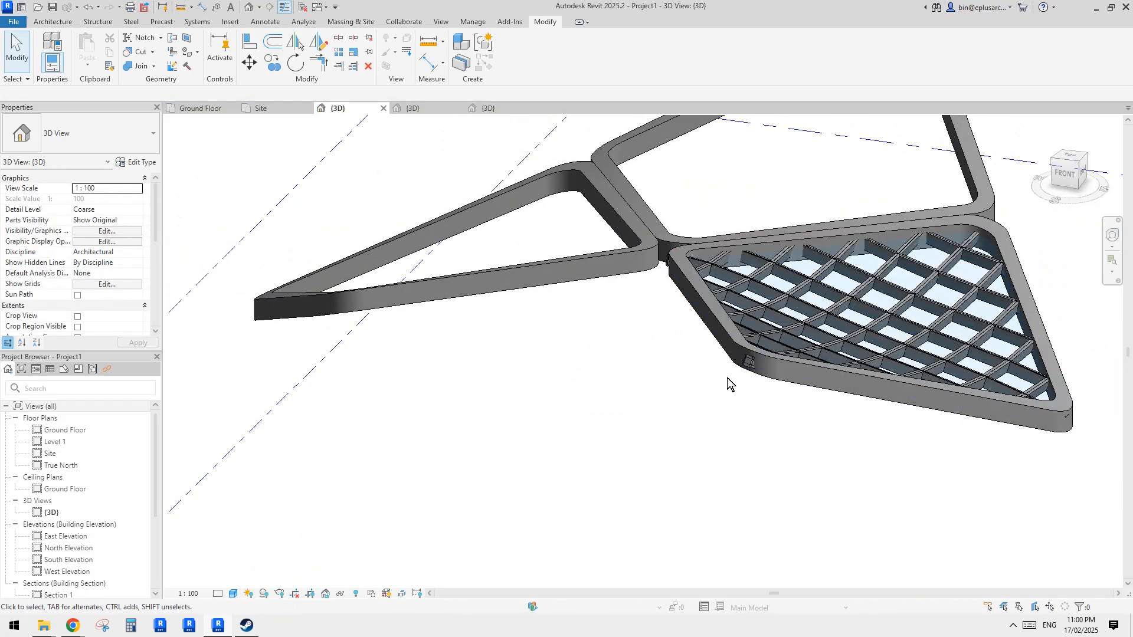
- Select the placed framed panel instance and set its ofs parameter to 1000 and its a angle to 0
middle_click_drag(759, 376, 542, 458, "shift")
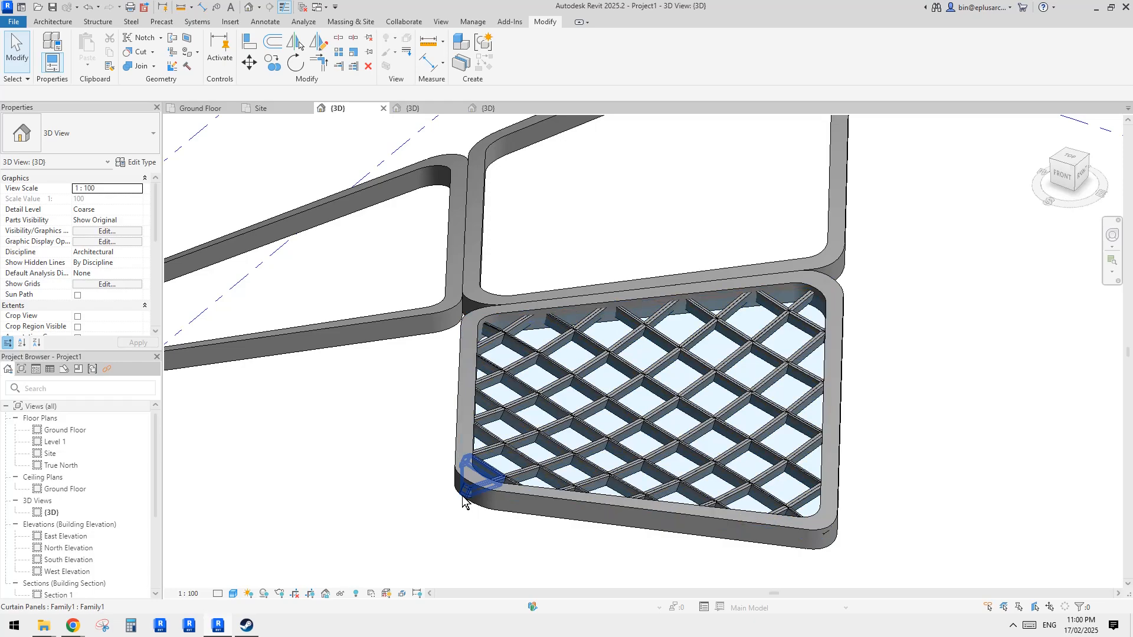
left_click(463, 497)
middle_click_drag(464, 498, 368, 343, "shift")
key("Escape")
left_click(692, 449)
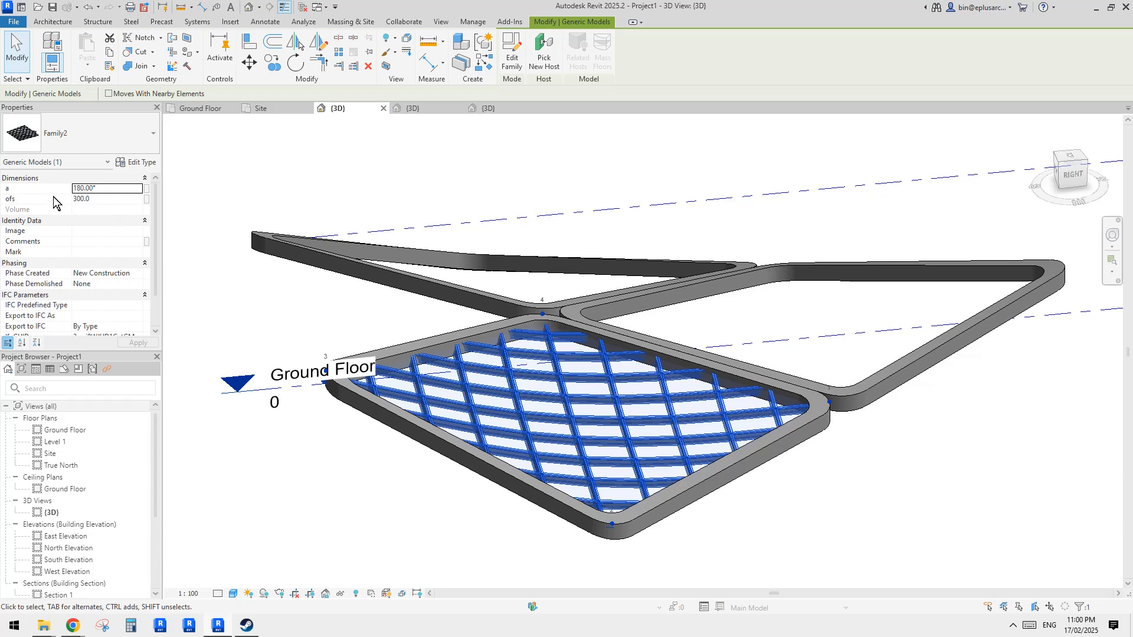
middle_click_drag(354, 189, 435, 381, "shift")
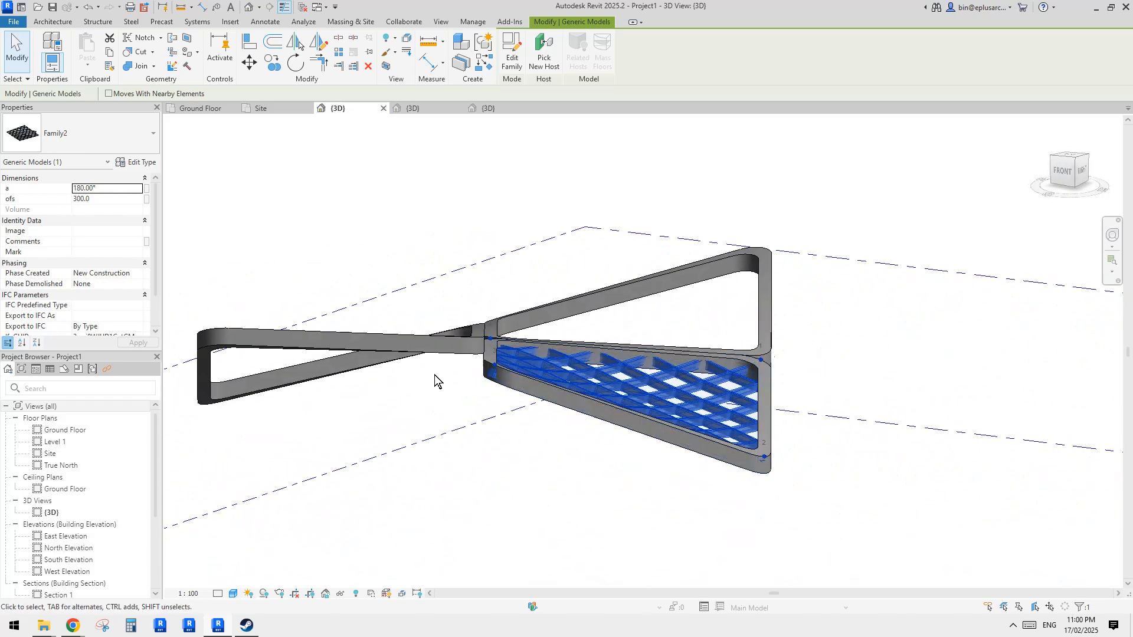
type("10")
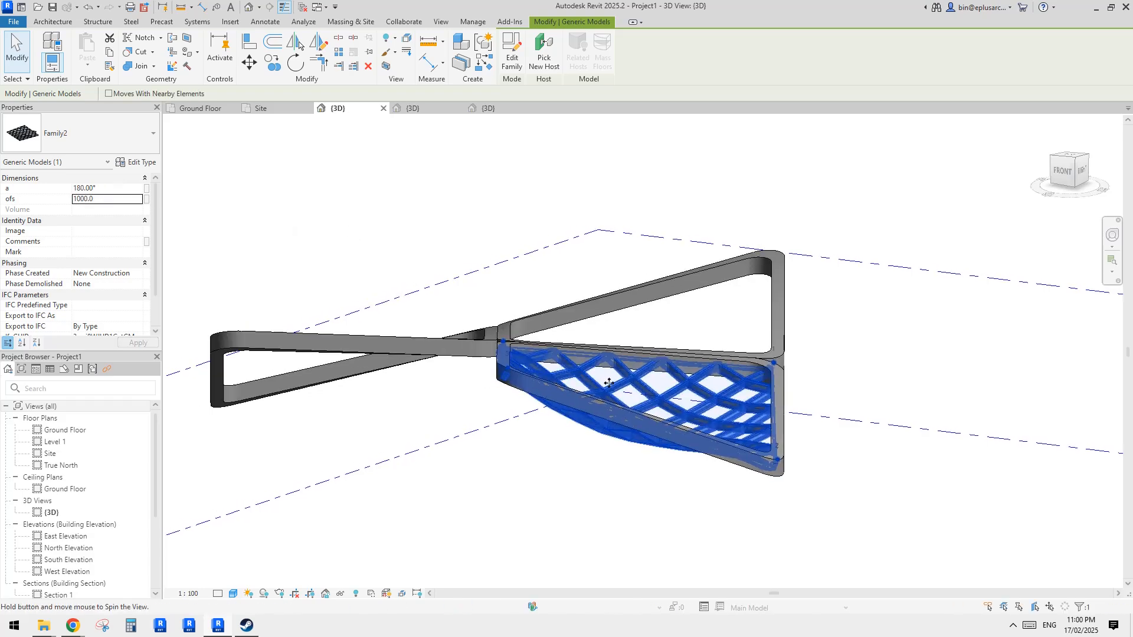
middle_click_drag(609, 383, 384, 237, "shift")
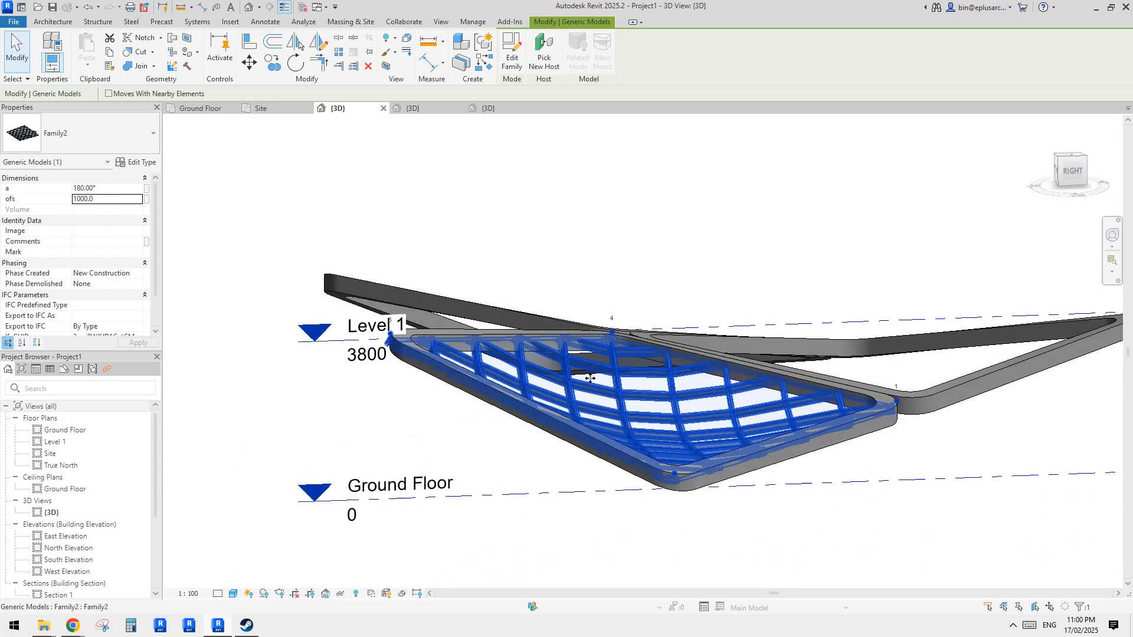
type("0")
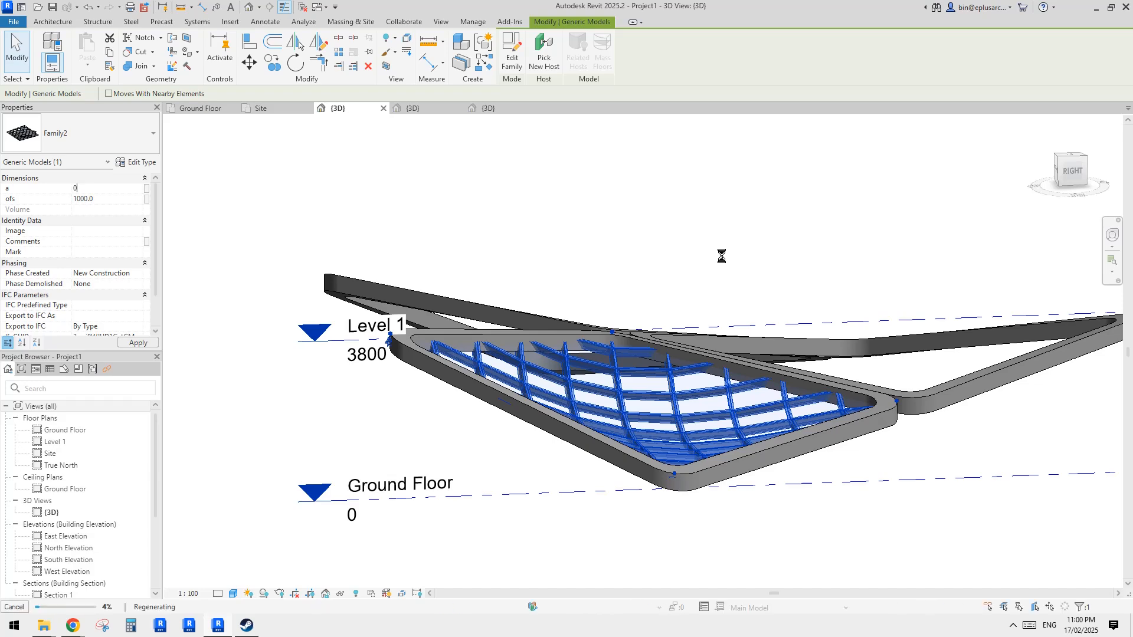
key("Escape")
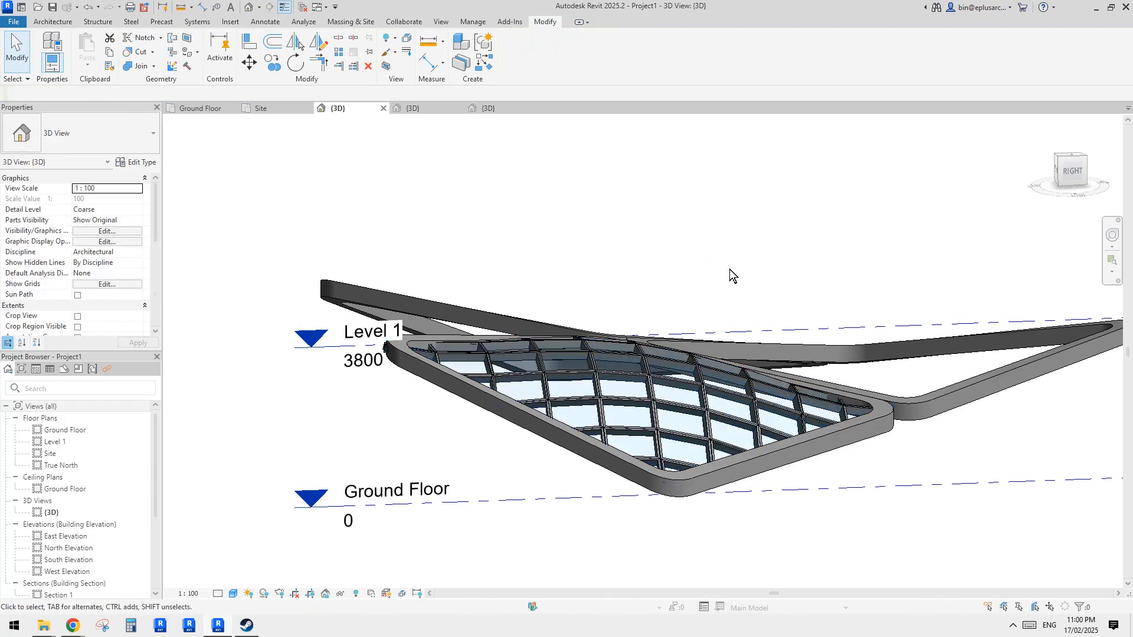
- Switch to the browser to examine the reference photo of the star-shaped roof, then return to Revit
middle_click_drag(730, 269, 855, 405, "shift")
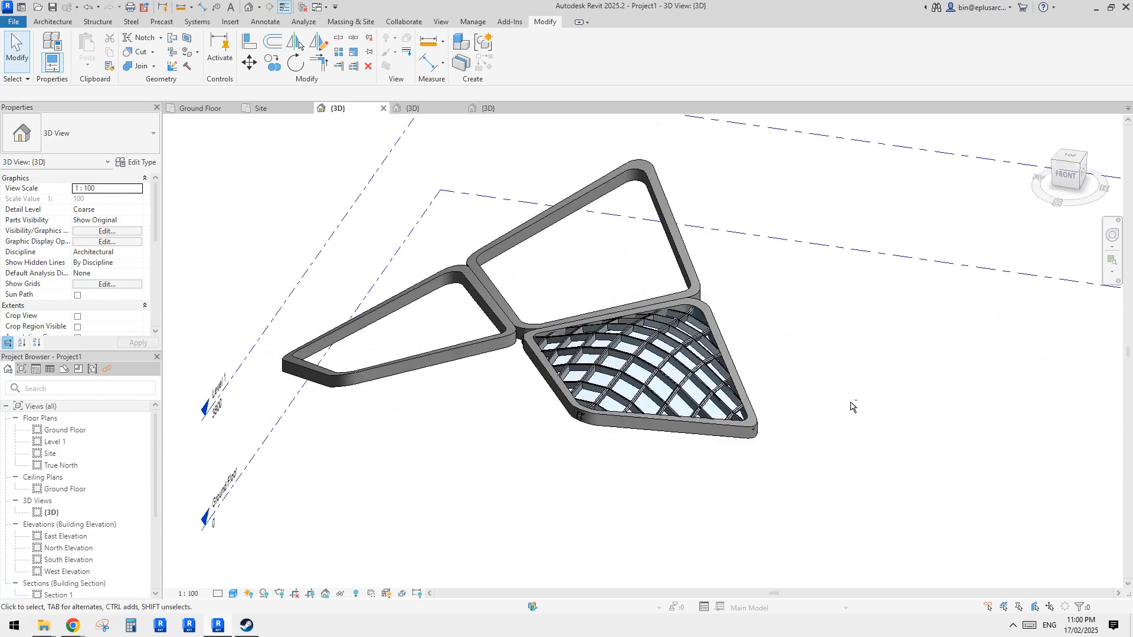
middle_click_drag(742, 404, 646, 392, "shift")
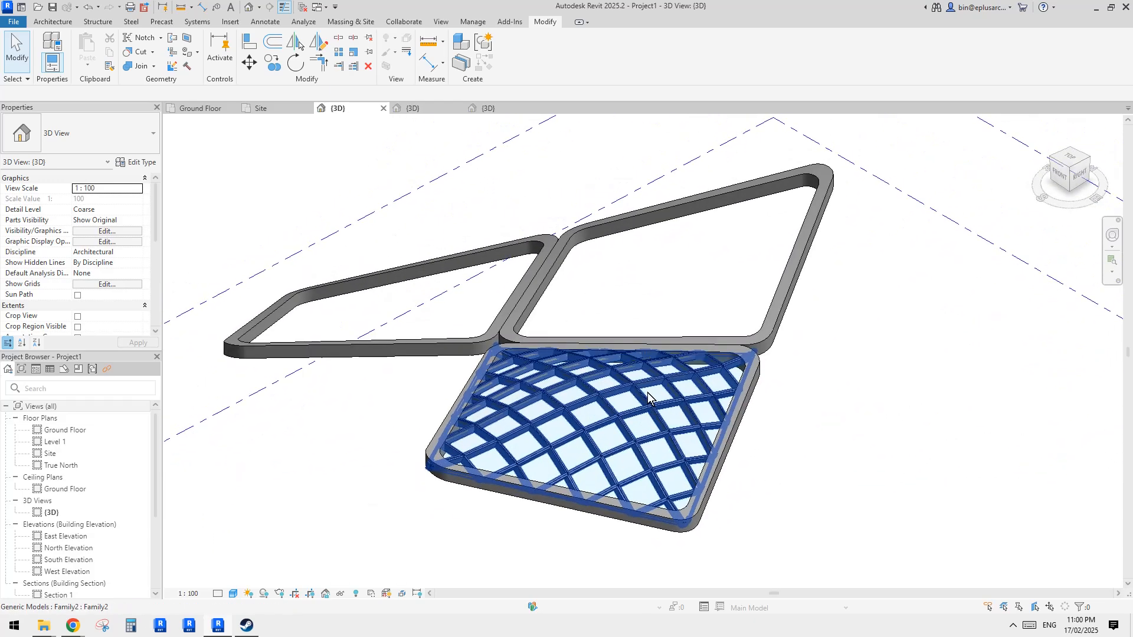
mouse_move(72, 626)
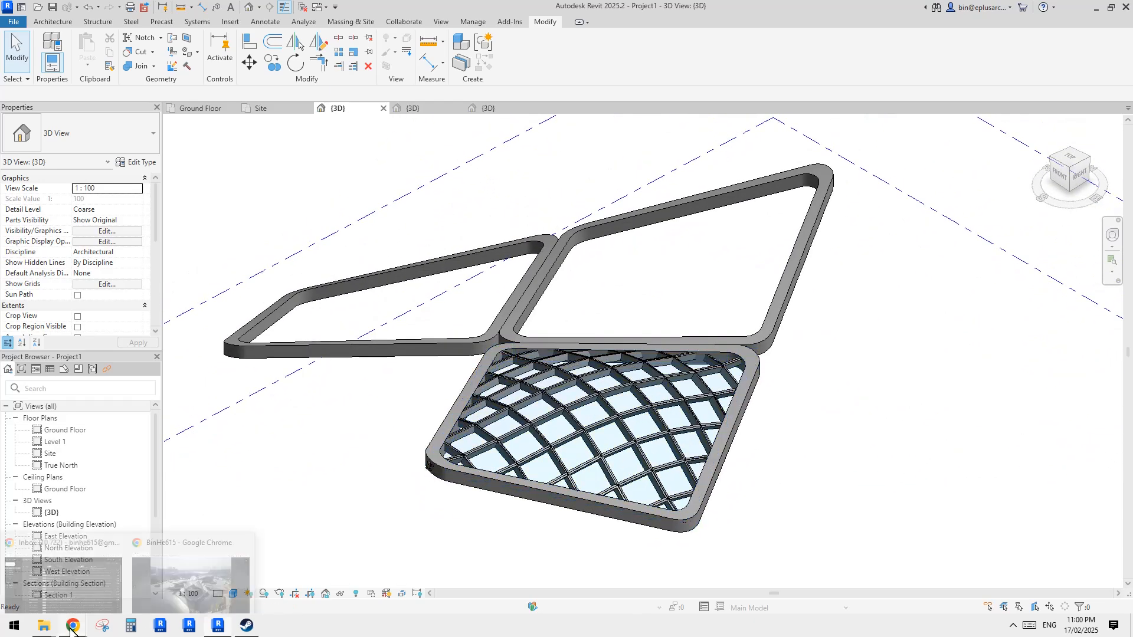
left_click(205, 544)
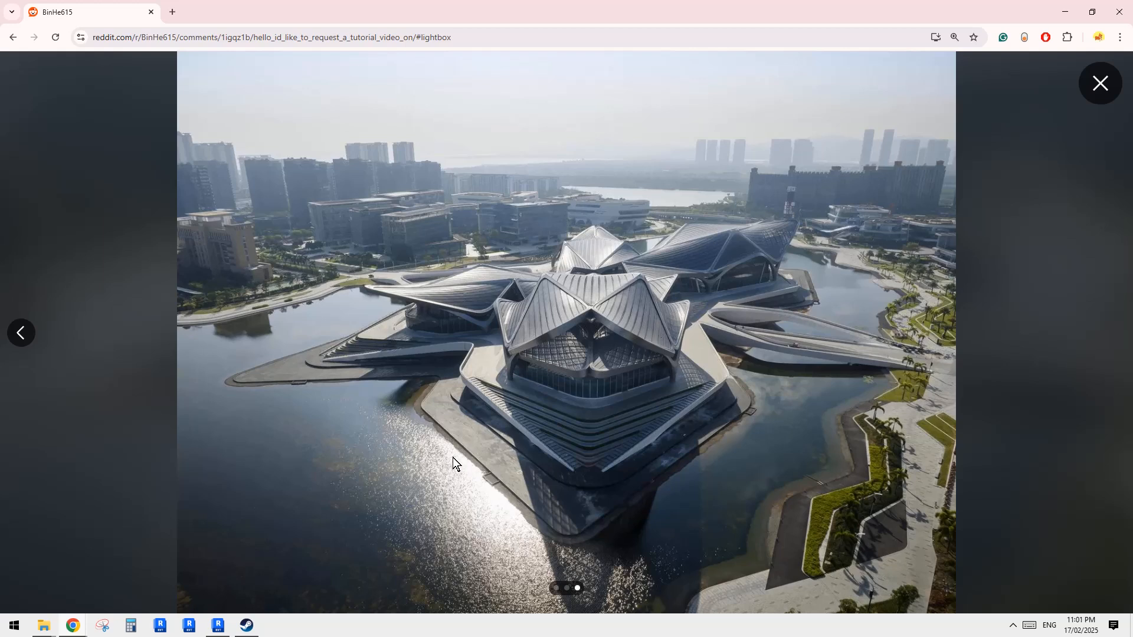
left_click(227, 623)
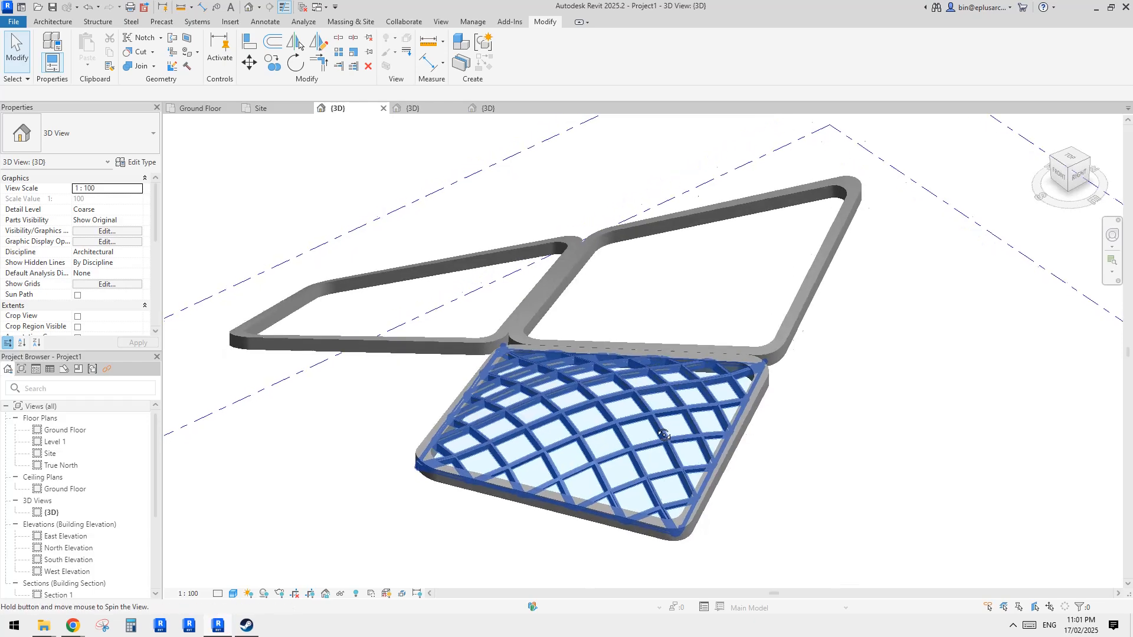
- Inspect the curved framed panel from several angles in the 3D view
middle_click_drag(713, 391, 794, 400, "shift")
left_click(778, 406)
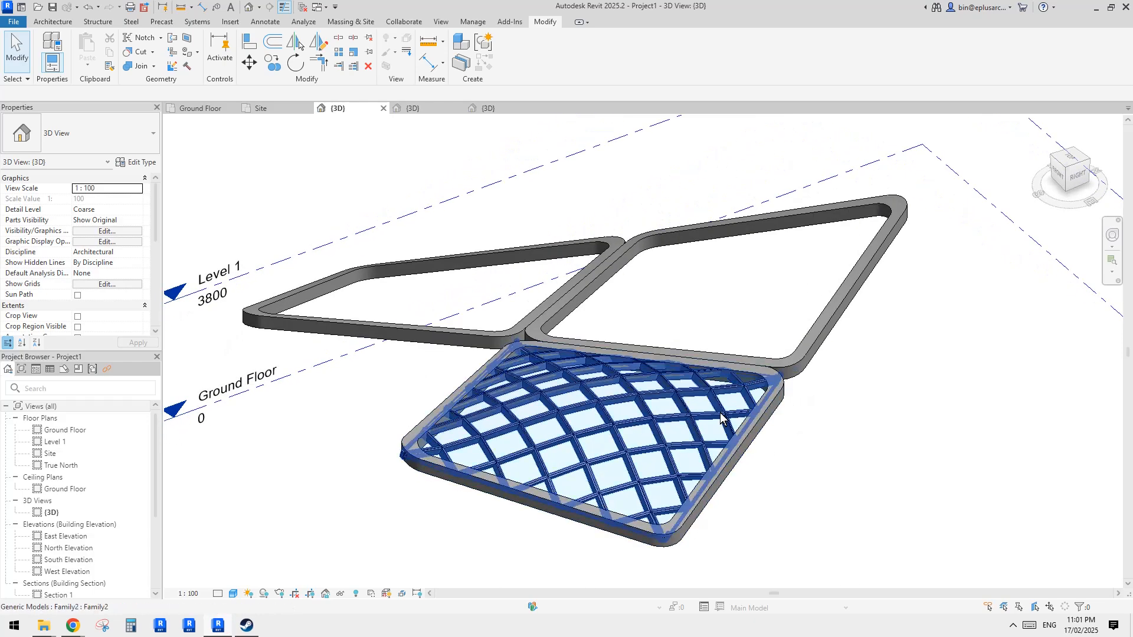
mouse_move(788, 471)
middle_mouse_down("shift")
mouse_move(746, 466)
mouse_move(767, 443)
mouse_move(777, 316)
mouse_move(755, 416)
mouse_move(809, 456)
mouse_move(791, 436)
mouse_move(804, 412)
mouse_move(704, 408)
mouse_move(425, 357)
mouse_move(400, 307)
mouse_move(329, 360)
middle_mouse_up("shift")
middle_click_drag(559, 392, 825, 453, "shift")
left_click(830, 400)
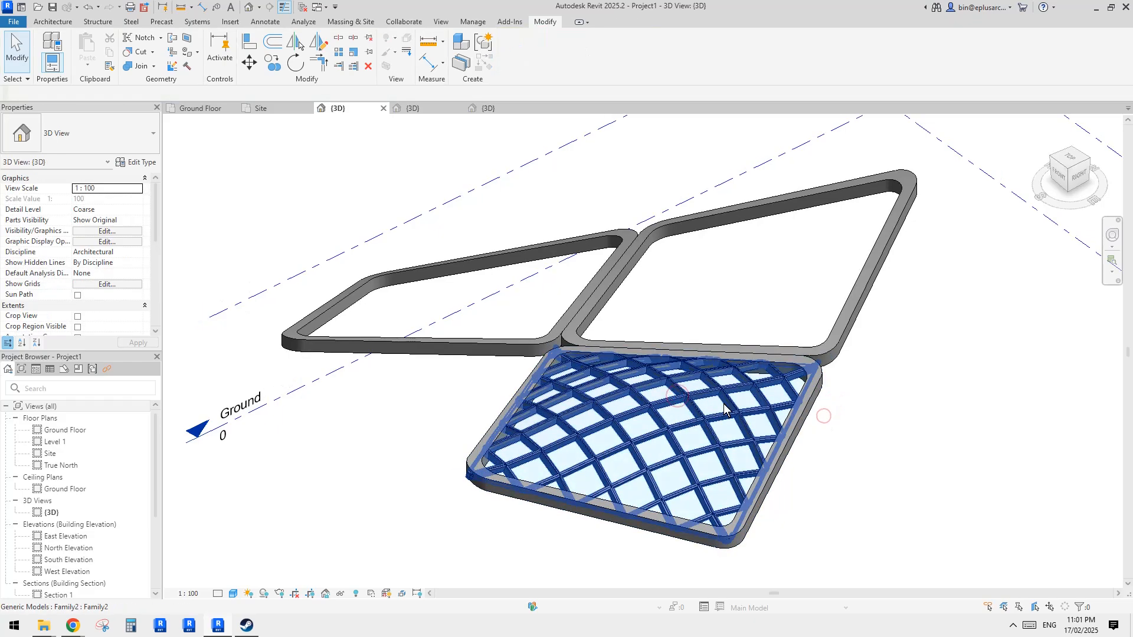
scroll(735, 414, "up", 2)
middle_click_drag(739, 411, 724, 352, "shift")
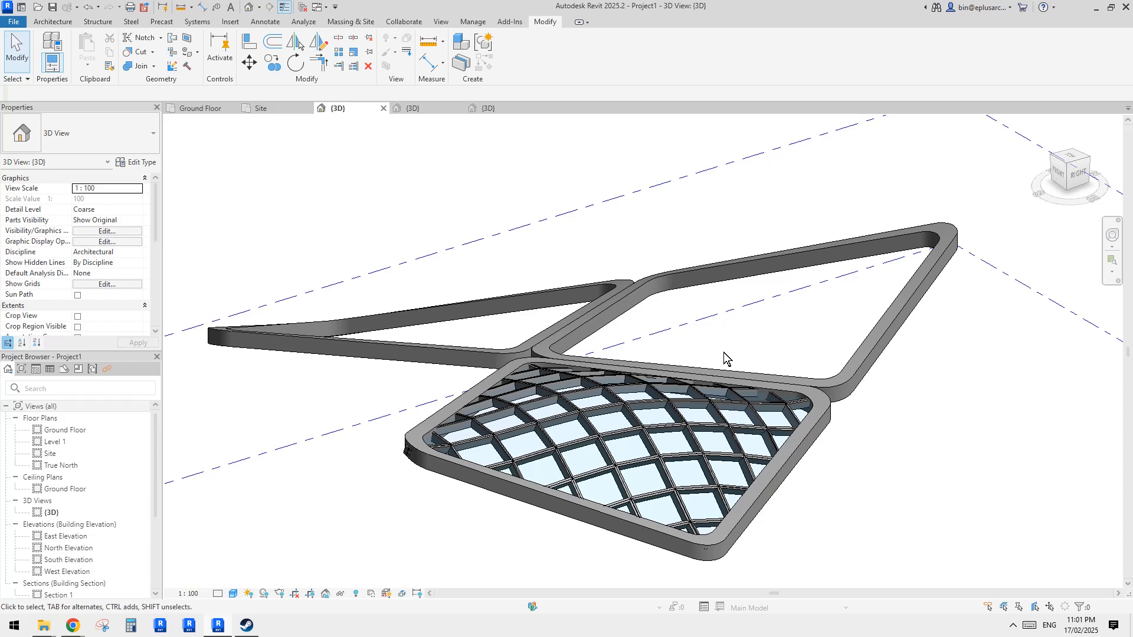